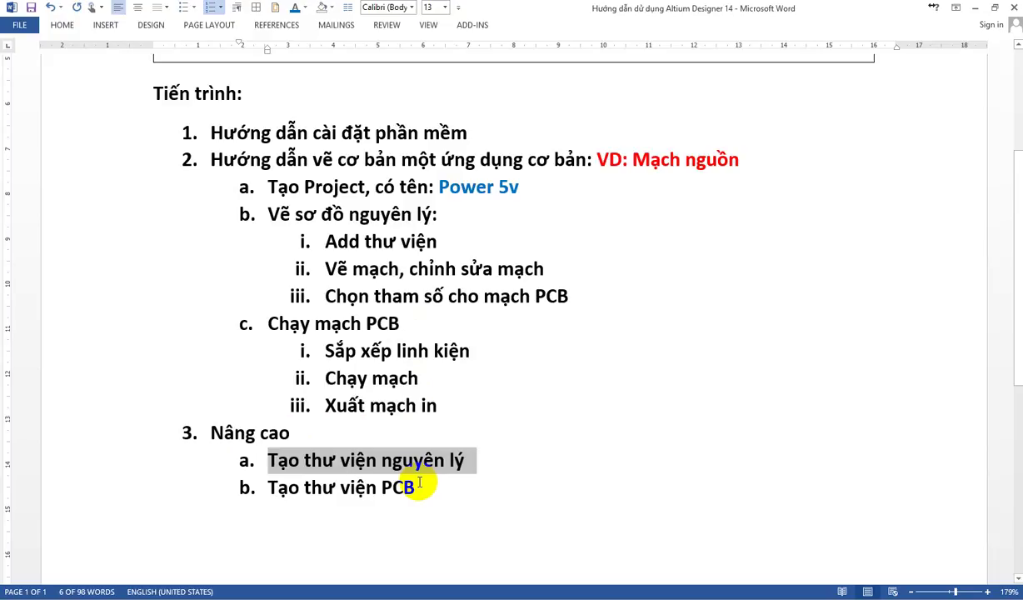
Review the outline's section 2 on drawing the power circuit and section 3 on creating schematic and PCB libraries.
{"action": "left_click", "coordinate": [419, 483]}
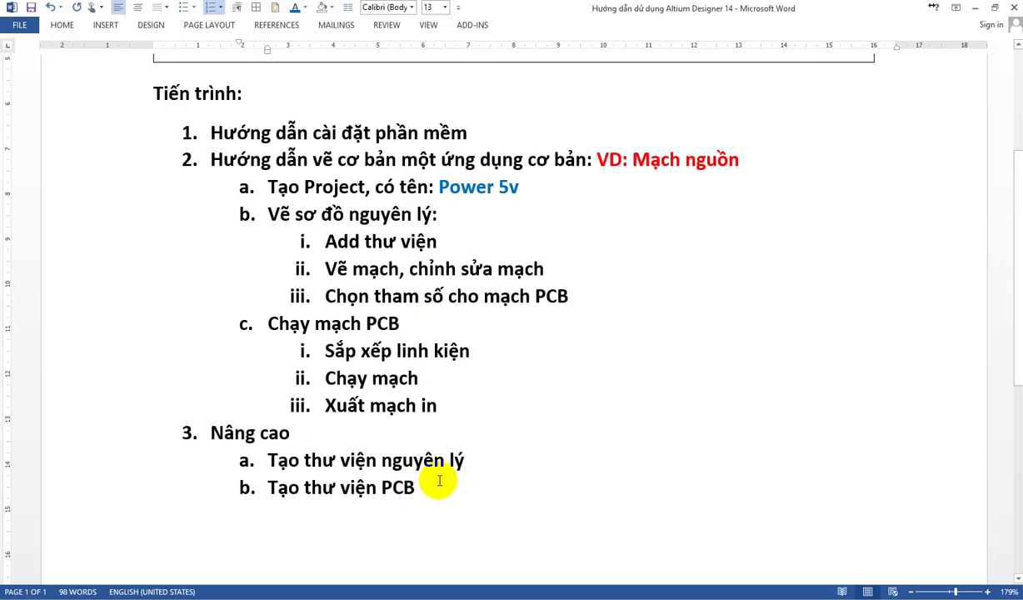
{"action": "left_click_drag", "start_coordinate": [268, 460], "coordinate": [458, 460]}
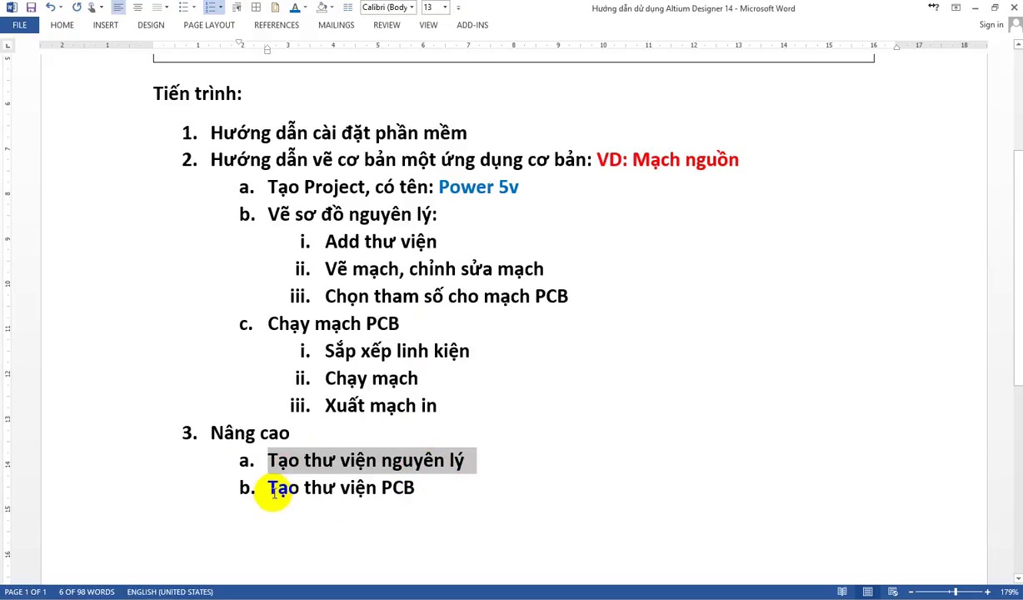
{"action": "left_click_drag", "start_coordinate": [275, 490], "coordinate": [400, 460]}
{"action": "left_click", "coordinate": [441, 485]}
{"action": "left_click_drag", "start_coordinate": [340, 159], "coordinate": [606, 390]}
{"action": "left_click", "coordinate": [471, 404]}
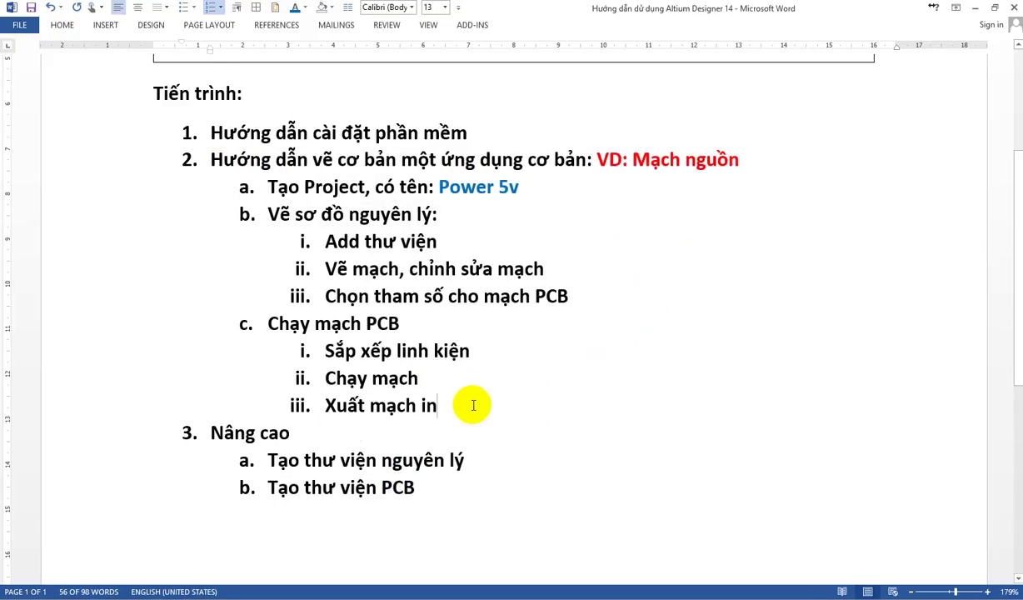
{"action": "left_click", "coordinate": [441, 159]}
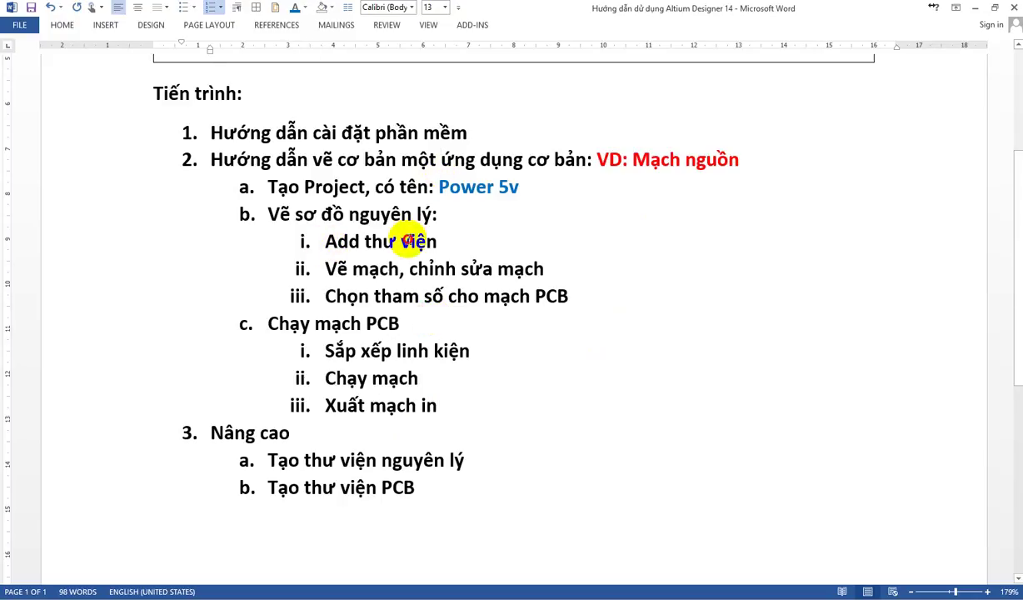
Append "(NL & PCB)" to the outline item "Add thư viện" under "Vẽ sơ đồ nguyên lý".
{"action": "triple_click", "coordinate": [429, 244]}
{"action": "left_click", "coordinate": [498, 240]}
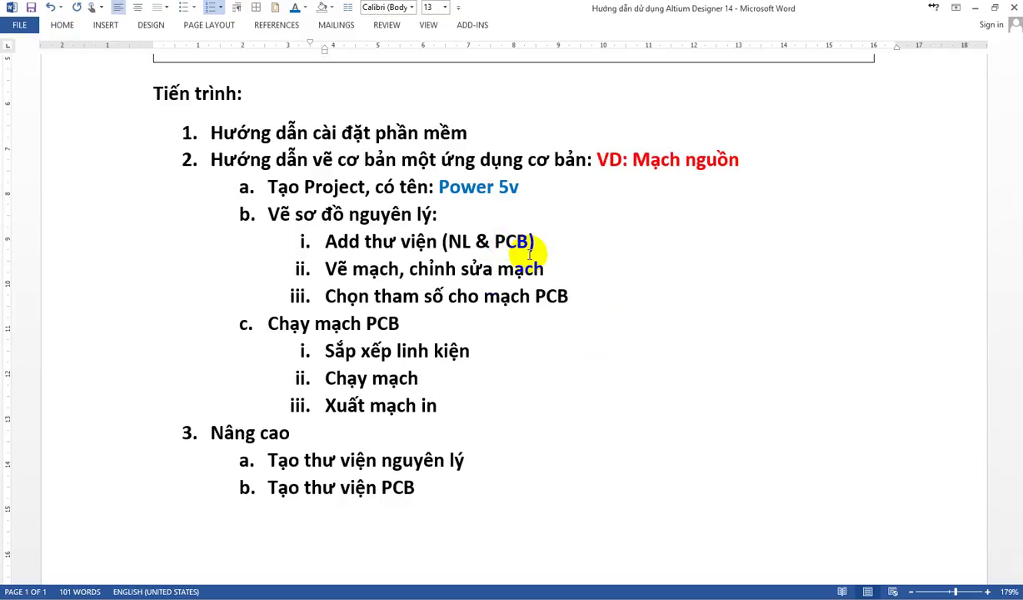
{"action": "scroll", "coordinate": [486, 250], "scroll_direction": "up", "scroll_amount": 1}
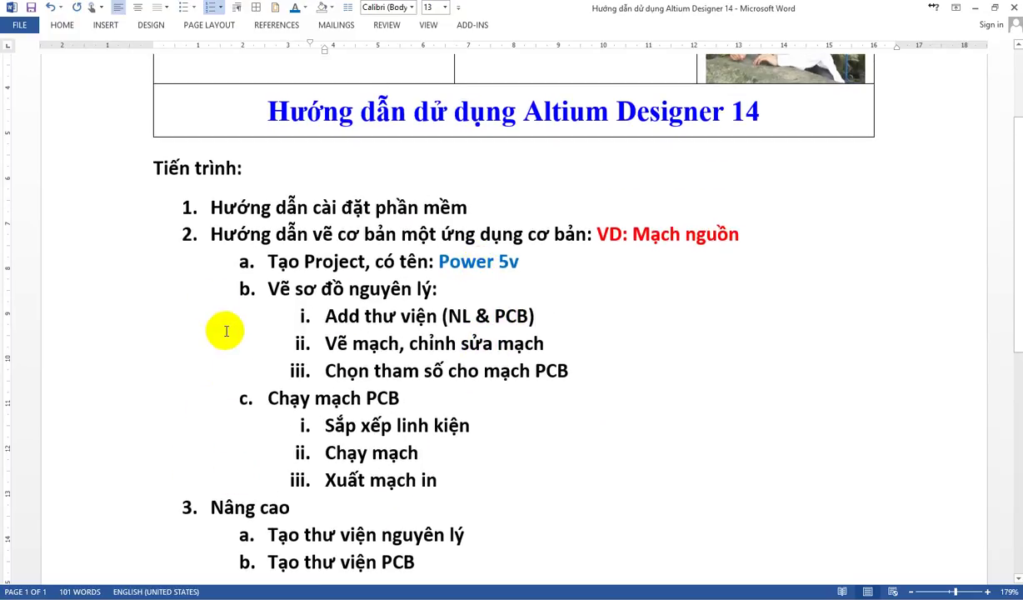
Switch to SpeedCommander and open the folder E:\Installations\Embeded_systems\Altium in a single-pane view.
{"action": "key", "text": "alt+Tab"}
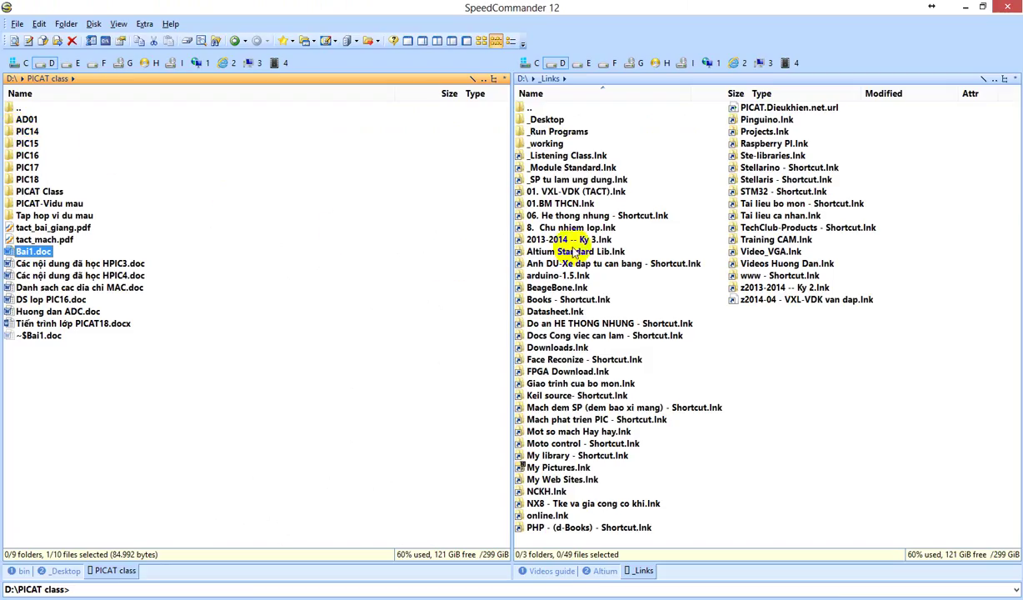
{"action": "left_click", "coordinate": [547, 120]}
{"action": "double_click", "coordinate": [547, 120]}
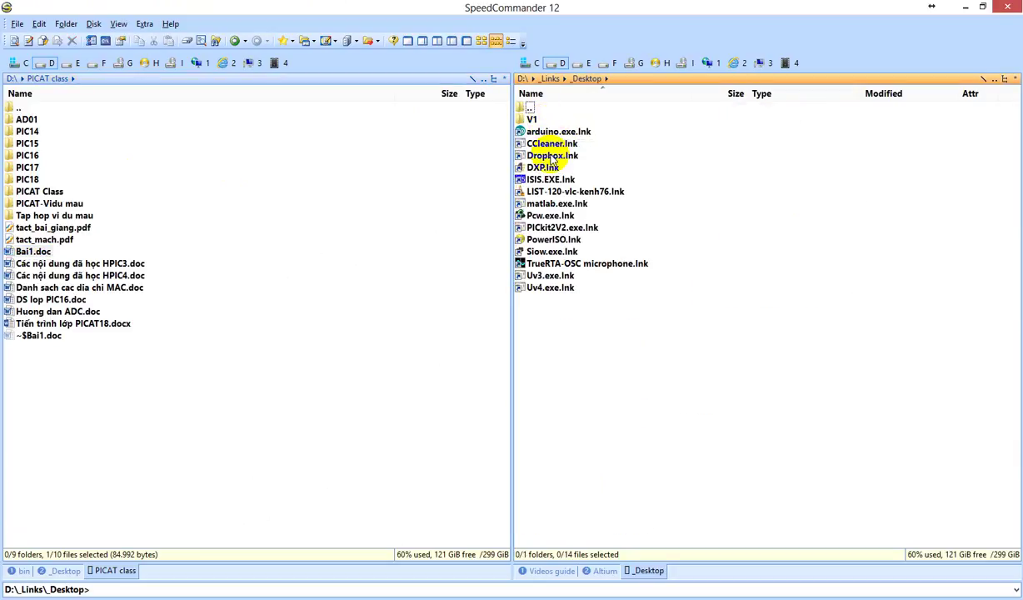
{"action": "left_click", "coordinate": [603, 64]}
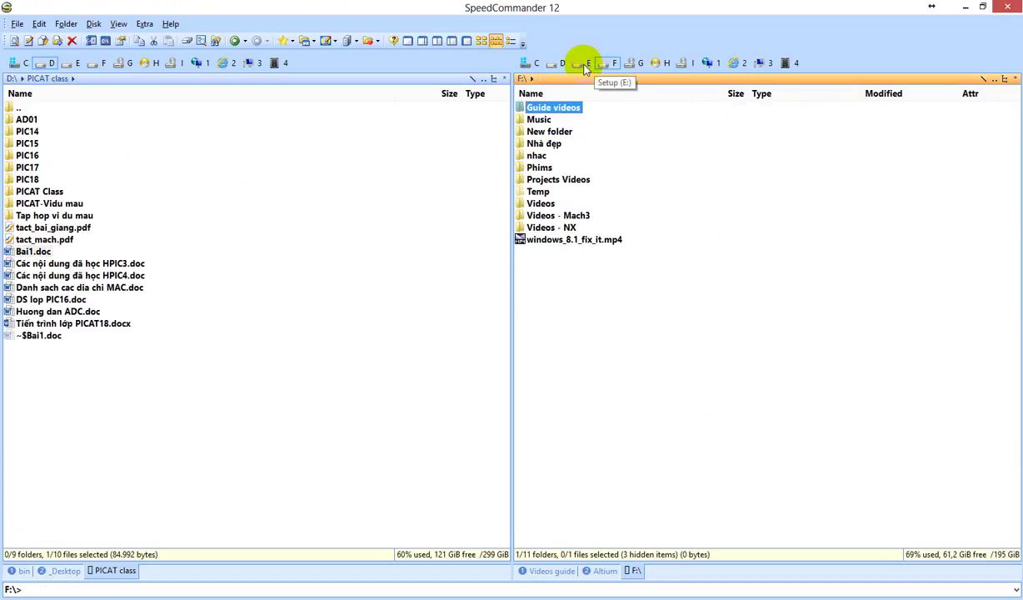
{"action": "left_click", "coordinate": [586, 63]}
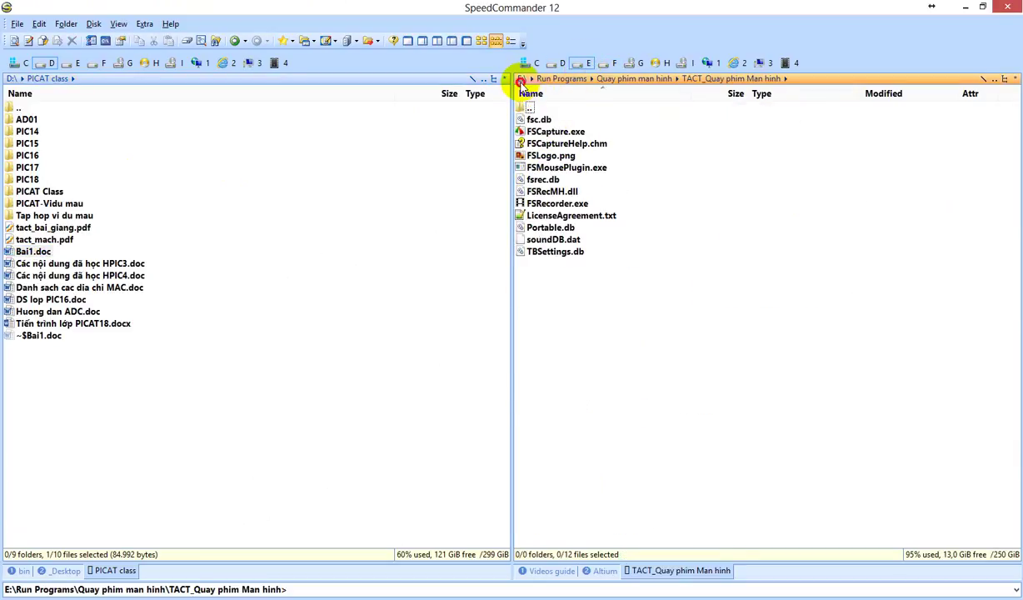
{"action": "left_click", "coordinate": [521, 83]}
{"action": "double_click", "coordinate": [541, 201]}
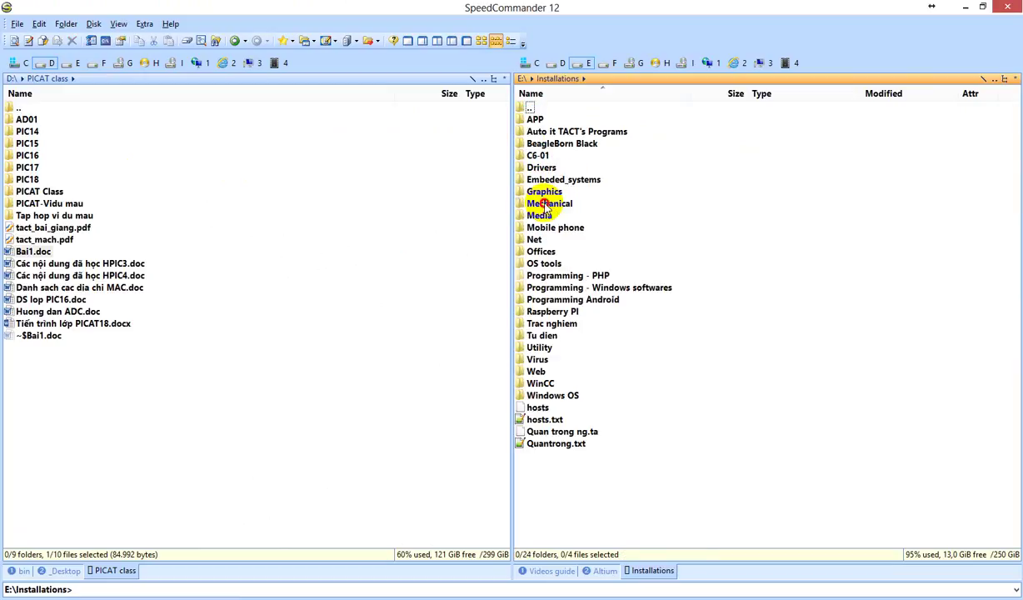
{"action": "double_click", "coordinate": [552, 178]}
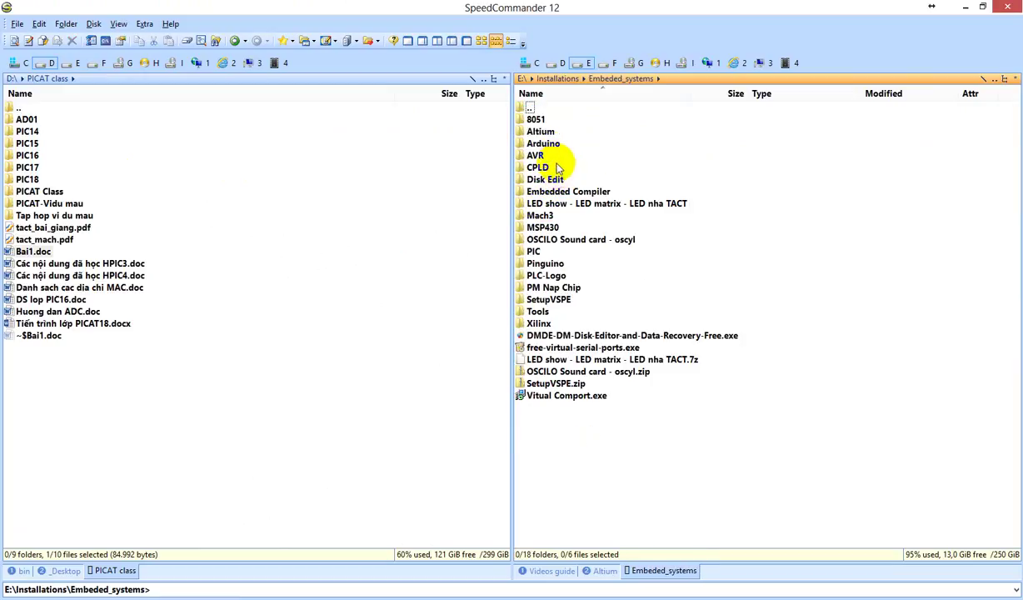
{"action": "double_click", "coordinate": [541, 132]}
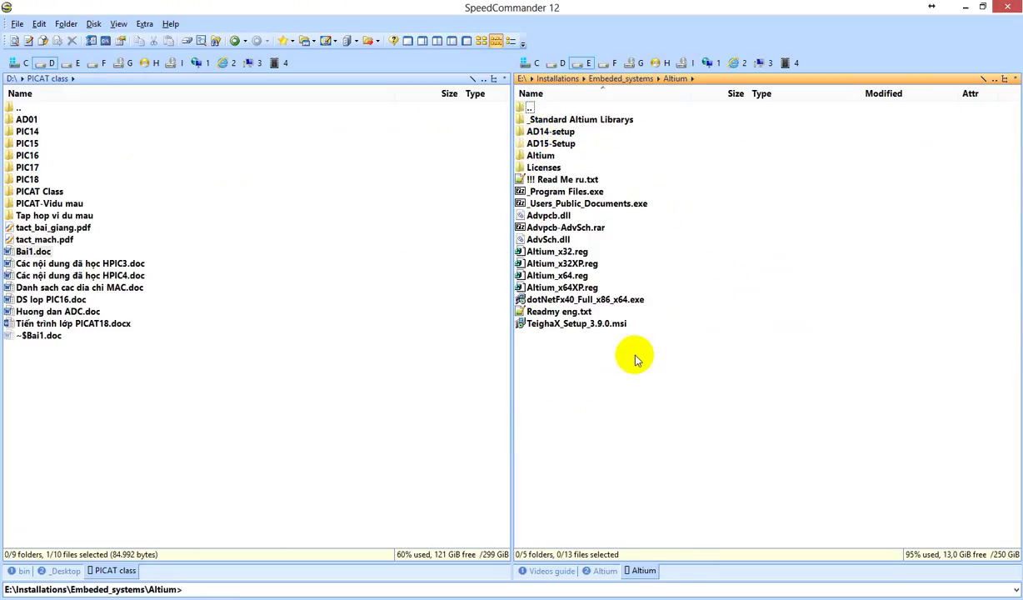
{"action": "left_click", "coordinate": [466, 41]}
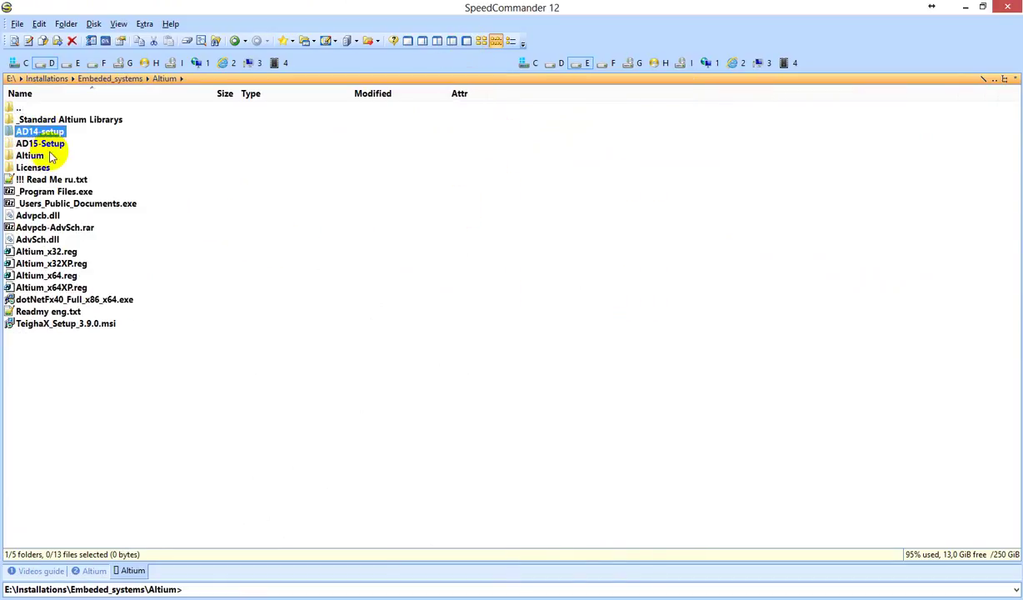
Run the self-extracting archive _Program Files.exe and check its extraction folder, E:\Installations\Embeded_systems\Altium\.
{"action": "left_click", "coordinate": [71, 192]}
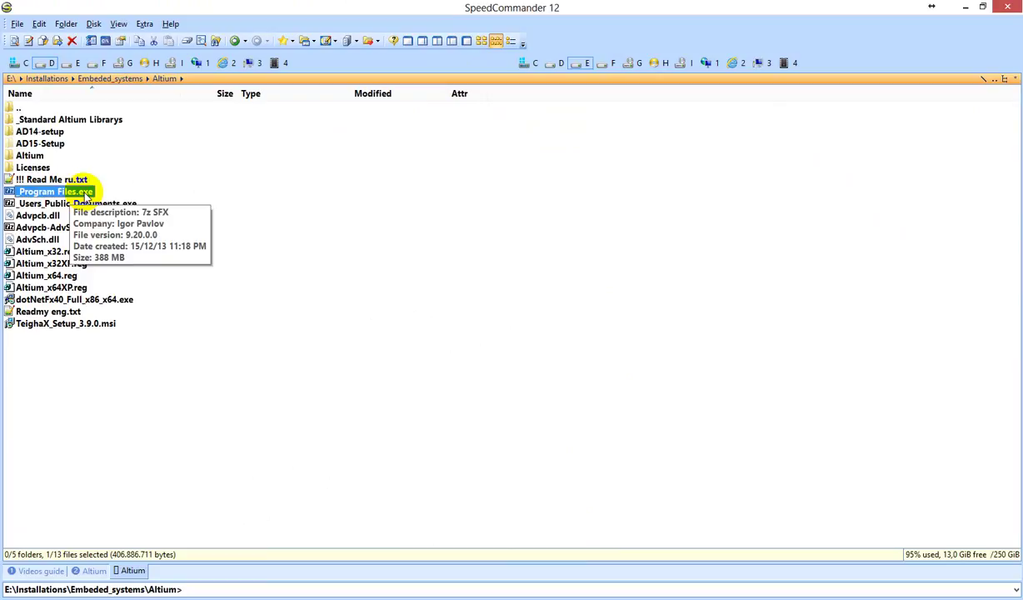
{"action": "double_click", "coordinate": [83, 193]}
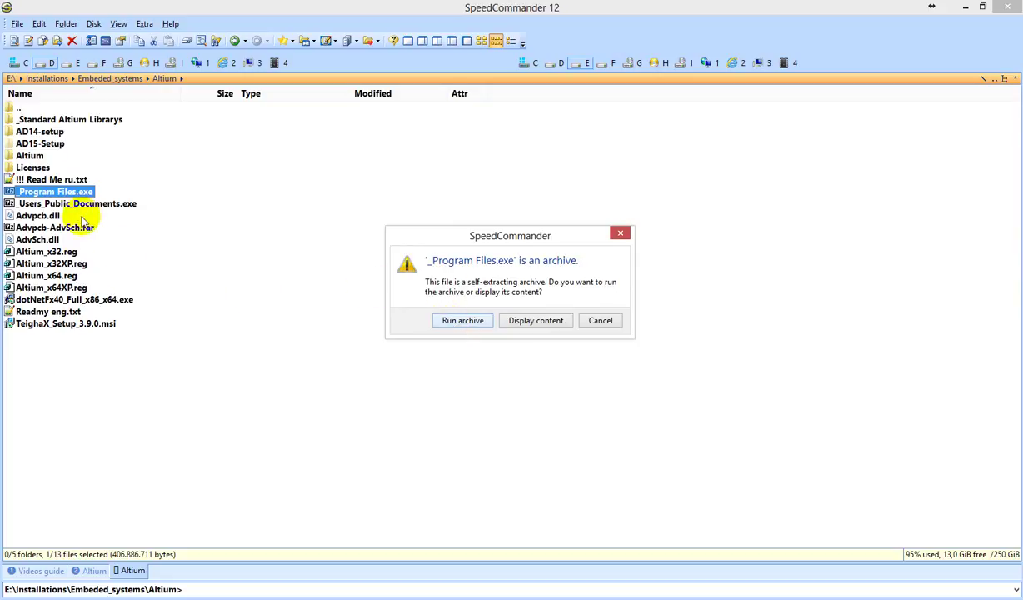
{"action": "left_click", "coordinate": [457, 321]}
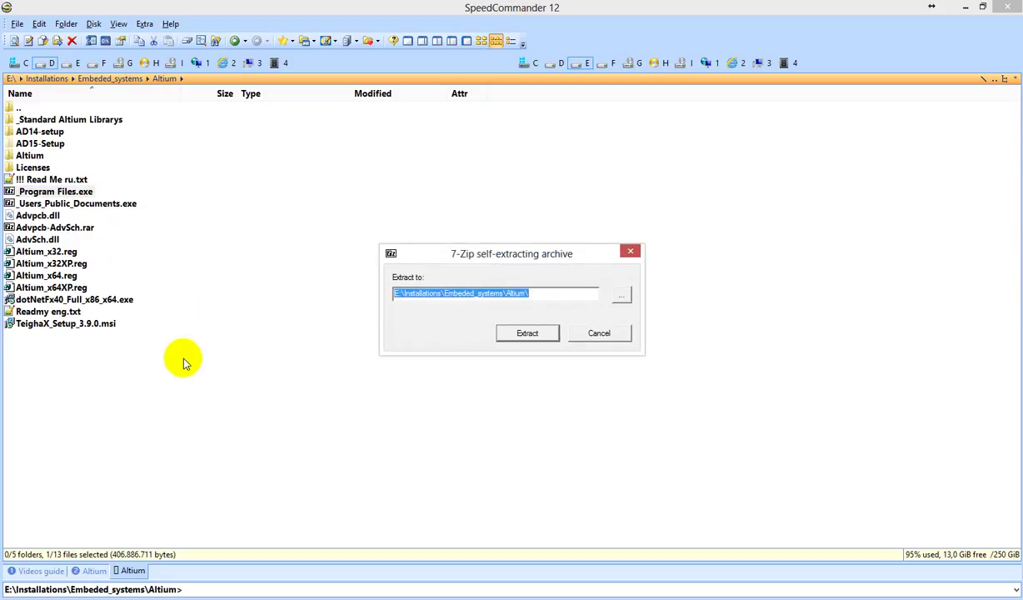
{"action": "left_click", "coordinate": [463, 292]}
{"action": "double_click", "coordinate": [496, 293]}
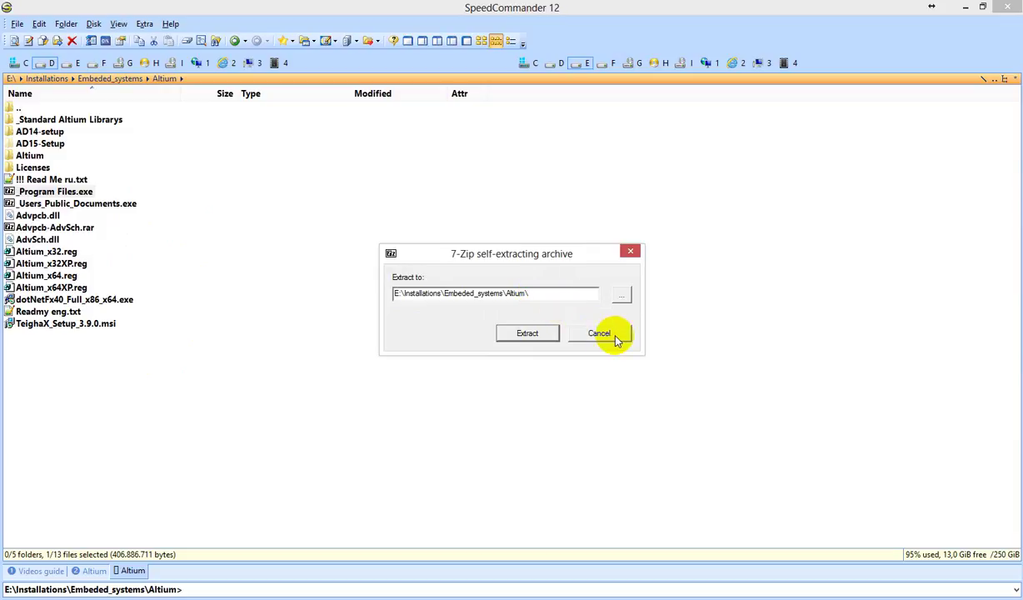
{"action": "left_click", "coordinate": [526, 335]}
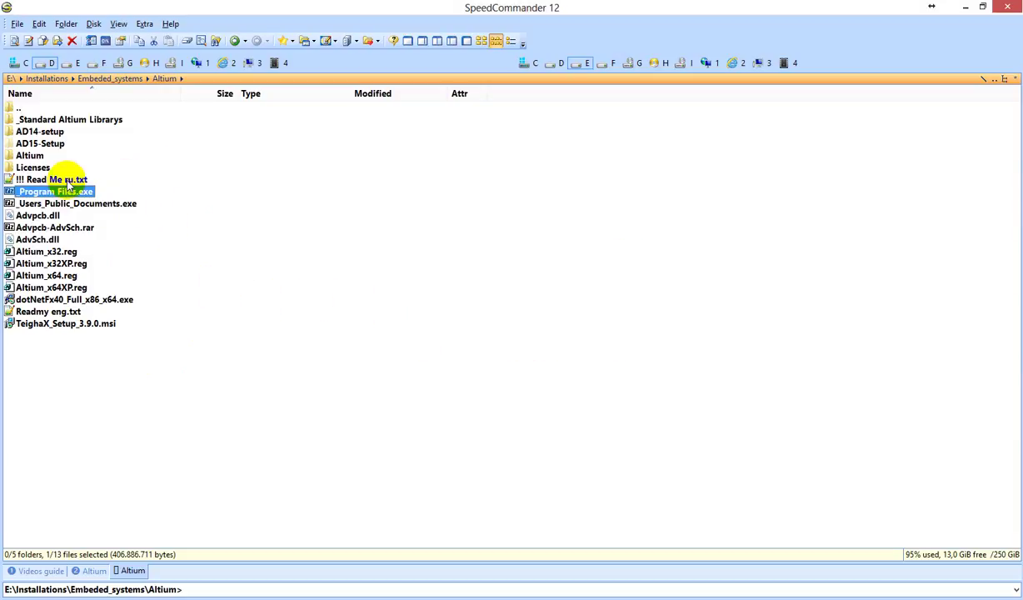
Open the AD14 folder inside the Altium subfolder and copy DXP.EXE.
{"action": "left_click", "coordinate": [34, 158]}
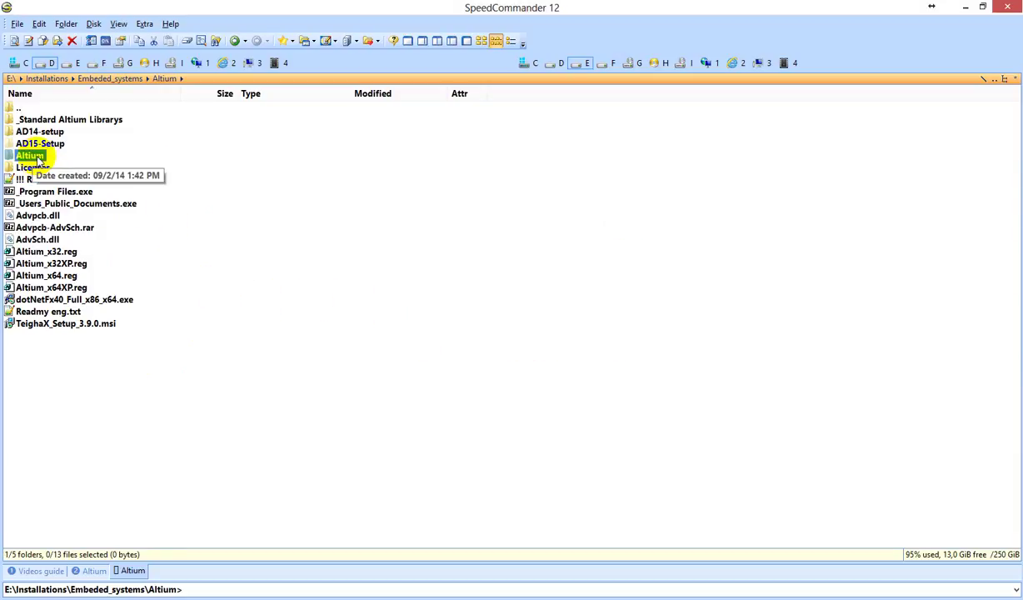
{"action": "double_click", "coordinate": [38, 160]}
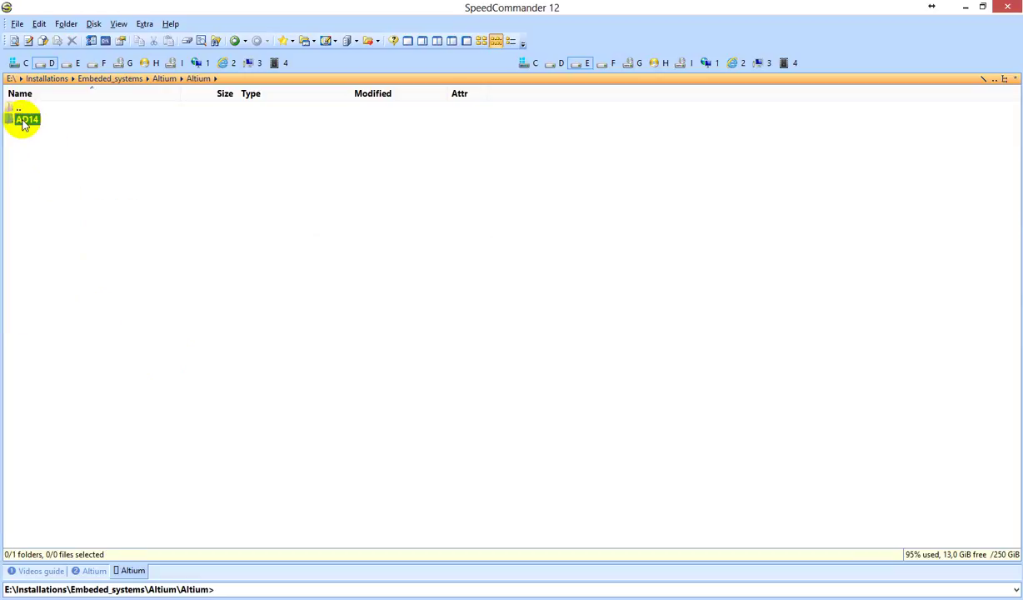
{"action": "double_click", "coordinate": [25, 121]}
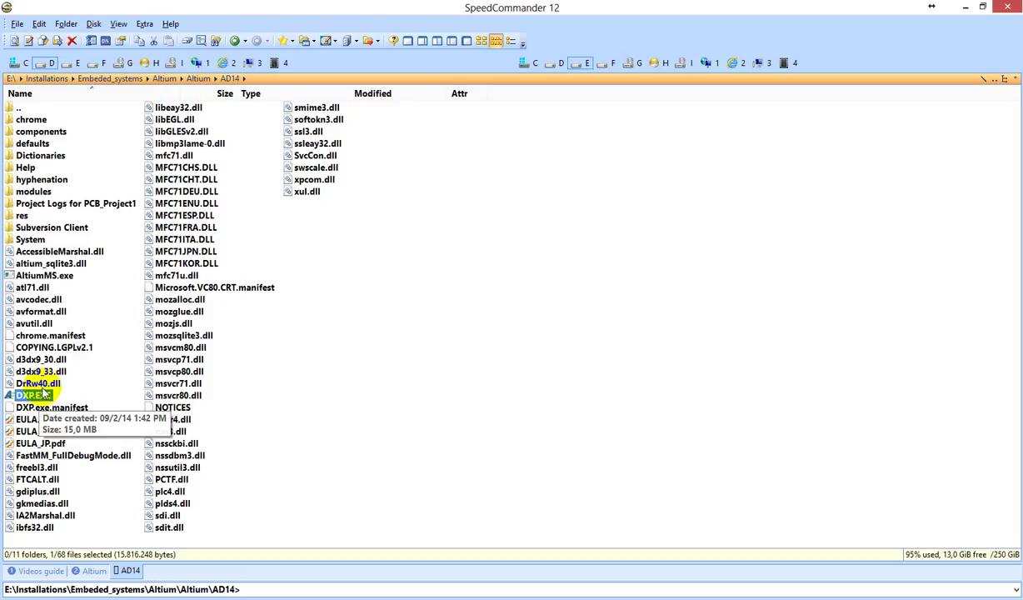
{"action": "right_click", "coordinate": [44, 395]}
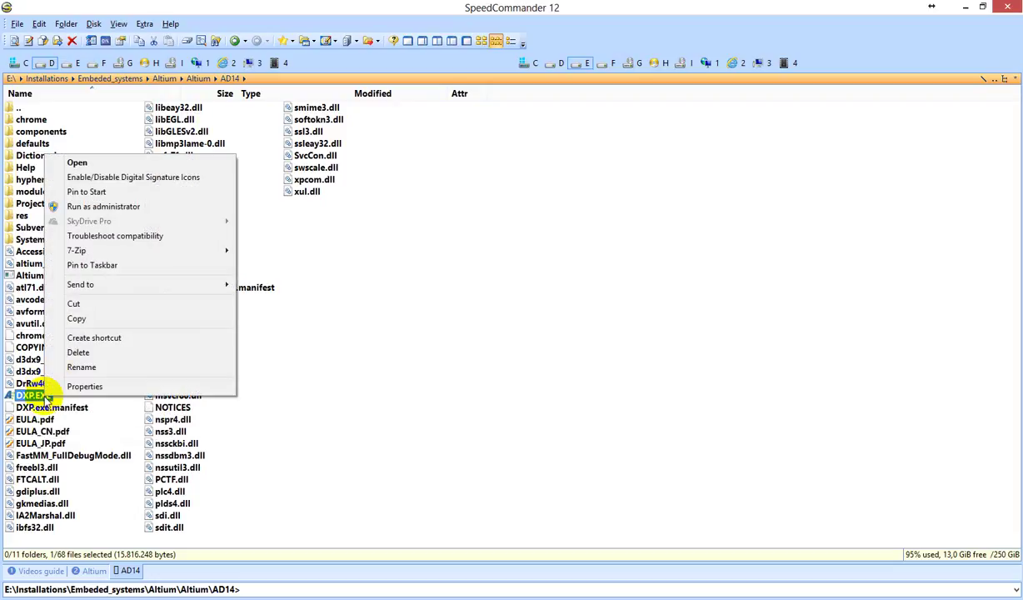
{"action": "left_click", "coordinate": [77, 319]}
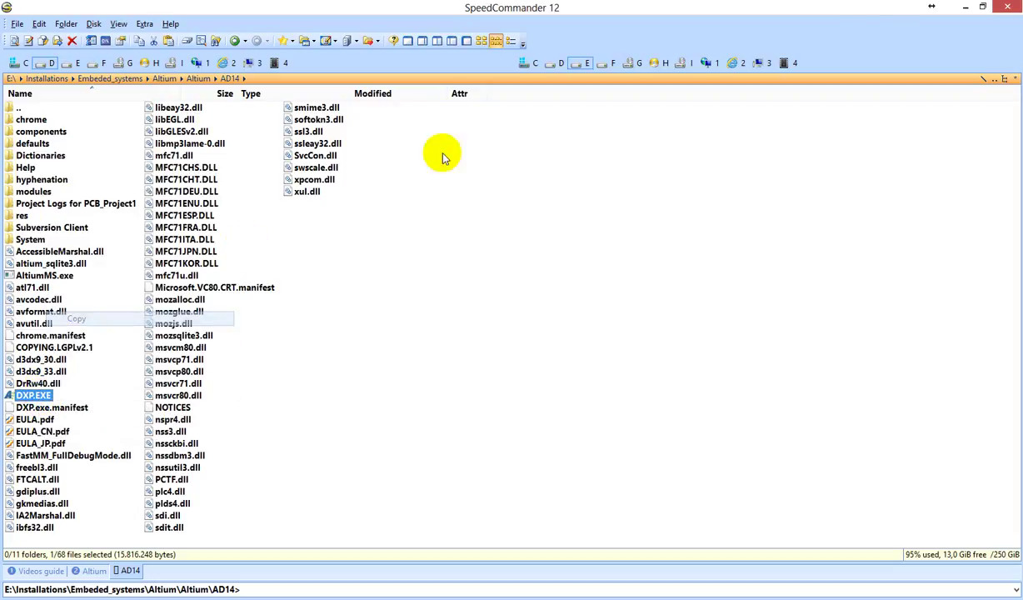
Minimize the open windows and paste the copied DXP.EXE as a shortcut on the desktop.
{"action": "left_click", "coordinate": [966, 7]}
{"action": "left_click", "coordinate": [978, 8]}
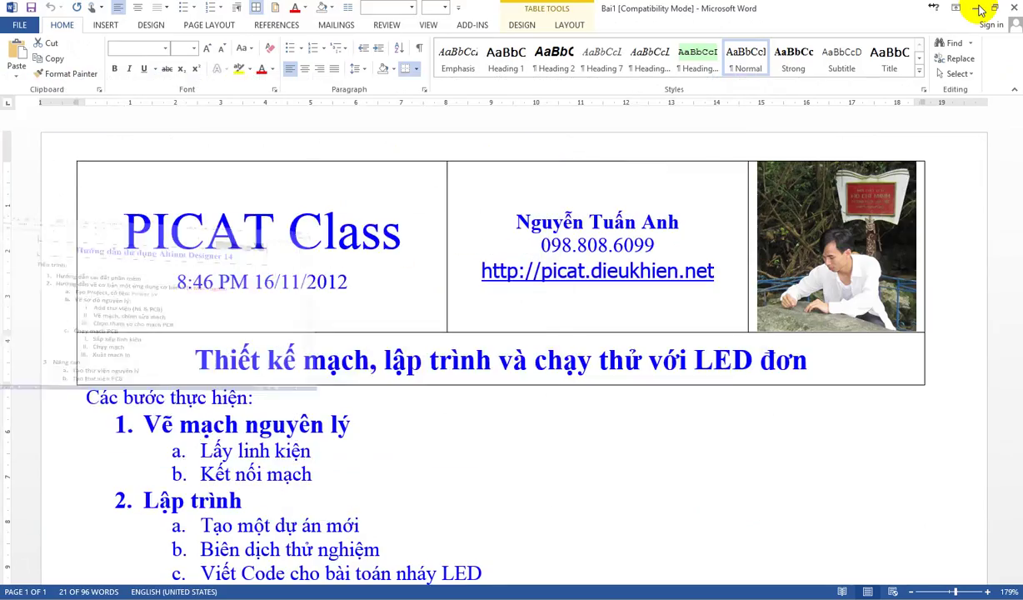
{"action": "left_click", "coordinate": [980, 10]}
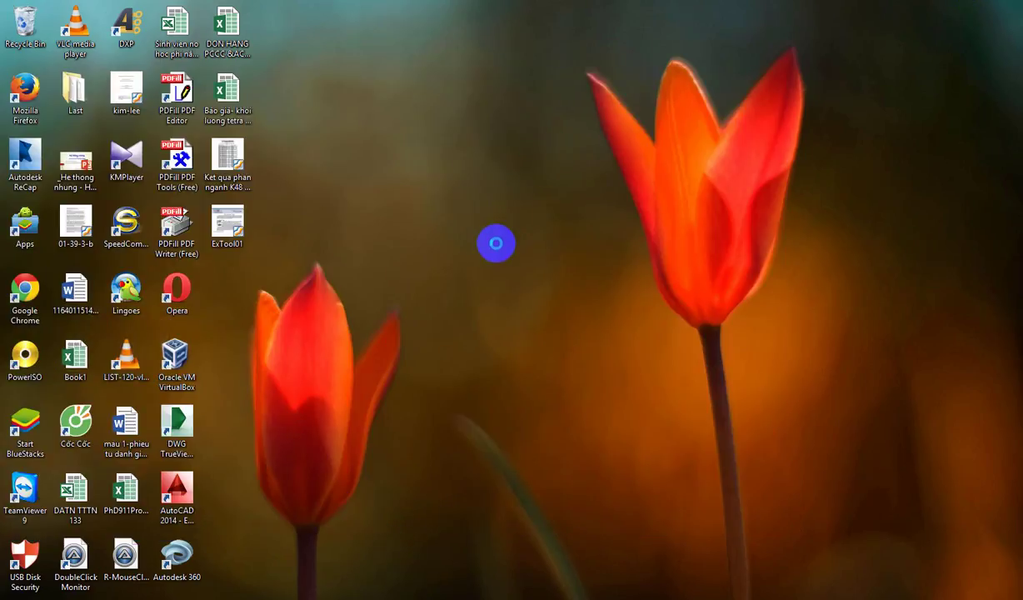
{"action": "right_click", "coordinate": [497, 248]}
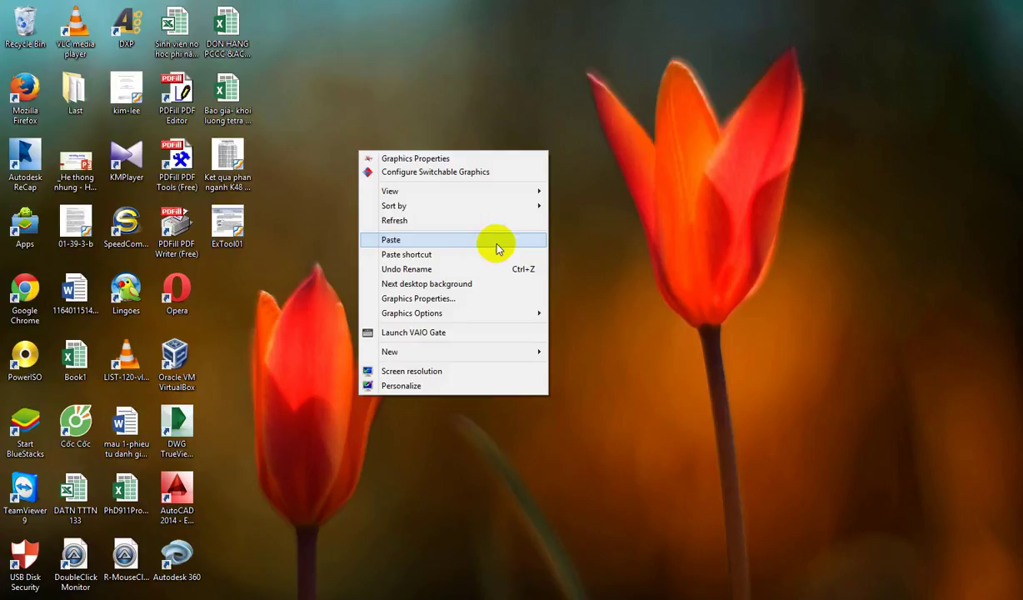
{"action": "left_click", "coordinate": [450, 256]}
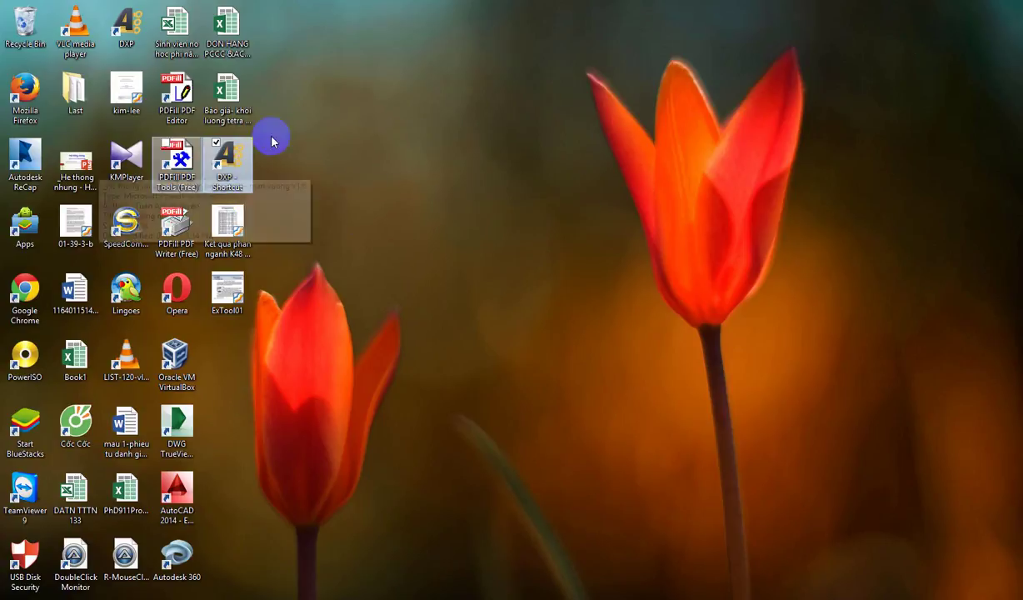
Return to SpeedCommander and open the Licenses folder in E:\Installations\Embeded_systems\Altium.
{"action": "double_click", "coordinate": [125, 221]}
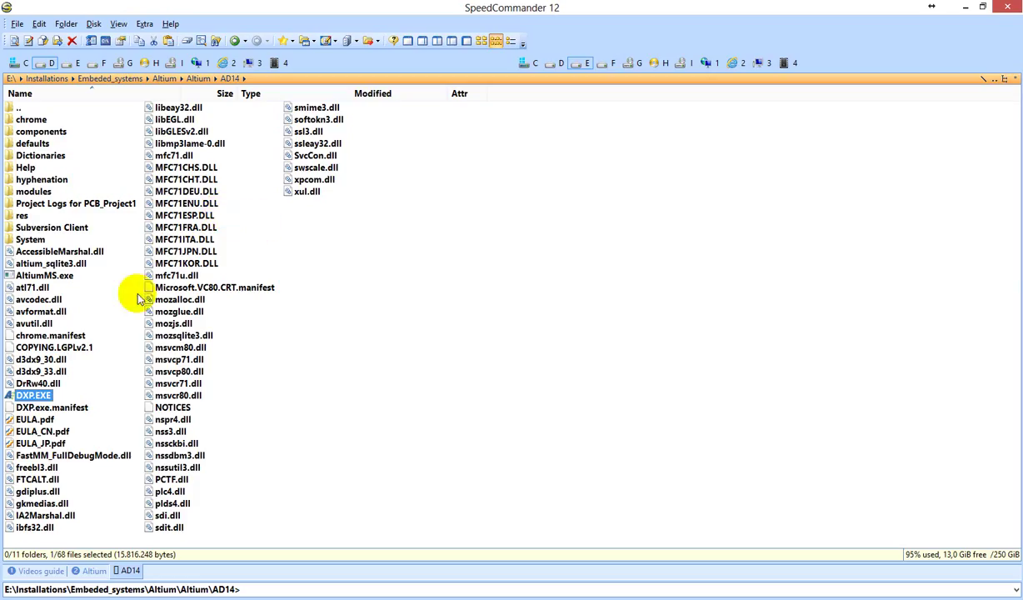
{"action": "left_click", "coordinate": [34, 395]}
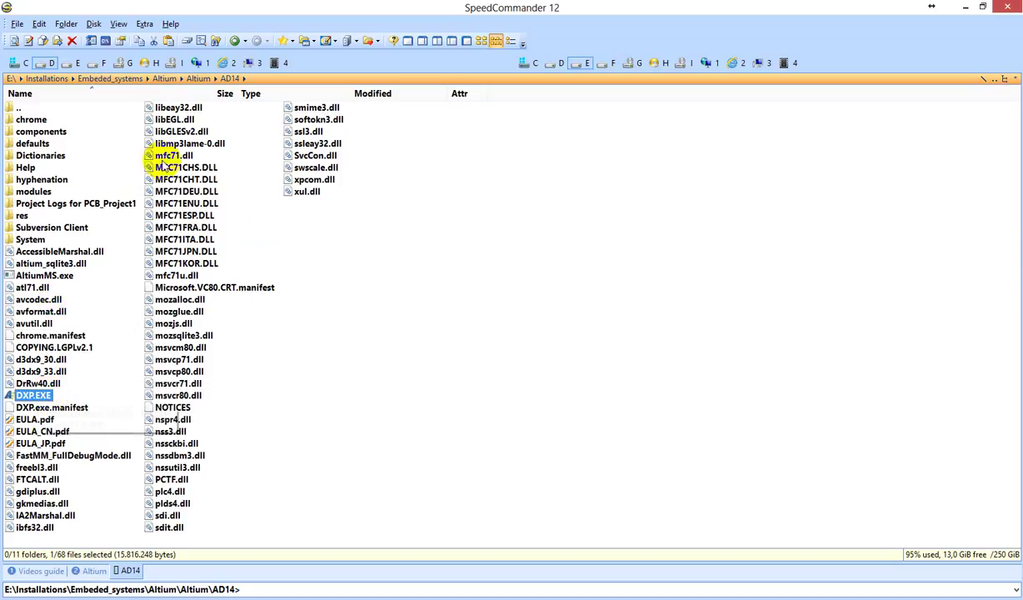
{"action": "left_click", "coordinate": [112, 78]}
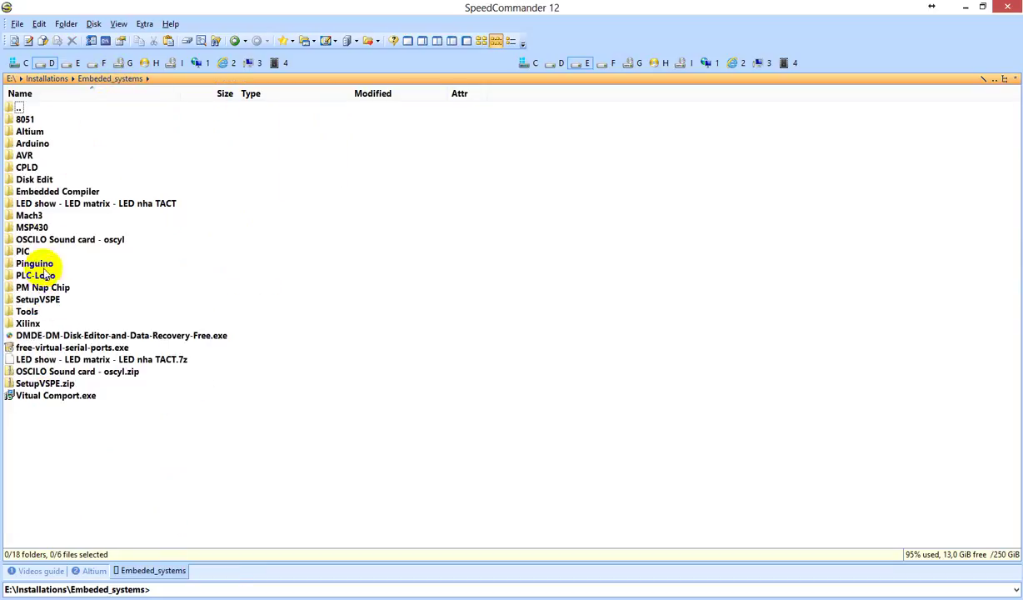
{"action": "double_click", "coordinate": [32, 132]}
{"action": "double_click", "coordinate": [31, 166]}
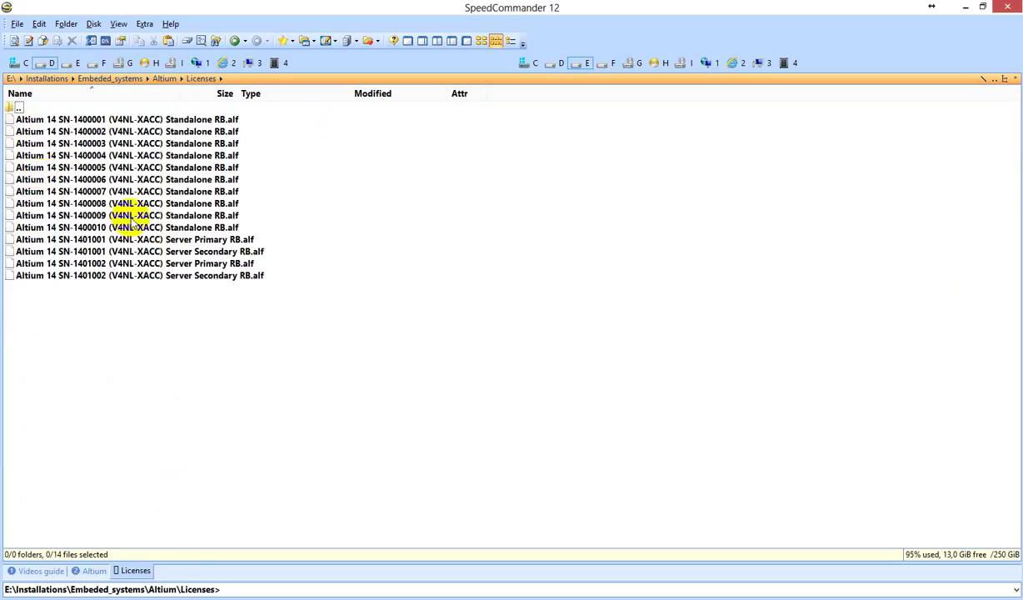
Select the ten Altium 14 Standalone license files in the Licenses folder.
{"action": "left_click_drag", "start_coordinate": [302, 337], "coordinate": [96, 109]}
{"action": "left_click", "coordinate": [280, 367]}
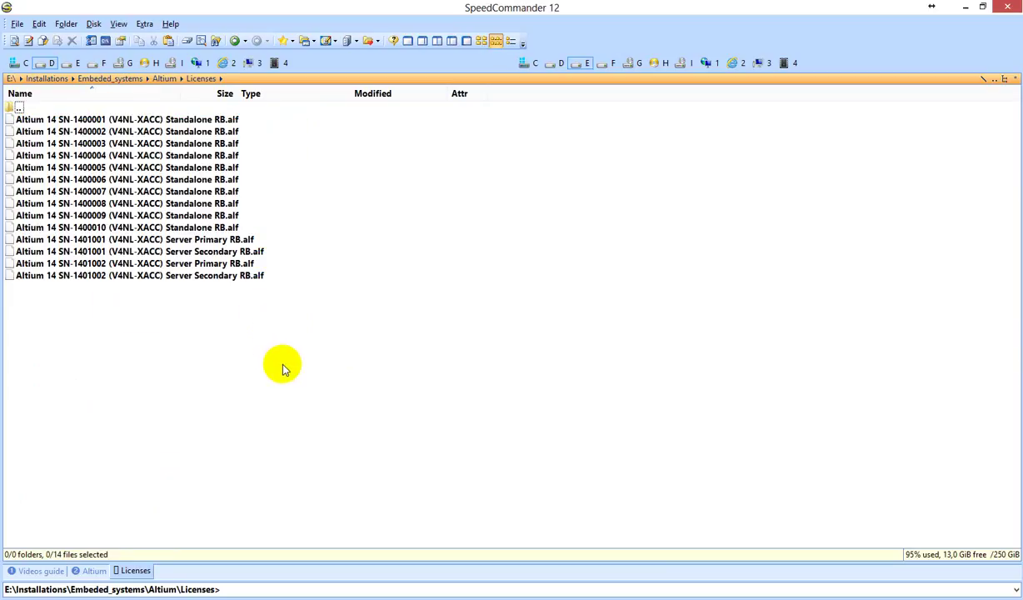
{"action": "left_click", "coordinate": [262, 228]}
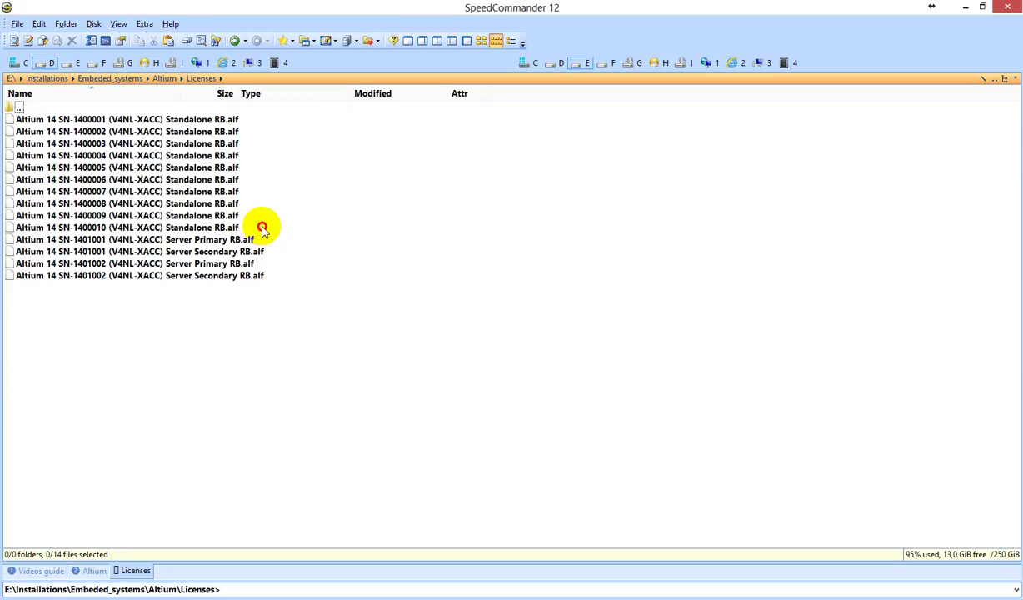
{"action": "left_click_drag", "start_coordinate": [262, 227], "coordinate": [202, 123]}
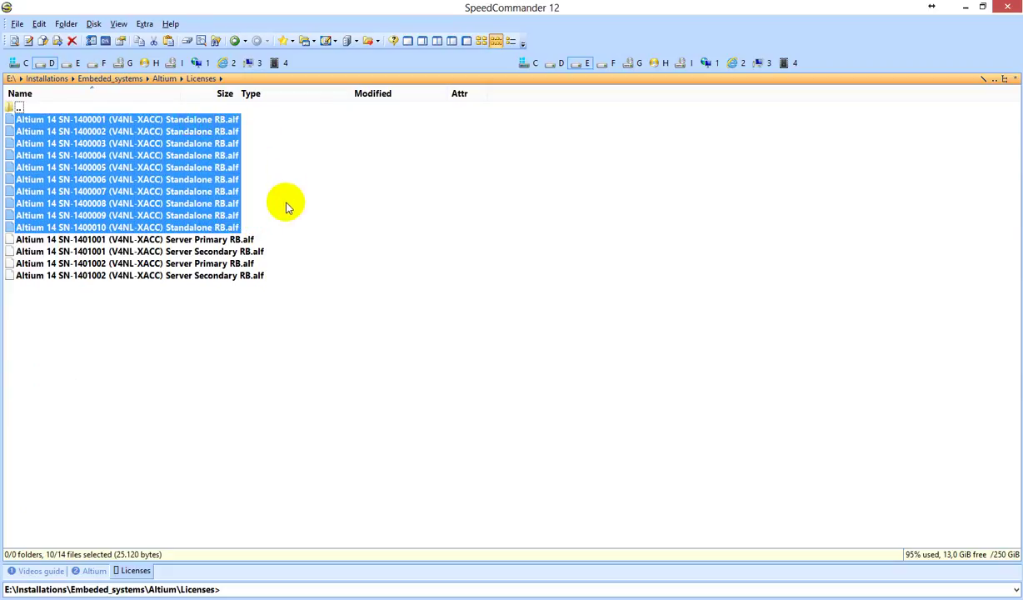
Select the four Altium 14 Server license files, reselect the ten Standalone license files, and clear the selection.
{"action": "left_click", "coordinate": [286, 206]}
{"action": "left_click_drag", "start_coordinate": [277, 303], "coordinate": [146, 245]}
{"action": "left_click_drag", "start_coordinate": [172, 301], "coordinate": [169, 243]}
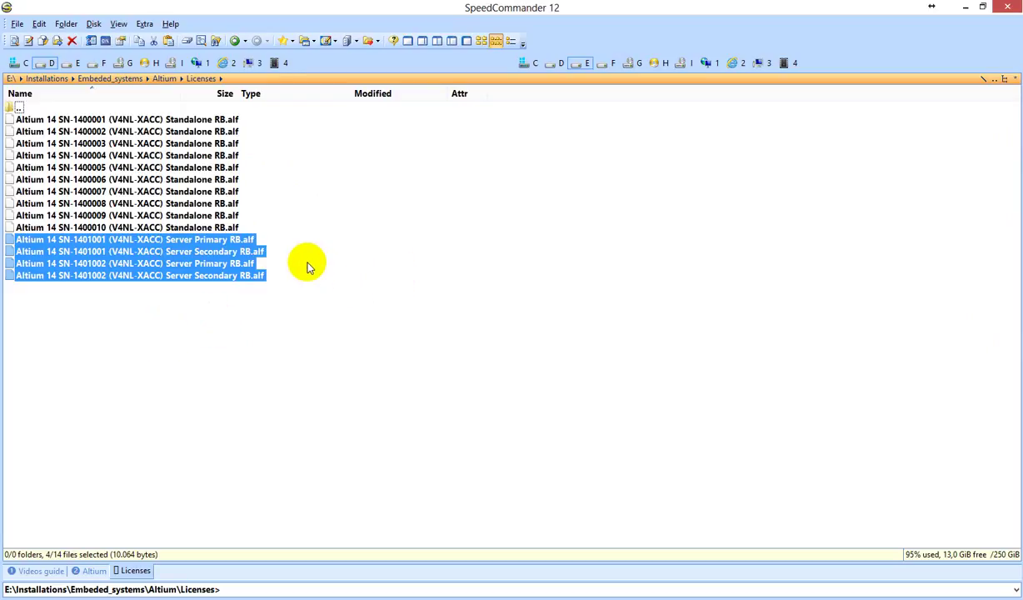
{"action": "left_click", "coordinate": [100, 304]}
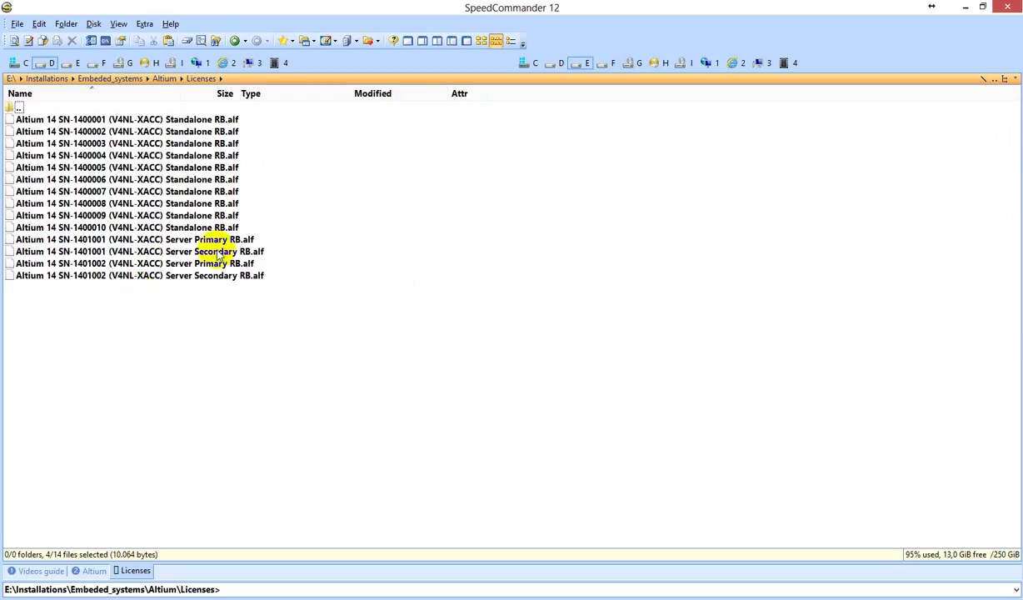
{"action": "left_click_drag", "start_coordinate": [255, 228], "coordinate": [149, 117]}
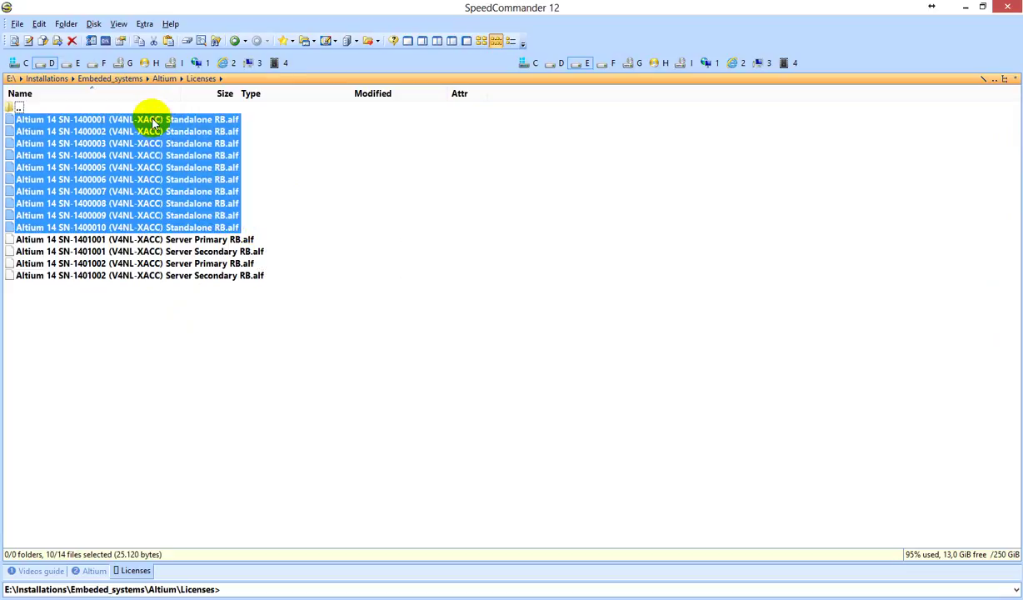
{"action": "left_click", "coordinate": [291, 204]}
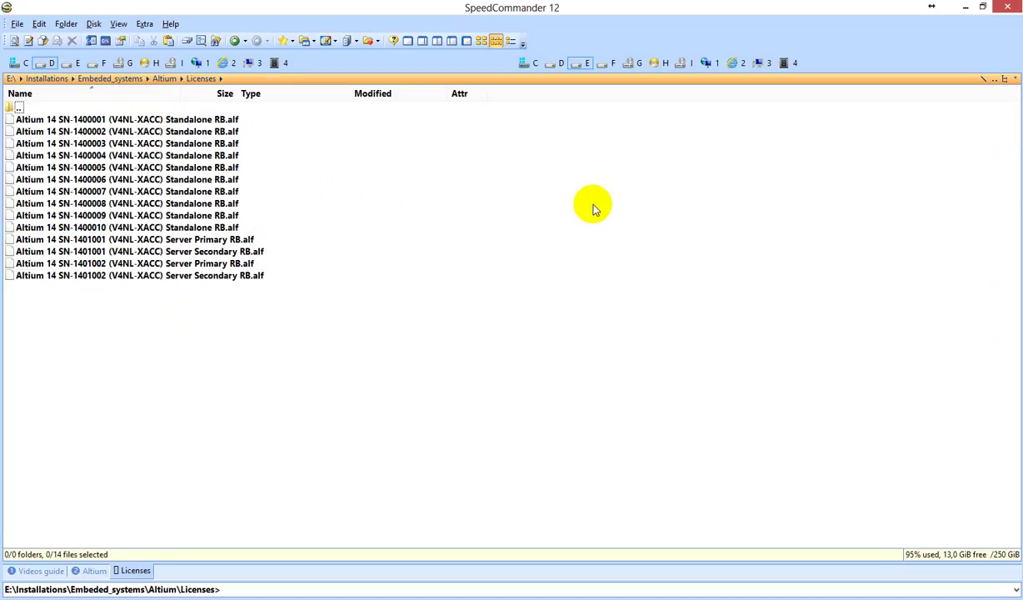
Launch Altium Designer from the DXP shortcut on the desktop and close its Home page.
{"action": "left_click", "coordinate": [967, 9]}
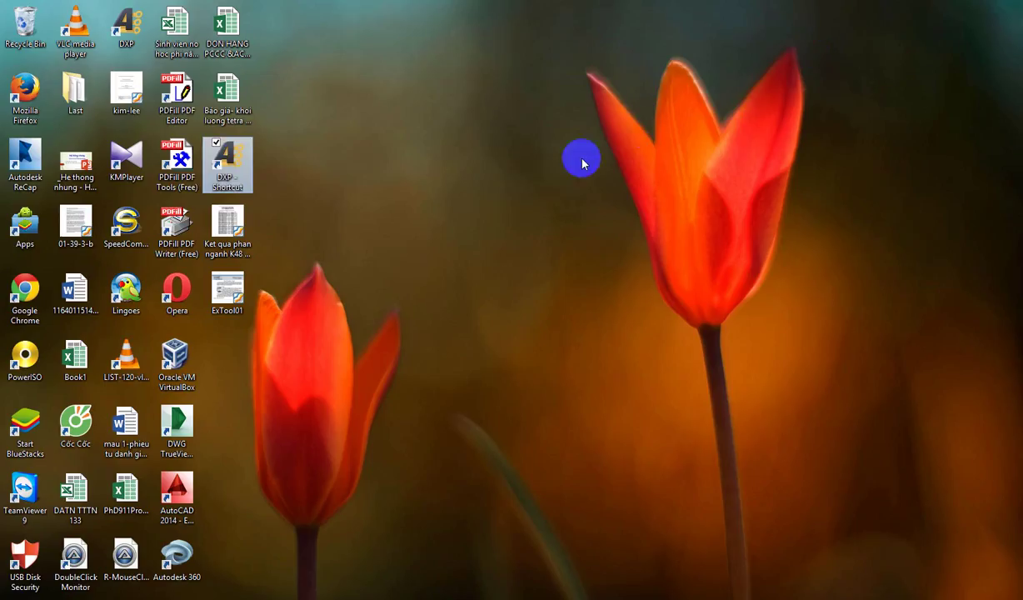
{"action": "double_click", "coordinate": [240, 172]}
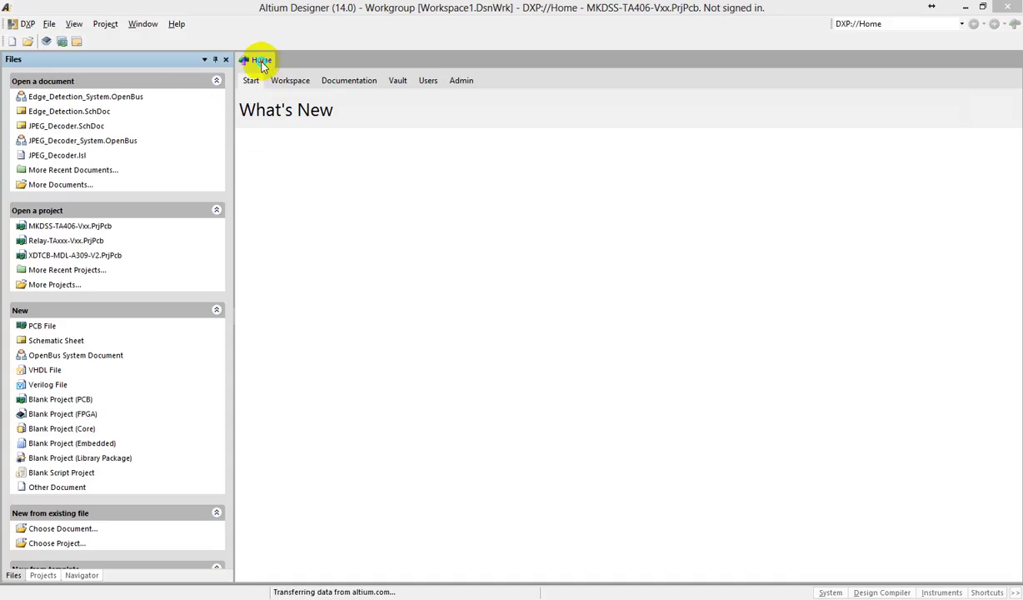
{"action": "right_click", "coordinate": [261, 66]}
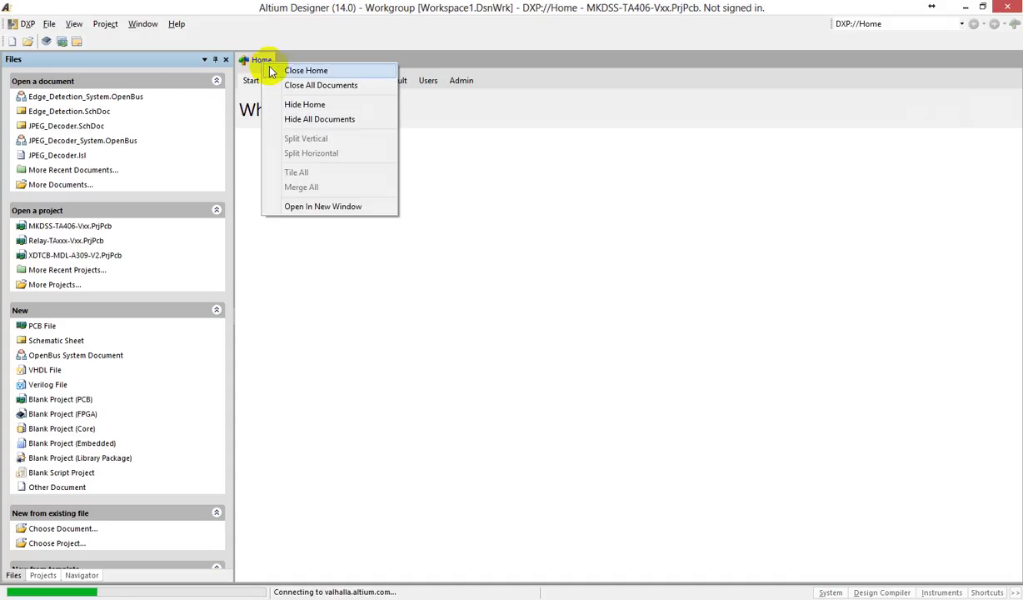
{"action": "left_click", "coordinate": [274, 71]}
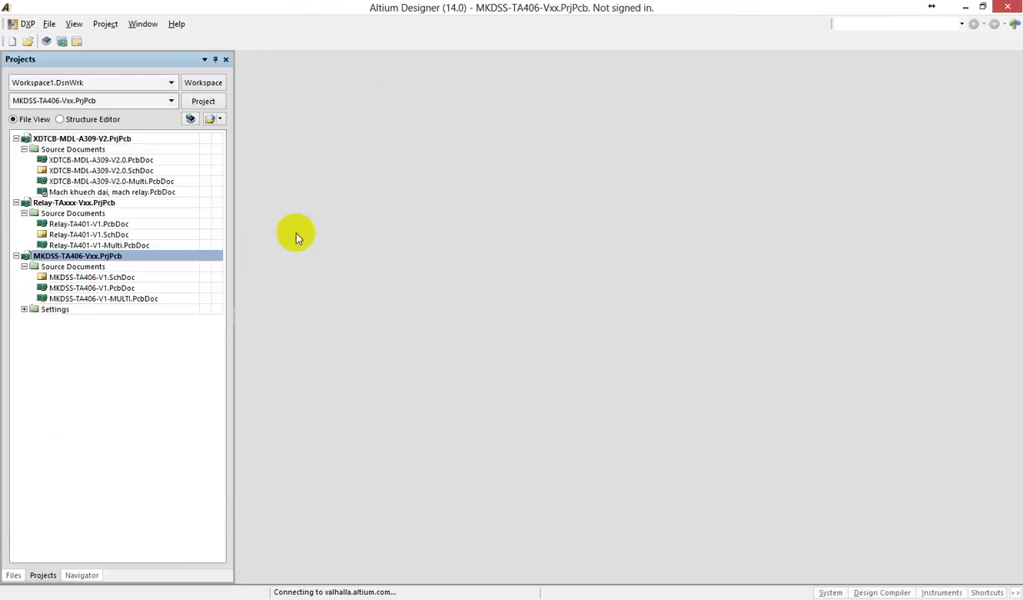
Open the schematic XDTCB-MDL-A309-V2.0.SchDoc from the XDTCB-MDL-A309-V2.PrjPcb project.
{"action": "right_click", "coordinate": [64, 139]}
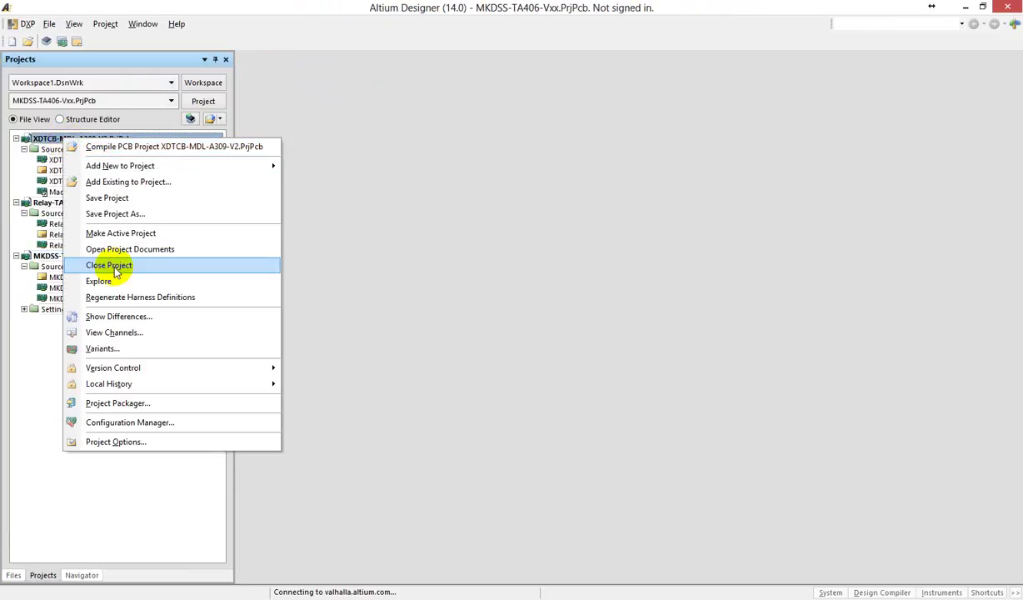
{"action": "left_click", "coordinate": [427, 187]}
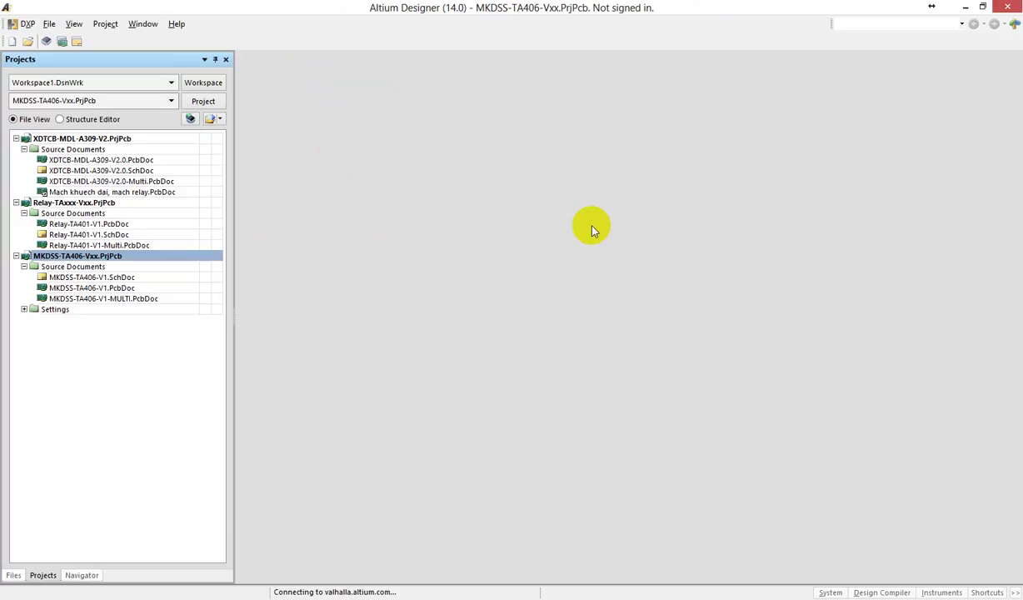
{"action": "left_click", "coordinate": [81, 139]}
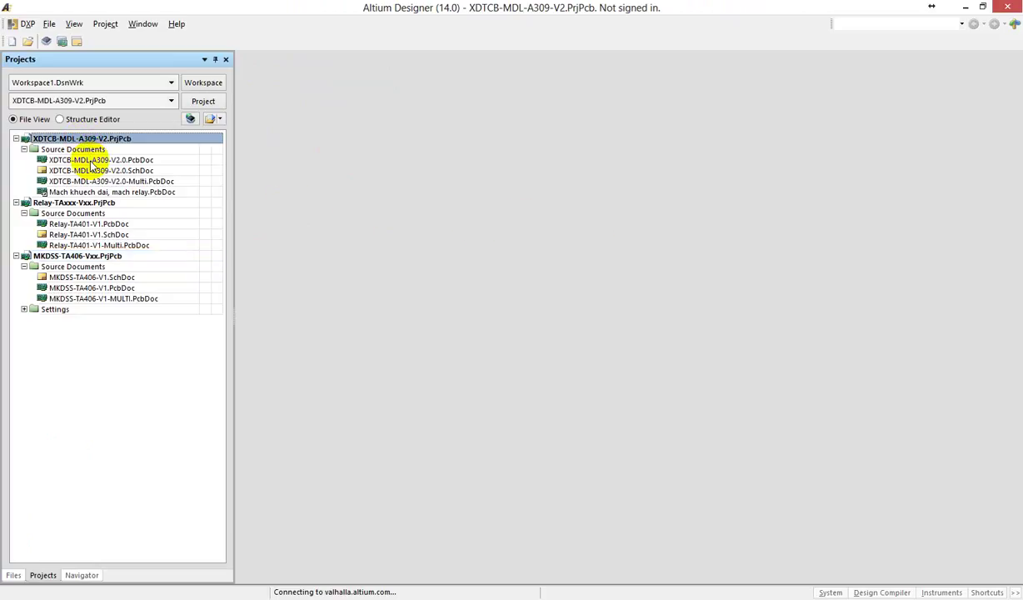
{"action": "double_click", "coordinate": [134, 170]}
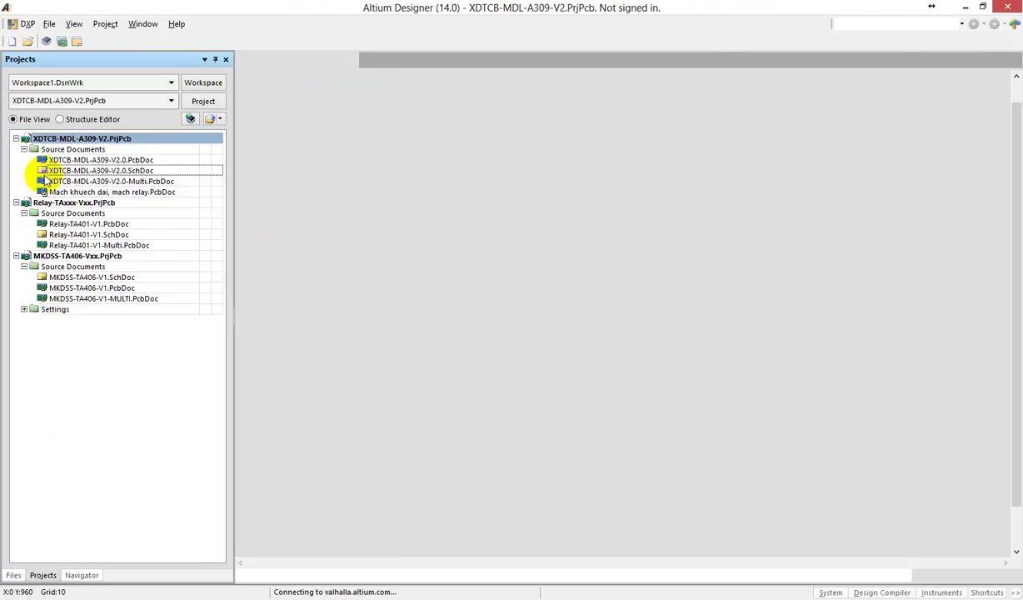
Examine the schematic sheet, including the optocoupler and motor driver circuits, the board images and the title block.
{"action": "scroll", "coordinate": [625, 404], "scroll_direction": "up", "scroll_amount": 4, "text": "ctrl"}
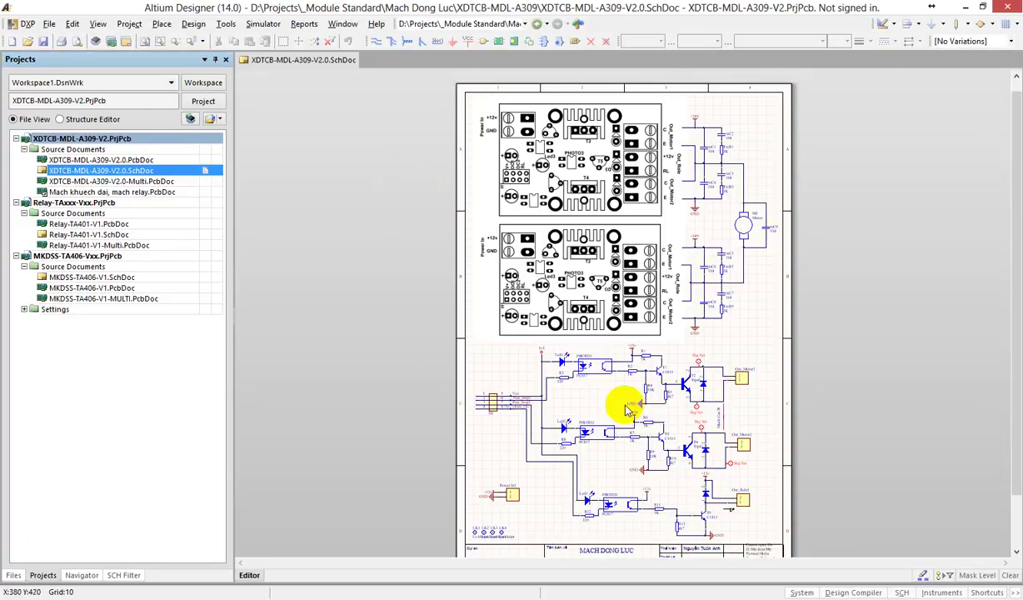
{"action": "scroll", "coordinate": [625, 403], "scroll_direction": "up", "scroll_amount": 1, "text": "ctrl"}
{"action": "scroll", "coordinate": [631, 407], "scroll_direction": "down", "scroll_amount": 5}
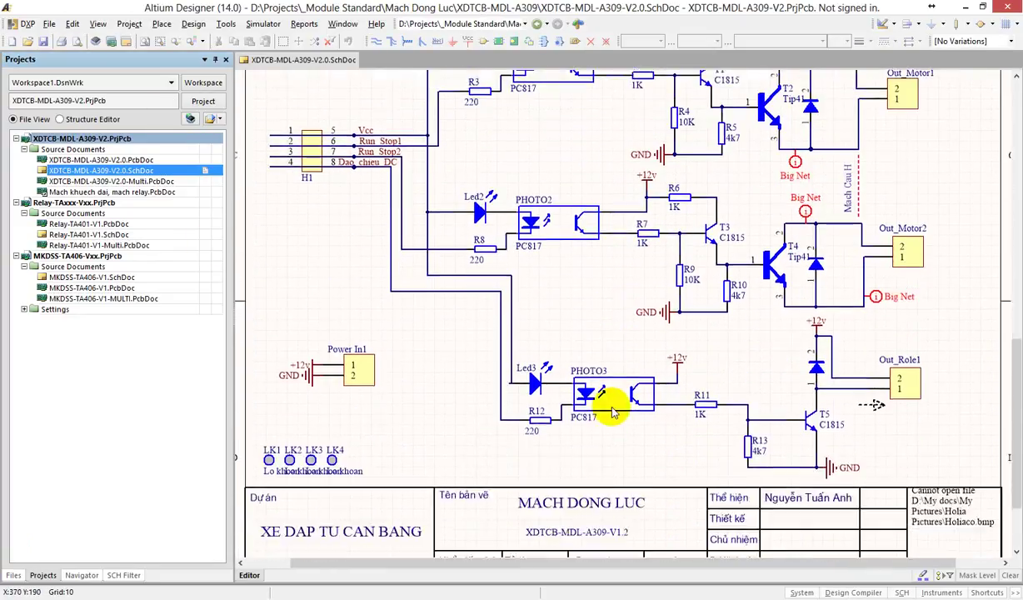
{"action": "scroll", "coordinate": [595, 399], "scroll_direction": "up", "scroll_amount": 10}
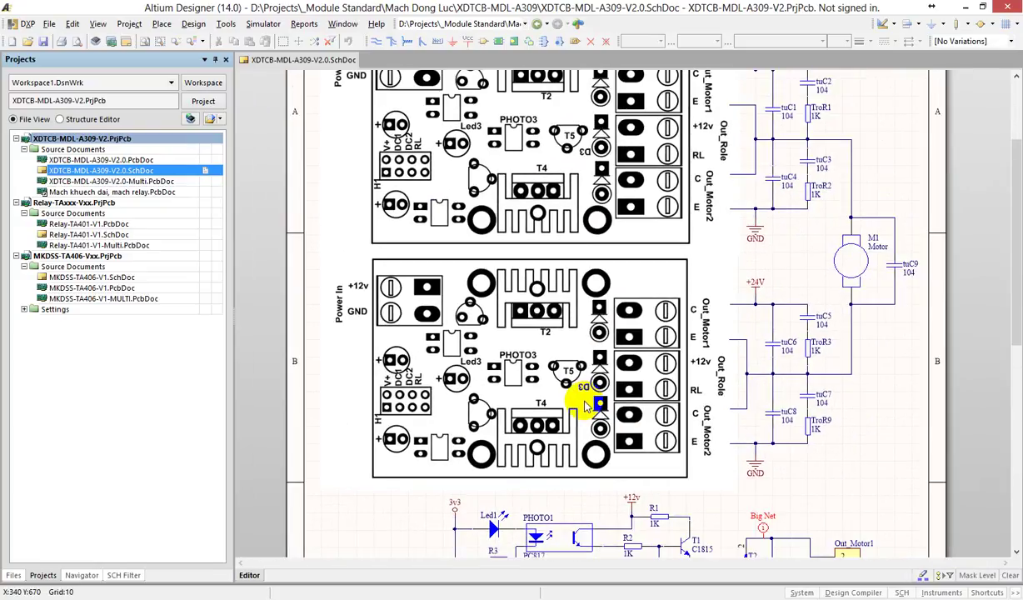
{"action": "scroll", "coordinate": [575, 399], "scroll_direction": "down", "scroll_amount": 10}
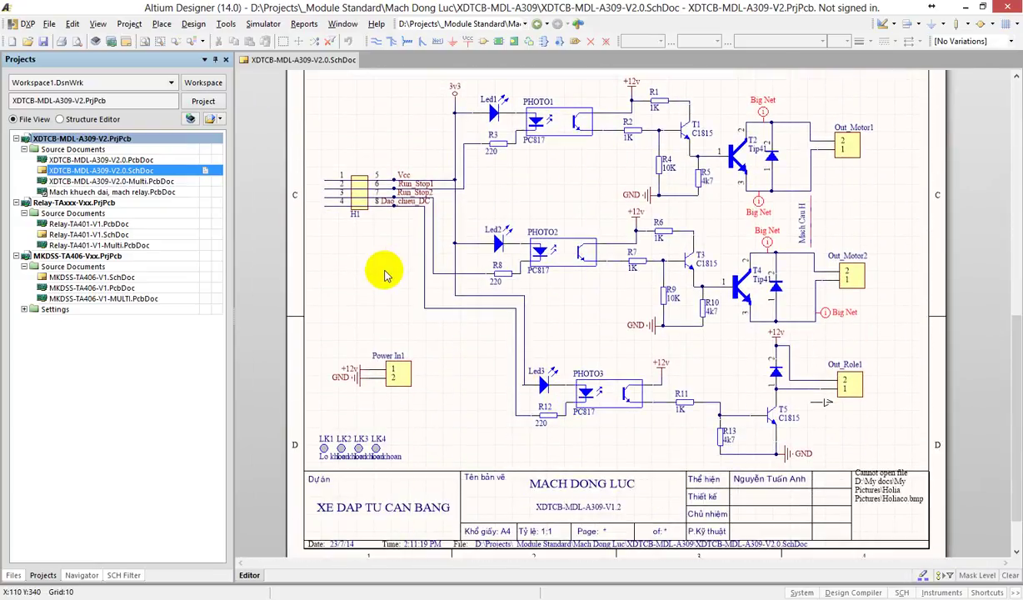
{"action": "scroll", "coordinate": [385, 274], "scroll_direction": "up", "scroll_amount": 1}
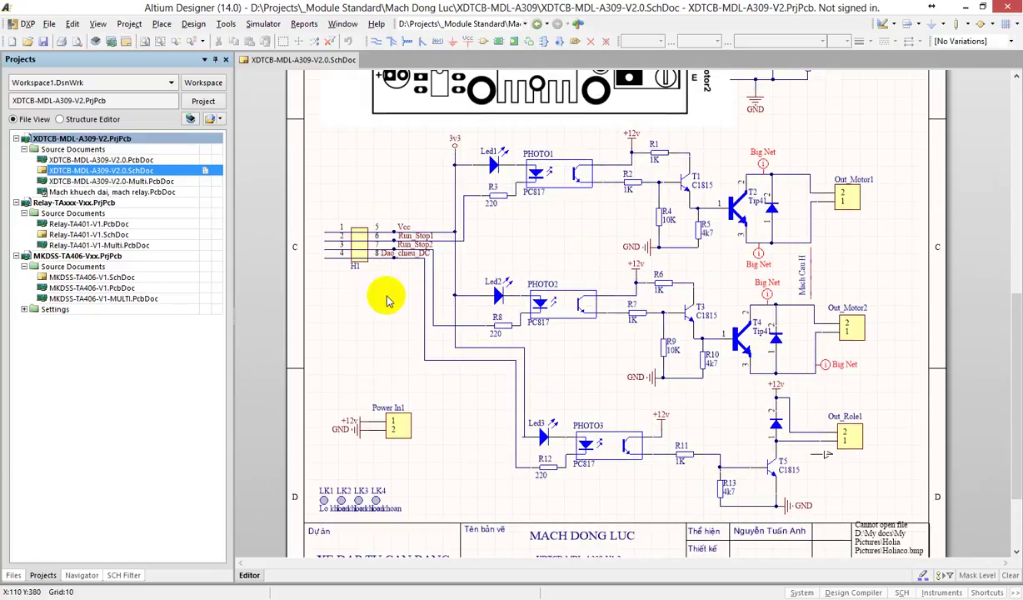
{"action": "left_click_drag", "start_coordinate": [329, 453], "coordinate": [920, 135]}
{"action": "left_click", "coordinate": [839, 221]}
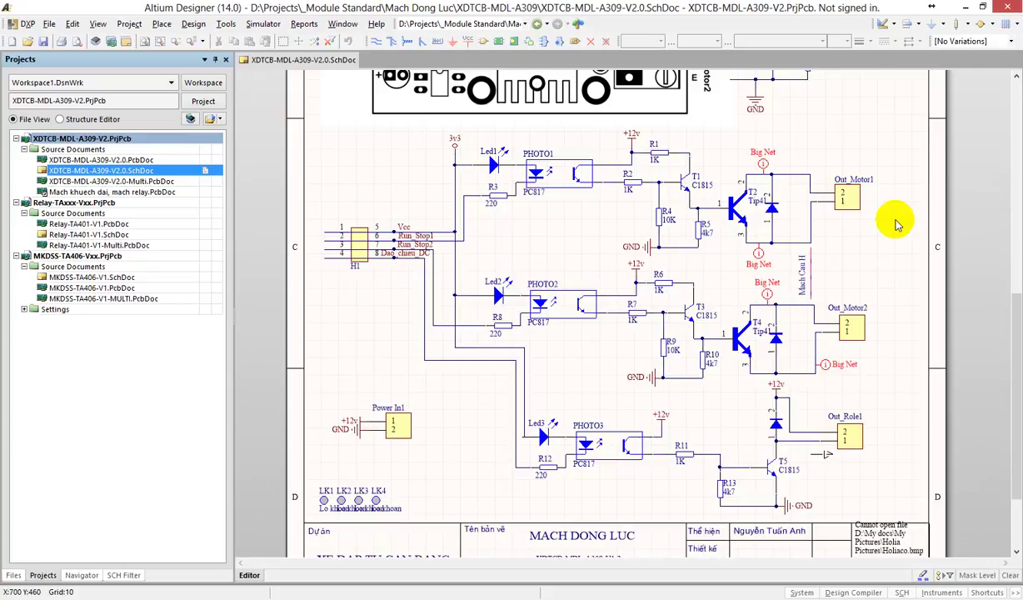
{"action": "scroll", "coordinate": [866, 222], "scroll_direction": "up", "scroll_amount": 3}
{"action": "scroll", "coordinate": [372, 267], "scroll_direction": "up", "scroll_amount": 3}
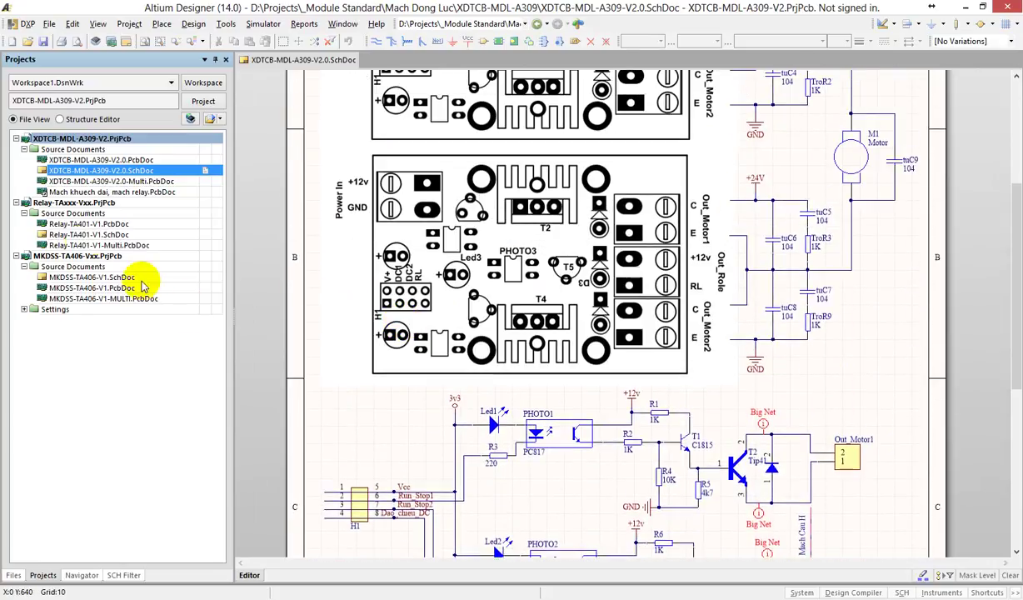
Open XDTCB-MDL-A309-V2.0-Multi.PcbDoc and XDTCB-MDL-A309-V2.0.PcbDoc, and close the previous-format report and the PCB Inspector.
{"action": "double_click", "coordinate": [76, 183]}
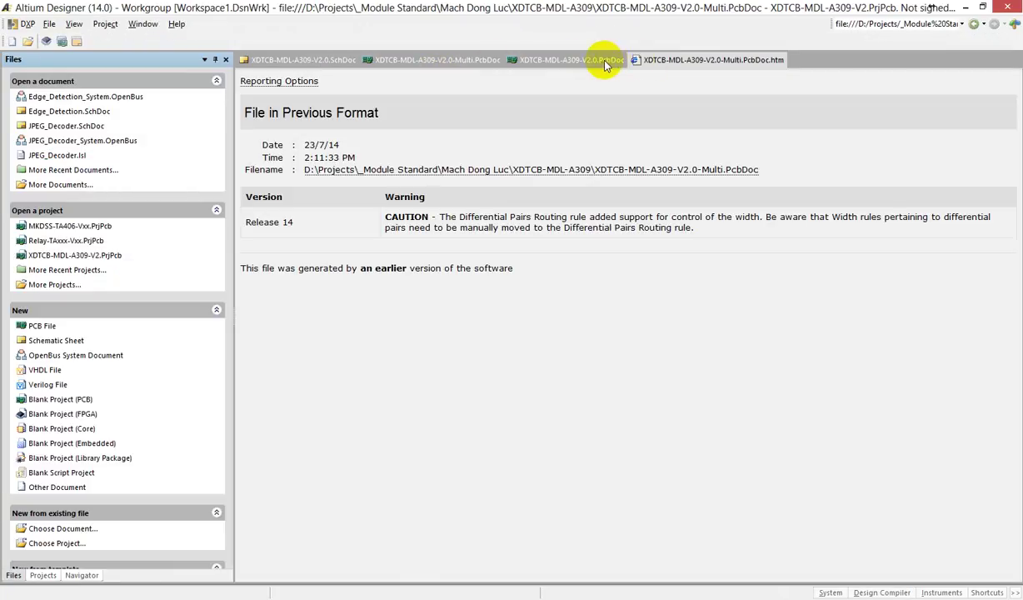
{"action": "right_click", "coordinate": [742, 64]}
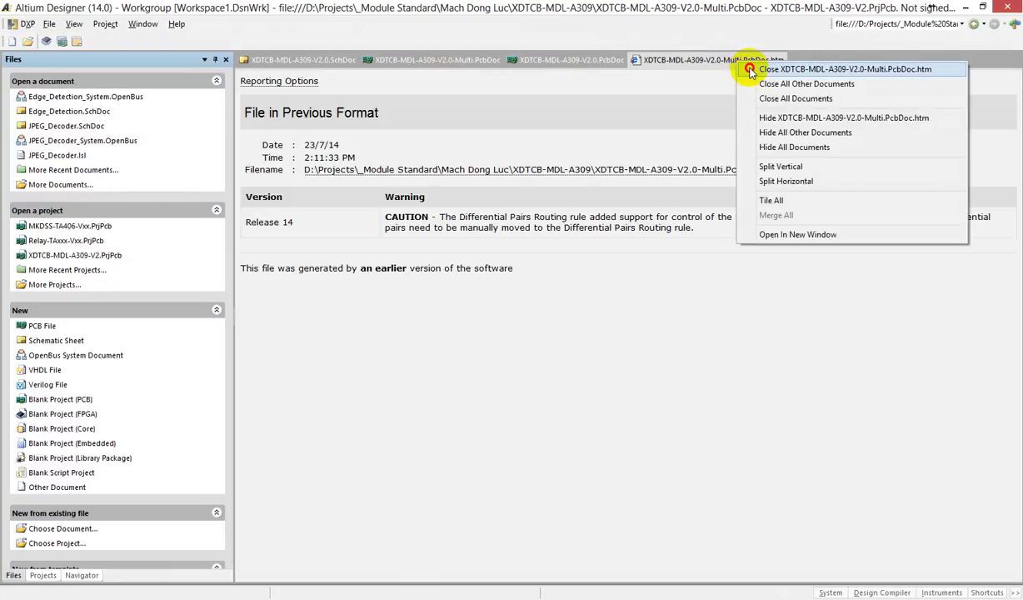
{"action": "left_click", "coordinate": [754, 70]}
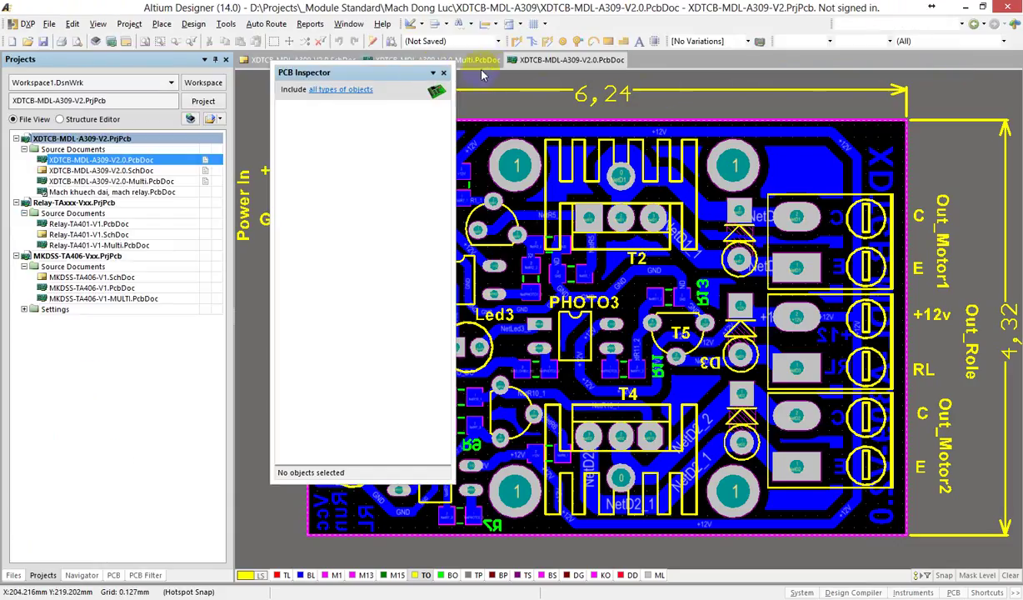
{"action": "left_click", "coordinate": [445, 73]}
Examine the component placement and routed tracks of the single-board layout XDTCB-MDL-A309-V2.0.PcbDoc.
{"action": "scroll", "coordinate": [630, 163], "scroll_direction": "down", "scroll_amount": 3, "text": "ctrl"}
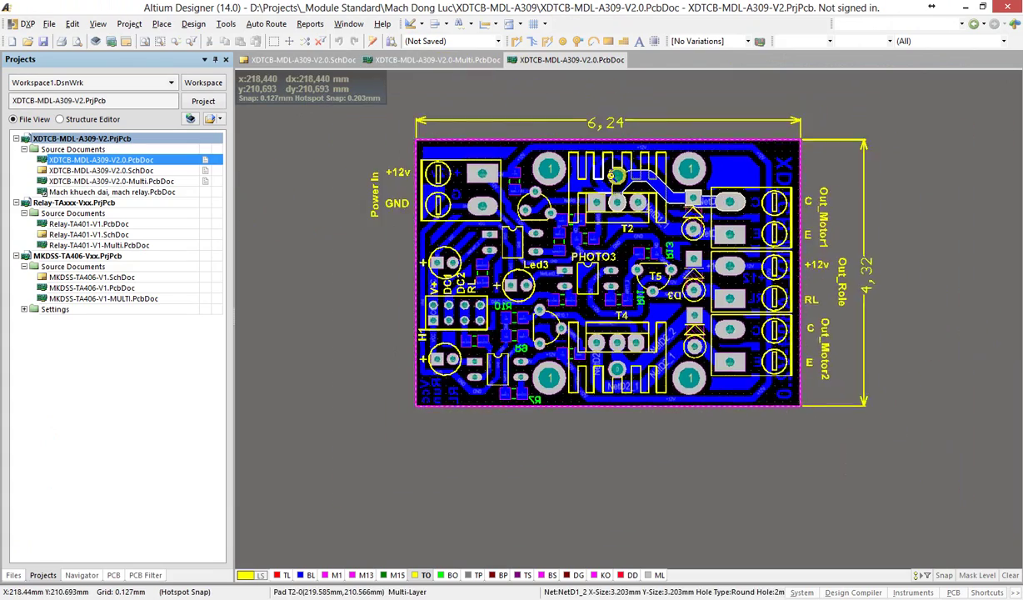
{"action": "scroll", "coordinate": [624, 200], "scroll_direction": "up", "scroll_amount": 4, "text": "ctrl"}
{"action": "right_click_drag", "start_coordinate": [621, 221], "coordinate": [632, 228]}
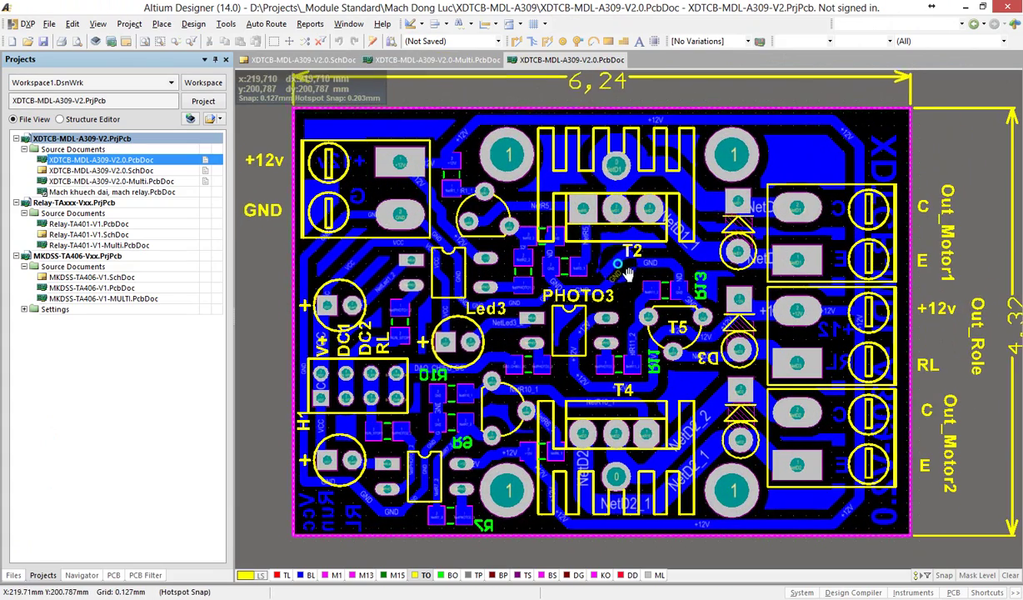
{"action": "scroll", "coordinate": [631, 229], "scroll_direction": "down", "scroll_amount": 2, "text": "ctrl"}
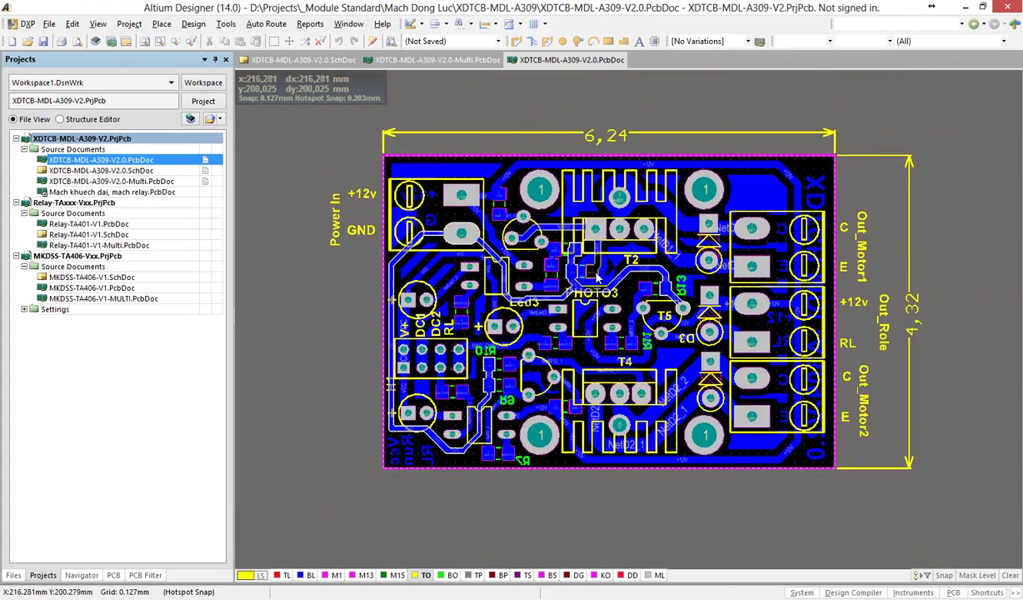
{"action": "right_click_drag", "start_coordinate": [551, 277], "coordinate": [521, 300]}
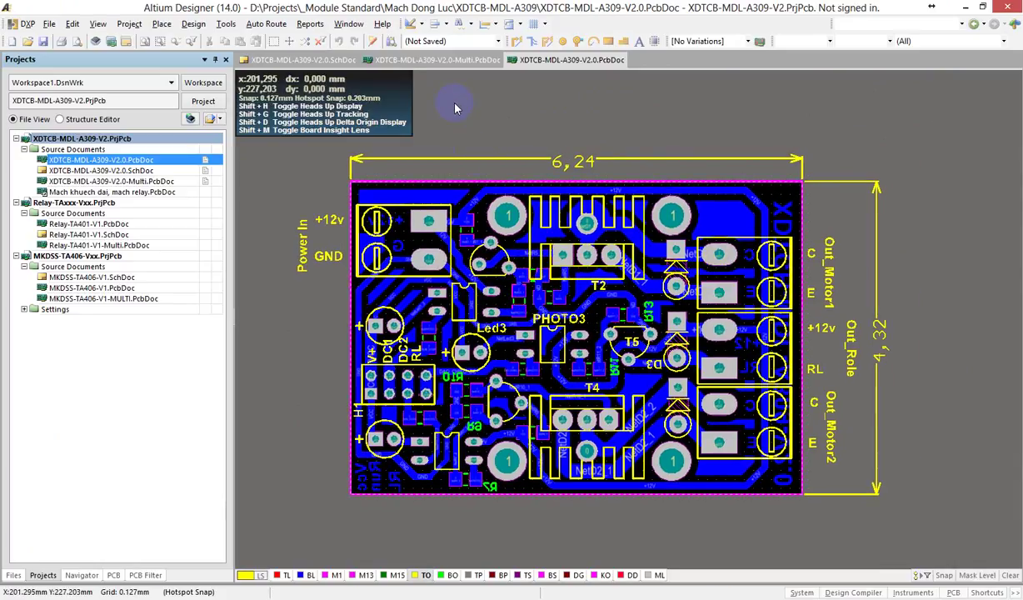
Inspect the repeated board copies in XDTCB-MDL-A309-V2.0-Multi.PcbDoc, focusing on the first board, and close that document.
{"action": "left_click", "coordinate": [437, 60]}
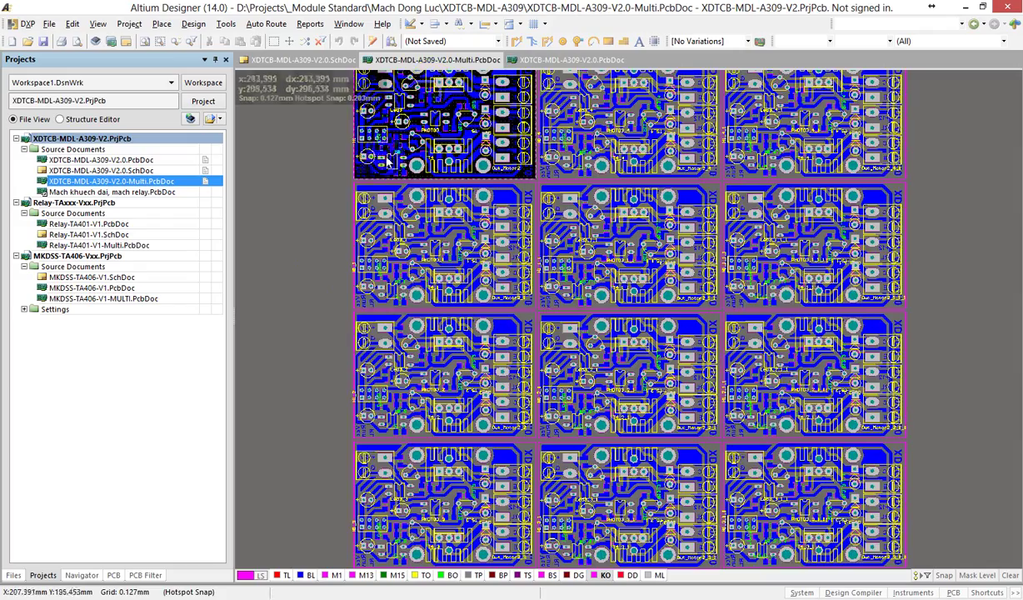
{"action": "scroll", "coordinate": [365, 185], "scroll_direction": "down", "scroll_amount": 2, "text": "ctrl"}
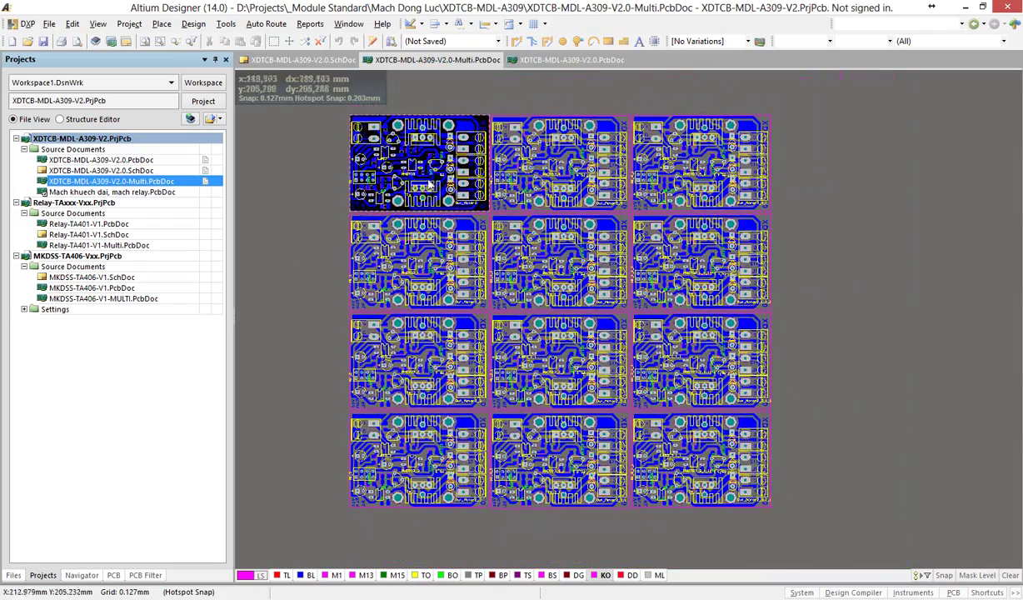
{"action": "scroll", "coordinate": [391, 166], "scroll_direction": "up", "scroll_amount": 3, "text": "ctrl"}
{"action": "scroll", "coordinate": [392, 167], "scroll_direction": "down", "scroll_amount": 2, "text": "ctrl"}
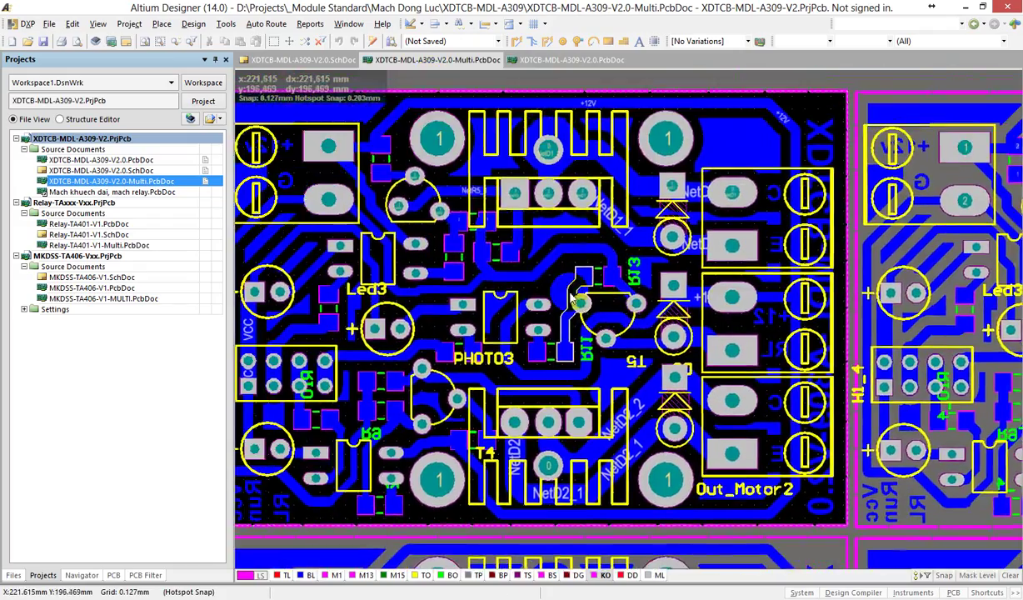
{"action": "scroll", "coordinate": [467, 212], "scroll_direction": "down", "scroll_amount": 4, "text": "ctrl"}
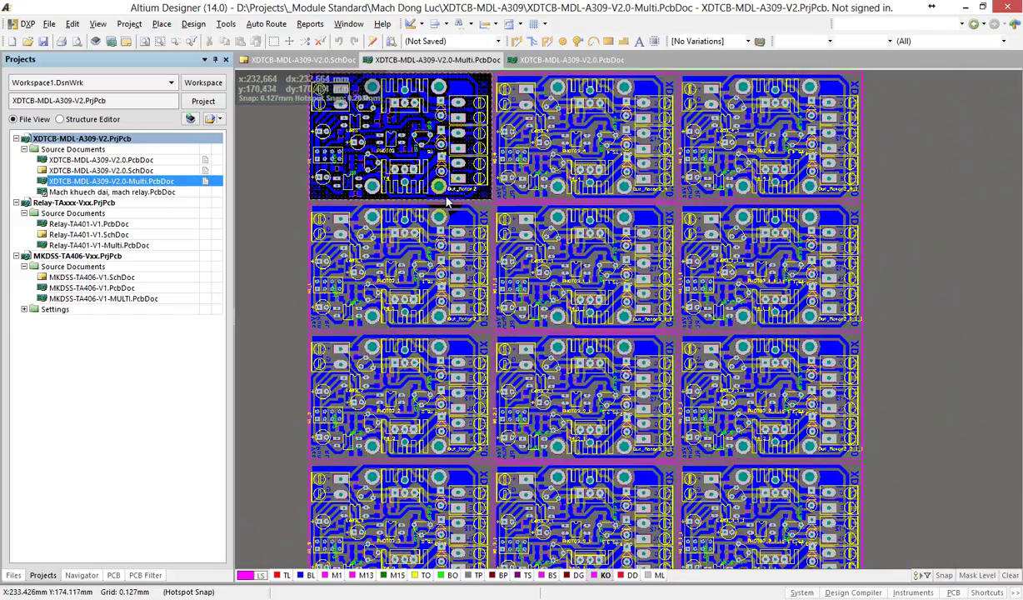
{"action": "scroll", "coordinate": [454, 221], "scroll_direction": "down", "scroll_amount": 1, "text": "ctrl"}
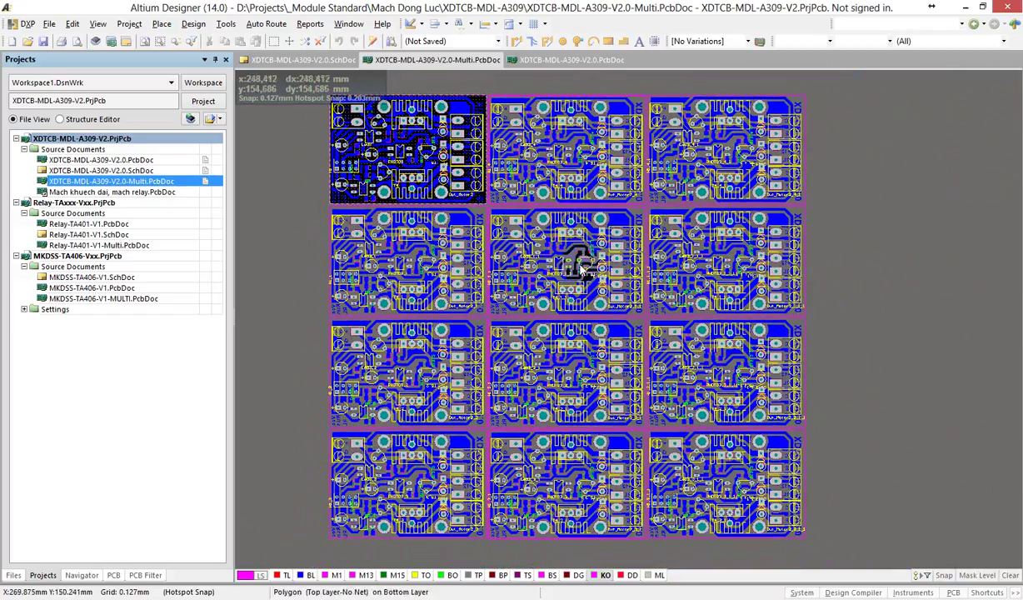
{"action": "right_click_drag", "start_coordinate": [852, 188], "coordinate": [844, 183]}
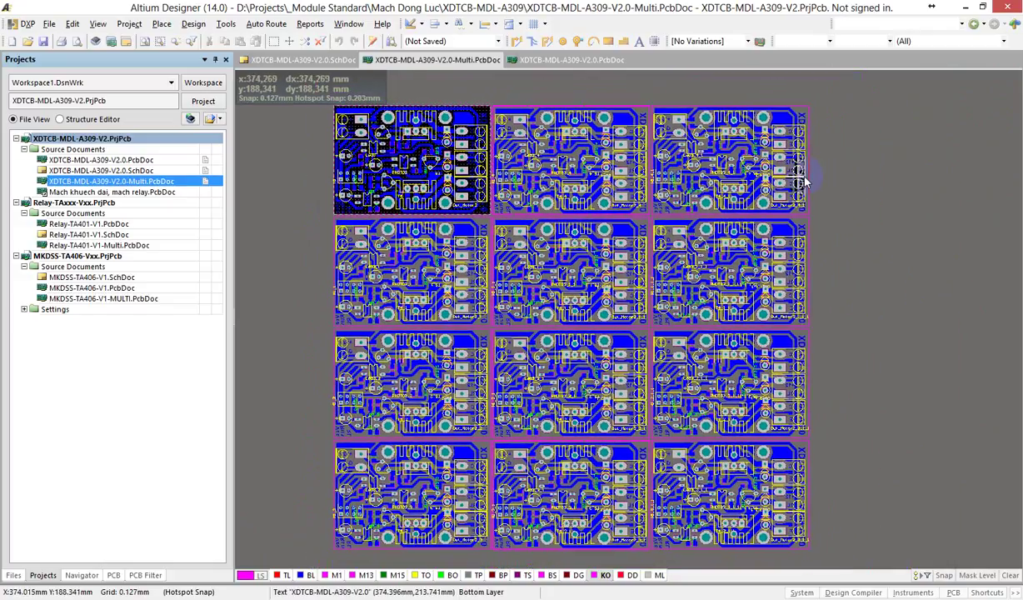
{"action": "key", "text": "shift"}
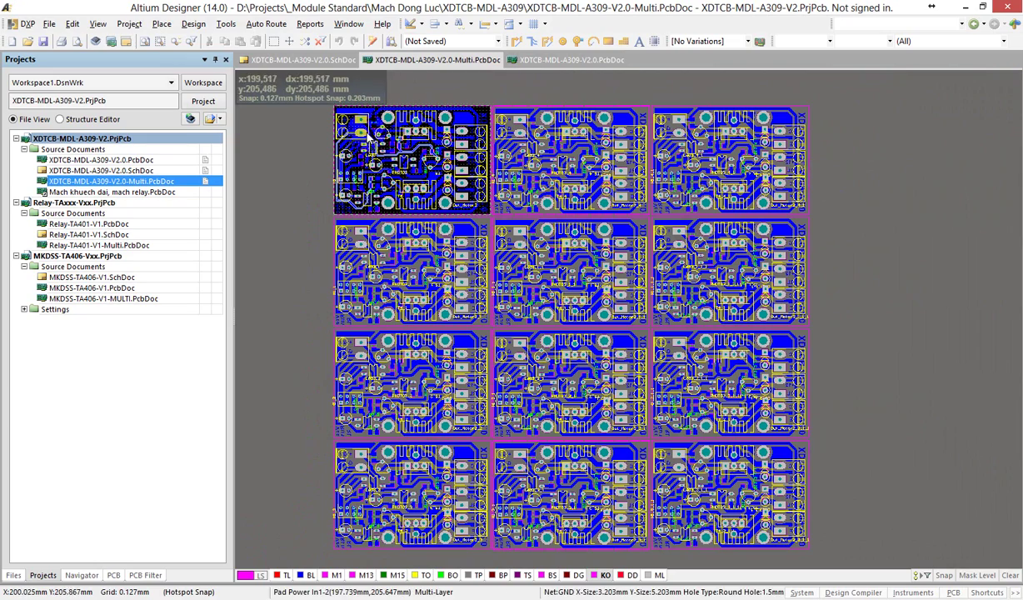
{"action": "scroll", "coordinate": [439, 159], "scroll_direction": "up", "scroll_amount": 5, "text": "ctrl"}
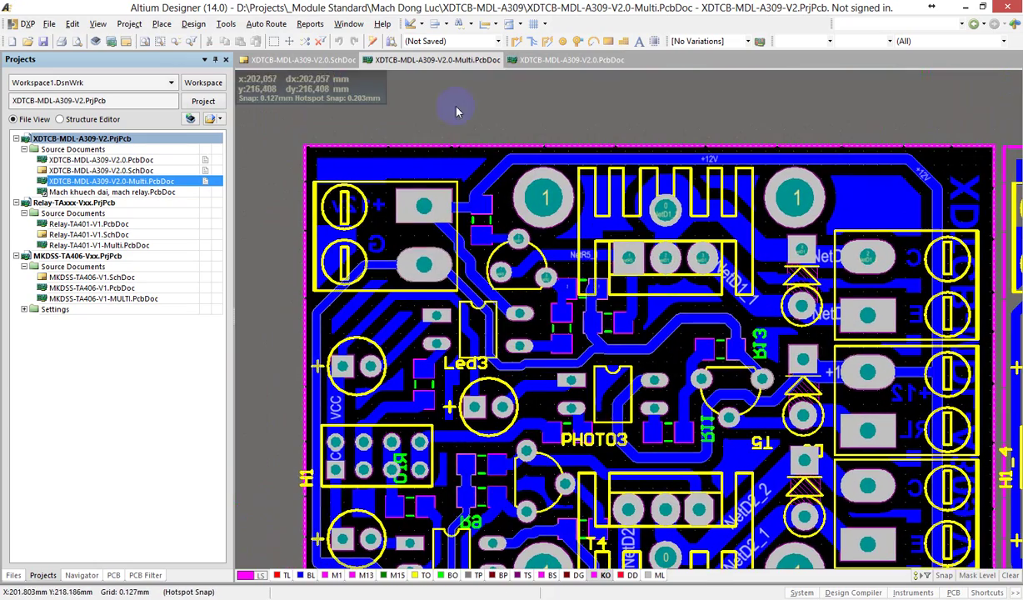
{"action": "right_click", "coordinate": [448, 60]}
{"action": "left_click", "coordinate": [470, 72]}
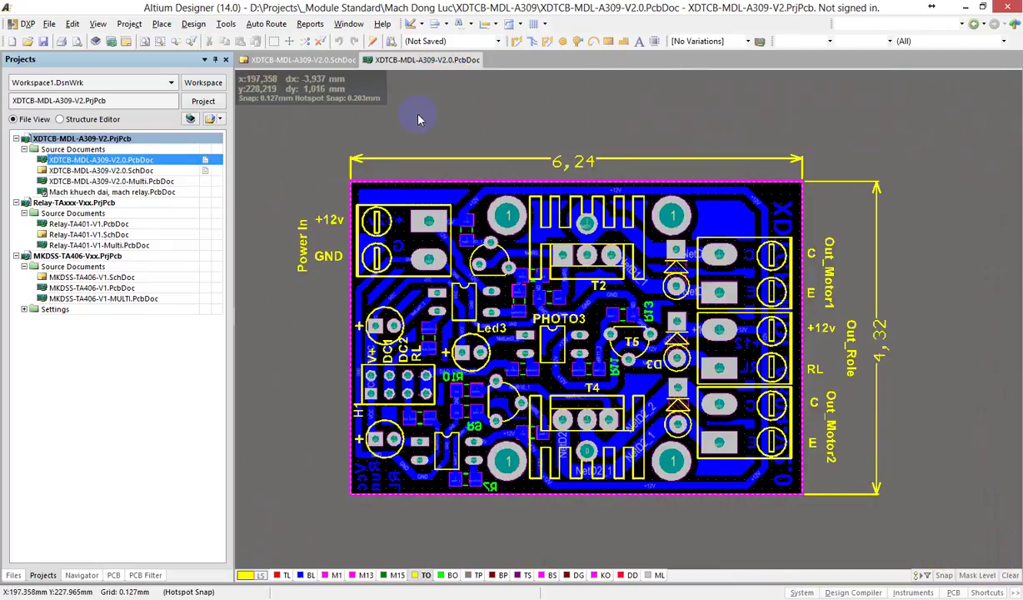
Display XDTCB-MDL-A309-V2.0.PcbDoc in 3D and tilt the board to inspect its components and silkscreen.
{"action": "scroll", "coordinate": [521, 210], "scroll_direction": "up", "scroll_amount": 1, "text": "ctrl"}
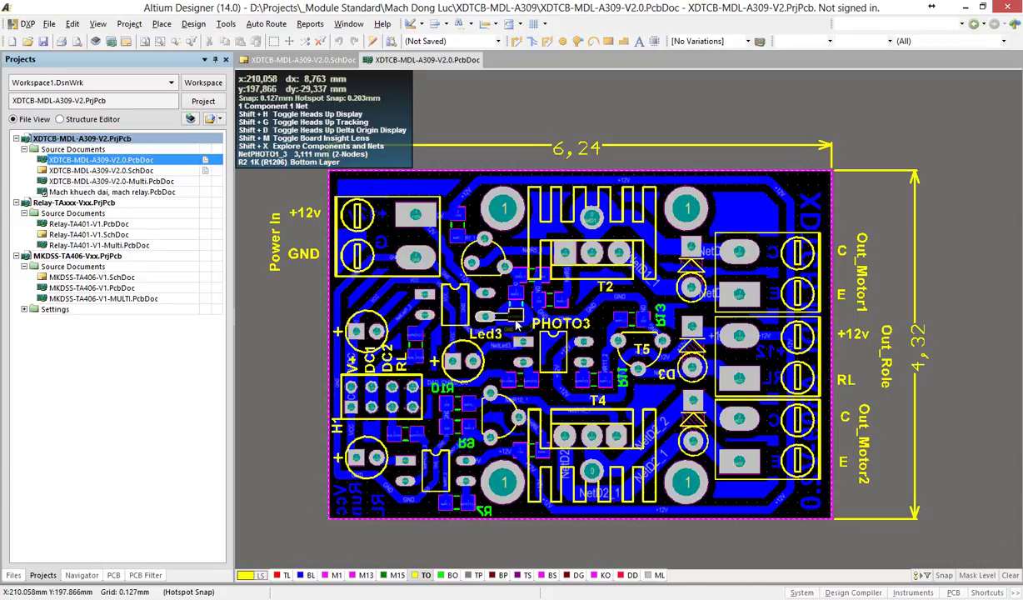
{"action": "key", "text": "3"}
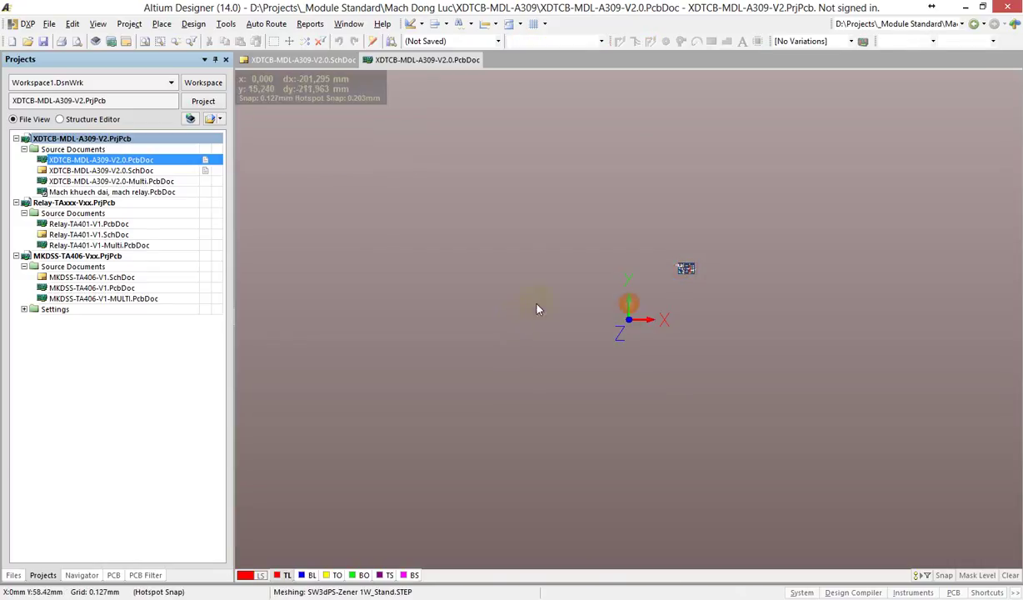
{"action": "scroll", "coordinate": [692, 275], "scroll_direction": "up", "scroll_amount": 5}
{"action": "scroll", "coordinate": [700, 325], "scroll_direction": "down", "scroll_amount": 2}
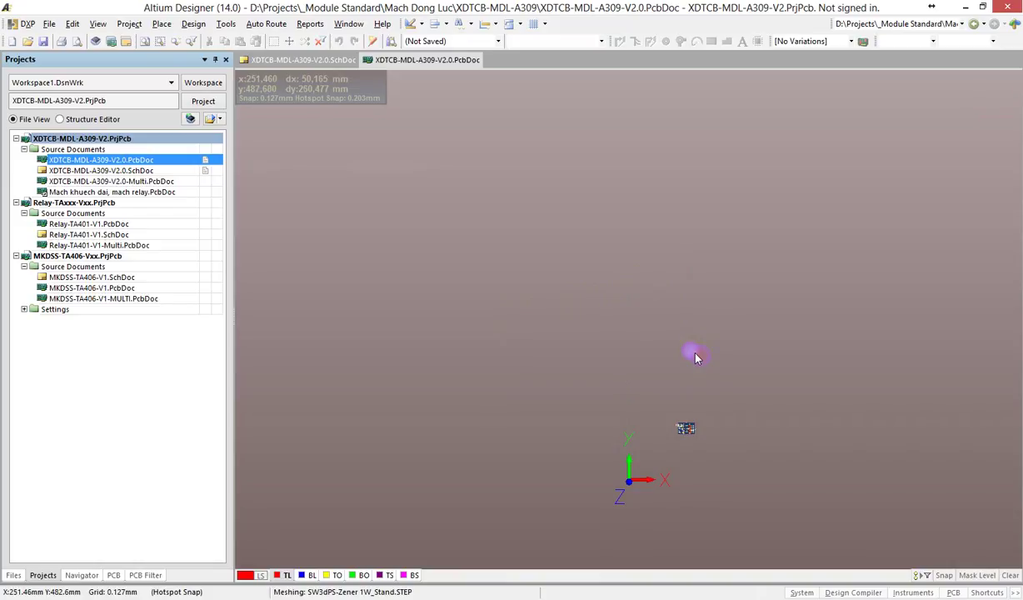
{"action": "scroll", "coordinate": [690, 434], "scroll_direction": "up", "scroll_amount": 10, "text": "ctrl"}
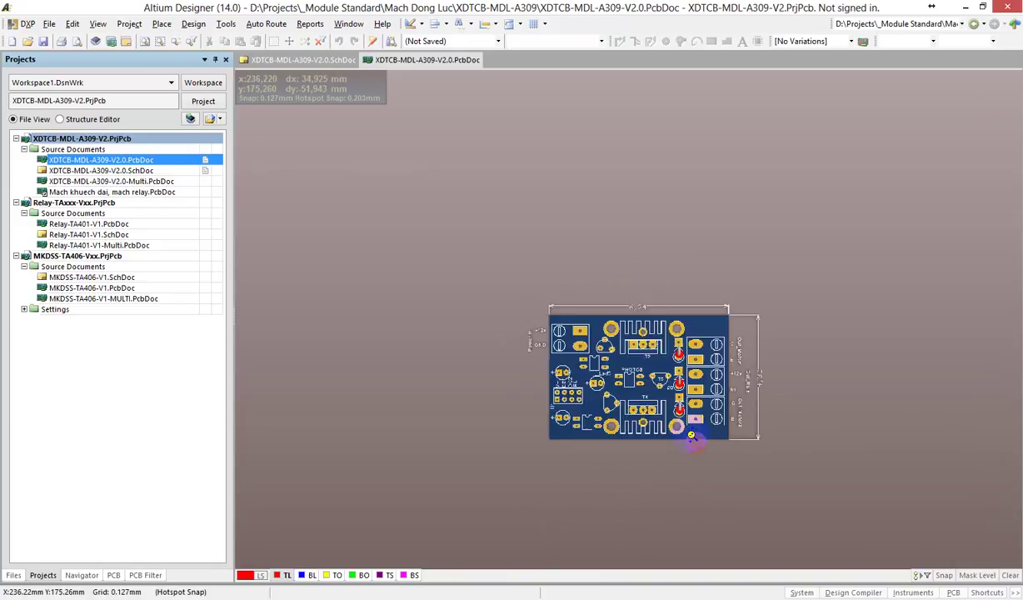
{"action": "left_click", "coordinate": [373, 42]}
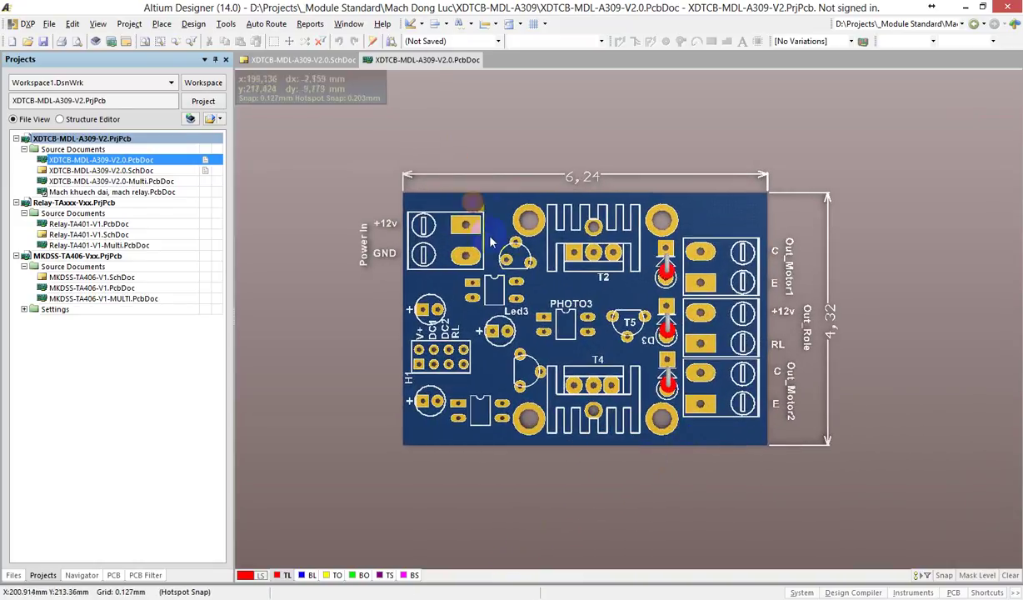
{"action": "right_click_drag", "start_coordinate": [601, 472], "coordinate": [468, 170], "text": "shift"}
{"action": "right_click", "coordinate": [431, 67]}
{"action": "key", "text": "Escape"}
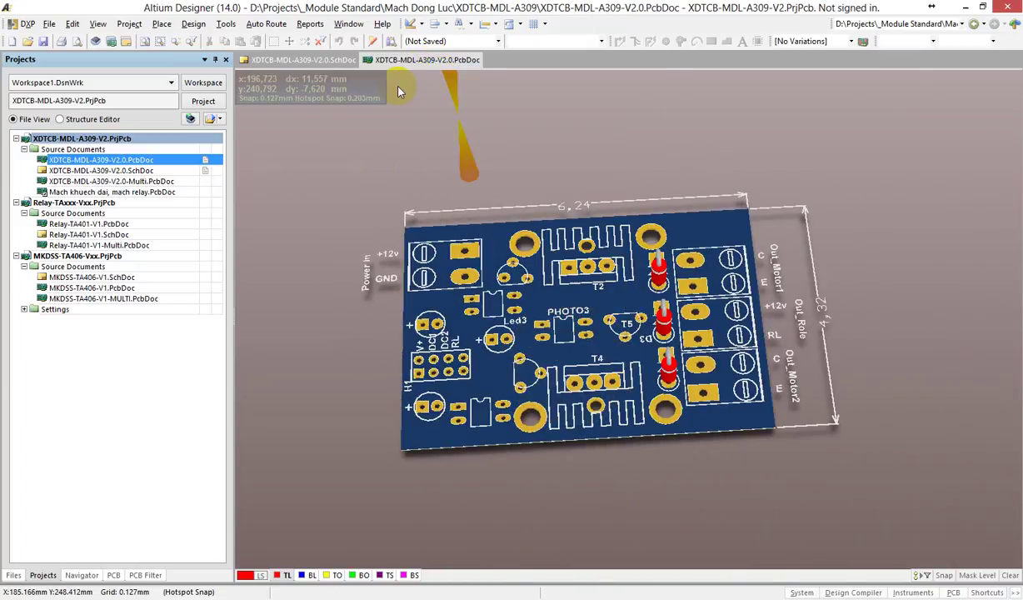
Return the motor driver board to 2D layout mode and close XDTCB-MDL-A309-V2.0.PcbDoc.
{"action": "key", "text": "2"}
{"action": "right_click", "coordinate": [440, 63]}
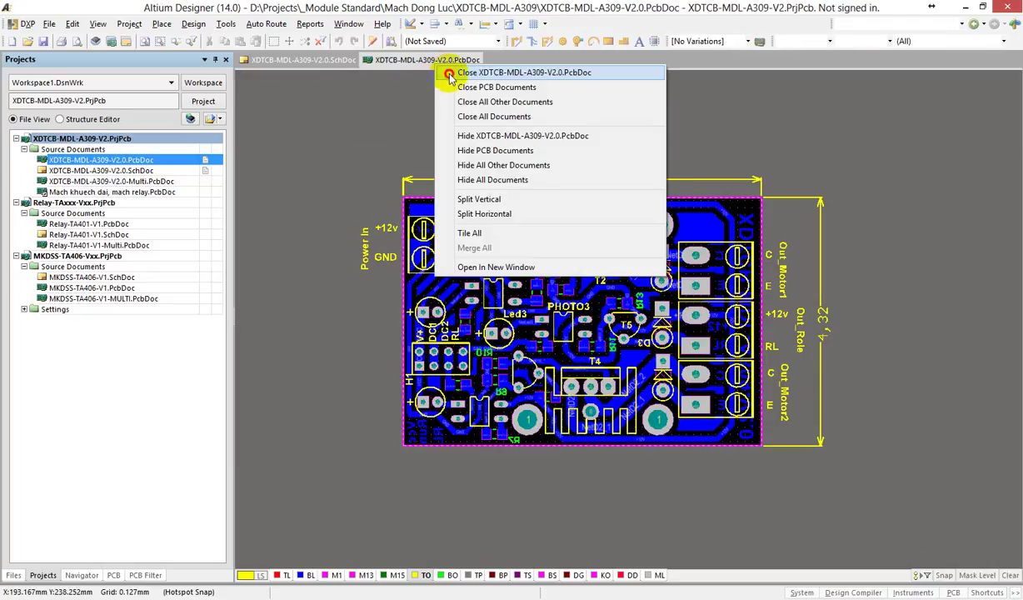
{"action": "left_click", "coordinate": [450, 71]}
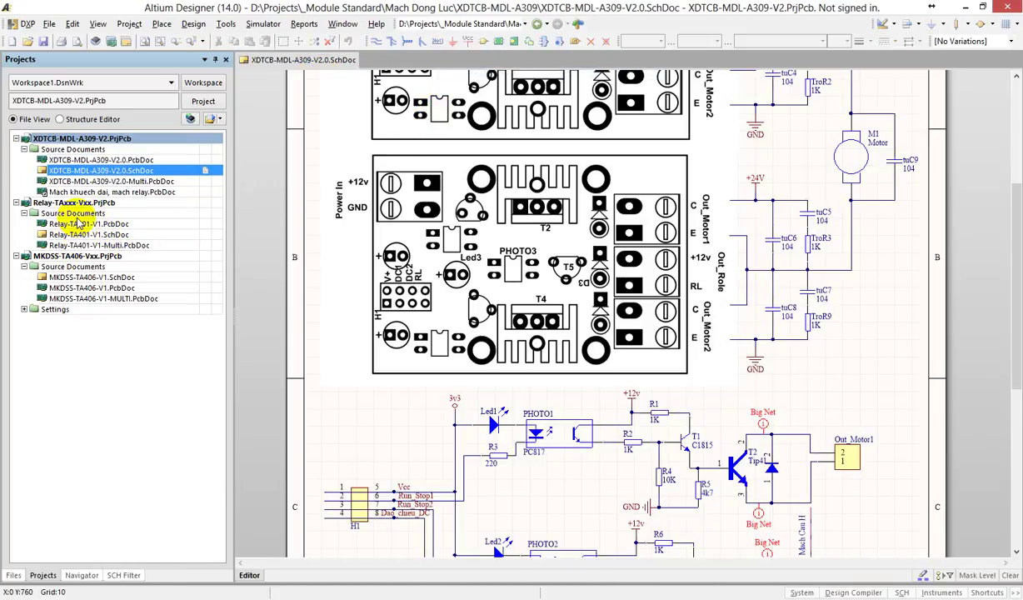
Open Relay-TA401-V1.PcbDoc and bring the whole relay board into view.
{"action": "left_click", "coordinate": [75, 226]}
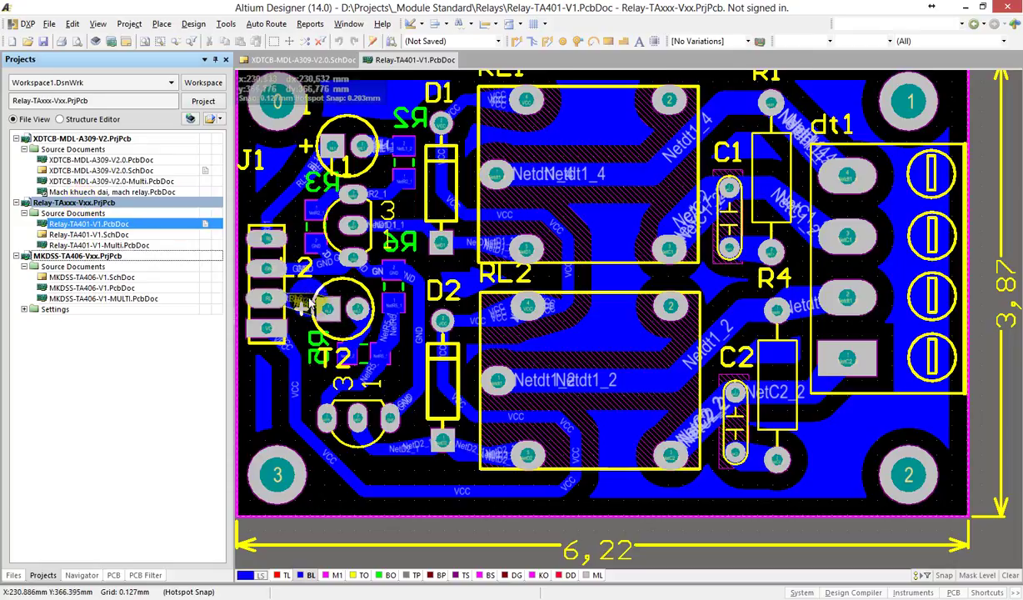
{"action": "scroll", "coordinate": [475, 338], "scroll_direction": "down", "scroll_amount": 3, "text": "ctrl"}
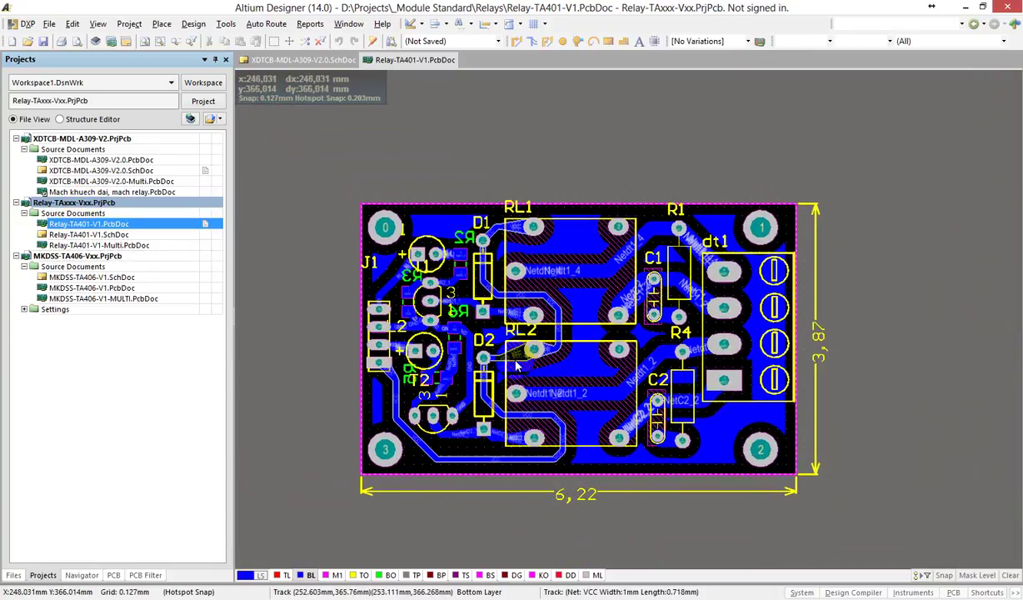
{"action": "scroll", "coordinate": [567, 388], "scroll_direction": "down", "scroll_amount": 2}
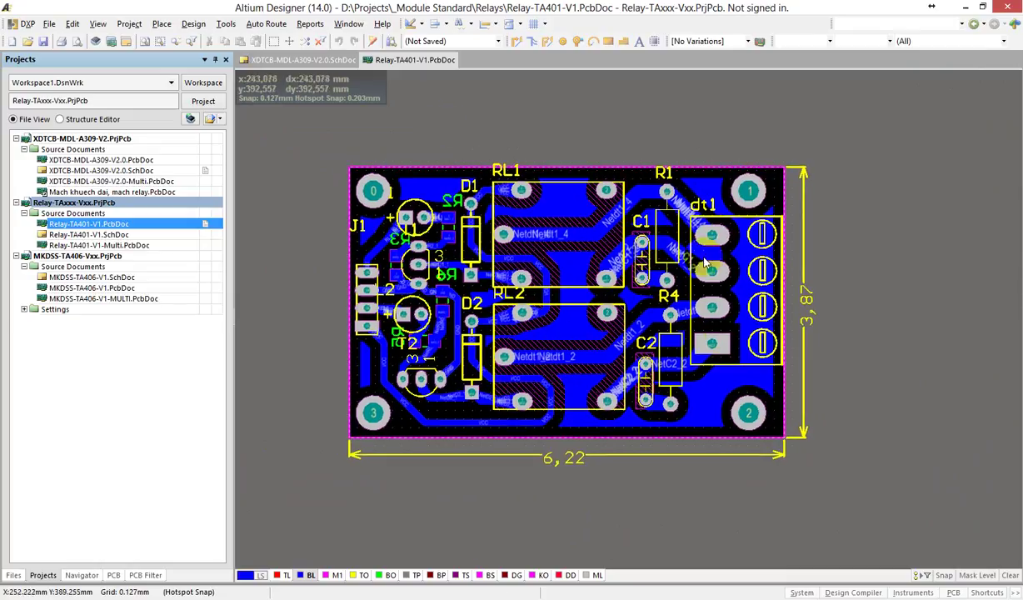
Open the load cell amplifier project's MKDSS-TA406-V1.PcbDoc and MKDSS-TA406-V1.SchDoc.
{"action": "left_click", "coordinate": [89, 276]}
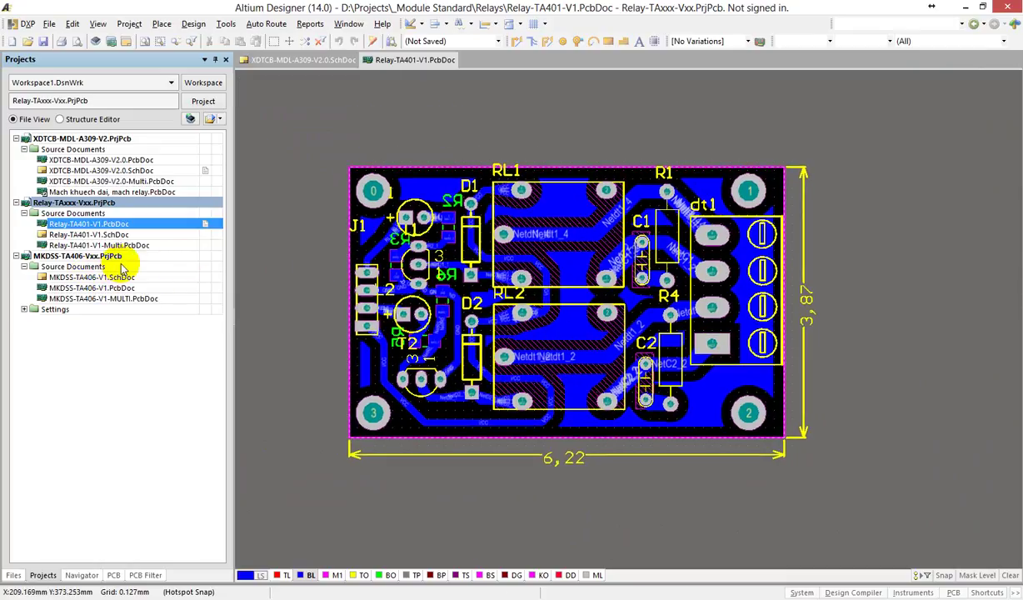
{"action": "double_click", "coordinate": [98, 288]}
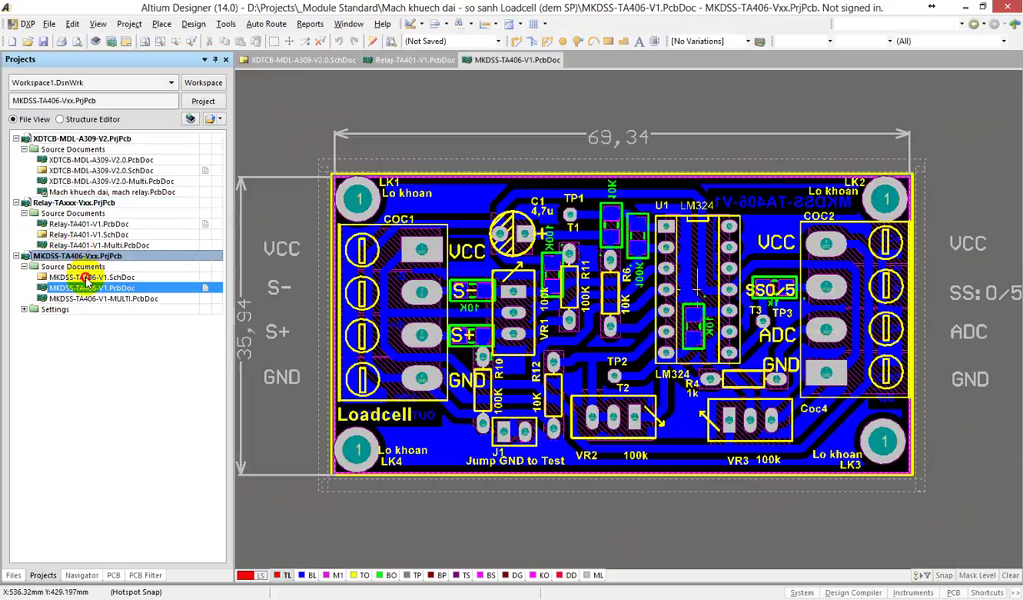
{"action": "double_click", "coordinate": [86, 278]}
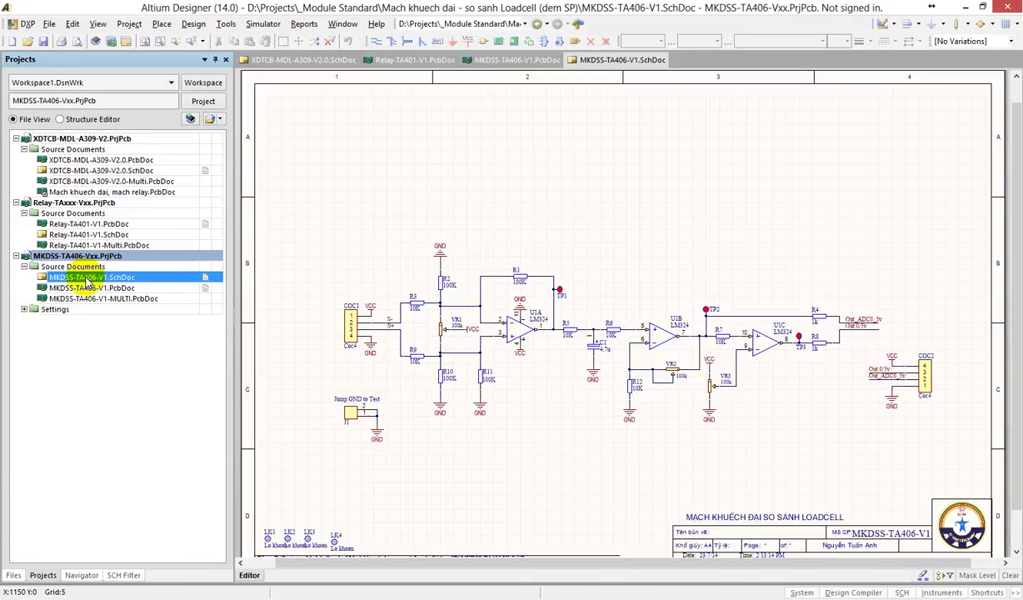
Display MKDSS-TA406-V1.PcbDoc in 3D and rotate the board to inspect its component models from several angles.
{"action": "left_click", "coordinate": [79, 289]}
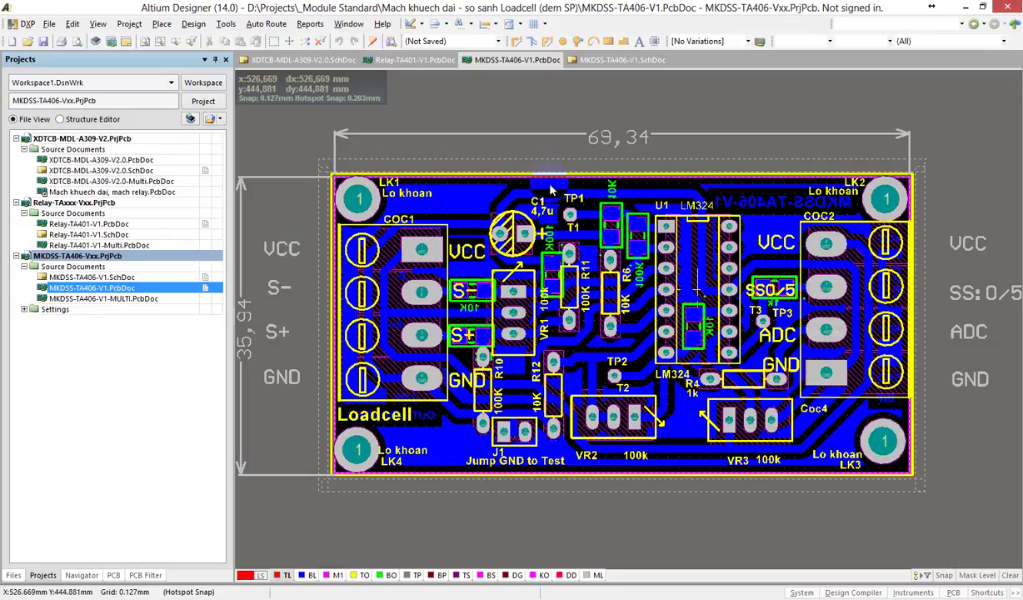
{"action": "key", "text": "3"}
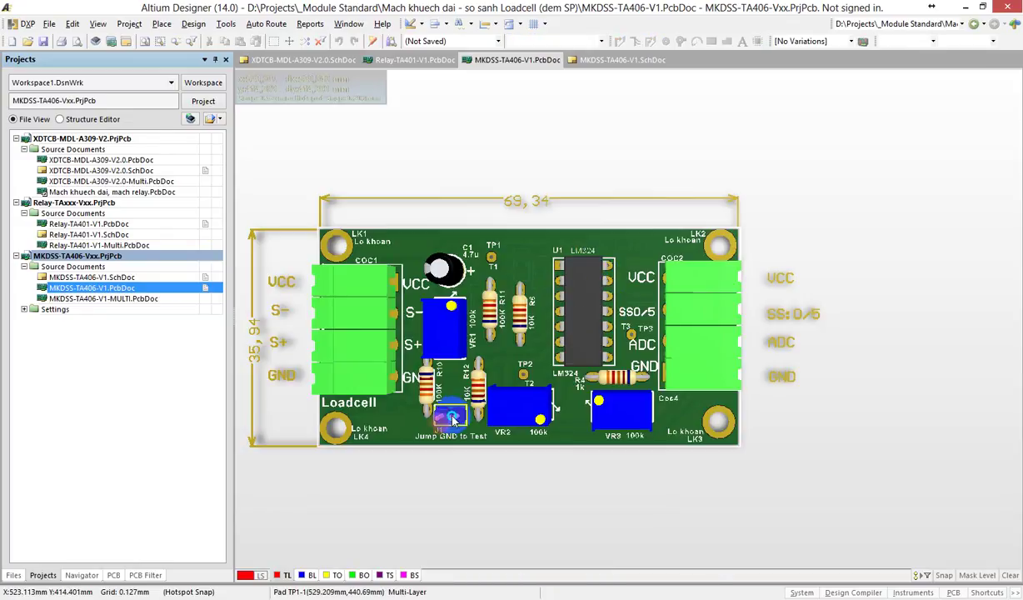
{"action": "right_click_drag", "start_coordinate": [575, 441], "coordinate": [617, 496], "text": "shift"}
{"action": "right_click_drag", "start_coordinate": [631, 353], "coordinate": [632, 353], "text": "shift"}
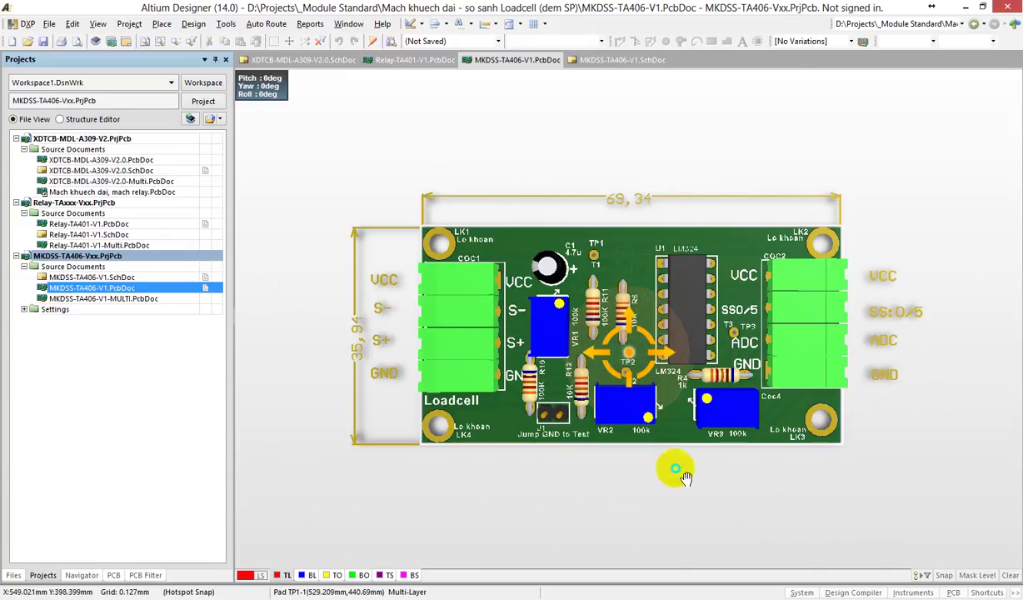
{"action": "right_click_drag", "start_coordinate": [682, 477], "coordinate": [530, 242], "text": "shift"}
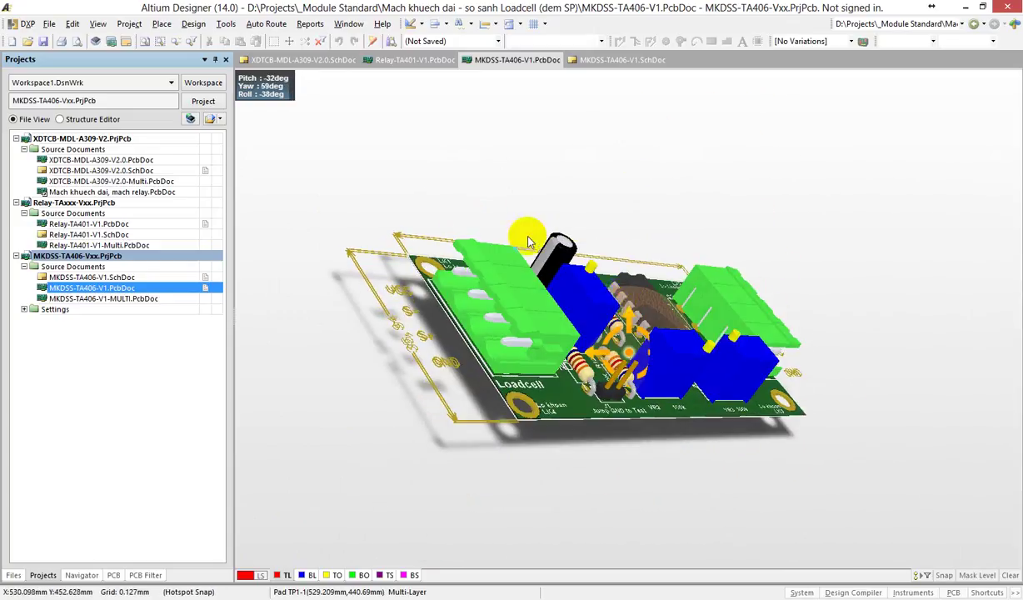
{"action": "right_click_drag", "start_coordinate": [672, 337], "coordinate": [601, 204], "text": "shift"}
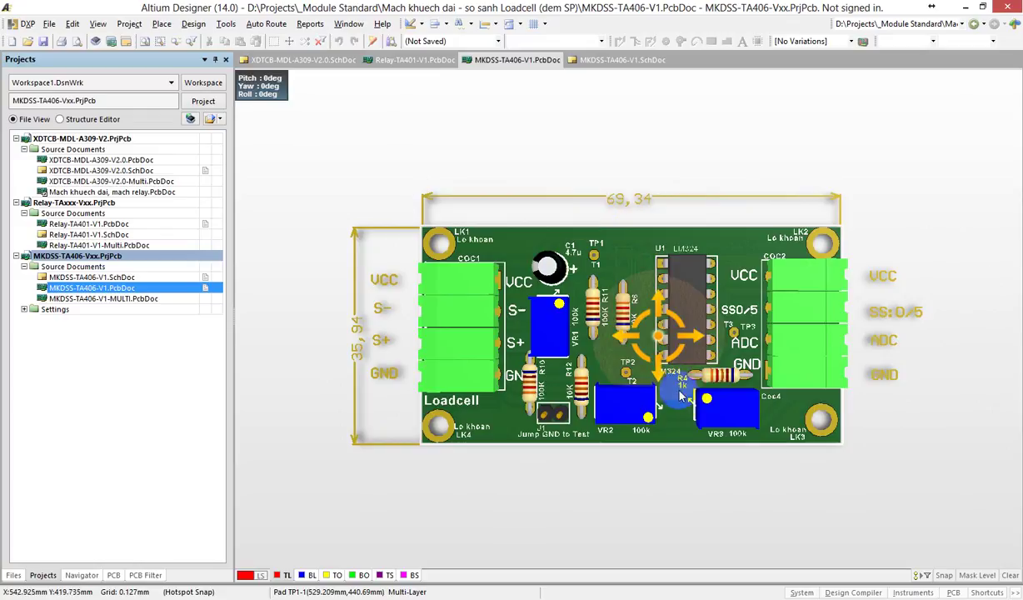
{"action": "right_click_drag", "start_coordinate": [652, 448], "coordinate": [698, 321], "text": "shift"}
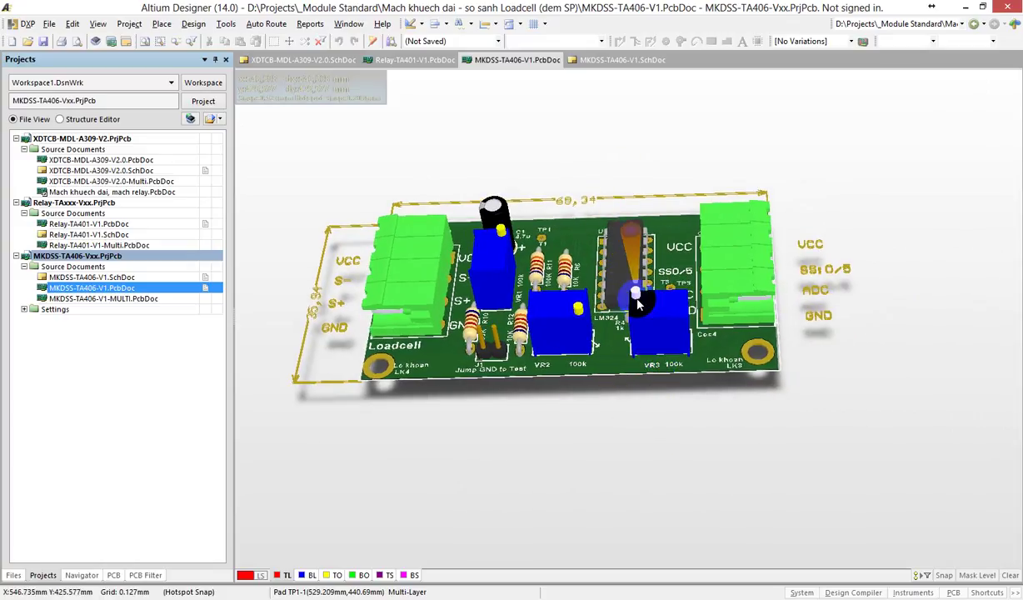
{"action": "right_click_drag", "start_coordinate": [612, 237], "coordinate": [537, 185], "text": "shift"}
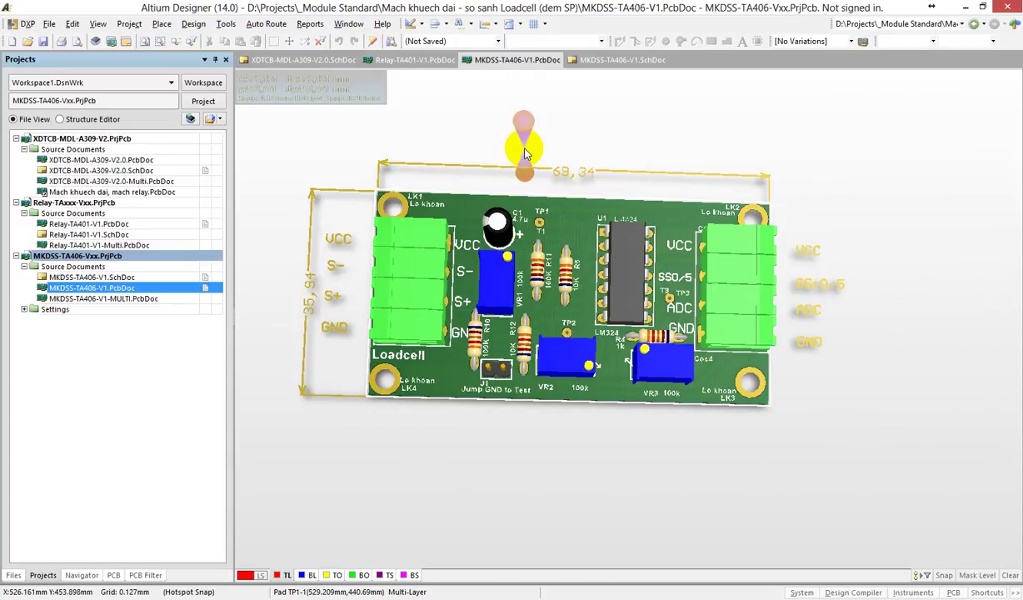
Alternate the load cell board between 2D and 3D layout modes, finishing in 2D.
{"action": "key", "text": "2"}
{"action": "key", "text": "3"}
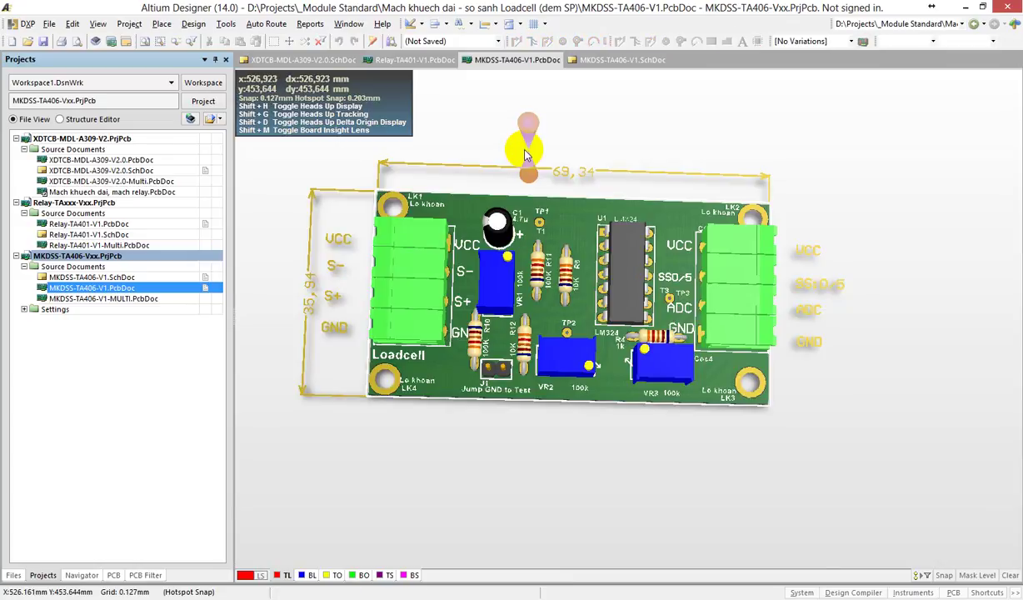
{"action": "key", "text": "2"}
{"action": "key", "text": "3"}
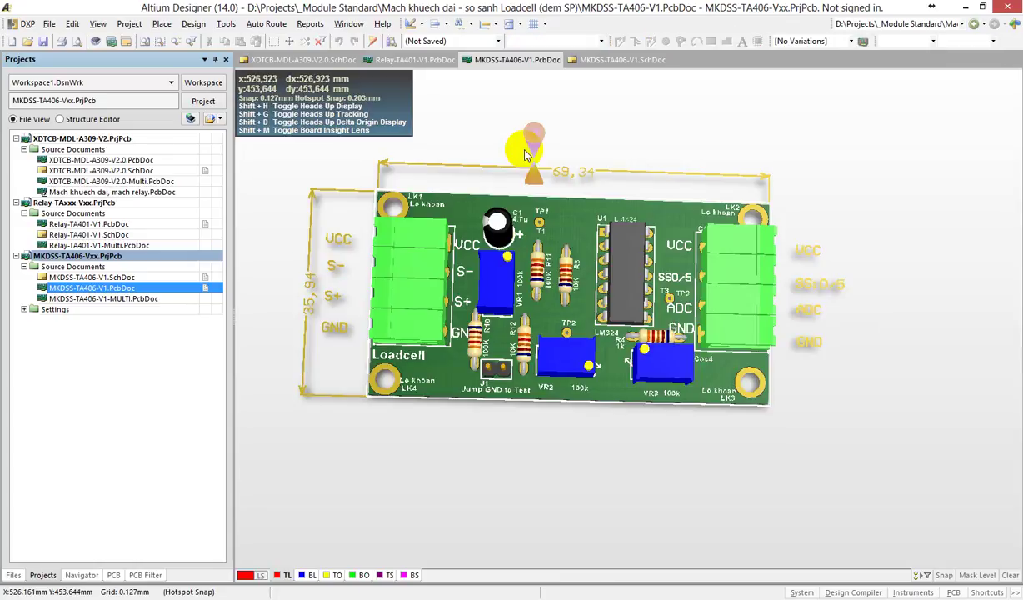
{"action": "key", "text": "2"}
Look up the 2D and 3D Layout Mode commands and their shortcuts without running either one.
{"action": "left_click", "coordinate": [73, 23]}
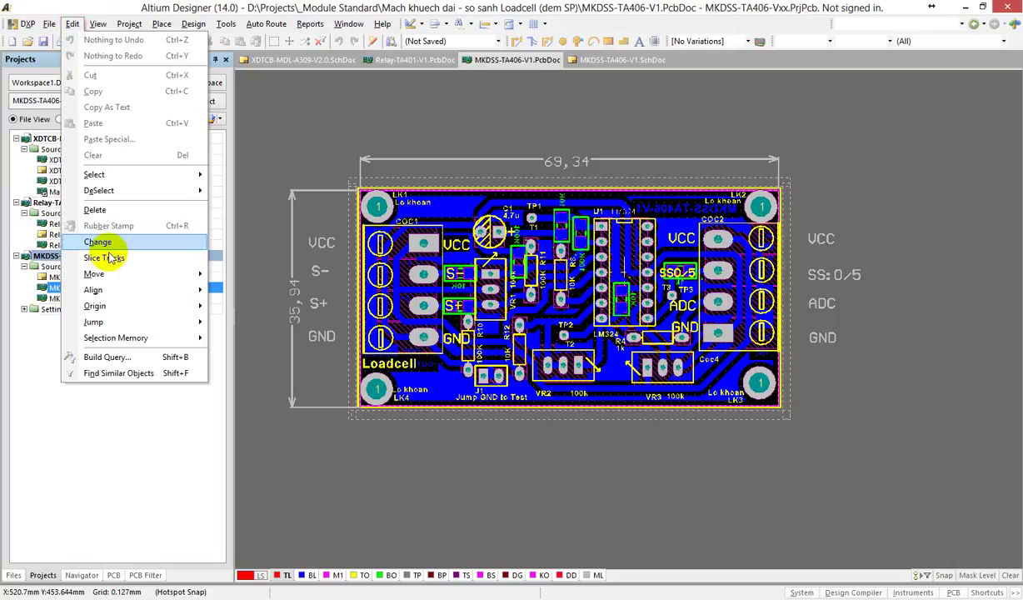
{"action": "mouse_move", "coordinate": [132, 25]}
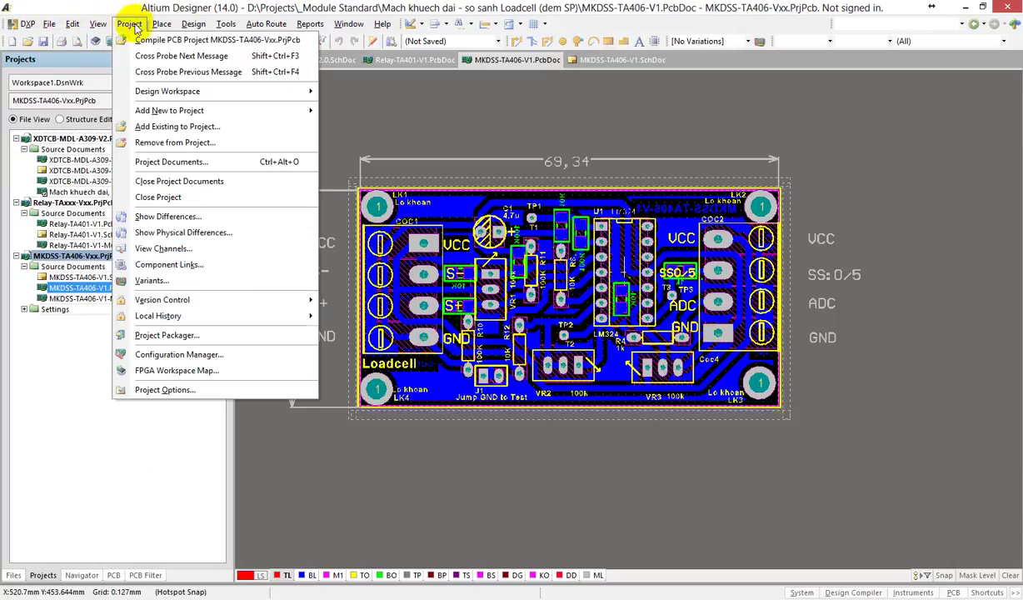
{"action": "mouse_move", "coordinate": [100, 25]}
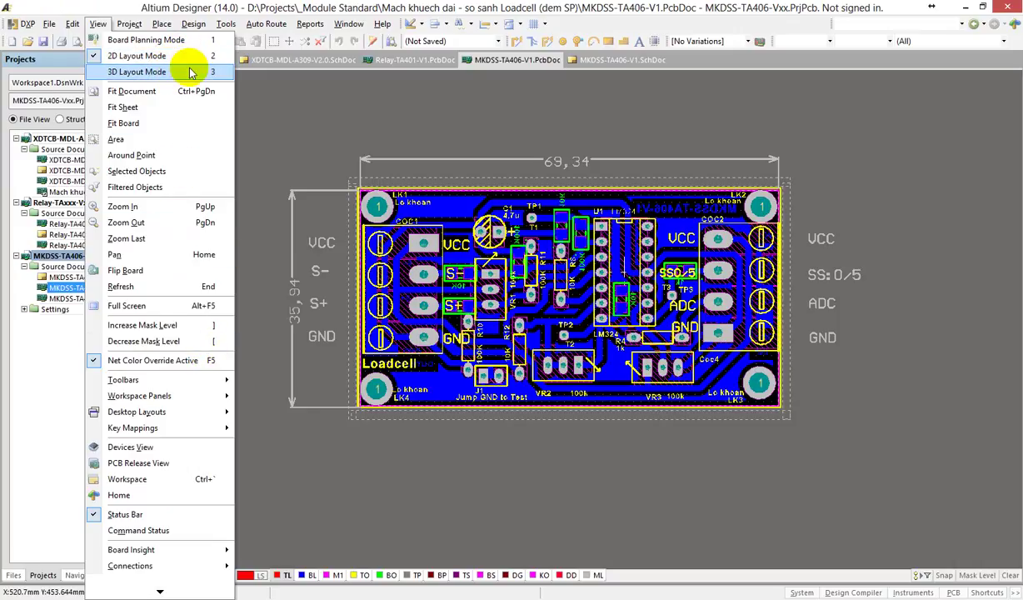
{"action": "left_click", "coordinate": [485, 118]}
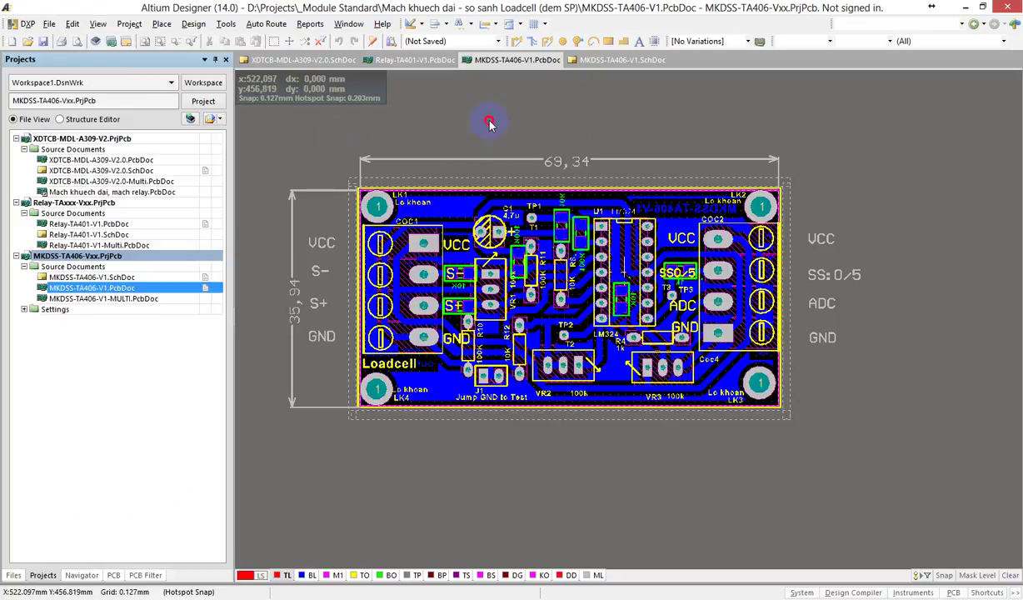
Narrow the Projects panel to widen the drawing area and reposition the load cell board in view.
{"action": "scroll", "coordinate": [425, 217], "scroll_direction": "down", "scroll_amount": 1, "text": "ctrl"}
{"action": "scroll", "coordinate": [484, 296], "scroll_direction": "up", "scroll_amount": 3, "text": "ctrl"}
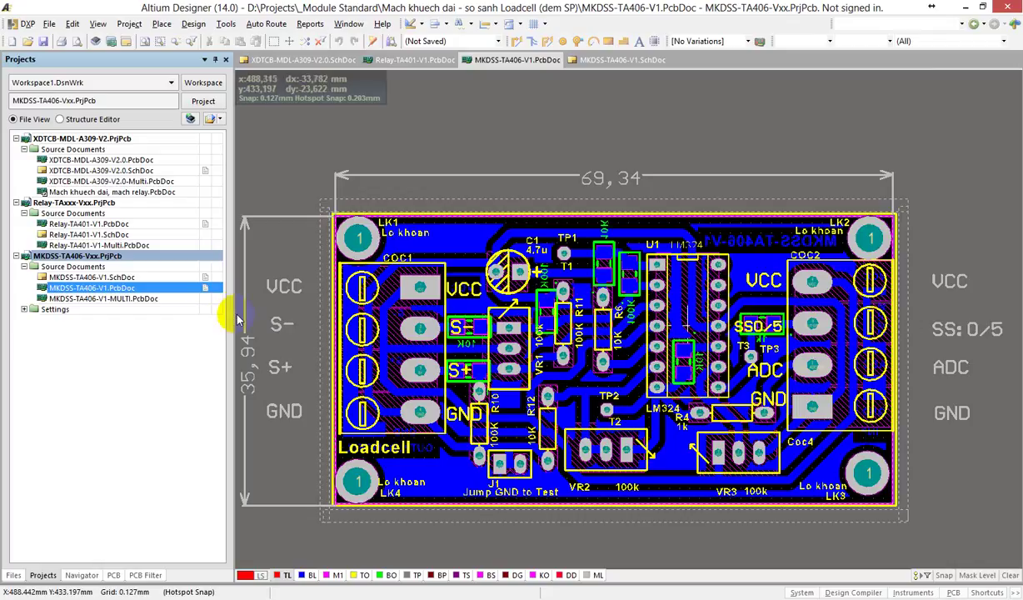
{"action": "left_click_drag", "start_coordinate": [235, 314], "coordinate": [191, 313]}
{"action": "scroll", "coordinate": [433, 332], "scroll_direction": "down", "scroll_amount": 2}
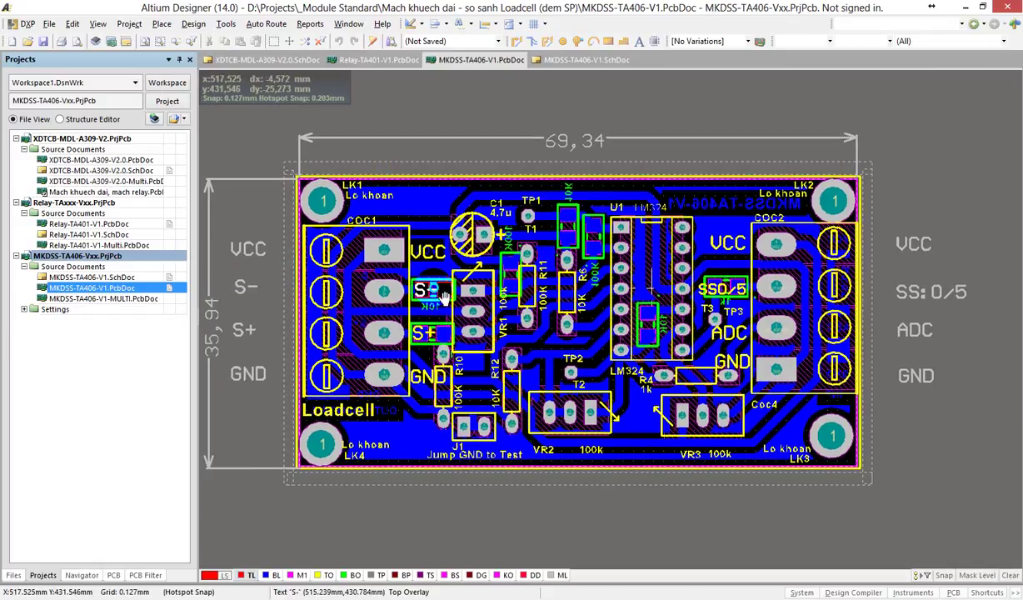
Review XDTCB-MDL-A309-V2.0.SchDoc and compare the MKDSS-TA406-V1 schematic with its PCB layout, finishing on the MKDSS-TA406-V1 schematic.
{"action": "left_click", "coordinate": [122, 171]}
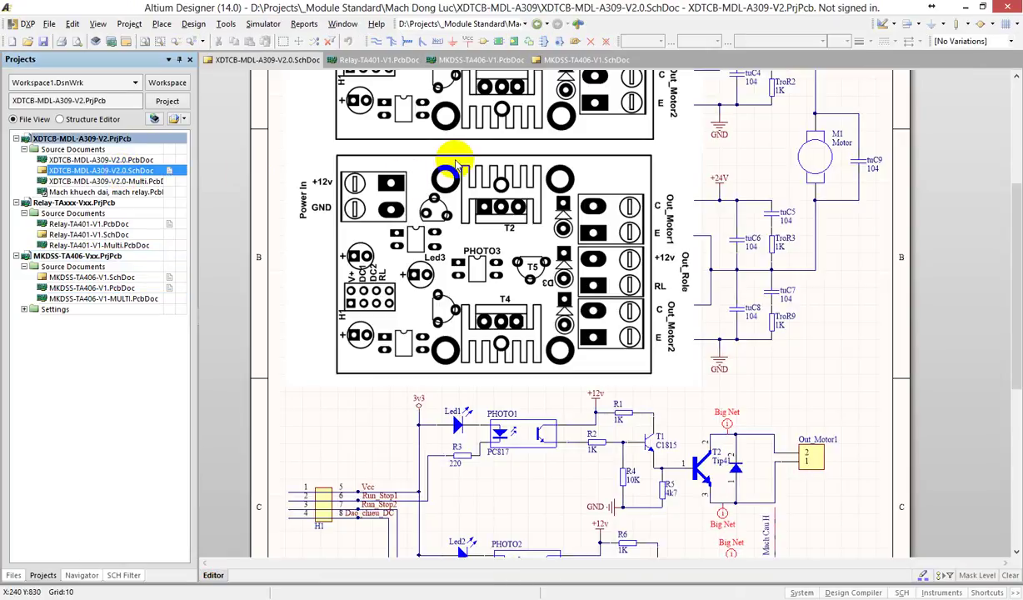
{"action": "scroll", "coordinate": [457, 161], "scroll_direction": "down", "scroll_amount": 5, "text": "ctrl"}
{"action": "left_click", "coordinate": [86, 279]}
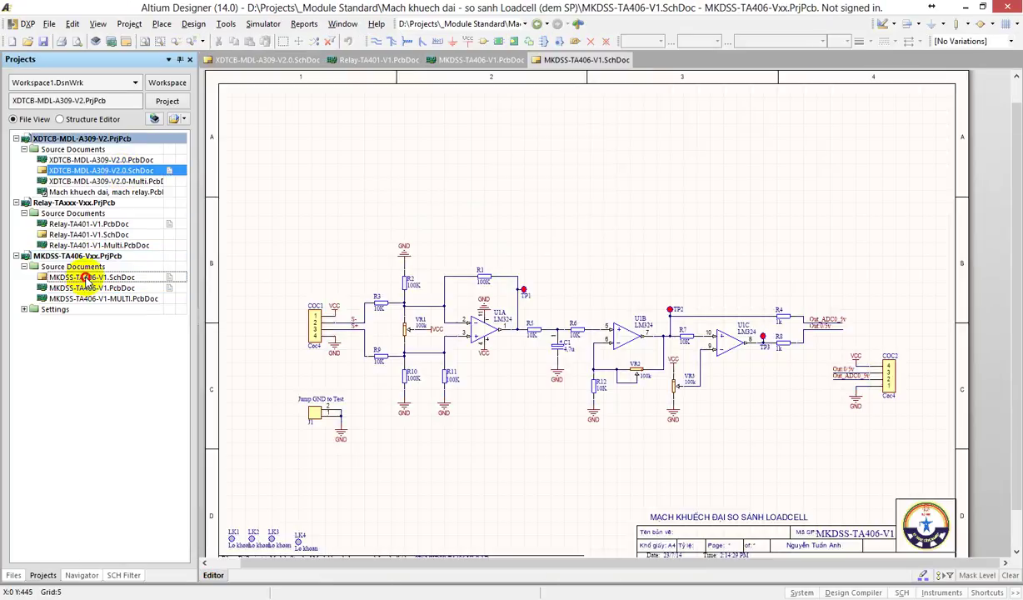
{"action": "left_click", "coordinate": [86, 289]}
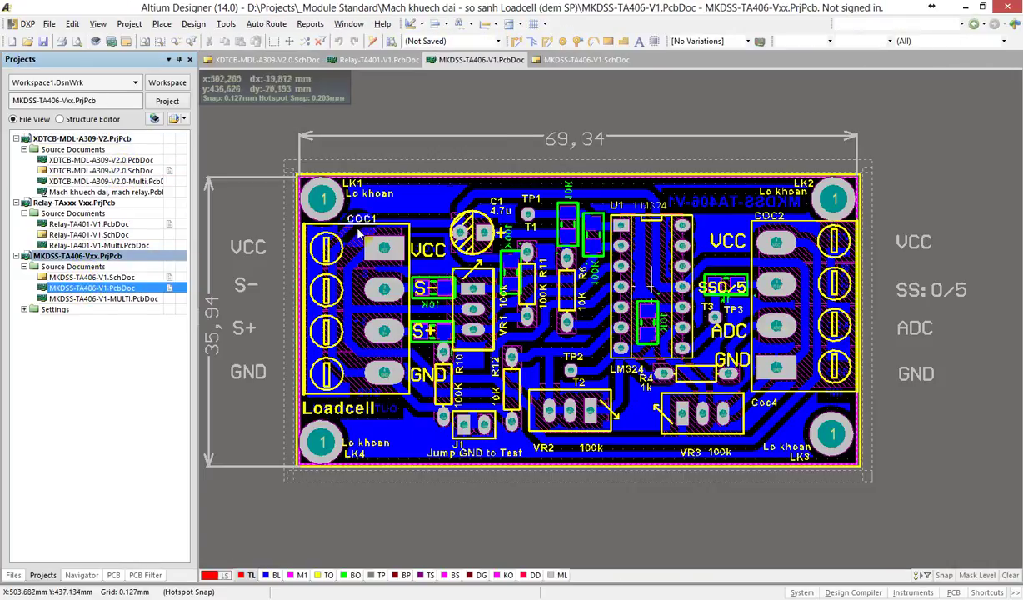
{"action": "scroll", "coordinate": [467, 240], "scroll_direction": "up", "scroll_amount": 3, "text": "ctrl"}
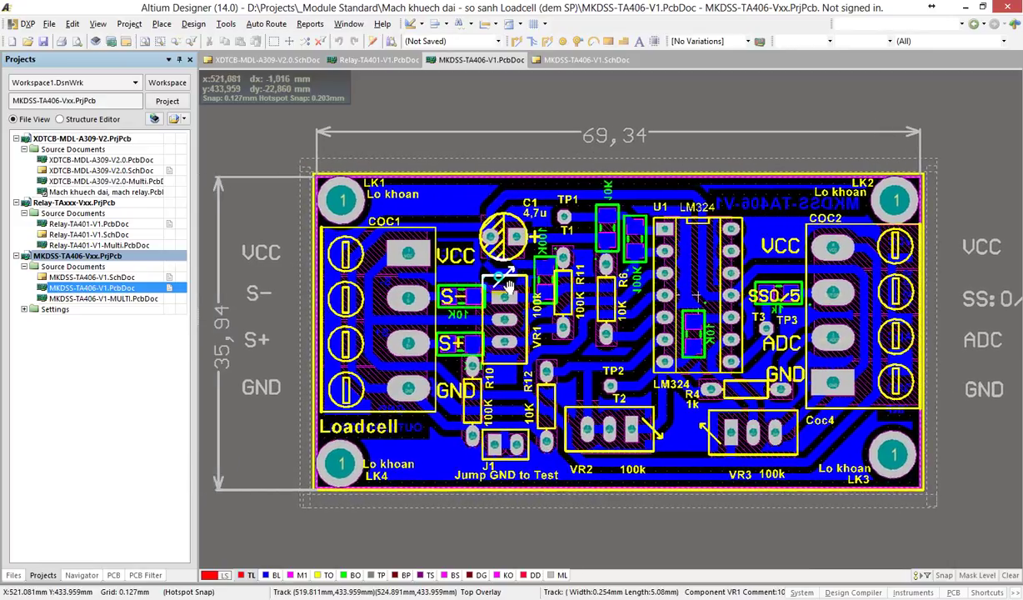
{"action": "scroll", "coordinate": [508, 282], "scroll_direction": "down", "scroll_amount": 1, "text": "ctrl"}
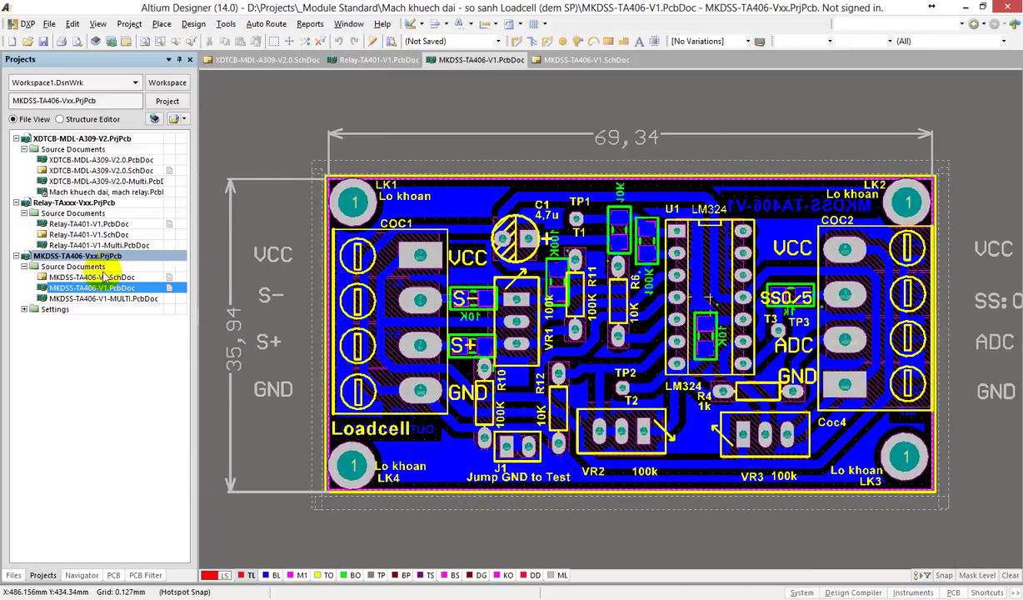
{"action": "left_click", "coordinate": [77, 278]}
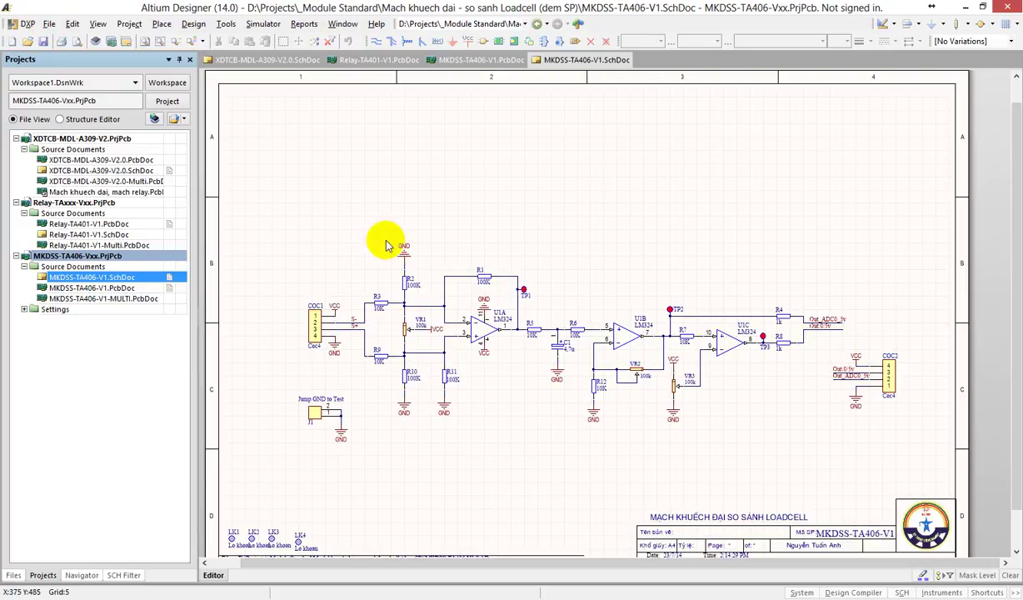
Highlight the whole MKDSS-TA406-V1 schematic circuit, clear the selection, and view the matching MKDSS-TA406-V1.PcbDoc layout.
{"action": "left_click_drag", "start_coordinate": [262, 129], "coordinate": [929, 487]}
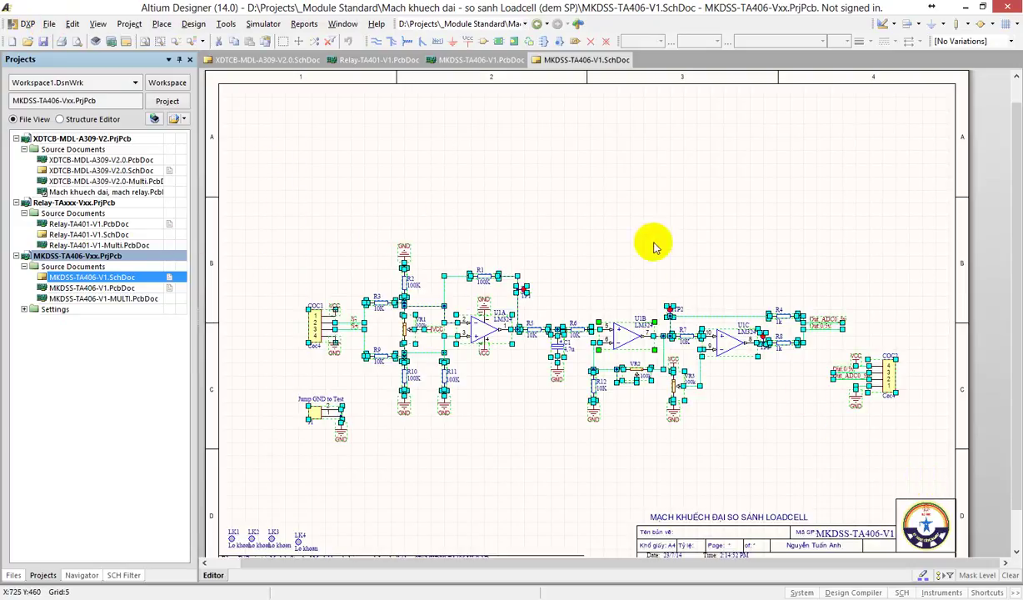
{"action": "left_click", "coordinate": [342, 171]}
{"action": "left_click", "coordinate": [752, 158]}
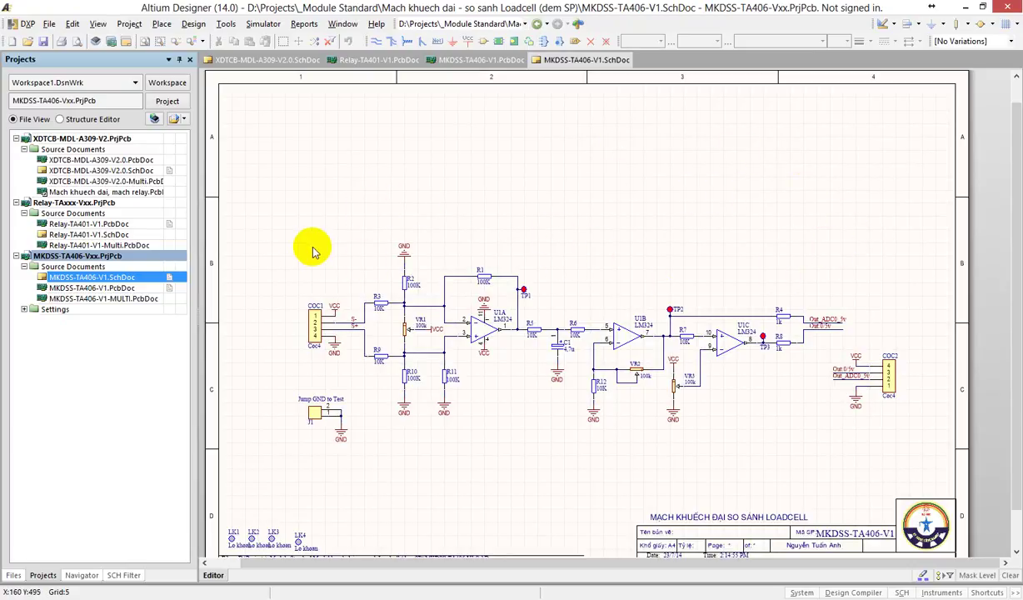
{"action": "double_click", "coordinate": [110, 288]}
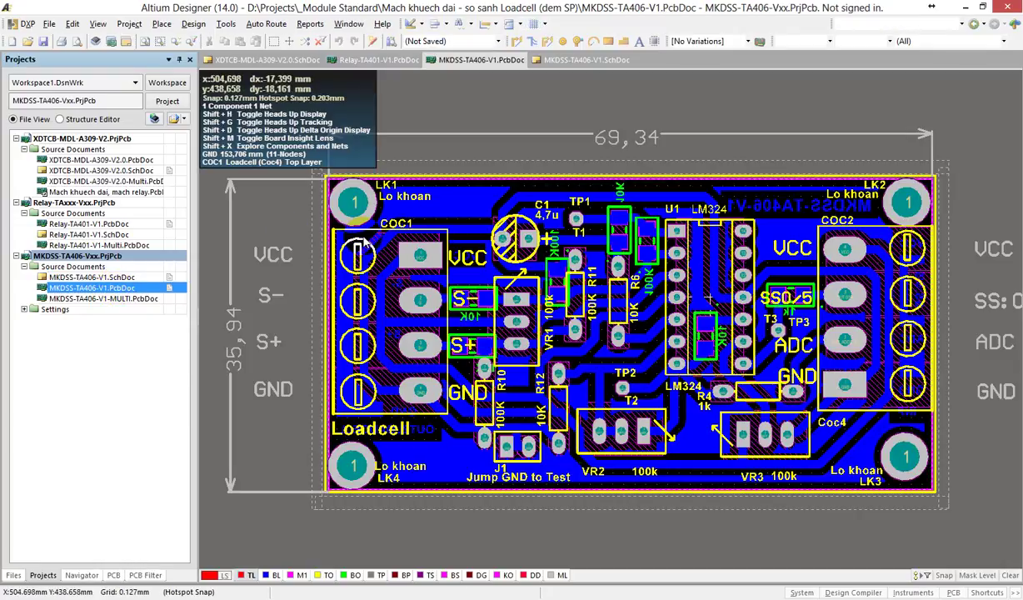
Close all open documents: the MKDSS-TA406-V1 layout and schematic, Relay-TA401-V1.PcbDoc, and XDTCB-MDL-A309-V2.0.SchDoc.
{"action": "right_click", "coordinate": [480, 70]}
{"action": "left_click", "coordinate": [491, 74]}
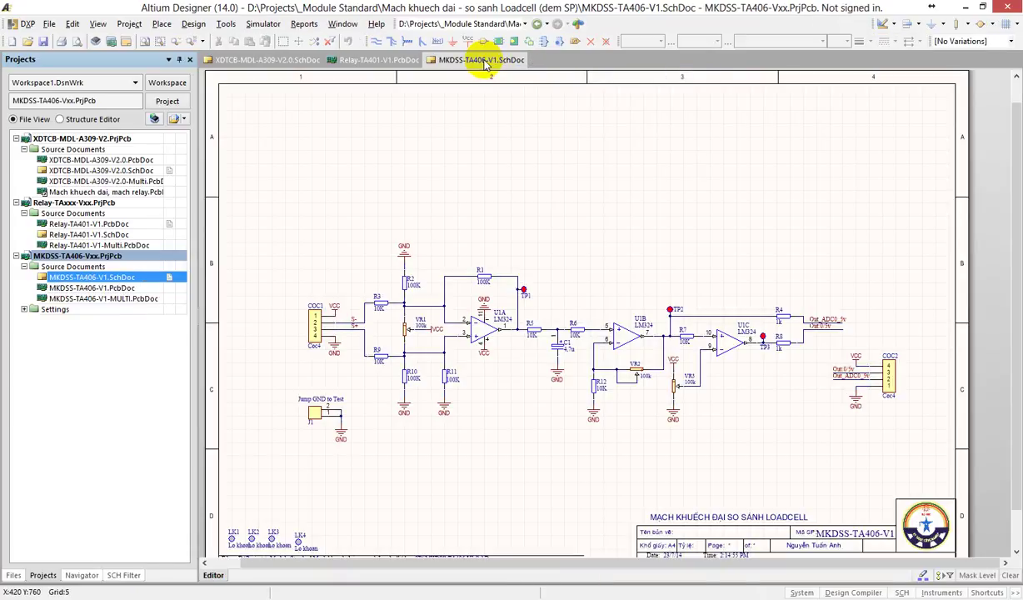
{"action": "right_click", "coordinate": [485, 66]}
{"action": "left_click", "coordinate": [469, 70]}
{"action": "right_click", "coordinate": [376, 59]}
{"action": "left_click", "coordinate": [388, 72]}
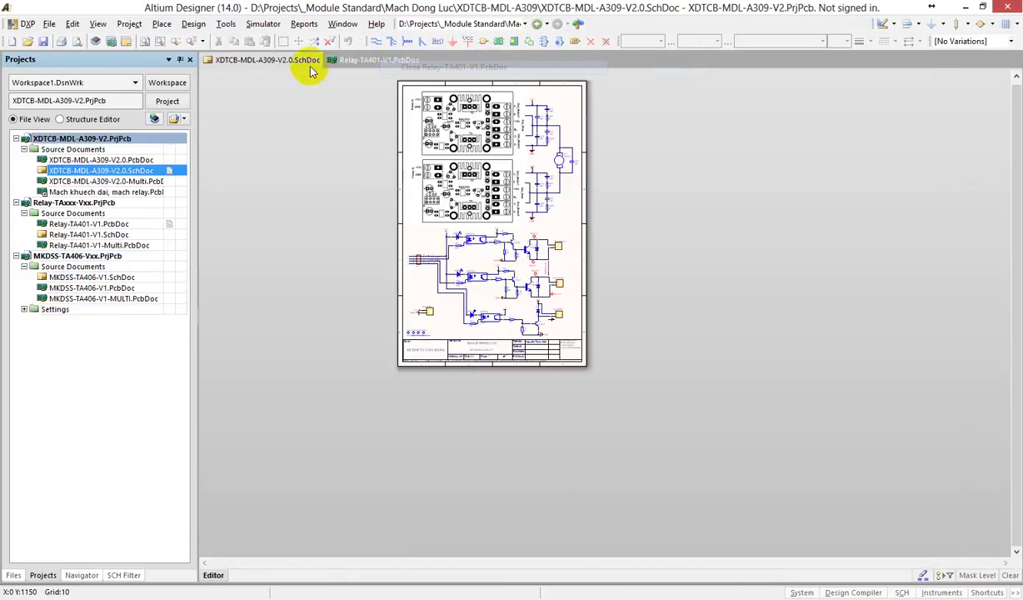
{"action": "right_click", "coordinate": [283, 60]}
{"action": "left_click", "coordinate": [292, 69]}
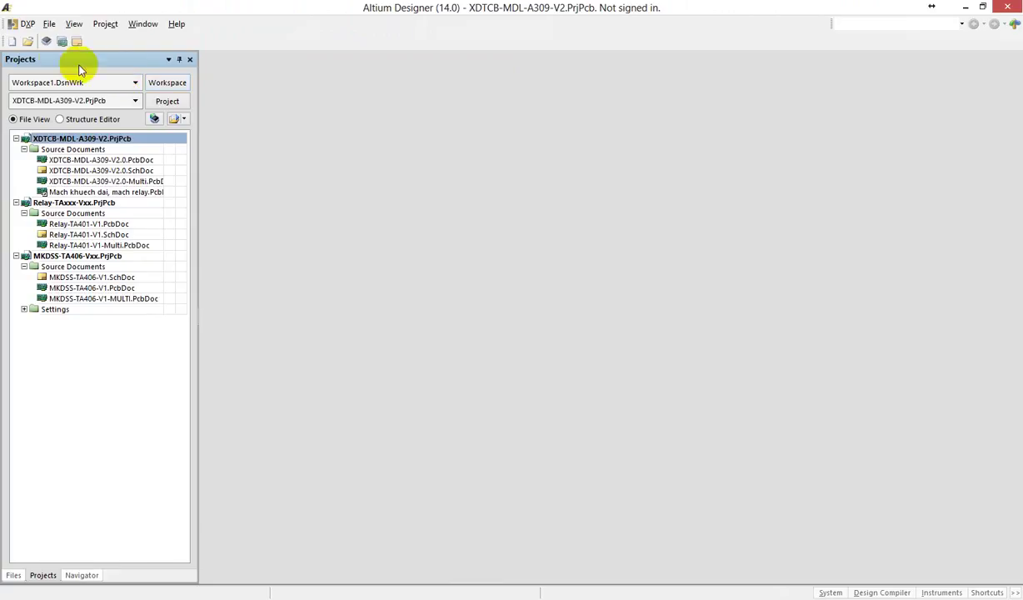
Start opening a project, browse to D:\Projects\_Cong trinh ung dung, and widen the name column to read the folder names.
{"action": "left_click", "coordinate": [49, 25]}
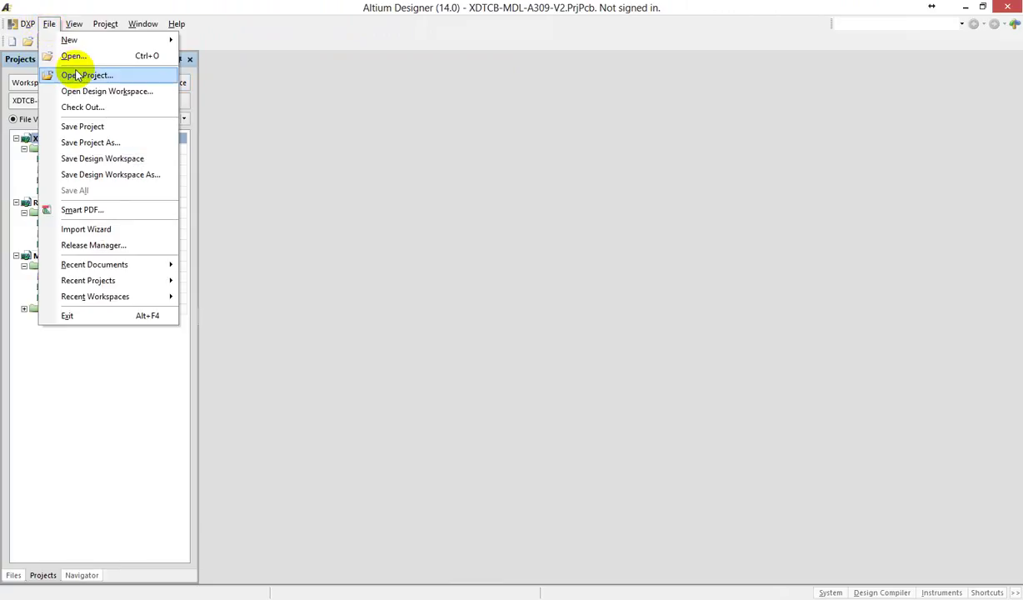
{"action": "left_click", "coordinate": [79, 74]}
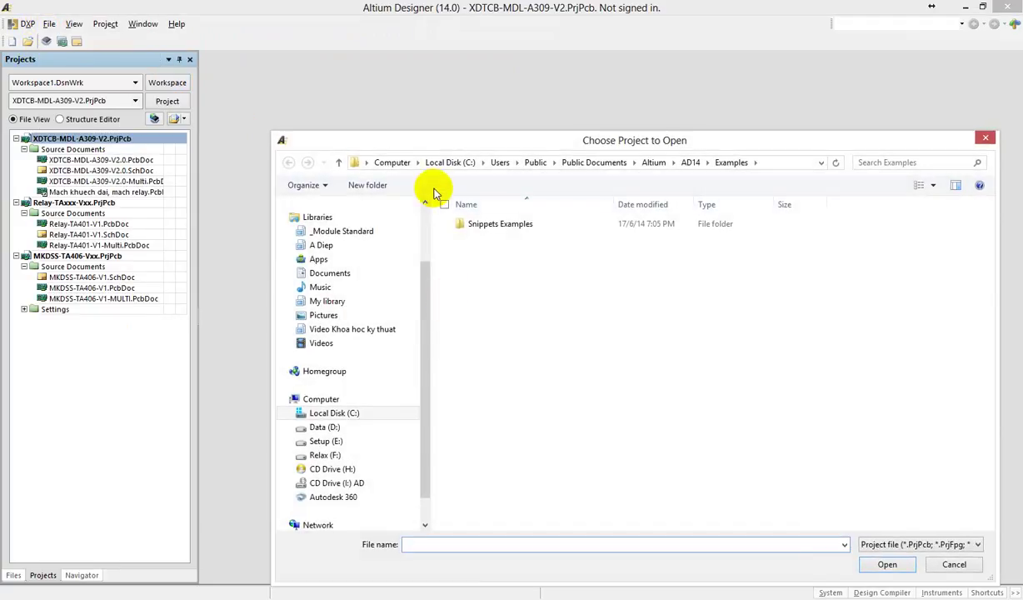
{"action": "left_click_drag", "start_coordinate": [418, 142], "coordinate": [369, 70]}
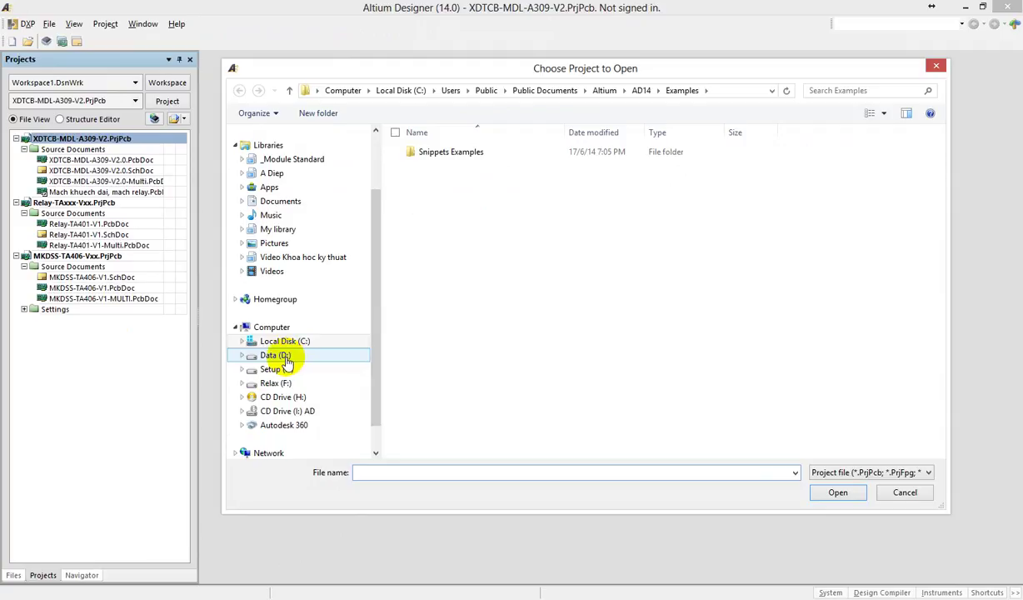
{"action": "left_click", "coordinate": [287, 358]}
{"action": "left_click", "coordinate": [442, 391]}
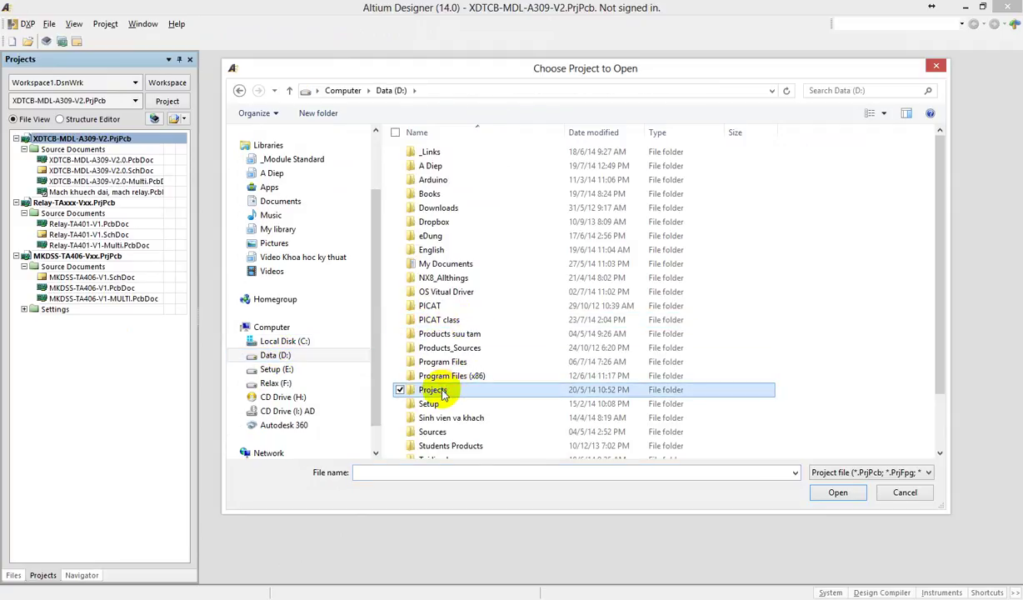
{"action": "double_click", "coordinate": [443, 393]}
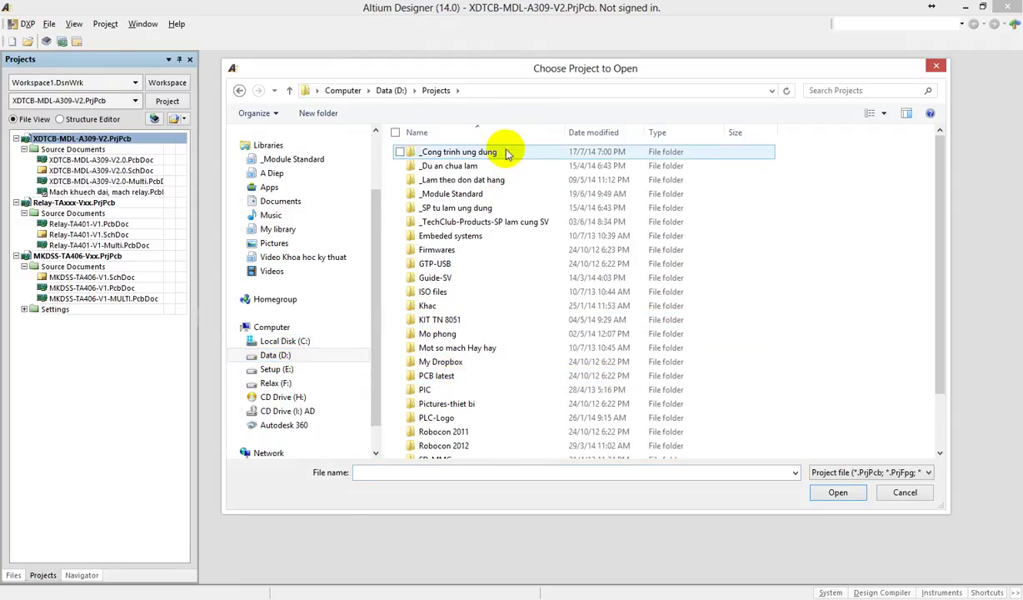
{"action": "double_click", "coordinate": [467, 151]}
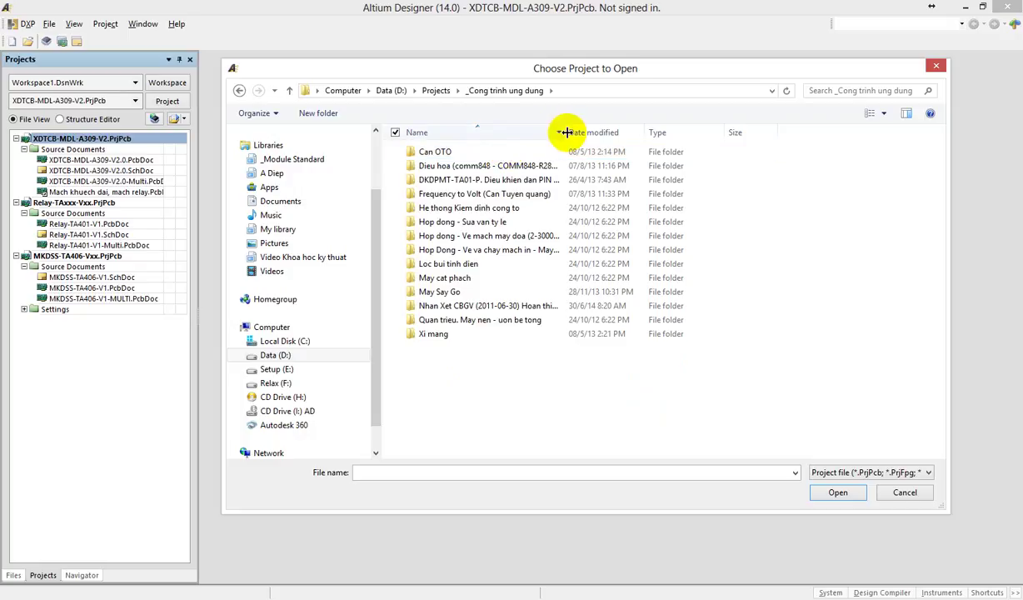
{"action": "left_click_drag", "start_coordinate": [575, 133], "coordinate": [652, 133]}
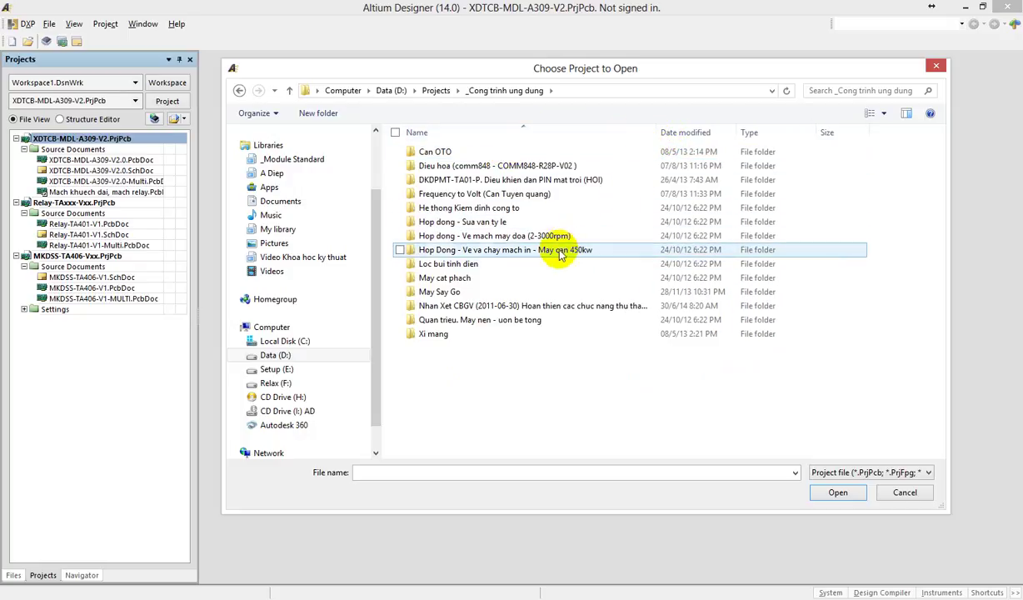
Open LBTD-BV-TA02-H.PrjPcb from Loc bui tinh dien\Loc bui - Designed project, dismissing the missing-file errors, and display its schematic.
{"action": "double_click", "coordinate": [468, 264]}
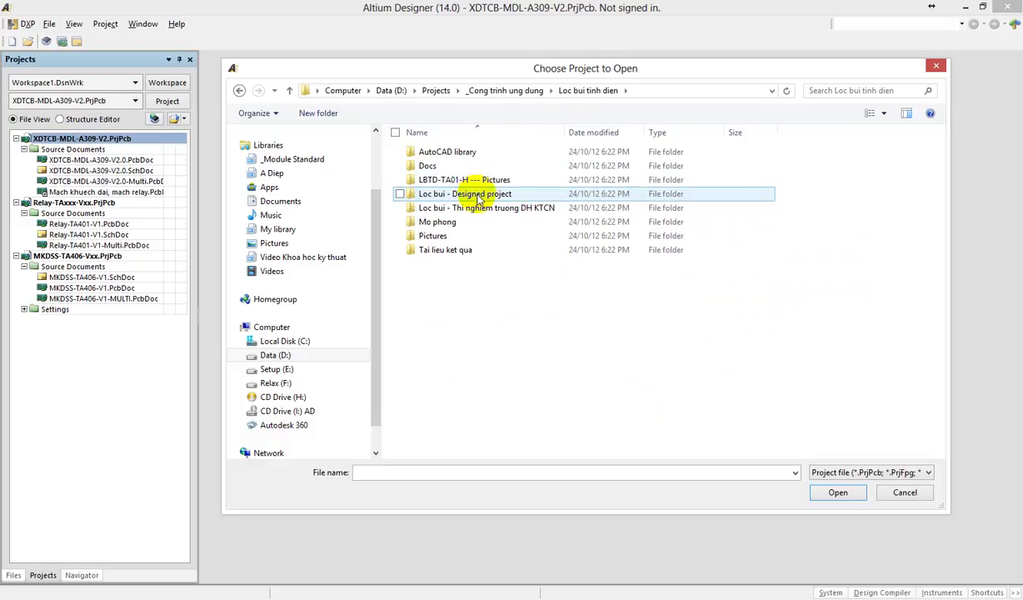
{"action": "double_click", "coordinate": [479, 195]}
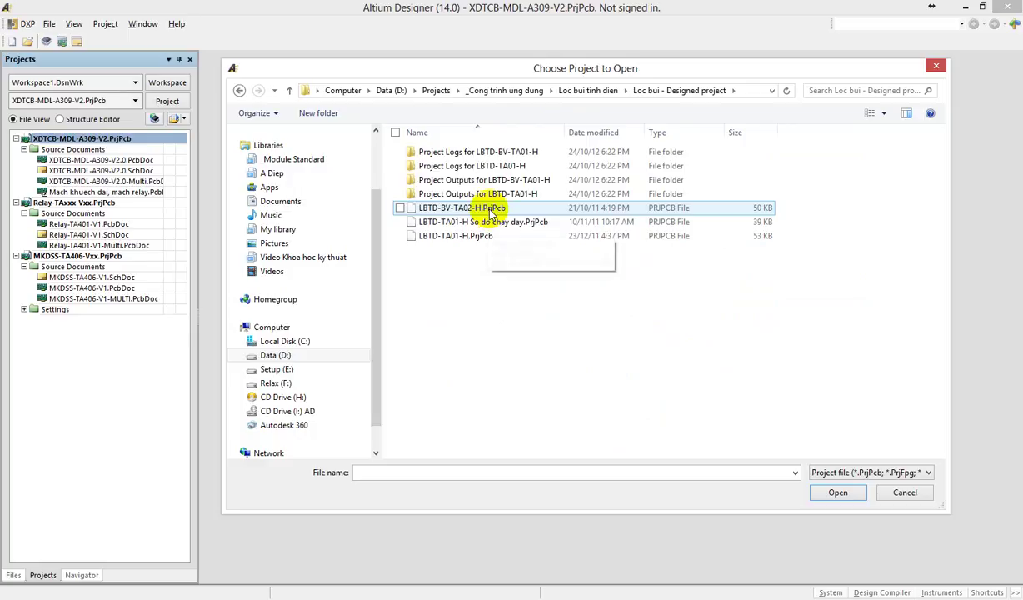
{"action": "double_click", "coordinate": [490, 208]}
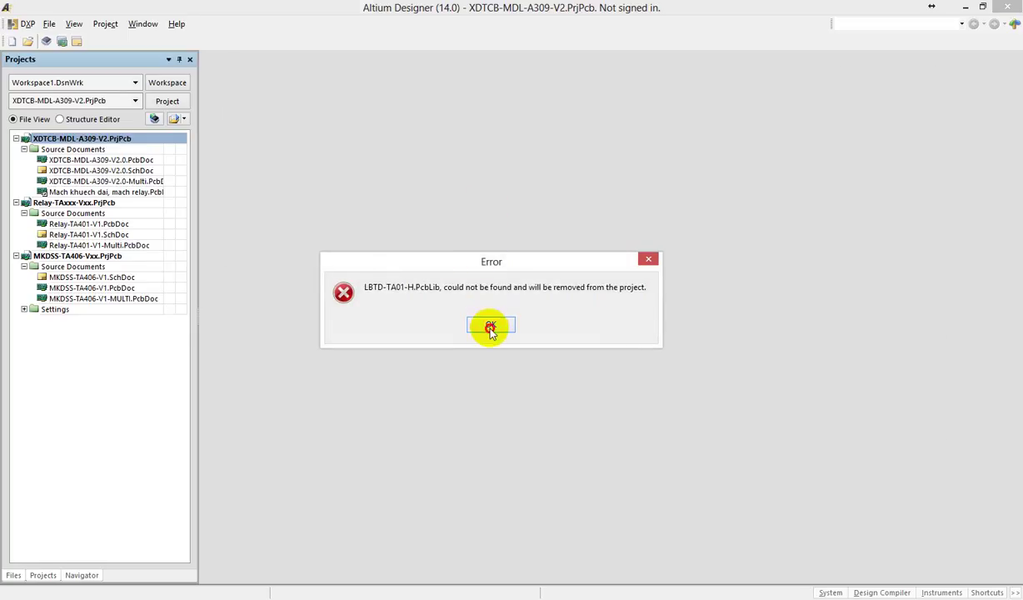
{"action": "left_click", "coordinate": [490, 327]}
{"action": "left_click", "coordinate": [490, 325]}
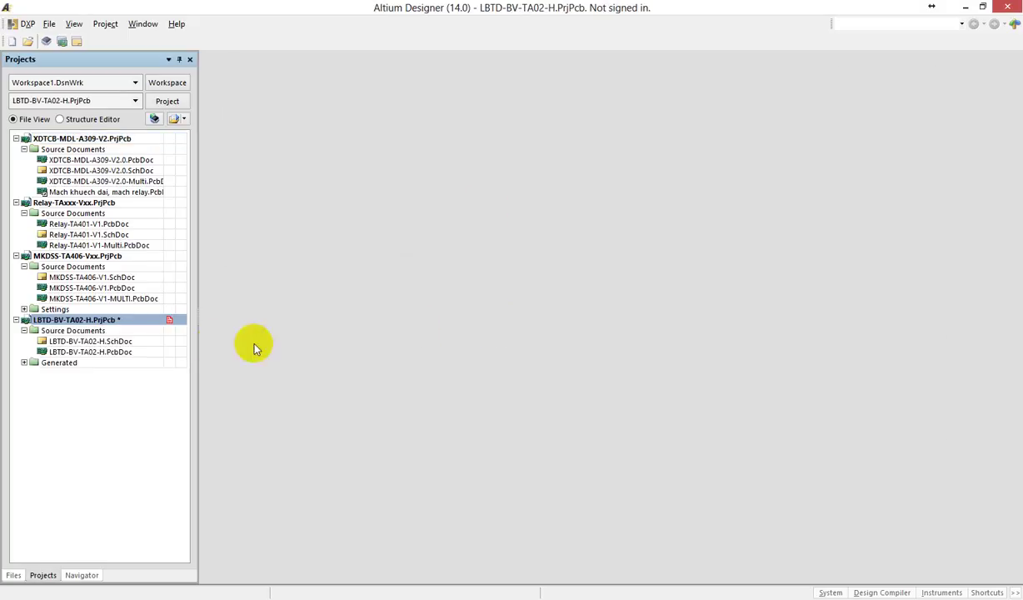
{"action": "double_click", "coordinate": [123, 342]}
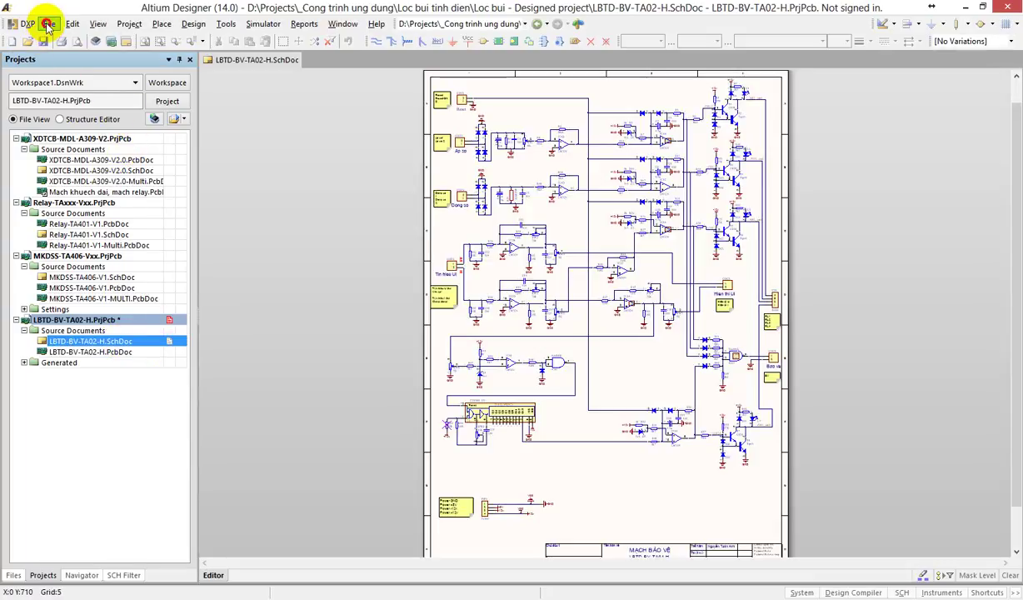
Start opening another project and go back up from the Loc bui - Designed project folder to D:\Projects.
{"action": "left_click", "coordinate": [47, 24]}
{"action": "left_click", "coordinate": [83, 108]}
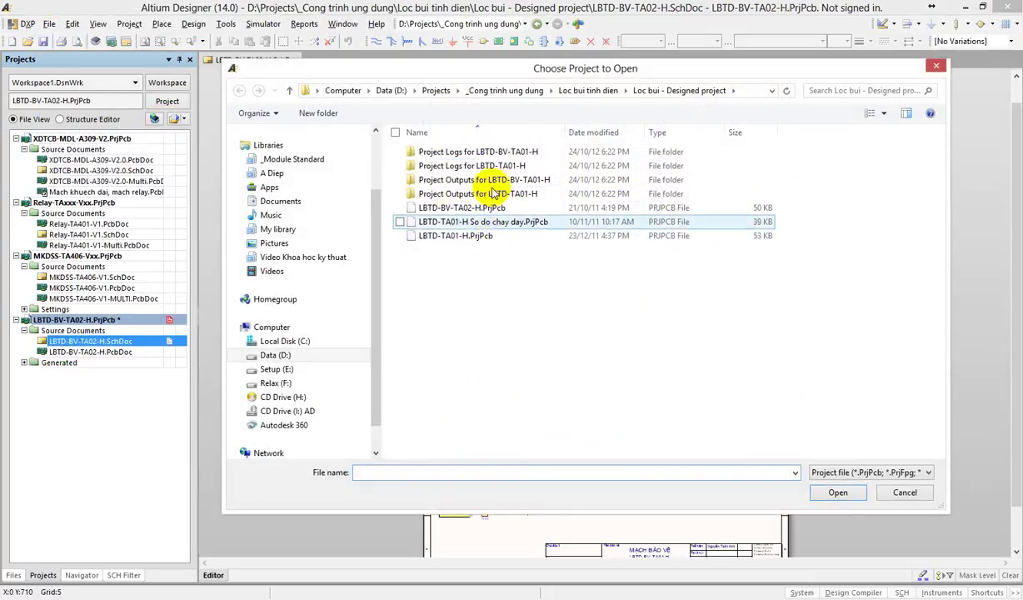
{"action": "left_click", "coordinate": [586, 90]}
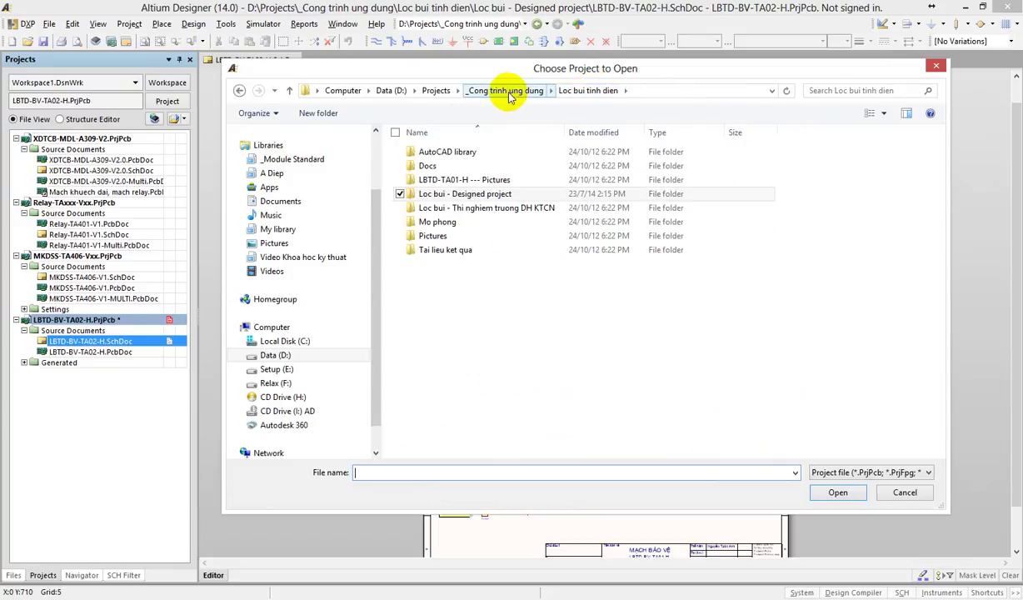
{"action": "left_click", "coordinate": [509, 92]}
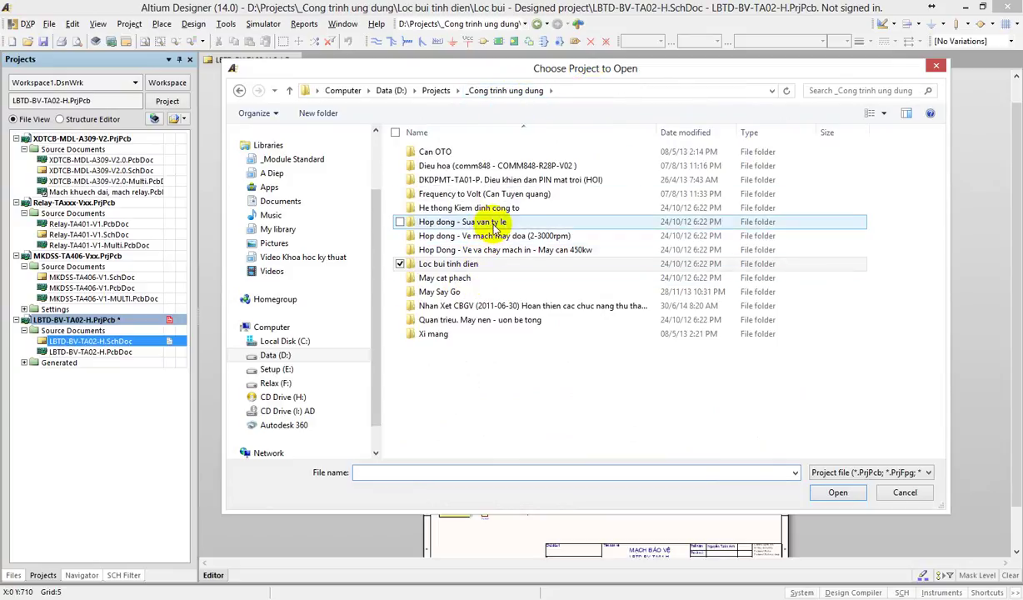
{"action": "left_click", "coordinate": [490, 179]}
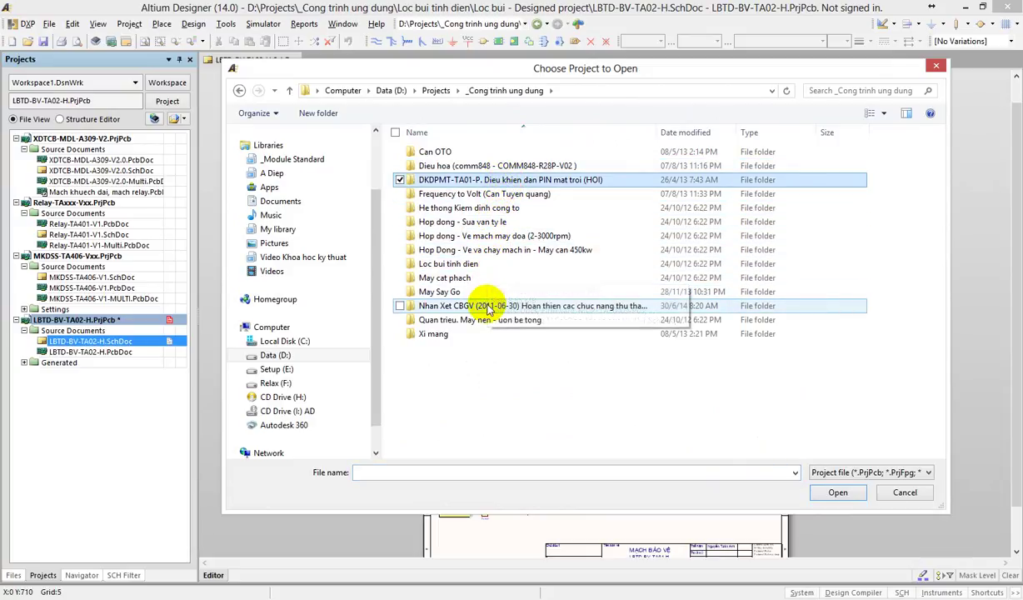
{"action": "left_click", "coordinate": [464, 366]}
{"action": "key", "text": "BackSpace"}
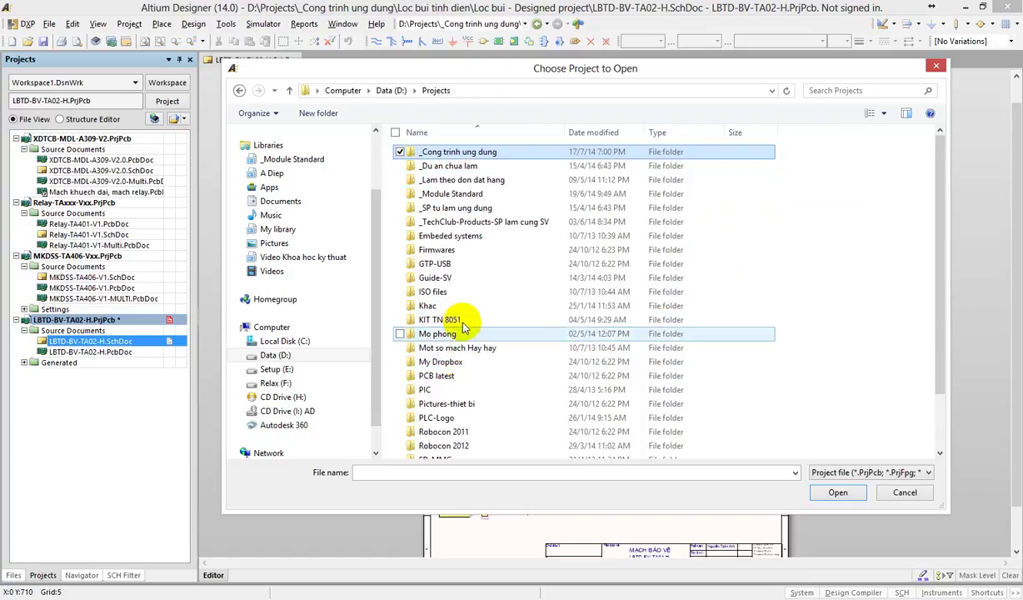
Look through the folders in D:\Projects, including Embeded systems, for another sample project.
{"action": "left_click", "coordinate": [459, 166]}
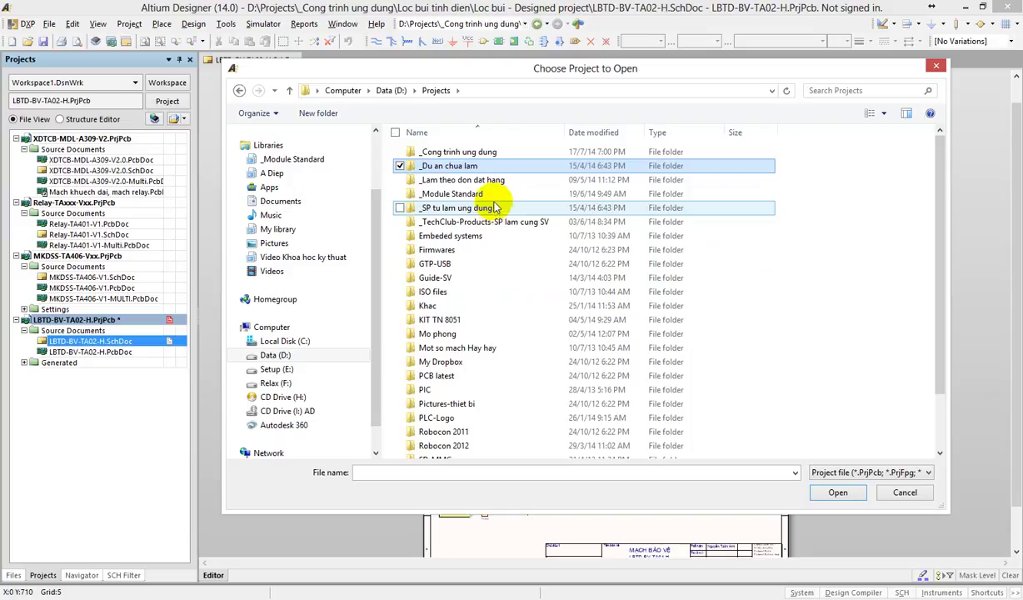
{"action": "left_click", "coordinate": [493, 182]}
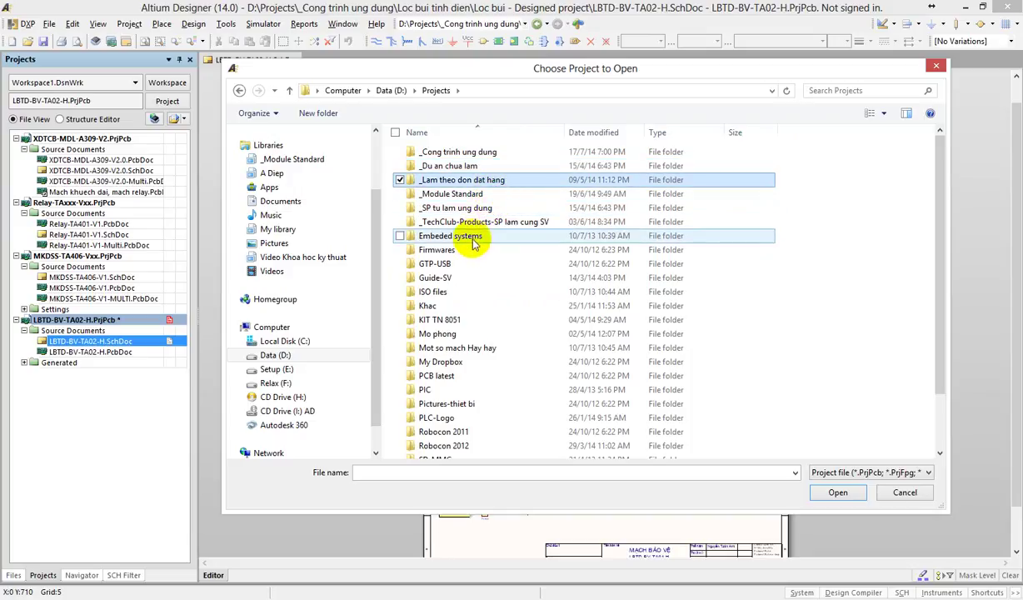
{"action": "double_click", "coordinate": [472, 241]}
{"action": "key", "text": "BackSpace"}
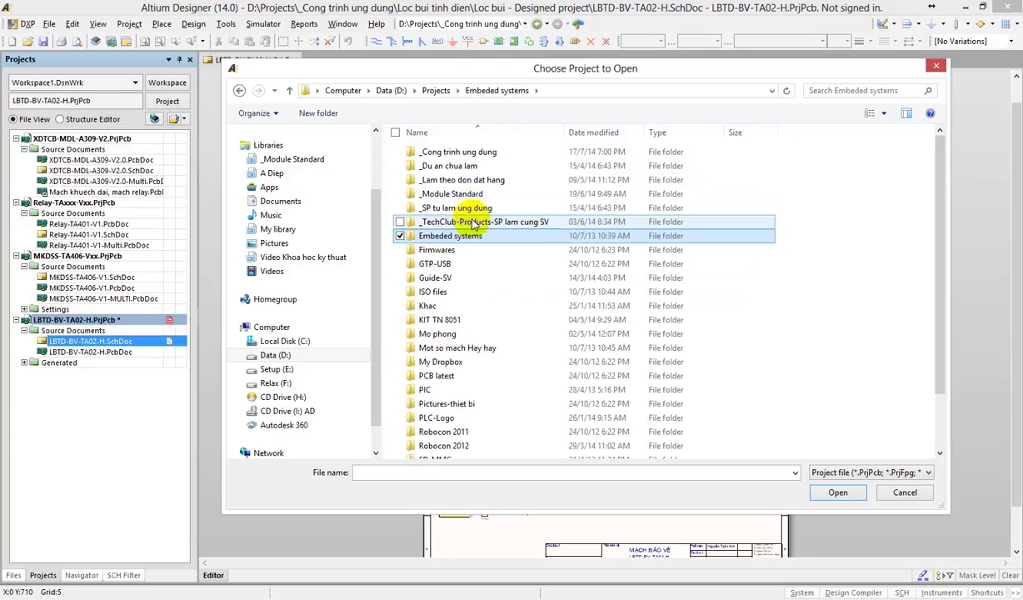
{"action": "left_click", "coordinate": [473, 206]}
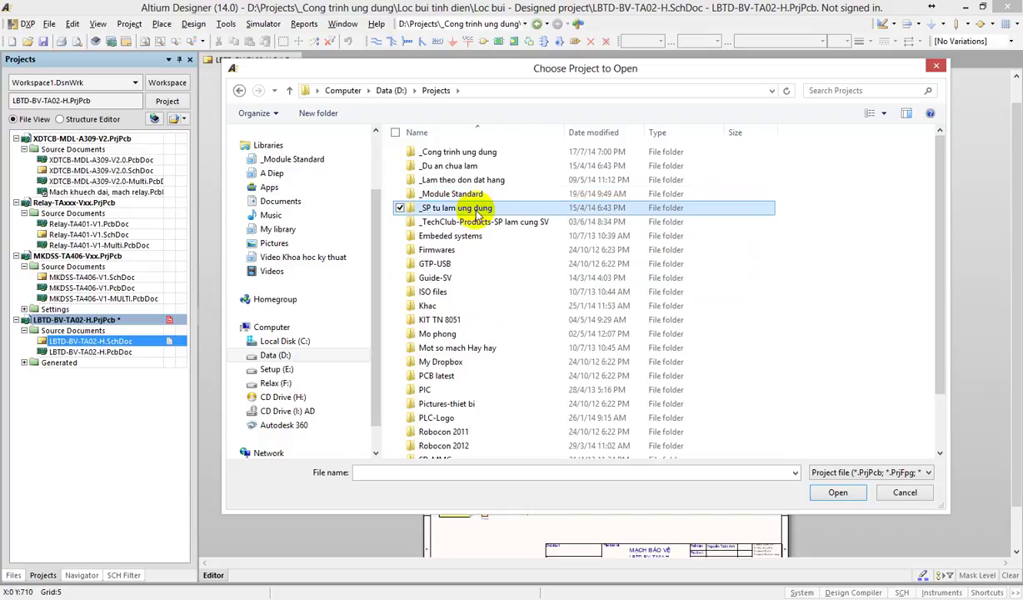
{"action": "scroll", "coordinate": [460, 313], "scroll_direction": "down", "scroll_amount": 1}
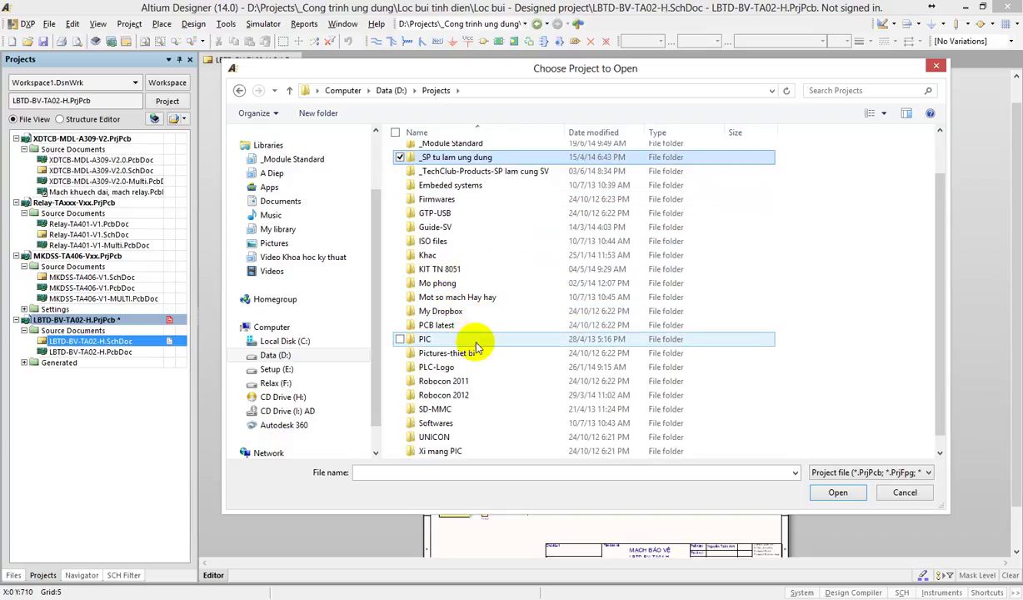
{"action": "scroll", "coordinate": [478, 346], "scroll_direction": "down", "scroll_amount": 1}
Open Can thep.PrjPcb from the UNICON\Digital Module folder, dismissing the missing-file errors.
{"action": "left_click", "coordinate": [447, 424]}
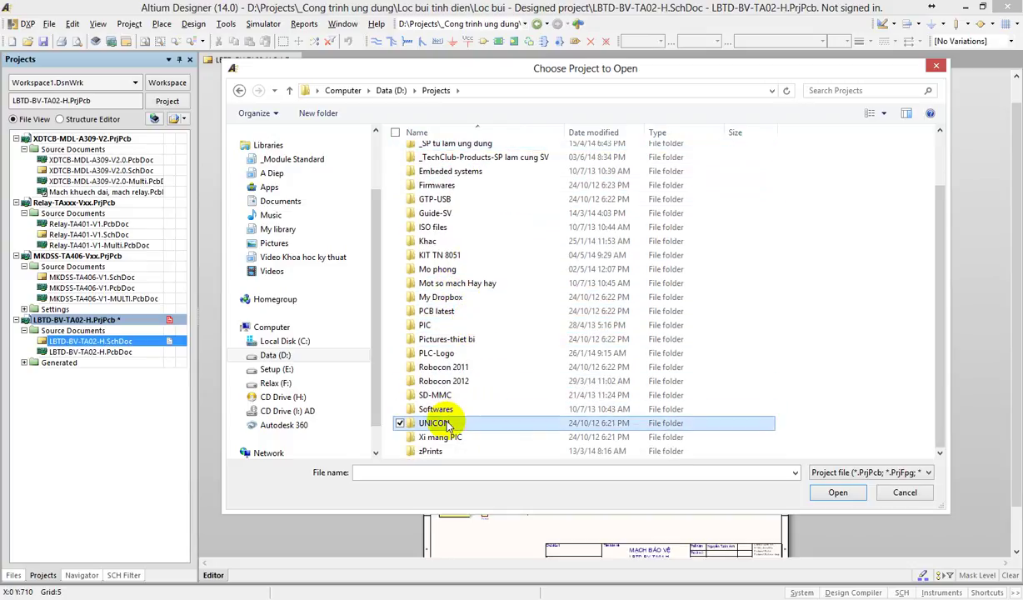
{"action": "double_click", "coordinate": [447, 424]}
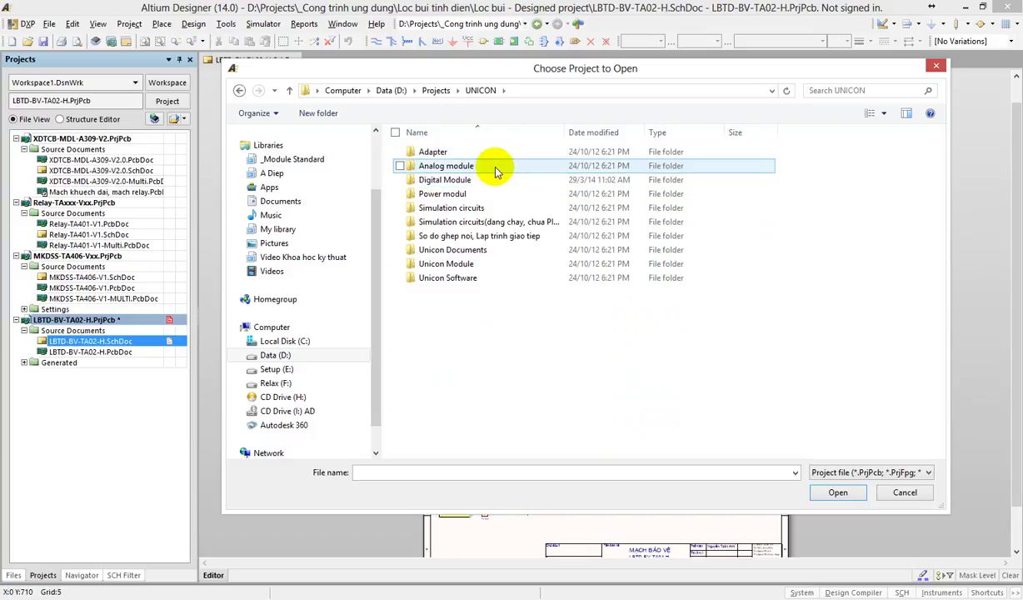
{"action": "double_click", "coordinate": [468, 180]}
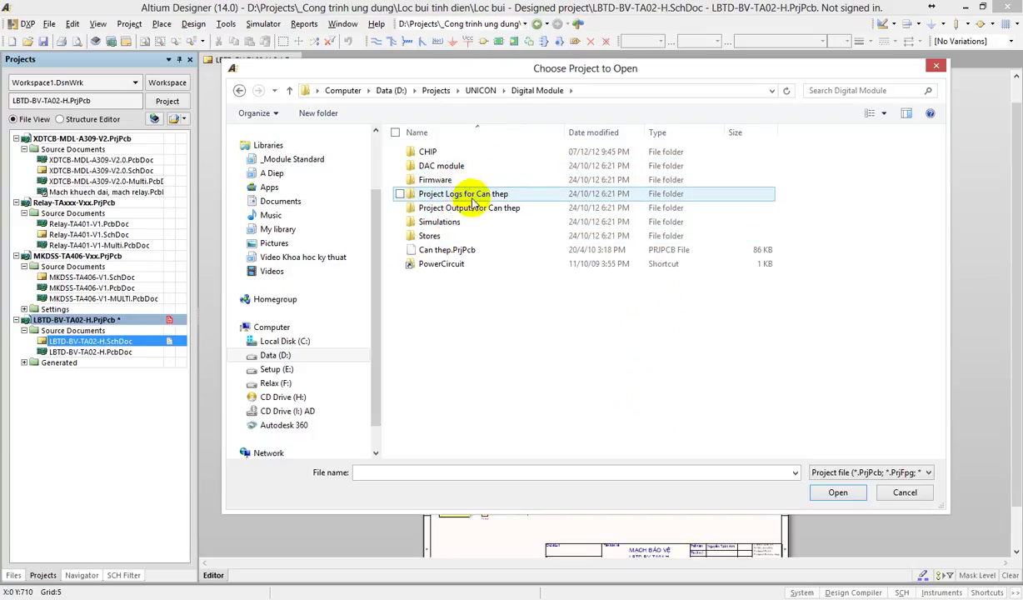
{"action": "left_click", "coordinate": [443, 251]}
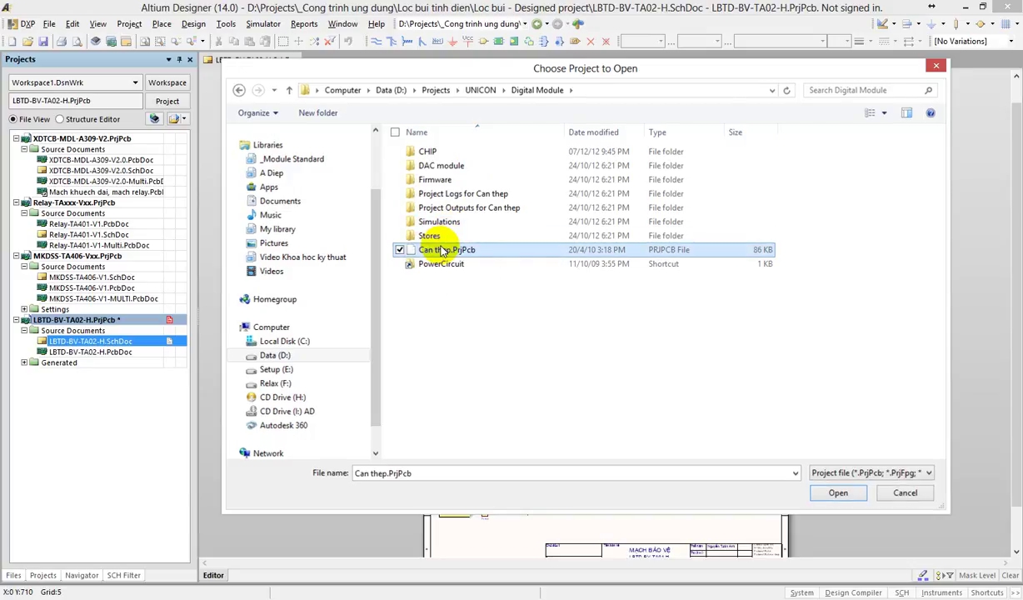
{"action": "double_click", "coordinate": [444, 251]}
{"action": "left_click", "coordinate": [490, 325]}
{"action": "left_click", "coordinate": [488, 324]}
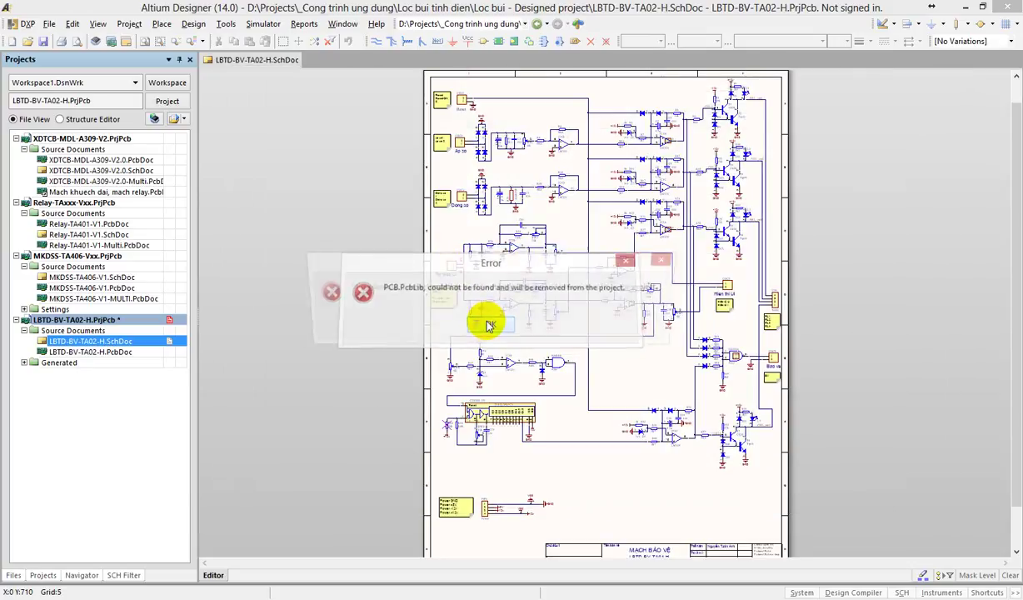
{"action": "left_click", "coordinate": [488, 324]}
{"action": "left_click", "coordinate": [489, 325]}
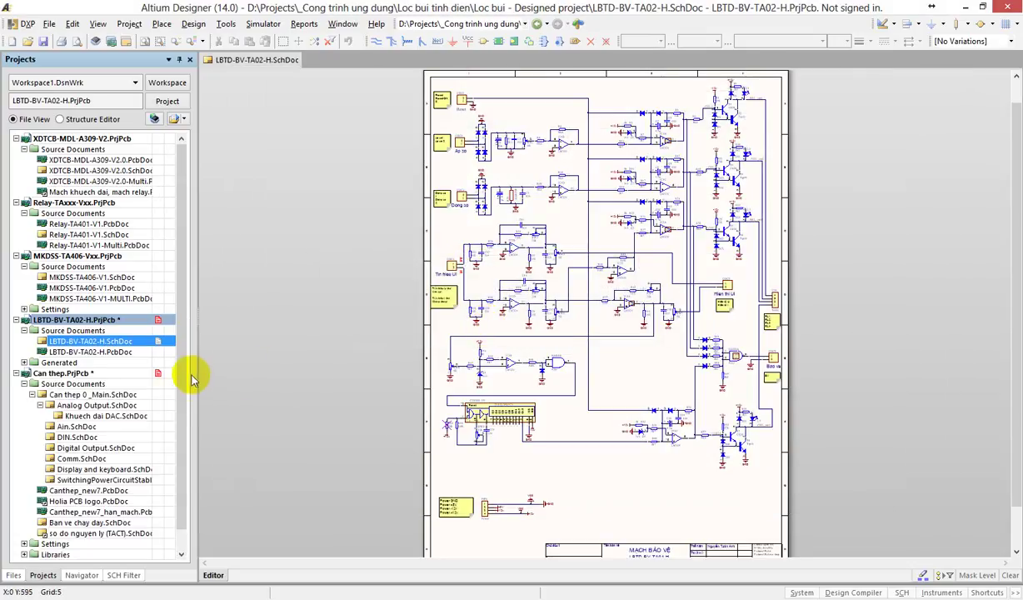
Close the LBTD-BV-TA02-H schematic and select the Can thep.PrjPcb project.
{"action": "right_click", "coordinate": [247, 68]}
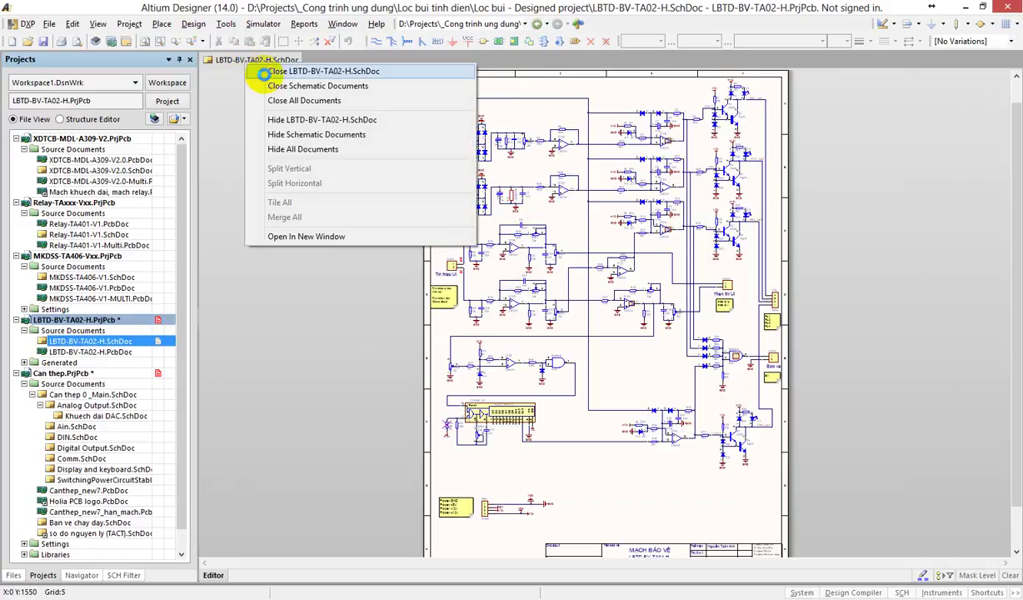
{"action": "left_click", "coordinate": [269, 70]}
{"action": "scroll", "coordinate": [175, 254], "scroll_direction": "down", "scroll_amount": 1}
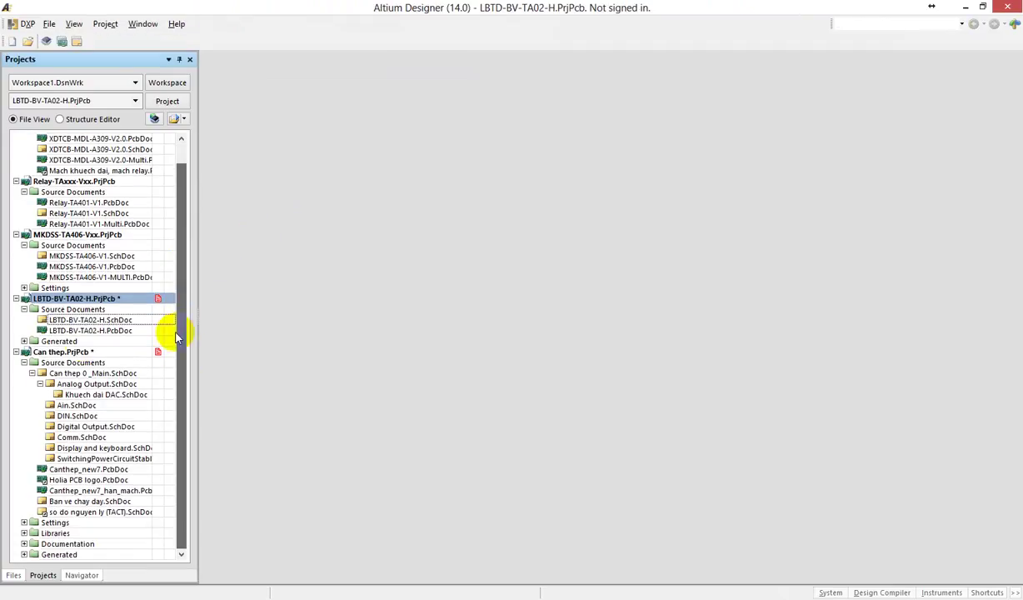
{"action": "left_click", "coordinate": [59, 354]}
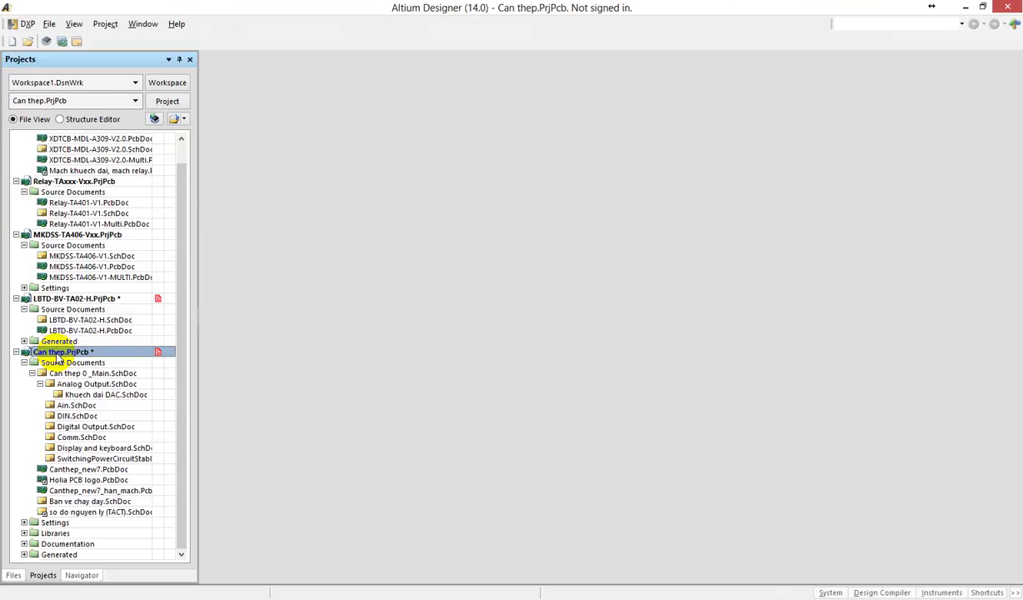
Open the Canthep_new7.PcbDoc board of the Can thep project, closing its previous-format report, and view the layout.
{"action": "double_click", "coordinate": [113, 469]}
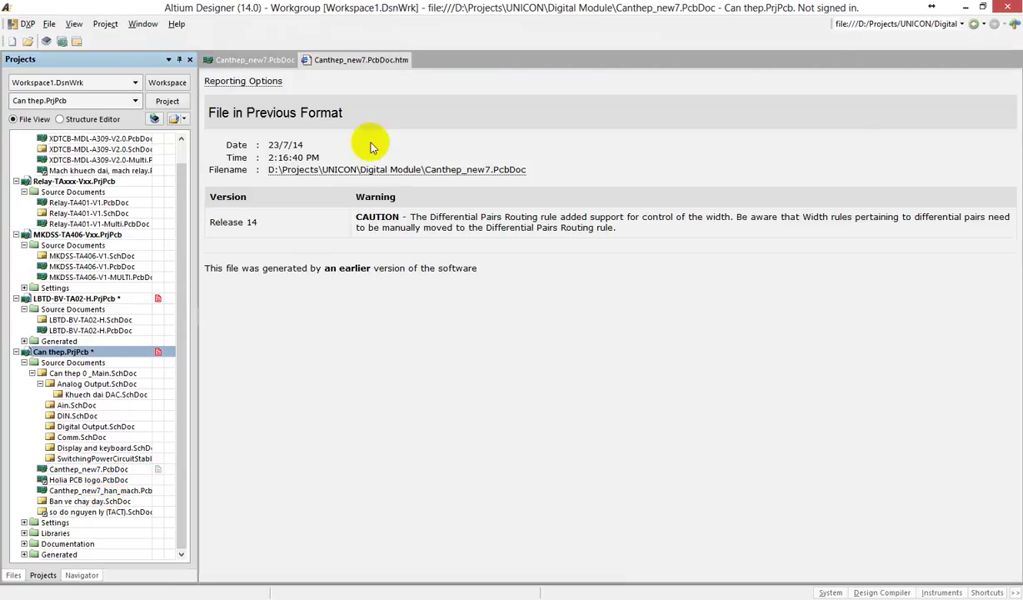
{"action": "right_click", "coordinate": [389, 61]}
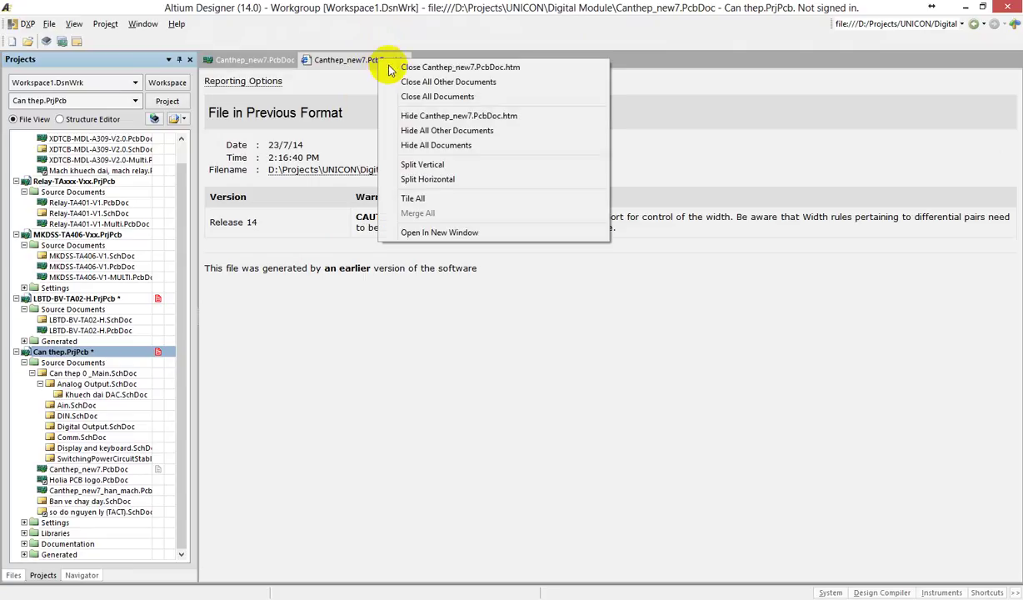
{"action": "left_click", "coordinate": [409, 70]}
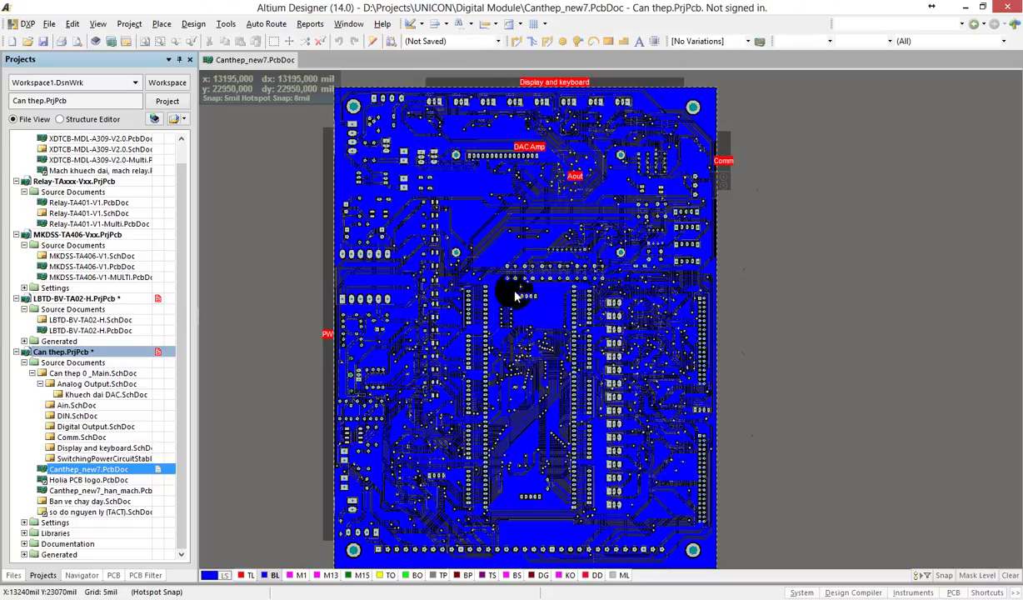
{"action": "mouse_move", "coordinate": [497, 335]}
{"action": "right_mouse_down"}
{"action": "mouse_move", "coordinate": [506, 331]}
{"action": "mouse_move", "coordinate": [497, 318]}
{"action": "right_mouse_up"}
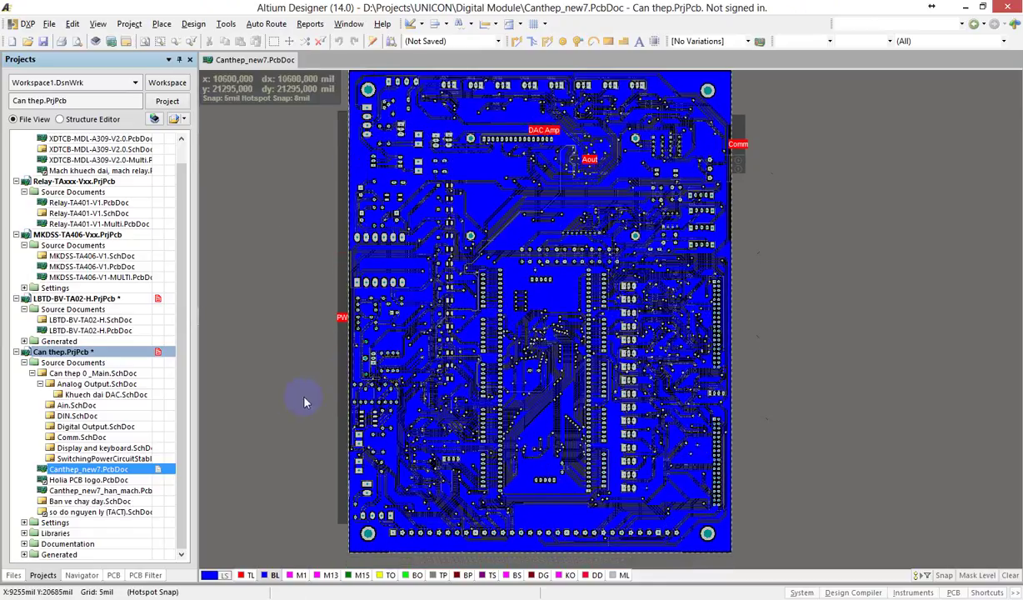
Open the main schematic Can thep 0 _Main.SchDoc from the Can thep project.
{"action": "left_click", "coordinate": [183, 416]}
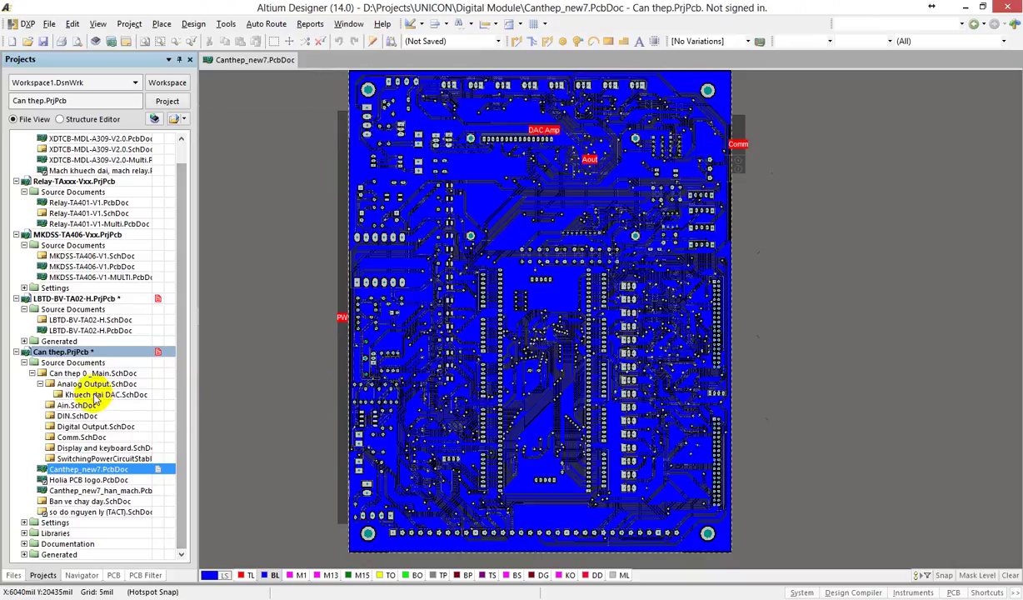
{"action": "left_click", "coordinate": [82, 372]}
{"action": "double_click", "coordinate": [82, 372]}
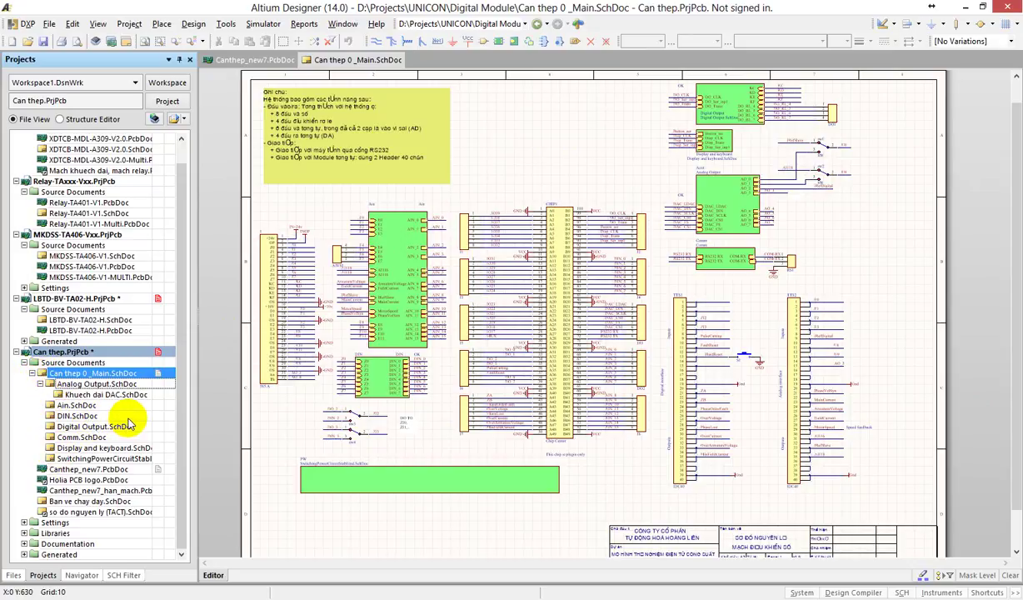
Find ZoomIt64 in E:\Run Programs\Zooms\ZoomIt through the Windows Run dialog and launch it.
{"action": "key", "text": "super+r"}
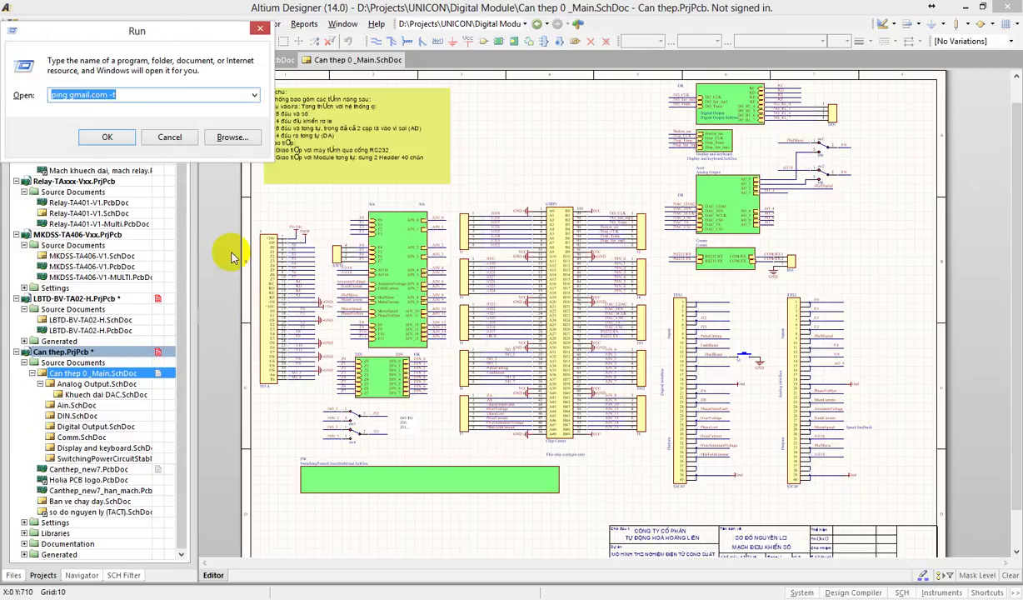
{"action": "left_click", "coordinate": [227, 136]}
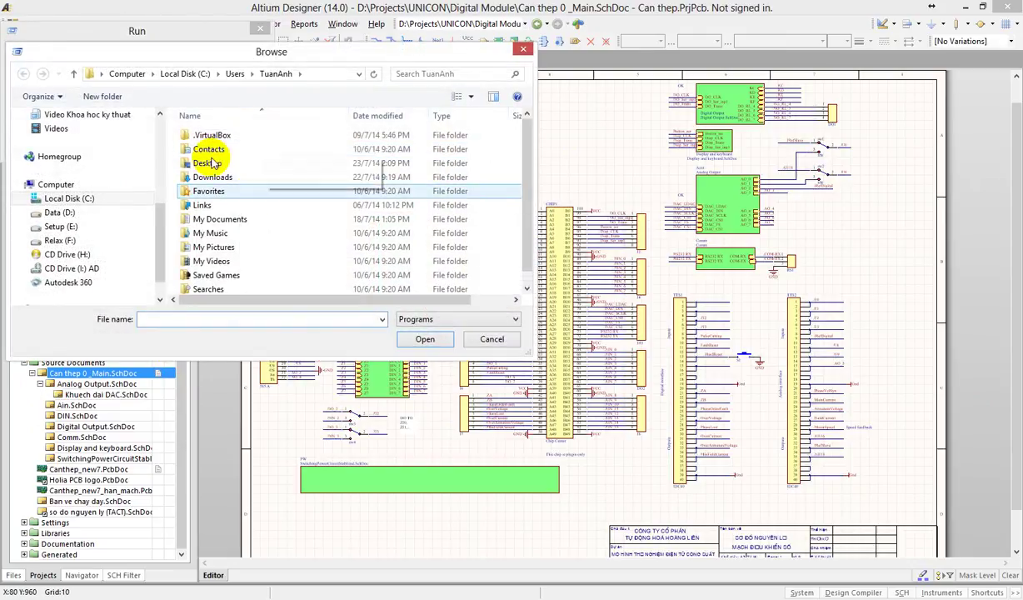
{"action": "left_click", "coordinate": [75, 213]}
{"action": "left_click", "coordinate": [108, 226]}
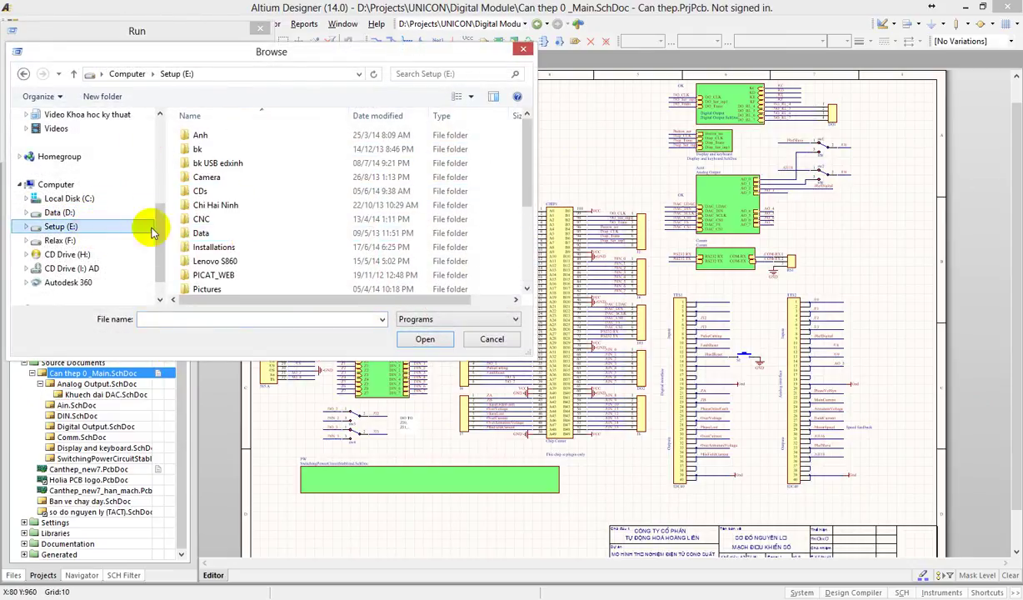
{"action": "scroll", "coordinate": [229, 237], "scroll_direction": "down", "scroll_amount": 1}
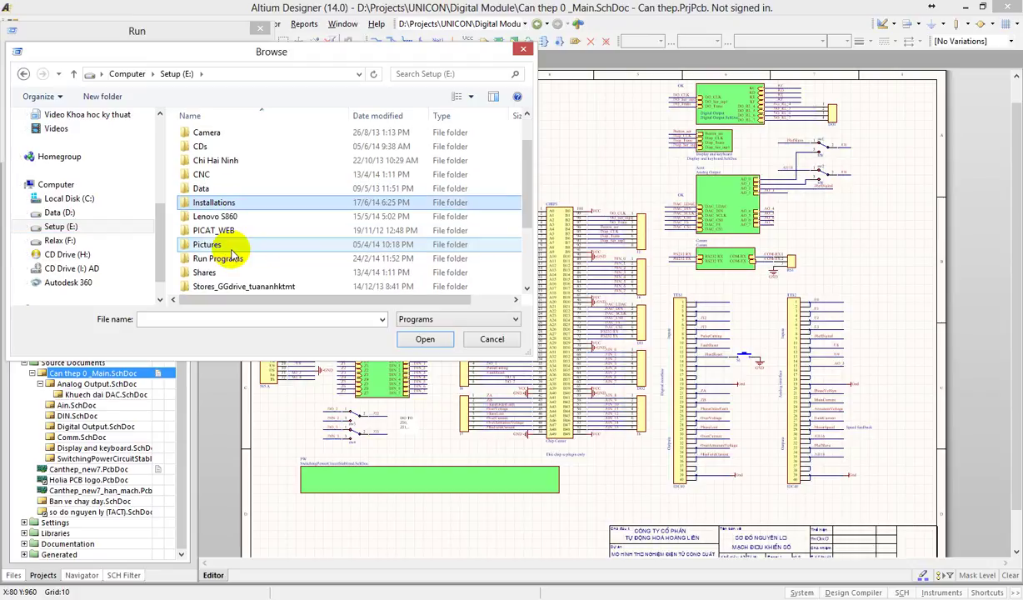
{"action": "double_click", "coordinate": [208, 258]}
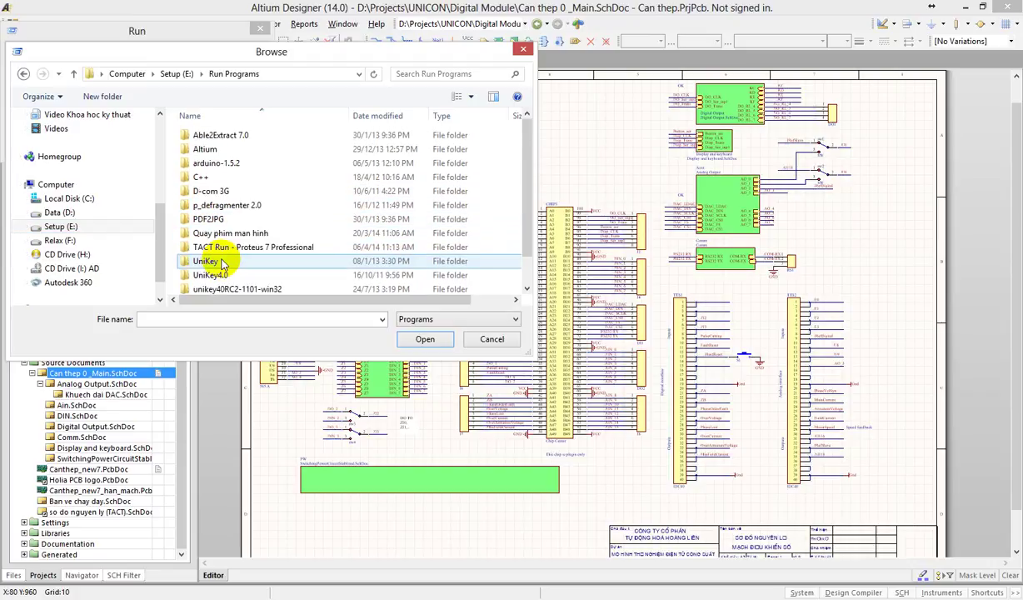
{"action": "scroll", "coordinate": [252, 250], "scroll_direction": "down", "scroll_amount": 1}
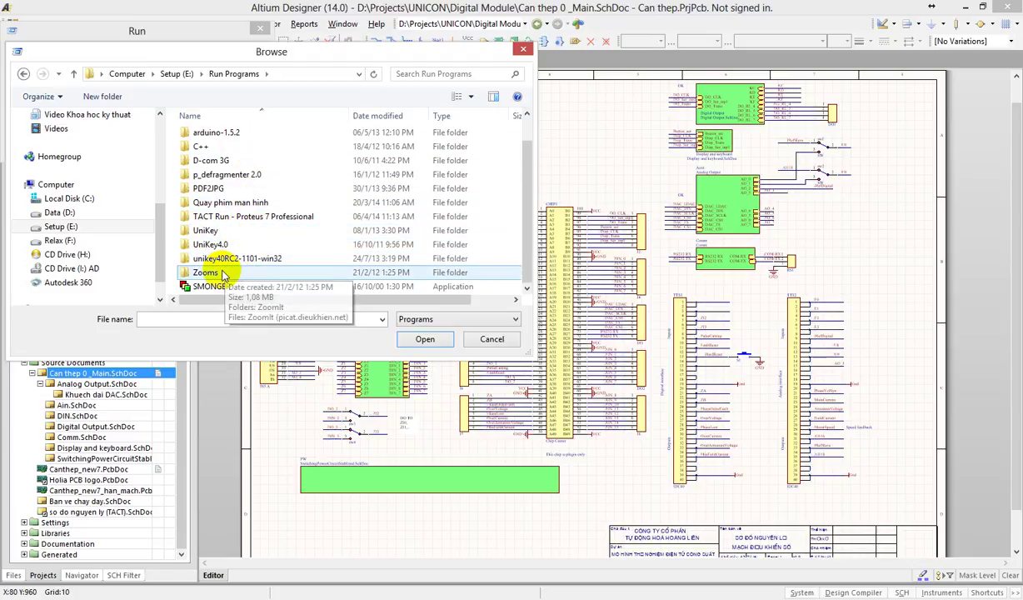
{"action": "double_click", "coordinate": [236, 271]}
{"action": "double_click", "coordinate": [215, 136]}
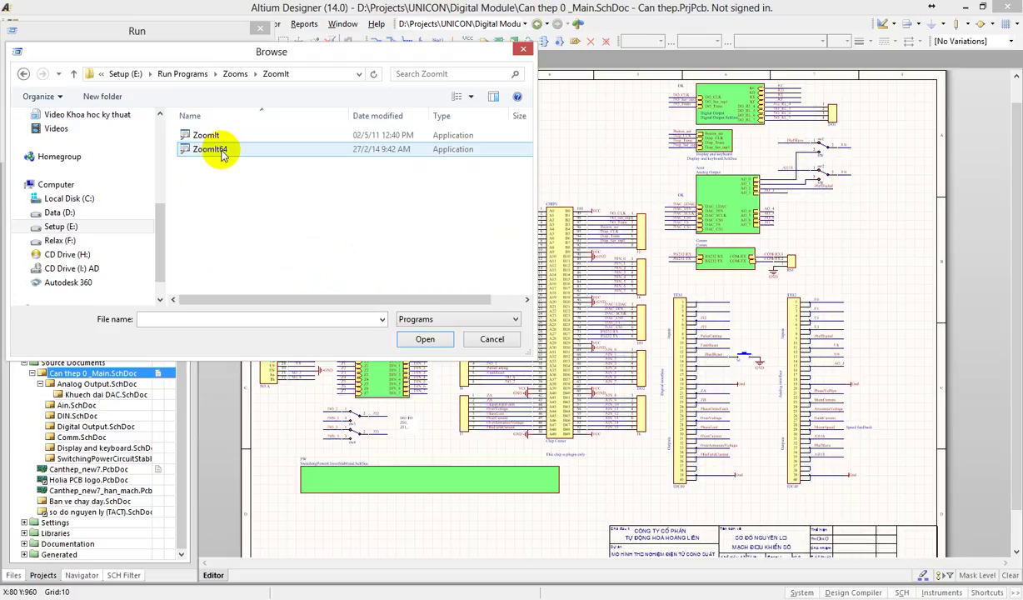
{"action": "double_click", "coordinate": [218, 150]}
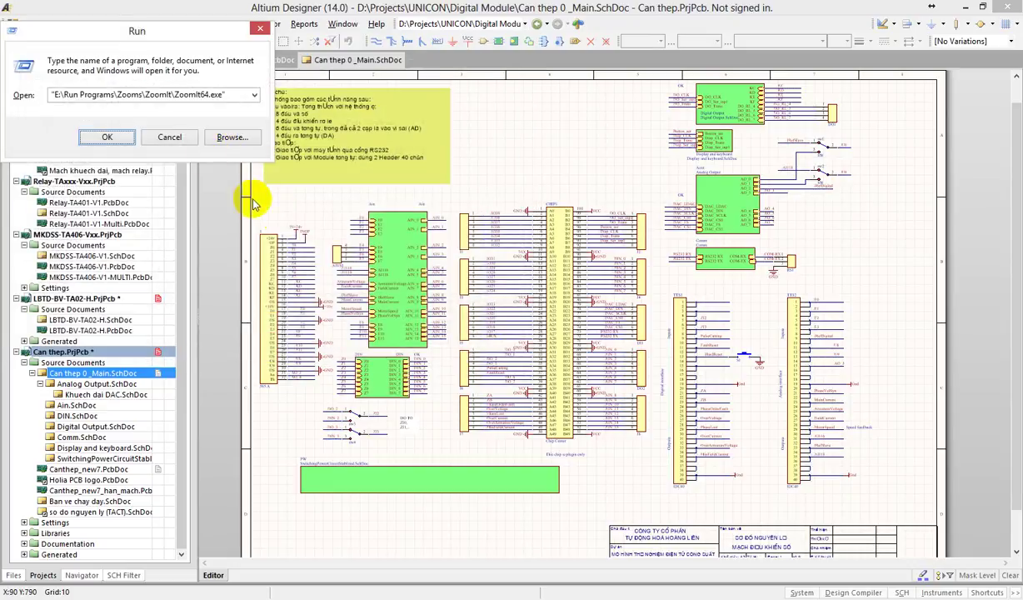
{"action": "left_click", "coordinate": [117, 140]}
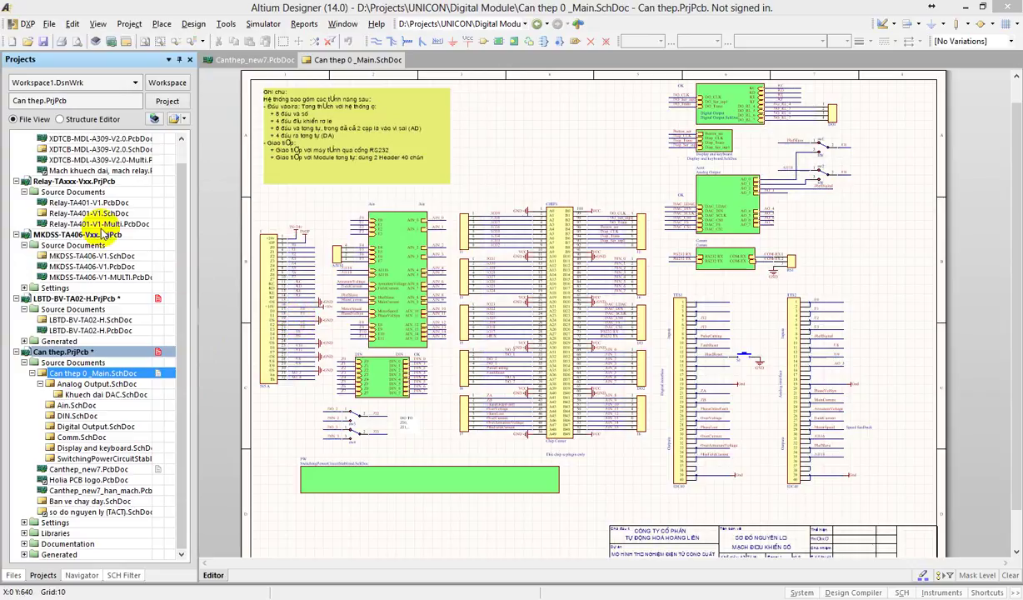
Launch ZoomIt64.exe again from the Windows Run dialog and return to the Can thep main schematic.
{"action": "key", "text": "alt+Tab"}
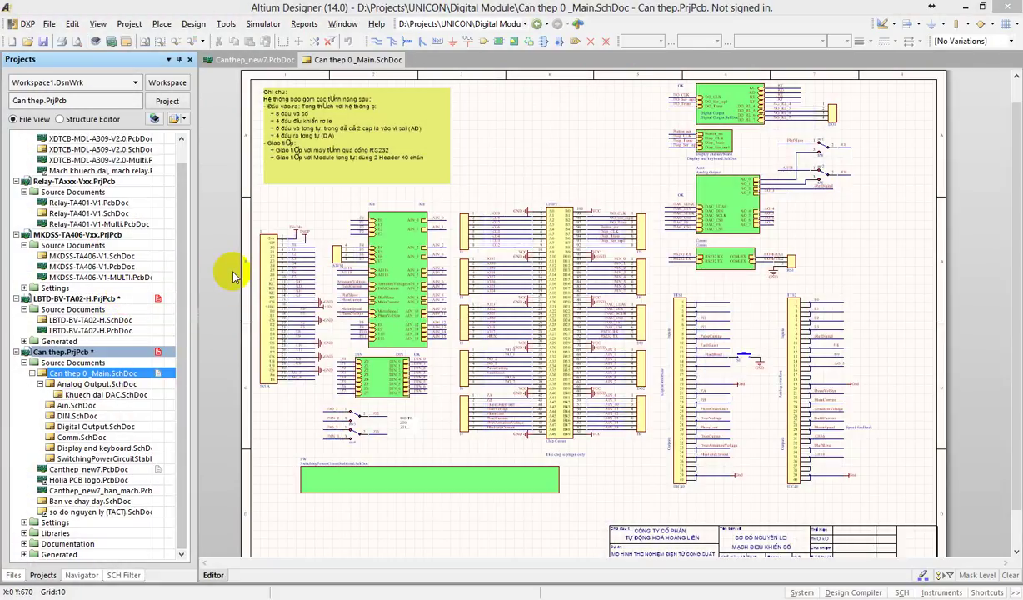
{"action": "key", "text": "super+r"}
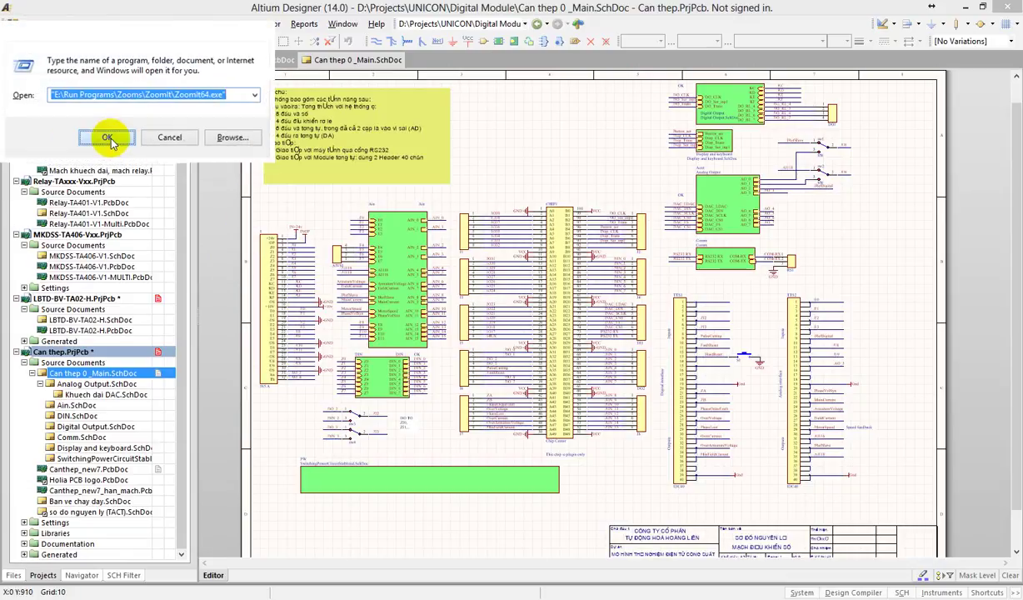
{"action": "left_click", "coordinate": [125, 138]}
{"action": "left_click", "coordinate": [549, 432]}
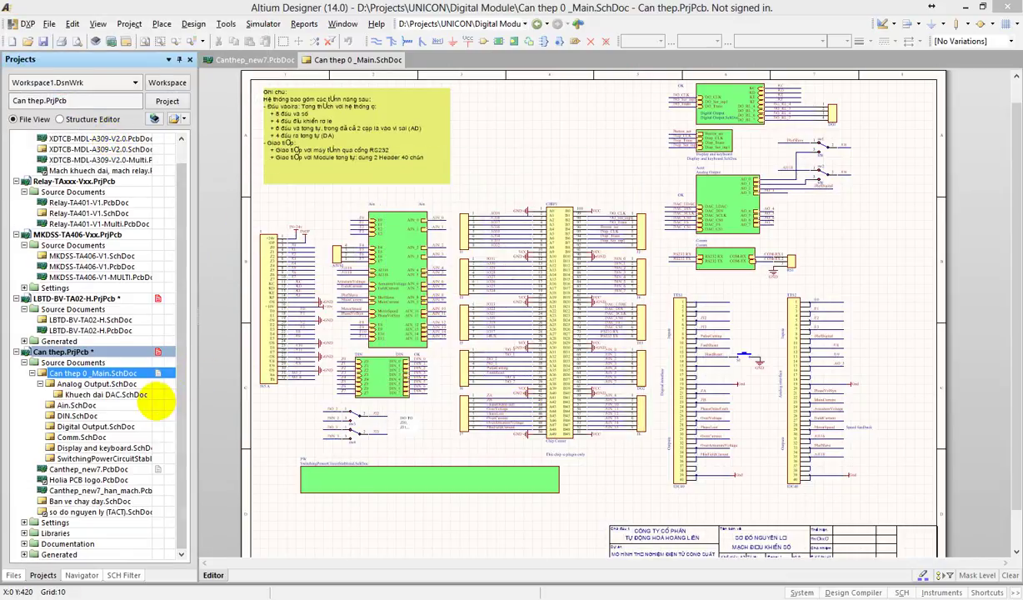
Magnify the project tree and mark the Can thep project, its main schematic, the sub-sheets and Khuech dai DAC.SchDoc in red, then exit the magnified view.
{"action": "key", "text": "ctrl+1"}
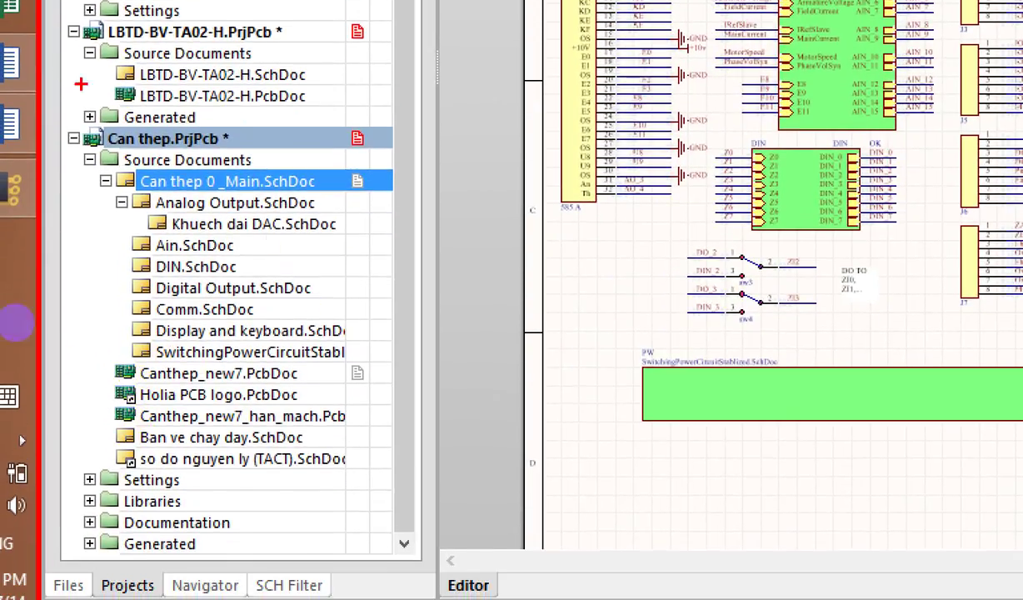
{"action": "mouse_move", "coordinate": [74, 113]}
{"action": "left_mouse_down"}
{"action": "mouse_move", "coordinate": [288, 109]}
{"action": "mouse_move", "coordinate": [463, 178]}
{"action": "mouse_move", "coordinate": [463, 472]}
{"action": "mouse_move", "coordinate": [306, 525]}
{"action": "mouse_move", "coordinate": [146, 522]}
{"action": "mouse_move", "coordinate": [29, 215]}
{"action": "left_mouse_up"}
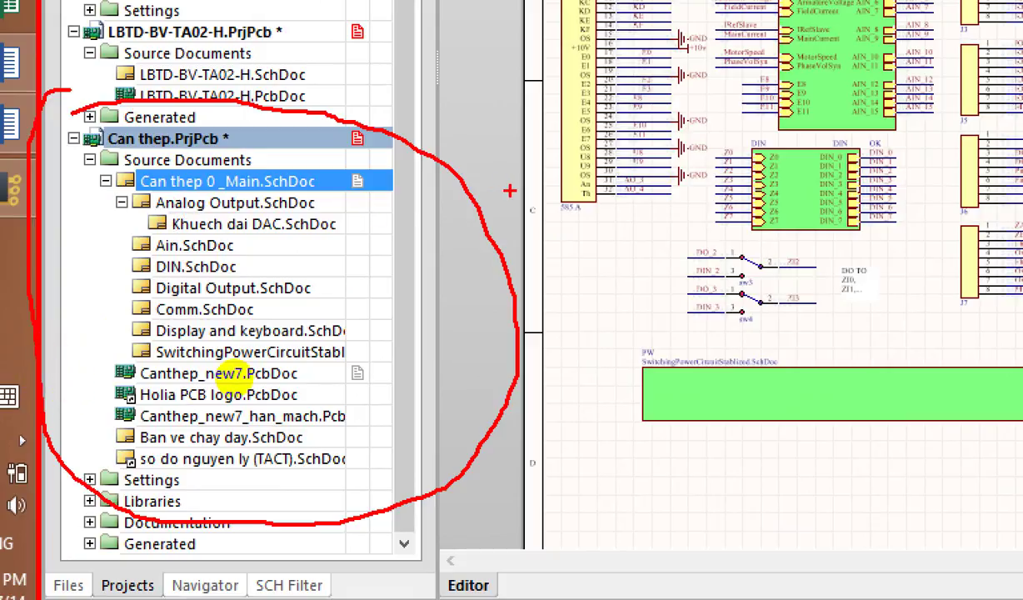
{"action": "mouse_move", "coordinate": [142, 155]}
{"action": "left_mouse_down"}
{"action": "mouse_move", "coordinate": [301, 201]}
{"action": "mouse_move", "coordinate": [171, 170]}
{"action": "mouse_move", "coordinate": [102, 213]}
{"action": "mouse_move", "coordinate": [107, 338]}
{"action": "left_mouse_up"}
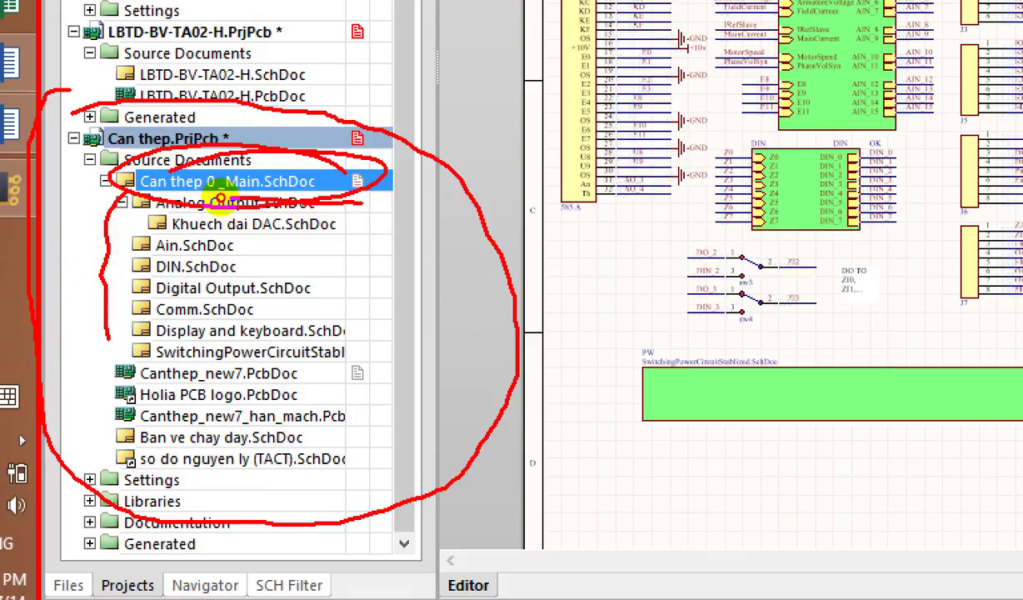
{"action": "mouse_move", "coordinate": [179, 212]}
{"action": "left_mouse_down"}
{"action": "mouse_move", "coordinate": [157, 229]}
{"action": "mouse_move", "coordinate": [314, 247]}
{"action": "mouse_move", "coordinate": [345, 206]}
{"action": "left_mouse_up"}
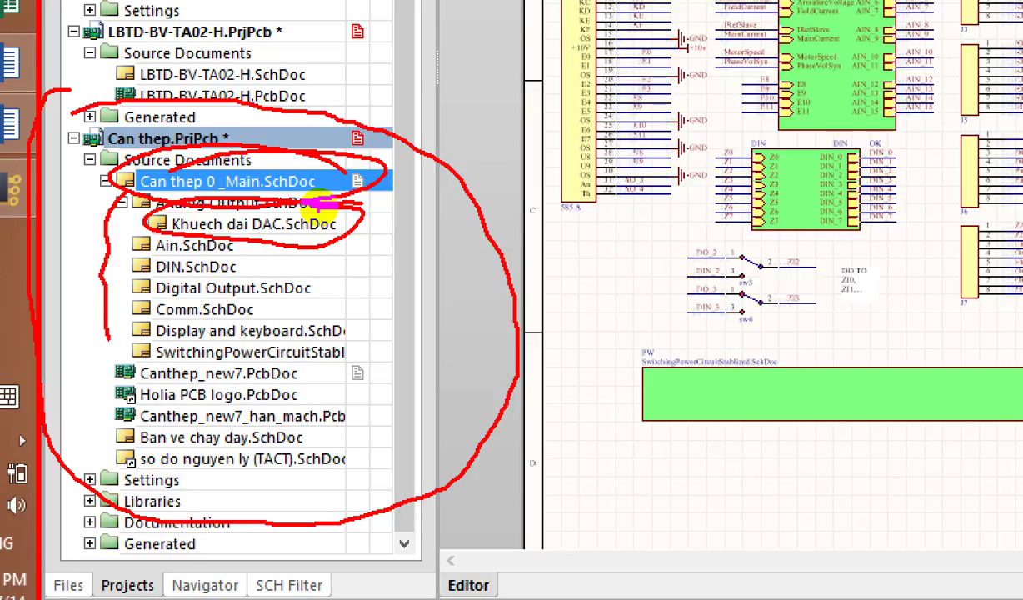
{"action": "key", "text": "Escape"}
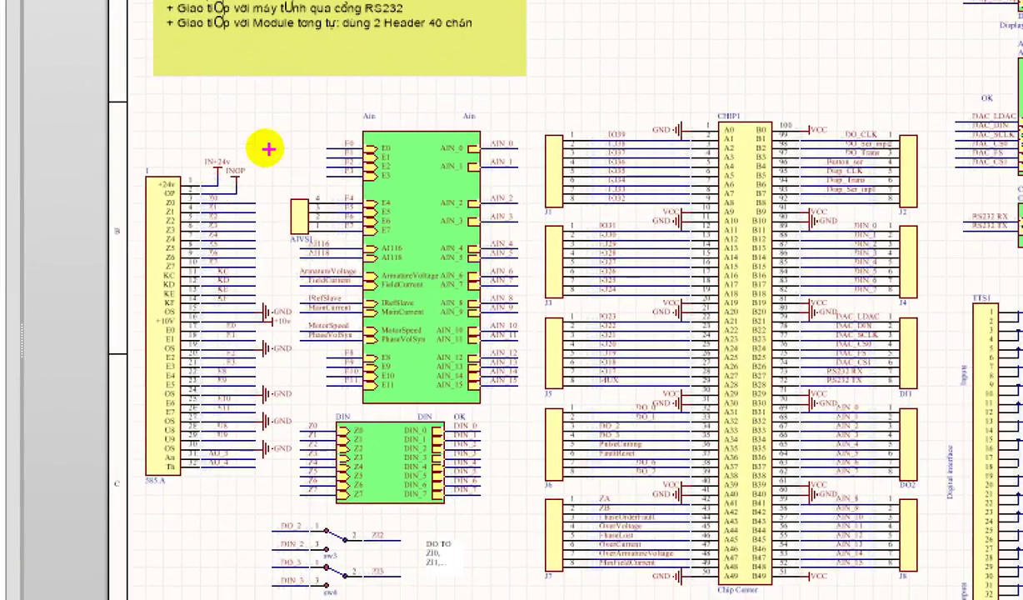
In the magnified main schematic, circle the 585.A connector and the Ain, DIN and SwitchingPowerCircuitStablized blocks in red.
{"action": "mouse_move", "coordinate": [244, 127]}
{"action": "left_mouse_down"}
{"action": "mouse_move", "coordinate": [158, 148]}
{"action": "mouse_move", "coordinate": [99, 267]}
{"action": "mouse_move", "coordinate": [102, 370]}
{"action": "mouse_move", "coordinate": [128, 464]}
{"action": "mouse_move", "coordinate": [159, 511]}
{"action": "mouse_move", "coordinate": [228, 481]}
{"action": "mouse_move", "coordinate": [261, 415]}
{"action": "mouse_move", "coordinate": [284, 263]}
{"action": "mouse_move", "coordinate": [240, 130]}
{"action": "left_mouse_up"}
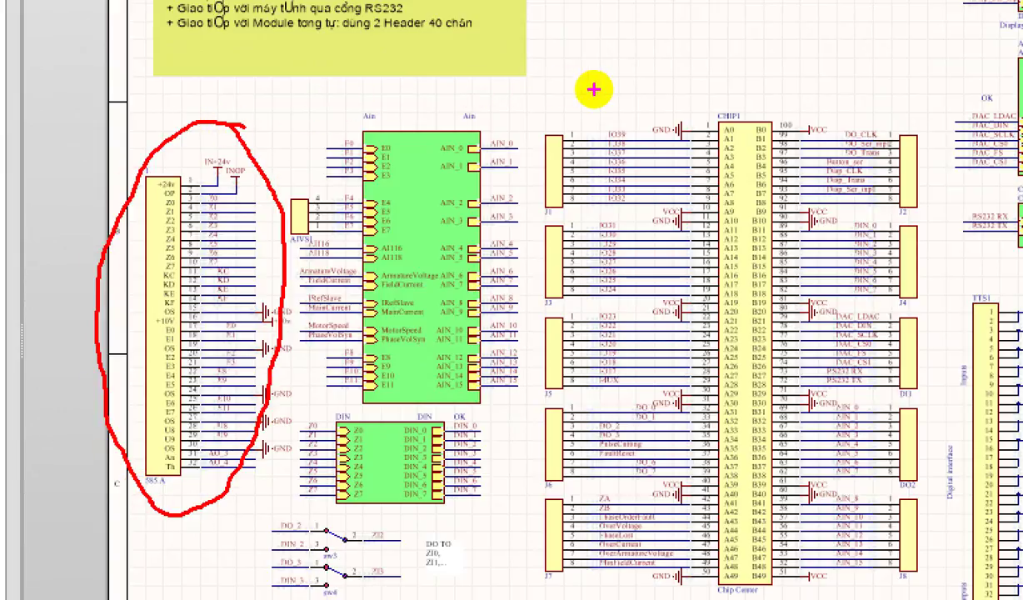
{"action": "mouse_move", "coordinate": [456, 70]}
{"action": "left_mouse_down"}
{"action": "mouse_move", "coordinate": [400, 84]}
{"action": "mouse_move", "coordinate": [450, 430]}
{"action": "mouse_move", "coordinate": [375, 111]}
{"action": "left_mouse_up"}
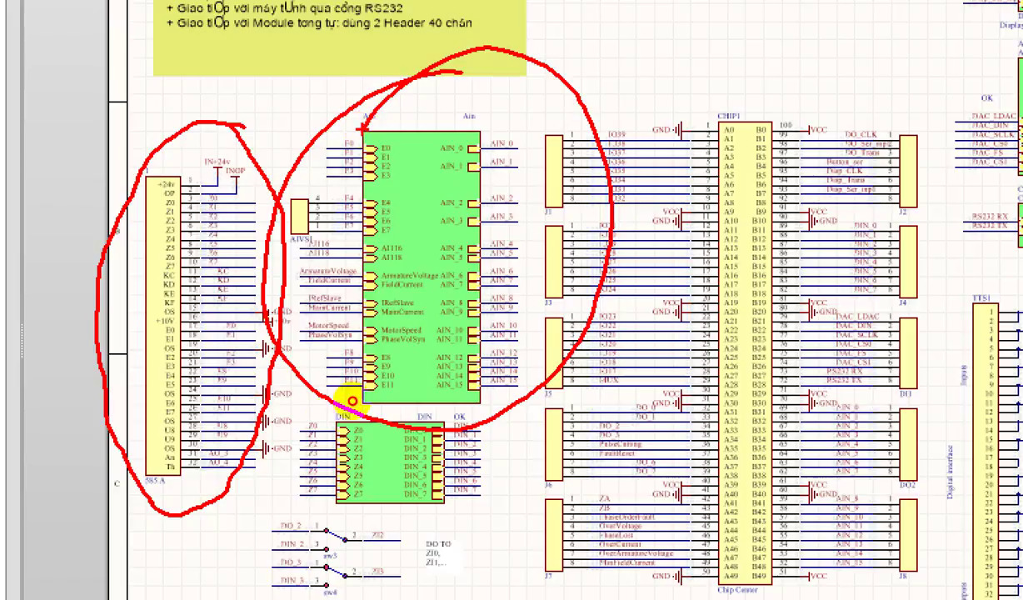
{"action": "mouse_move", "coordinate": [349, 401]}
{"action": "left_mouse_down"}
{"action": "mouse_move", "coordinate": [369, 556]}
{"action": "mouse_move", "coordinate": [495, 412]}
{"action": "mouse_move", "coordinate": [327, 430]}
{"action": "left_mouse_up"}
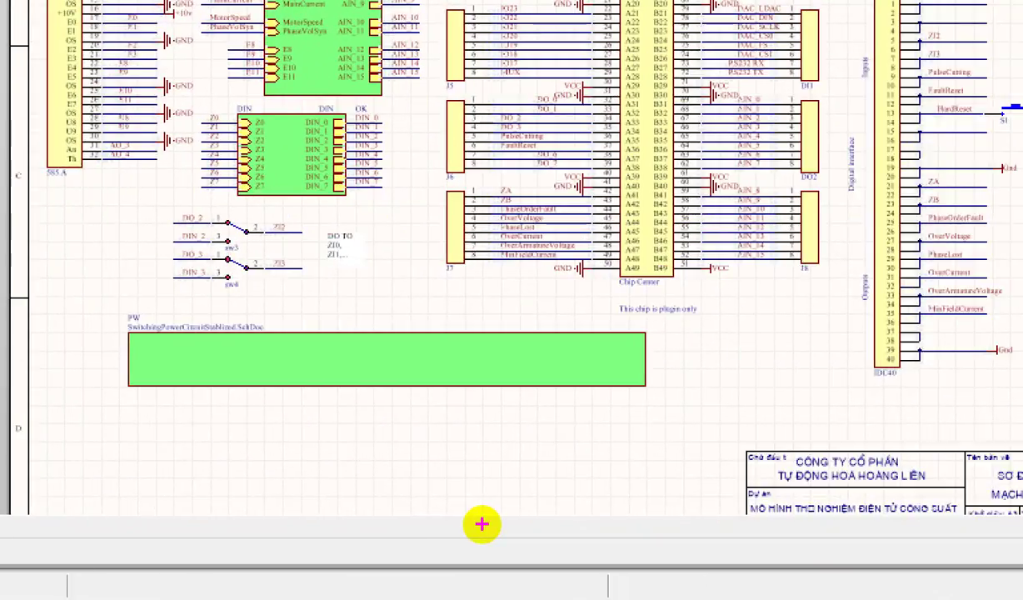
{"action": "mouse_move", "coordinate": [605, 297]}
{"action": "left_mouse_down"}
{"action": "mouse_move", "coordinate": [70, 363]}
{"action": "mouse_move", "coordinate": [694, 401]}
{"action": "mouse_move", "coordinate": [528, 290]}
{"action": "left_mouse_up"}
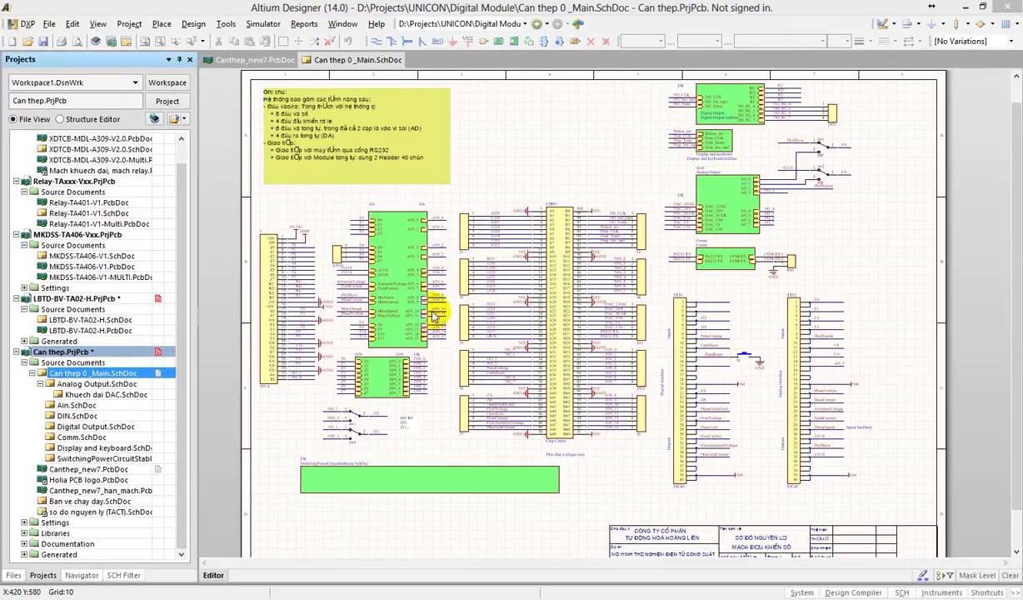
Descend from the Ain block of the main schematic into Ain.SchDoc and view its analog input circuits.
{"action": "scroll", "coordinate": [359, 254], "scroll_direction": "up", "scroll_amount": 5, "text": "ctrl"}
{"action": "scroll", "coordinate": [482, 196], "scroll_direction": "down", "scroll_amount": 4, "text": "ctrl"}
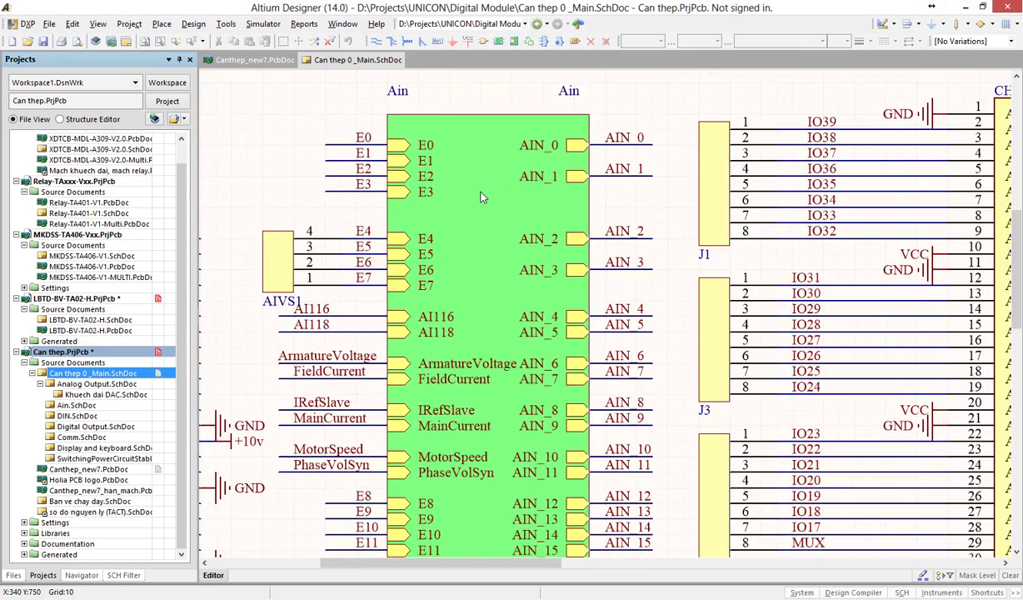
{"action": "scroll", "coordinate": [480, 194], "scroll_direction": "up", "scroll_amount": 2, "text": "ctrl"}
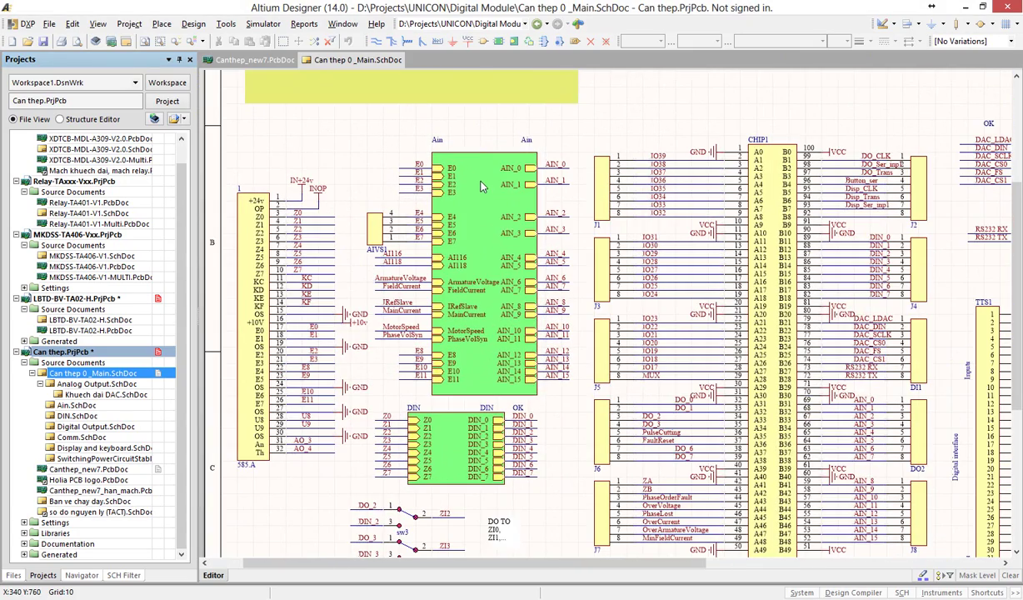
{"action": "double_click", "coordinate": [480, 185], "text": "ctrl"}
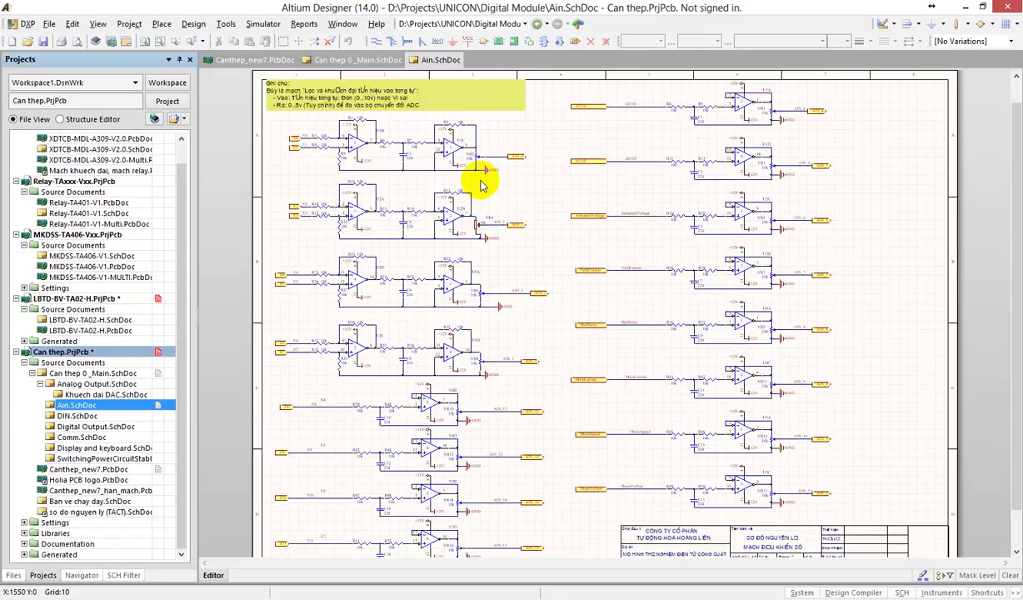
{"action": "scroll", "coordinate": [508, 241], "scroll_direction": "down", "scroll_amount": 1}
{"action": "scroll", "coordinate": [612, 274], "scroll_direction": "up", "scroll_amount": 1}
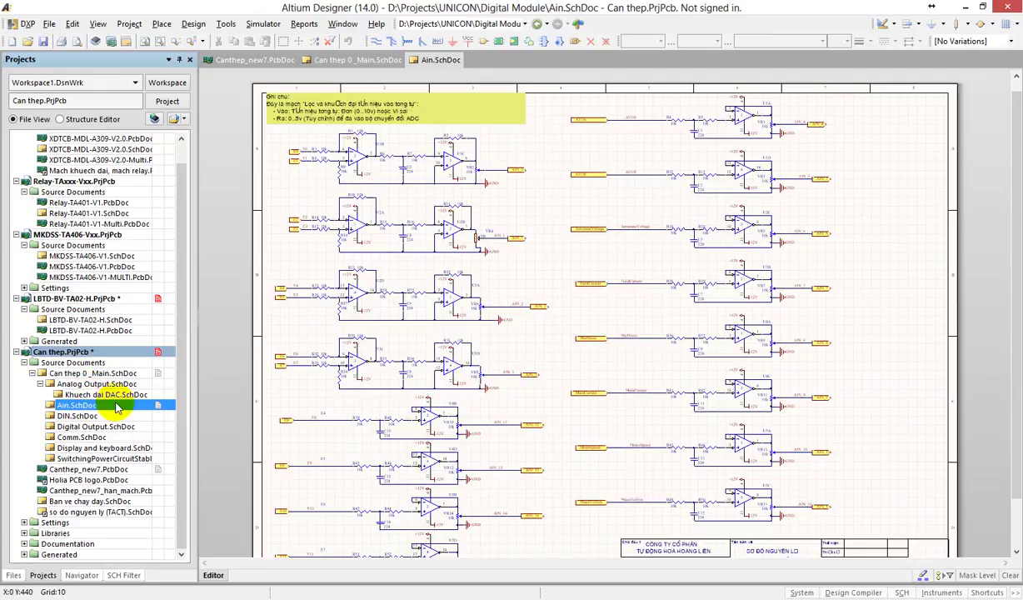
Return to Can thep 0 _Main.SchDoc and look closely at the area around CHIP1.
{"action": "double_click", "coordinate": [75, 374]}
{"action": "scroll", "coordinate": [498, 363], "scroll_direction": "up", "scroll_amount": 2, "text": "ctrl"}
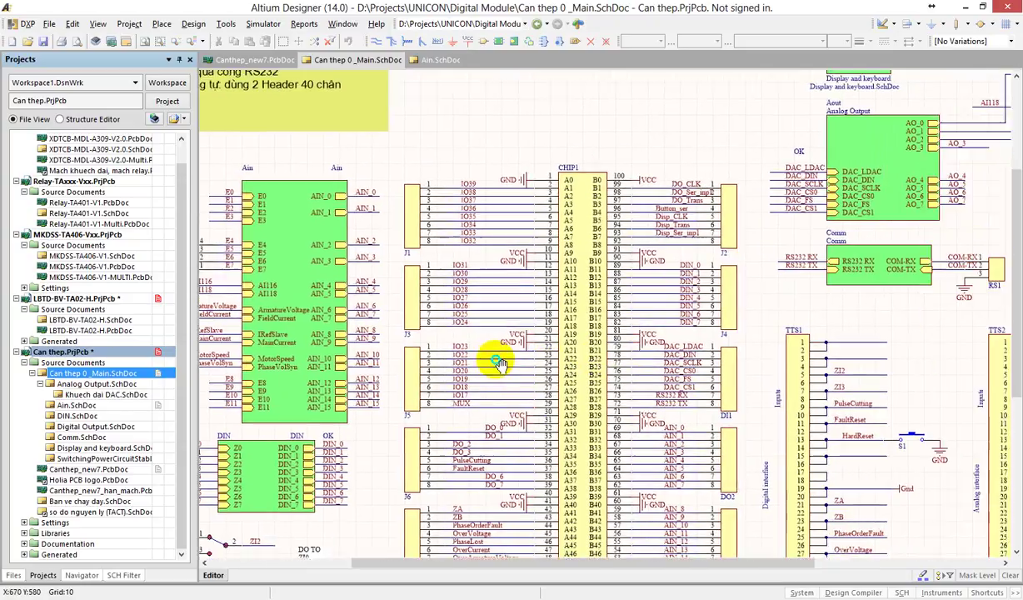
Look closely at the Analog Output block in the main schematic and descend from it into Analog Output.SchDoc.
{"action": "scroll", "coordinate": [499, 363], "scroll_direction": "down", "scroll_amount": 2, "text": "ctrl"}
{"action": "scroll", "coordinate": [708, 199], "scroll_direction": "up", "scroll_amount": 4, "text": "ctrl"}
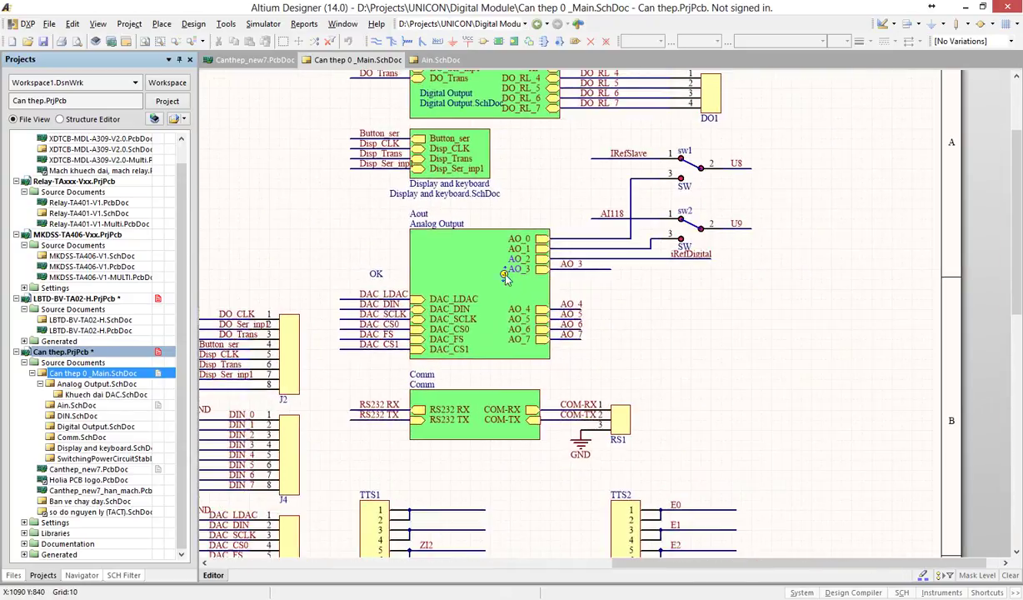
{"action": "scroll", "coordinate": [473, 264], "scroll_direction": "up", "scroll_amount": 2, "text": "ctrl"}
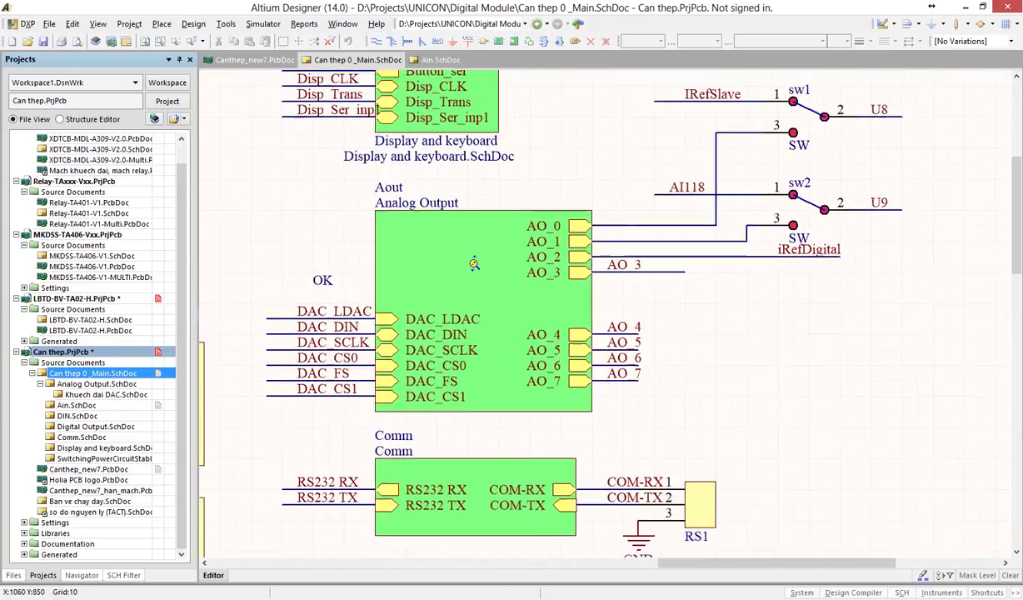
{"action": "scroll", "coordinate": [473, 264], "scroll_direction": "down", "scroll_amount": 4, "text": "ctrl"}
{"action": "scroll", "coordinate": [473, 264], "scroll_direction": "up", "scroll_amount": 2, "text": "ctrl"}
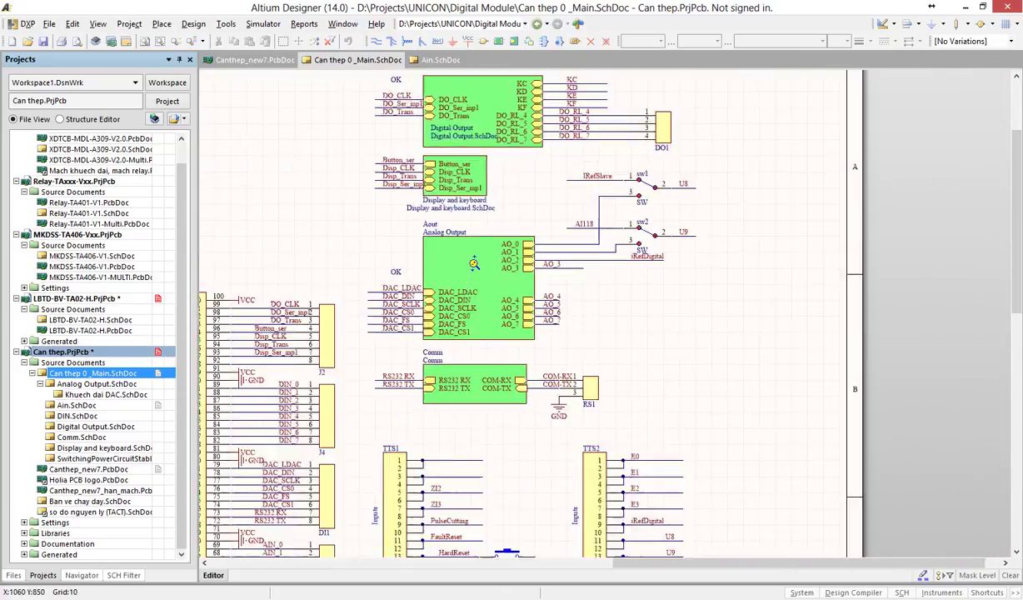
{"action": "scroll", "coordinate": [473, 264], "scroll_direction": "up", "scroll_amount": 2, "text": "ctrl"}
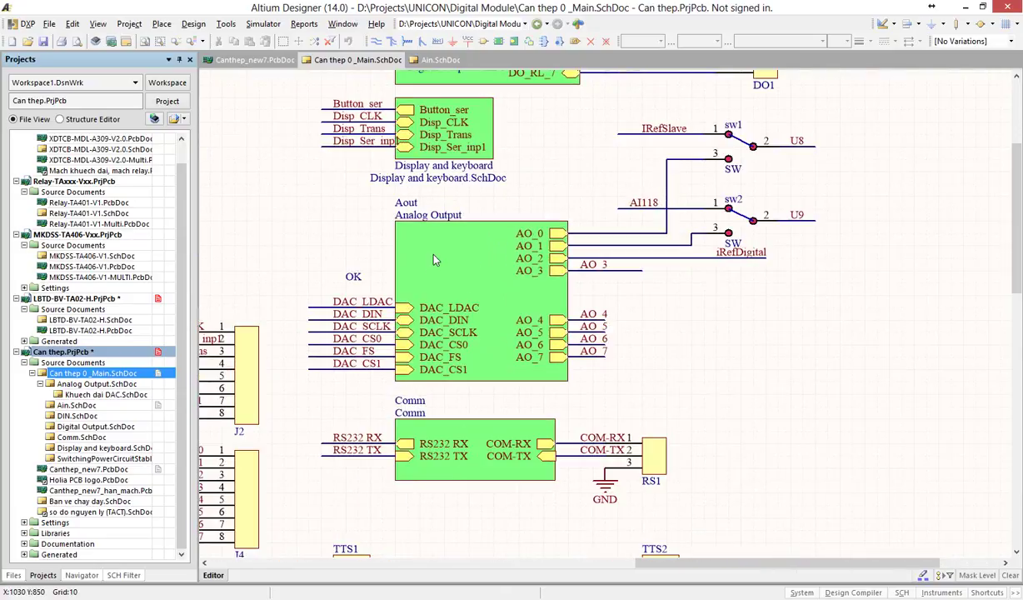
{"action": "double_click", "coordinate": [433, 260], "text": "ctrl"}
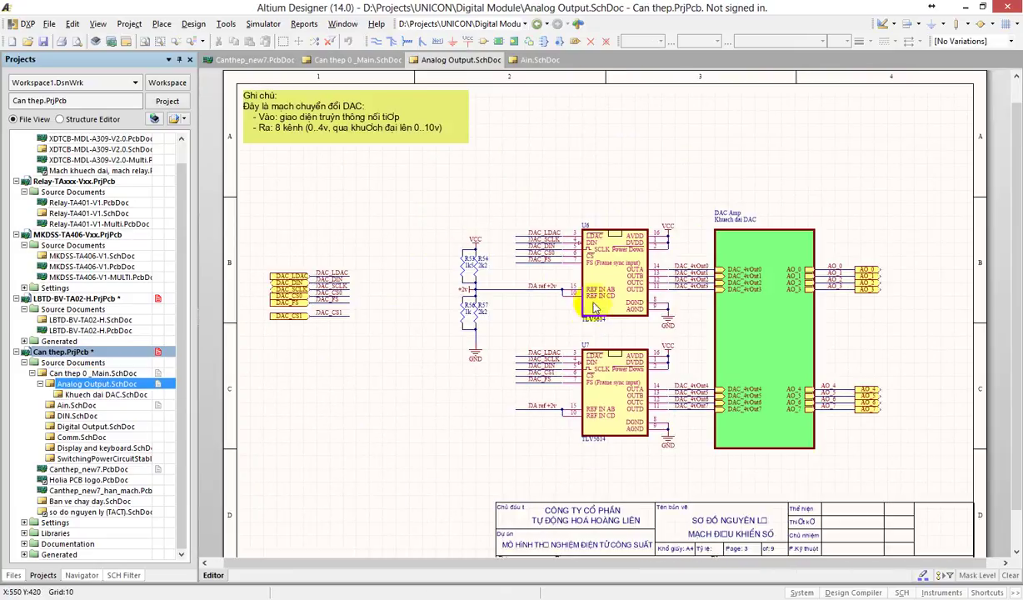
Examine the two TLV5614 converters, their +2v reference divider and the DAC Amp block in Analog Output.SchDoc.
{"action": "scroll", "coordinate": [541, 317], "scroll_direction": "up", "scroll_amount": 3, "text": "ctrl"}
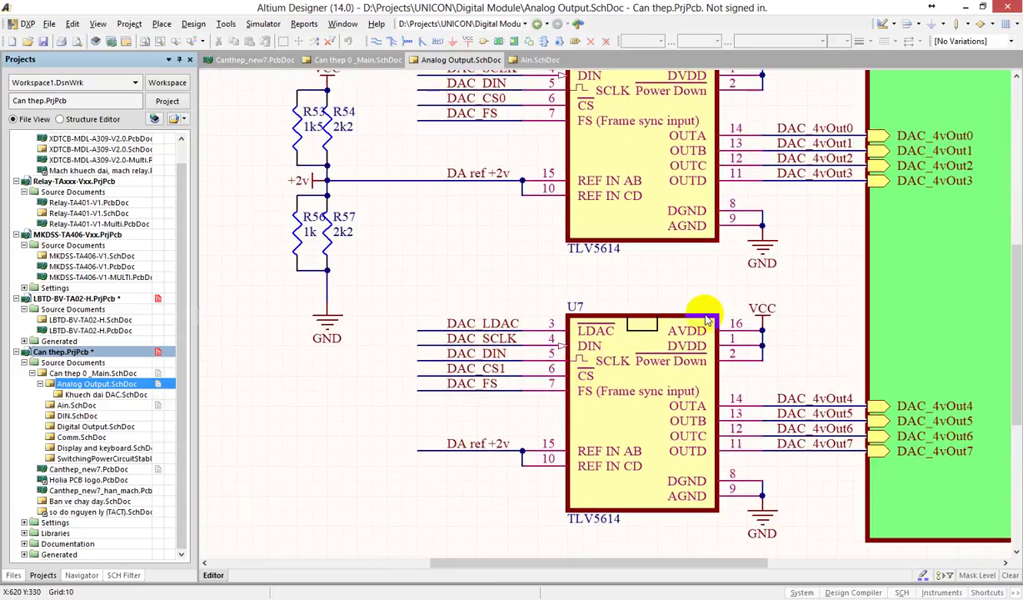
{"action": "scroll", "coordinate": [706, 319], "scroll_direction": "down", "scroll_amount": 3, "text": "ctrl"}
{"action": "scroll", "coordinate": [465, 343], "scroll_direction": "up", "scroll_amount": 3, "text": "ctrl"}
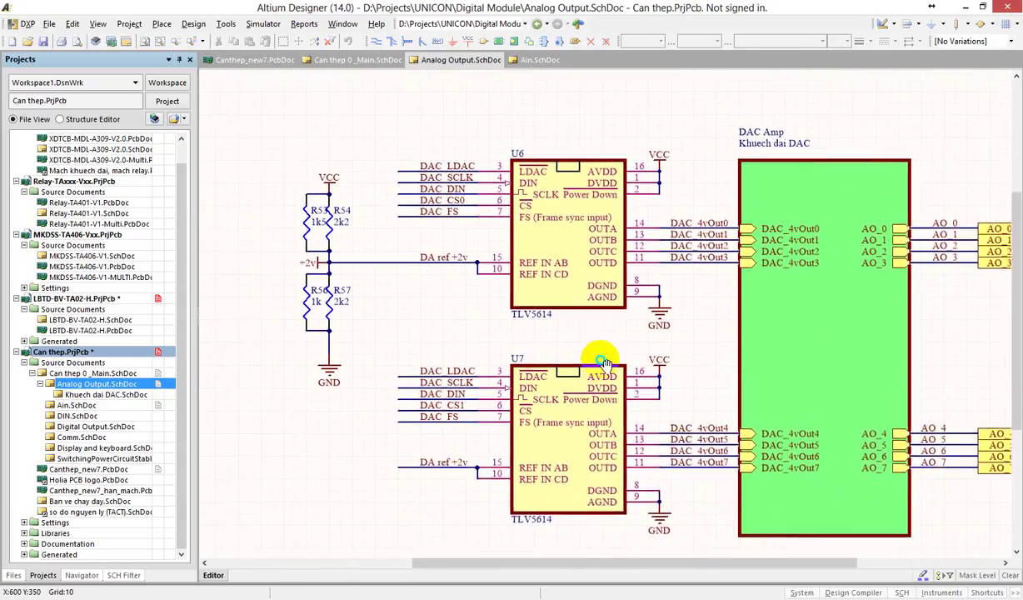
{"action": "right_click_drag", "start_coordinate": [605, 364], "coordinate": [811, 415]}
{"action": "scroll", "coordinate": [521, 312], "scroll_direction": "down", "scroll_amount": 5, "text": "ctrl"}
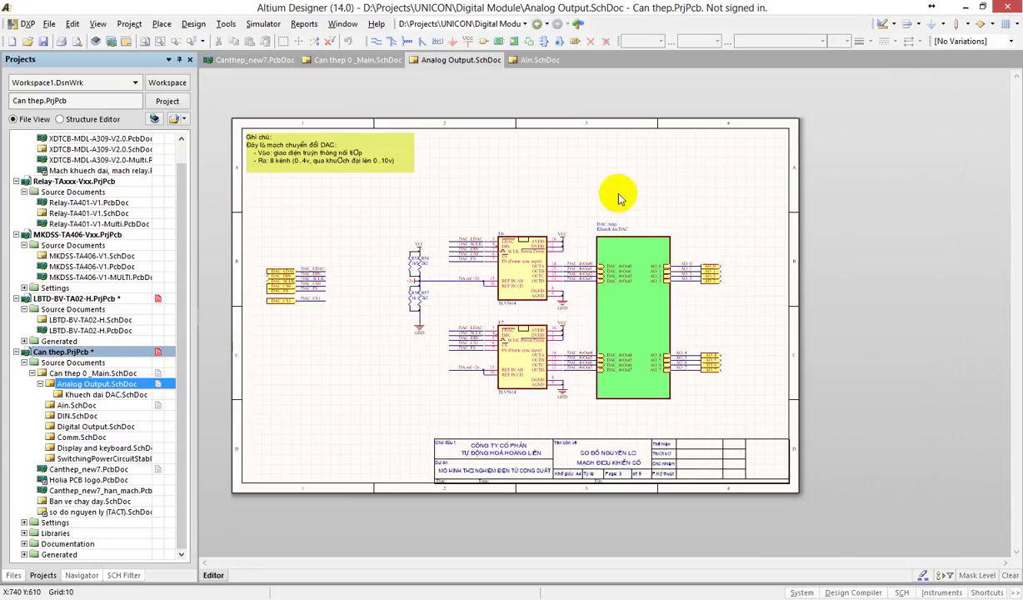
{"action": "scroll", "coordinate": [521, 307], "scroll_direction": "up", "scroll_amount": 3, "text": "ctrl"}
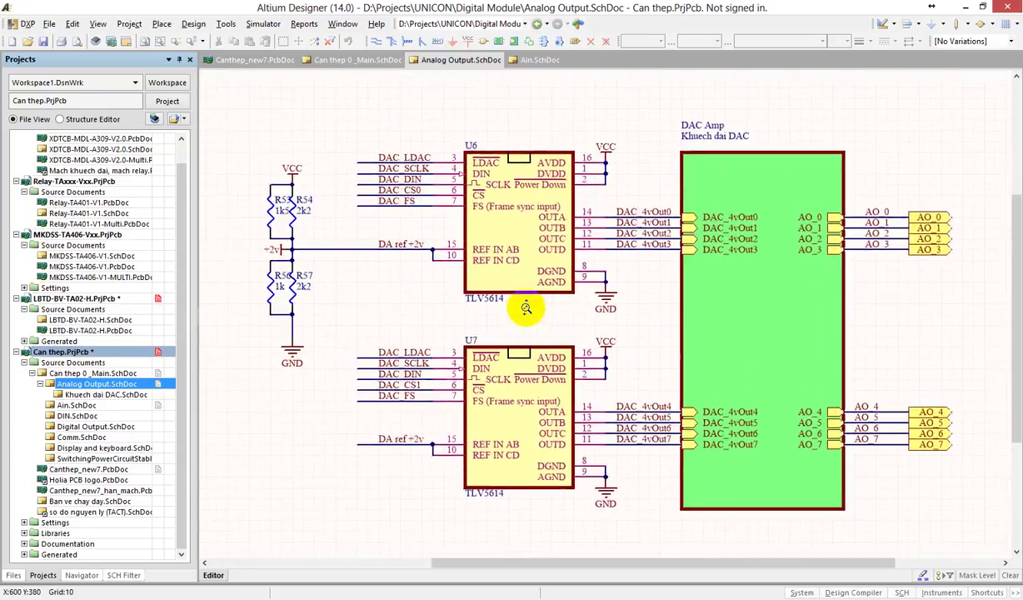
{"action": "scroll", "coordinate": [526, 308], "scroll_direction": "up", "scroll_amount": 2, "text": "ctrl"}
{"action": "scroll", "coordinate": [325, 266], "scroll_direction": "up", "scroll_amount": 2, "text": "ctrl"}
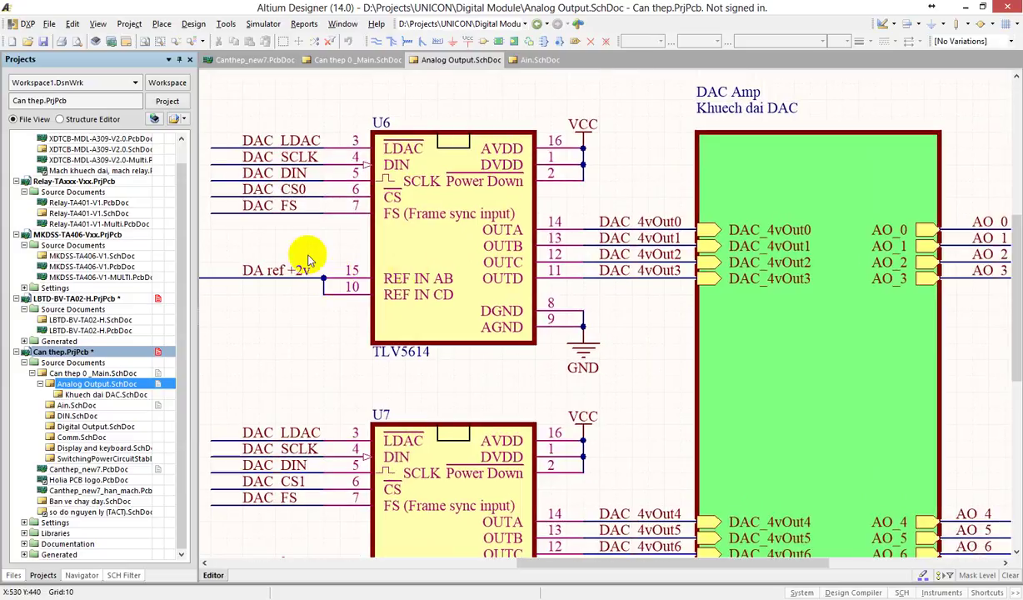
{"action": "scroll", "coordinate": [308, 256], "scroll_direction": "down", "scroll_amount": 5, "text": "ctrl"}
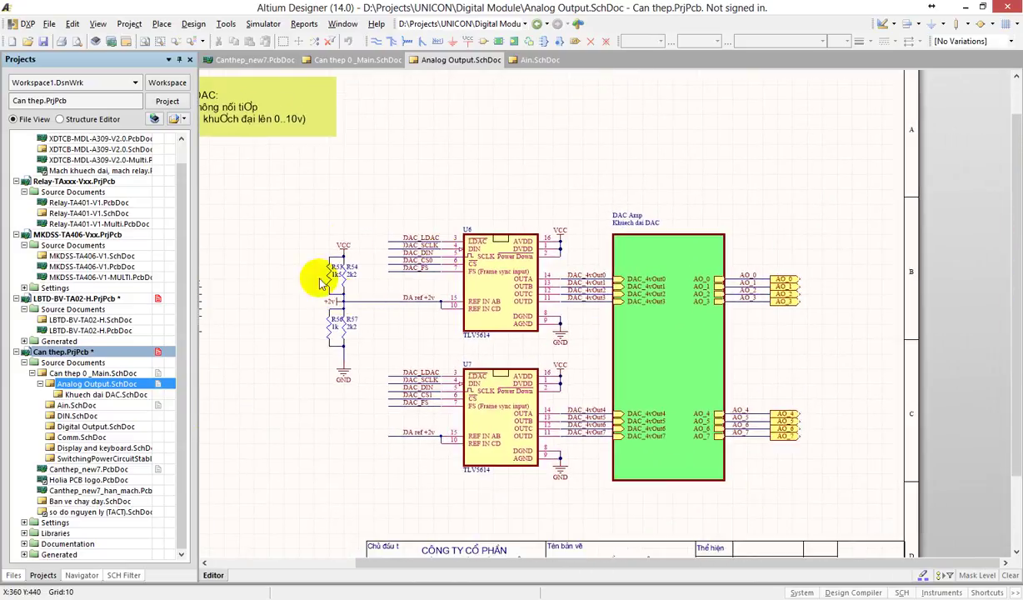
{"action": "right_click_drag", "start_coordinate": [690, 326], "coordinate": [540, 329]}
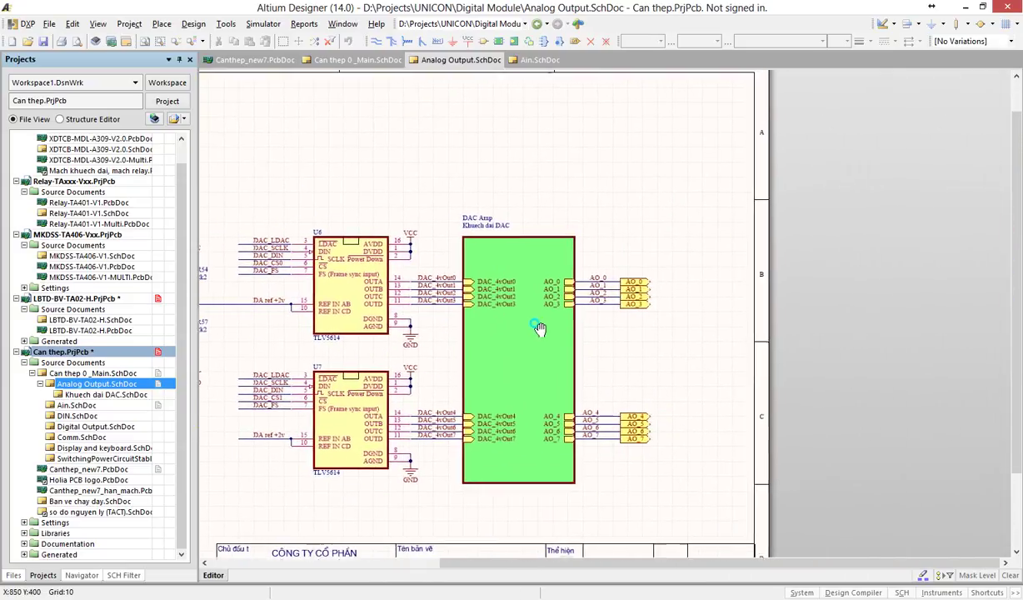
{"action": "scroll", "coordinate": [533, 324], "scroll_direction": "up", "scroll_amount": 3, "text": "ctrl"}
{"action": "scroll", "coordinate": [525, 329], "scroll_direction": "down", "scroll_amount": 2, "text": "ctrl"}
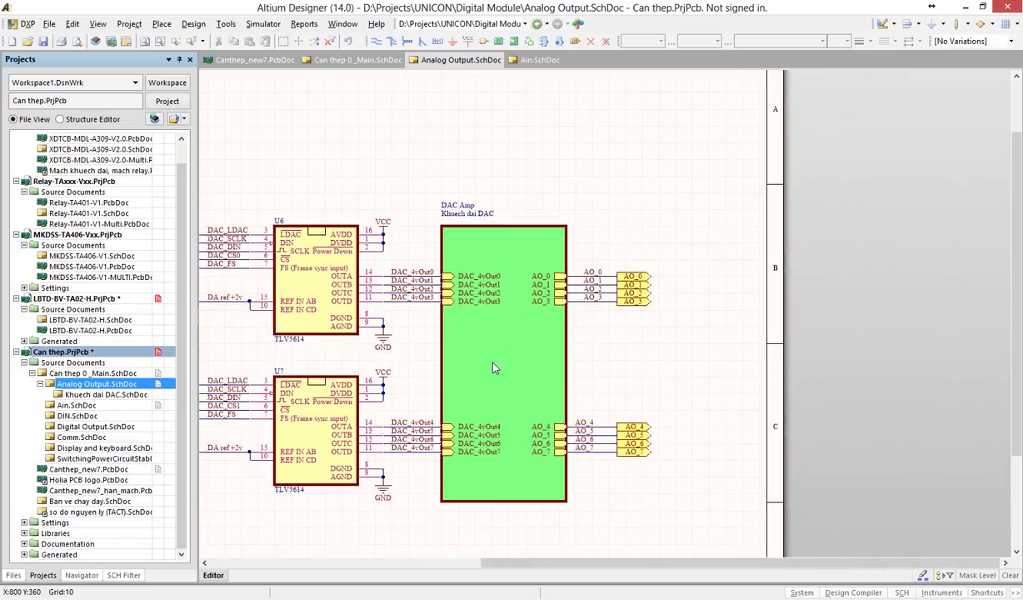
{"action": "scroll", "coordinate": [717, 288], "scroll_direction": "down", "scroll_amount": 4, "text": "ctrl"}
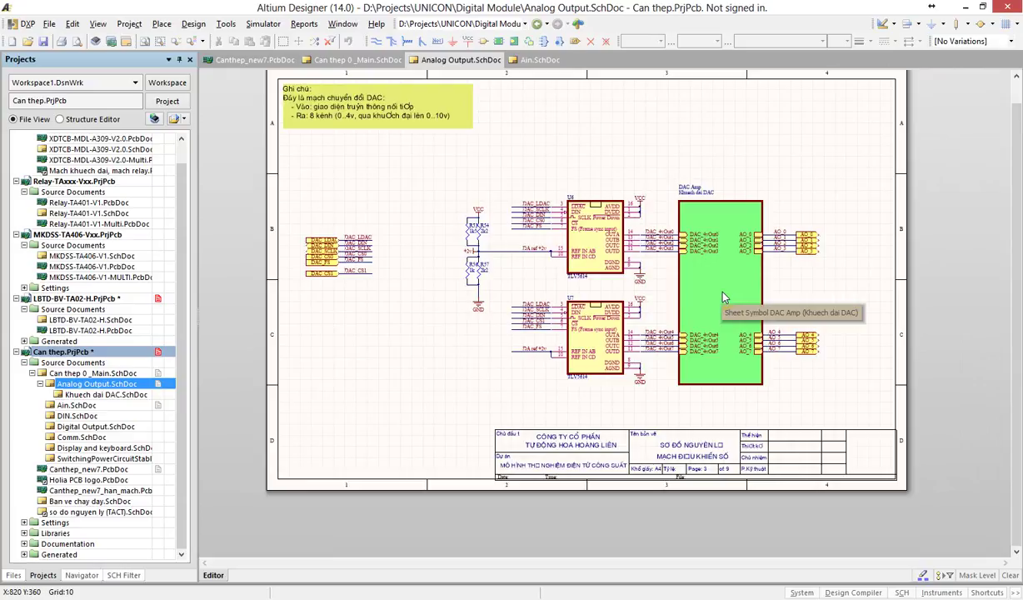
Descend from the DAC Amp block into Khuech dai DAC.SchDoc and view its op-amp amplifier circuits.
{"action": "left_click", "coordinate": [709, 286]}
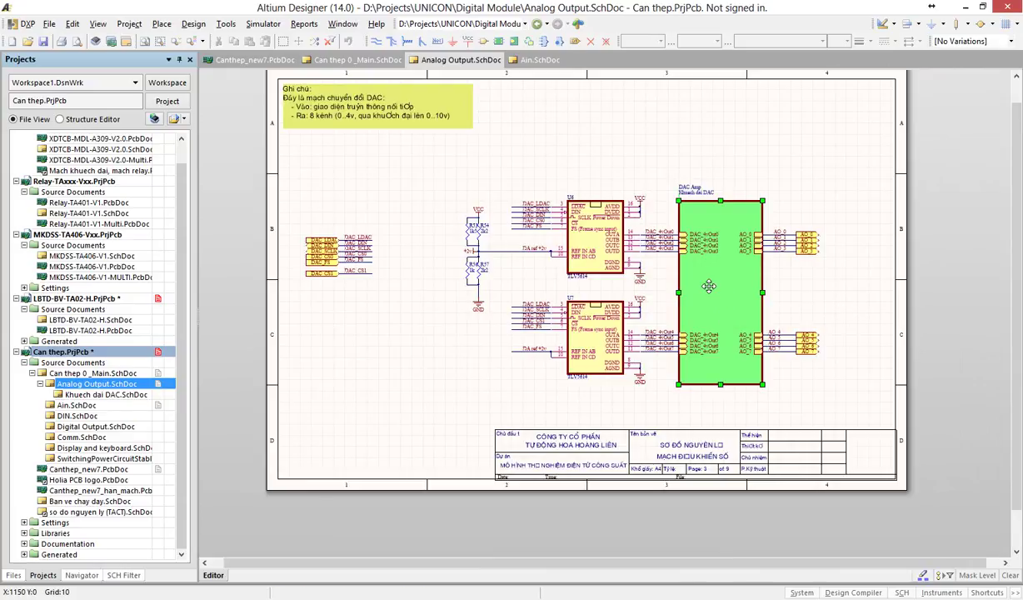
{"action": "double_click", "coordinate": [709, 285], "text": "ctrl"}
{"action": "scroll", "coordinate": [617, 221], "scroll_direction": "up", "scroll_amount": 1, "text": "ctrl"}
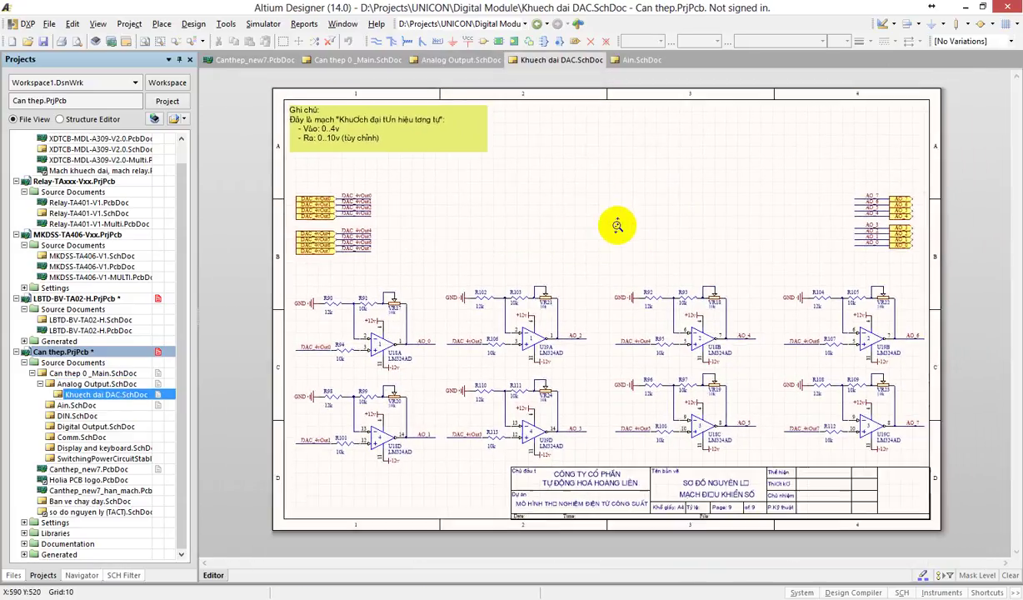
{"action": "scroll", "coordinate": [617, 221], "scroll_direction": "down", "scroll_amount": 2, "text": "ctrl"}
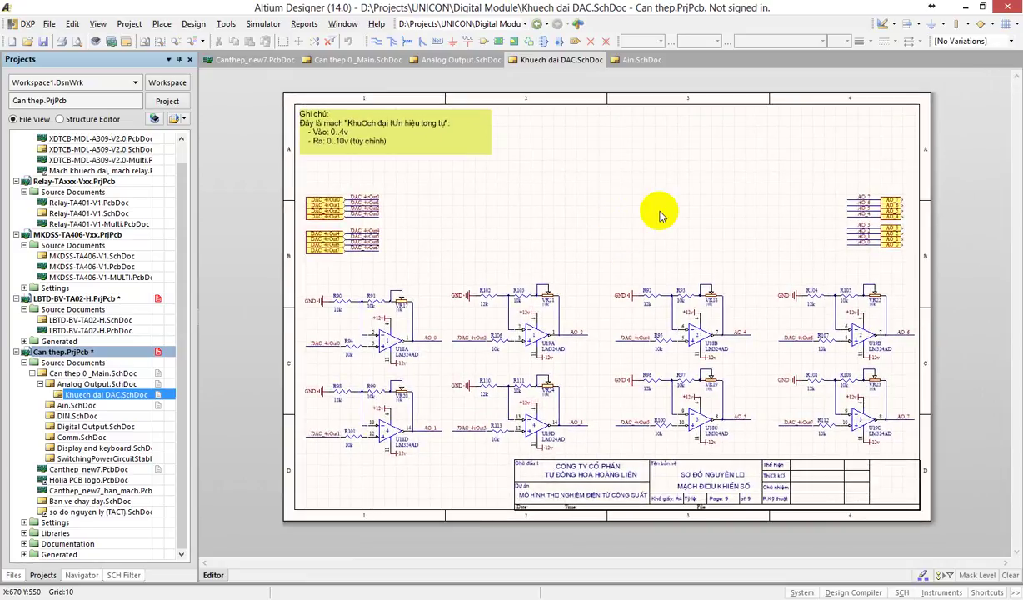
Close Khuech dai DAC.SchDoc, then close Analog Output.SchDoc after checking the DAC_4vOut connections to the DAC Amp block.
{"action": "right_click", "coordinate": [561, 66]}
{"action": "left_click", "coordinate": [569, 72]}
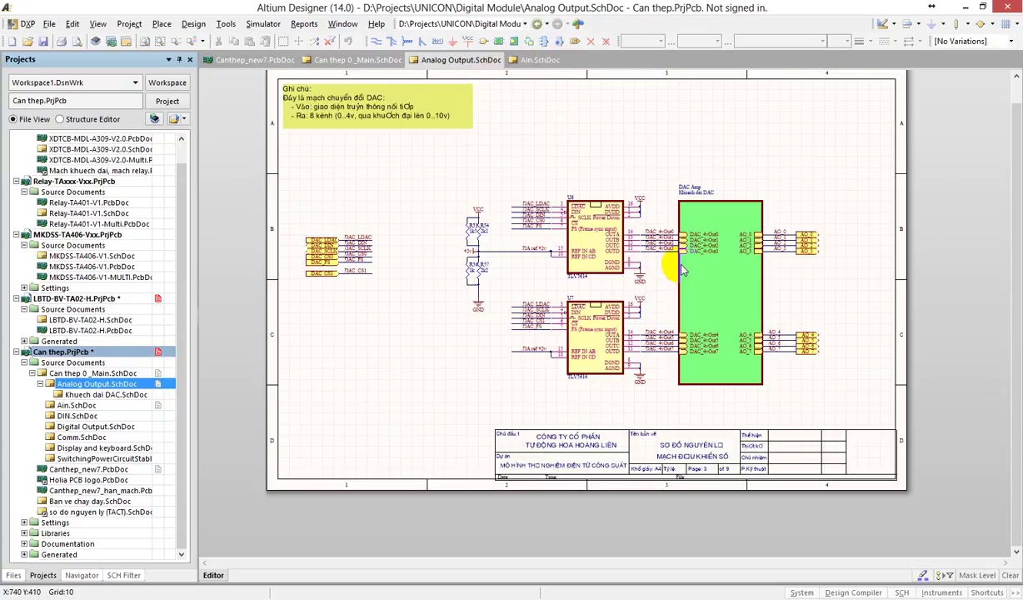
{"action": "scroll", "coordinate": [744, 241], "scroll_direction": "up", "scroll_amount": 6, "text": "ctrl"}
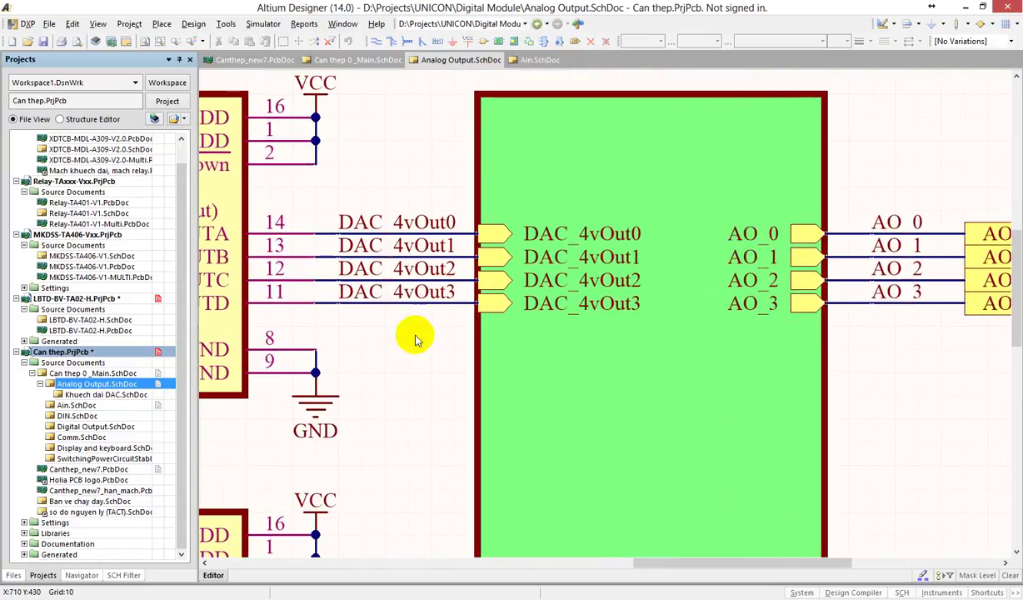
{"action": "scroll", "coordinate": [798, 275], "scroll_direction": "down", "scroll_amount": 6, "text": "ctrl"}
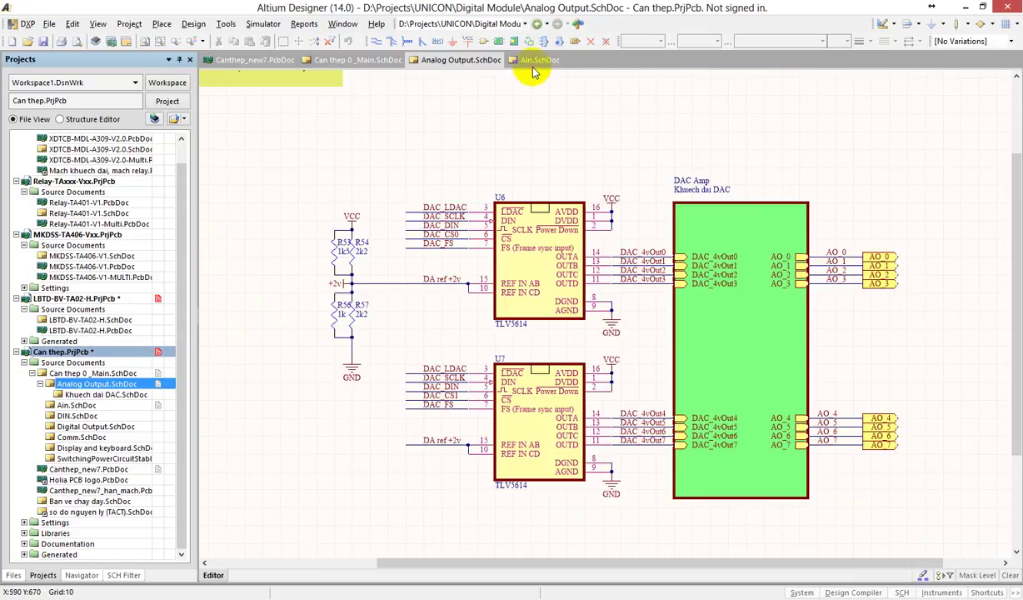
{"action": "right_click", "coordinate": [461, 61]}
{"action": "left_click", "coordinate": [550, 71]}
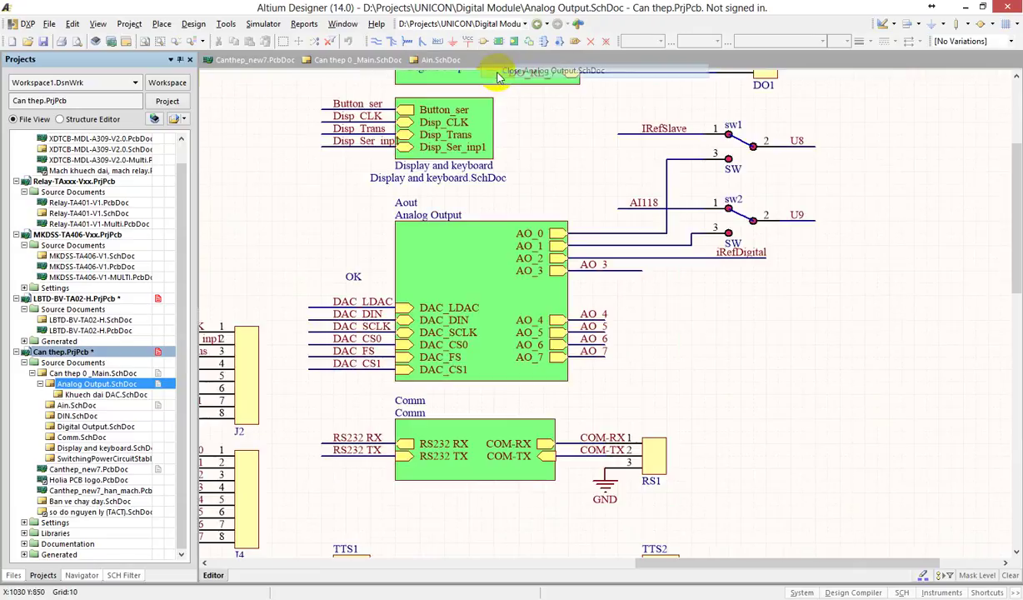
Close the remaining open documents: Ain.SchDoc, Can thep 0 _Main.SchDoc and Canthep_new7.PcbDoc.
{"action": "left_click", "coordinate": [421, 61]}
{"action": "right_click", "coordinate": [423, 61]}
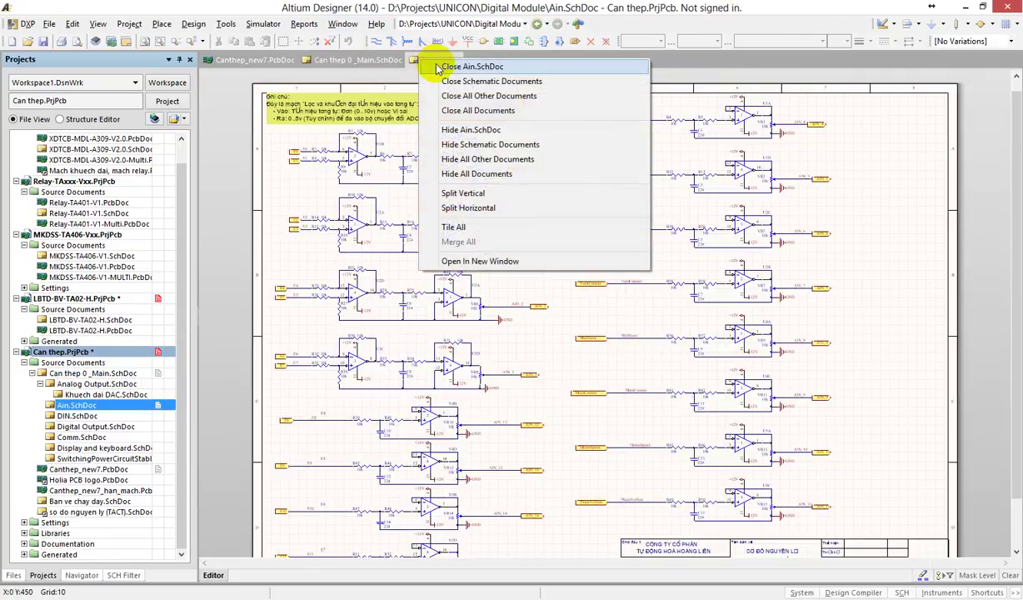
{"action": "left_click", "coordinate": [442, 66]}
{"action": "right_click", "coordinate": [371, 66]}
{"action": "left_click", "coordinate": [400, 73]}
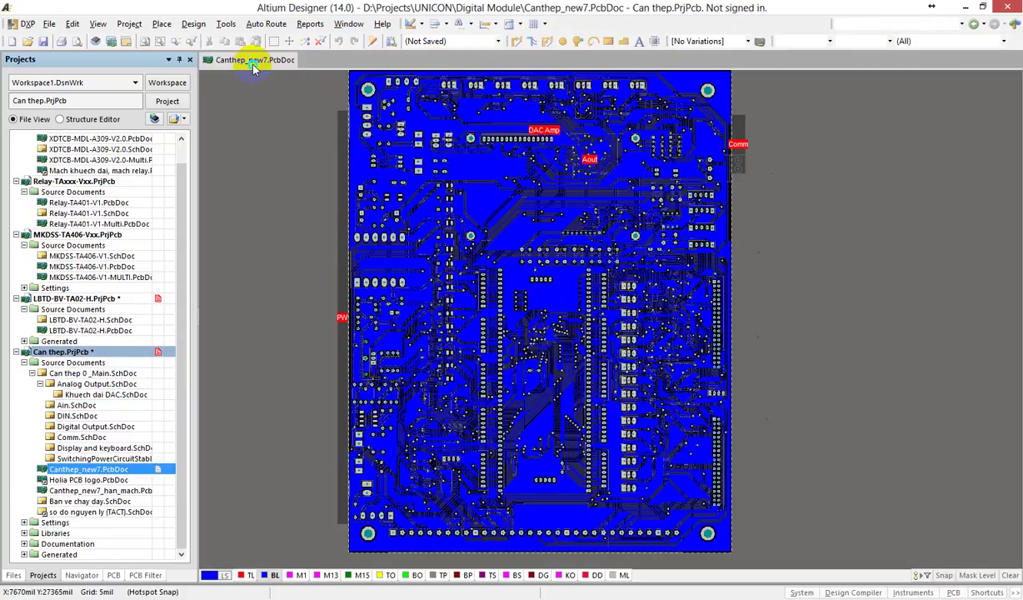
{"action": "right_click", "coordinate": [252, 60]}
{"action": "left_click", "coordinate": [271, 74]}
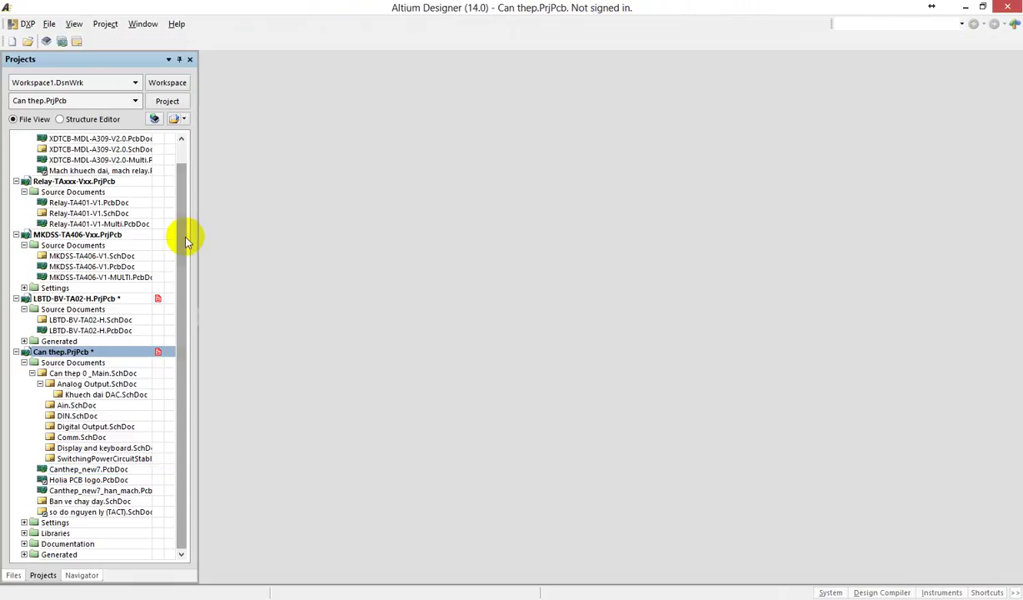
Create a new blank PCB project in the current workspace.
{"action": "left_click_drag", "start_coordinate": [180, 268], "coordinate": [190, 188]}
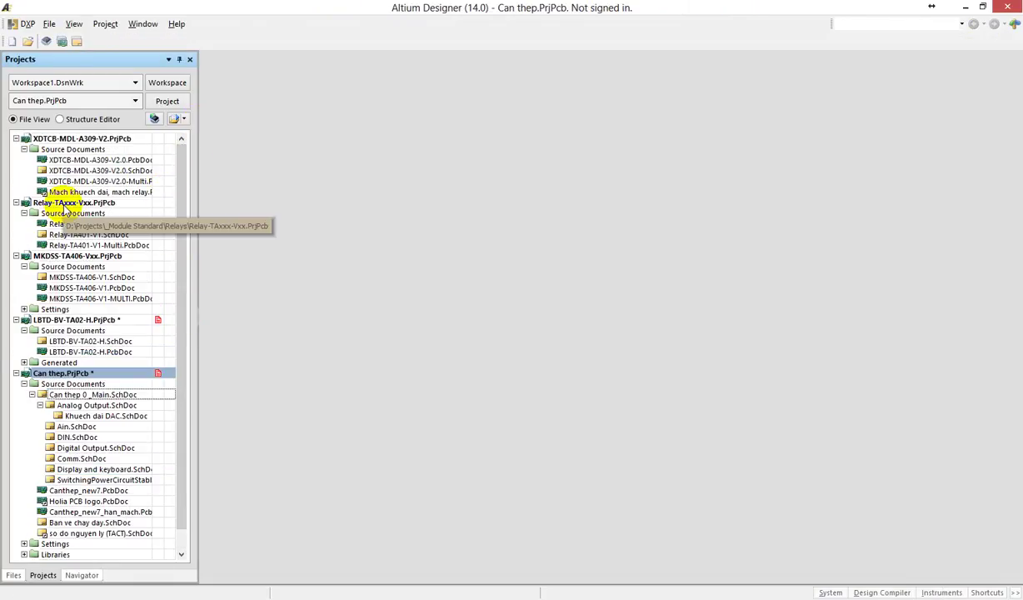
{"action": "left_click", "coordinate": [50, 24]}
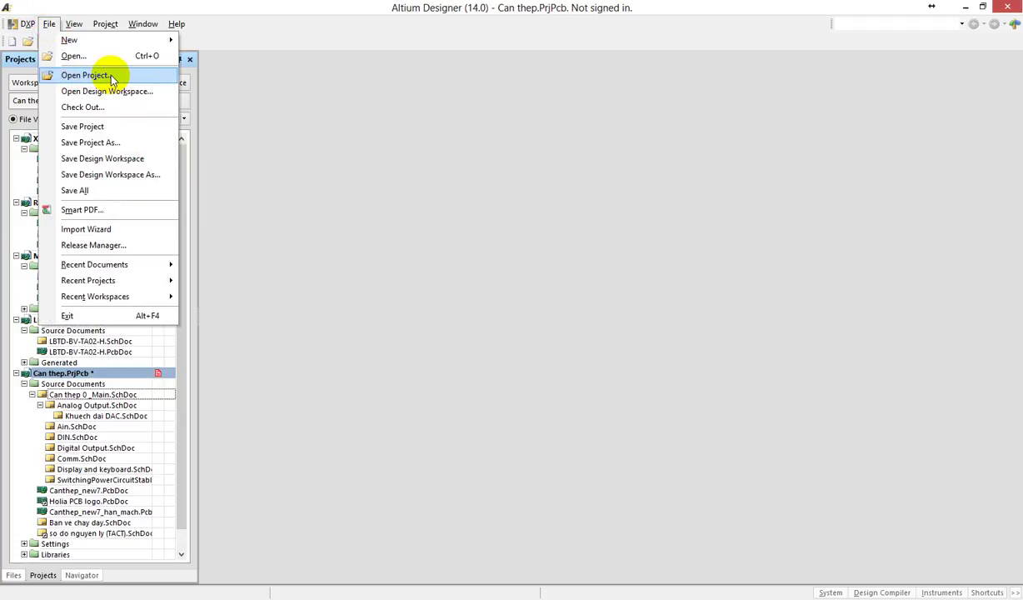
{"action": "mouse_move", "coordinate": [110, 40]}
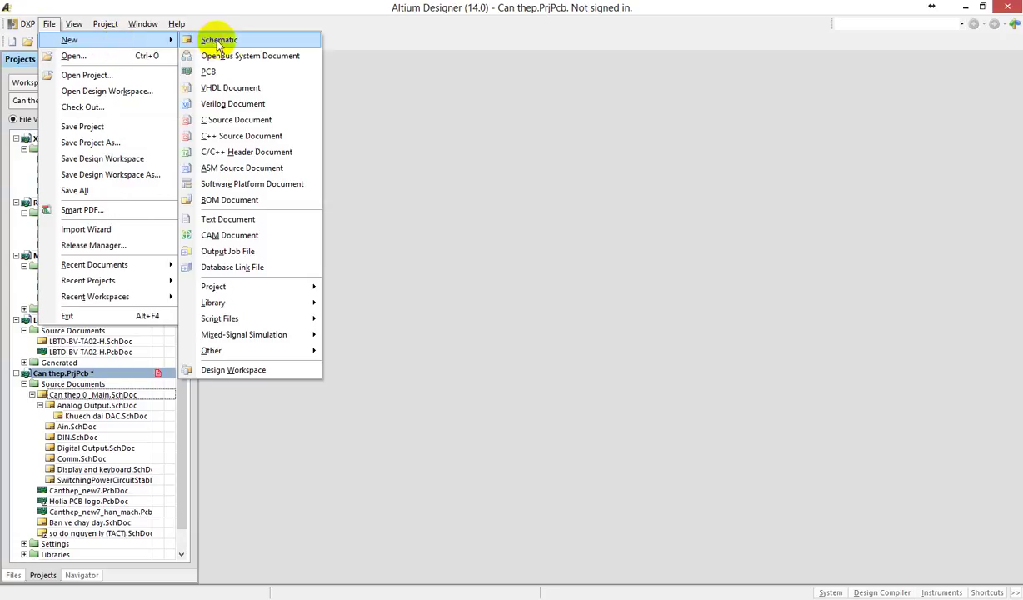
{"action": "mouse_move", "coordinate": [259, 286]}
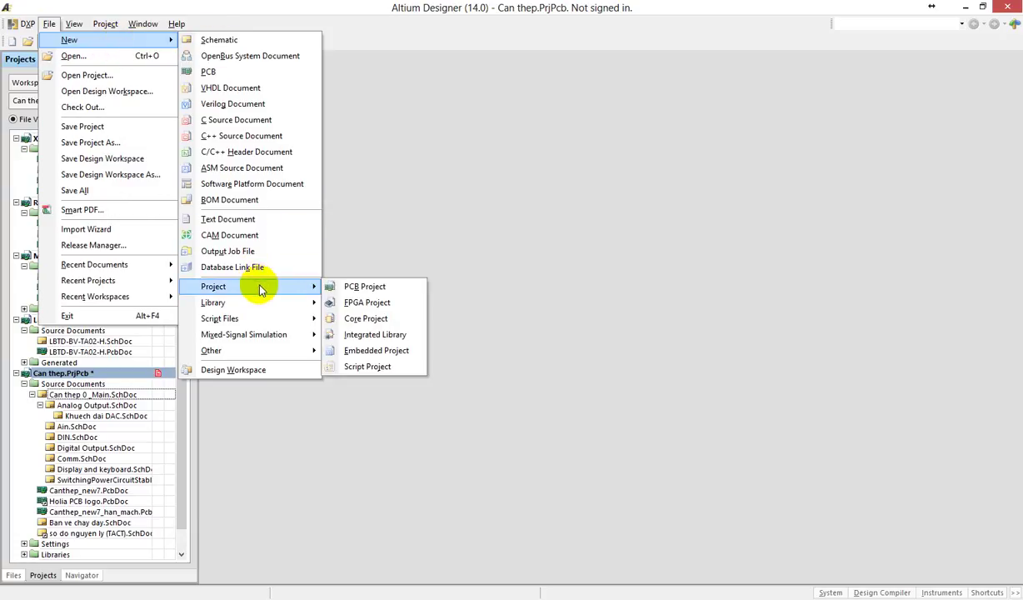
{"action": "left_click", "coordinate": [407, 288]}
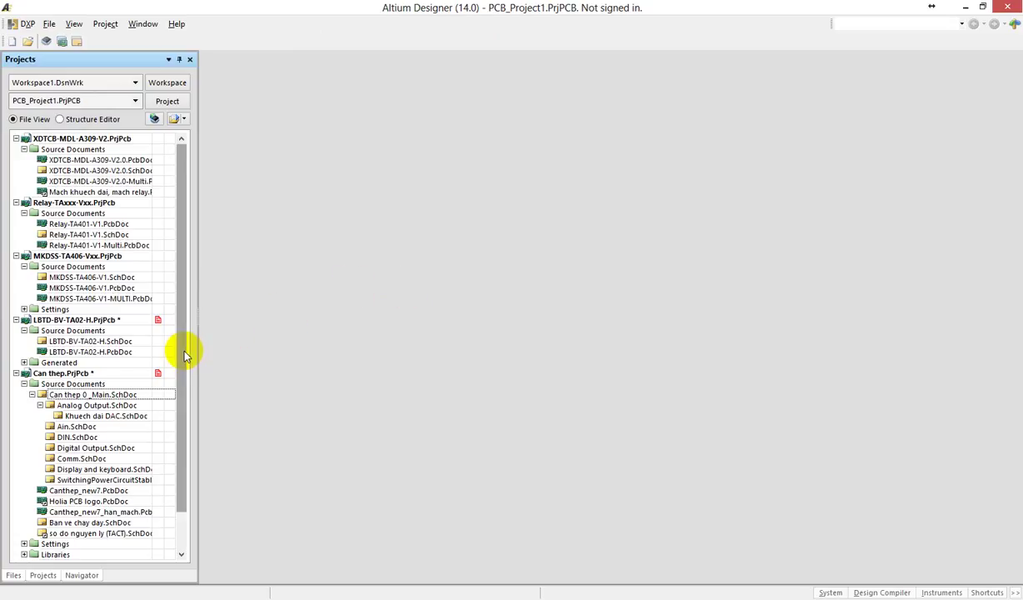
Close the XDTCB-MDL-A309-V2.PrjPcb and Relay-TAxxx-Vxx.PrjPcb projects in the workspace.
{"action": "left_click_drag", "start_coordinate": [183, 353], "coordinate": [103, 202]}
{"action": "right_click", "coordinate": [48, 140]}
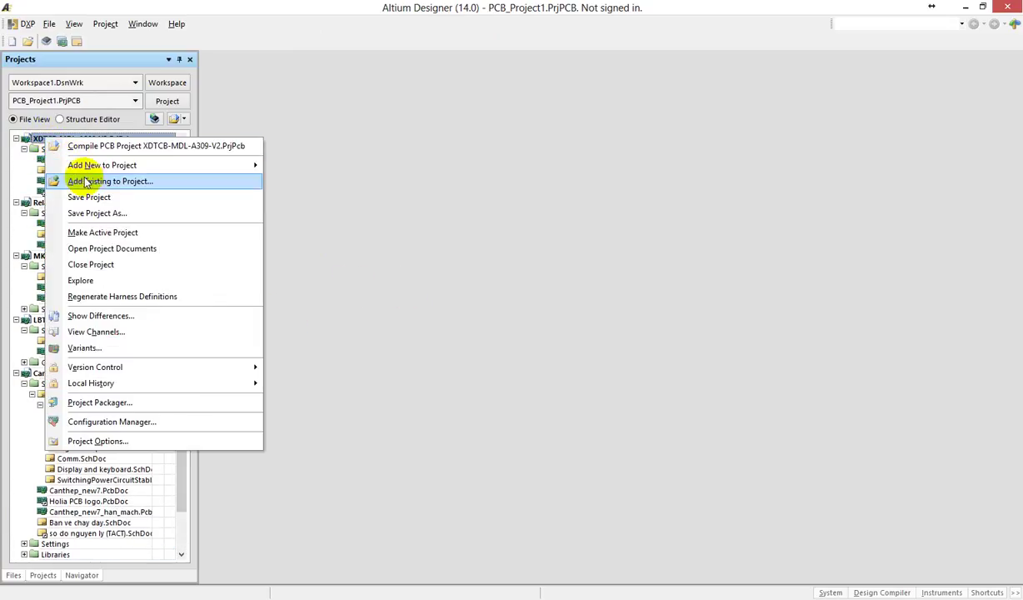
{"action": "left_click", "coordinate": [98, 264]}
{"action": "right_click", "coordinate": [60, 138]}
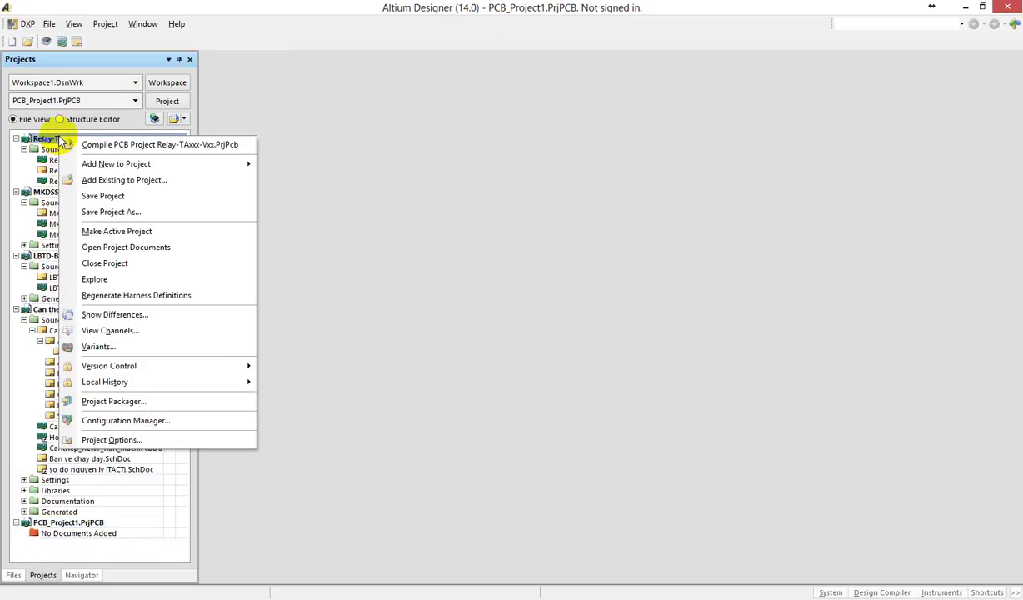
{"action": "left_click", "coordinate": [104, 263]}
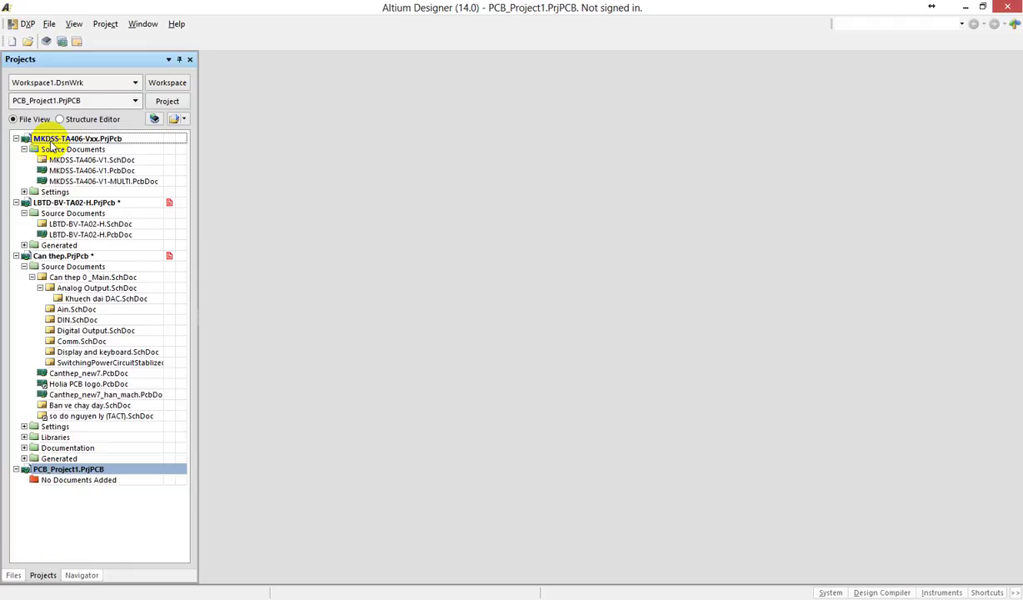
Close the MKDSS-TA406-Vxx.PrjPcb project and the LBTD-BV-TA02-H.PrjPcb project, discarding the latter's unsaved changes.
{"action": "right_click", "coordinate": [50, 139]}
{"action": "left_click", "coordinate": [109, 269]}
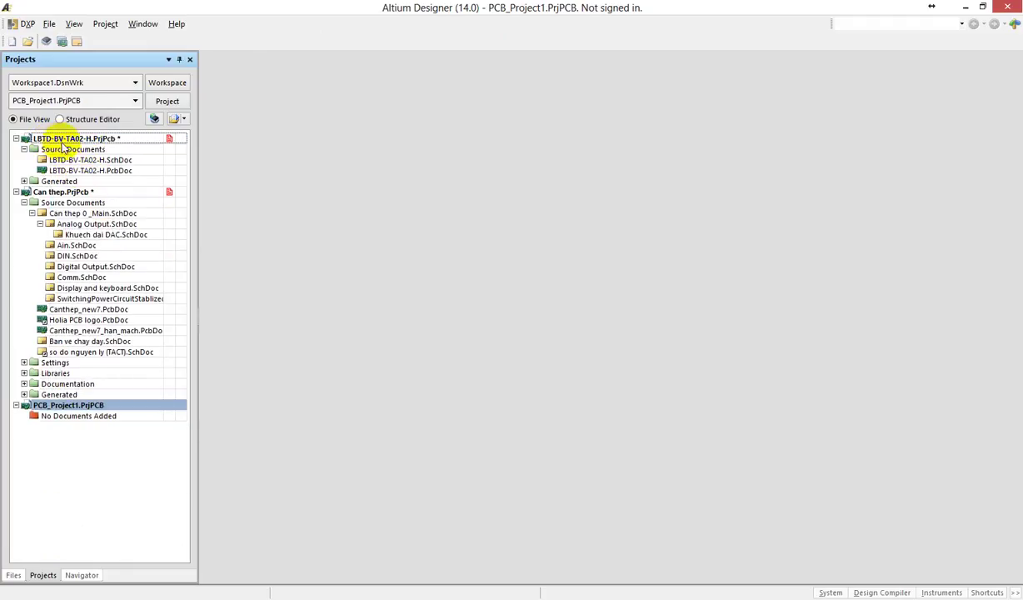
{"action": "right_click", "coordinate": [65, 140]}
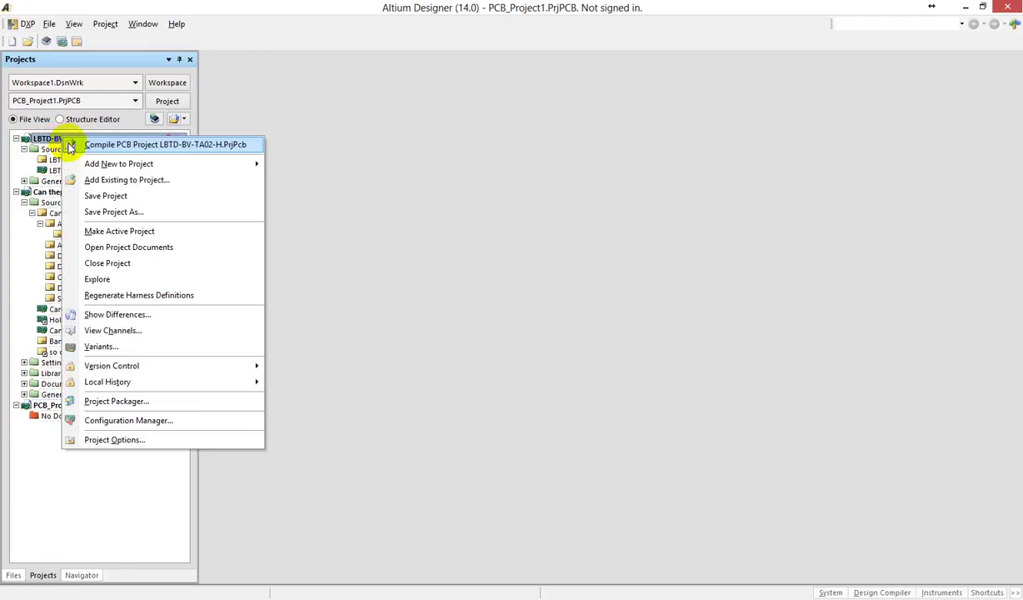
{"action": "left_click", "coordinate": [107, 262]}
{"action": "left_click", "coordinate": [553, 324]}
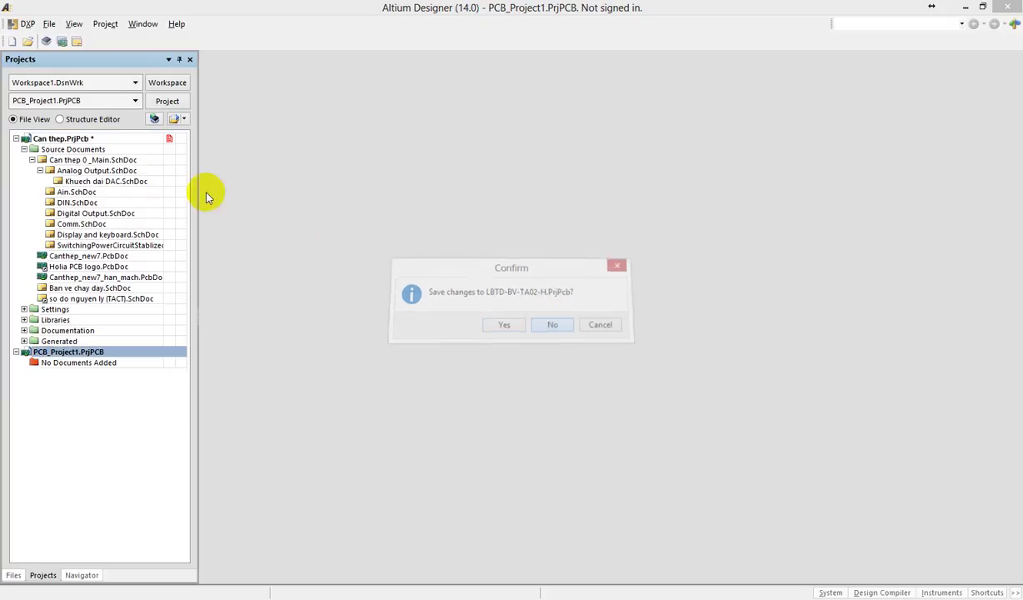
Close the Can thep.PrjPcb project and discard its unsaved changes.
{"action": "right_click", "coordinate": [63, 140]}
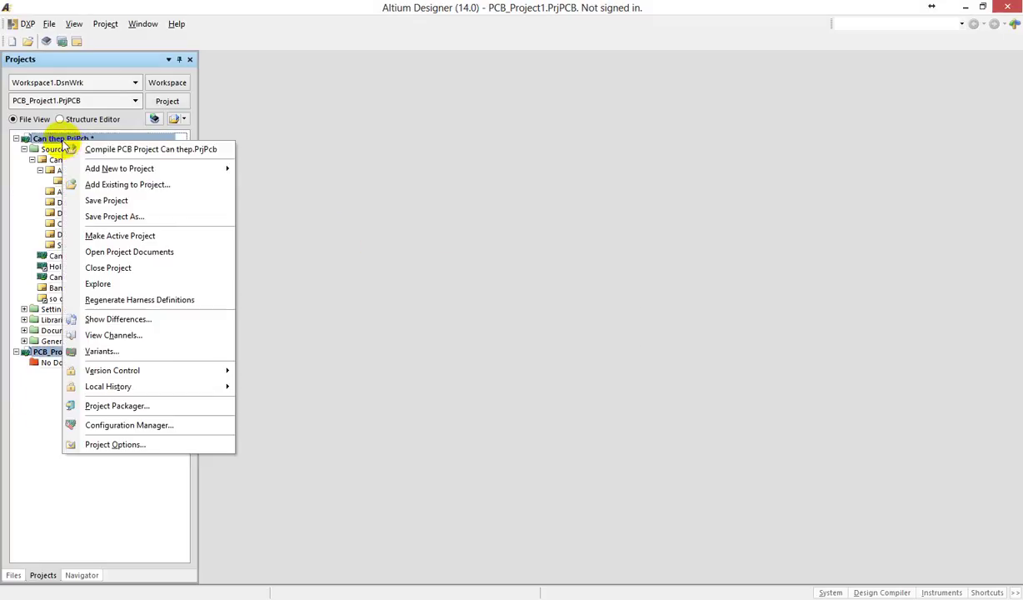
{"action": "left_click", "coordinate": [108, 268]}
{"action": "left_click", "coordinate": [550, 324]}
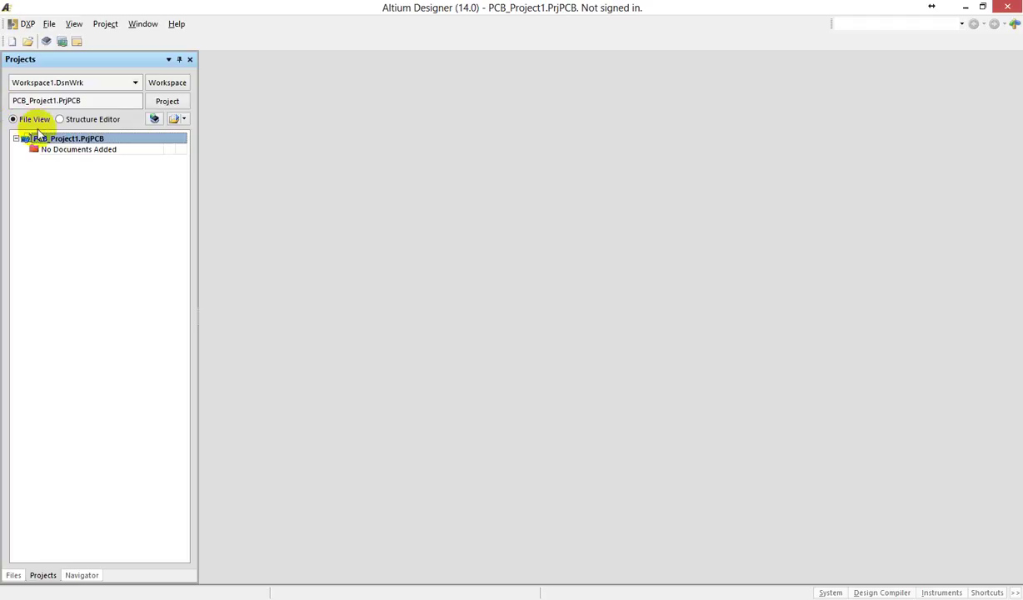
Add a new schematic sheet to PCB_Project1.PrjPCB.
{"action": "right_click", "coordinate": [59, 143]}
{"action": "mouse_move", "coordinate": [108, 170]}
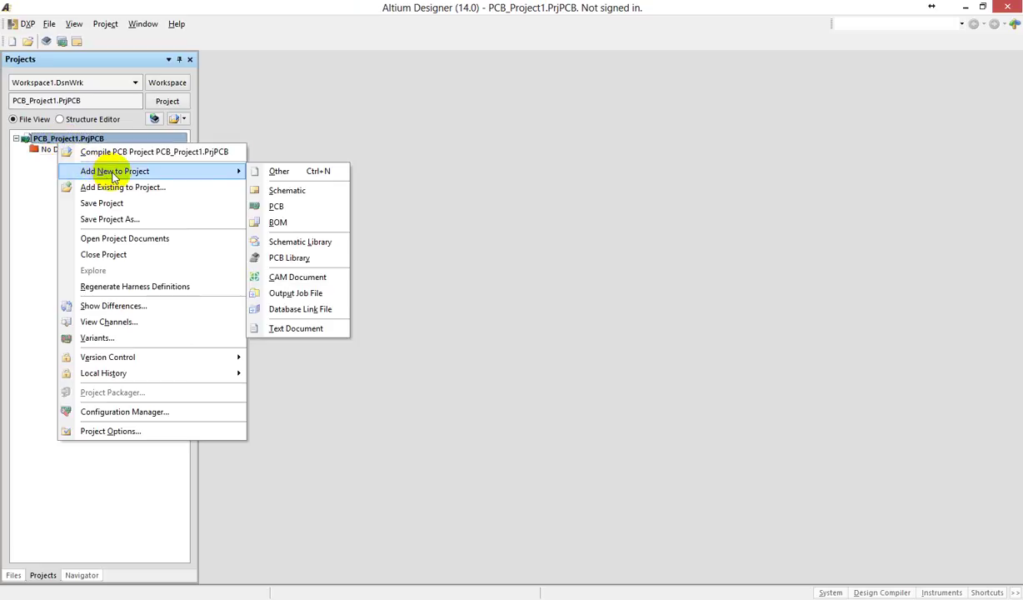
{"action": "left_click", "coordinate": [291, 198]}
{"action": "scroll", "coordinate": [364, 179], "scroll_direction": "down", "scroll_amount": 1, "text": "ctrl"}
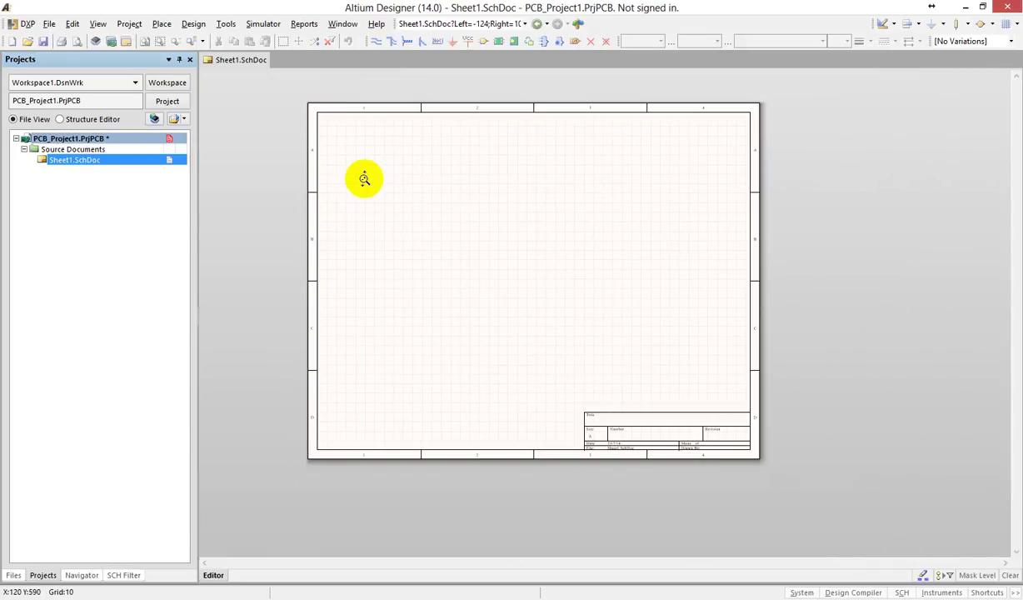
{"action": "scroll", "coordinate": [329, 153], "scroll_direction": "up", "scroll_amount": 1, "text": "ctrl"}
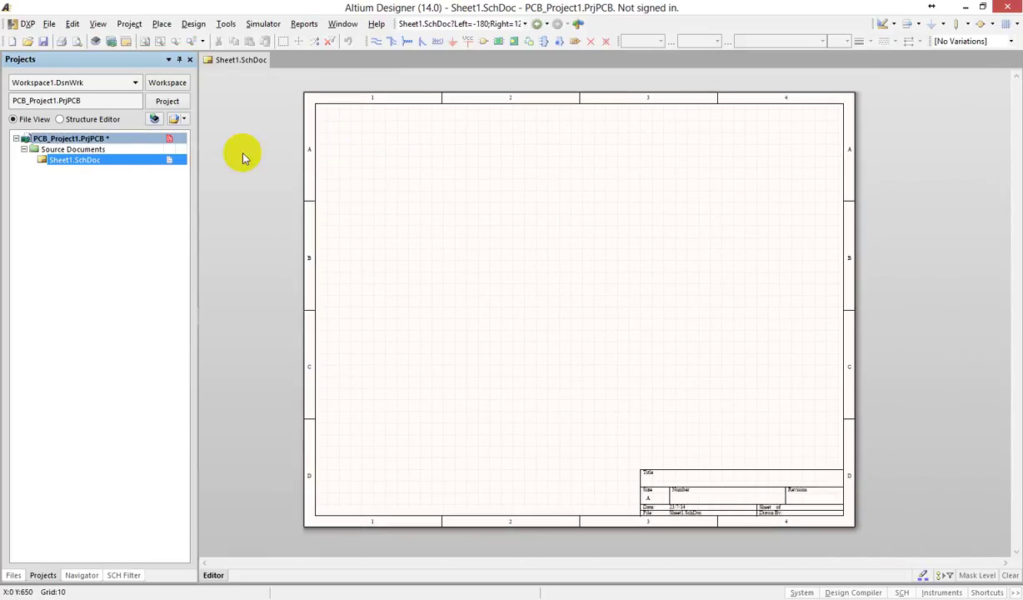
Add a new PCB document to PCB_Project1.PrjPCB and return to the Sheet1.SchDoc schematic.
{"action": "right_click", "coordinate": [102, 138]}
{"action": "mouse_move", "coordinate": [215, 170]}
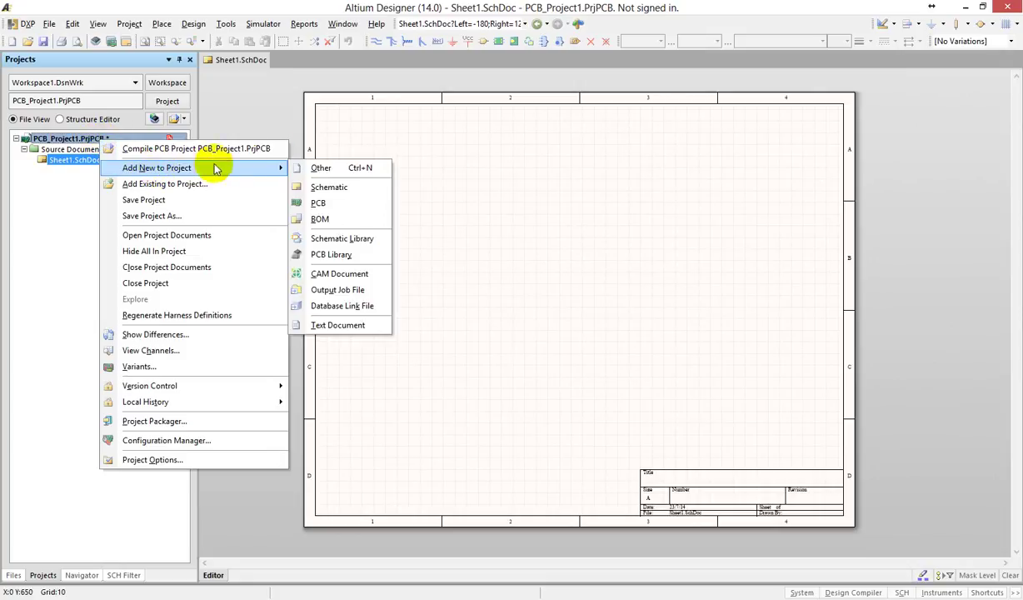
{"action": "left_click", "coordinate": [318, 204]}
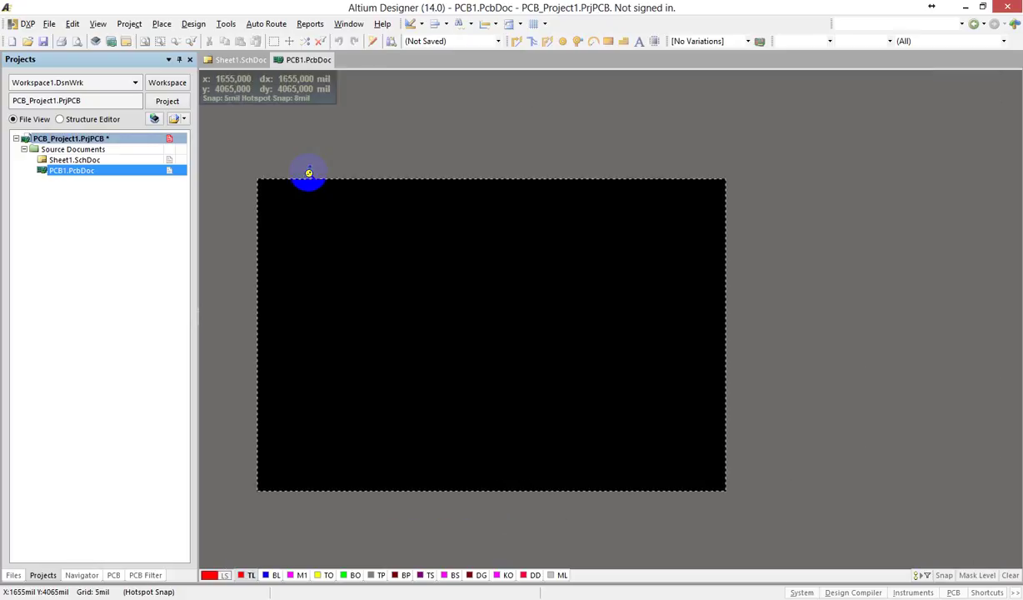
{"action": "double_click", "coordinate": [112, 160]}
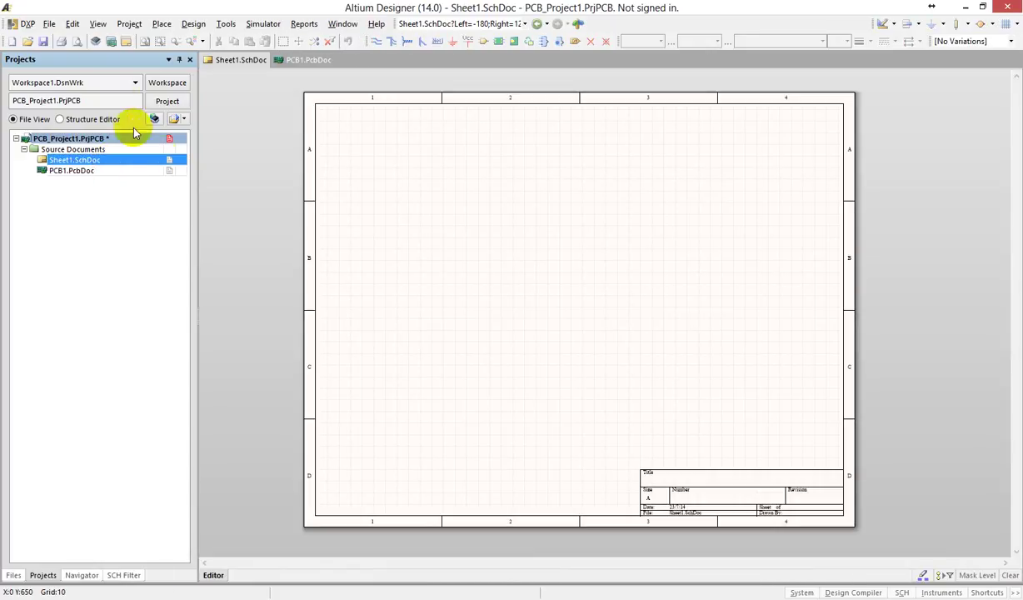
Start saving all documents and browse to the AD01 folder inside PICAT class on drive D as the PCB file's location.
{"action": "left_click", "coordinate": [50, 25]}
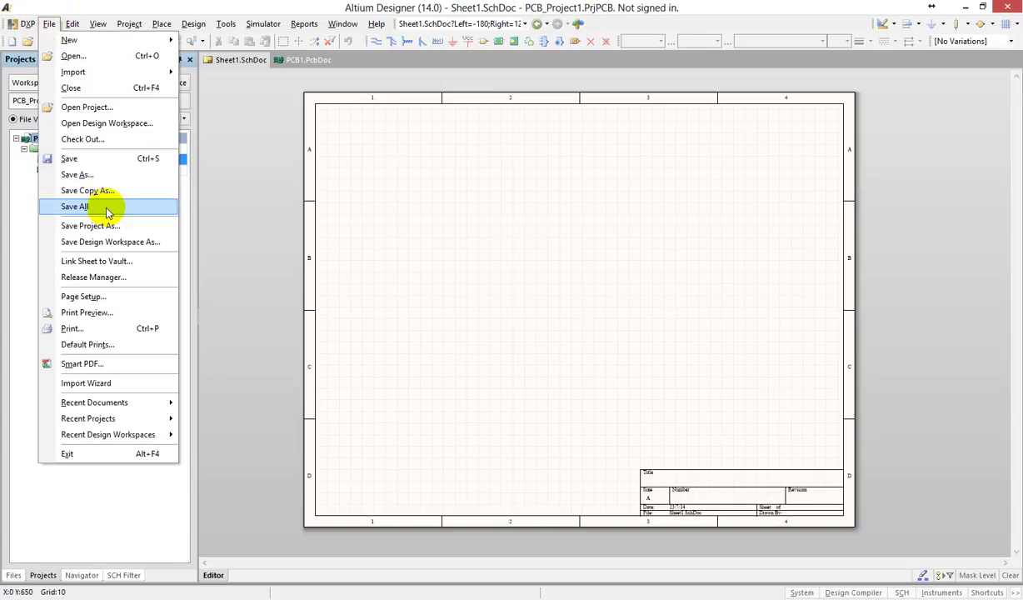
{"action": "mouse_move", "coordinate": [50, 40]}
{"action": "left_click", "coordinate": [112, 208]}
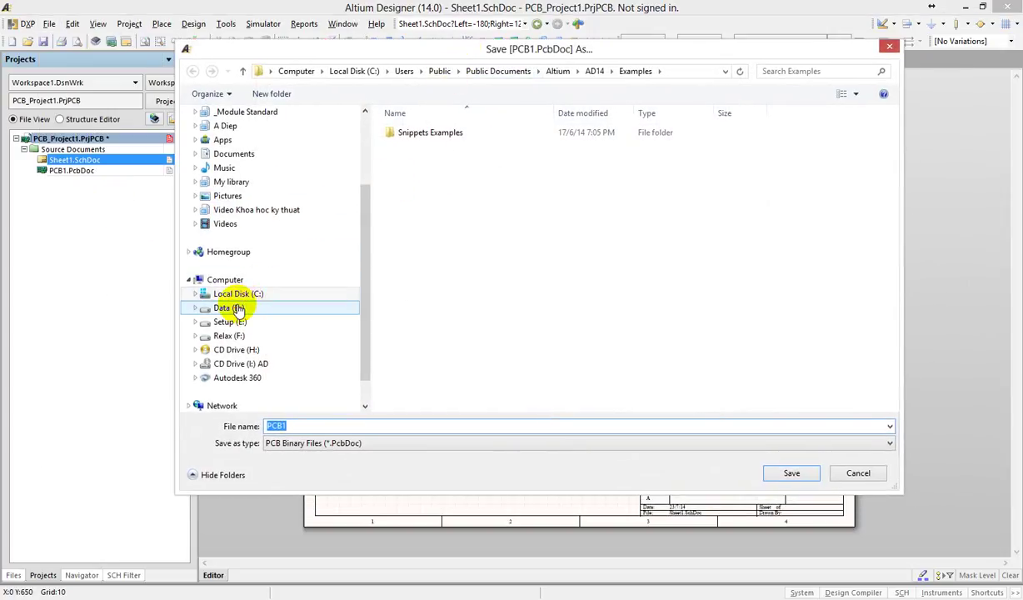
{"action": "left_click", "coordinate": [239, 309]}
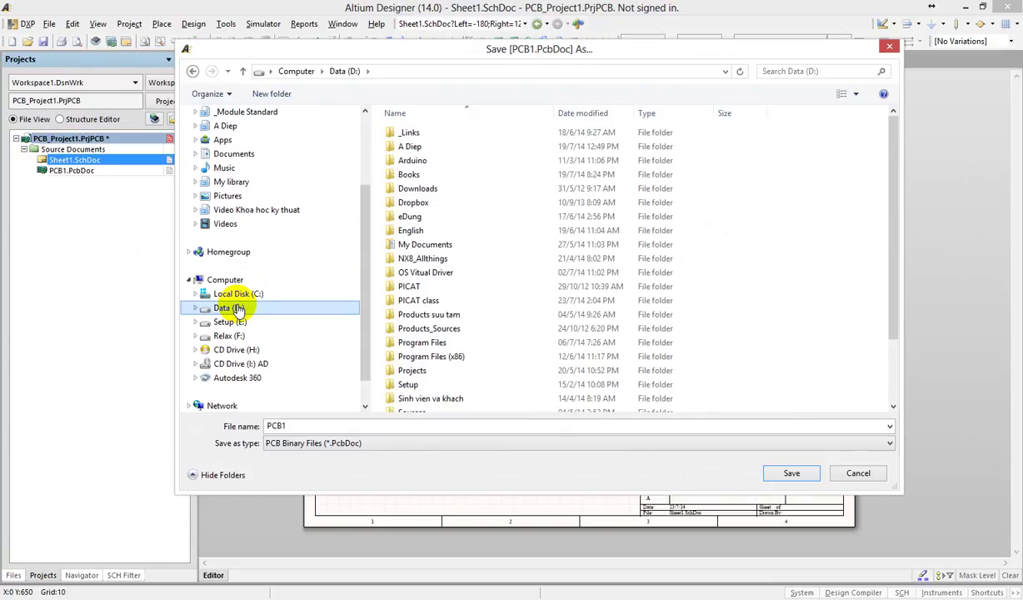
{"action": "left_click", "coordinate": [287, 95]}
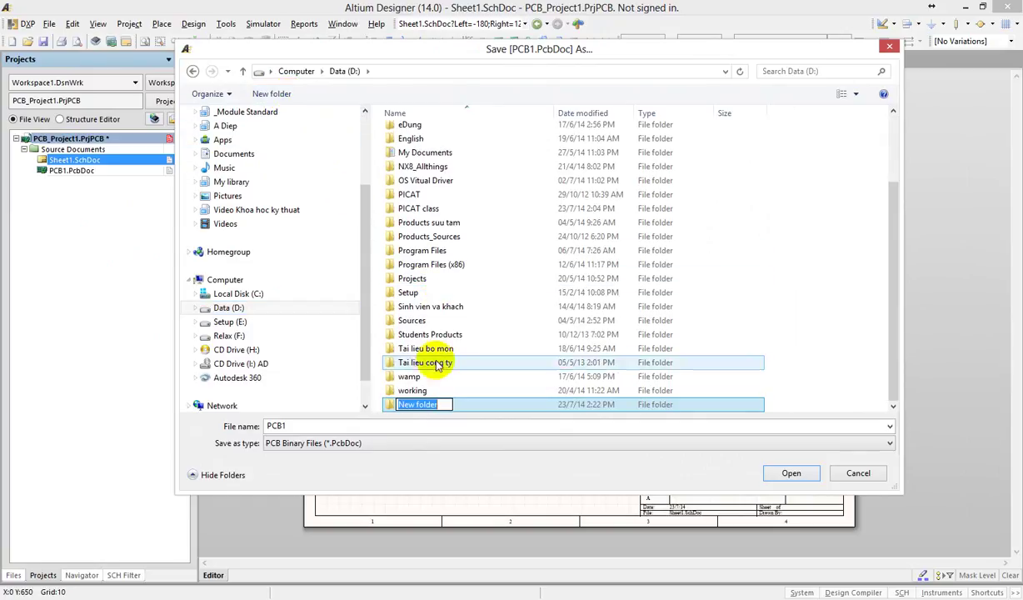
{"action": "left_click", "coordinate": [406, 406]}
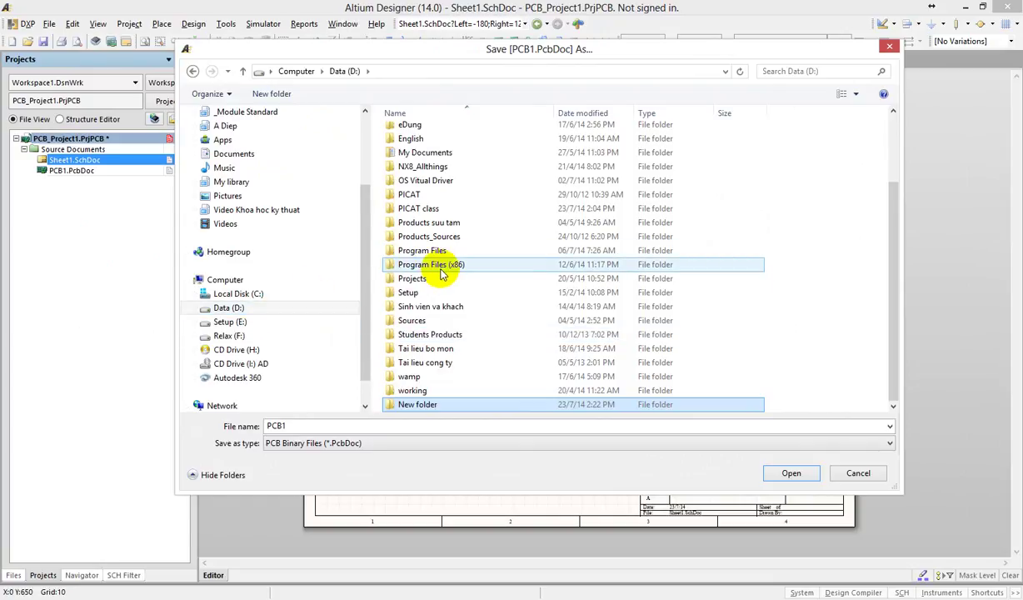
{"action": "double_click", "coordinate": [412, 209]}
{"action": "double_click", "coordinate": [386, 133]}
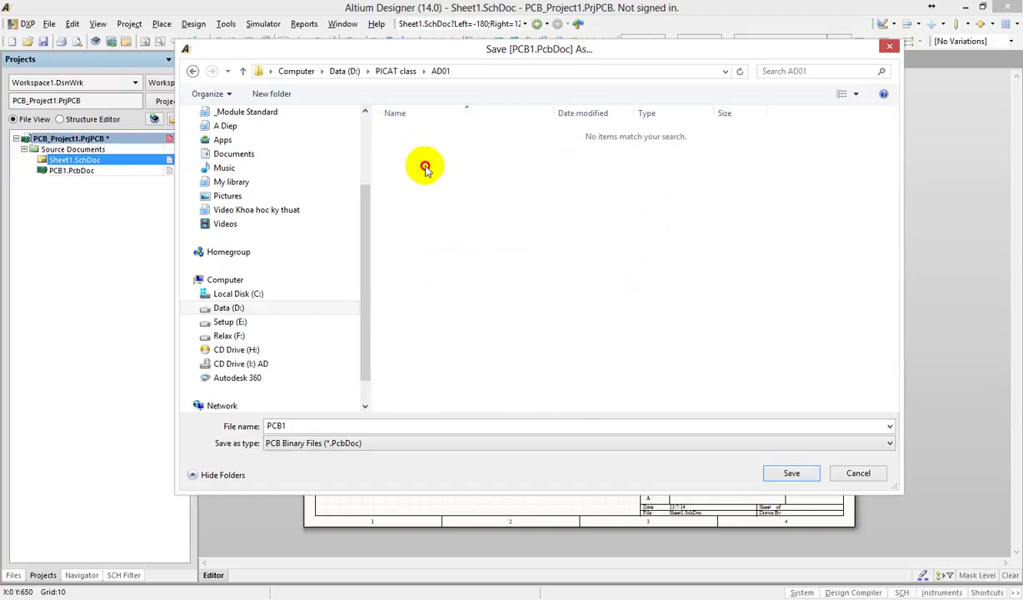
Create a folder named Power5v inside AD01 and open it as the save location.
{"action": "left_click", "coordinate": [289, 96]}
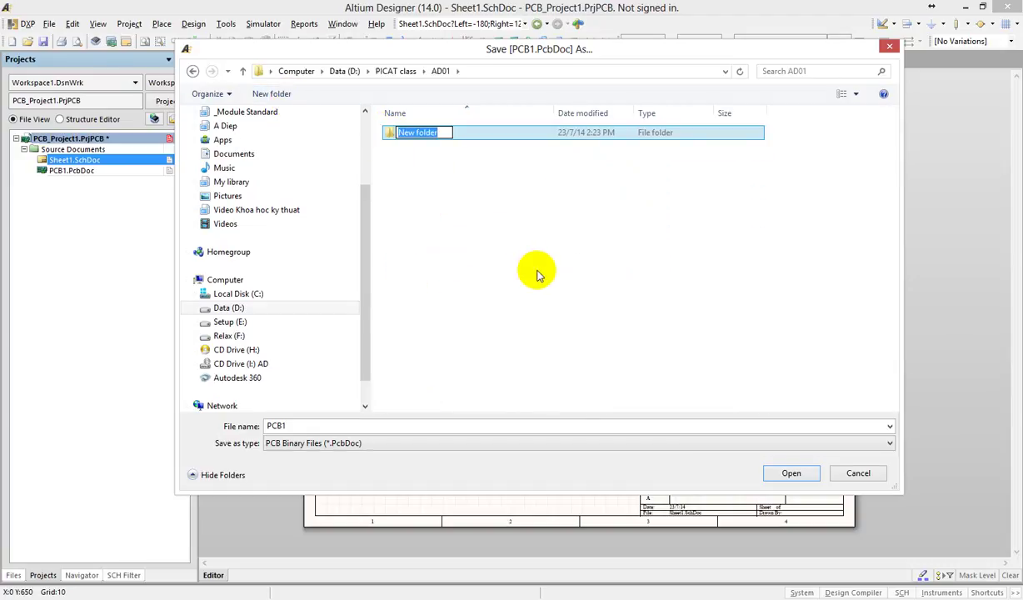
{"action": "type", "text": "Poe"}
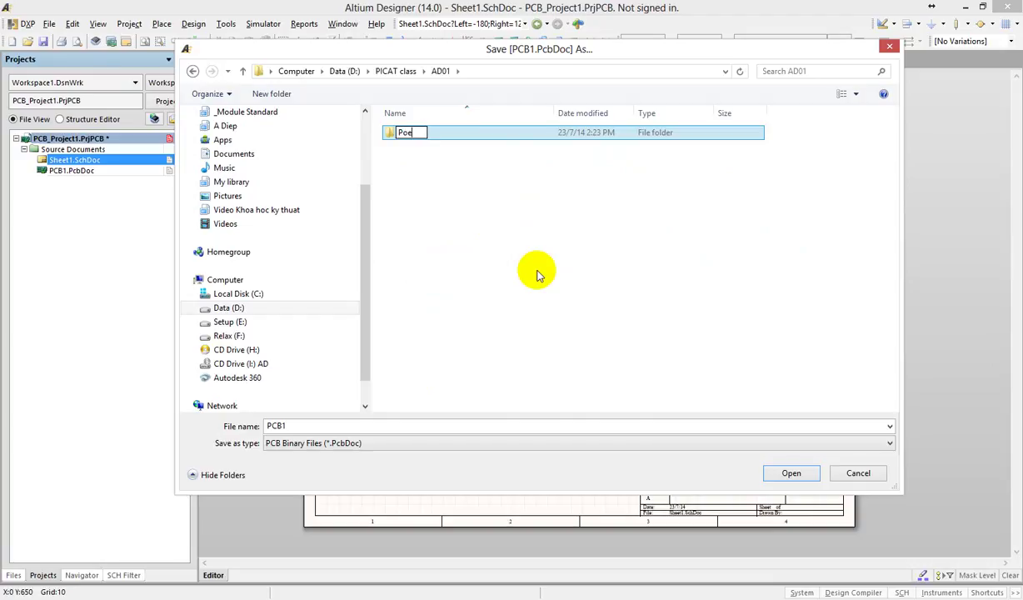
{"action": "type", "text": "r"}
{"action": "key", "text": "BackSpace"}
{"action": "key", "text": "BackSpace"}
{"action": "type", "text": "wer5v"}
{"action": "key", "text": "Return"}
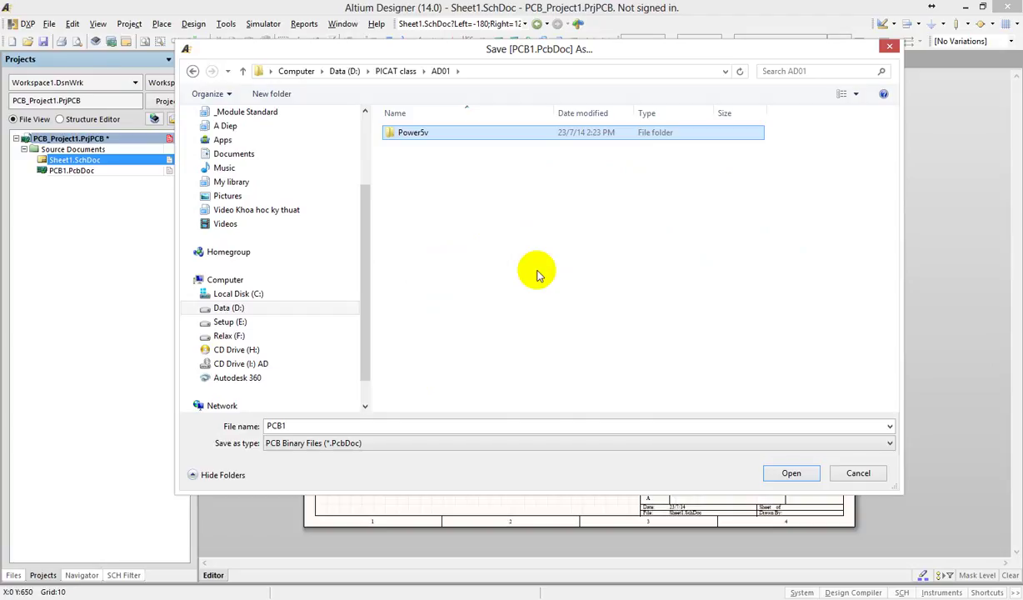
{"action": "key", "text": "Return"}
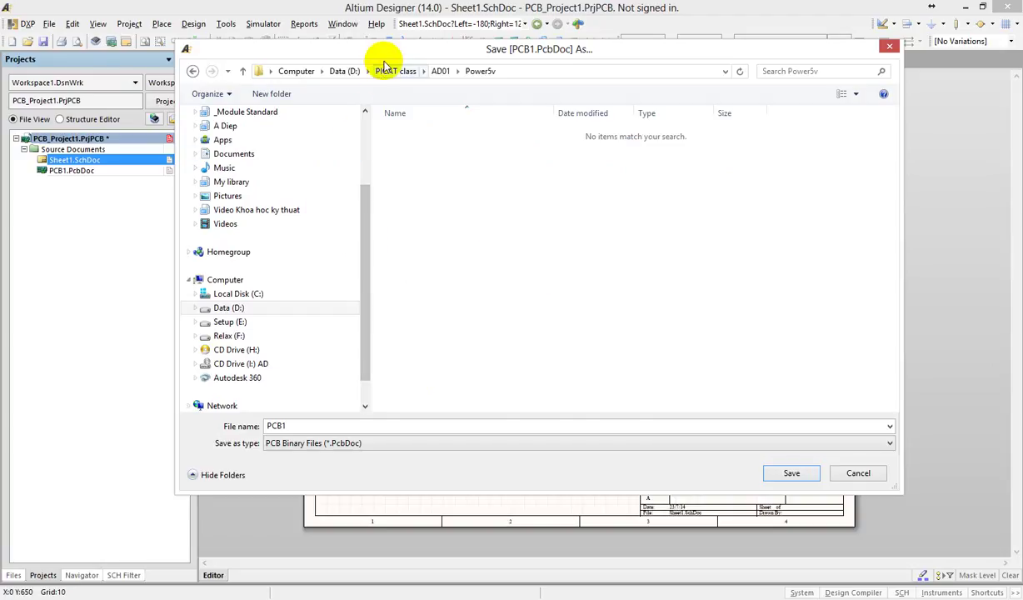
{"action": "left_click_drag", "start_coordinate": [372, 50], "coordinate": [346, 68]}
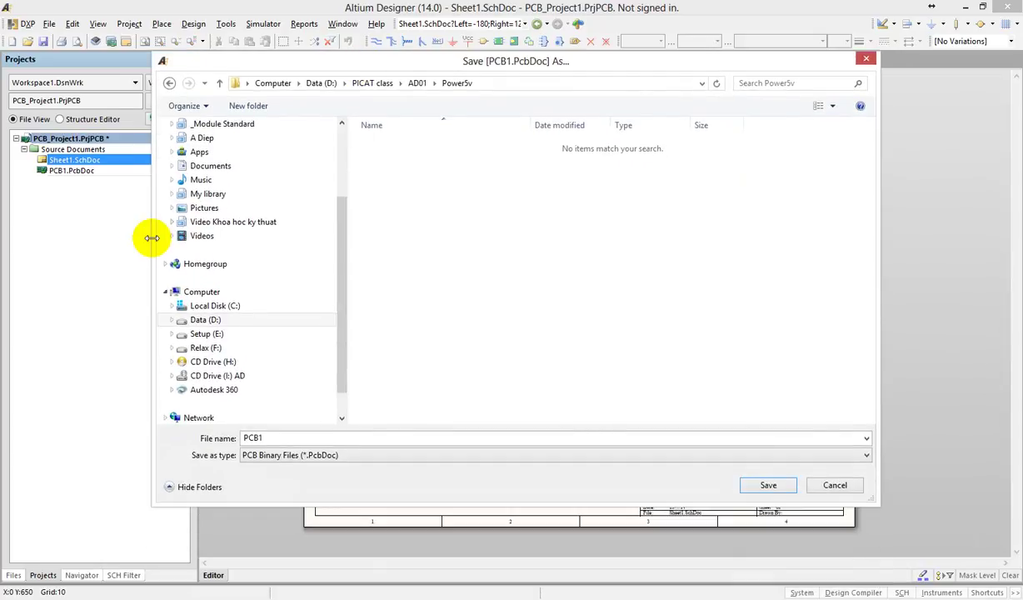
Switch to the Word outline and move "VD: Mạch nguồn" onto its own unnumbered line followed by a blank line.
{"action": "key", "text": "alt+Tab"}
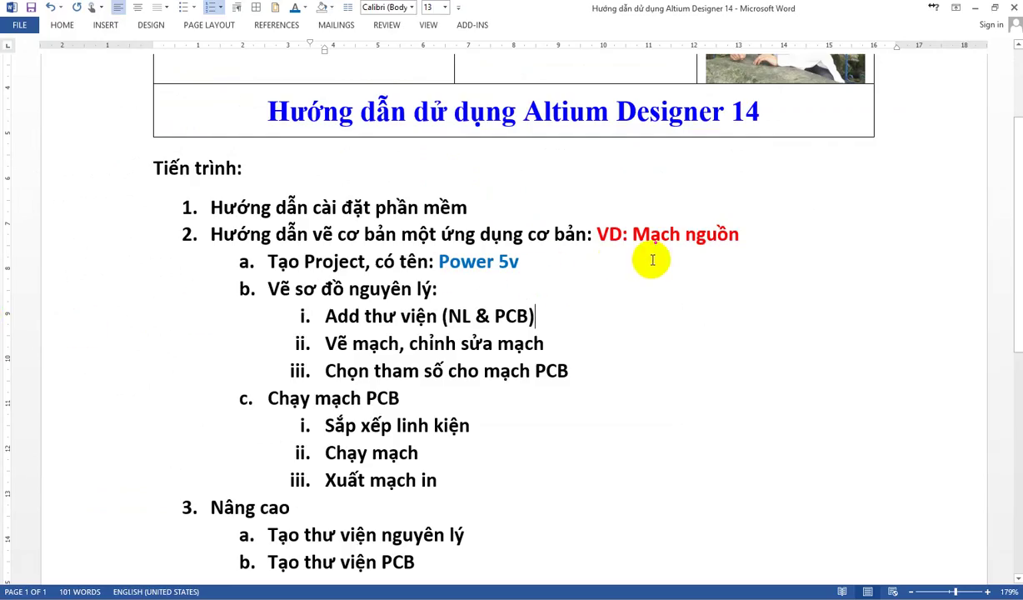
{"action": "left_click", "coordinate": [597, 234]}
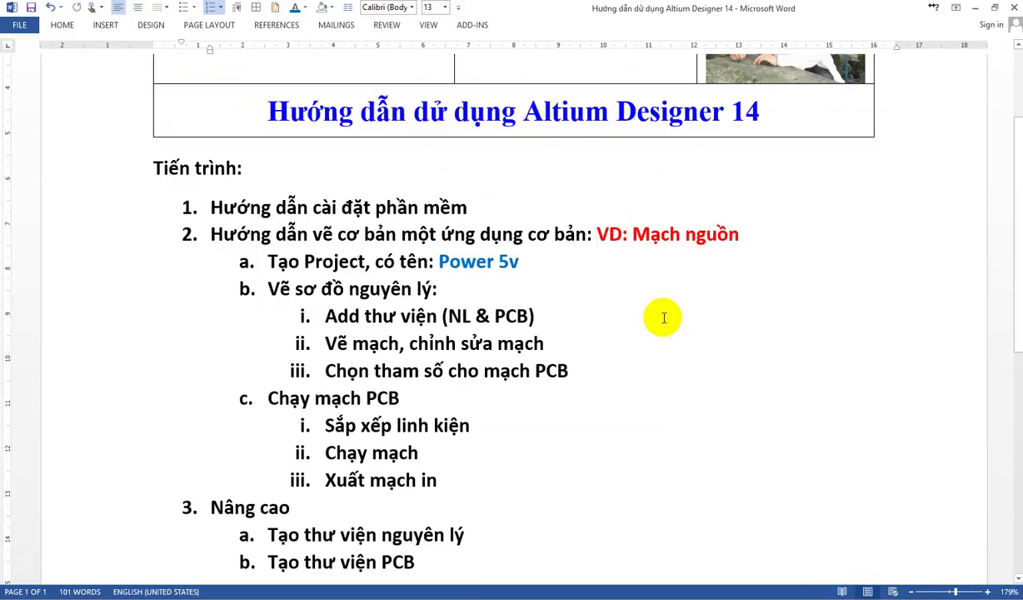
{"action": "key", "text": "Return"}
{"action": "key", "text": "BackSpace"}
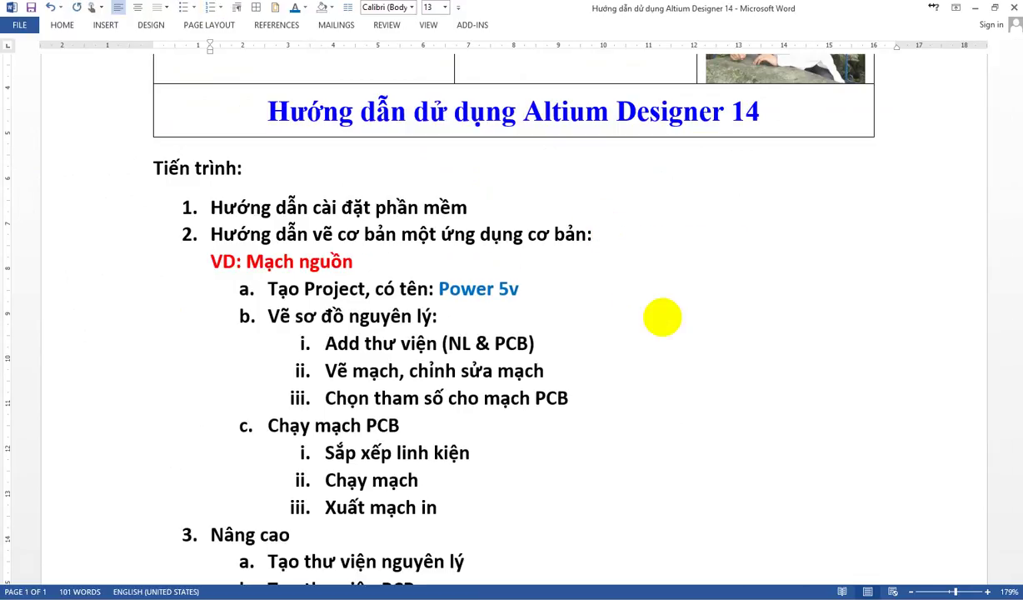
{"action": "key", "text": "End"}
{"action": "key", "text": "Return"}
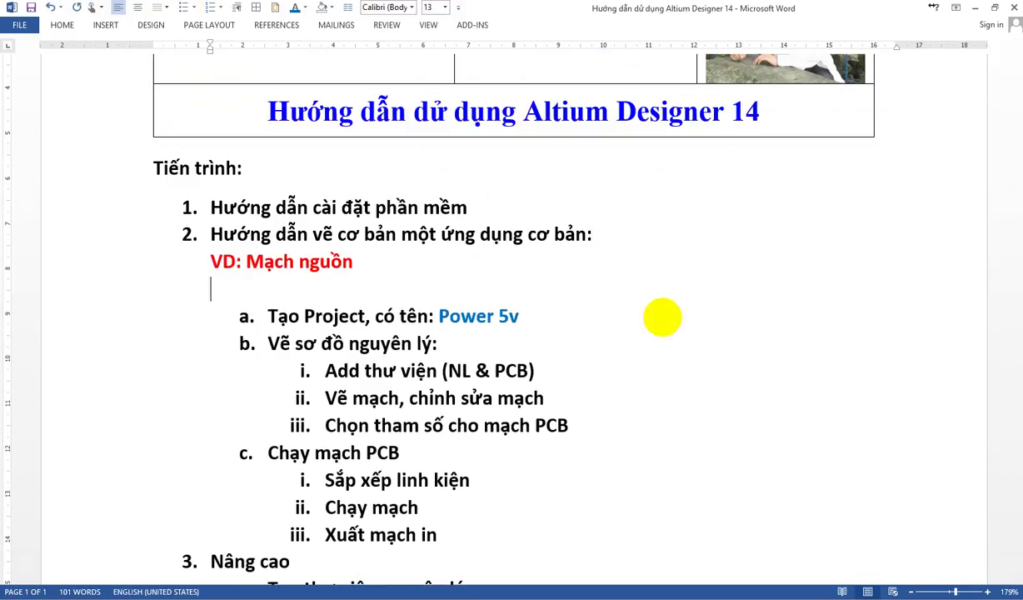
Extend the red "VD: Mạch nguồn" example line with "5v –", the designer's name and "2014/7 v".
{"action": "left_click", "coordinate": [358, 260]}
{"action": "type", "text": "5v "}
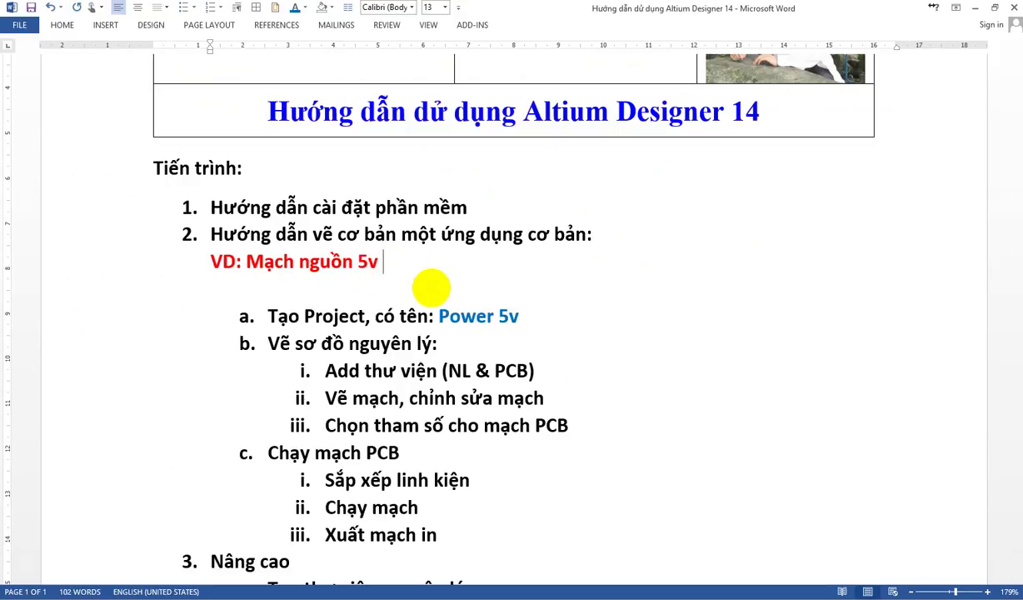
{"action": "type", "text": "-"}
{"action": "type", "text": " Tuấn AN"}
{"action": "type", "text": "h"}
{"action": "key", "text": "BackSpace"}
{"action": "key", "text": "BackSpace"}
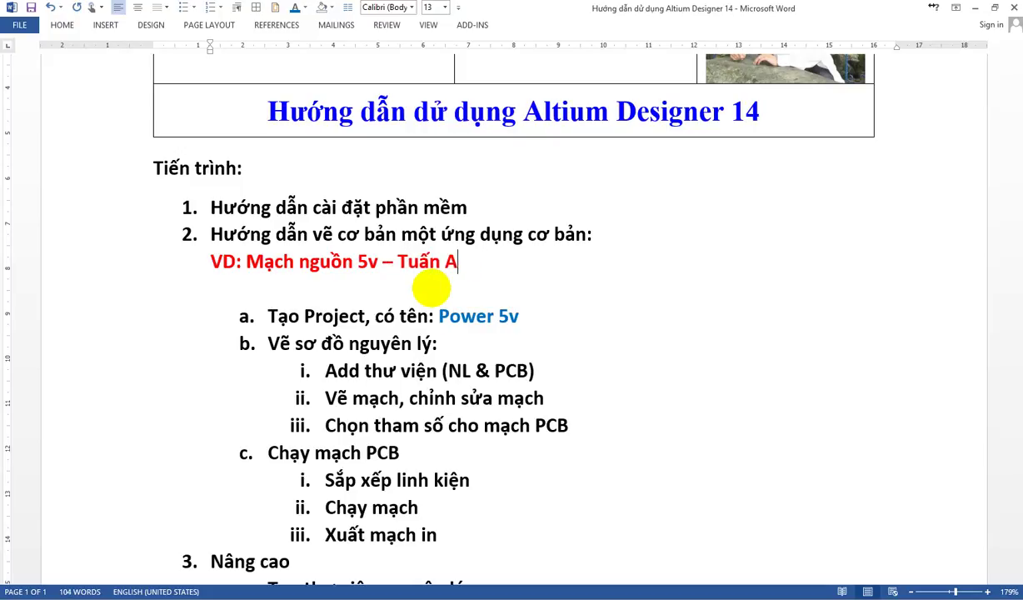
{"action": "type", "text": "nh 2014"}
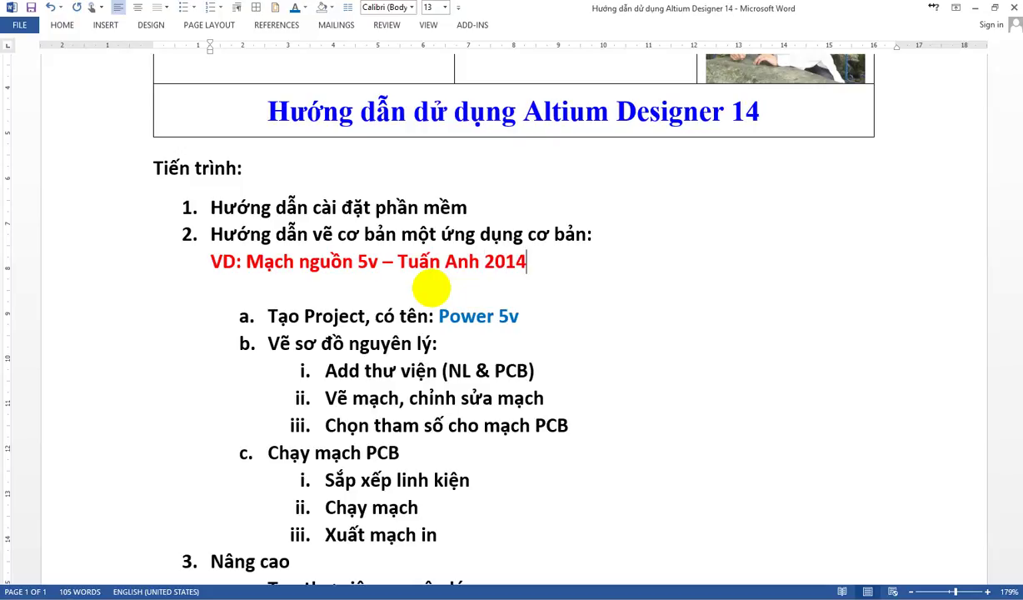
{"action": "type", "text": "/7 vẻ"}
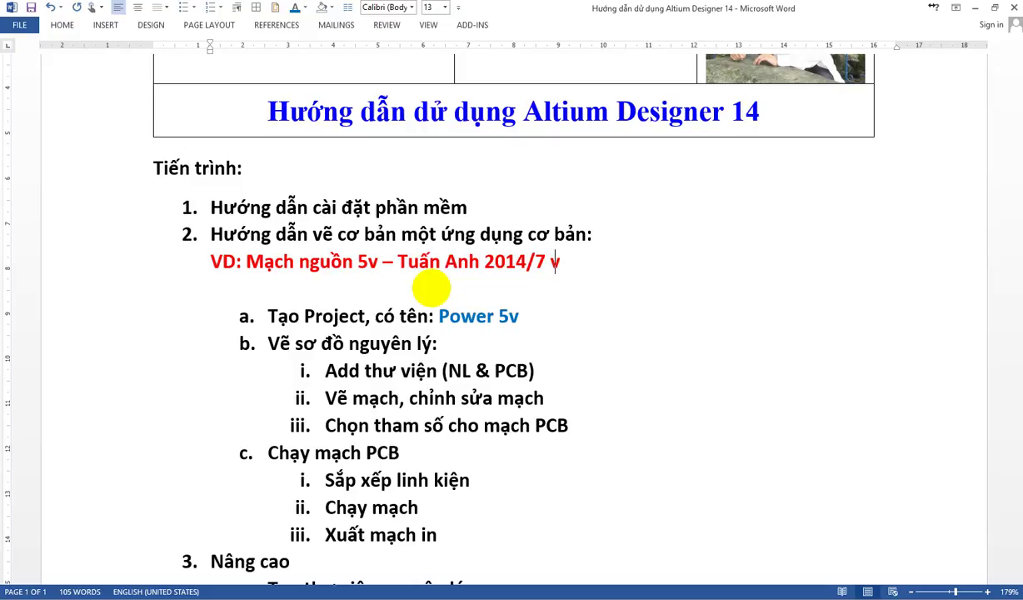
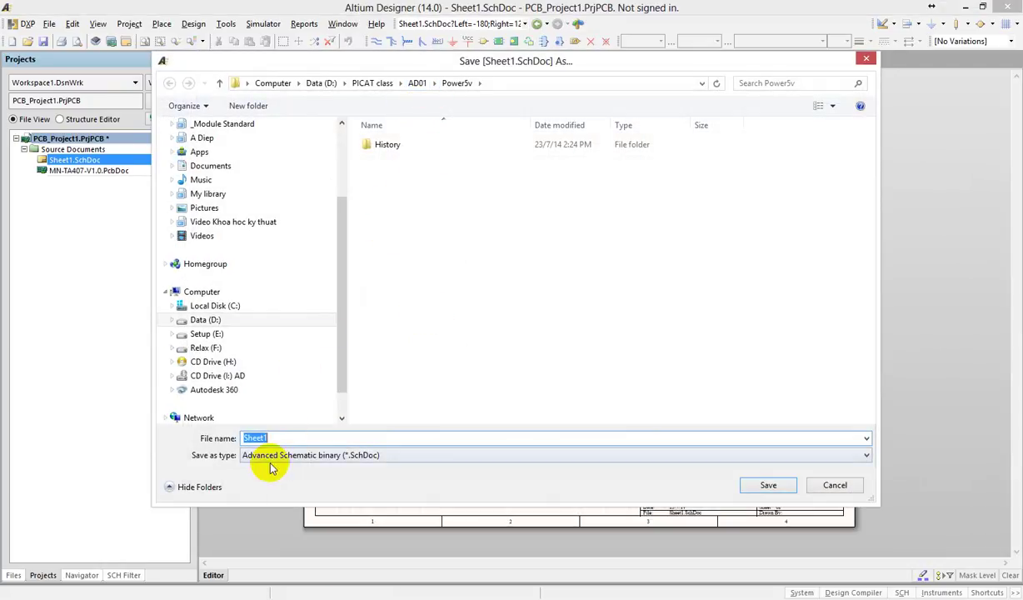
Save the schematic sheet as MN-TA407-V1.0 in the Power5v folder.
{"action": "type", "text": "MN-TA407-V1.0"}
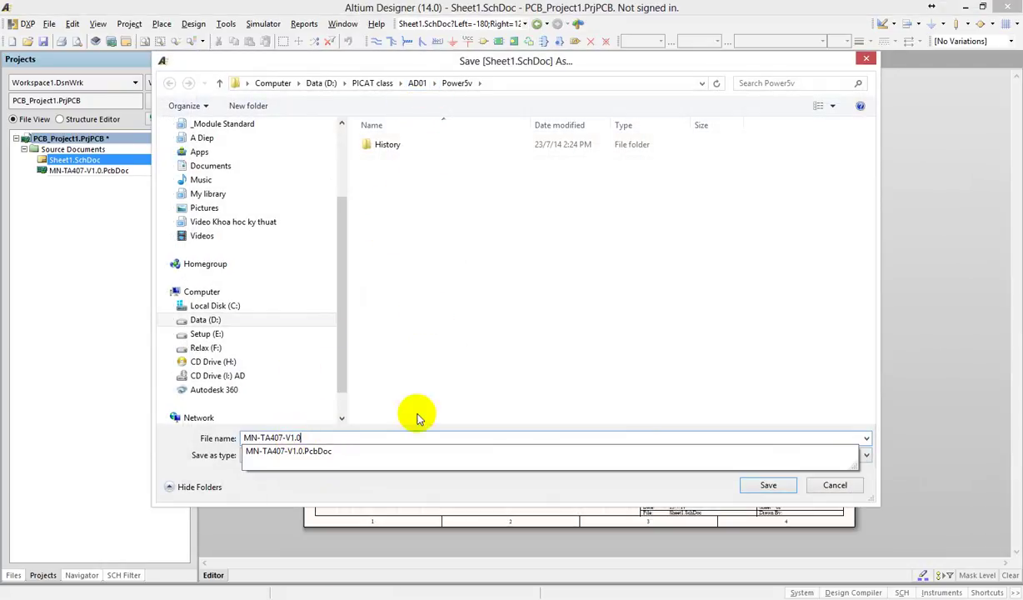
{"action": "left_click", "coordinate": [768, 487]}
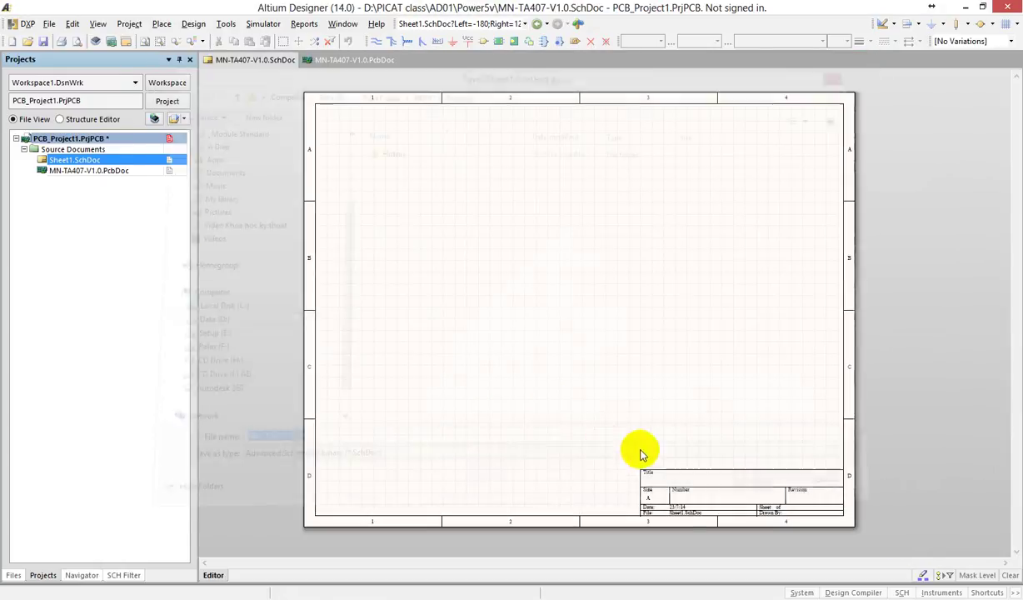
Save the PCB project in the Power5v folder under the name MN-TA407-Vxx.
{"action": "type", "text": "MN-TA407-V1.0"}
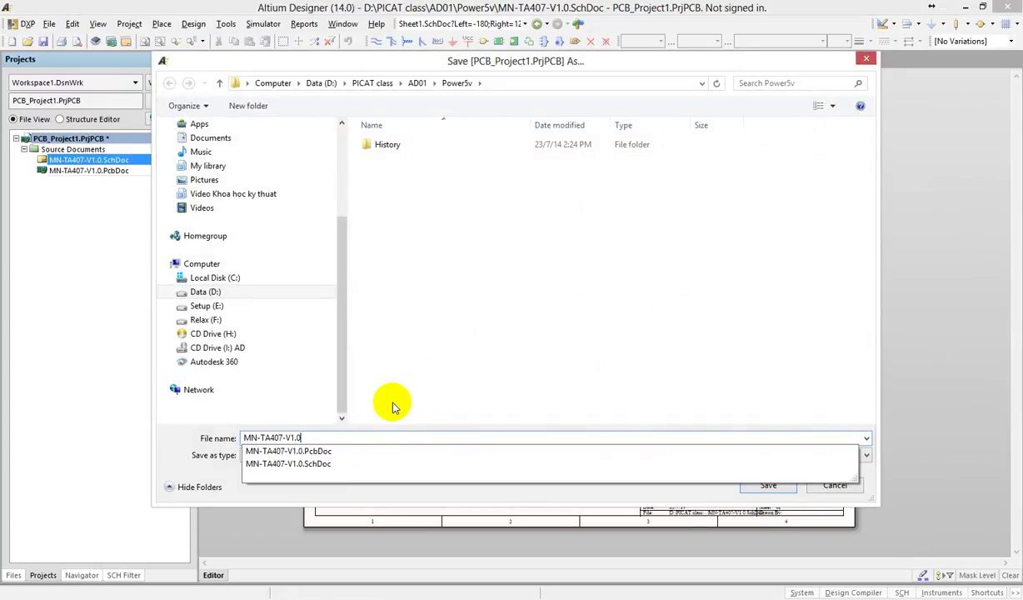
{"action": "key", "text": "Escape"}
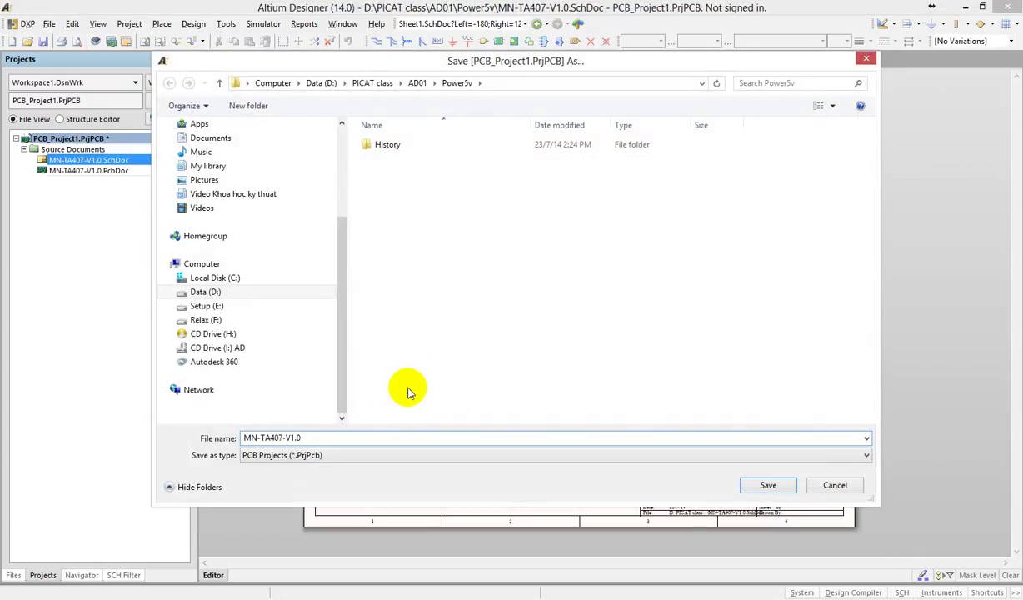
{"action": "double_click", "coordinate": [335, 434]}
{"action": "left_click", "coordinate": [303, 435]}
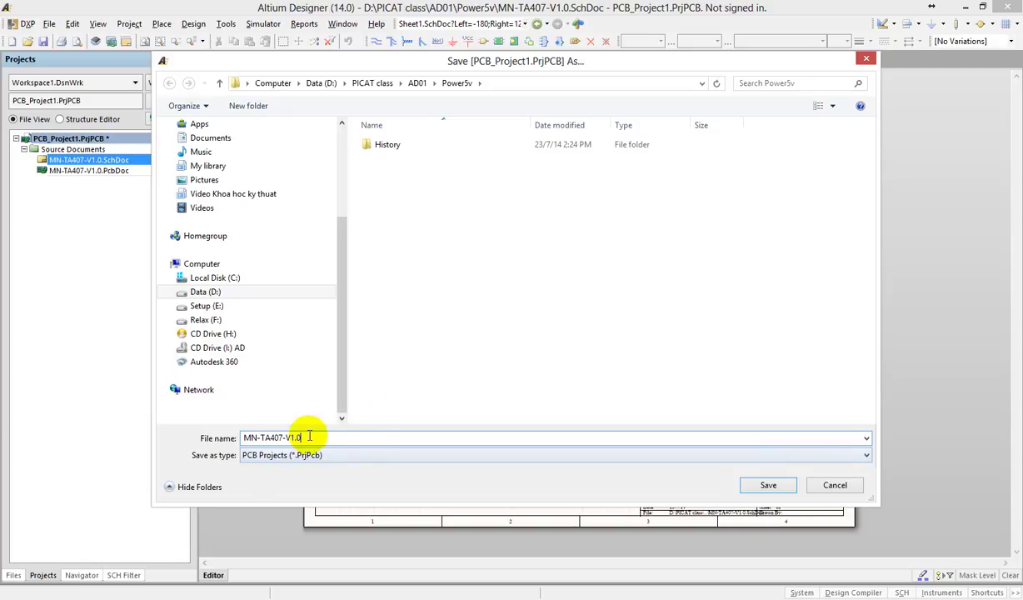
{"action": "key", "text": "BackSpace"}
{"action": "key", "text": "BackSpace"}
{"action": "key", "text": "BackSpace"}
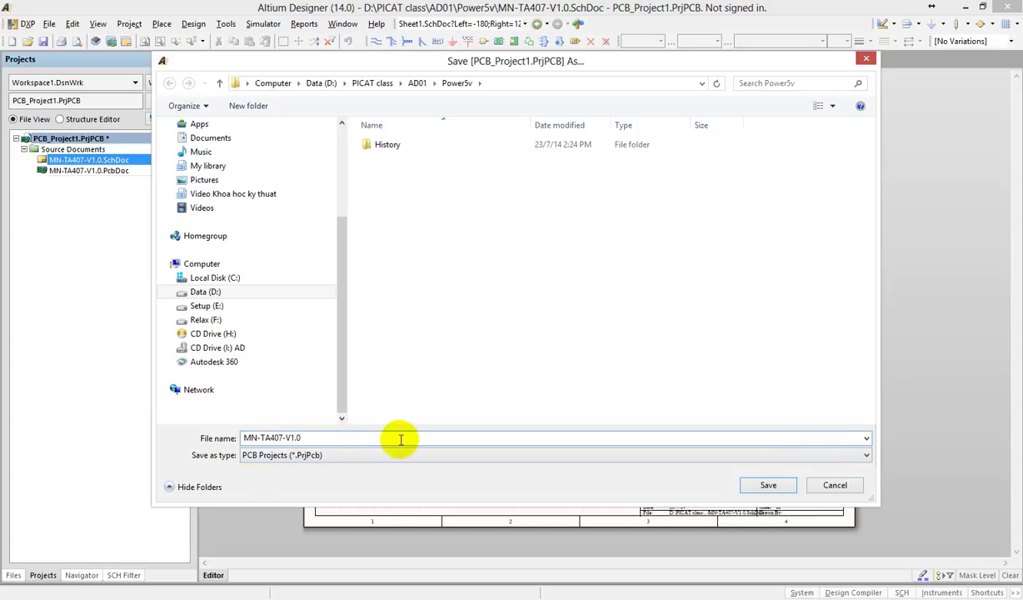
{"action": "type", "text": "xx"}
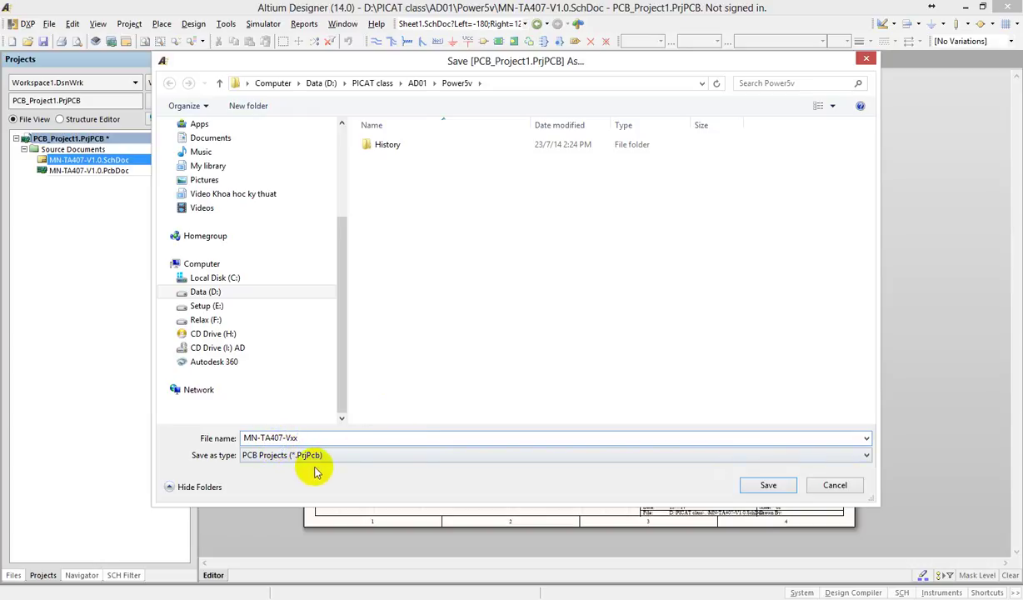
{"action": "left_click", "coordinate": [765, 485]}
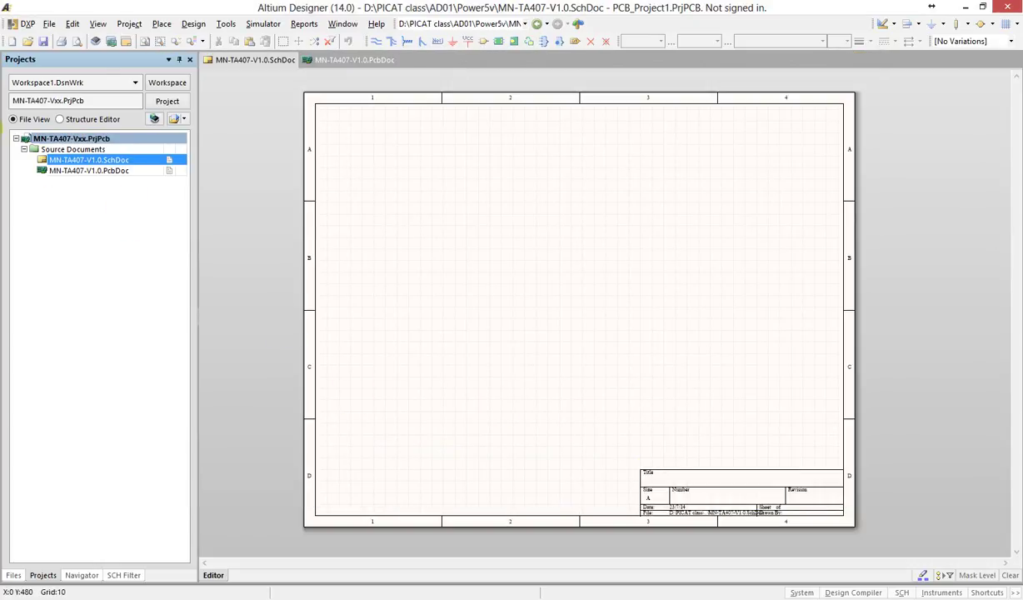
Switch to SpeedCommander, show both file panes and open the Power5v folder inside PICAT class\AD01.
{"action": "key", "text": "alt+Tab"}
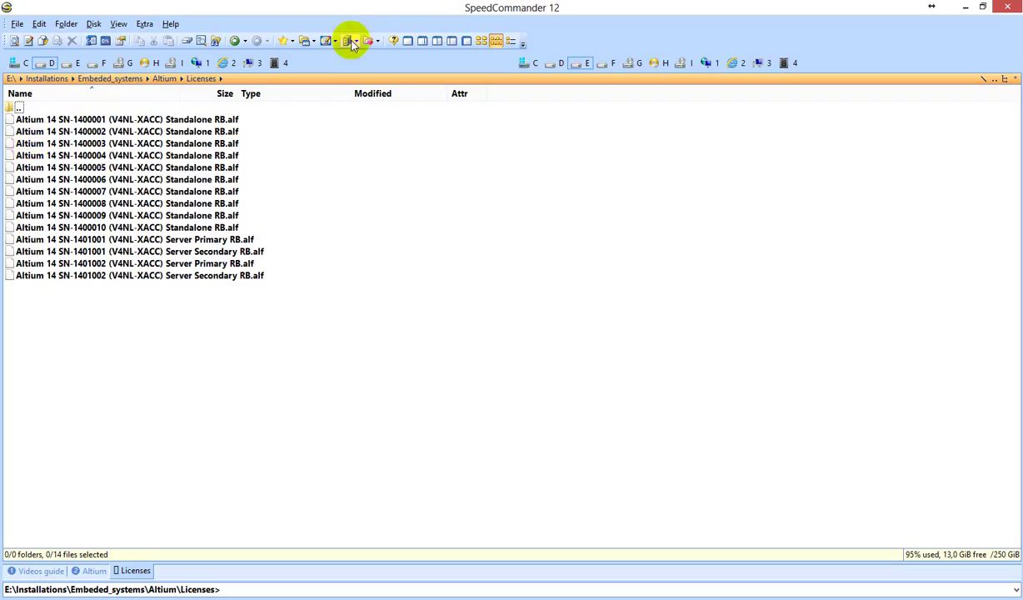
{"action": "left_click", "coordinate": [435, 41]}
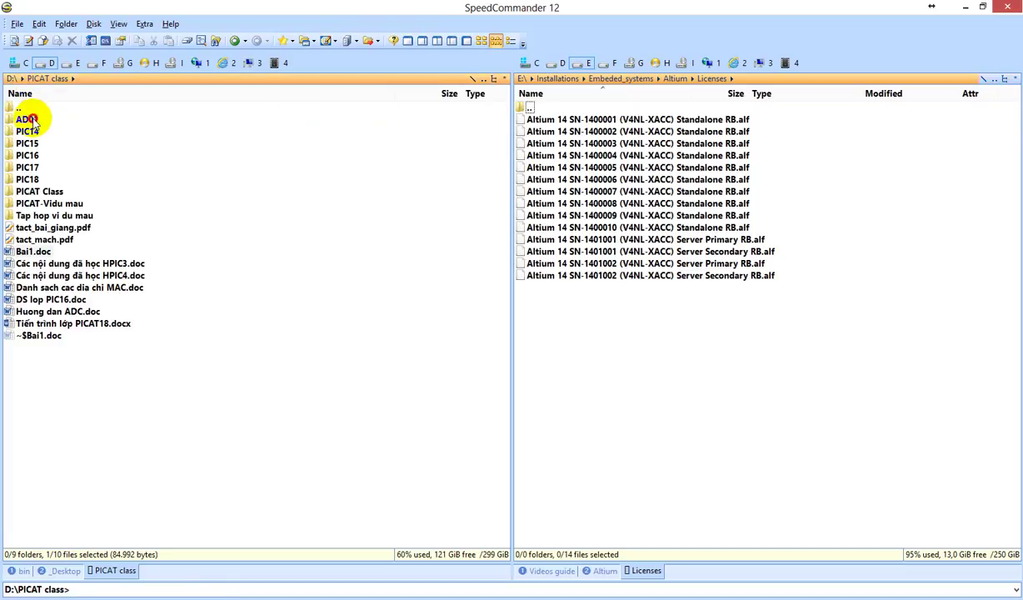
{"action": "double_click", "coordinate": [27, 119]}
{"action": "double_click", "coordinate": [30, 119]}
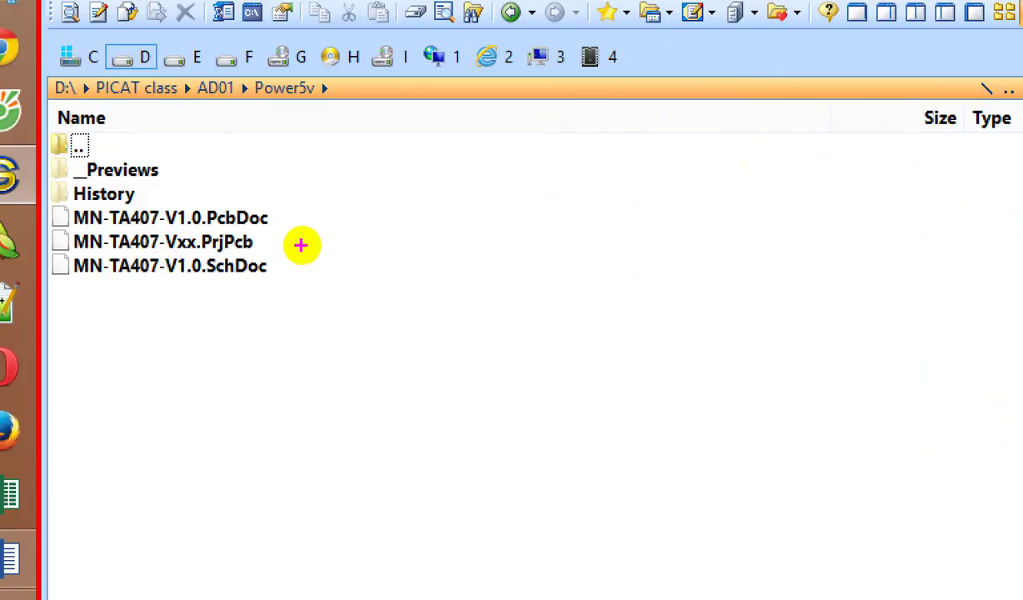
{"action": "mouse_move", "coordinate": [297, 242]}
{"action": "left_mouse_down"}
{"action": "mouse_move", "coordinate": [274, 242]}
{"action": "mouse_move", "coordinate": [481, 242]}
{"action": "left_mouse_up"}
{"action": "left_click_drag", "start_coordinate": [322, 230], "coordinate": [317, 262]}
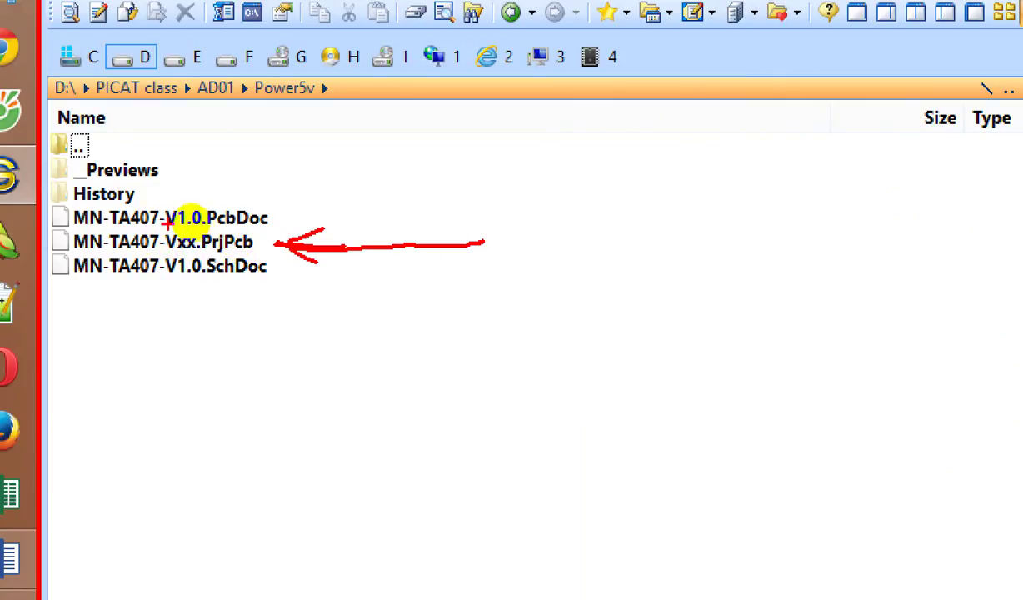
{"action": "left_click_drag", "start_coordinate": [202, 249], "coordinate": [257, 245]}
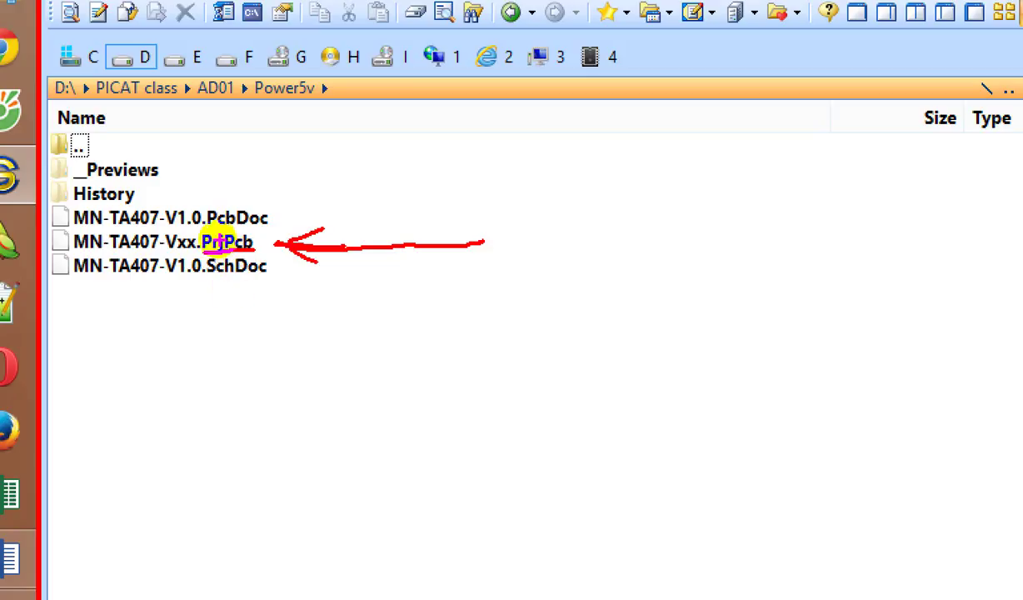
{"action": "left_click_drag", "start_coordinate": [205, 229], "coordinate": [268, 227]}
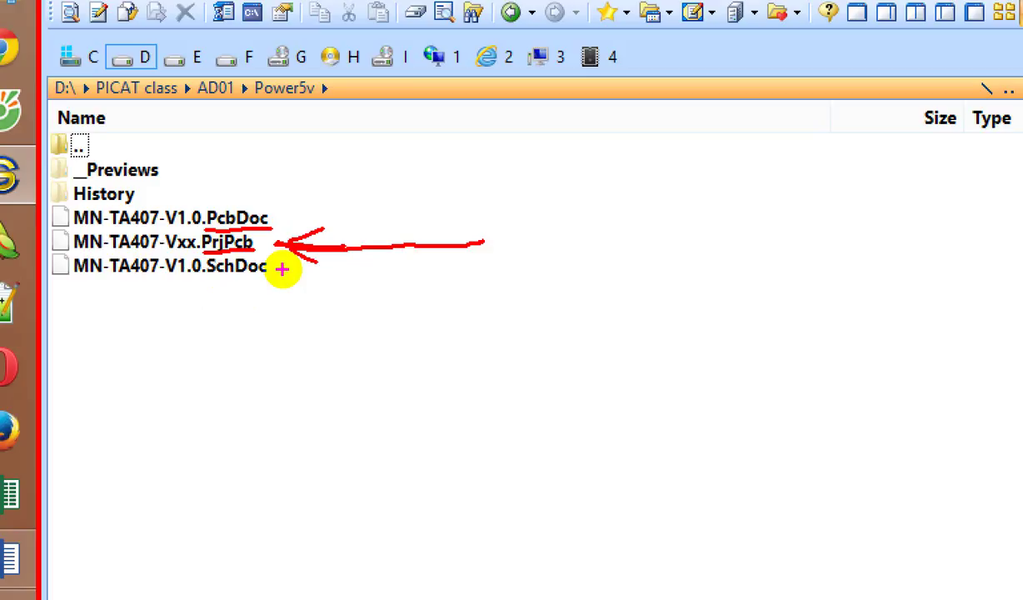
{"action": "left_click_drag", "start_coordinate": [164, 225], "coordinate": [73, 227]}
{"action": "mouse_move", "coordinate": [93, 282]}
{"action": "left_mouse_down"}
{"action": "mouse_move", "coordinate": [272, 272]}
{"action": "mouse_move", "coordinate": [247, 248]}
{"action": "mouse_move", "coordinate": [82, 255]}
{"action": "mouse_move", "coordinate": [67, 273]}
{"action": "mouse_move", "coordinate": [60, 262]}
{"action": "mouse_move", "coordinate": [63, 275]}
{"action": "mouse_move", "coordinate": [204, 282]}
{"action": "left_mouse_up"}
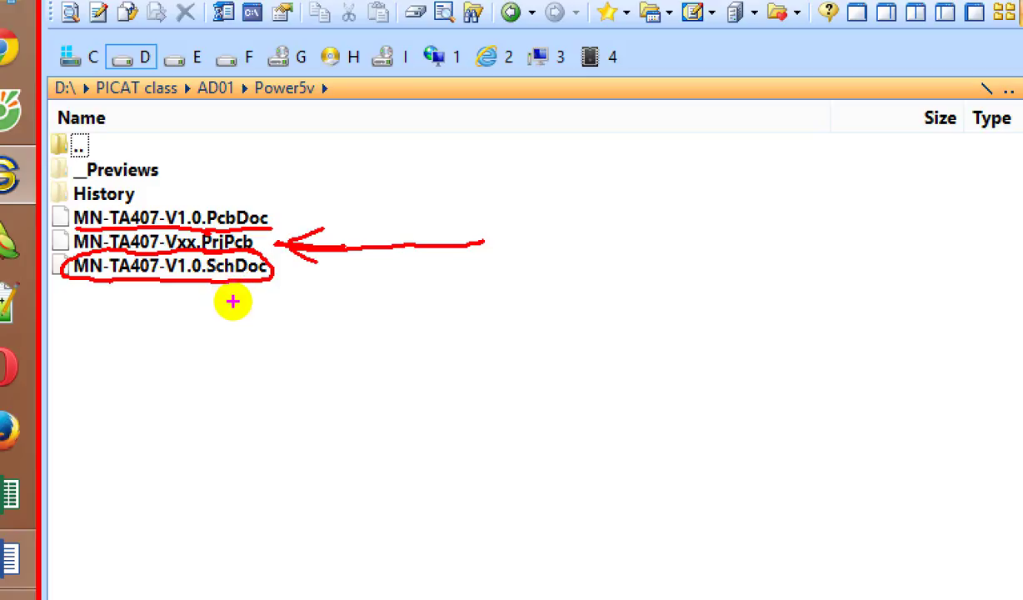
{"action": "key", "text": "Escape"}
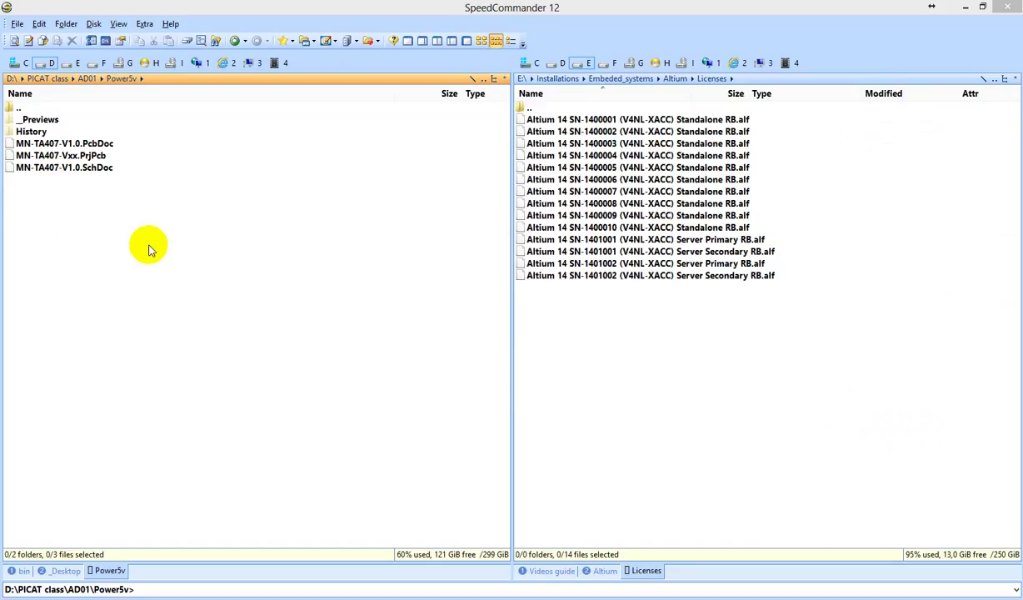
Switch back to Altium Designer and examine the default title block and overall layout of the empty schematic sheet.
{"action": "key", "text": "alt+Tab"}
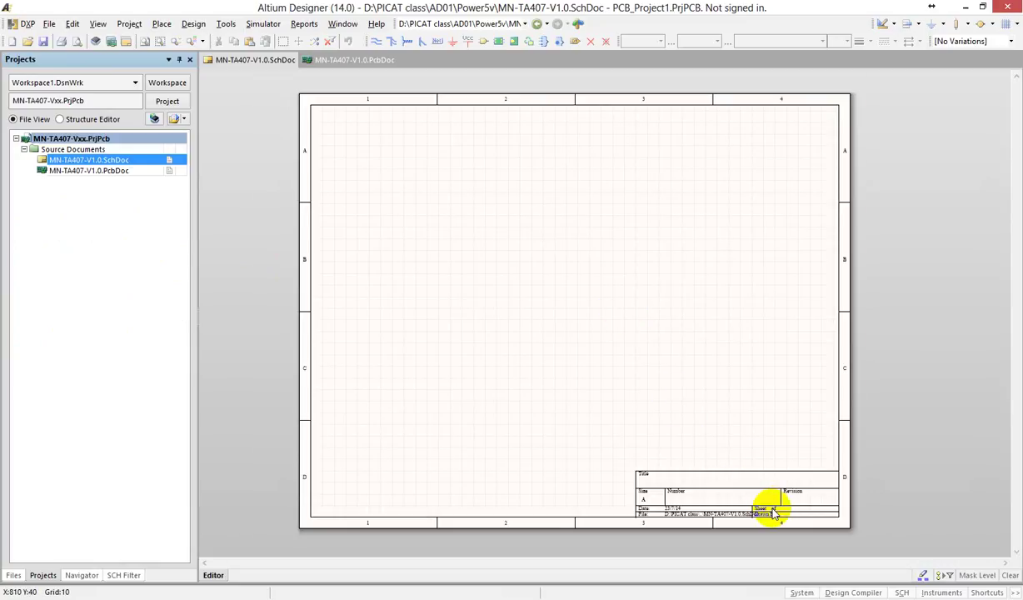
{"action": "scroll", "coordinate": [772, 508], "scroll_direction": "up", "scroll_amount": 4, "text": "ctrl"}
{"action": "right_click_drag", "start_coordinate": [772, 500], "coordinate": [553, 268]}
{"action": "scroll", "coordinate": [525, 250], "scroll_direction": "down", "scroll_amount": 2, "text": "ctrl"}
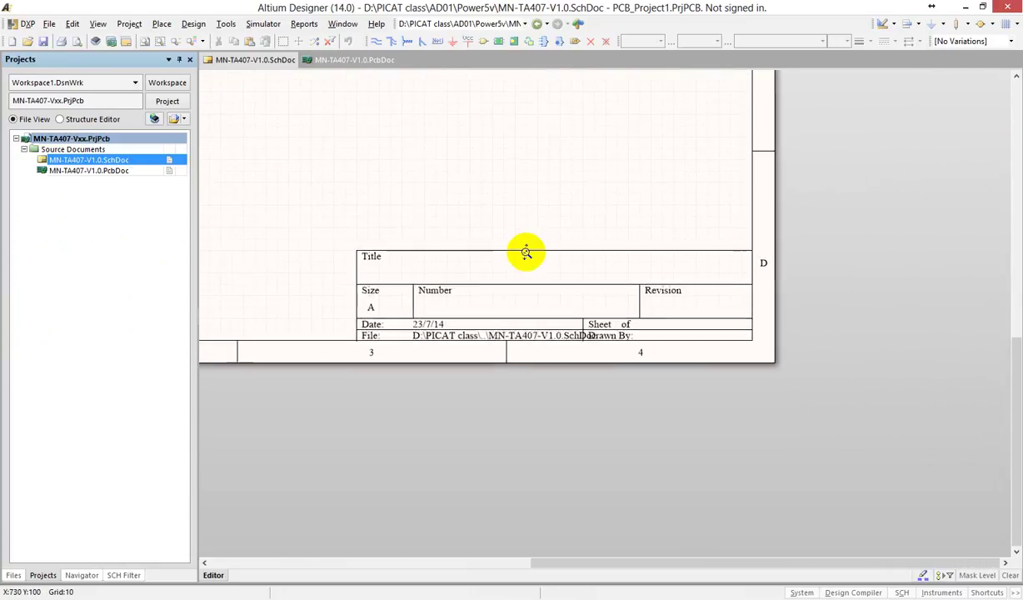
{"action": "scroll", "coordinate": [525, 250], "scroll_direction": "up", "scroll_amount": 2, "text": "ctrl"}
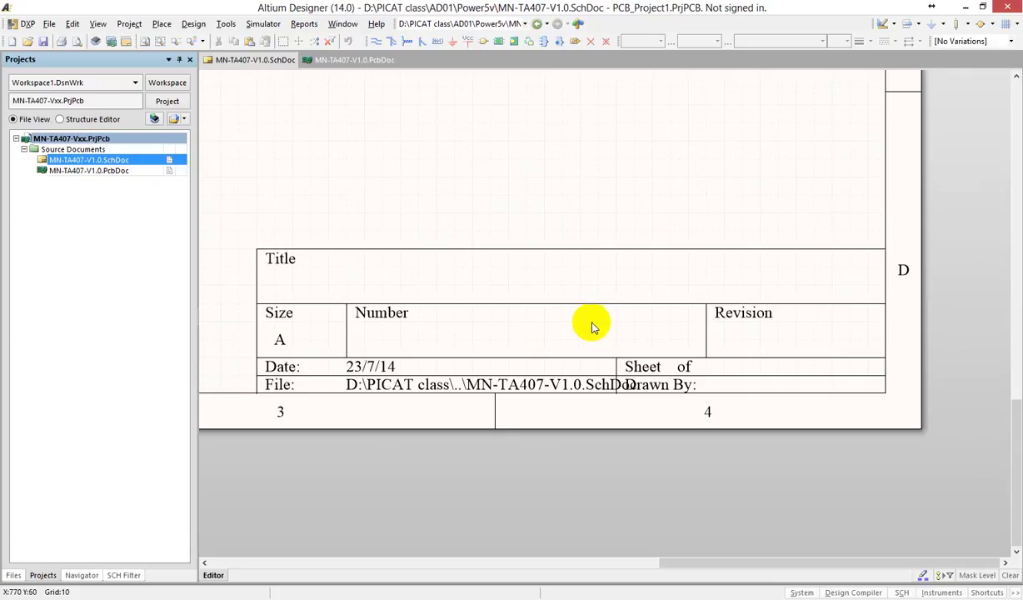
{"action": "scroll", "coordinate": [483, 225], "scroll_direction": "down", "scroll_amount": 2, "text": "ctrl"}
{"action": "right_click_drag", "start_coordinate": [454, 221], "coordinate": [531, 310]}
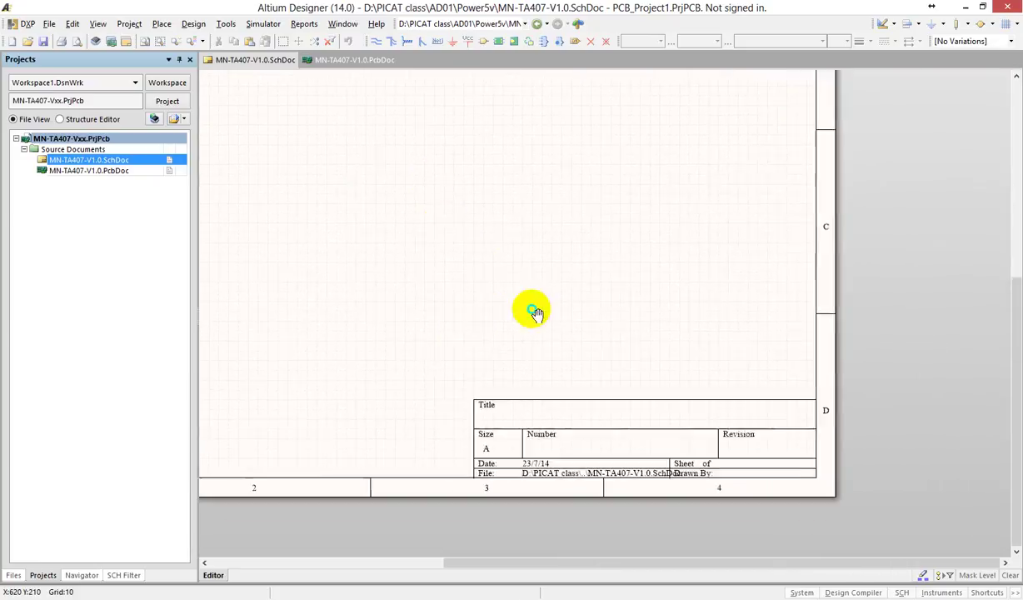
{"action": "scroll", "coordinate": [392, 207], "scroll_direction": "down", "scroll_amount": 2, "text": "ctrl"}
{"action": "right_click_drag", "start_coordinate": [345, 170], "coordinate": [449, 258]}
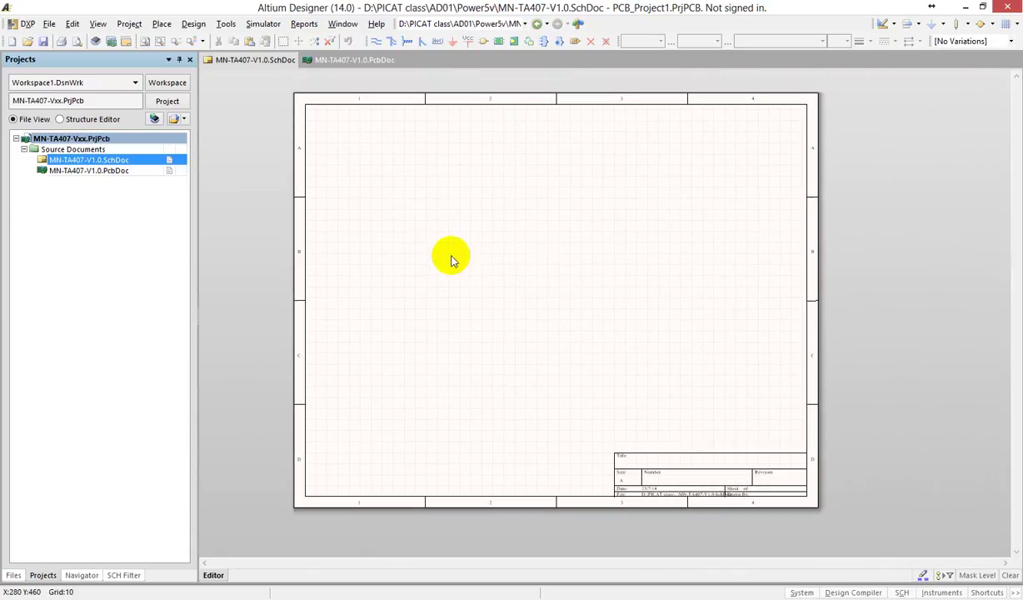
{"action": "scroll", "coordinate": [457, 240], "scroll_direction": "down", "scroll_amount": 2, "text": "ctrl"}
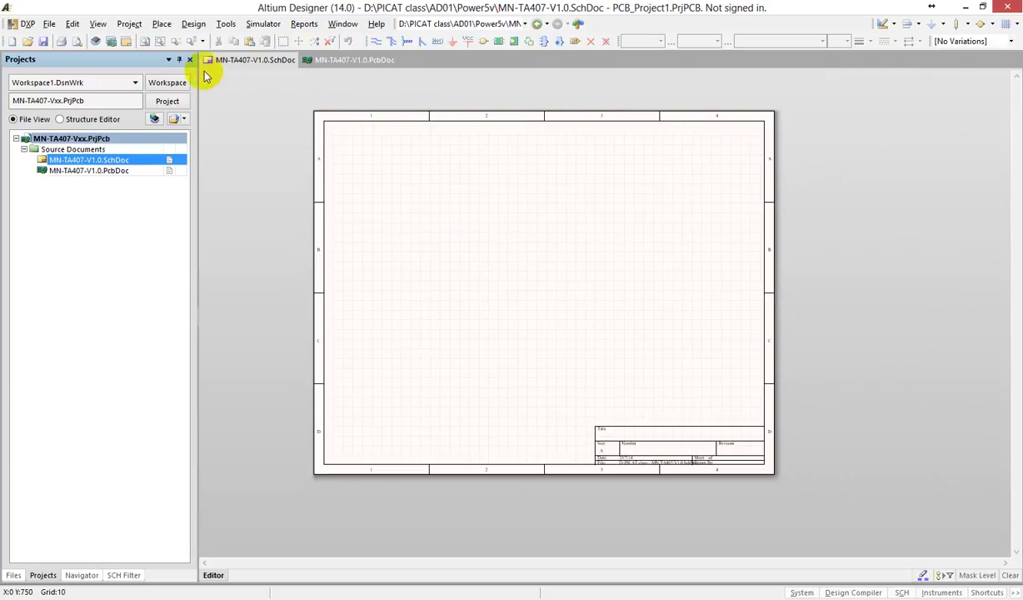
Apply the project template A4 Empty_DHKTCN.SchDot to just this schematic document, without updating any parameters.
{"action": "left_click", "coordinate": [192, 26]}
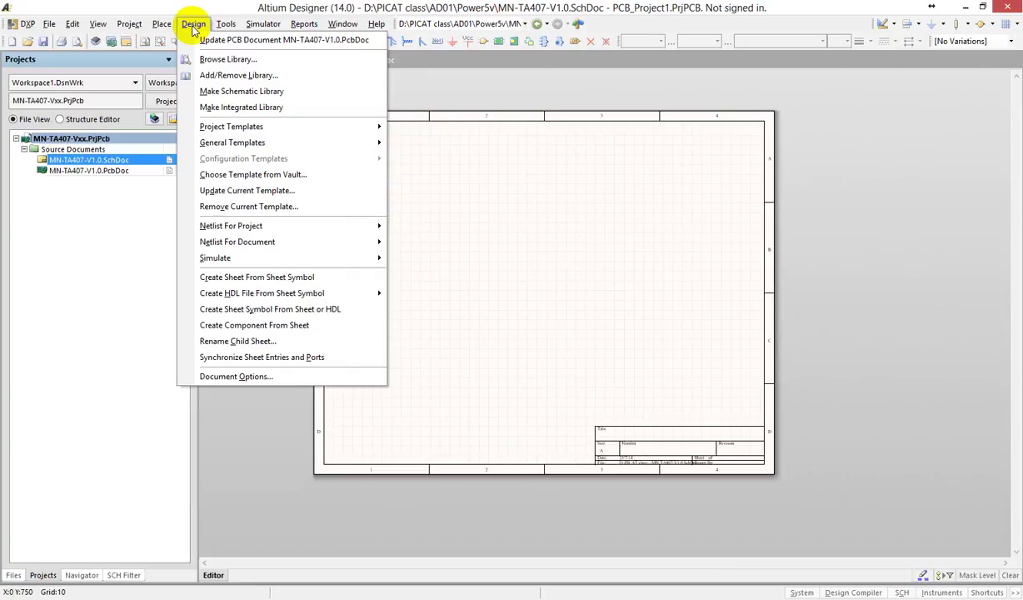
{"action": "mouse_move", "coordinate": [219, 128]}
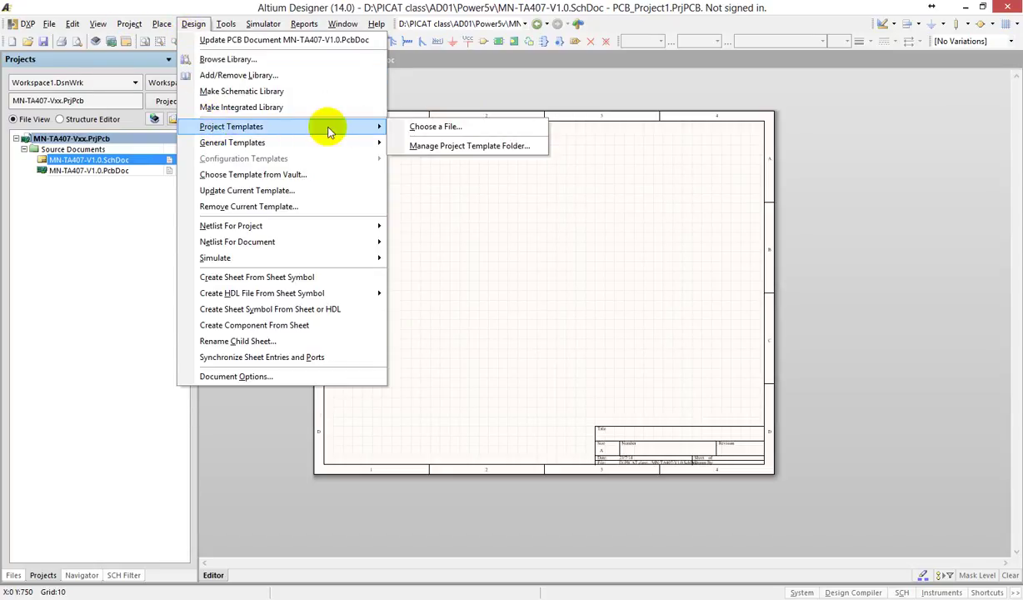
{"action": "left_click", "coordinate": [467, 129]}
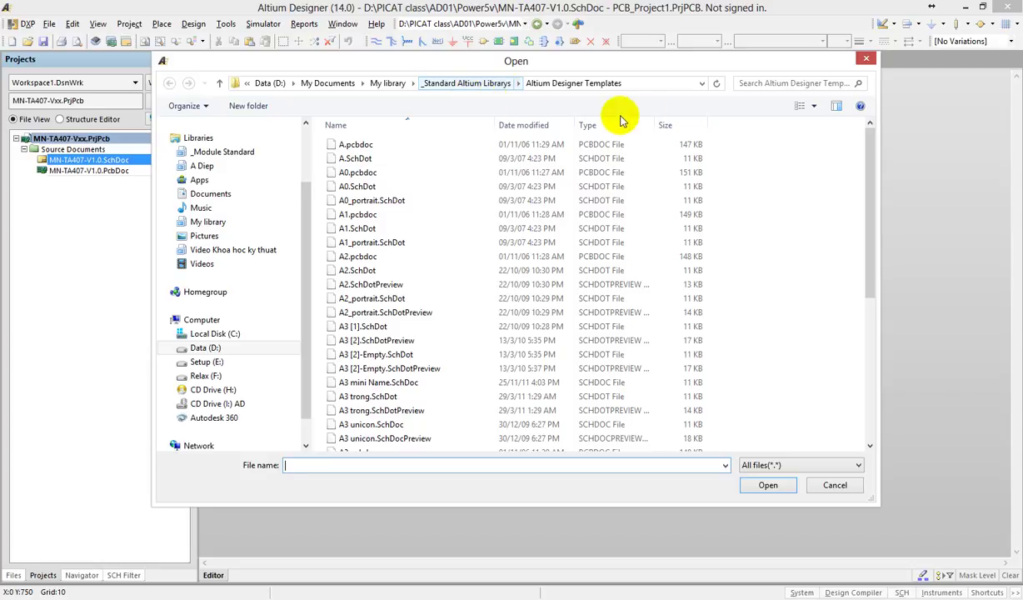
{"action": "left_click", "coordinate": [454, 270]}
{"action": "scroll", "coordinate": [454, 288], "scroll_direction": "down", "scroll_amount": 4}
{"action": "scroll", "coordinate": [456, 308], "scroll_direction": "down", "scroll_amount": 2}
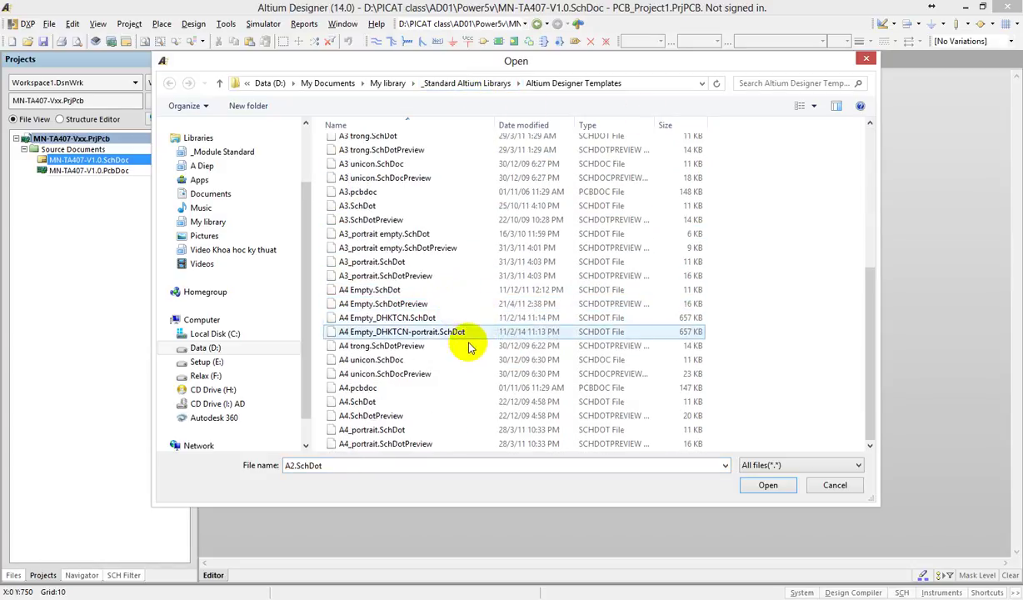
{"action": "left_click", "coordinate": [350, 318]}
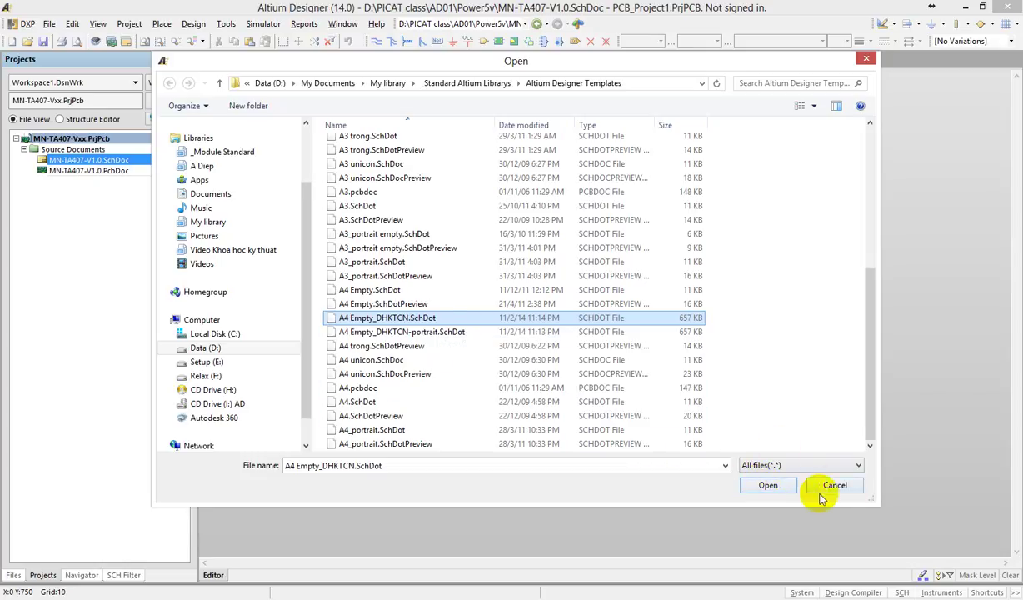
{"action": "left_click", "coordinate": [768, 484]}
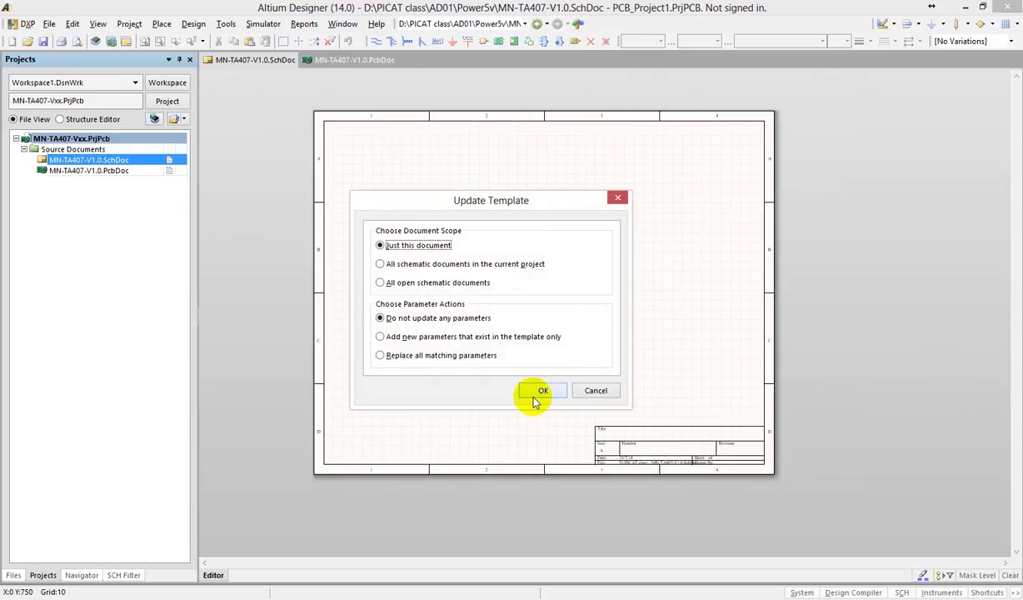
{"action": "left_click", "coordinate": [538, 392]}
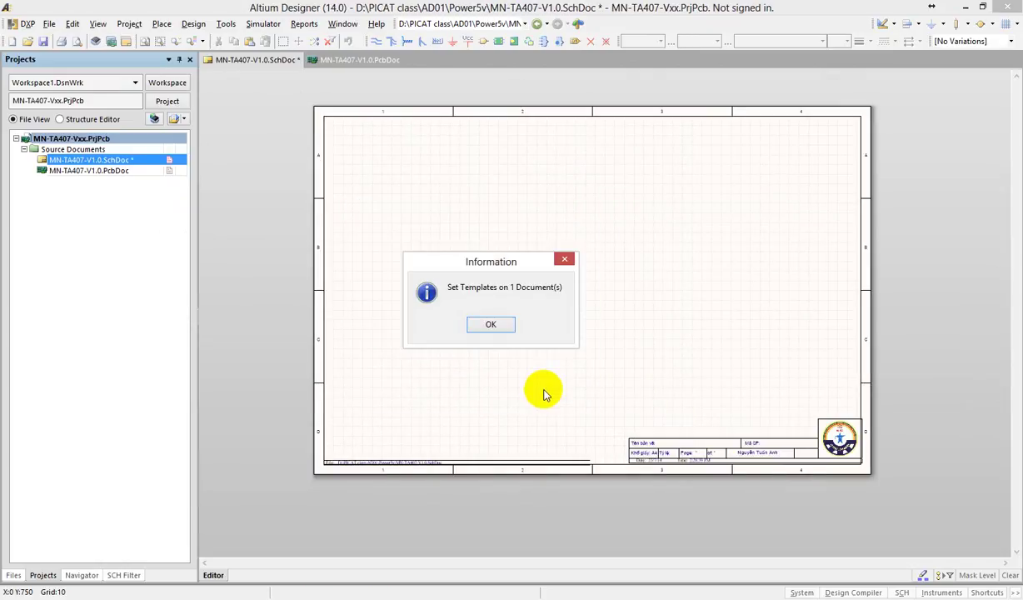
{"action": "left_click", "coordinate": [496, 325]}
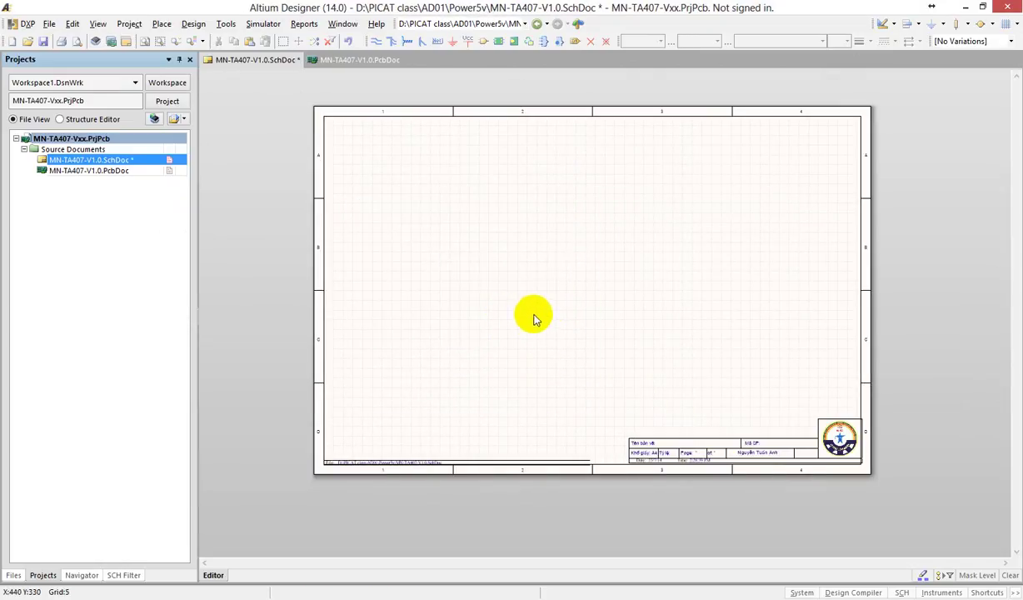
Examine the title block, logo and drawing area of the schematic sheet with its new A4 template.
{"action": "scroll", "coordinate": [780, 475], "scroll_direction": "up", "scroll_amount": 3, "text": "ctrl"}
{"action": "scroll", "coordinate": [780, 475], "scroll_direction": "up", "scroll_amount": 3, "text": "ctrl"}
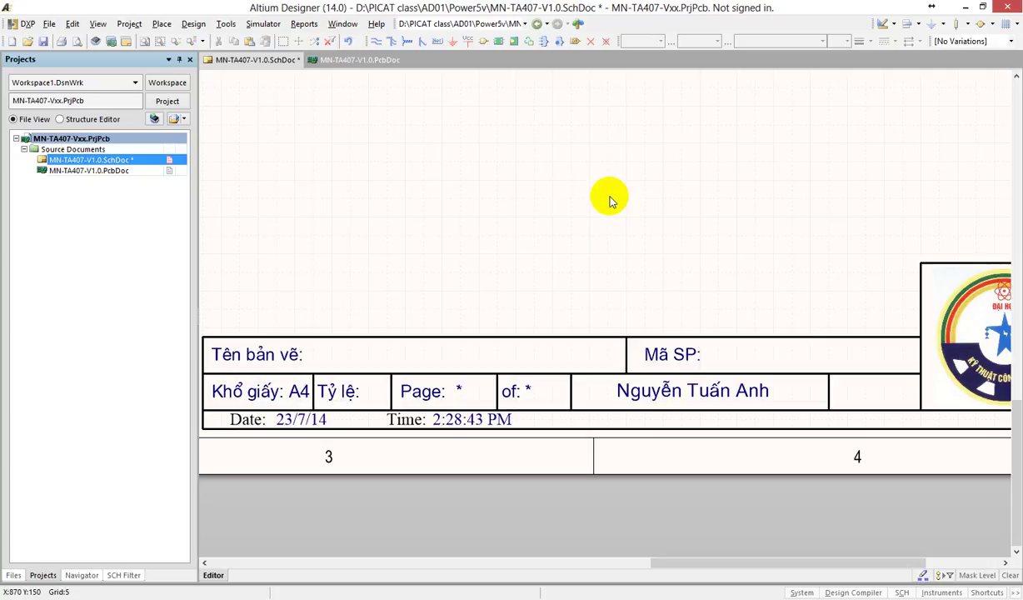
{"action": "key", "text": "ctrl+Page_Down"}
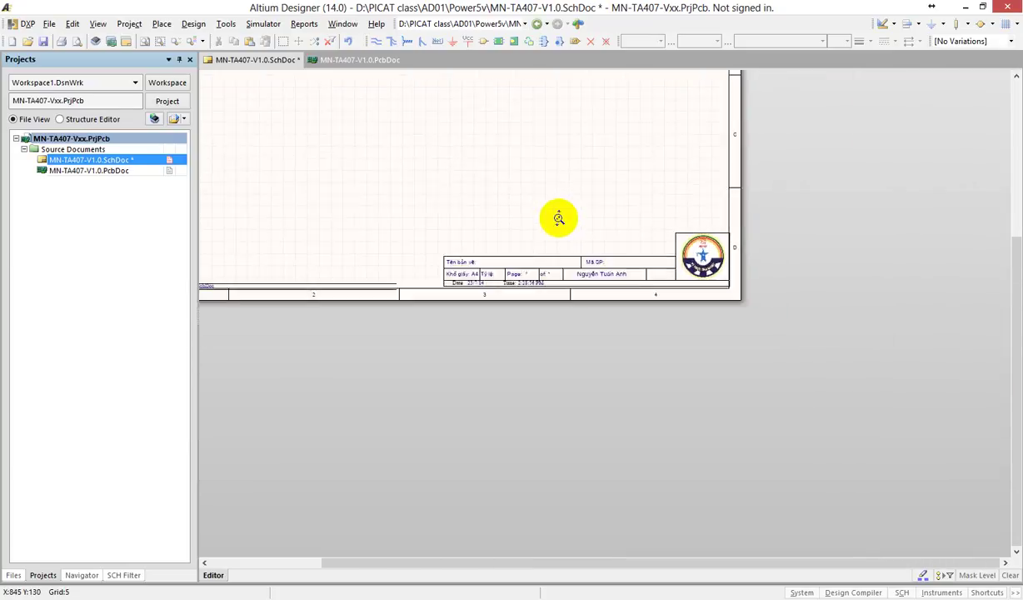
{"action": "scroll", "coordinate": [569, 200], "scroll_direction": "down", "scroll_amount": 2, "text": "ctrl"}
{"action": "scroll", "coordinate": [617, 235], "scroll_direction": "up", "scroll_amount": 3, "text": "ctrl"}
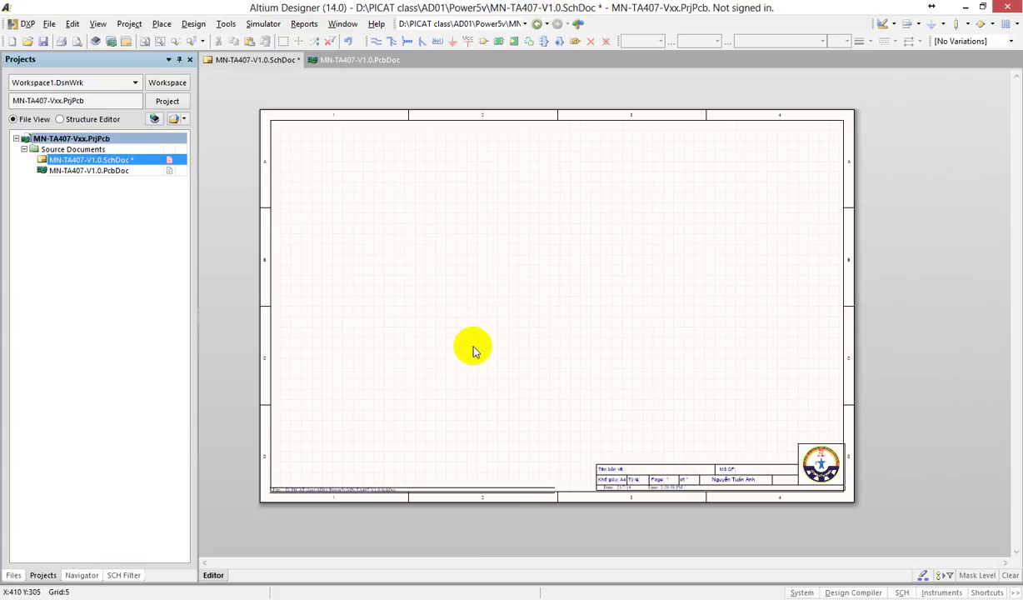
{"action": "scroll", "coordinate": [514, 320], "scroll_direction": "up", "scroll_amount": 3, "text": "ctrl"}
{"action": "scroll", "coordinate": [517, 325], "scroll_direction": "down", "scroll_amount": 1, "text": "ctrl"}
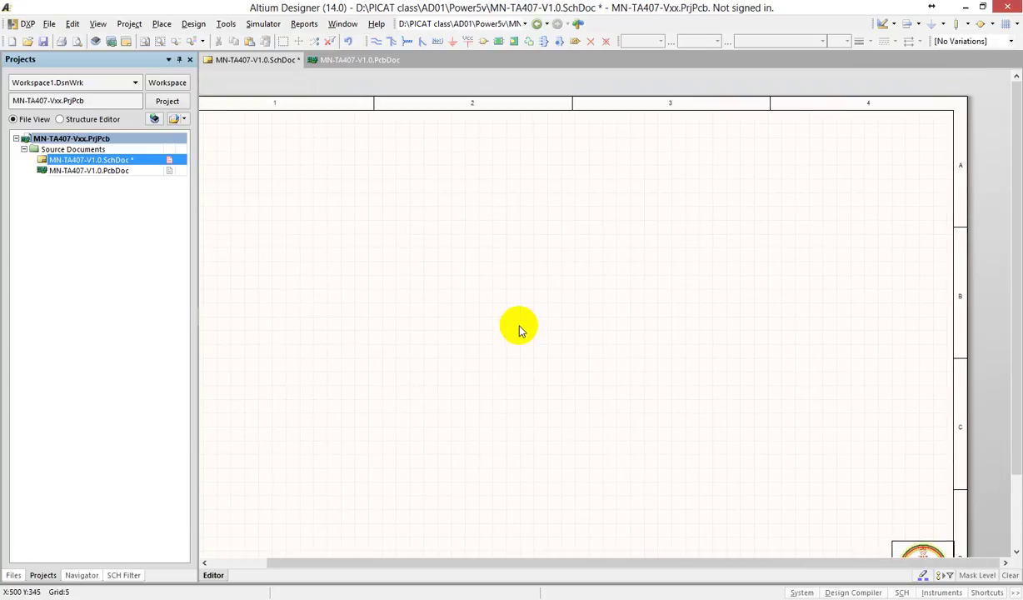
{"action": "scroll", "coordinate": [519, 333], "scroll_direction": "down", "scroll_amount": 2, "text": "ctrl"}
{"action": "scroll", "coordinate": [524, 340], "scroll_direction": "up", "scroll_amount": 2, "text": "ctrl"}
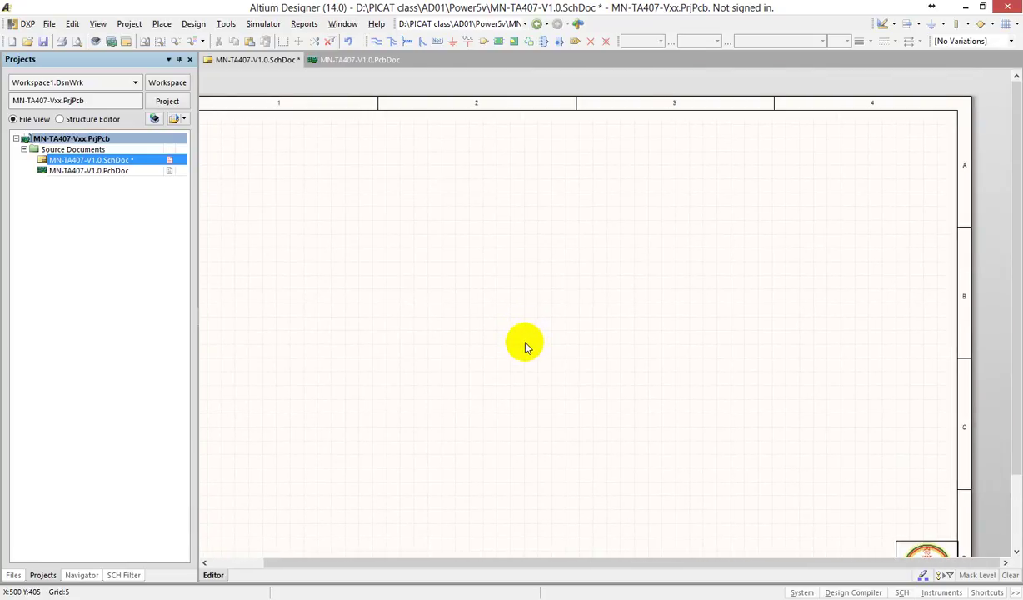
Pan back and forth across the schematic sheet, horizontally and vertically, to examine its borders, drawing area and title block.
{"action": "scroll", "coordinate": [525, 345], "scroll_direction": "left", "scroll_amount": 2, "text": "shift"}
{"action": "scroll", "coordinate": [526, 354], "scroll_direction": "right", "scroll_amount": 3, "text": "shift"}
{"action": "scroll", "coordinate": [525, 359], "scroll_direction": "left", "scroll_amount": 3, "text": "shift"}
{"action": "scroll", "coordinate": [526, 357], "scroll_direction": "right", "scroll_amount": 2, "text": "shift"}
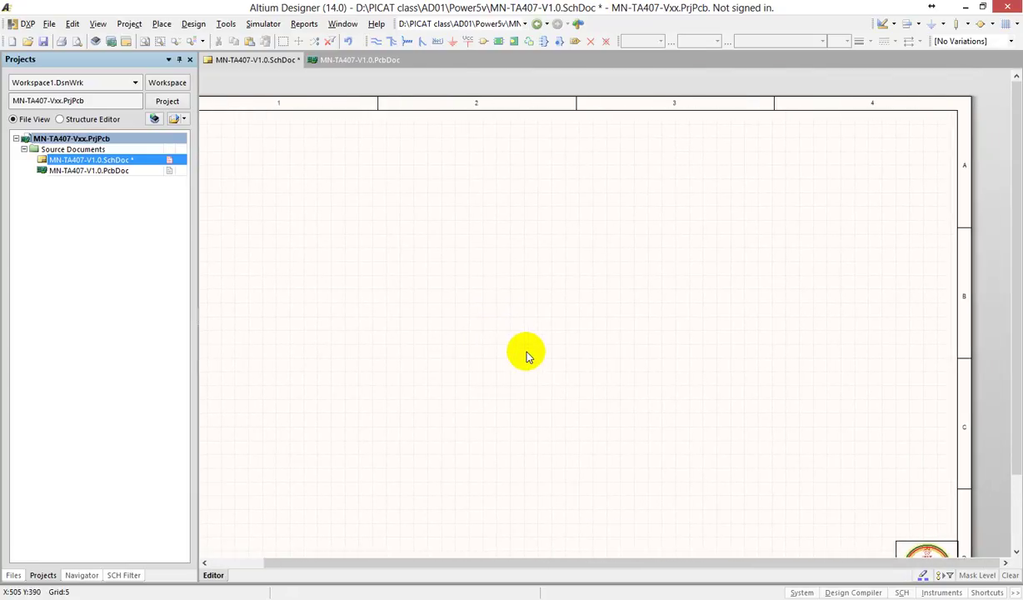
{"action": "scroll", "coordinate": [526, 357], "scroll_direction": "left", "scroll_amount": 2, "text": "shift"}
{"action": "scroll", "coordinate": [527, 357], "scroll_direction": "right", "scroll_amount": 2, "text": "shift"}
{"action": "scroll", "coordinate": [527, 357], "scroll_direction": "left", "scroll_amount": 2, "text": "shift"}
{"action": "scroll", "coordinate": [526, 356], "scroll_direction": "right", "scroll_amount": 2, "text": "shift"}
{"action": "scroll", "coordinate": [527, 357], "scroll_direction": "left", "scroll_amount": 2, "text": "shift"}
{"action": "scroll", "coordinate": [527, 357], "scroll_direction": "right", "scroll_amount": 2, "text": "shift"}
{"action": "scroll", "coordinate": [526, 357], "scroll_direction": "left", "scroll_amount": 2, "text": "shift"}
{"action": "scroll", "coordinate": [526, 356], "scroll_direction": "right", "scroll_amount": 2, "text": "shift"}
{"action": "scroll", "coordinate": [526, 357], "scroll_direction": "left", "scroll_amount": 2, "text": "shift"}
{"action": "scroll", "coordinate": [527, 357], "scroll_direction": "down", "scroll_amount": 2}
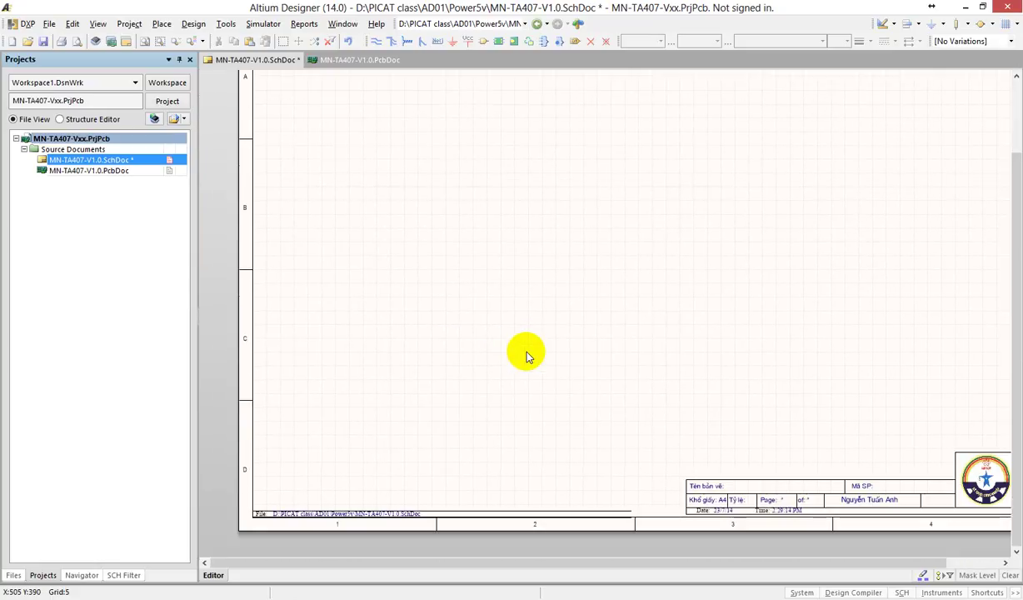
{"action": "scroll", "coordinate": [526, 356], "scroll_direction": "up", "scroll_amount": 2}
{"action": "scroll", "coordinate": [525, 363], "scroll_direction": "down", "scroll_amount": 2}
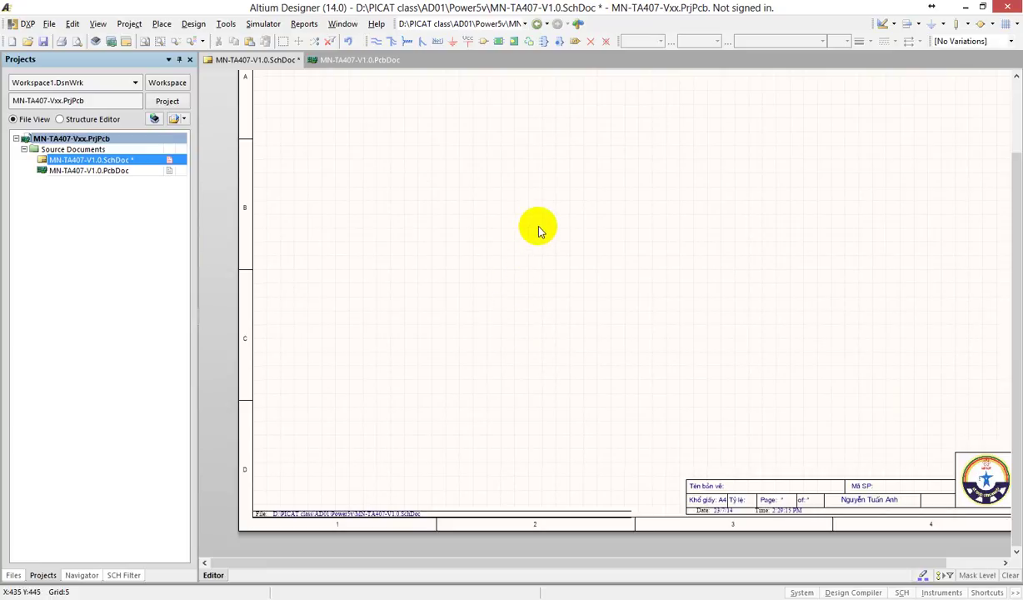
Zoom repeatedly out and in on the schematic sheet to view both the whole A4 layout and the grid up close.
{"action": "scroll", "coordinate": [538, 231], "scroll_direction": "down", "scroll_amount": 2, "text": "ctrl"}
{"action": "scroll", "coordinate": [537, 231], "scroll_direction": "up", "scroll_amount": 2, "text": "ctrl"}
{"action": "scroll", "coordinate": [538, 231], "scroll_direction": "down", "scroll_amount": 1, "text": "ctrl"}
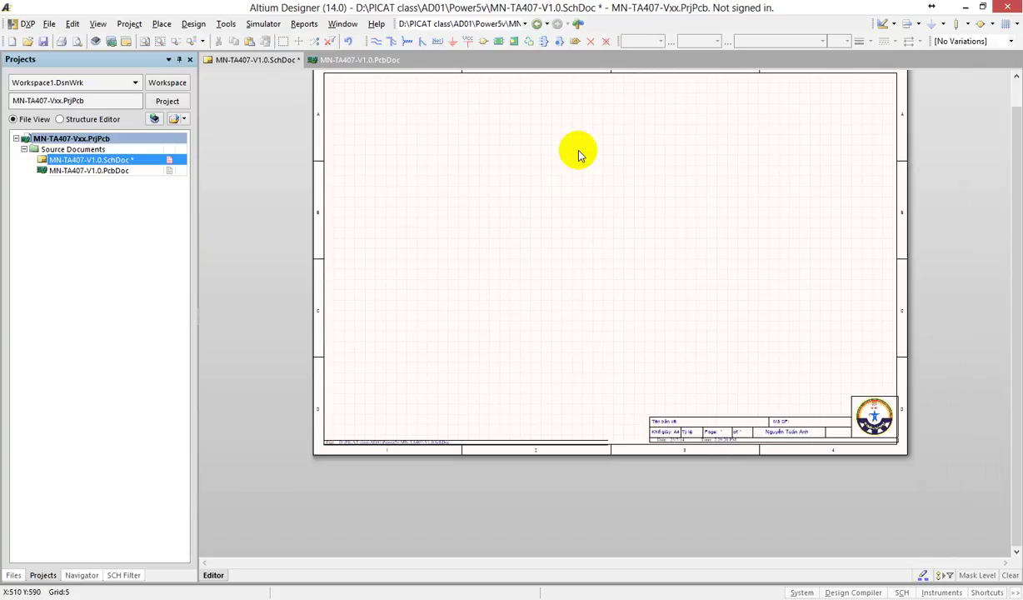
{"action": "scroll", "coordinate": [579, 155], "scroll_direction": "down", "scroll_amount": 2, "text": "ctrl"}
{"action": "scroll", "coordinate": [578, 156], "scroll_direction": "up", "scroll_amount": 4, "text": "ctrl"}
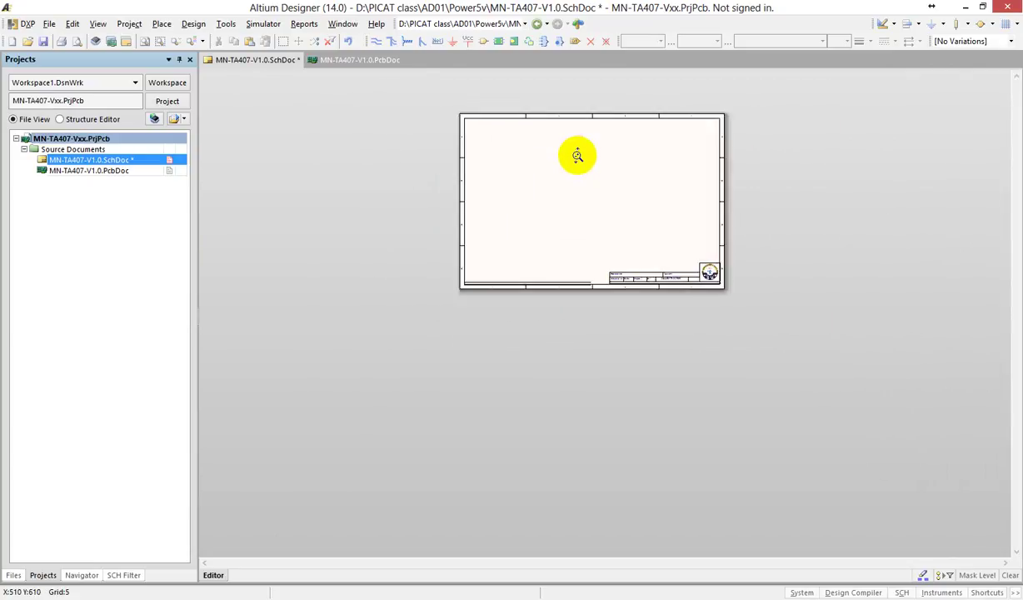
{"action": "scroll", "coordinate": [578, 155], "scroll_direction": "down", "scroll_amount": 3, "text": "ctrl"}
{"action": "scroll", "coordinate": [578, 156], "scroll_direction": "up", "scroll_amount": 3, "text": "ctrl"}
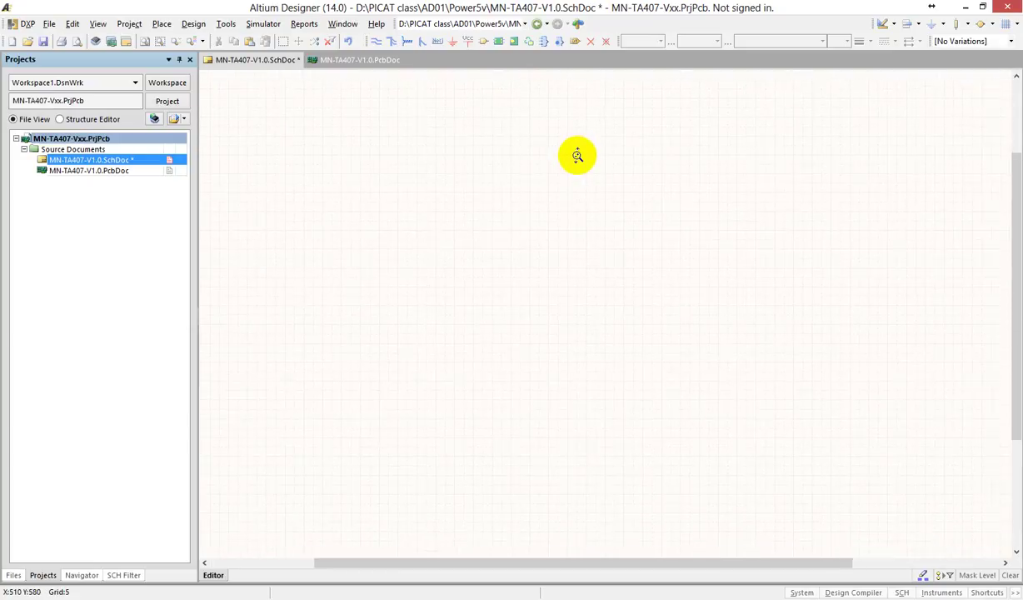
Examine the blank schematic sheet as a whole and close up at different magnifications.
{"action": "scroll", "coordinate": [578, 156], "scroll_direction": "down", "scroll_amount": 1, "text": "ctrl"}
{"action": "scroll", "coordinate": [578, 156], "scroll_direction": "down", "scroll_amount": 3, "text": "ctrl"}
{"action": "scroll", "coordinate": [578, 156], "scroll_direction": "up", "scroll_amount": 3, "text": "ctrl"}
{"action": "scroll", "coordinate": [577, 156], "scroll_direction": "down", "scroll_amount": 3, "text": "ctrl"}
{"action": "scroll", "coordinate": [577, 155], "scroll_direction": "up", "scroll_amount": 3, "text": "ctrl"}
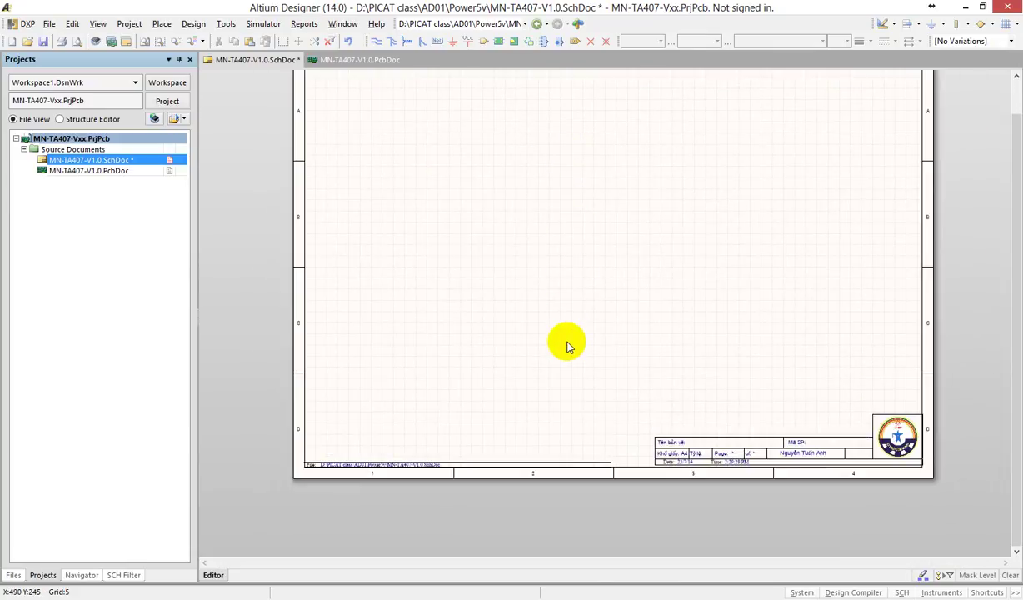
{"action": "scroll", "coordinate": [566, 336], "scroll_direction": "up", "scroll_amount": 3, "text": "ctrl"}
{"action": "scroll", "coordinate": [567, 336], "scroll_direction": "down", "scroll_amount": 3, "text": "ctrl"}
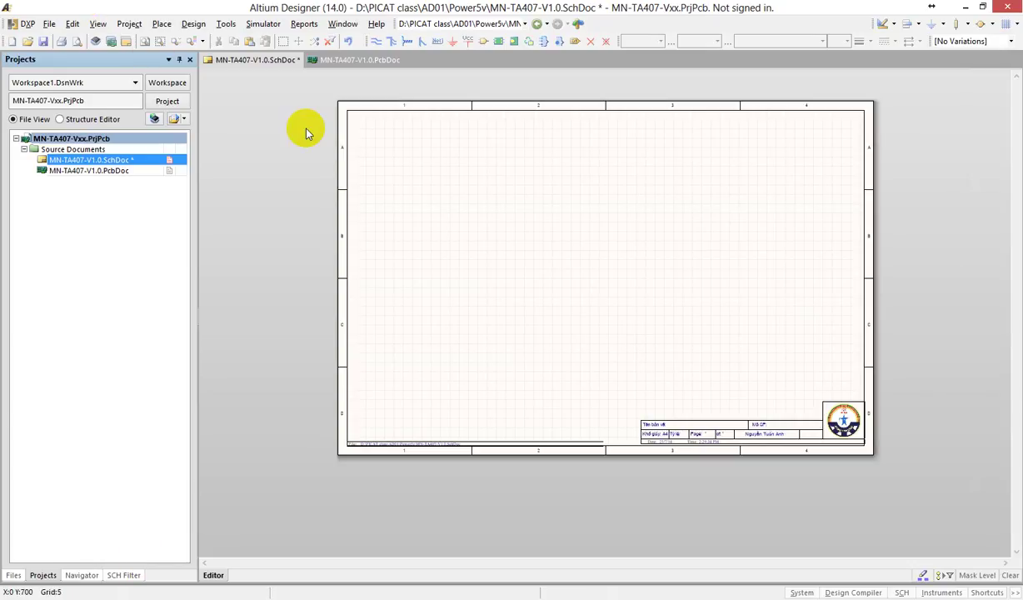
{"action": "middle_click_drag", "start_coordinate": [635, 229], "coordinate": [644, 226]}
{"action": "scroll", "coordinate": [644, 231], "scroll_direction": "down", "scroll_amount": 5, "text": "ctrl"}
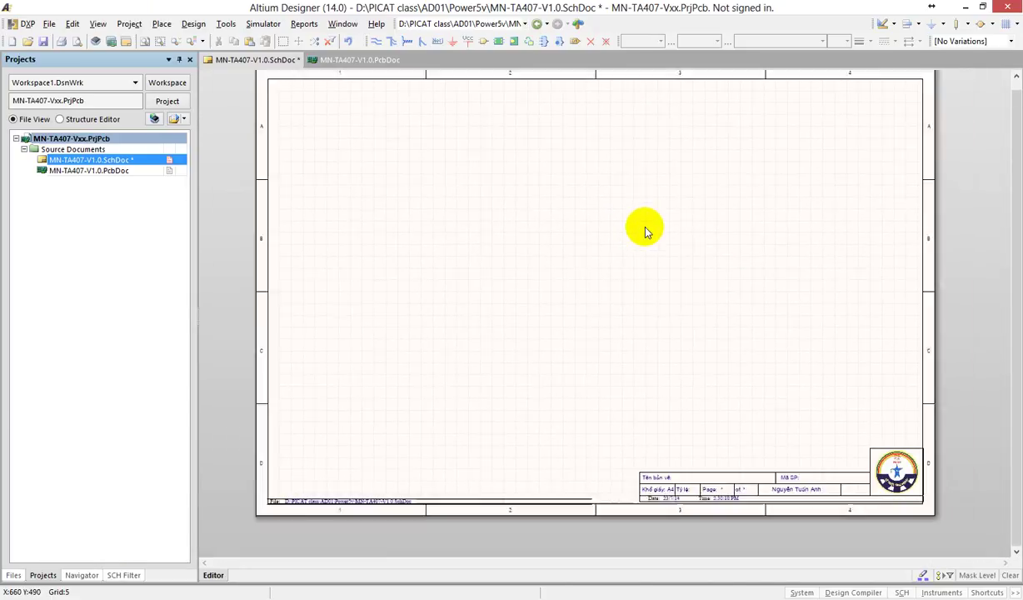
{"action": "scroll", "coordinate": [644, 231], "scroll_direction": "up", "scroll_amount": 5, "text": "ctrl"}
{"action": "scroll", "coordinate": [342, 160], "scroll_direction": "down", "scroll_amount": 5, "text": "ctrl"}
{"action": "scroll", "coordinate": [354, 171], "scroll_direction": "up", "scroll_amount": 5, "text": "ctrl"}
{"action": "scroll", "coordinate": [358, 179], "scroll_direction": "down", "scroll_amount": 5, "text": "ctrl"}
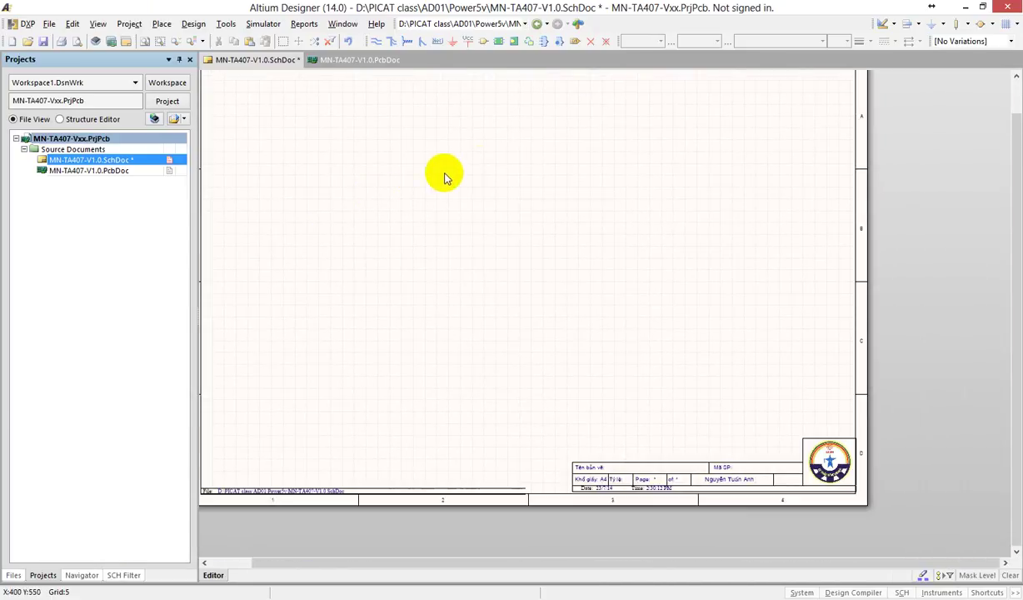
{"action": "scroll", "coordinate": [525, 210], "scroll_direction": "up", "scroll_amount": 3, "text": "ctrl"}
Look over the edges and zones of the A4 schematic sheet, from the upper border down to the lower border.
{"action": "right_click_drag", "start_coordinate": [527, 365], "coordinate": [592, 197]}
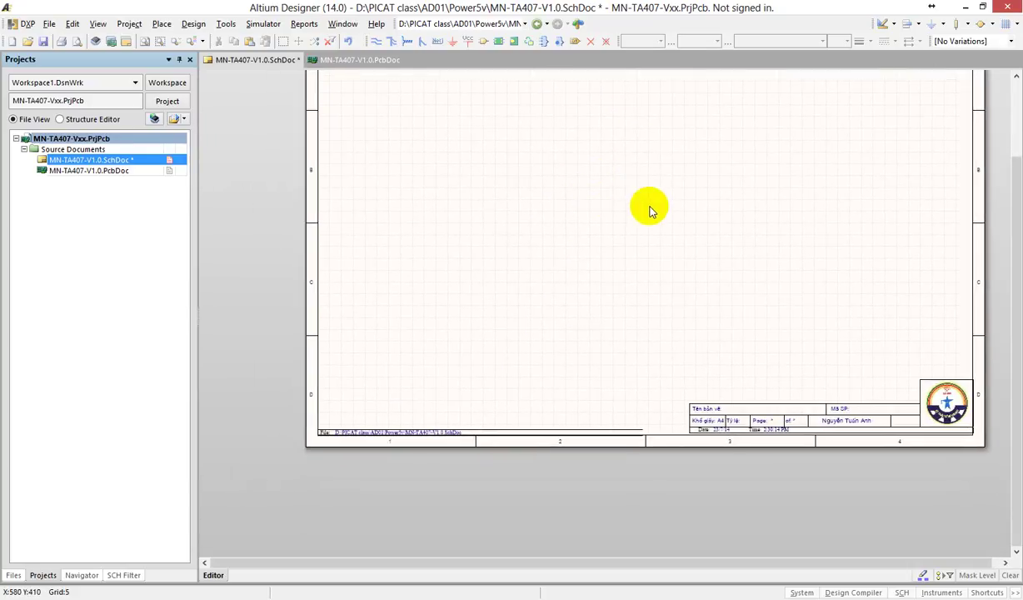
{"action": "right_click_drag", "start_coordinate": [650, 116], "coordinate": [447, 228]}
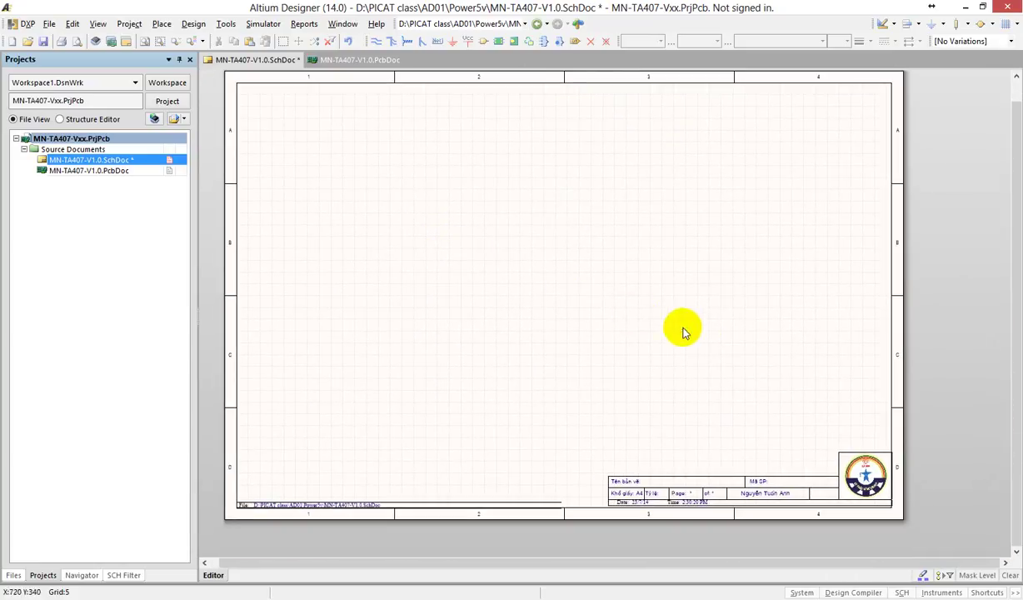
{"action": "right_click_drag", "start_coordinate": [681, 329], "coordinate": [804, 361]}
{"action": "scroll", "coordinate": [542, 296], "scroll_direction": "up", "scroll_amount": 4, "text": "ctrl"}
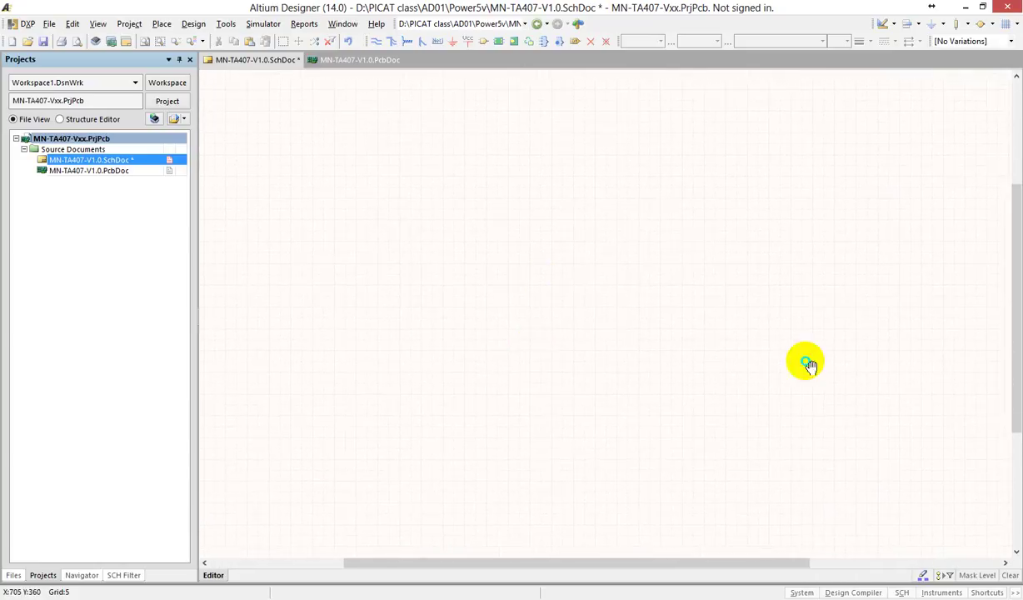
{"action": "right_click_drag", "start_coordinate": [281, 269], "coordinate": [597, 332]}
{"action": "scroll", "coordinate": [597, 332], "scroll_direction": "right", "scroll_amount": 3, "text": "shift"}
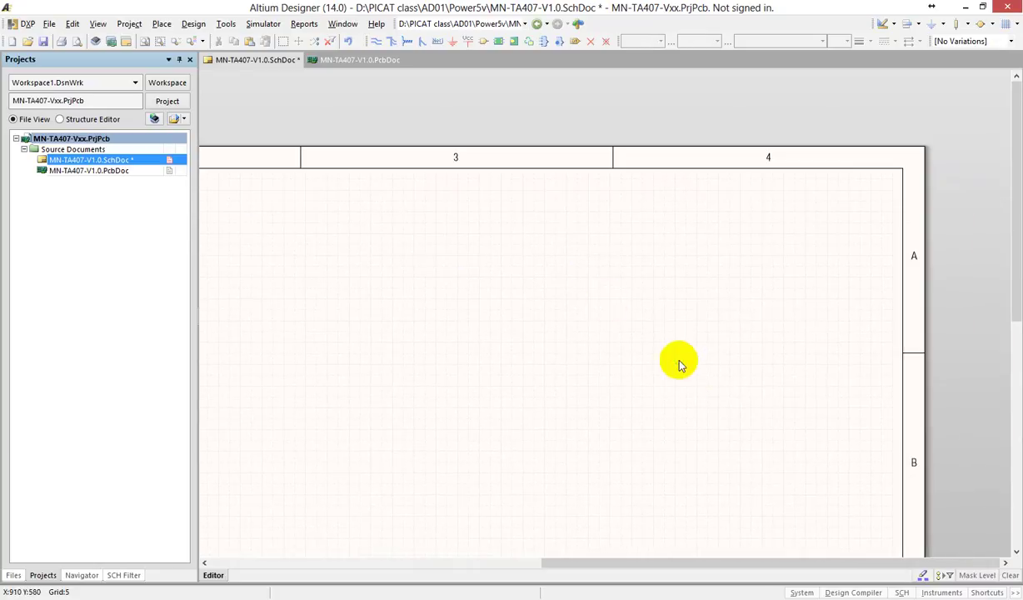
{"action": "scroll", "coordinate": [382, 431], "scroll_direction": "down", "scroll_amount": 8}
{"action": "right_click_drag", "start_coordinate": [360, 484], "coordinate": [582, 388]}
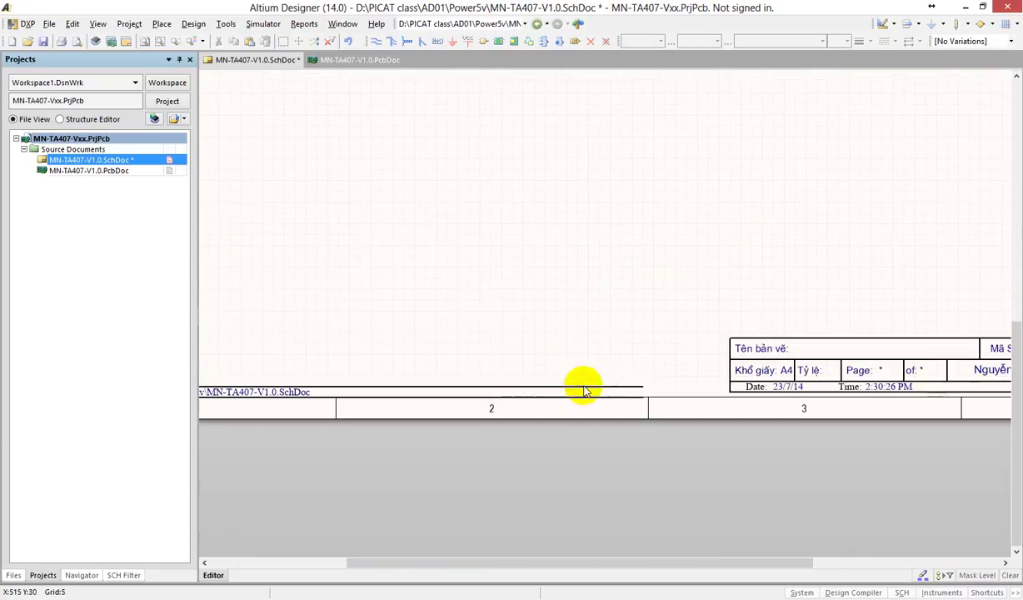
{"action": "right_click_drag", "start_coordinate": [418, 257], "coordinate": [761, 411]}
{"action": "right_click_drag", "start_coordinate": [493, 260], "coordinate": [441, 482]}
{"action": "right_click_drag", "start_coordinate": [557, 226], "coordinate": [571, 312]}
{"action": "scroll", "coordinate": [572, 311], "scroll_direction": "up", "scroll_amount": 5}
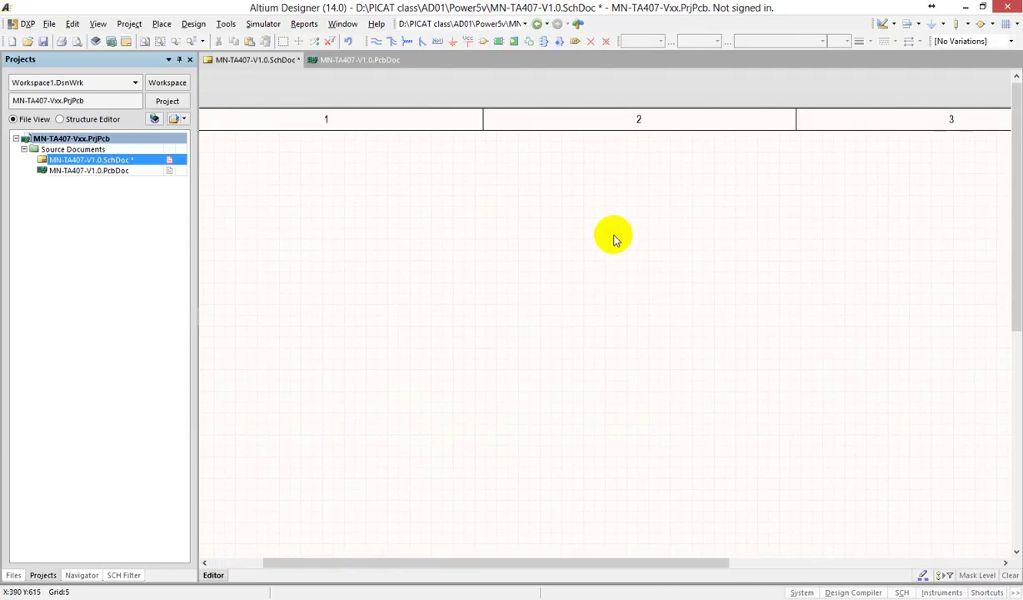
{"action": "right_click_drag", "start_coordinate": [613, 238], "coordinate": [603, 303]}
{"action": "right_click_drag", "start_coordinate": [898, 239], "coordinate": [585, 194]}
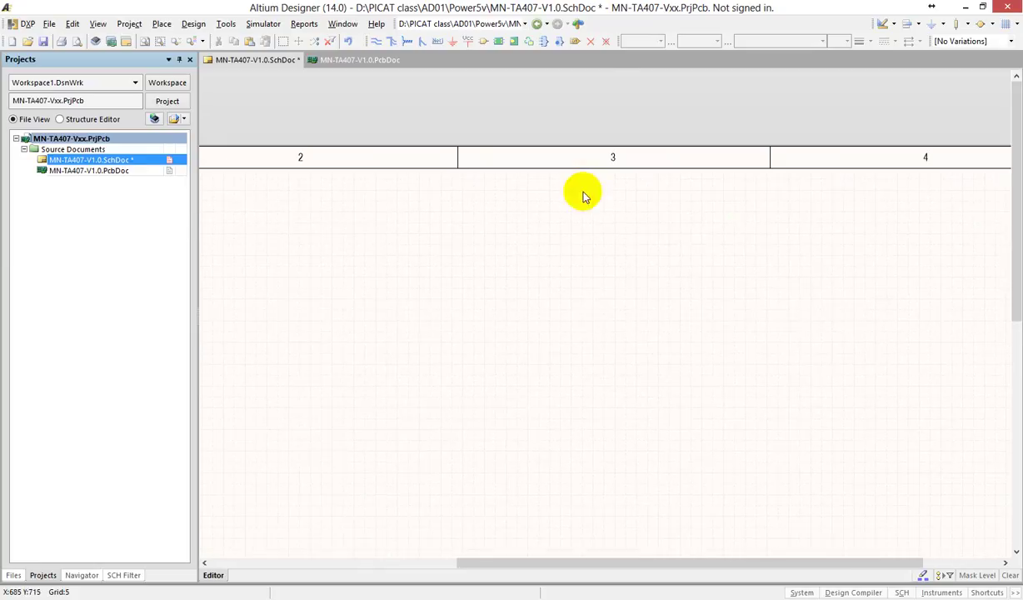
{"action": "right_click_drag", "start_coordinate": [733, 366], "coordinate": [666, 317]}
{"action": "right_click_drag", "start_coordinate": [628, 382], "coordinate": [465, 299]}
{"action": "right_click_drag", "start_coordinate": [342, 402], "coordinate": [700, 325]}
{"action": "right_click_drag", "start_coordinate": [518, 294], "coordinate": [715, 349]}
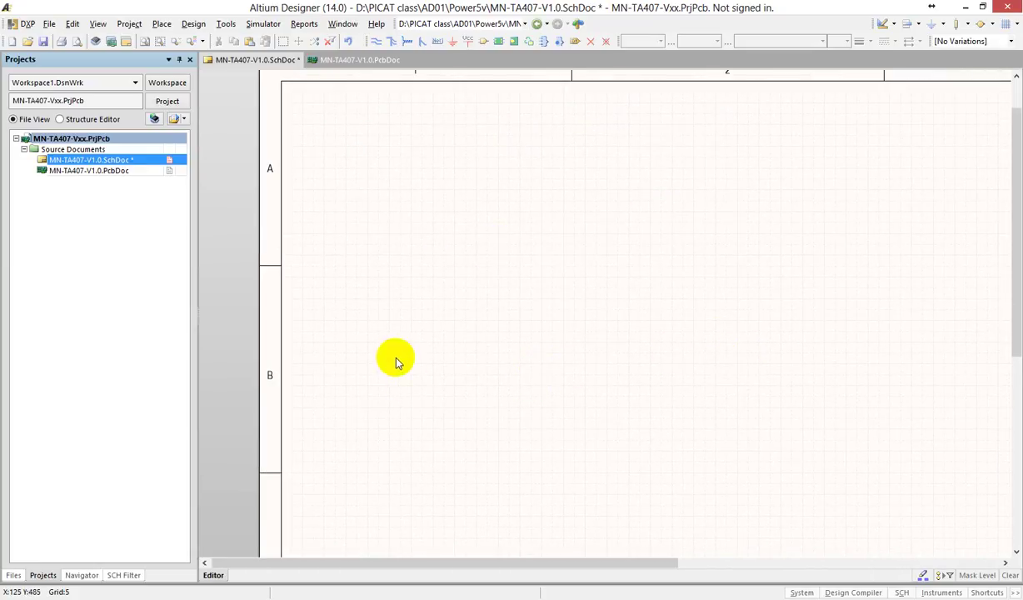
{"action": "scroll", "coordinate": [395, 358], "scroll_direction": "down", "scroll_amount": 5}
{"action": "scroll", "coordinate": [442, 329], "scroll_direction": "down", "scroll_amount": 1, "text": "ctrl"}
{"action": "scroll", "coordinate": [463, 318], "scroll_direction": "down", "scroll_amount": 2, "text": "ctrl"}
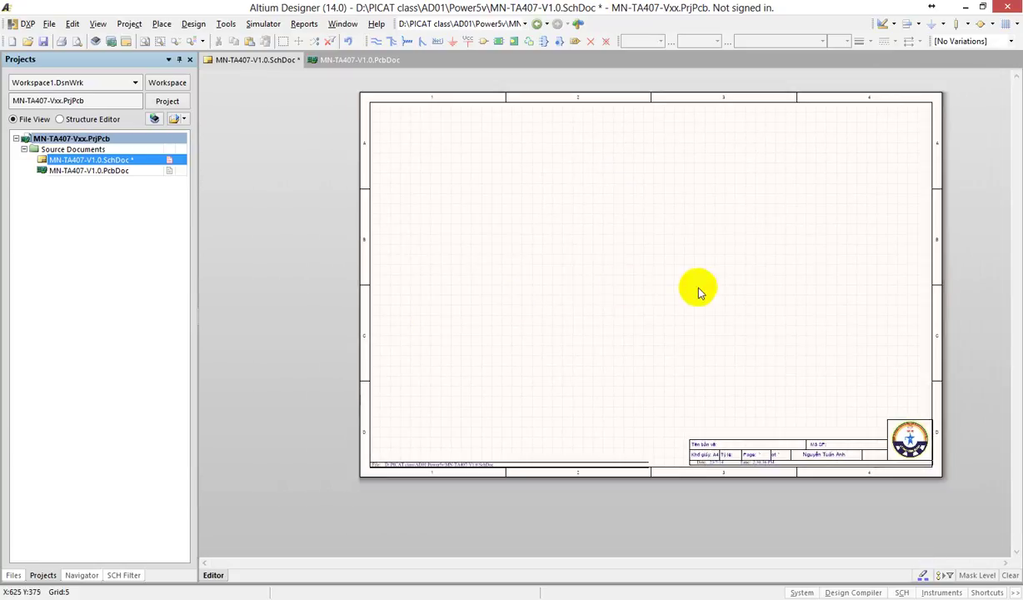
Examine the title block in the schematic sheet's lower corner, including its Tên bản vẽ and Mã SP fields.
{"action": "right_click_drag", "start_coordinate": [697, 288], "coordinate": [459, 283]}
{"action": "scroll", "coordinate": [512, 434], "scroll_direction": "up", "scroll_amount": 5, "text": "ctrl"}
{"action": "scroll", "coordinate": [504, 421], "scroll_direction": "down", "scroll_amount": 1, "text": "ctrl"}
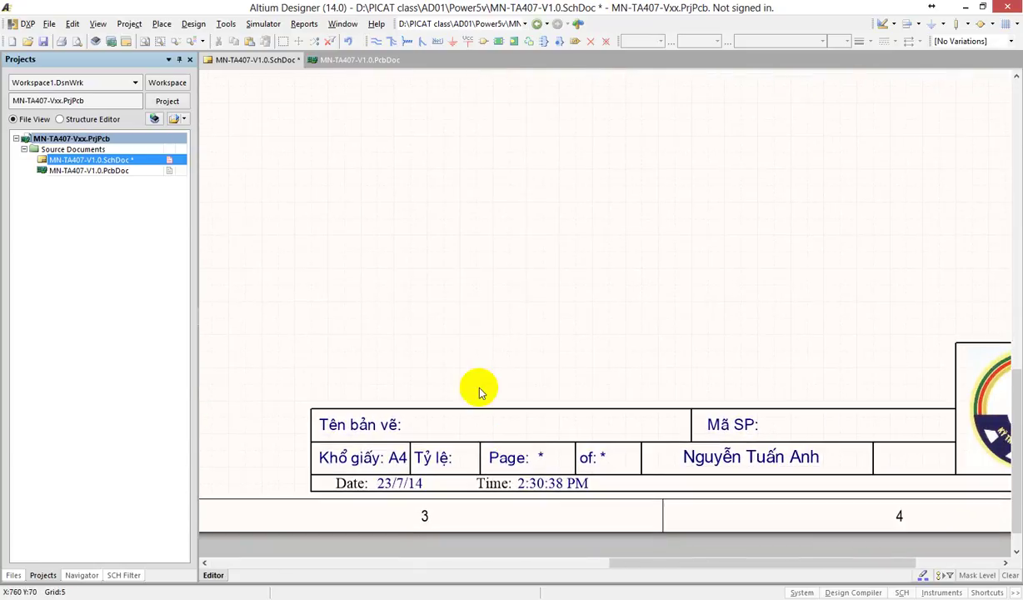
{"action": "scroll", "coordinate": [500, 346], "scroll_direction": "down", "scroll_amount": 1}
{"action": "scroll", "coordinate": [558, 217], "scroll_direction": "down", "scroll_amount": 2, "text": "ctrl"}
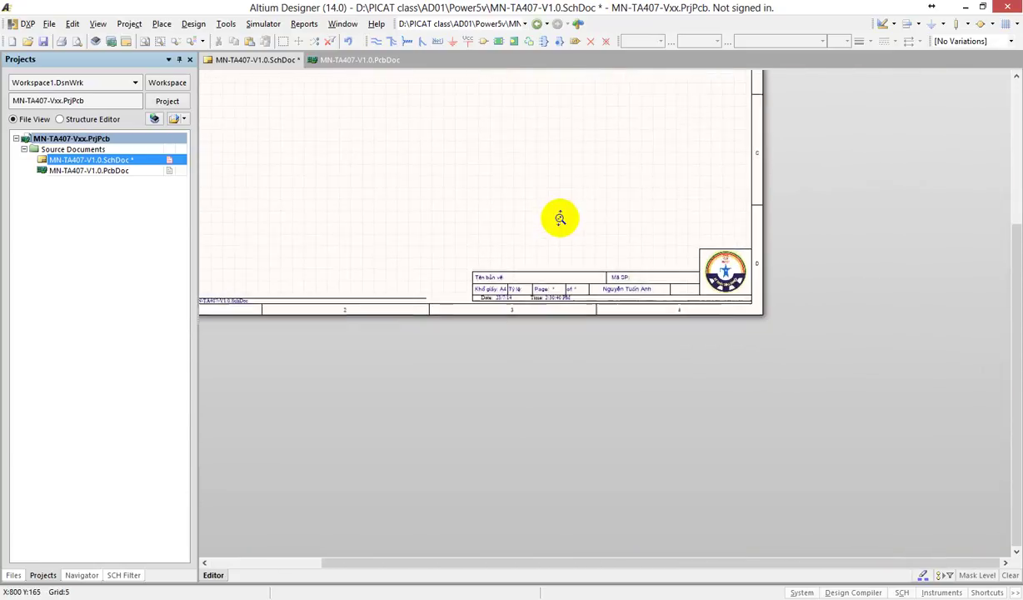
{"action": "right_click_drag", "start_coordinate": [456, 201], "coordinate": [533, 321]}
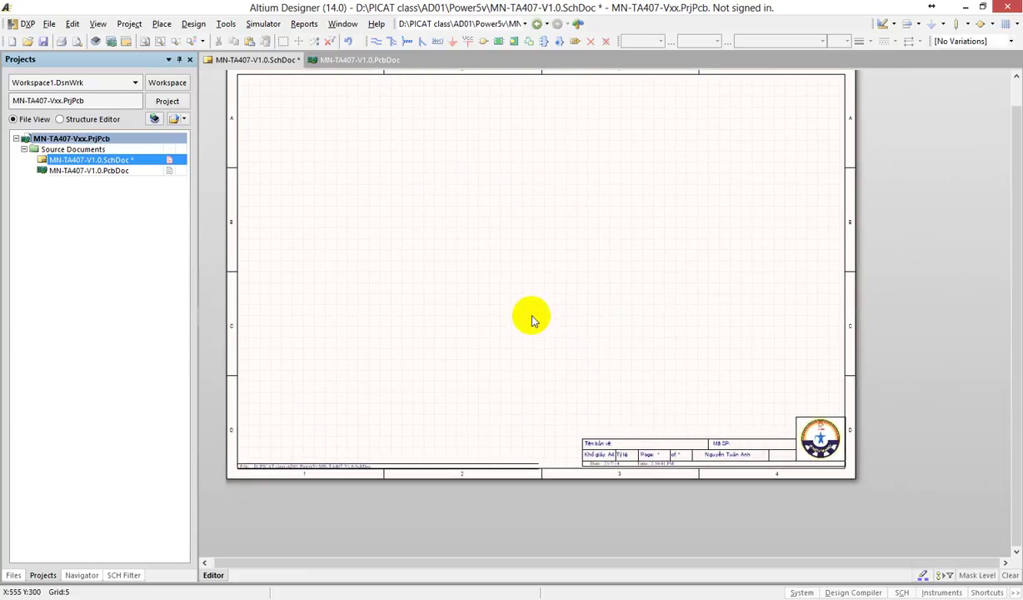
{"action": "scroll", "coordinate": [680, 472], "scroll_direction": "up", "scroll_amount": 3, "text": "ctrl"}
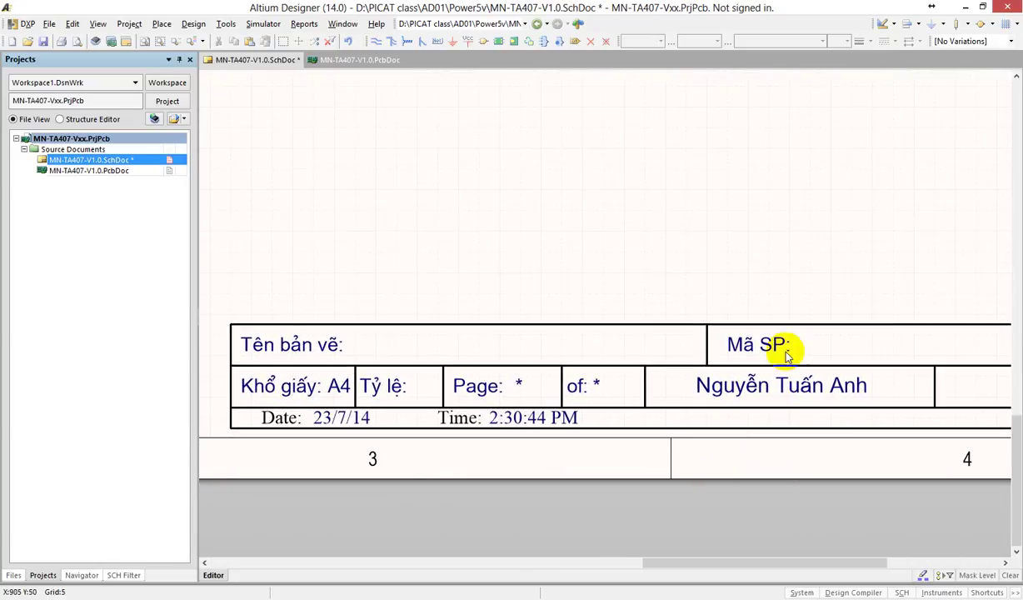
{"action": "right_click_drag", "start_coordinate": [783, 353], "coordinate": [750, 377]}
{"action": "scroll", "coordinate": [658, 344], "scroll_direction": "down", "scroll_amount": 2, "text": "ctrl"}
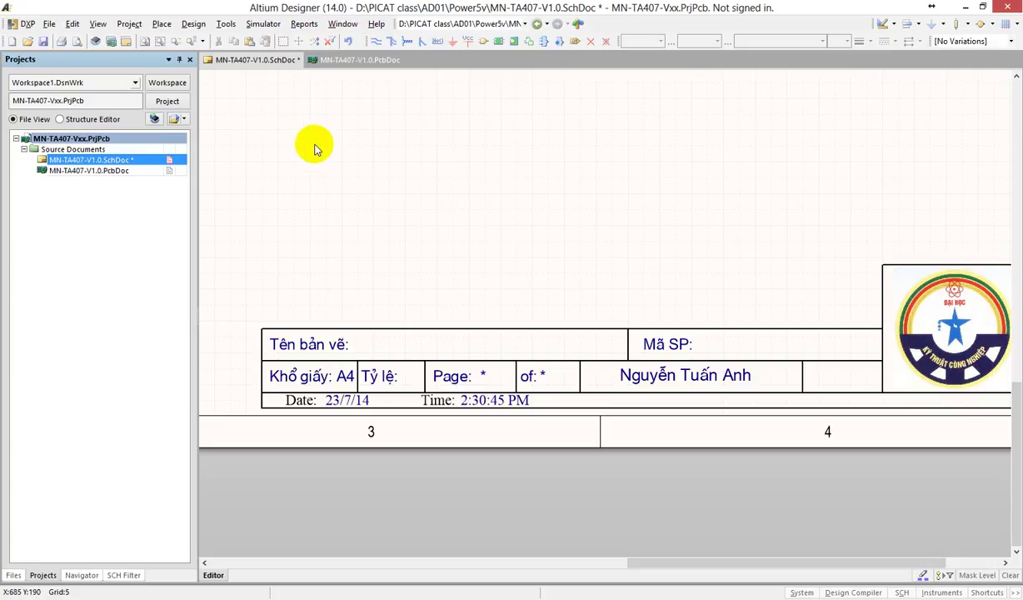
Try to save the schematic under the file name MN-TA407-V1.0 in the Power5v folder.
{"action": "key", "text": "f"}
{"action": "mouse_move", "coordinate": [329, 155]}
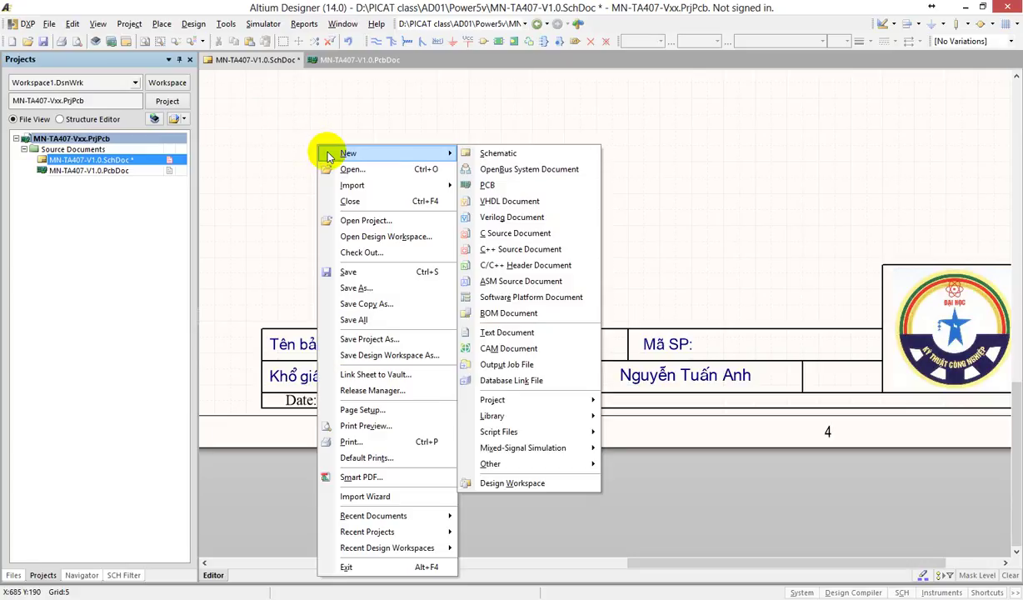
{"action": "key", "text": "Escape"}
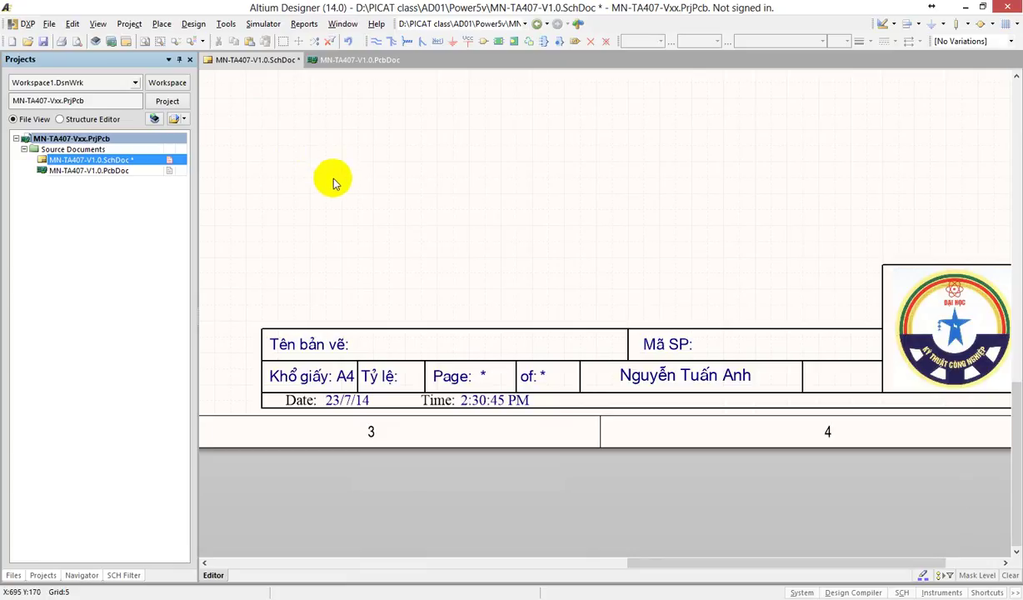
{"action": "key", "text": "f"}
{"action": "key", "text": "a"}
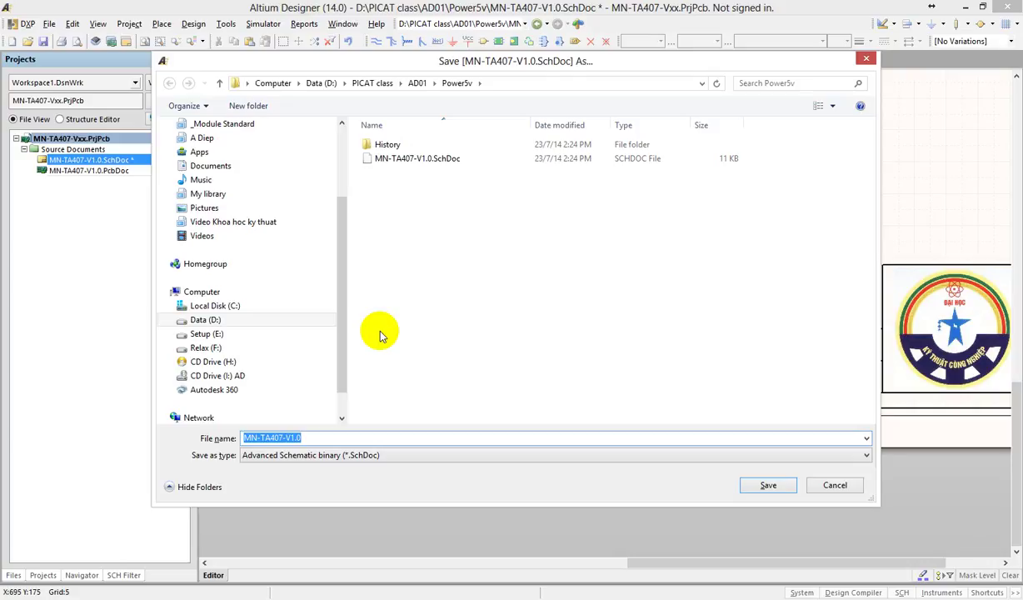
{"action": "left_click", "coordinate": [321, 438]}
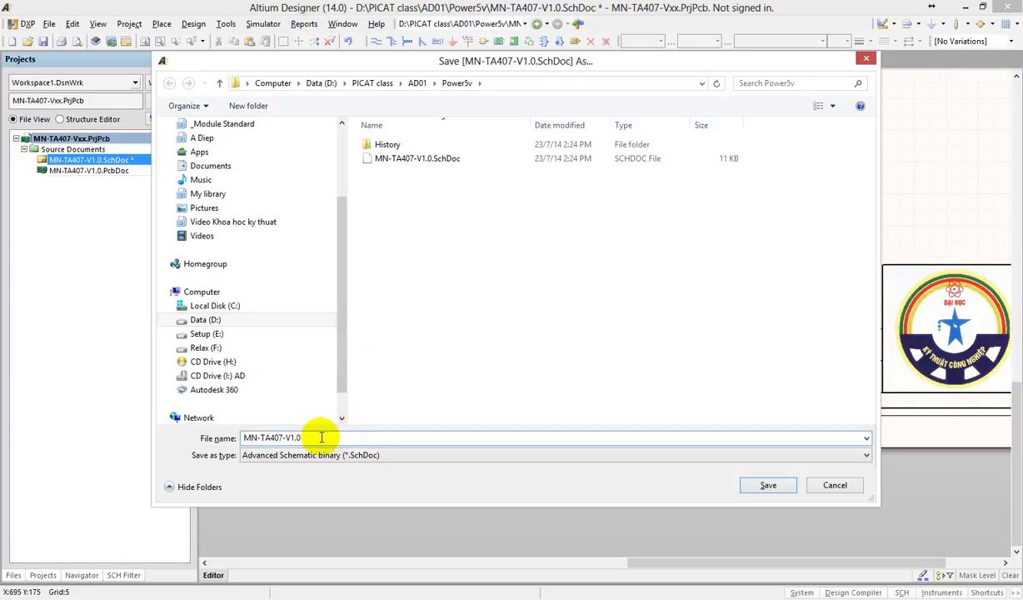
{"action": "key", "text": "Return"}
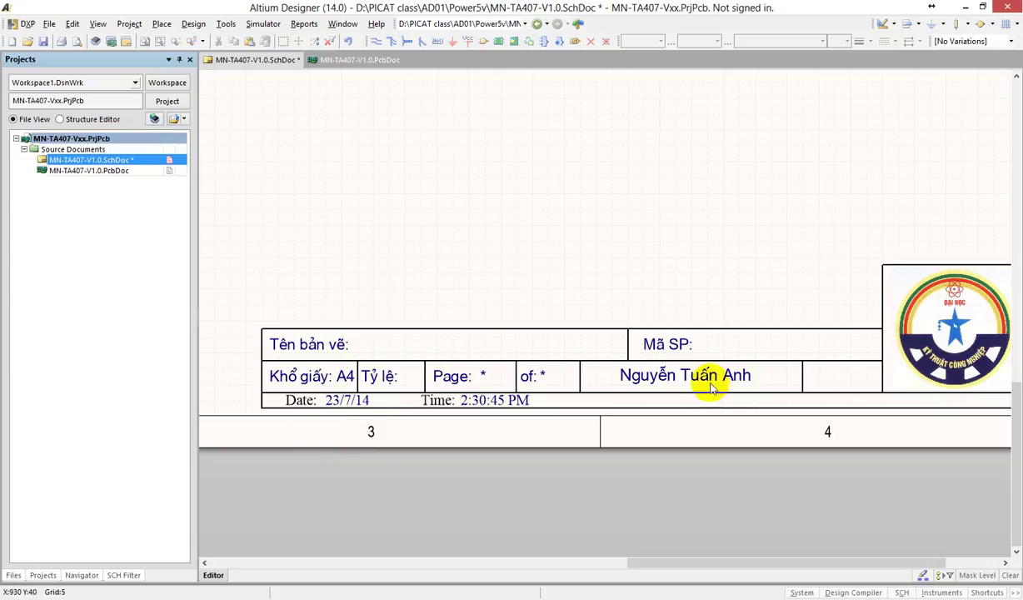
Start placing a text string near the title block and set its text to MN-TA407-V1.0.
{"action": "middle_click_drag", "start_coordinate": [739, 315], "coordinate": [635, 290]}
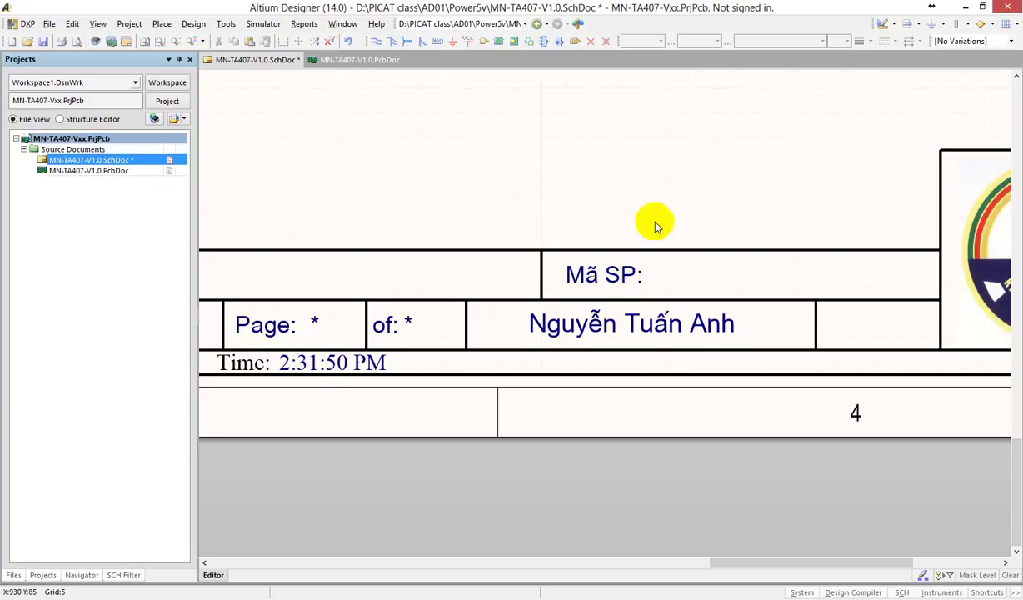
{"action": "scroll", "coordinate": [532, 179], "scroll_direction": "down", "scroll_amount": 1, "text": "ctrl"}
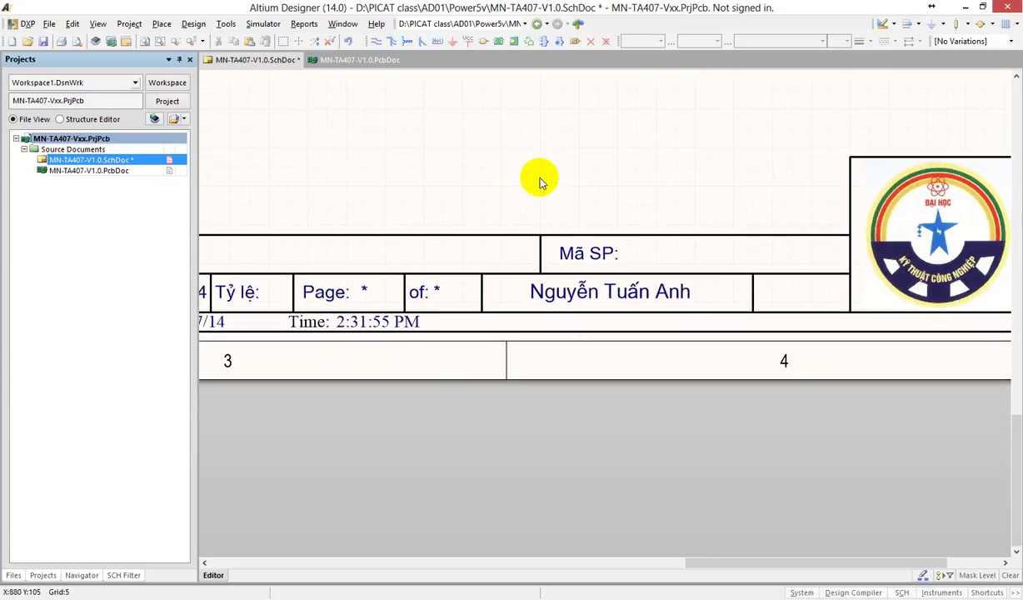
{"action": "left_click", "coordinate": [163, 25]}
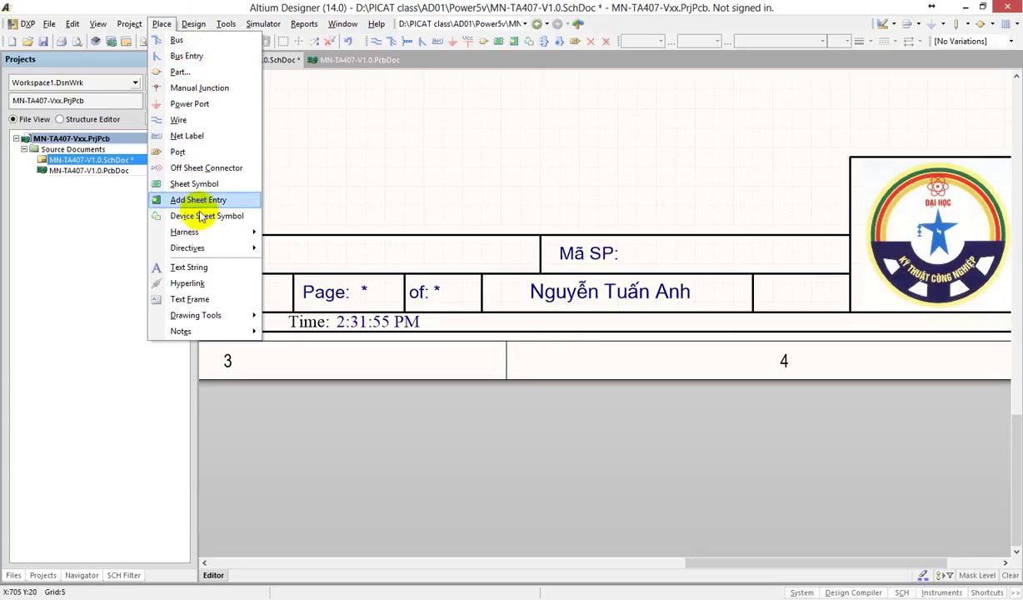
{"action": "left_click", "coordinate": [208, 271]}
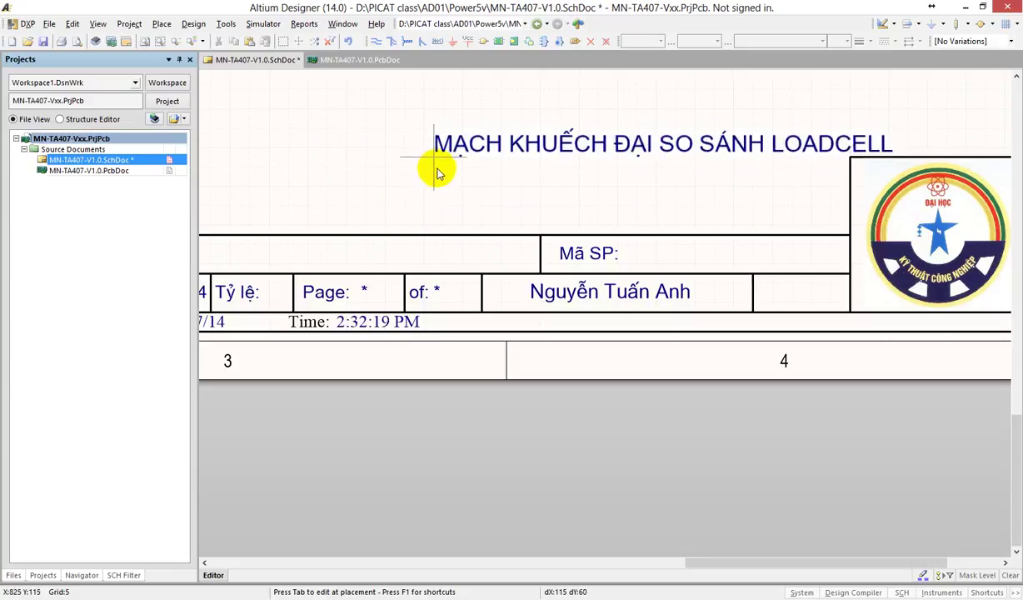
{"action": "key", "text": "Left"}
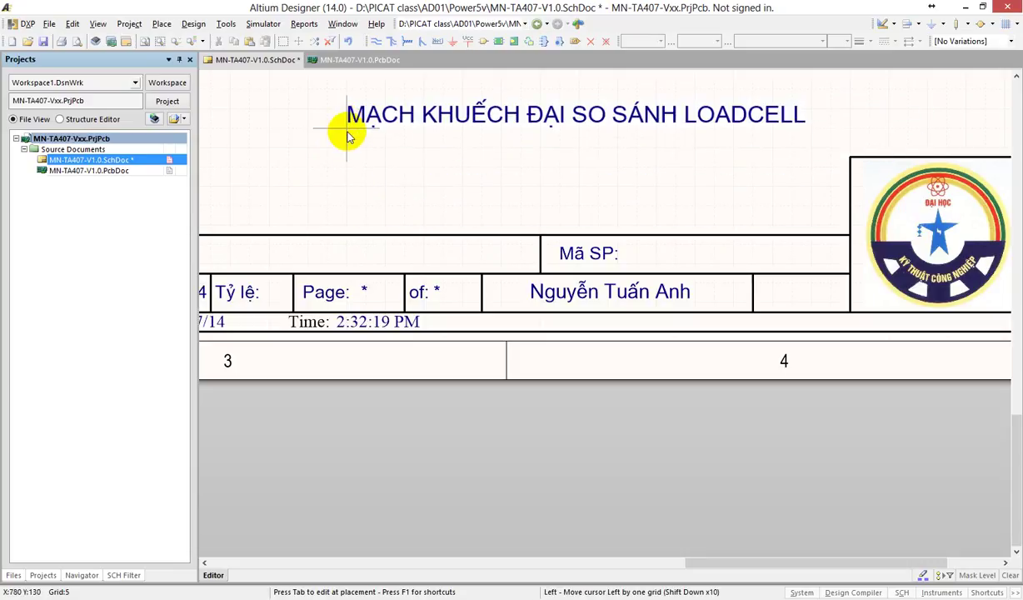
{"action": "key", "text": "Right"}
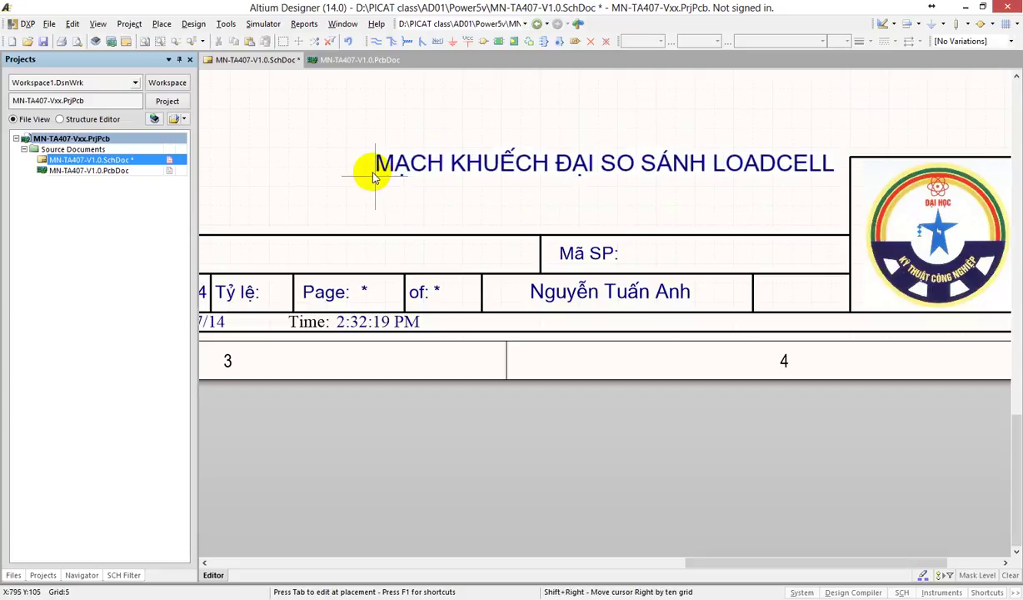
{"action": "key", "text": "Tab"}
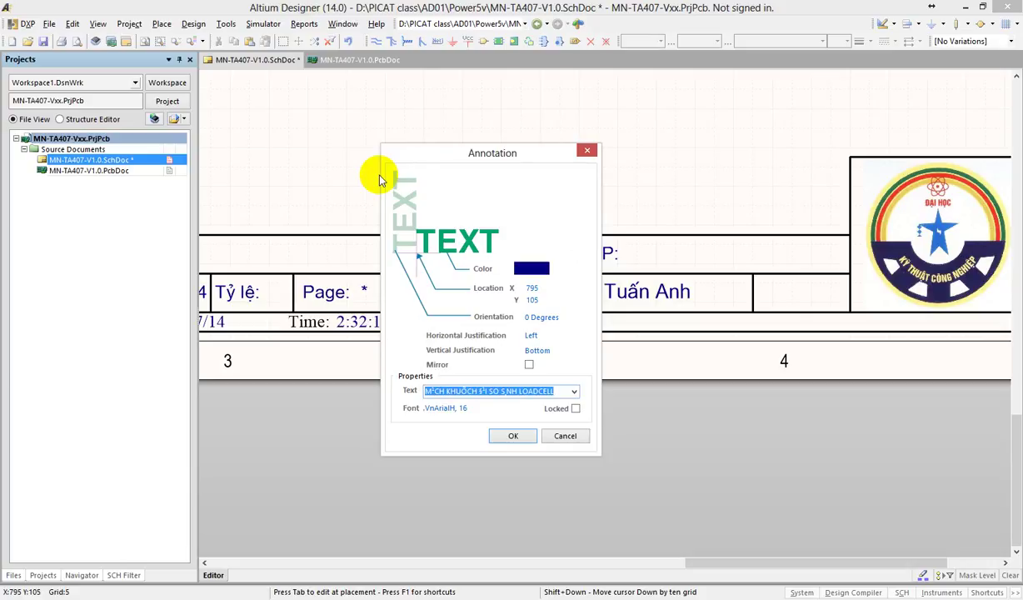
{"action": "type", "text": "MN-TA407-V1.0"}
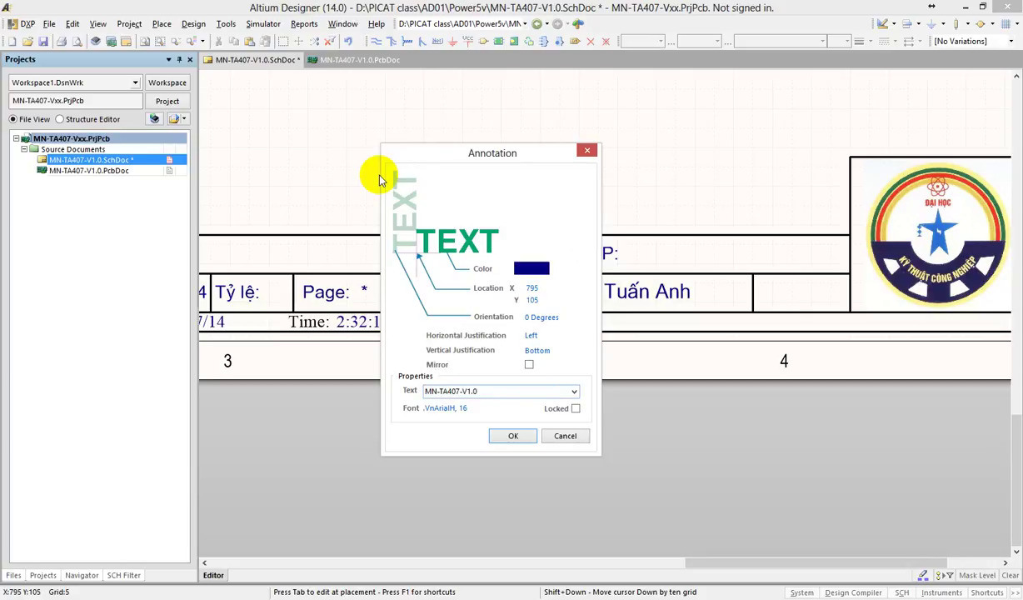
{"action": "key", "text": "Return"}
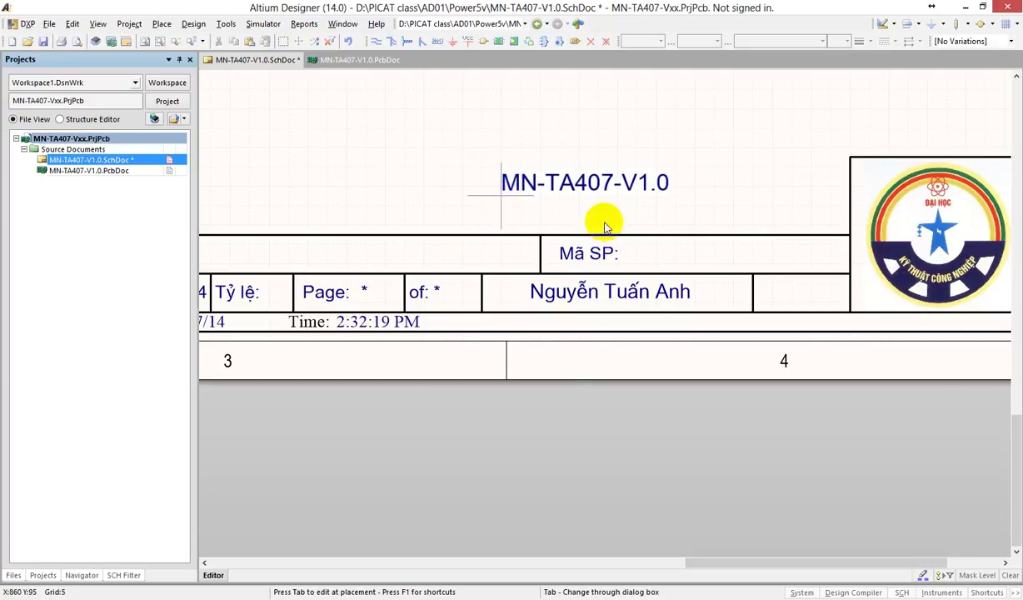
Place the MN-TA407-V1.0 string once, end the placement, and move the string into the title block's Mã SP field.
{"action": "left_click", "coordinate": [442, 214]}
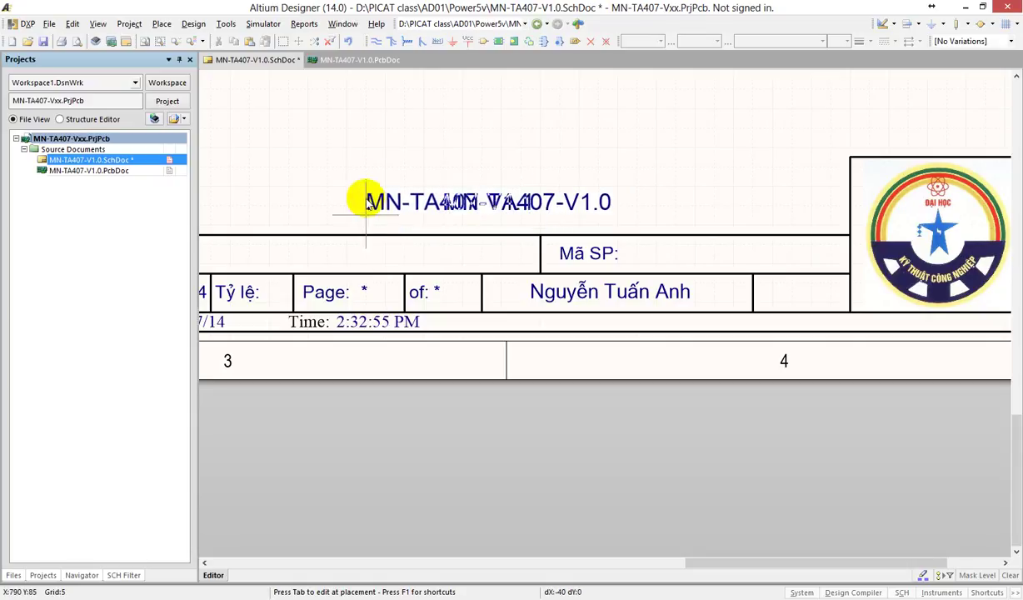
{"action": "right_click", "coordinate": [603, 149]}
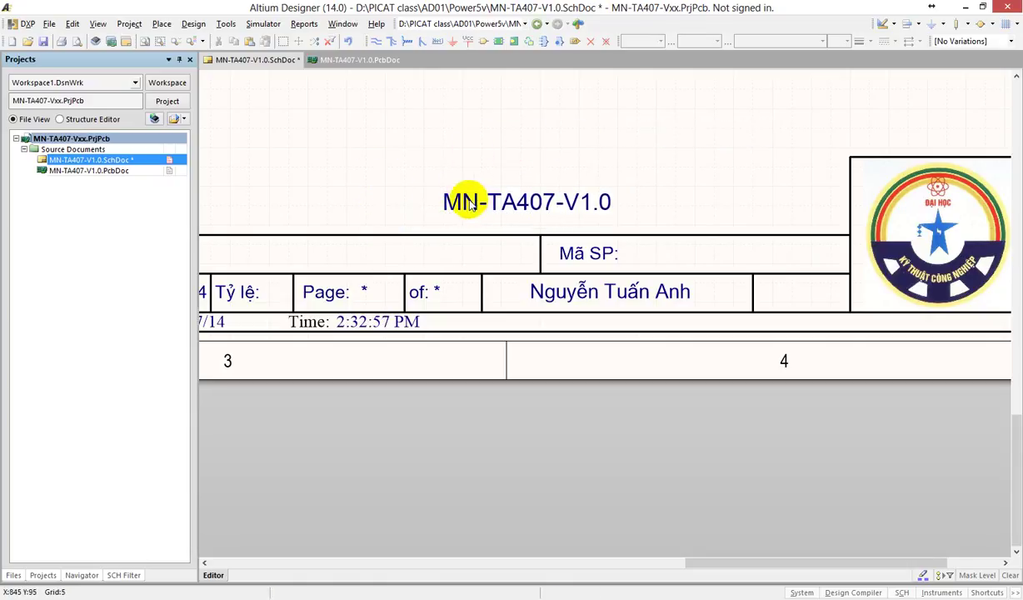
{"action": "left_click_drag", "start_coordinate": [464, 200], "coordinate": [667, 258]}
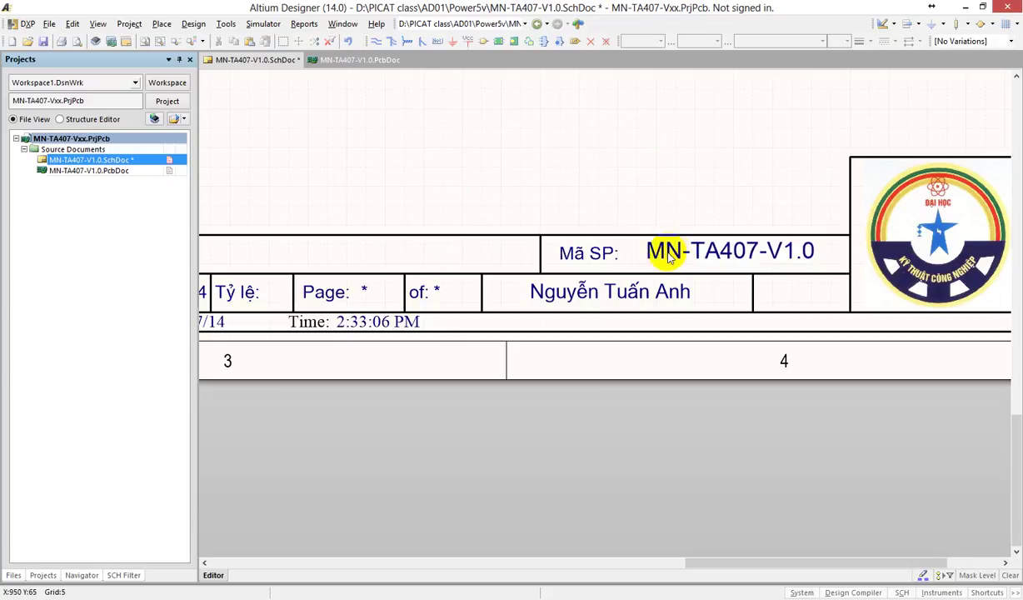
{"action": "scroll", "coordinate": [548, 210], "scroll_direction": "down", "scroll_amount": 3, "text": "ctrl"}
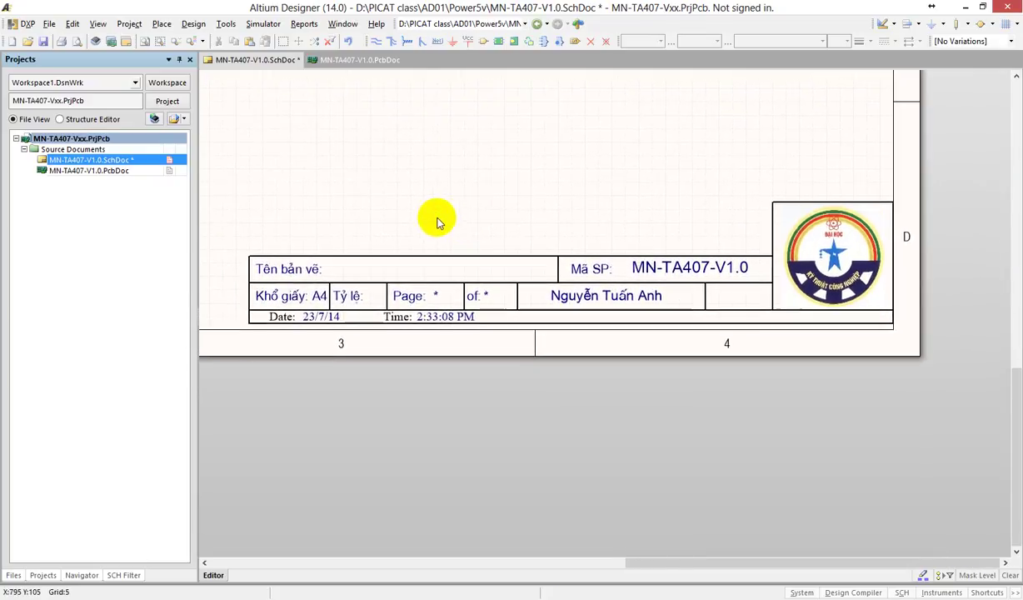
{"action": "right_click", "coordinate": [423, 210]}
{"action": "left_click", "coordinate": [418, 154]}
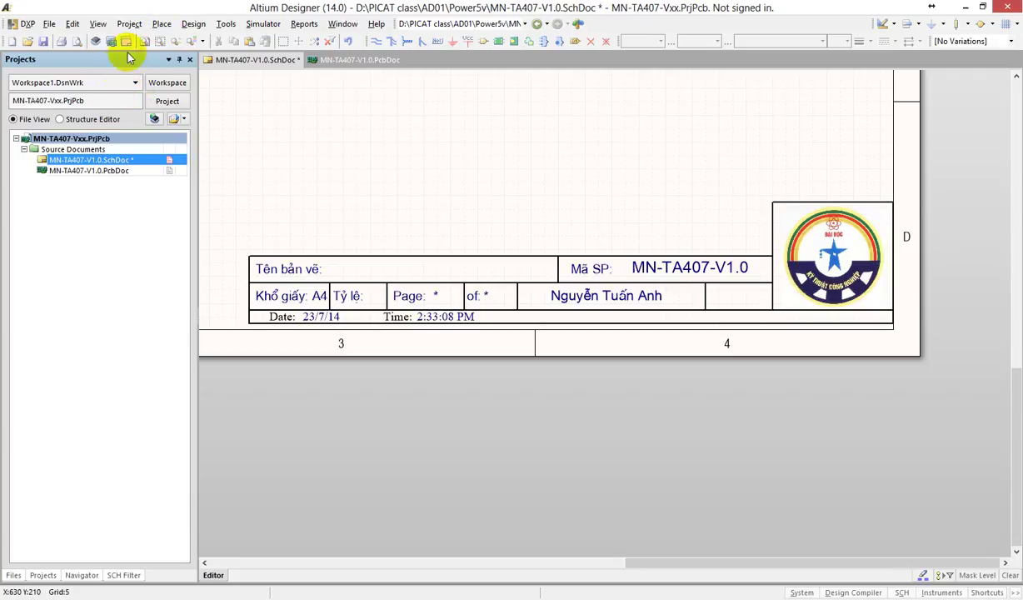
{"action": "left_click", "coordinate": [163, 24]}
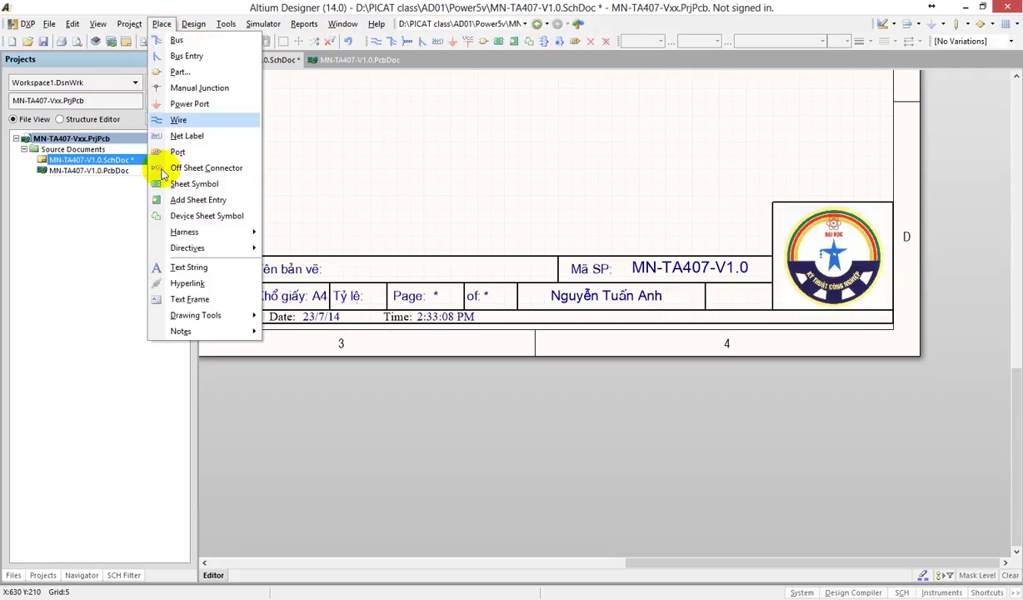
{"action": "left_click", "coordinate": [522, 132]}
Place one text string reading "Mach nguon 5 V" in the title block's Tên bản vẽ field and end the placement.
{"action": "key", "text": "p"}
{"action": "key", "text": "t"}
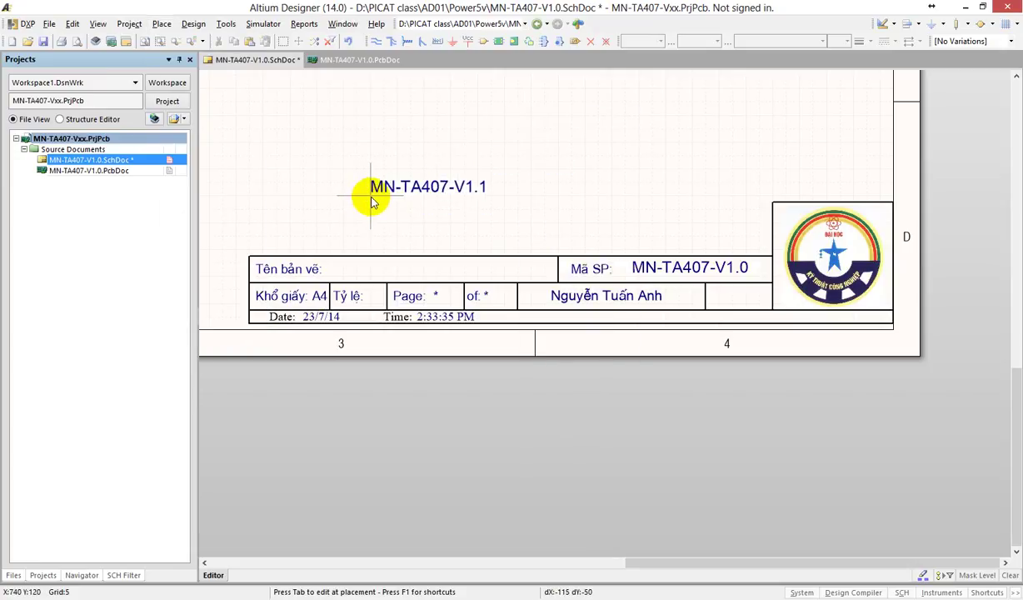
{"action": "key", "text": "Home"}
{"action": "key", "text": "Left"}
{"action": "key", "text": "Right"}
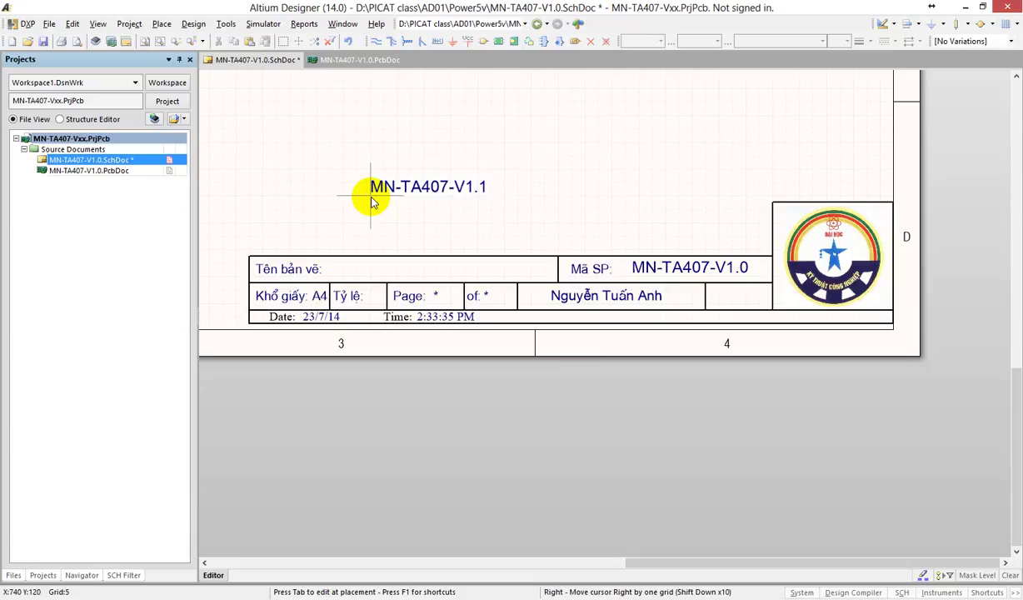
{"action": "key", "text": "Up"}
{"action": "key", "text": "Down"}
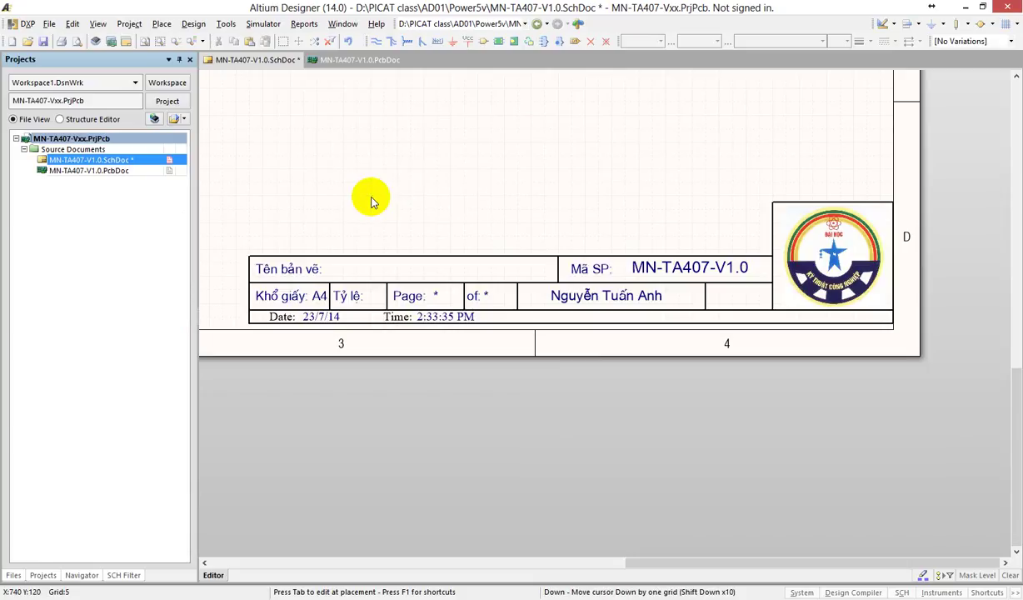
{"action": "key", "text": "Tab"}
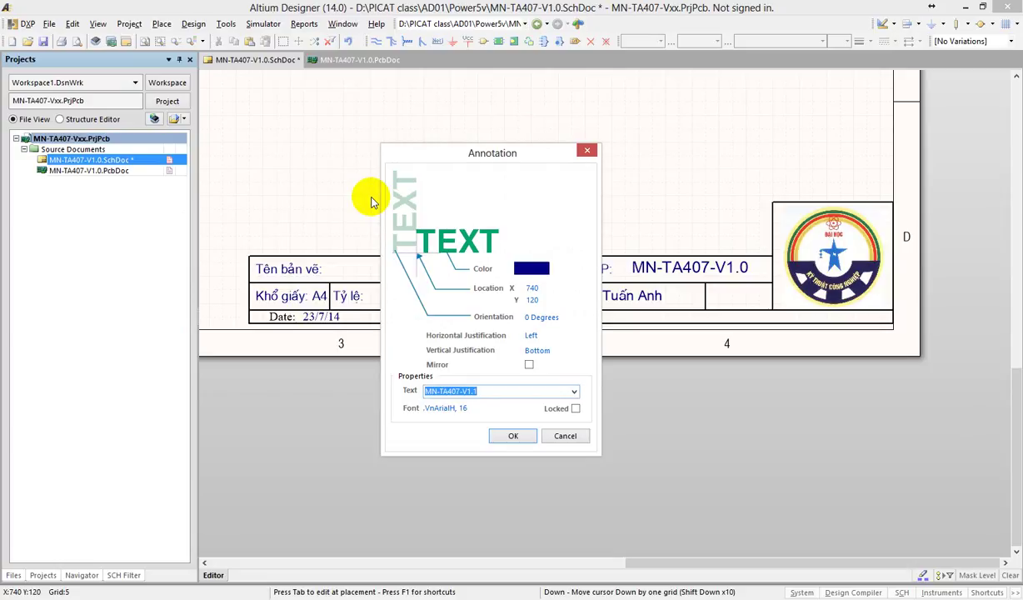
{"action": "type", "text": "Mach nguon 5 V"}
{"action": "key", "text": "Return"}
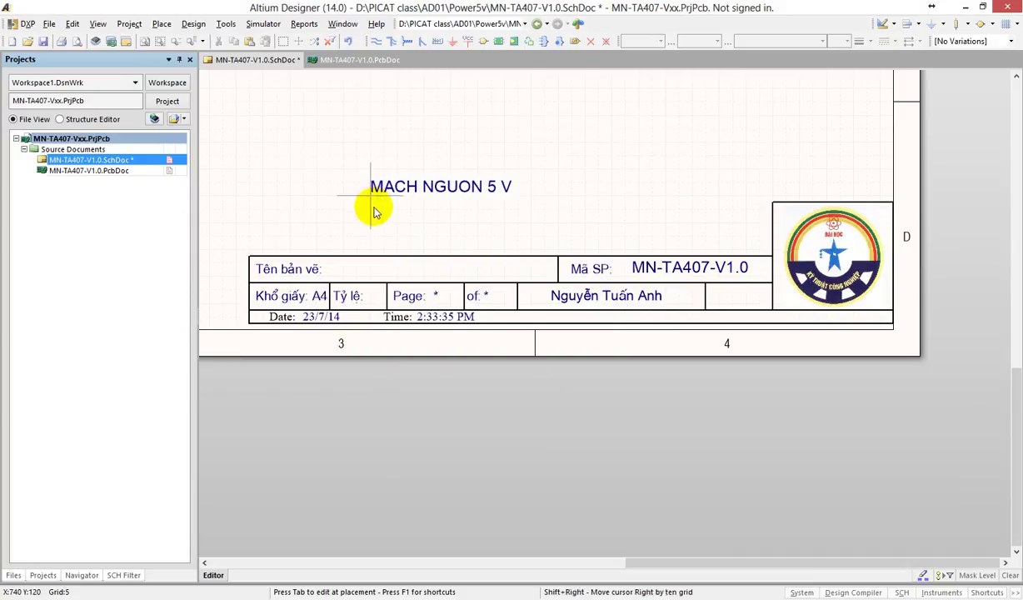
{"action": "left_click", "coordinate": [362, 277]}
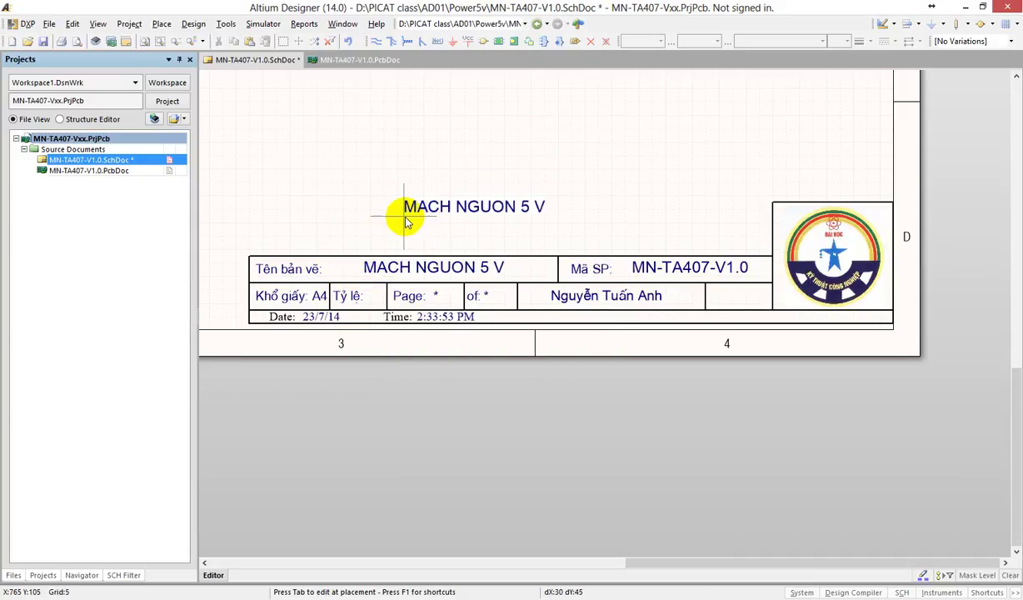
{"action": "key", "text": "Escape"}
Show the Libraries panel and dock it on the right side of the workspace beside the schematic sheet.
{"action": "middle_click_drag", "start_coordinate": [429, 147], "coordinate": [488, 224]}
{"action": "scroll", "coordinate": [481, 227], "scroll_direction": "down", "scroll_amount": 1, "text": "ctrl"}
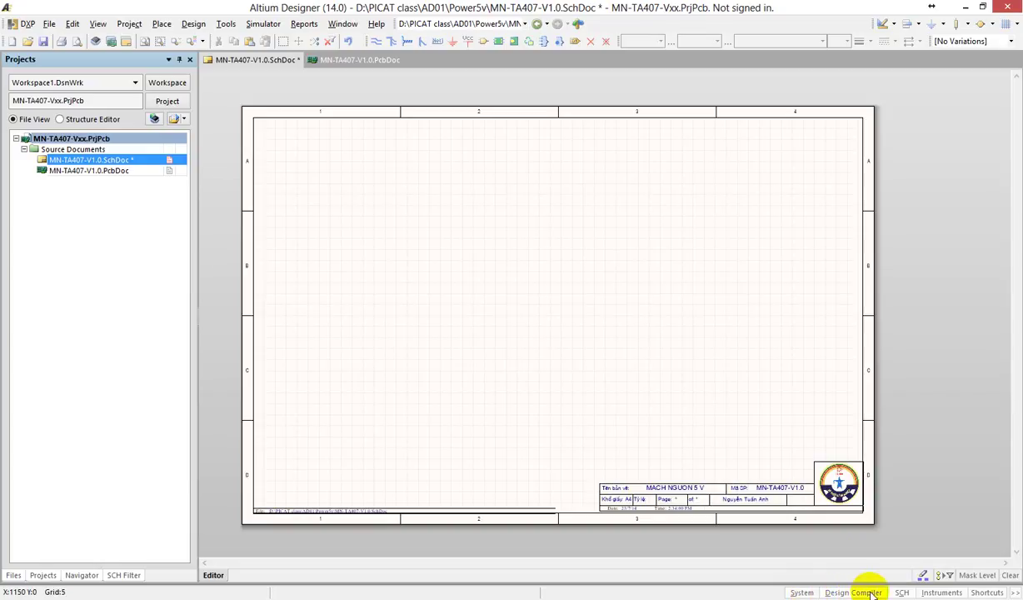
{"action": "left_click", "coordinate": [802, 593]}
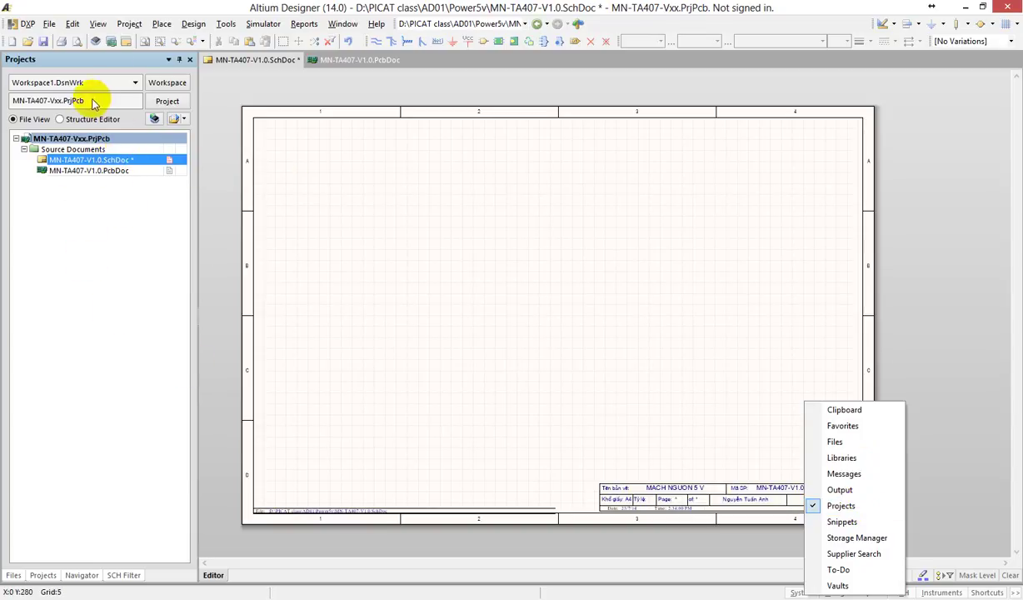
{"action": "left_click", "coordinate": [869, 464]}
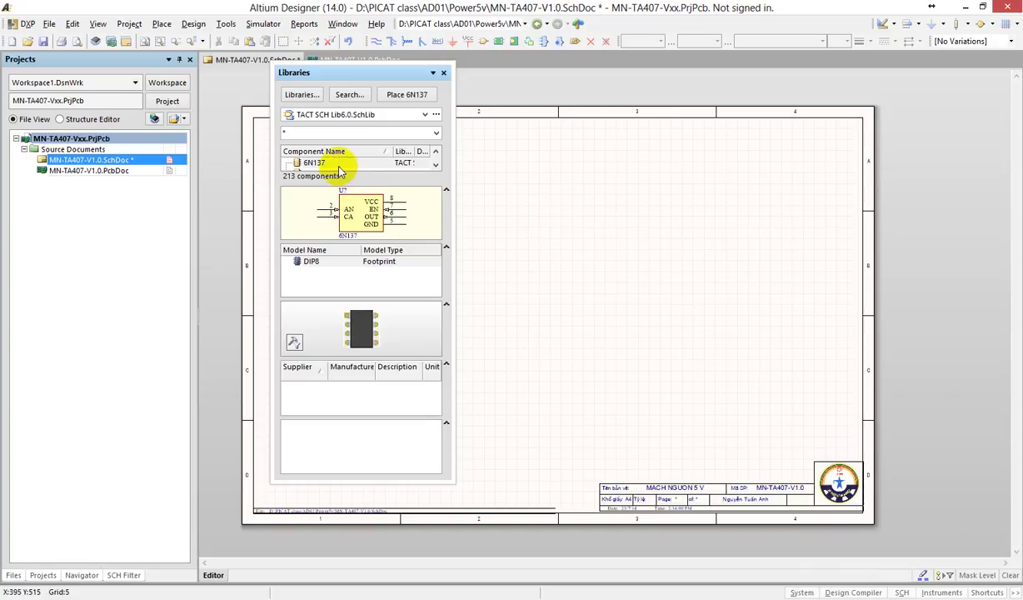
{"action": "left_click_drag", "start_coordinate": [345, 73], "coordinate": [648, 142]}
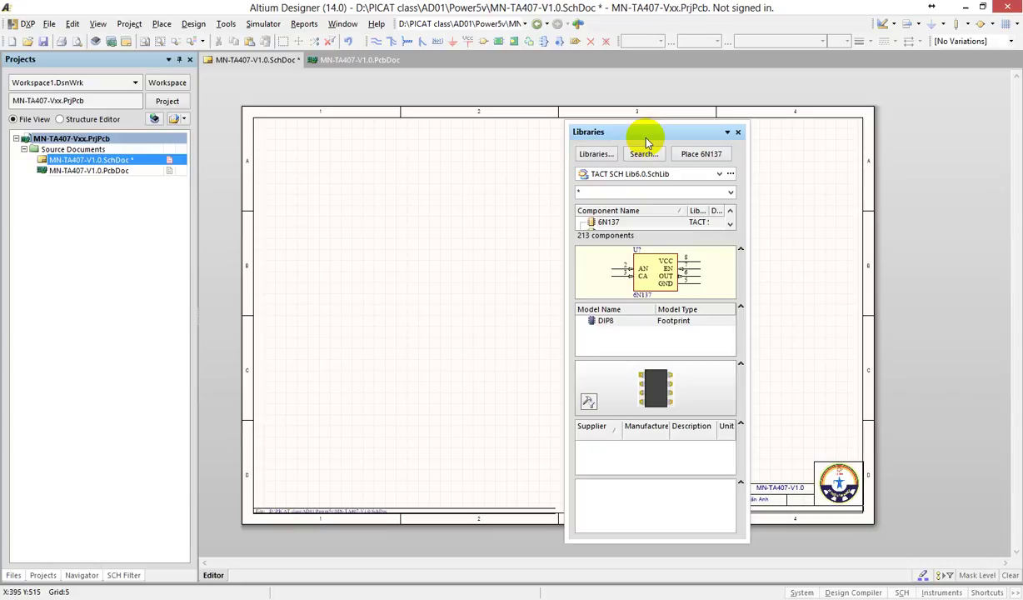
{"action": "left_click_drag", "start_coordinate": [653, 135], "coordinate": [537, 315]}
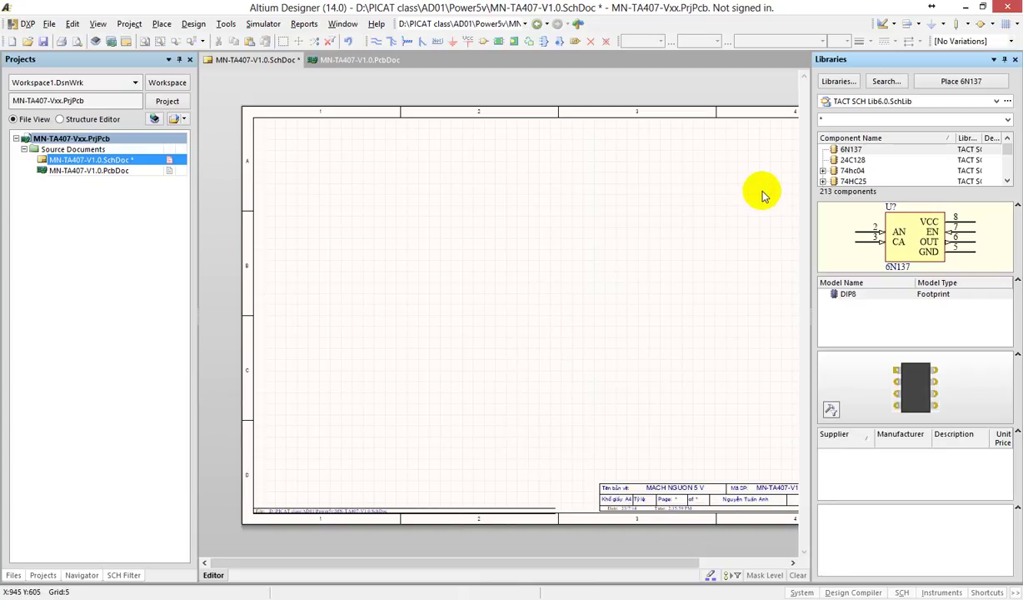
Switch the docked Libraries panel to auto-hide, reveal it again, and pin it back open.
{"action": "left_click_drag", "start_coordinate": [1005, 58], "coordinate": [1008, 73]}
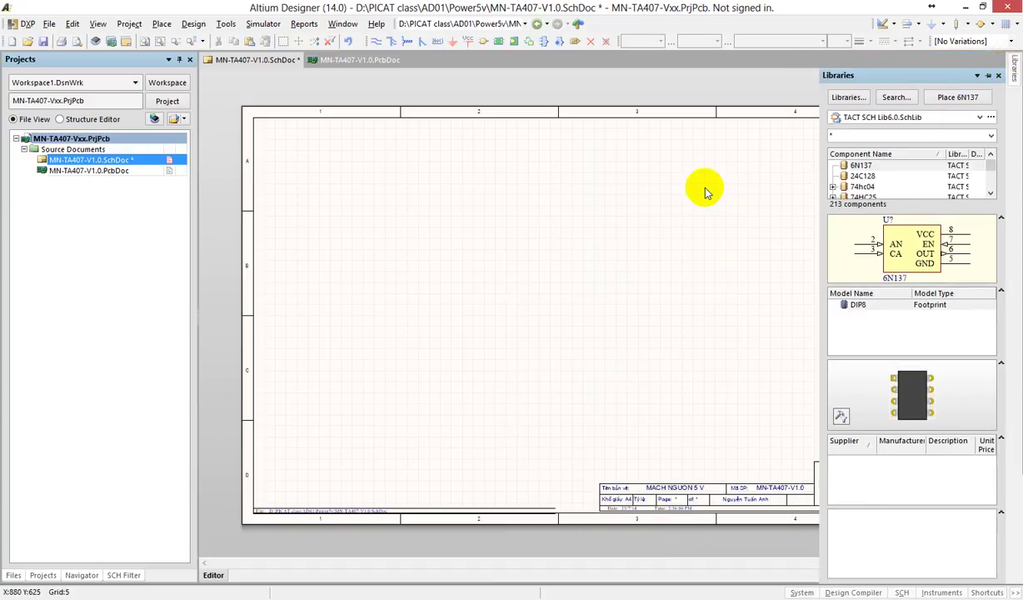
{"action": "left_click", "coordinate": [1014, 65]}
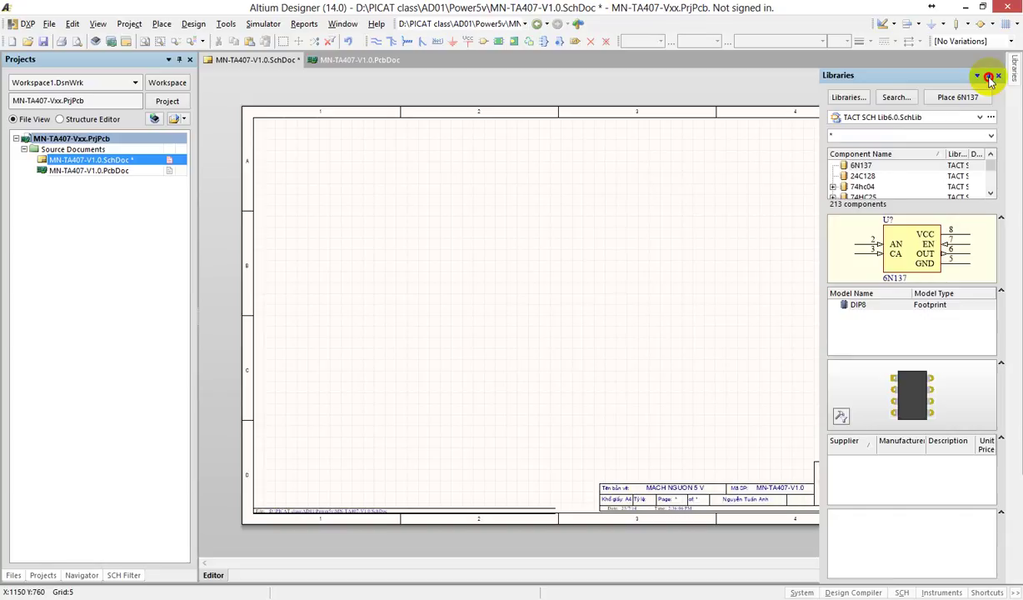
{"action": "left_click", "coordinate": [988, 75]}
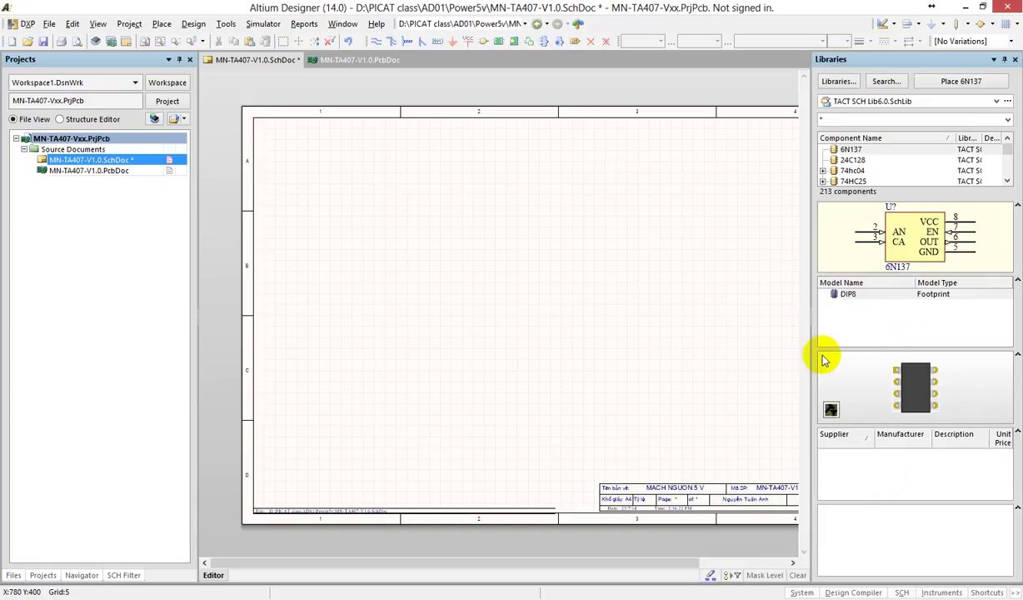
Review the selectable component libraries and compare the Project and Installed lists in Available Libraries.
{"action": "left_click", "coordinate": [994, 101]}
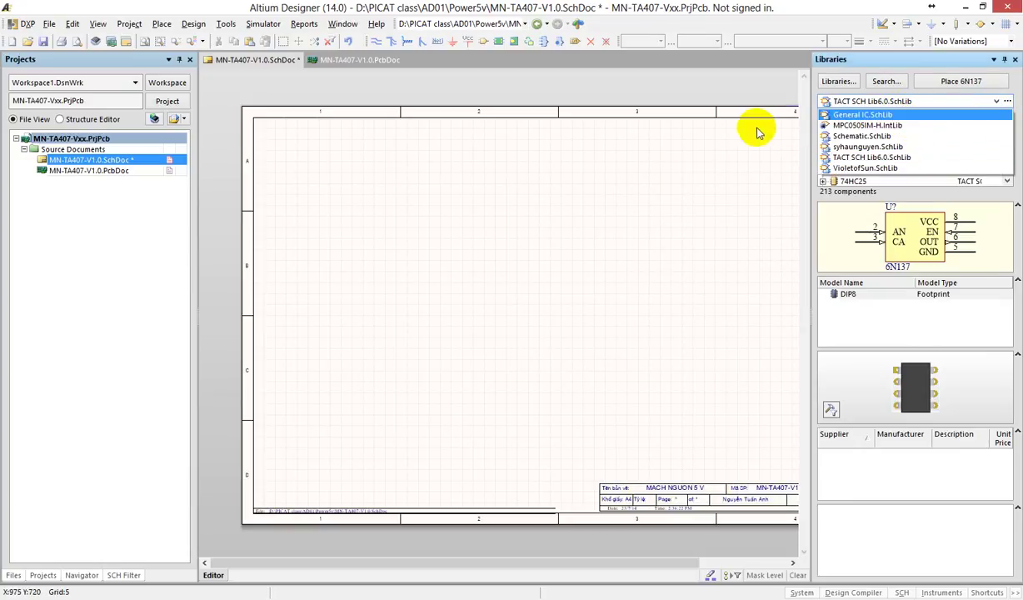
{"action": "left_click", "coordinate": [683, 171]}
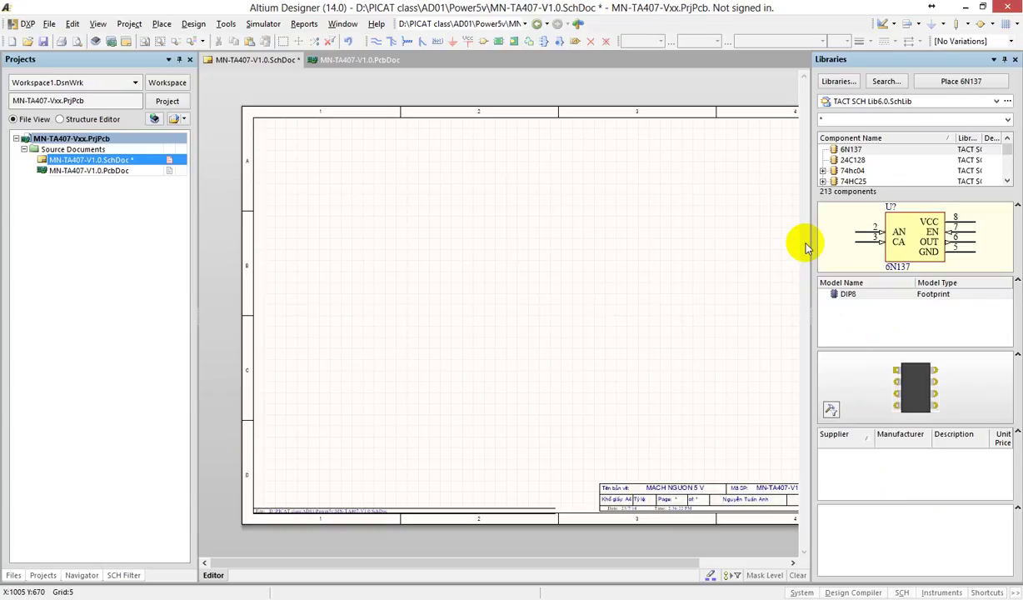
{"action": "left_click", "coordinate": [838, 82]}
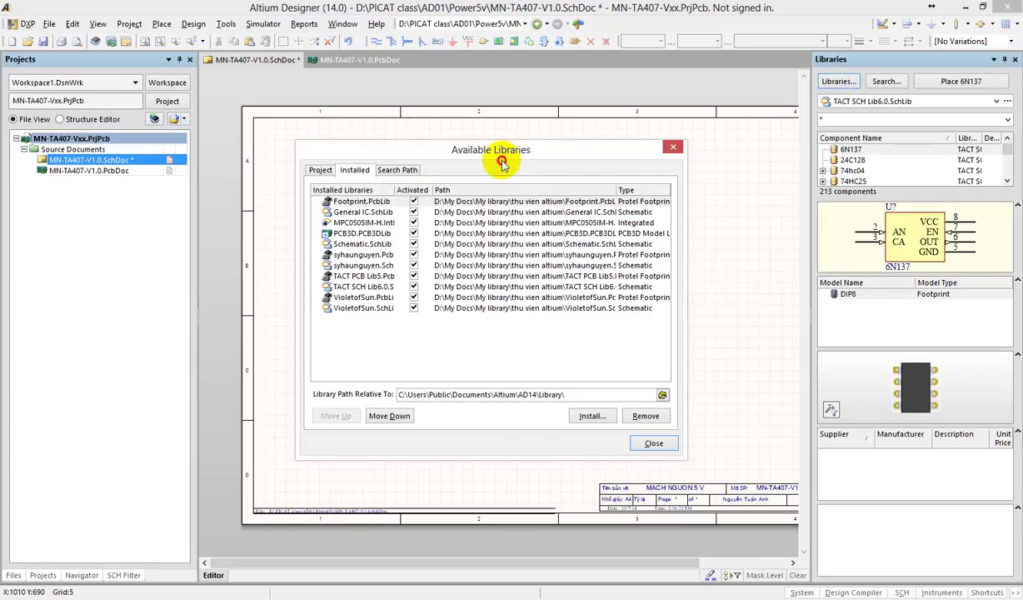
{"action": "left_click_drag", "start_coordinate": [502, 163], "coordinate": [479, 138]}
{"action": "left_click", "coordinate": [320, 145]}
{"action": "left_click", "coordinate": [345, 144]}
{"action": "left_click", "coordinate": [321, 146]}
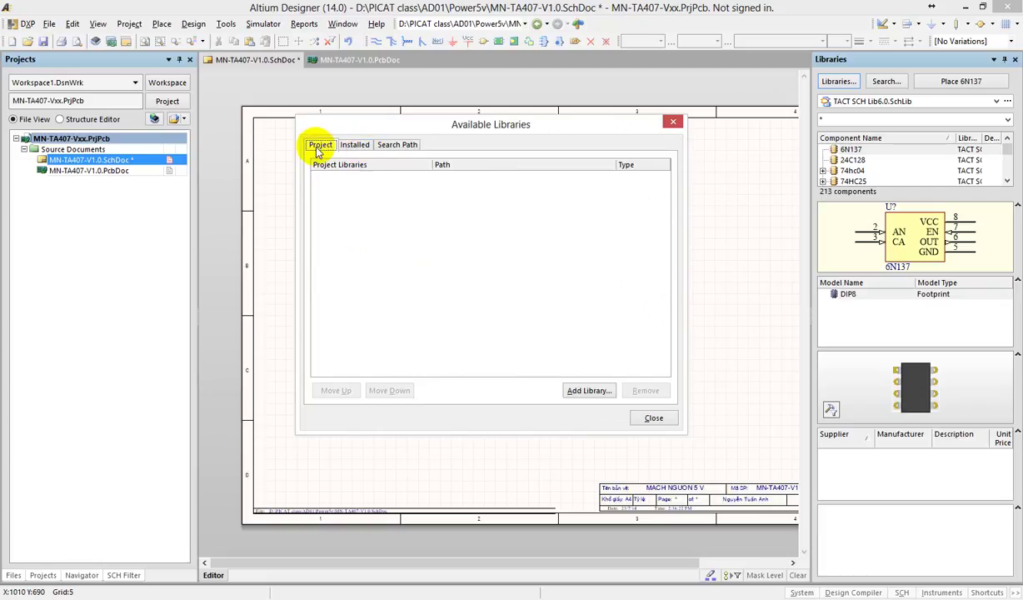
{"action": "left_click", "coordinate": [353, 147]}
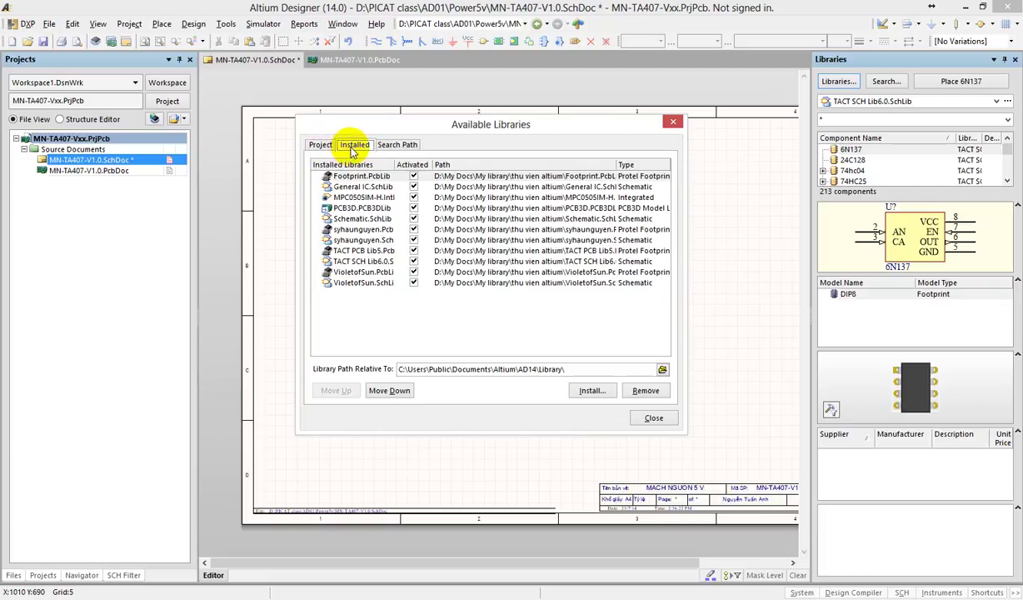
{"action": "left_click", "coordinate": [321, 146]}
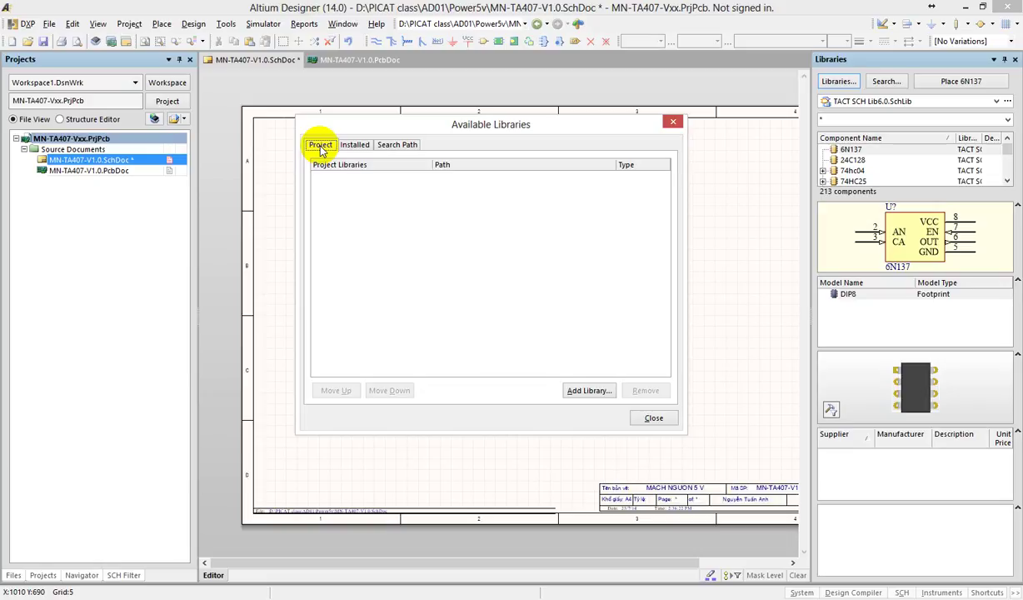
{"action": "left_click", "coordinate": [351, 147]}
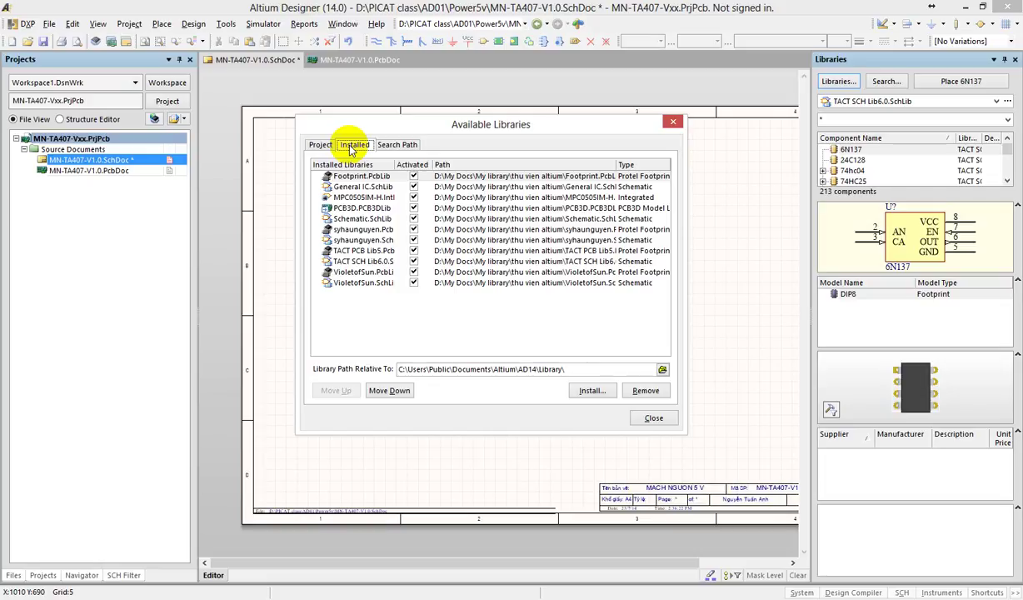
{"action": "left_click", "coordinate": [321, 145]}
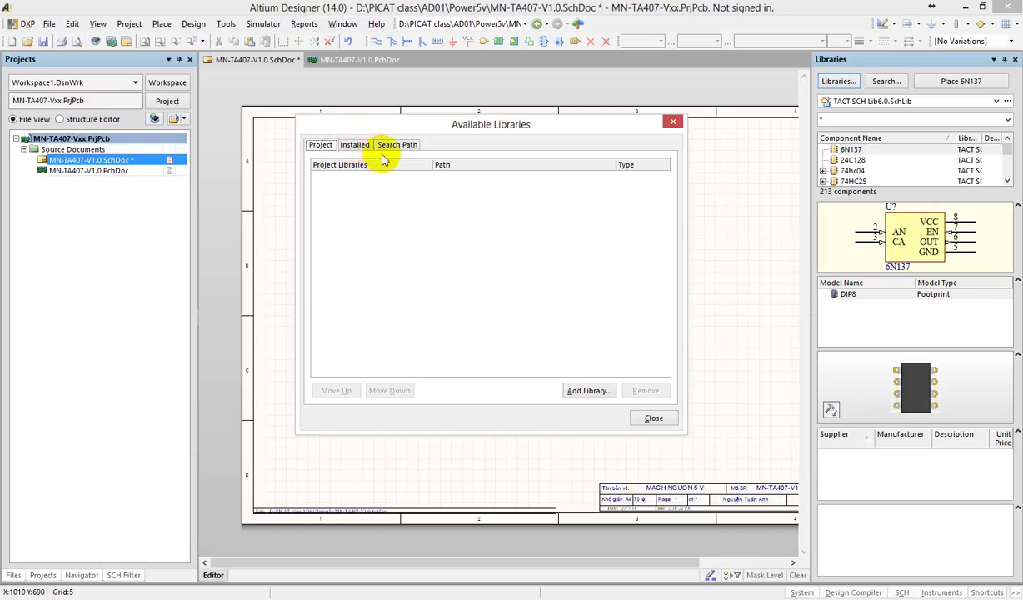
{"action": "left_click", "coordinate": [354, 146]}
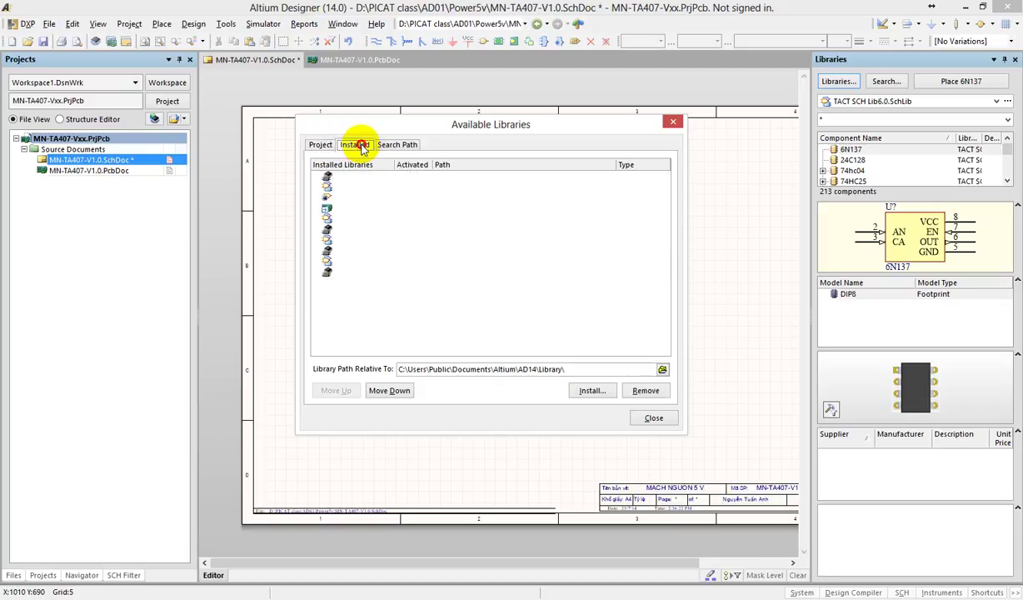
{"action": "left_click", "coordinate": [488, 319]}
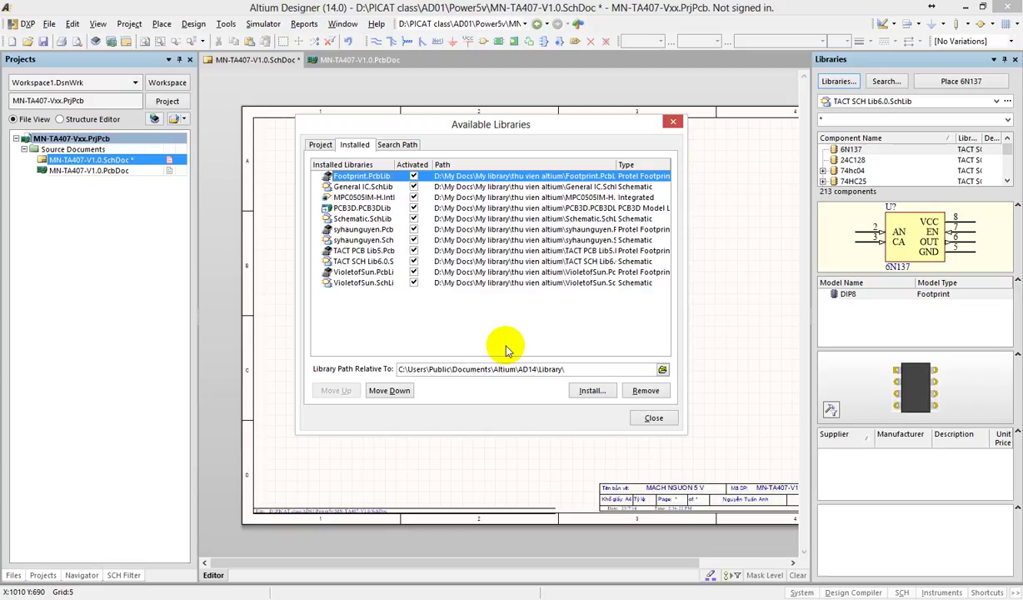
Choose TACT PCB Lib4.1.PcbLib and TACT SCH Lib5.61.SchLib from a subfolder of thu vien altium as libraries to install.
{"action": "left_click", "coordinate": [592, 391]}
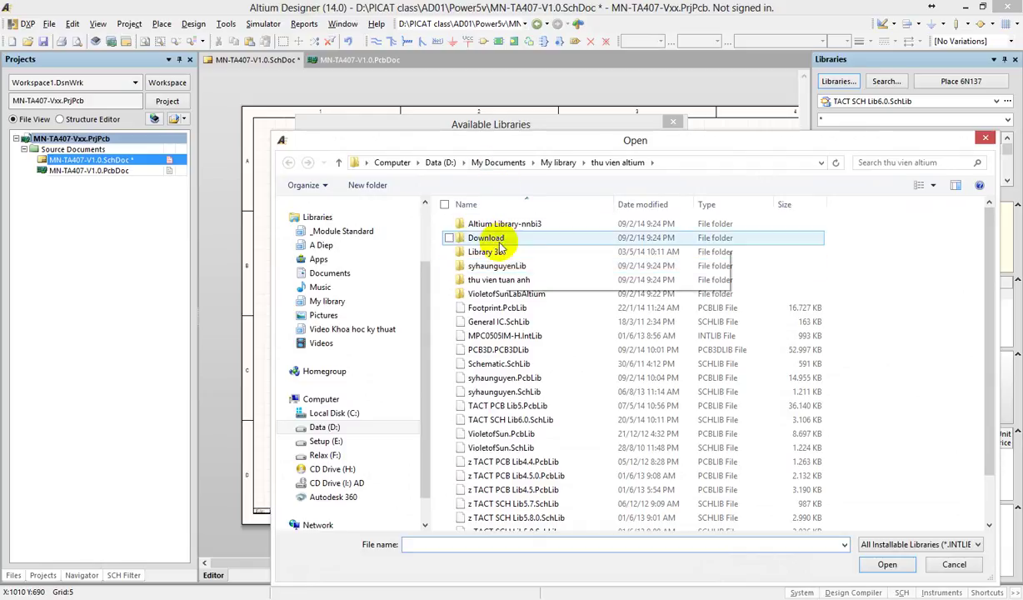
{"action": "double_click", "coordinate": [475, 280]}
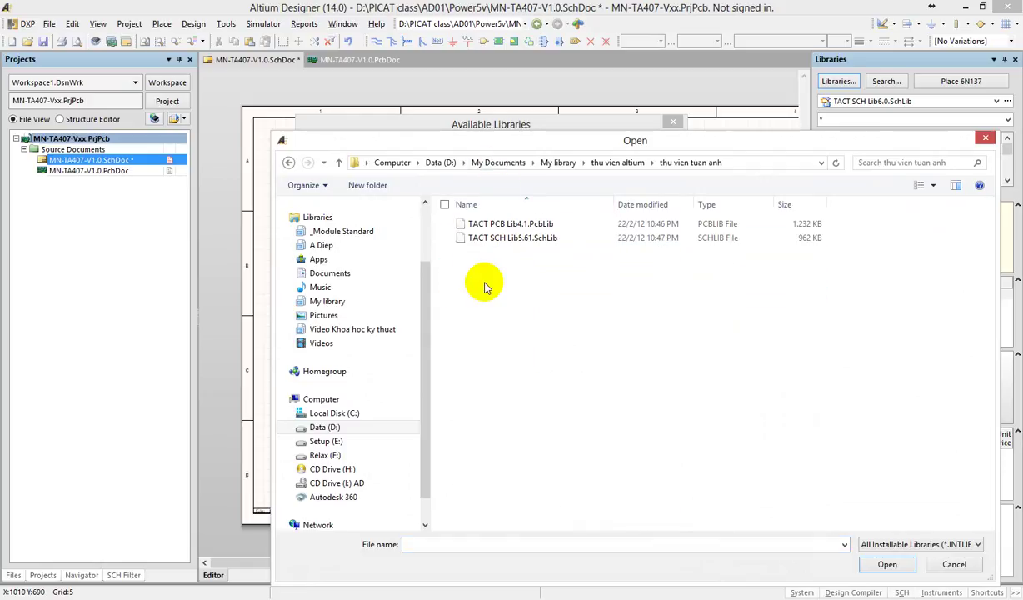
{"action": "left_click", "coordinate": [886, 544]}
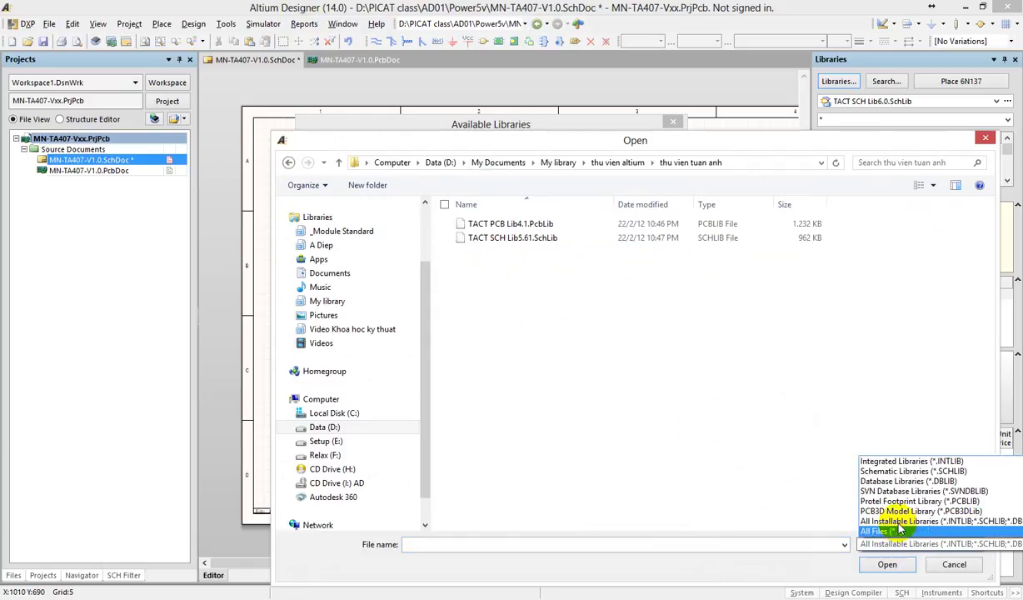
{"action": "left_click", "coordinate": [895, 521]}
{"action": "left_click_drag", "start_coordinate": [552, 142], "coordinate": [477, 118]}
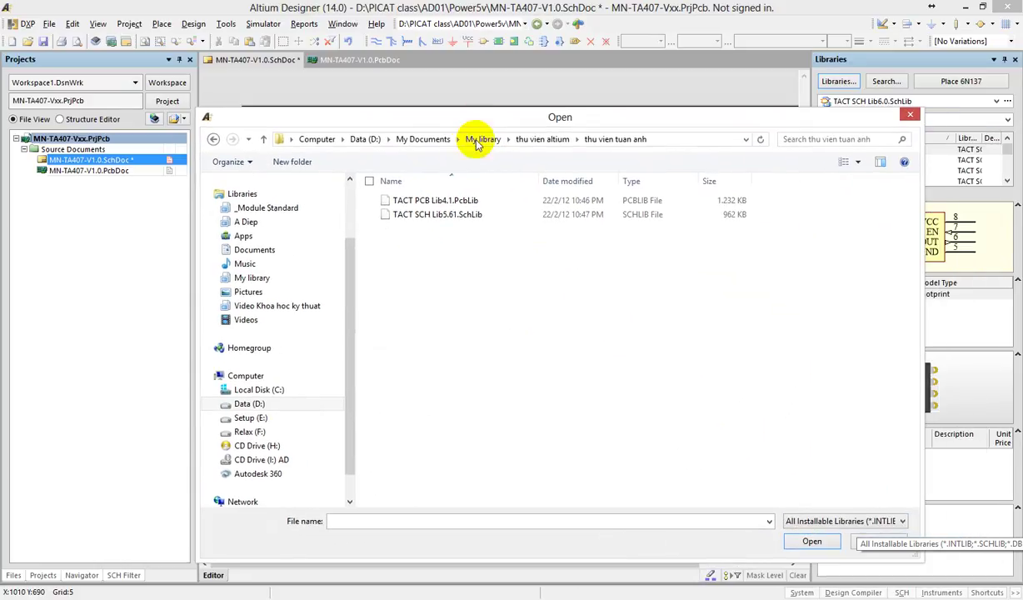
{"action": "key", "text": "ctrl+a"}
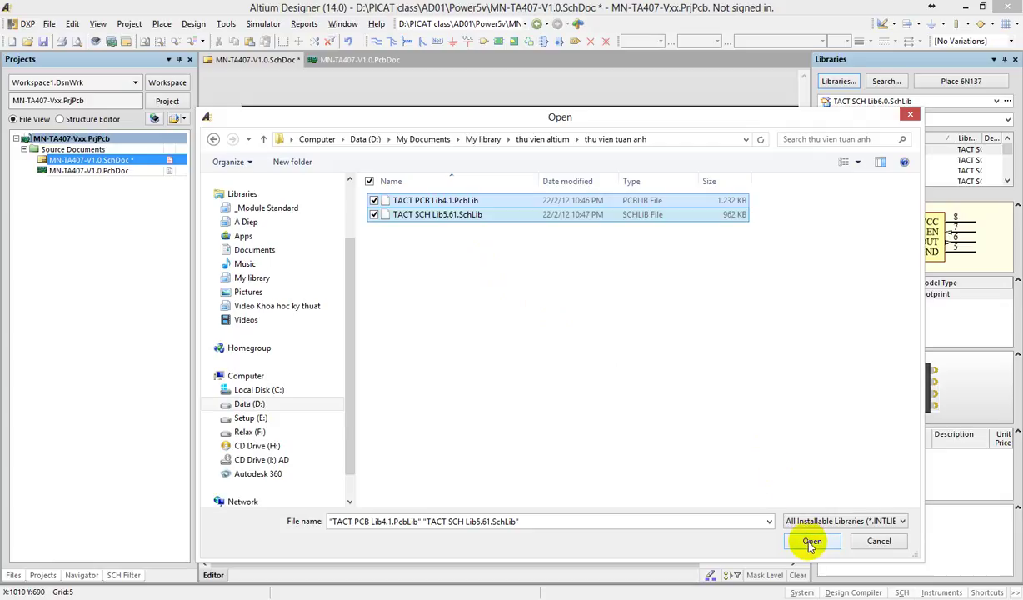
Install all library files from Footprint.PcbLib through VioletofSun.SchLib in the thu vien altium folder.
{"action": "left_click", "coordinate": [551, 138]}
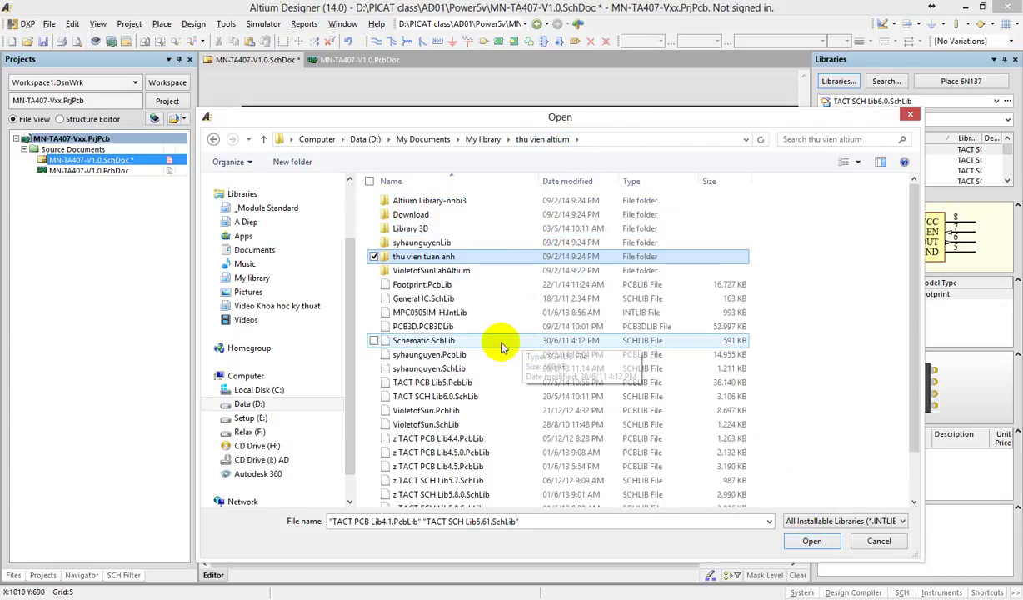
{"action": "left_click", "coordinate": [421, 284]}
{"action": "left_click", "coordinate": [434, 423], "text": "shift"}
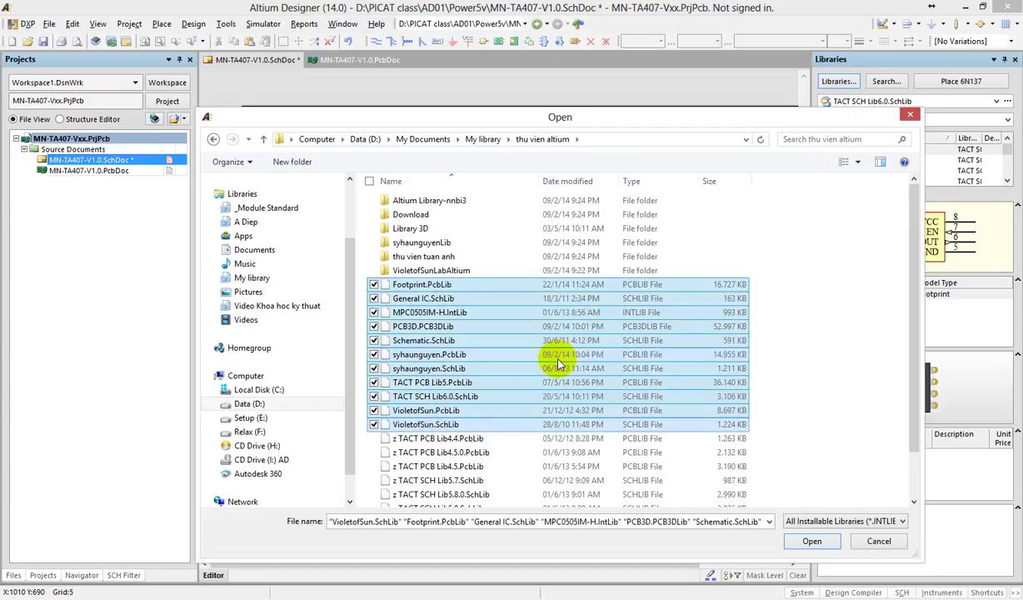
{"action": "left_click", "coordinate": [812, 540]}
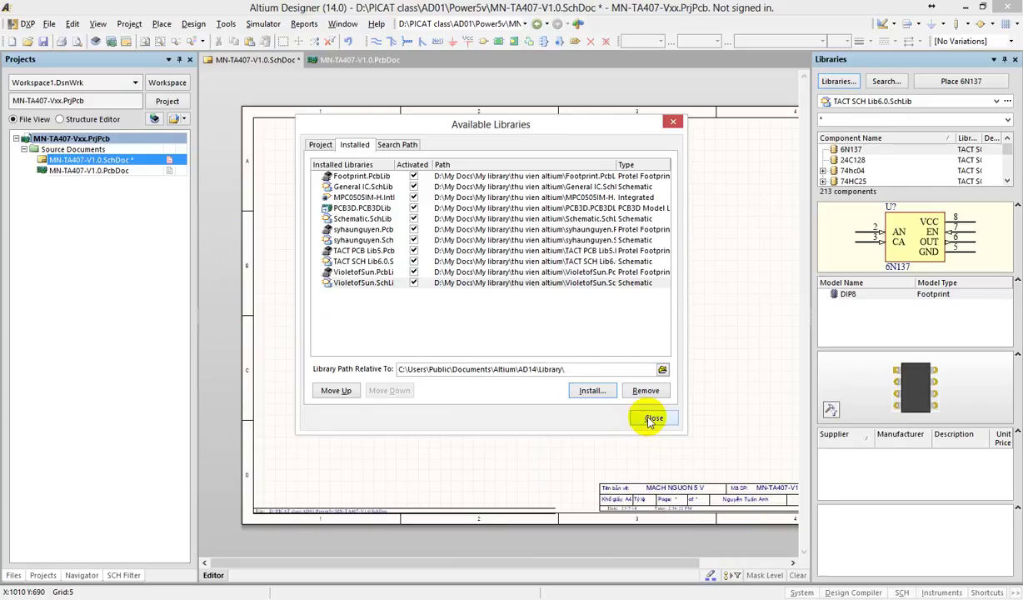
Close Available Libraries and review the installed schematic libraries that can be selected for placing components.
{"action": "left_click", "coordinate": [648, 418]}
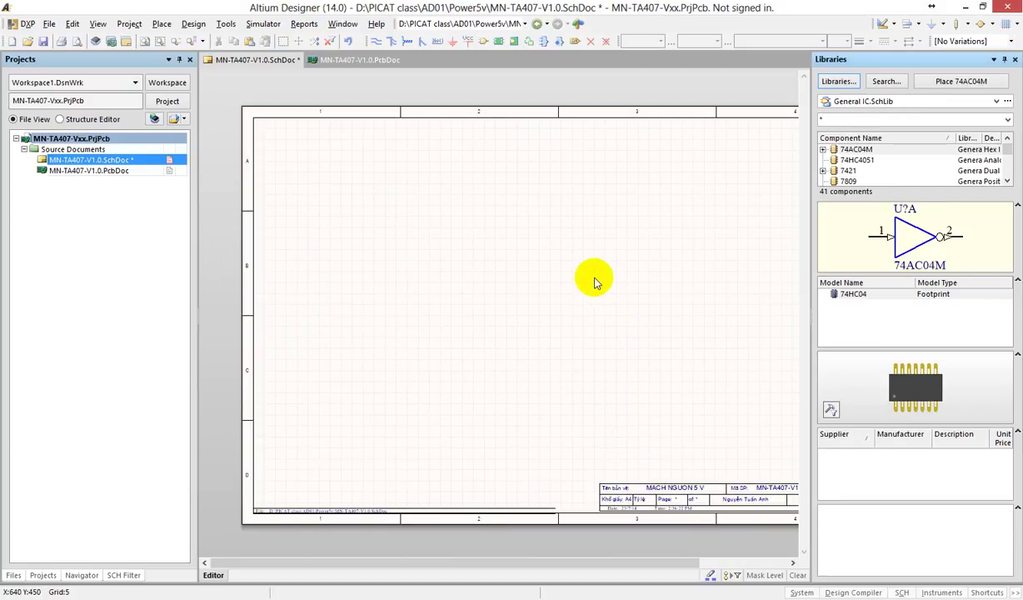
{"action": "left_click", "coordinate": [997, 102]}
{"action": "left_click", "coordinate": [996, 102]}
{"action": "left_click", "coordinate": [997, 102]}
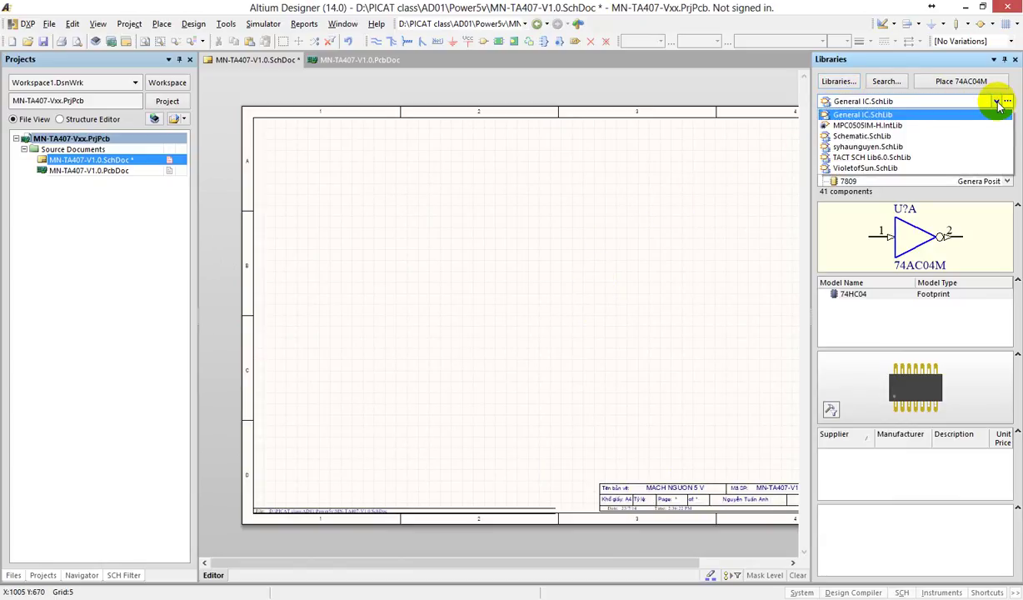
{"action": "left_click", "coordinate": [996, 102]}
{"action": "left_click", "coordinate": [996, 102]}
{"action": "left_click", "coordinate": [996, 102]}
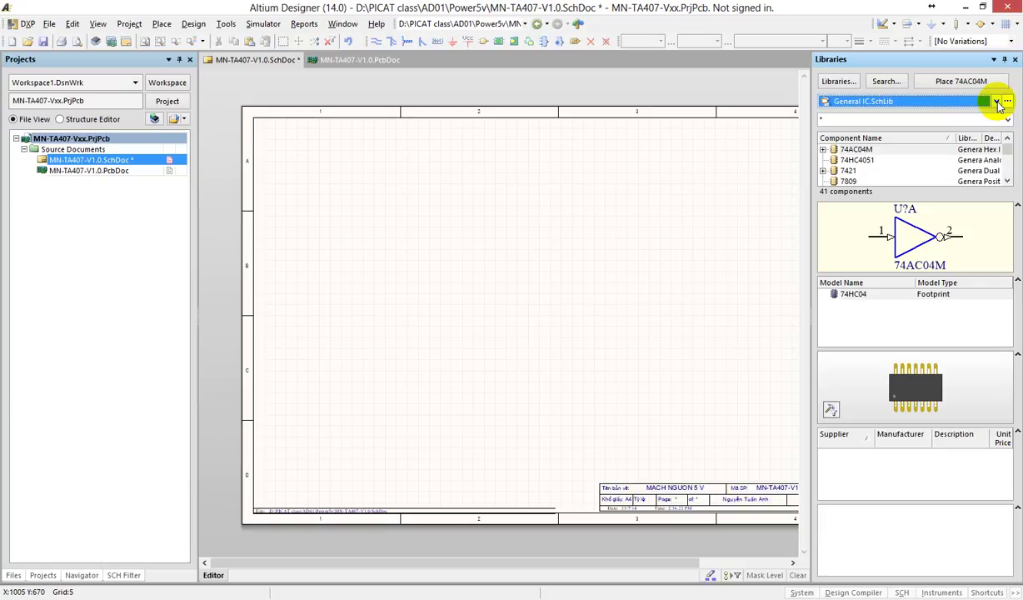
{"action": "left_click", "coordinate": [997, 102]}
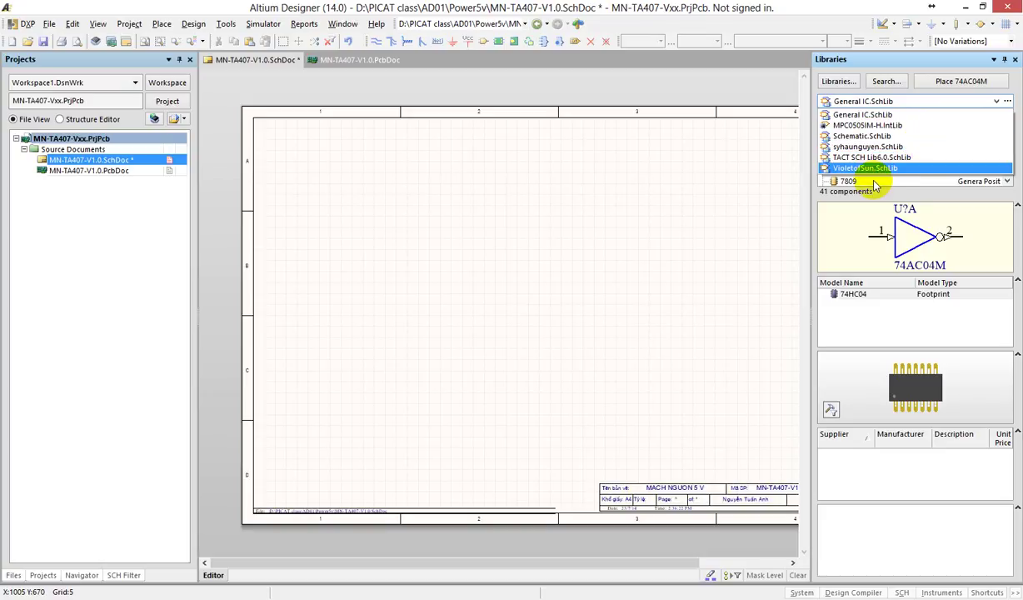
{"action": "left_click", "coordinate": [725, 233]}
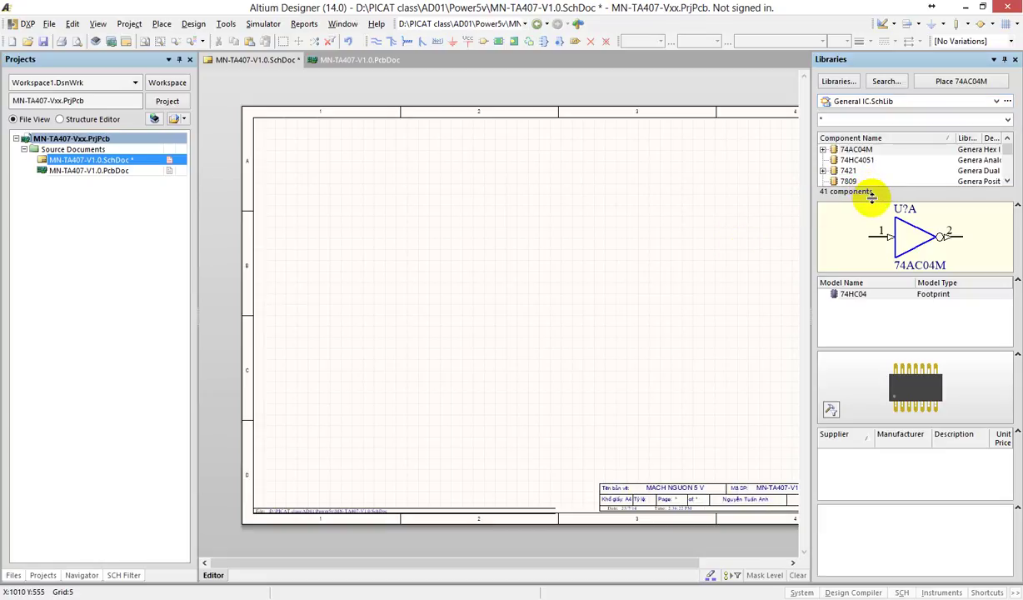
Enlarge the component list and symbol preview, and preview BTA12-600, CO Sensor, CH4 Sensor and AN221E04.
{"action": "left_click_drag", "start_coordinate": [868, 193], "coordinate": [872, 310]}
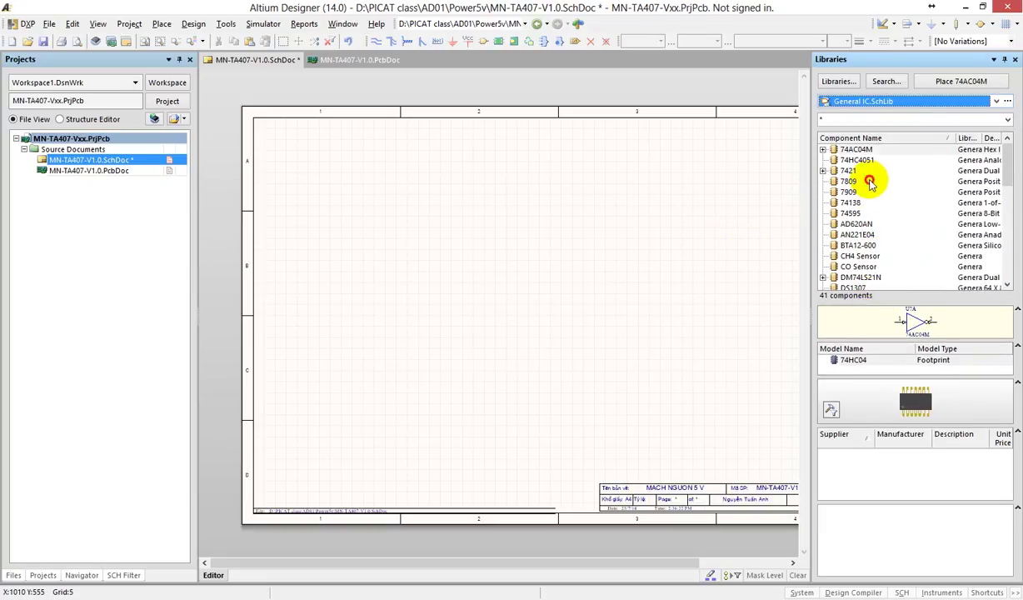
{"action": "left_click_drag", "start_coordinate": [872, 178], "coordinate": [870, 252]}
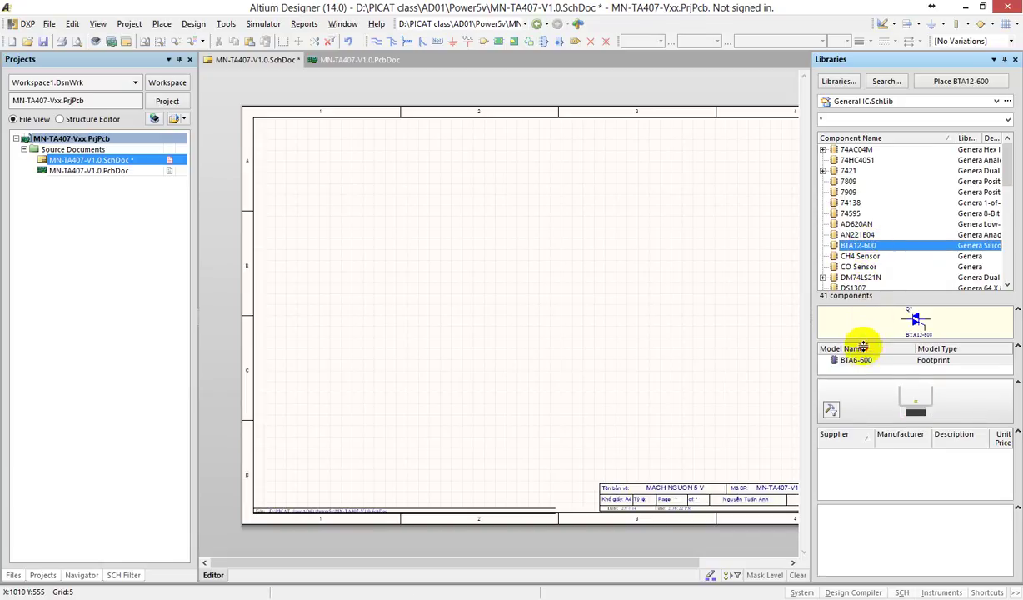
{"action": "left_click_drag", "start_coordinate": [868, 341], "coordinate": [862, 398]}
{"action": "left_click", "coordinate": [863, 267]}
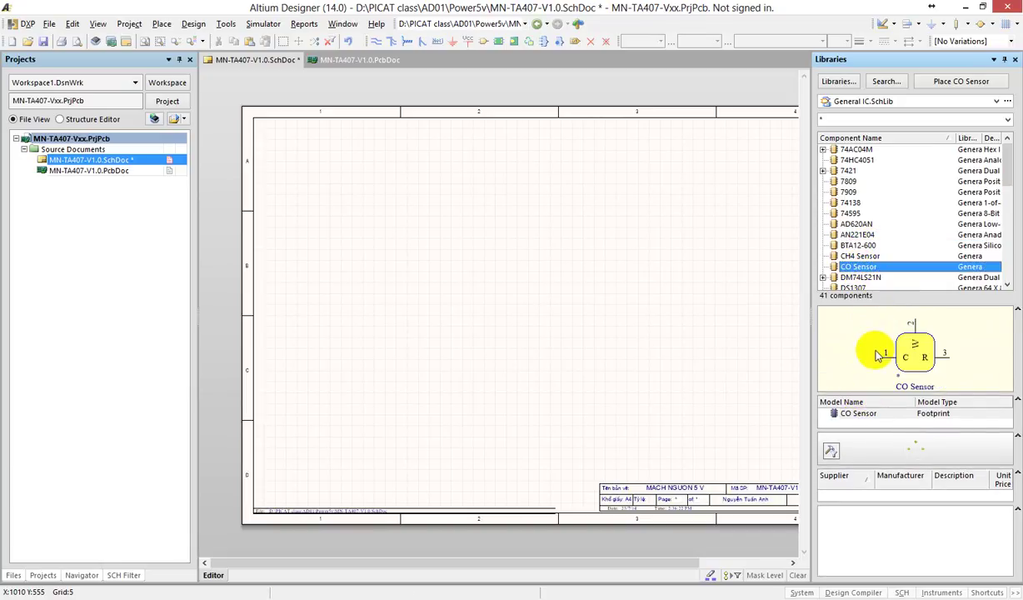
{"action": "left_click", "coordinate": [860, 256]}
{"action": "left_click", "coordinate": [854, 234]}
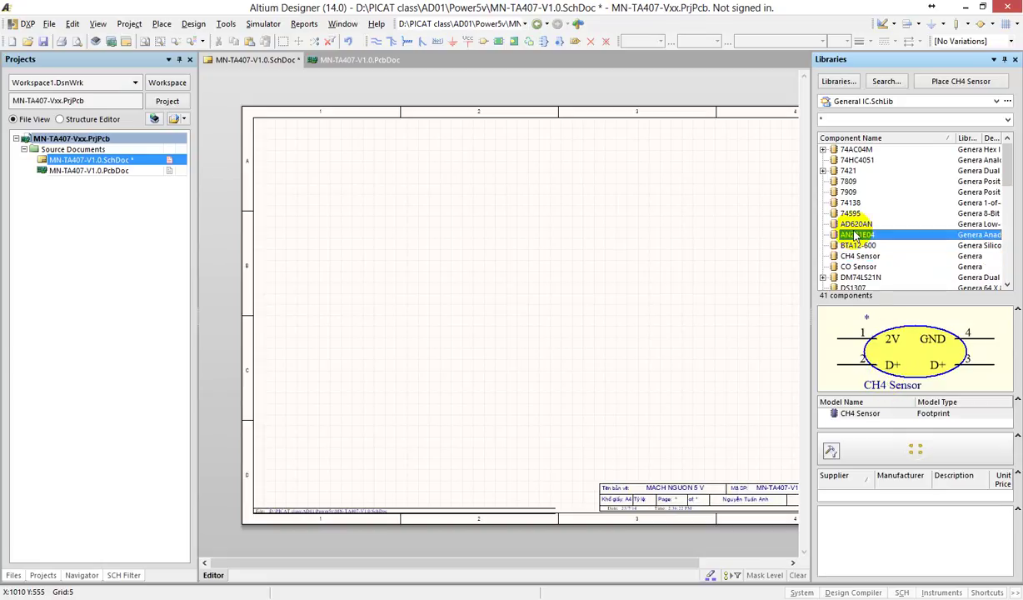
Collapse the supplier section of the Libraries panel to leave more room for components and previews.
{"action": "left_click_drag", "start_coordinate": [1006, 159], "coordinate": [1006, 227]}
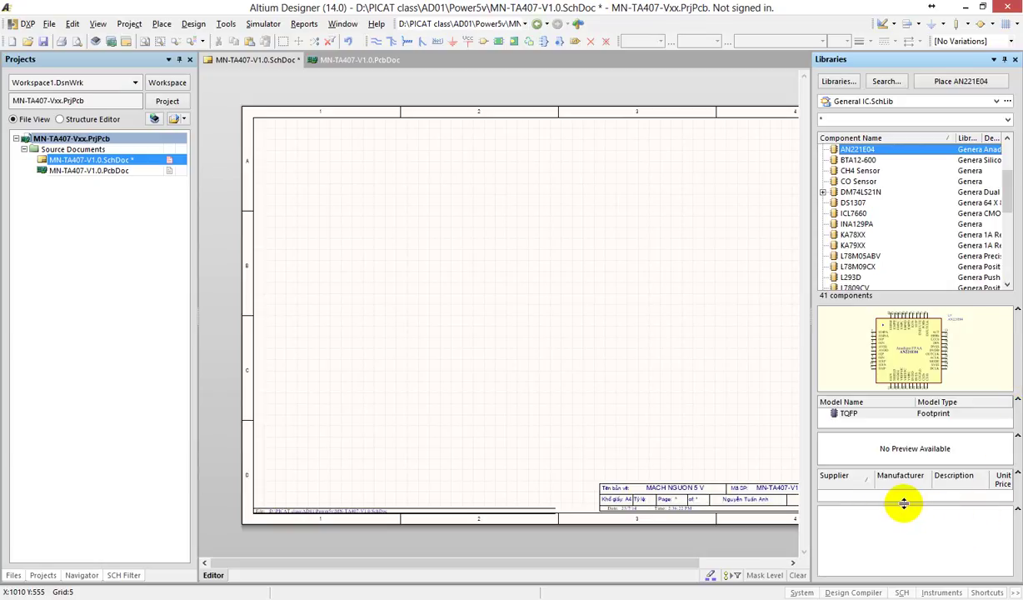
{"action": "left_click_drag", "start_coordinate": [903, 503], "coordinate": [903, 529]}
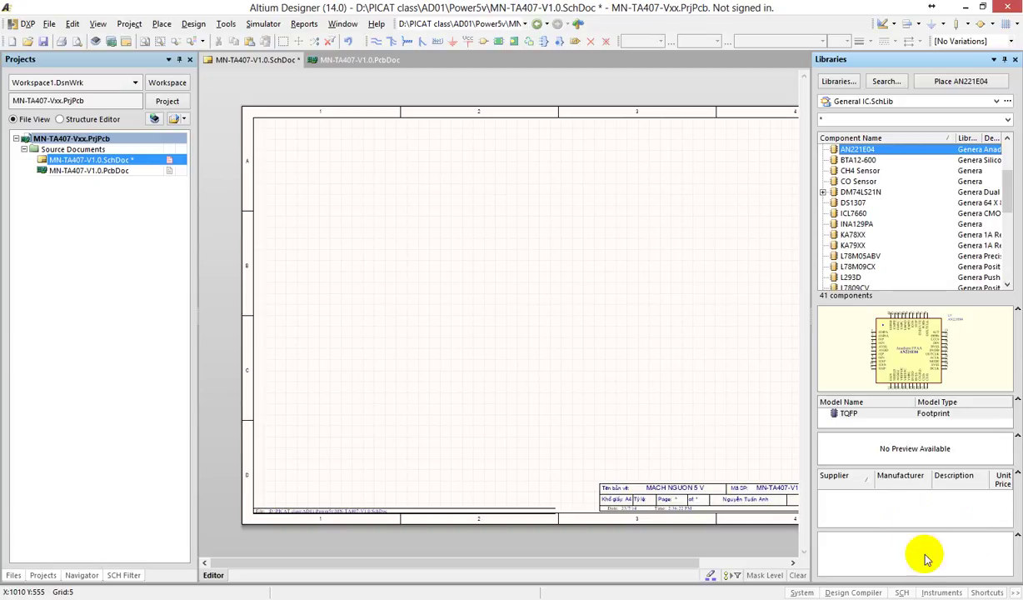
{"action": "left_click", "coordinate": [1018, 537]}
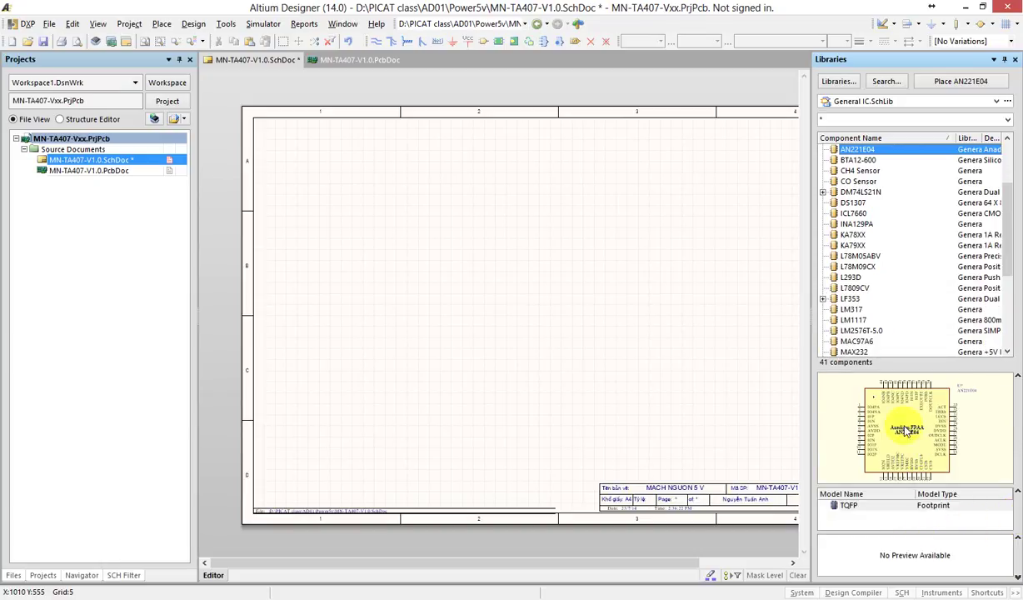
Preview KA79XX, rotating its 3D footprint model, and compare it with L7809CV.
{"action": "left_click", "coordinate": [885, 245]}
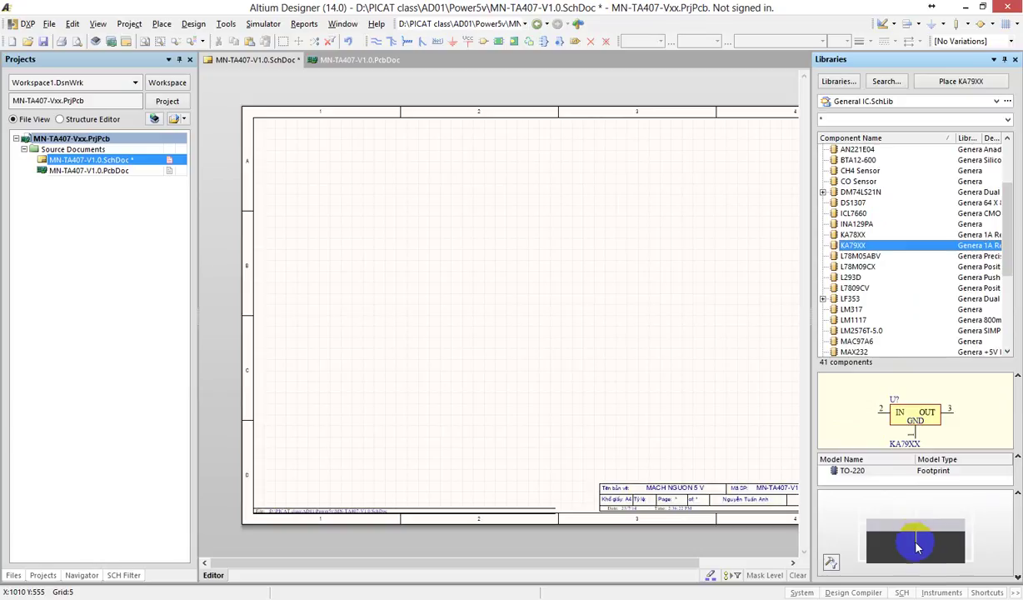
{"action": "left_click_drag", "start_coordinate": [888, 533], "coordinate": [935, 450]}
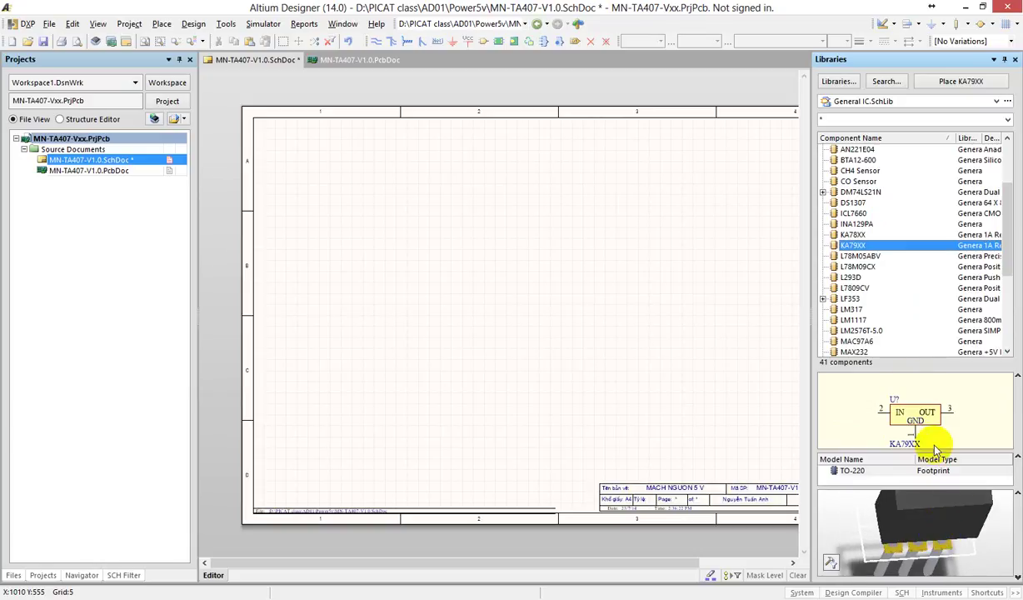
{"action": "left_click", "coordinate": [875, 288]}
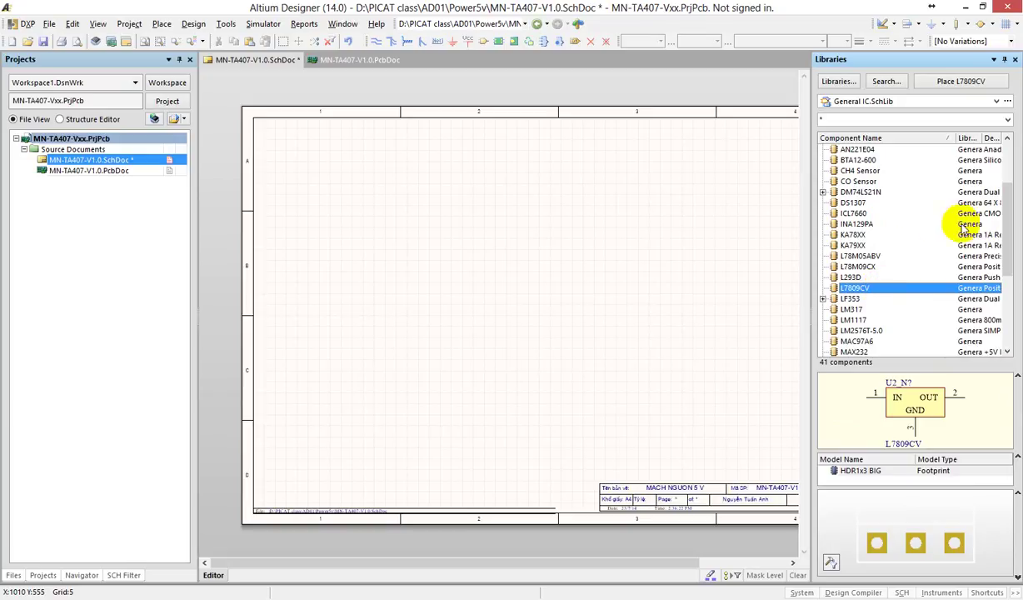
Enlarge the component list further and browse General IC.SchLib, previewing 74138, 74AC04M and CH4 Sensor.
{"action": "left_click_drag", "start_coordinate": [1007, 210], "coordinate": [1000, 343]}
{"action": "left_click_drag", "start_coordinate": [935, 369], "coordinate": [936, 389]}
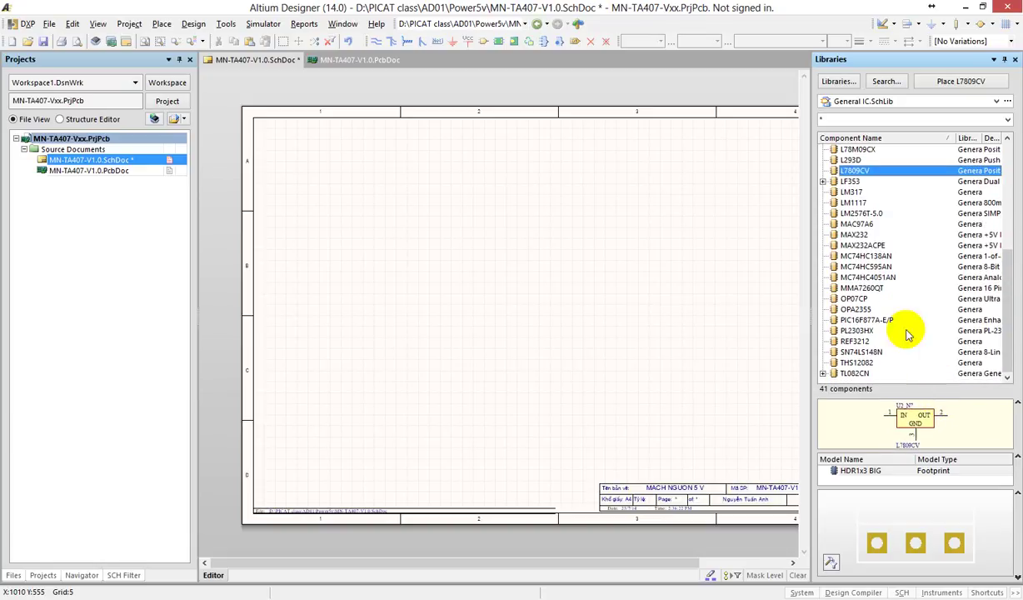
{"action": "mouse_move", "coordinate": [1013, 295]}
{"action": "left_mouse_down"}
{"action": "mouse_move", "coordinate": [1002, 143]}
{"action": "mouse_move", "coordinate": [1016, 256]}
{"action": "left_mouse_up"}
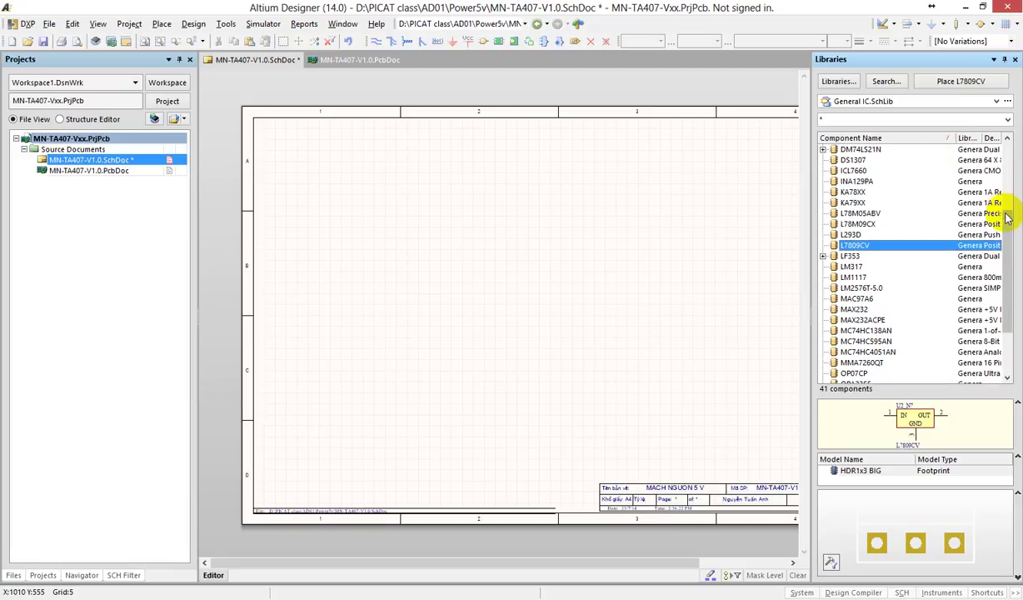
{"action": "scroll", "coordinate": [1008, 144], "scroll_direction": "up", "scroll_amount": 4}
{"action": "left_click", "coordinate": [913, 201]}
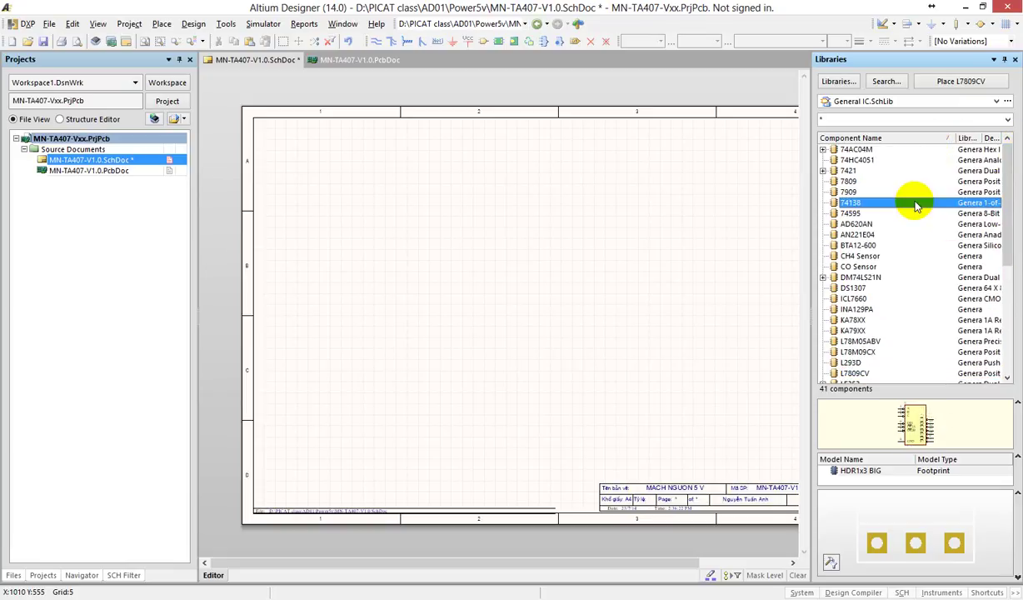
{"action": "left_click", "coordinate": [903, 266]}
{"action": "left_click", "coordinate": [881, 149]}
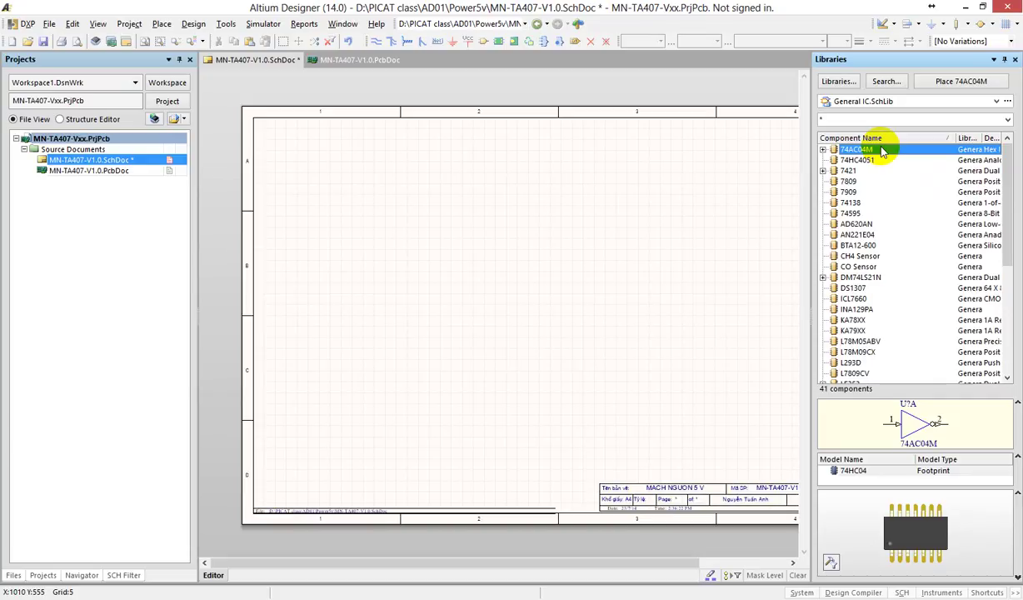
{"action": "left_click", "coordinate": [910, 256]}
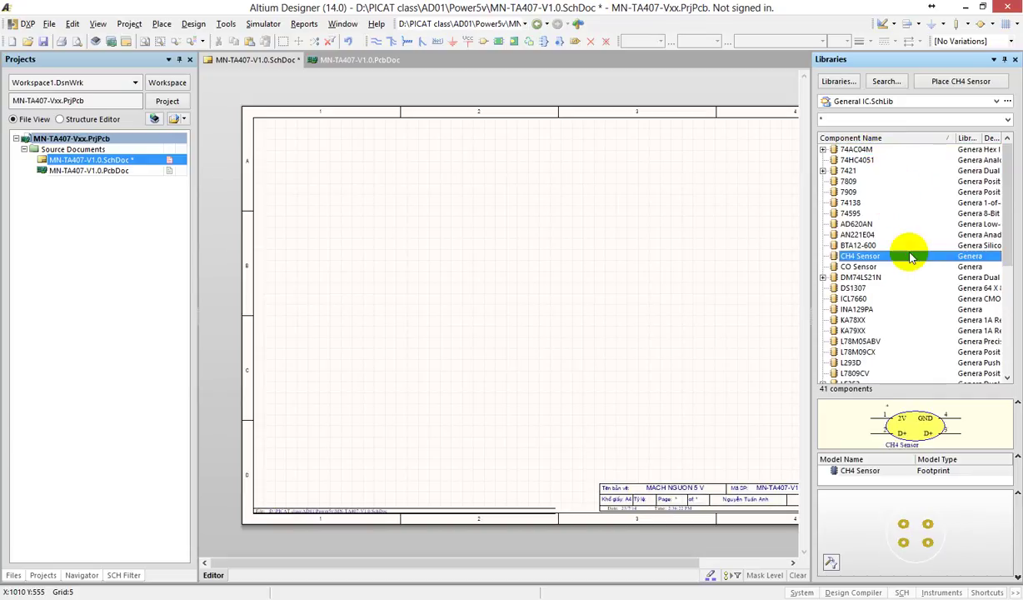
Find component 7809 by name in General IC.SchLib and narrow the Component Name column.
{"action": "key", "text": "7"}
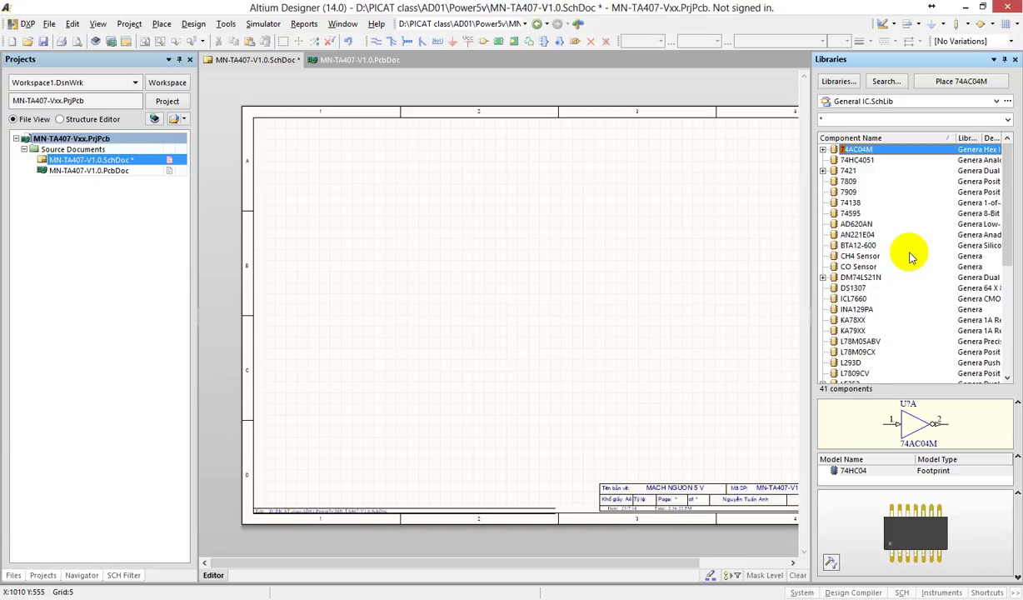
{"action": "key", "text": "Down"}
{"action": "key", "text": "Down"}
{"action": "key", "text": "Down"}
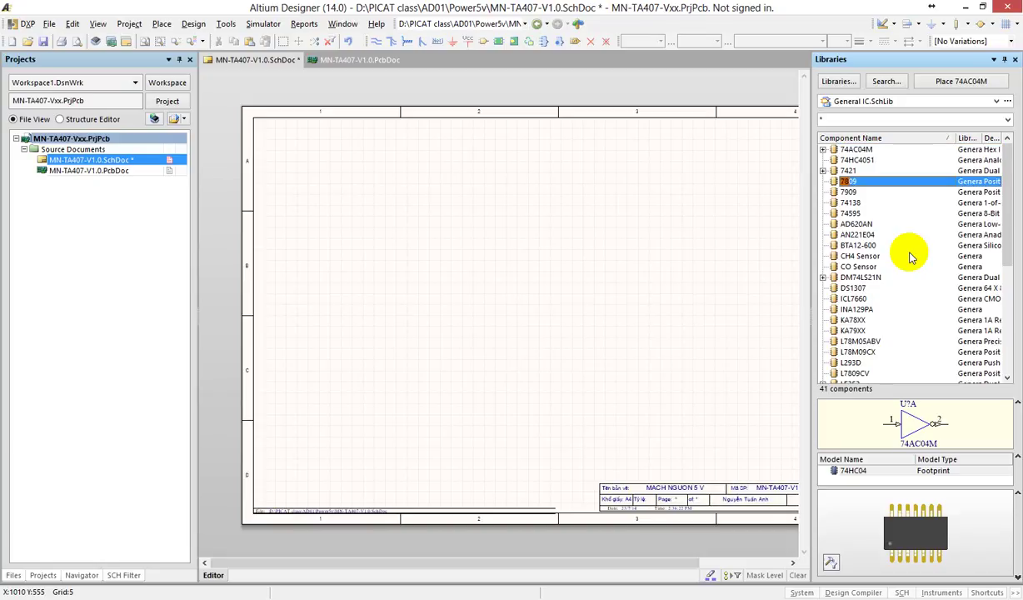
{"action": "type", "text": "09"}
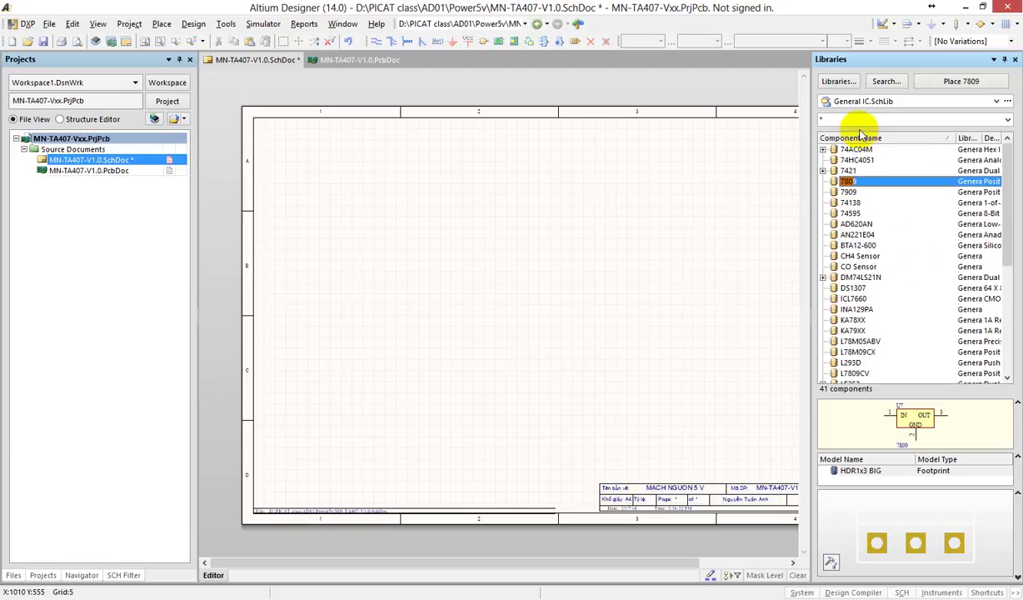
{"action": "left_click_drag", "start_coordinate": [956, 138], "coordinate": [924, 139]}
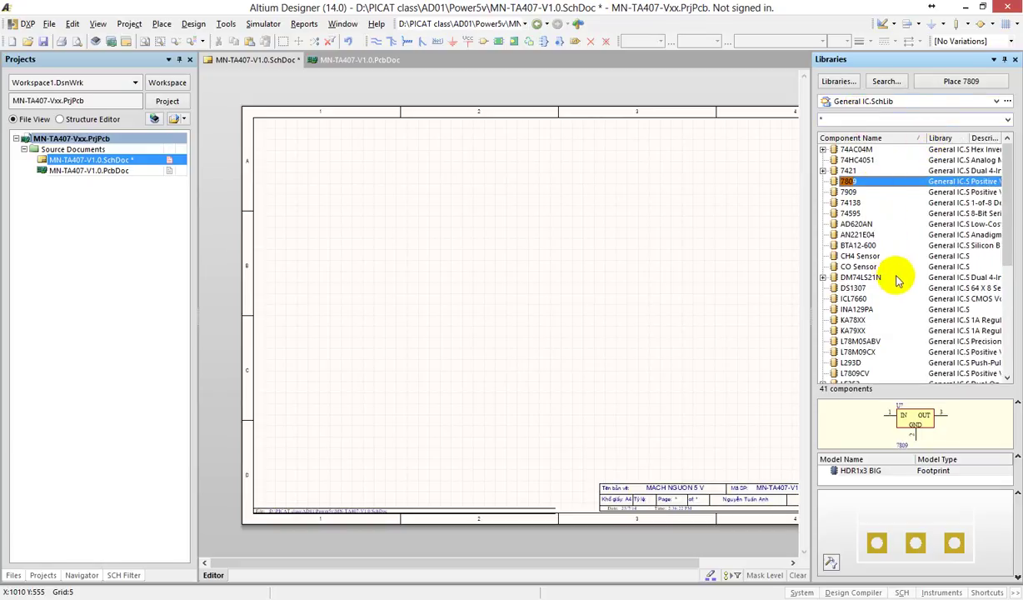
Switch the active library to TACT SCH Lib6.0.SchLib and find component 7805 by name.
{"action": "left_click", "coordinate": [896, 100]}
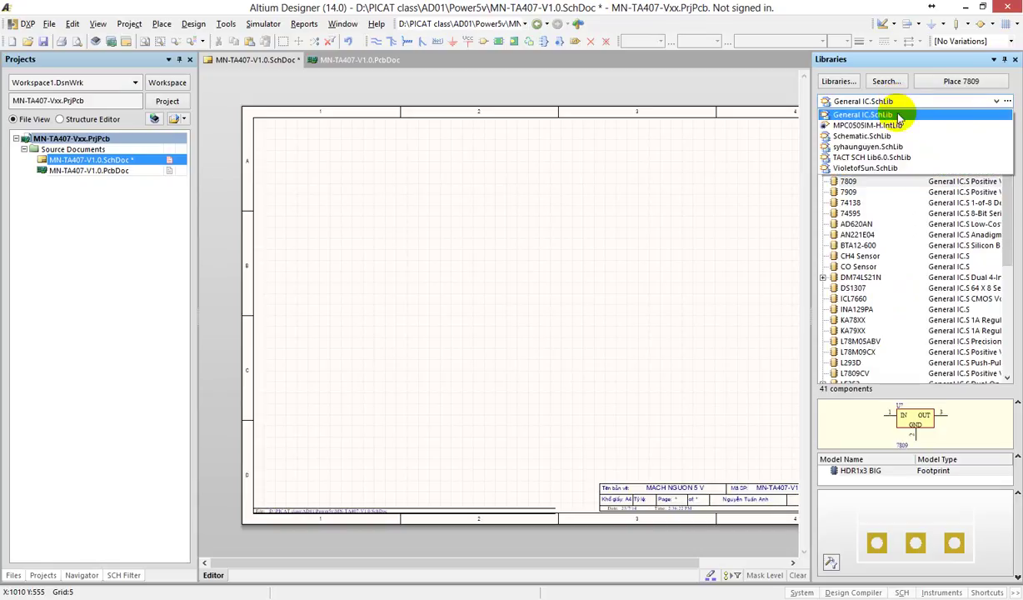
{"action": "left_click", "coordinate": [883, 157]}
{"action": "left_click", "coordinate": [881, 160]}
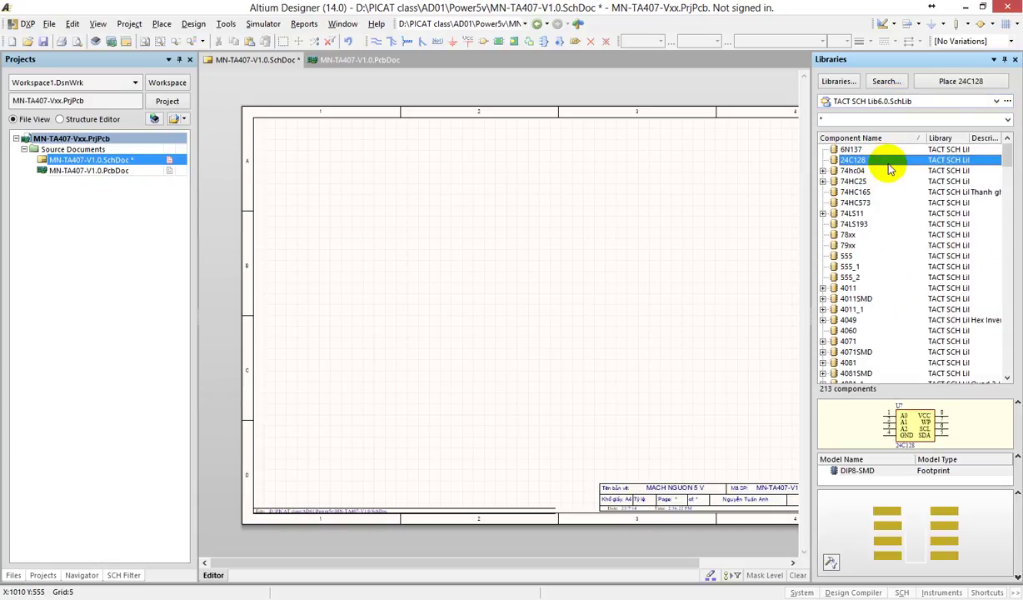
{"action": "type", "text": "7805"}
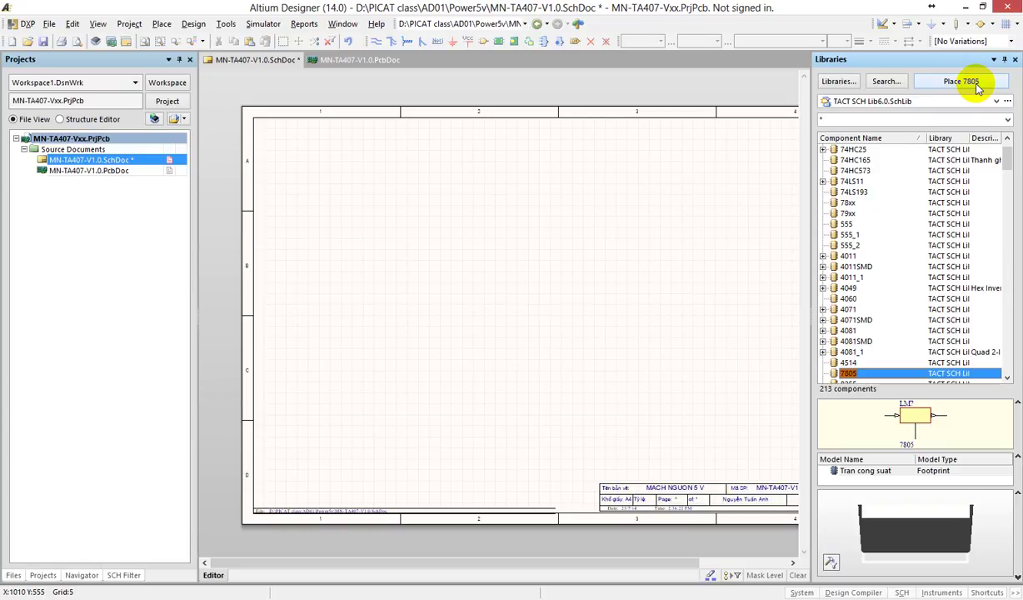
Place a single 7805 regulator in the upper-left area of the schematic sheet.
{"action": "left_click", "coordinate": [971, 83]}
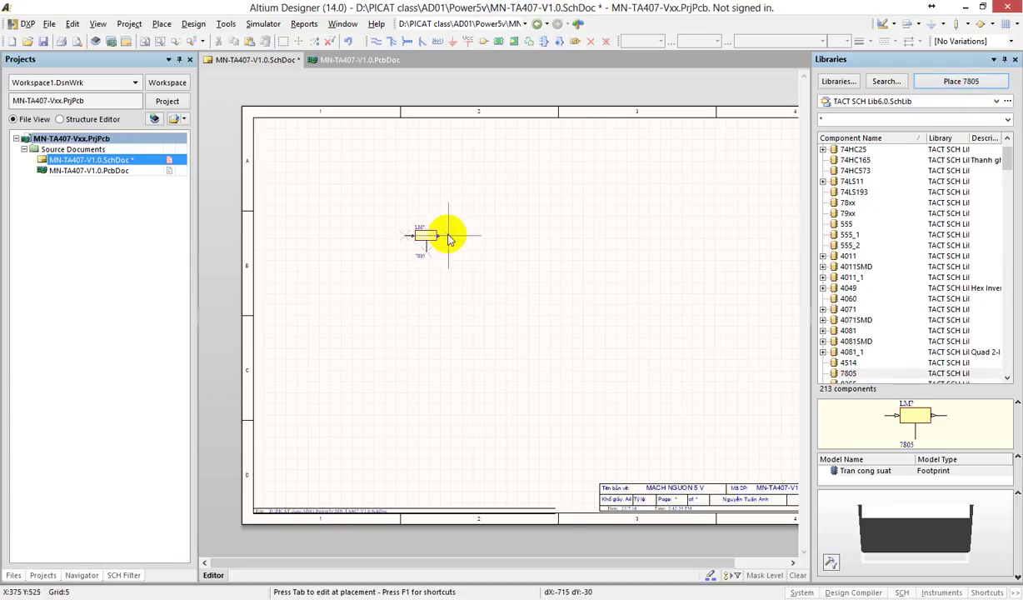
{"action": "key", "text": "Escape"}
{"action": "left_click", "coordinate": [404, 221]}
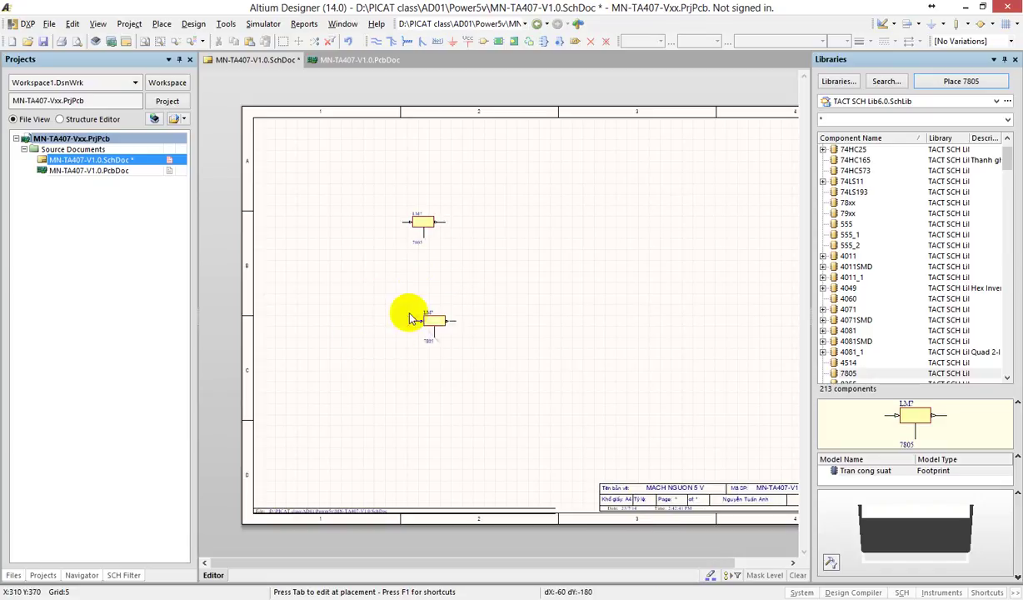
{"action": "key", "text": "Escape"}
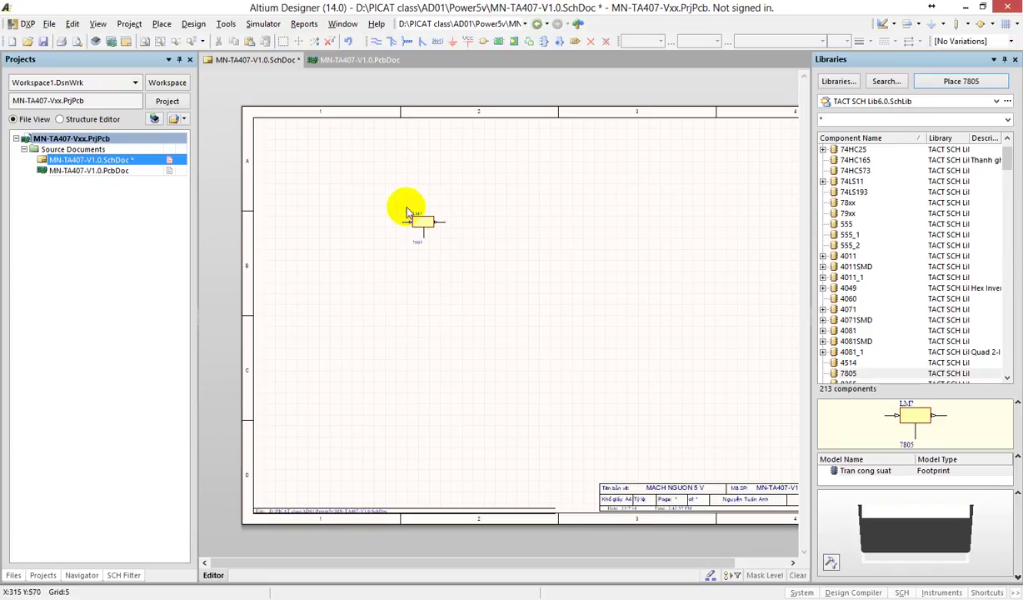
Find component Coc2 by name in TACT SCH Lib6.0.SchLib.
{"action": "scroll", "coordinate": [406, 201], "scroll_direction": "up", "scroll_amount": 3, "text": "ctrl"}
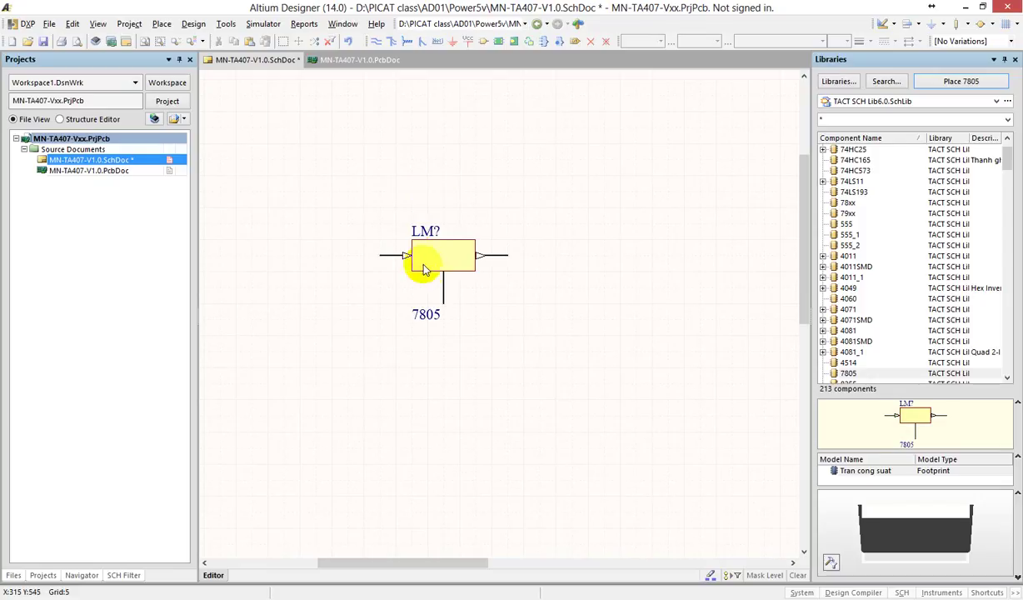
{"action": "scroll", "coordinate": [422, 262], "scroll_direction": "up", "scroll_amount": 2, "text": "ctrl"}
{"action": "scroll", "coordinate": [623, 244], "scroll_direction": "down", "scroll_amount": 3, "text": "ctrl"}
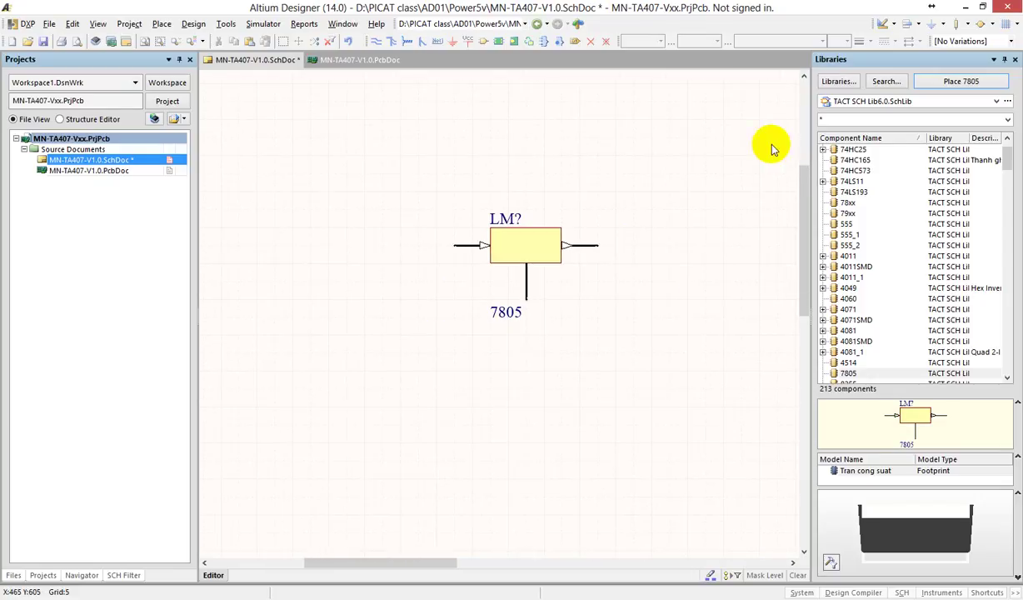
{"action": "left_click", "coordinate": [863, 213]}
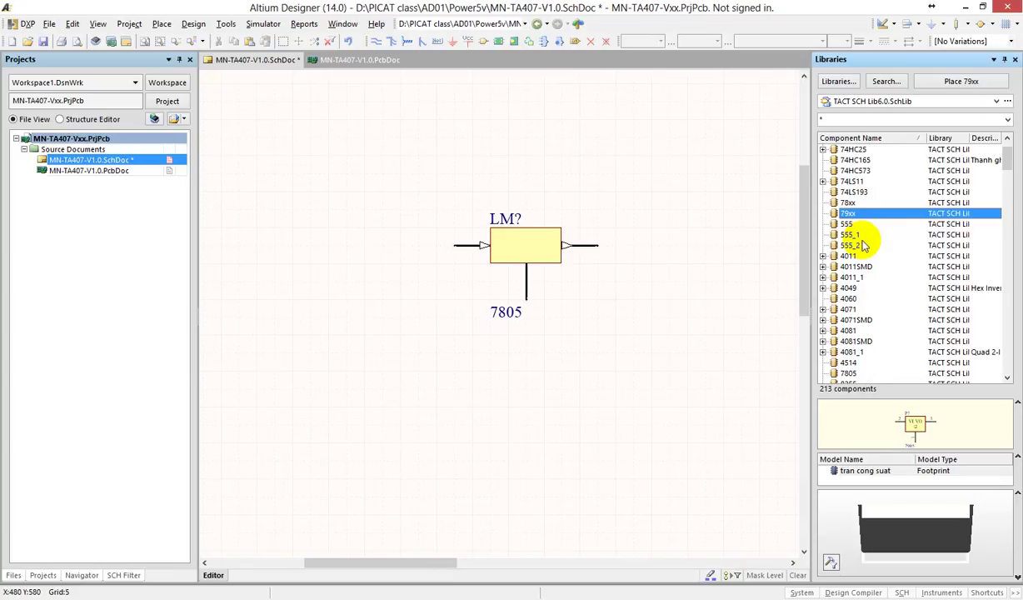
{"action": "key", "text": "c"}
{"action": "key", "text": "o"}
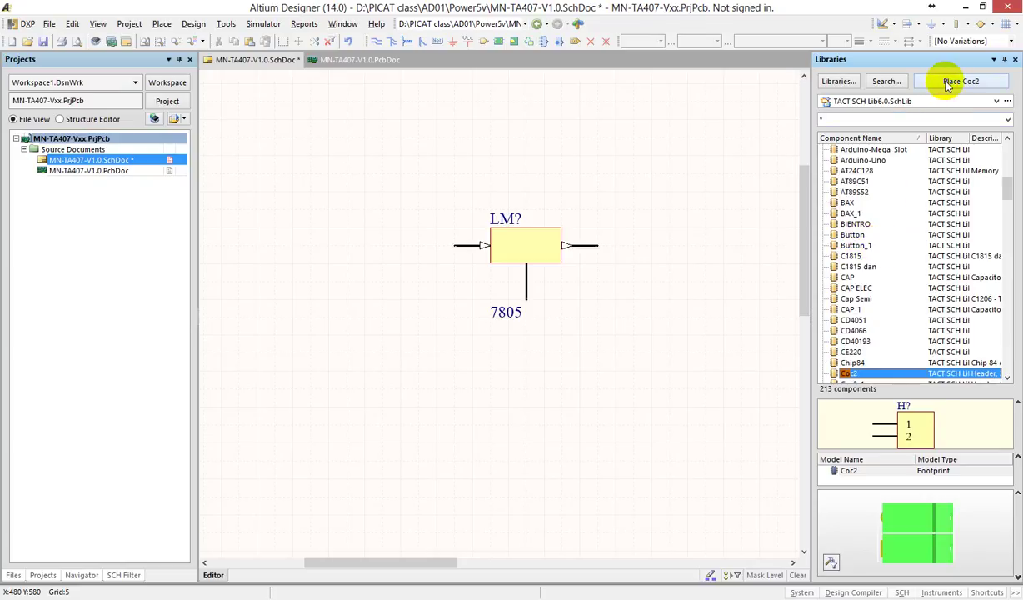
Place a single Coc2 connector to the left of the 7805, rotated 180° so its pins face the regulator.
{"action": "left_click", "coordinate": [946, 84]}
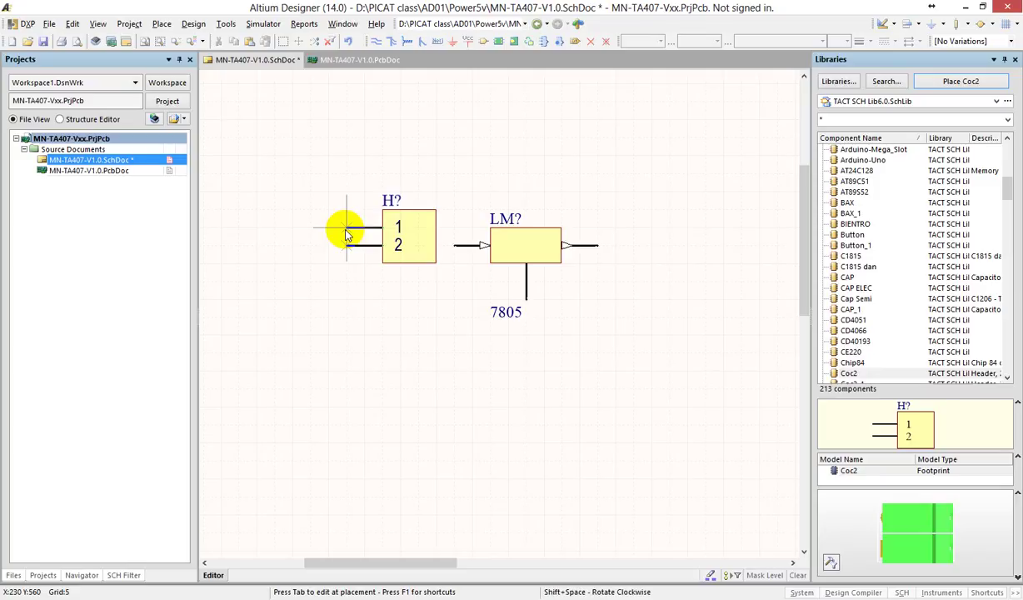
{"action": "key", "text": "space"}
{"action": "key", "text": "space"}
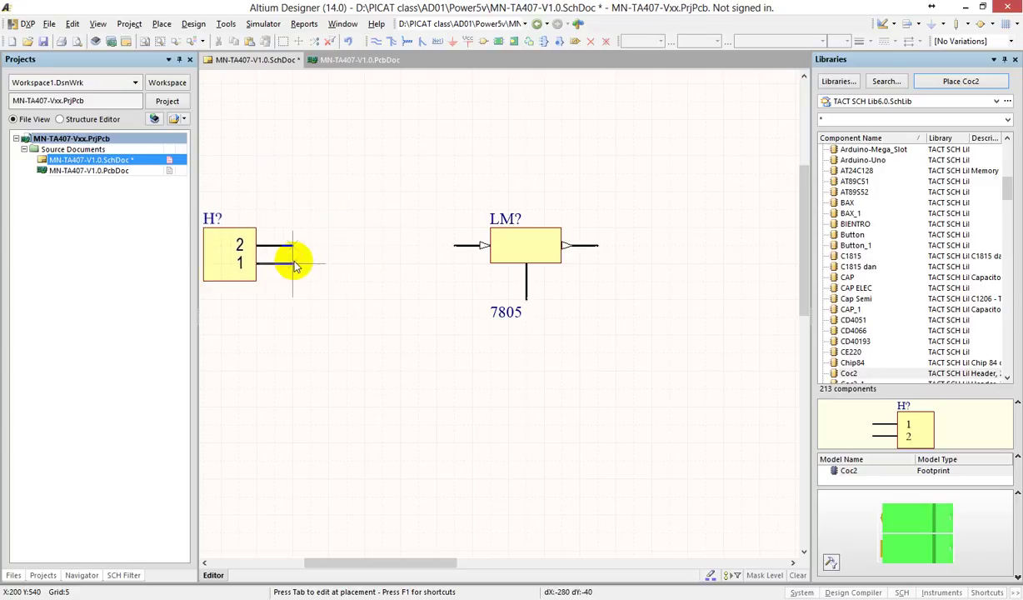
{"action": "left_click", "coordinate": [329, 263]}
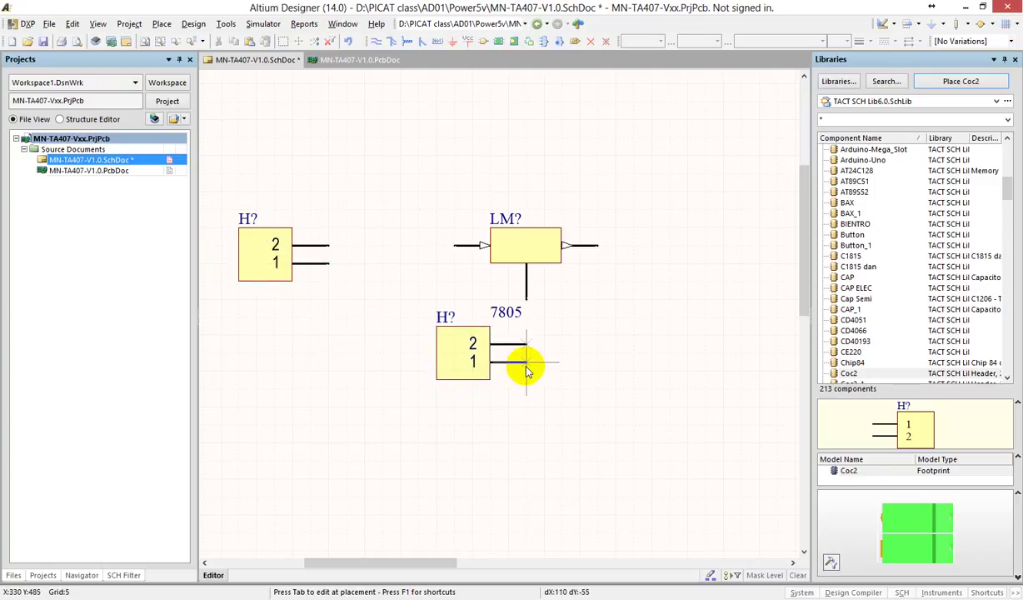
{"action": "right_click", "coordinate": [527, 371]}
Enlarge the footprint preview slightly and rotate the 3D model of Coc2 to examine it from other angles.
{"action": "left_click_drag", "start_coordinate": [875, 521], "coordinate": [946, 501]}
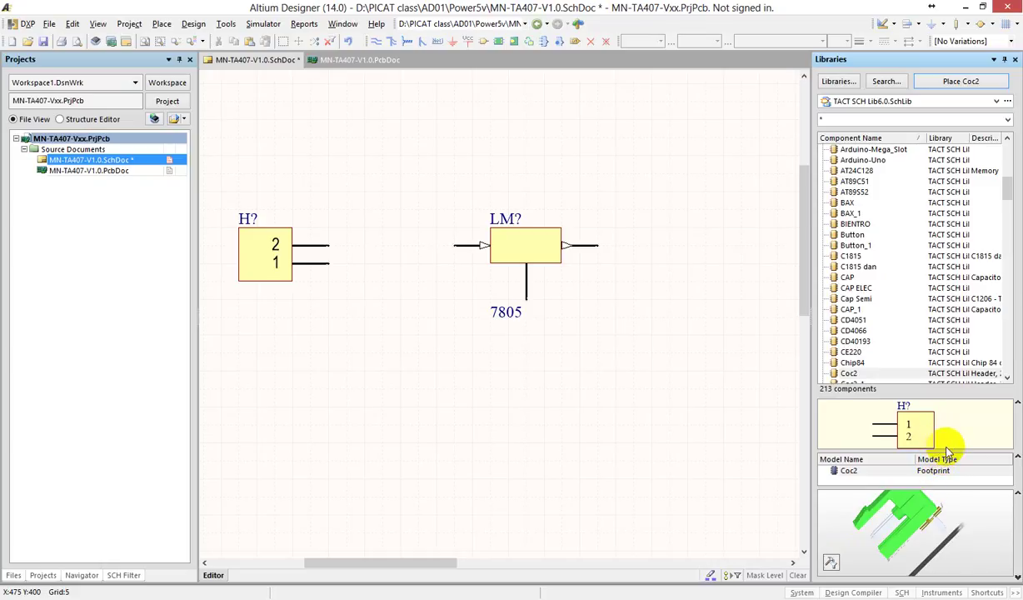
{"action": "left_click_drag", "start_coordinate": [947, 451], "coordinate": [939, 435]}
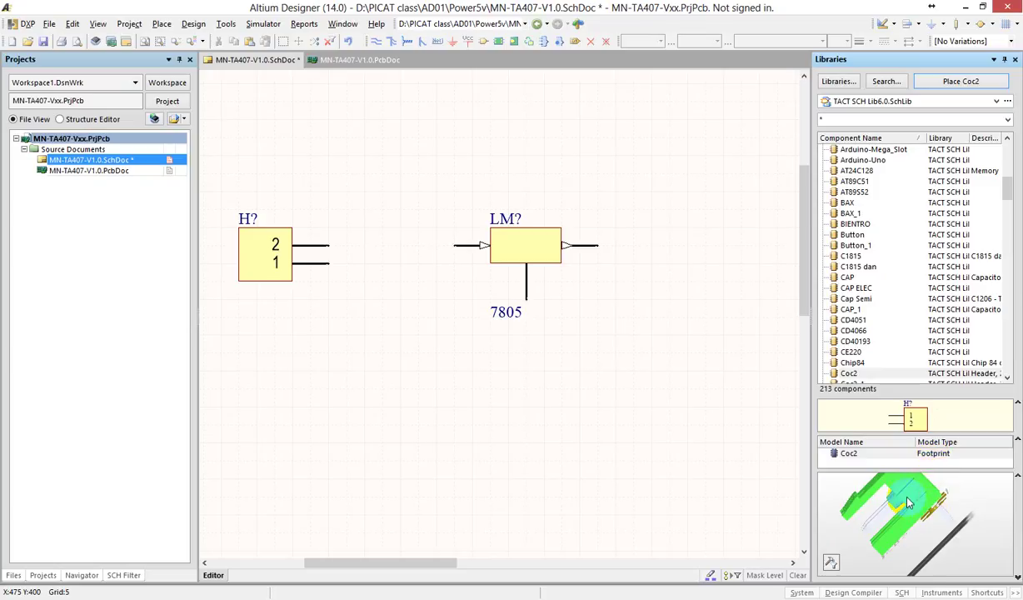
{"action": "left_click_drag", "start_coordinate": [896, 488], "coordinate": [949, 498]}
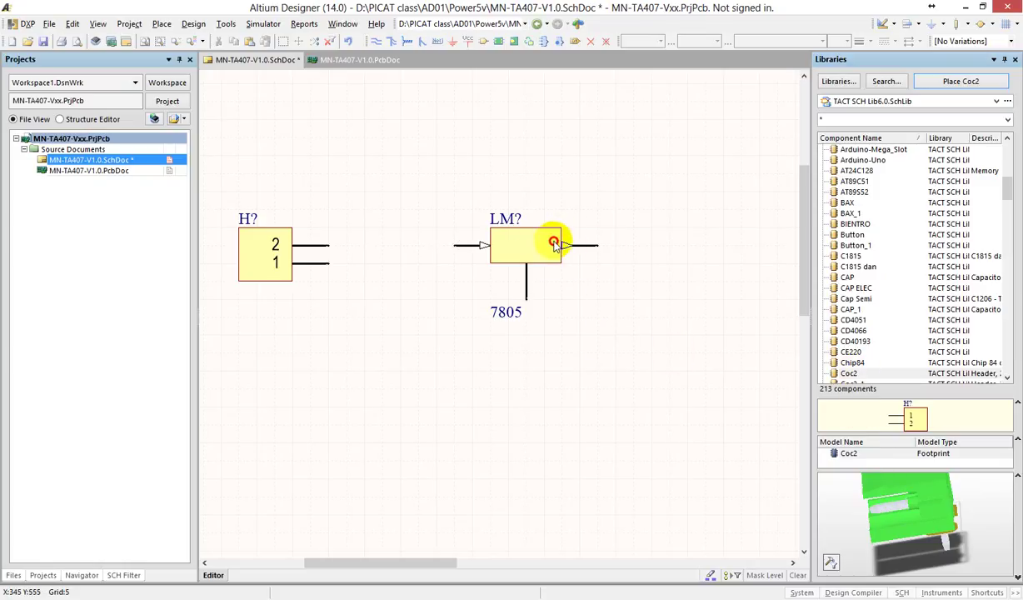
Find the polarized capacitor Tu hoa by name in the component list.
{"action": "left_click_drag", "start_coordinate": [568, 225], "coordinate": [593, 250]}
{"action": "scroll", "coordinate": [484, 376], "scroll_direction": "right", "scroll_amount": 2, "text": "shift"}
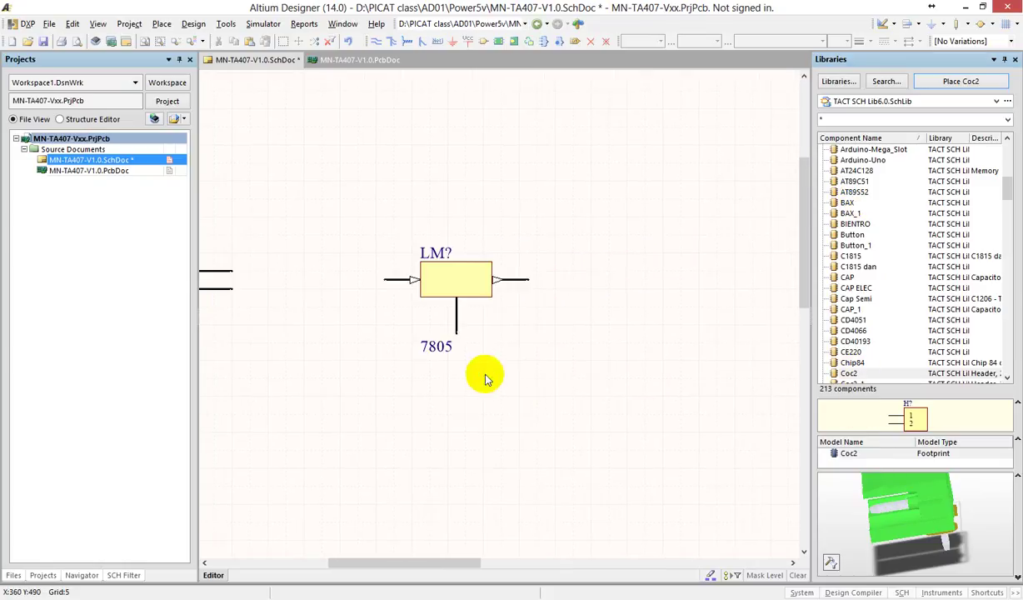
{"action": "scroll", "coordinate": [463, 346], "scroll_direction": "down", "scroll_amount": 2, "text": "ctrl"}
{"action": "scroll", "coordinate": [317, 321], "scroll_direction": "down", "scroll_amount": 1}
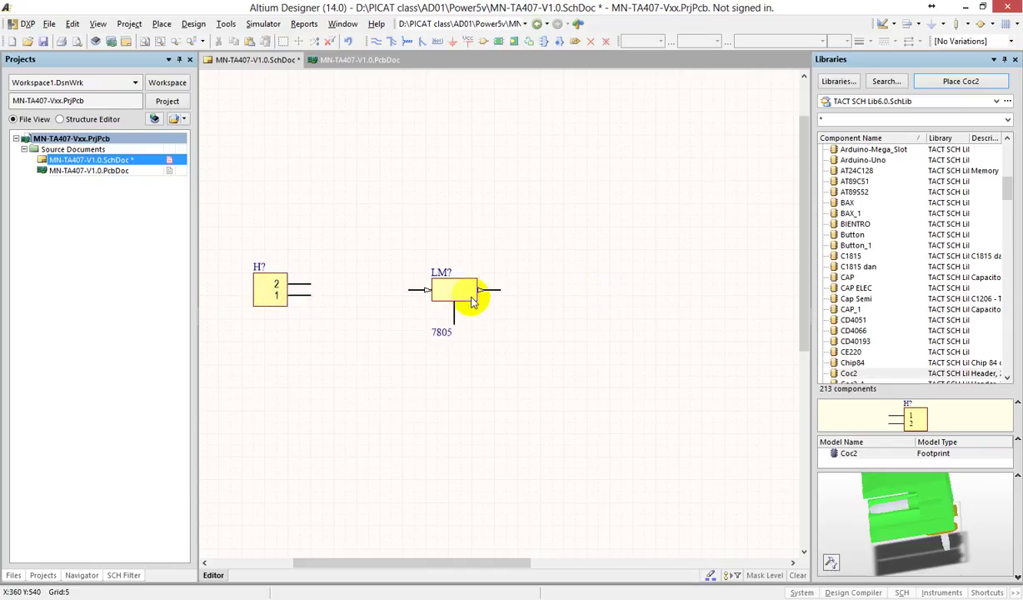
{"action": "left_click", "coordinate": [875, 202]}
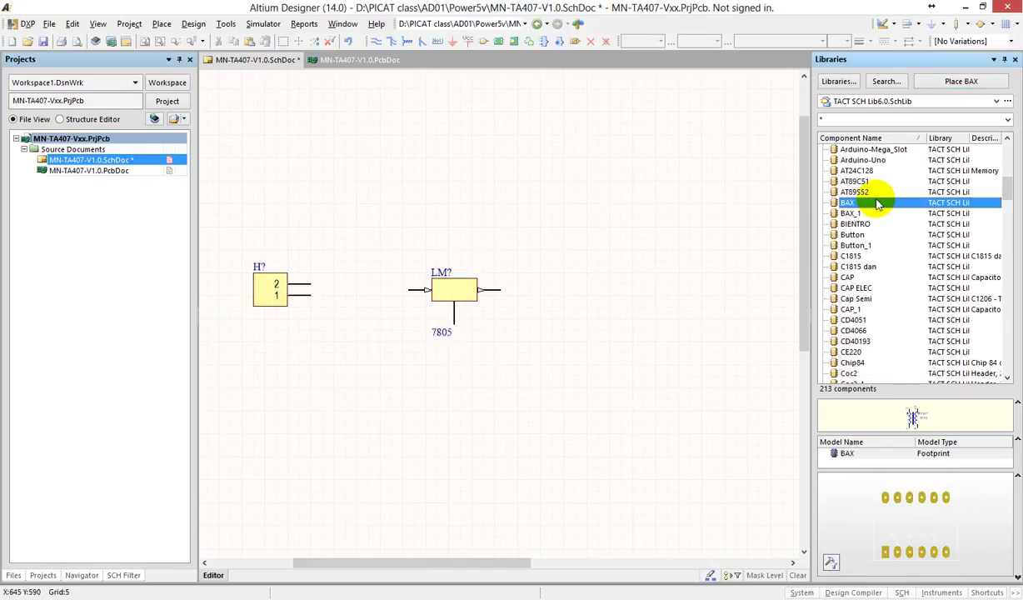
{"action": "key", "text": "Page_Down"}
{"action": "key", "text": "Page_Down"}
{"action": "key", "text": "Page_Down"}
{"action": "key", "text": "Page_Down"}
{"action": "key", "text": "Page_Down"}
{"action": "key", "text": "Page_Down"}
{"action": "key", "text": "Page_Down"}
{"action": "key", "text": "Page_Down"}
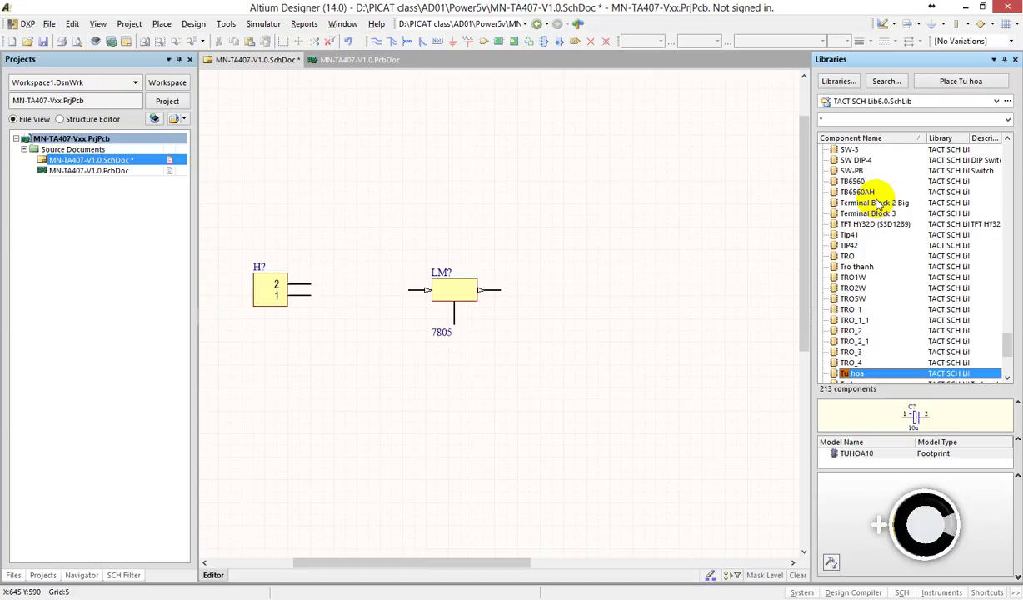
{"action": "scroll", "coordinate": [932, 251], "scroll_direction": "down", "scroll_amount": 4}
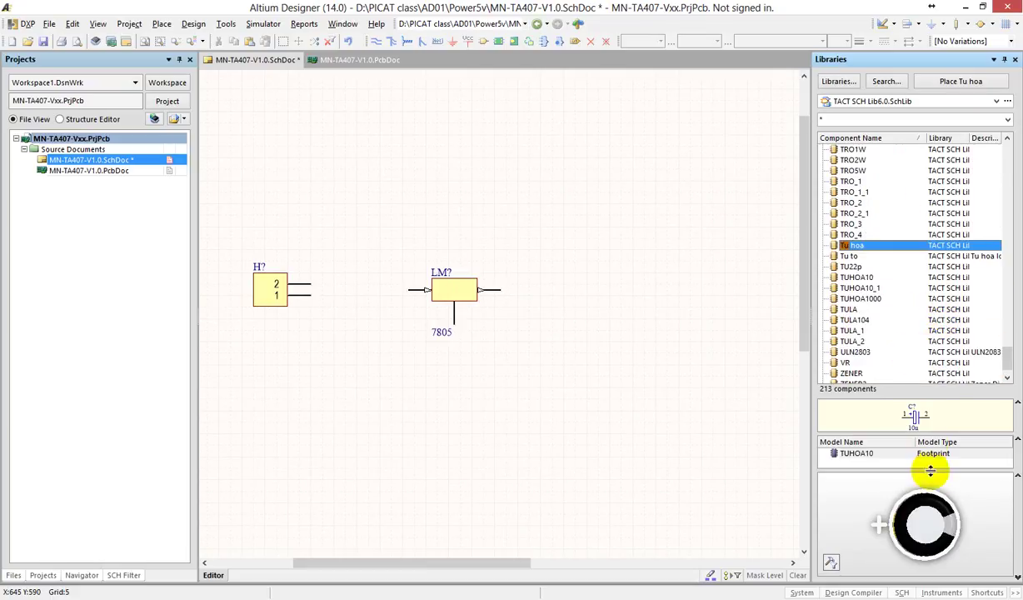
Place two Tu hoa 10u capacitors upright with pin 1 up, one on each side of the 7805.
{"action": "left_click", "coordinate": [959, 81]}
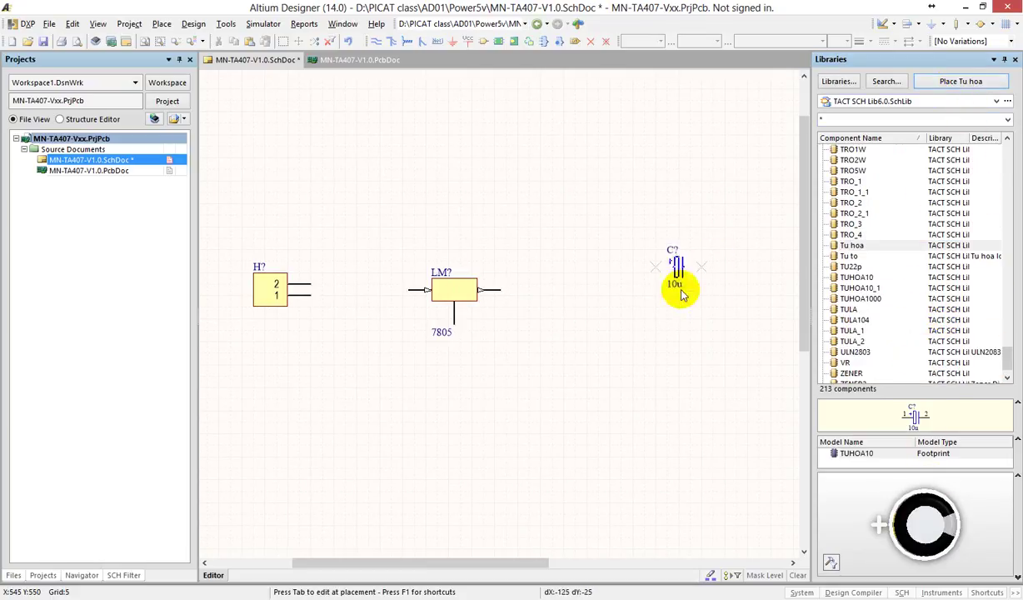
{"action": "key", "text": "space"}
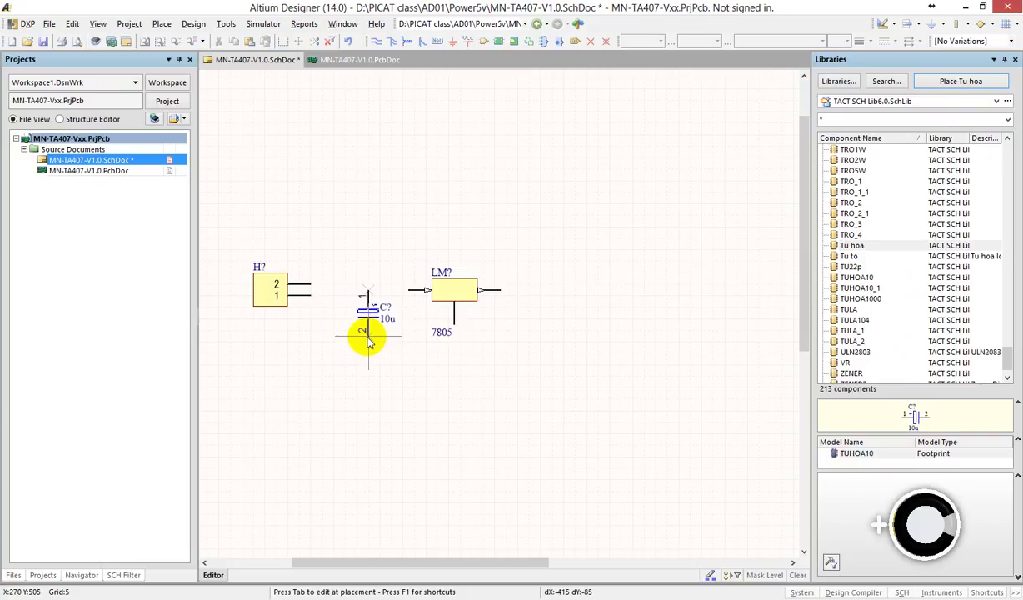
{"action": "left_click", "coordinate": [353, 336]}
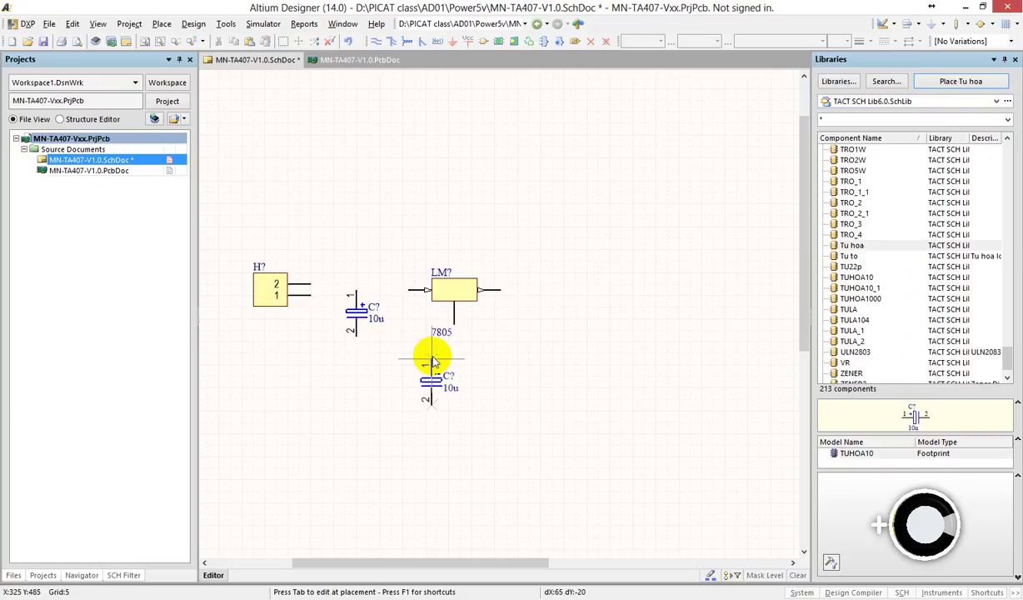
{"action": "left_click", "coordinate": [553, 310]}
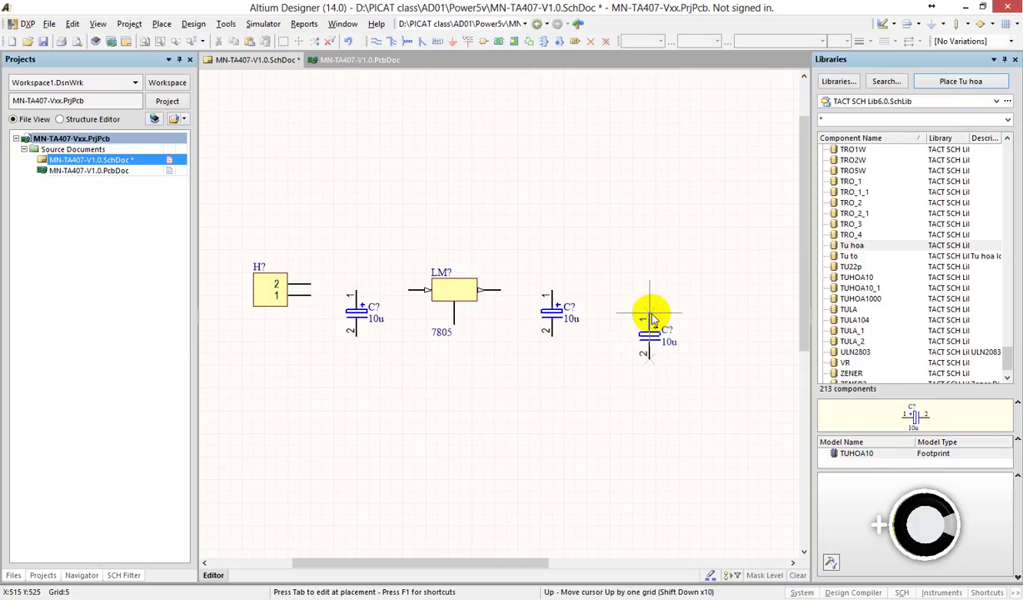
{"action": "key", "text": "Escape"}
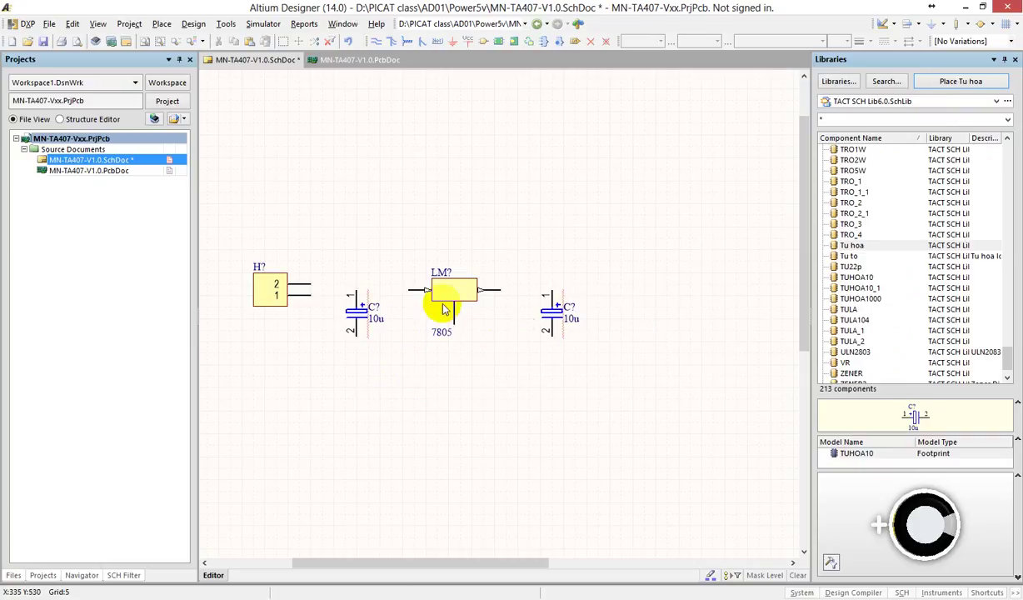
Spread out the parts by moving the 7805 and its right-hand capacitor further right and the Coc2 connector slightly left.
{"action": "left_click_drag", "start_coordinate": [444, 309], "coordinate": [473, 309]}
{"action": "left_click_drag", "start_coordinate": [552, 301], "coordinate": [587, 296]}
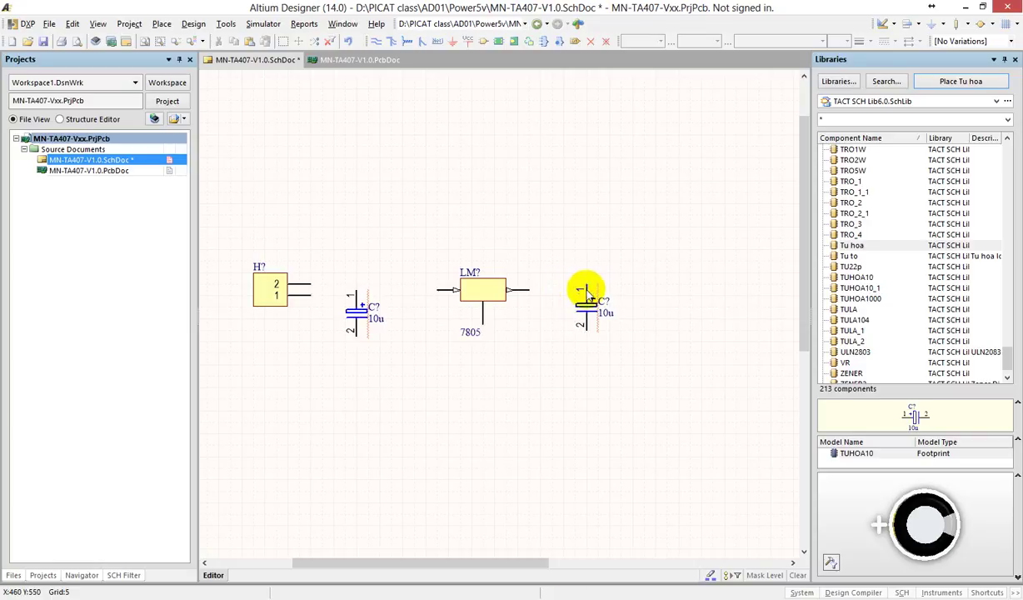
{"action": "left_click_drag", "start_coordinate": [484, 320], "coordinate": [506, 308]}
{"action": "left_click_drag", "start_coordinate": [310, 296], "coordinate": [295, 291]}
Preview the capacitors TU22p, TUHOA10 and TULA in the library, and select TULA104.
{"action": "left_click", "coordinate": [858, 266]}
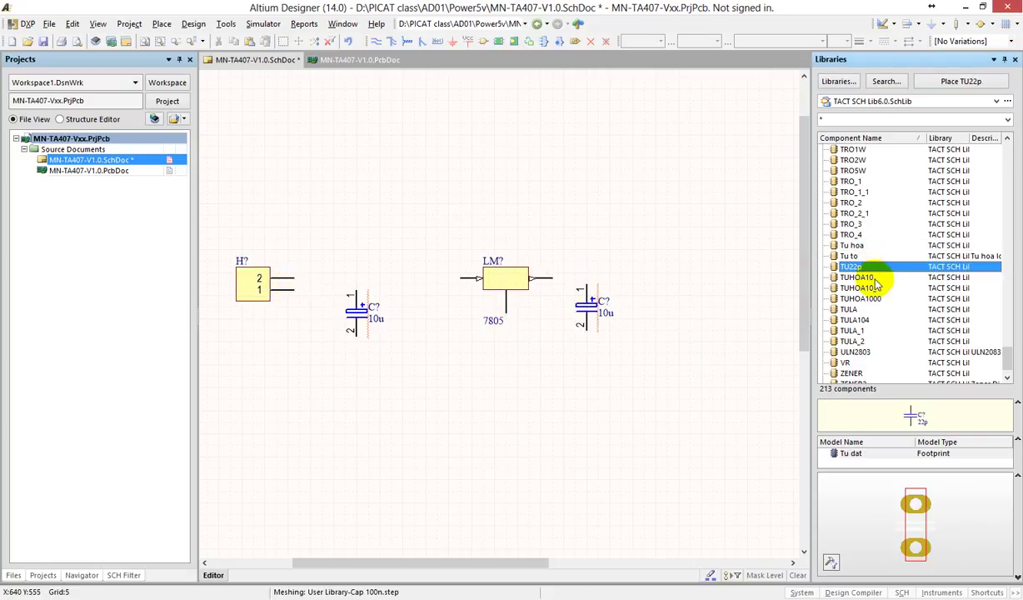
{"action": "left_click", "coordinate": [875, 278]}
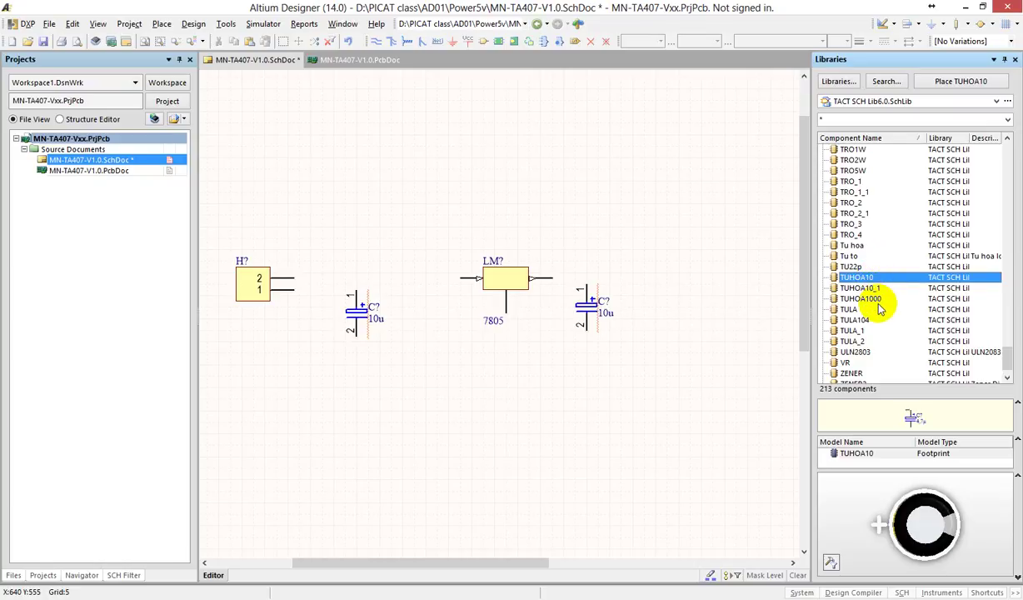
{"action": "left_click", "coordinate": [866, 309]}
{"action": "left_click", "coordinate": [879, 320]}
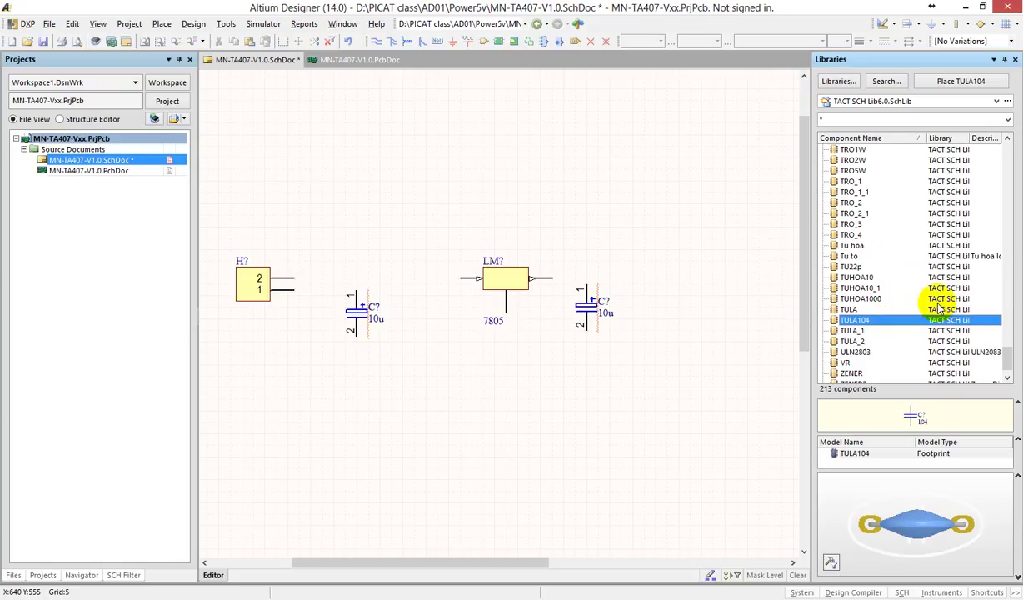
Place four TULA104 capacitors, two between the left 10u capacitor and the 7805 and two beyond the right 10u capacitor.
{"action": "left_click", "coordinate": [975, 81]}
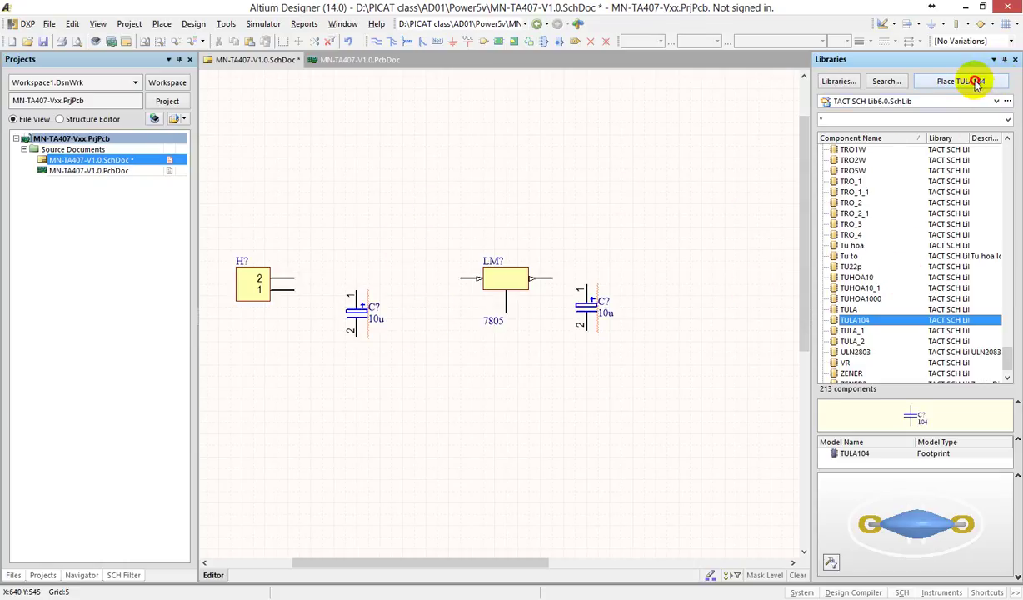
{"action": "left_click", "coordinate": [414, 310]}
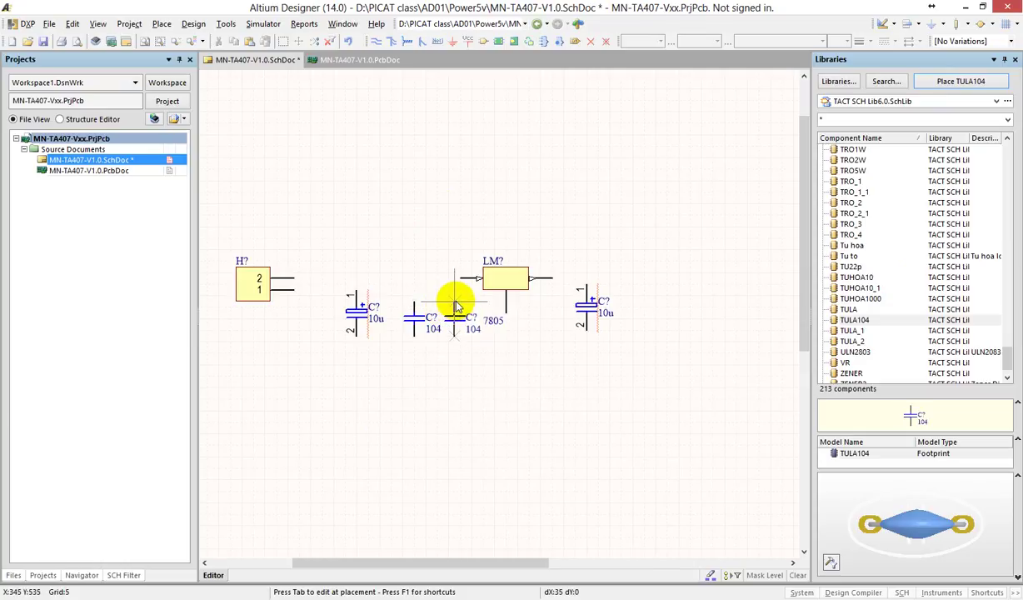
{"action": "left_click", "coordinate": [455, 308]}
{"action": "left_click", "coordinate": [639, 296]}
{"action": "left_click", "coordinate": [684, 301]}
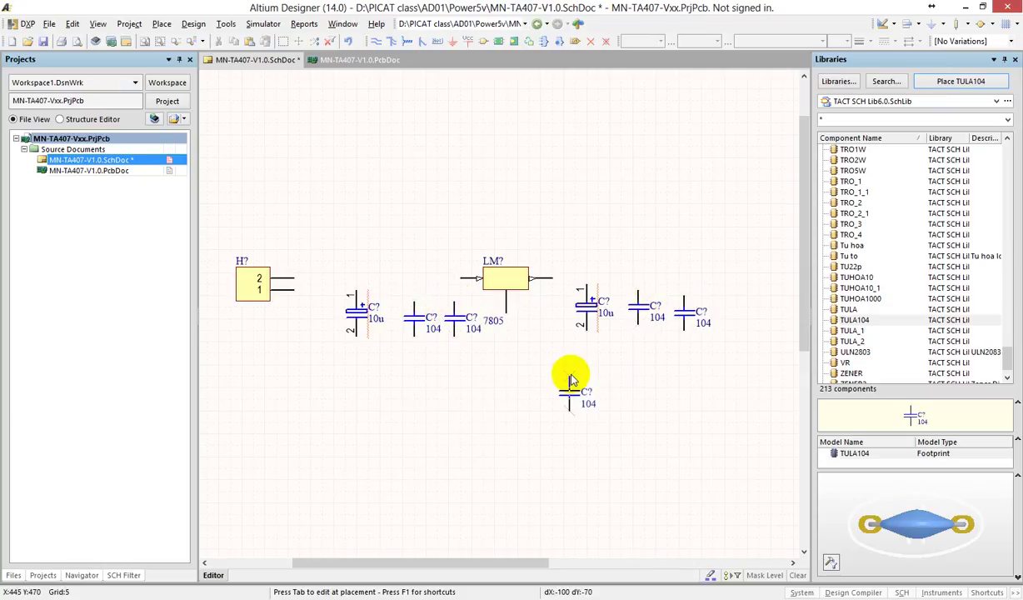
{"action": "right_click", "coordinate": [511, 286]}
Find the diodes in the library by name, compare Diode, DIODE_1 and DIODE_2, and select DIODE_1.
{"action": "right_click_drag", "start_coordinate": [559, 343], "coordinate": [587, 393]}
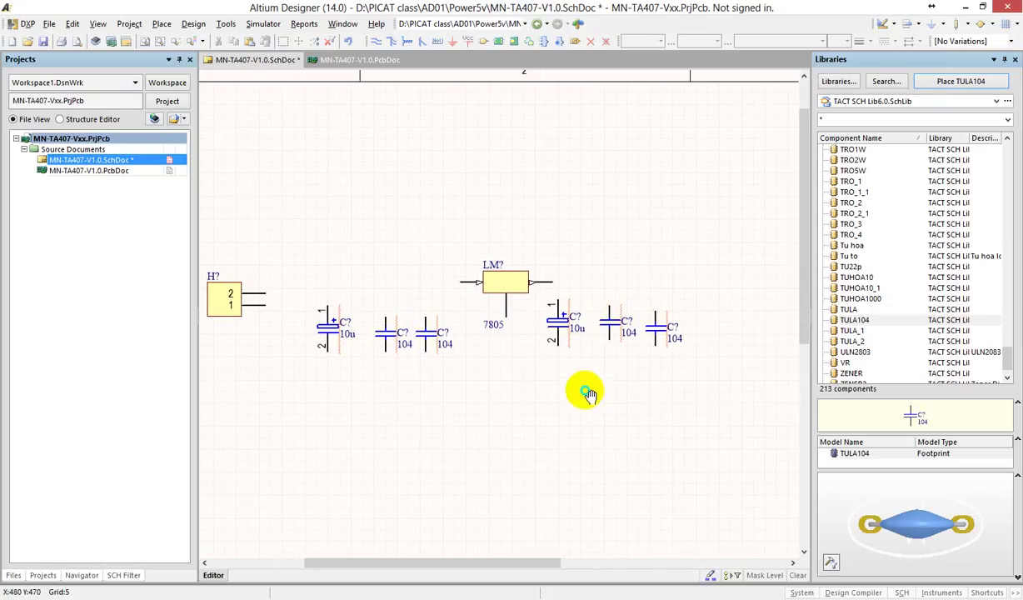
{"action": "scroll", "coordinate": [560, 388], "scroll_direction": "down", "scroll_amount": 2, "text": "ctrl"}
{"action": "left_click", "coordinate": [884, 224]}
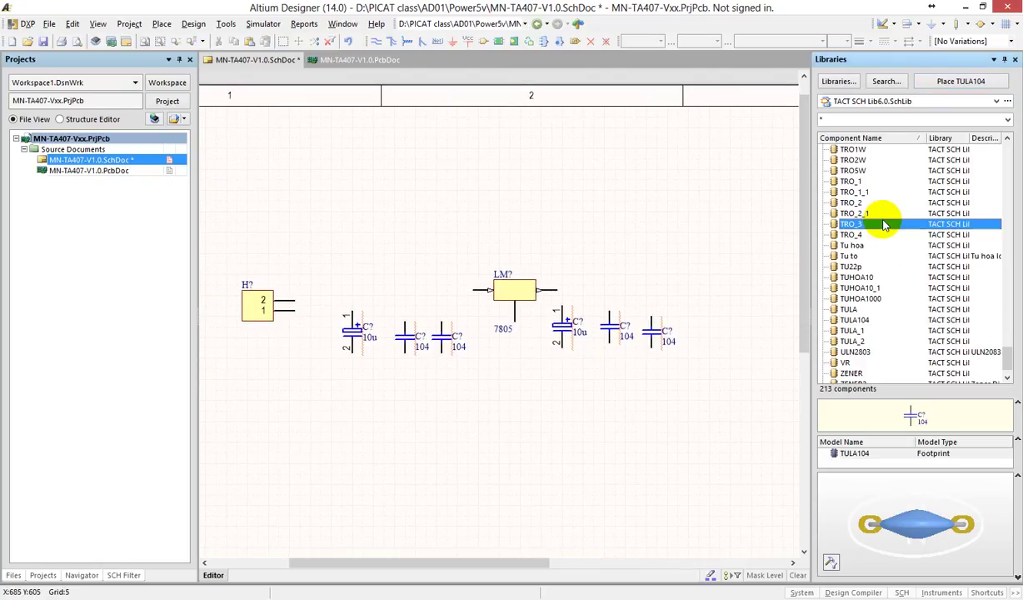
{"action": "type", "text": "dio"}
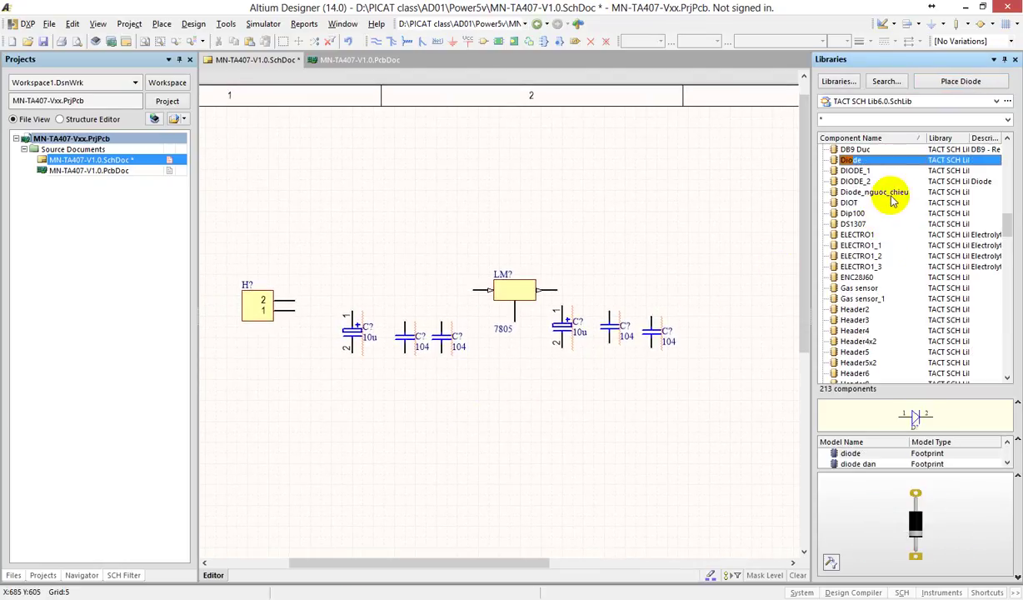
{"action": "left_click", "coordinate": [857, 172]}
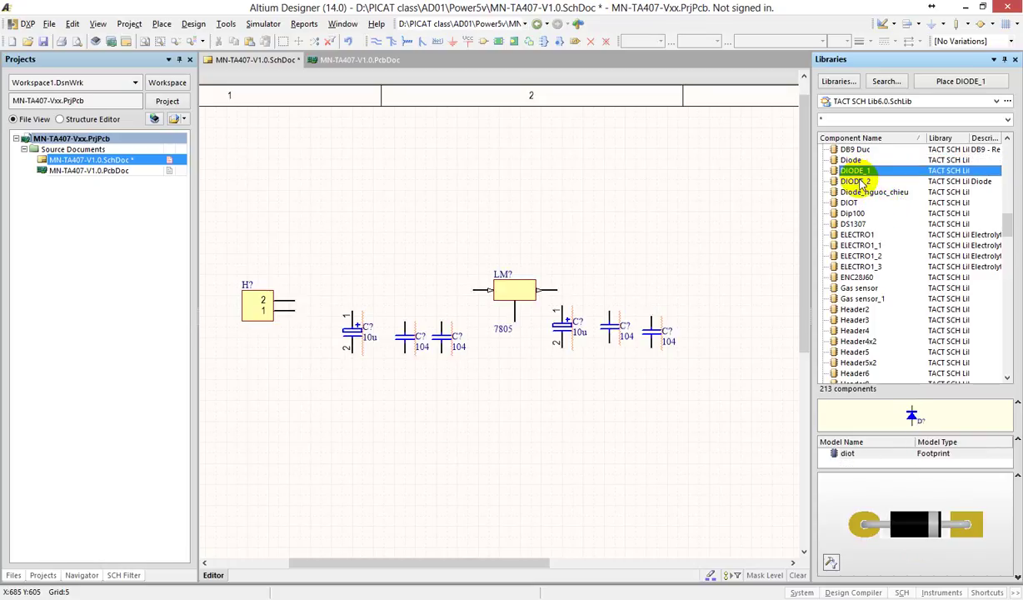
{"action": "left_click", "coordinate": [860, 182]}
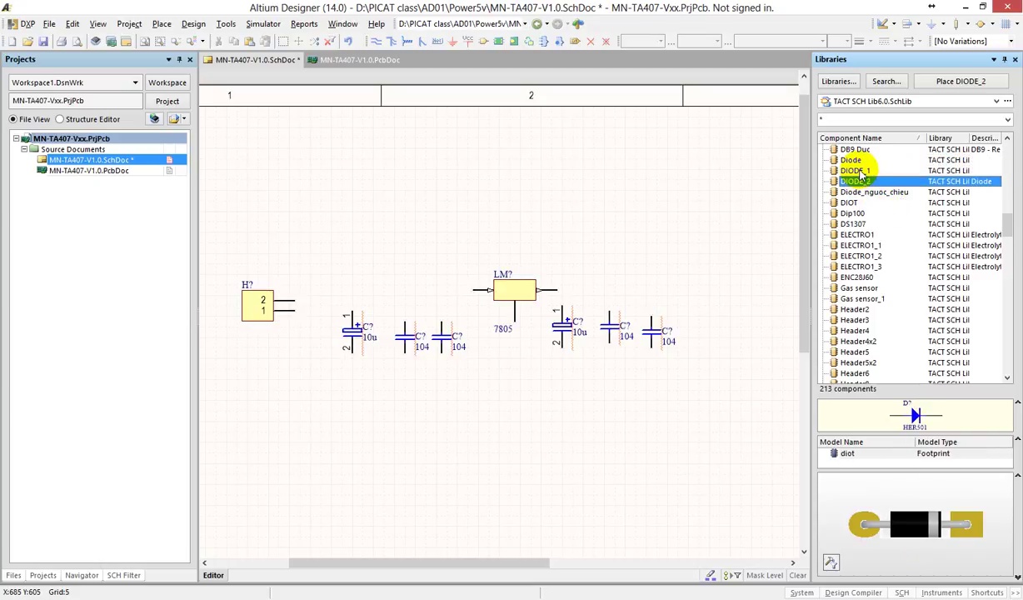
{"action": "left_click", "coordinate": [860, 172]}
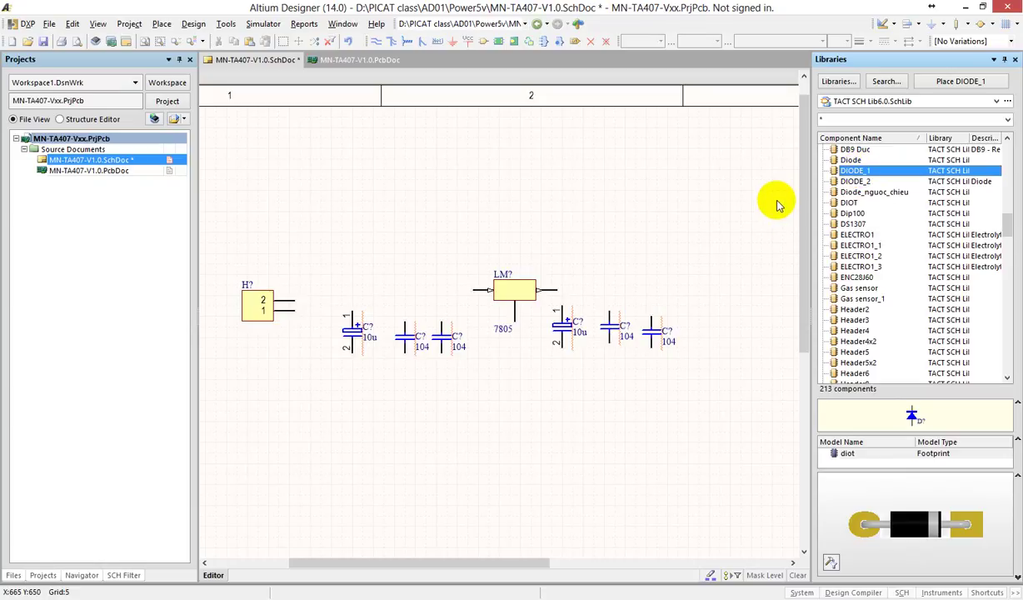
Place four DIODE_1 diodes around the left-hand connector, two below it and two above it.
{"action": "left_click", "coordinate": [963, 83]}
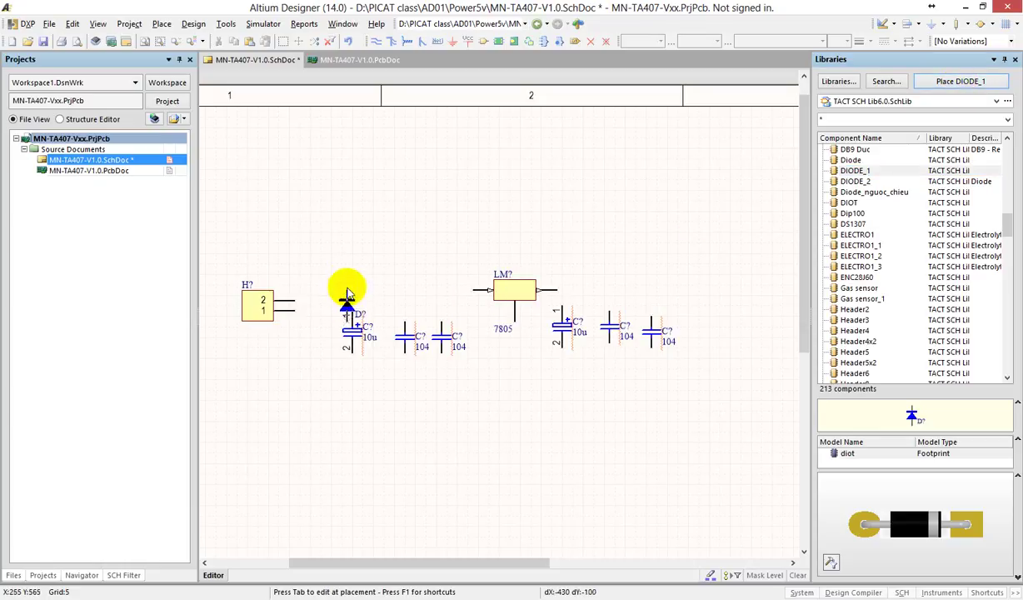
{"action": "left_click", "coordinate": [268, 348]}
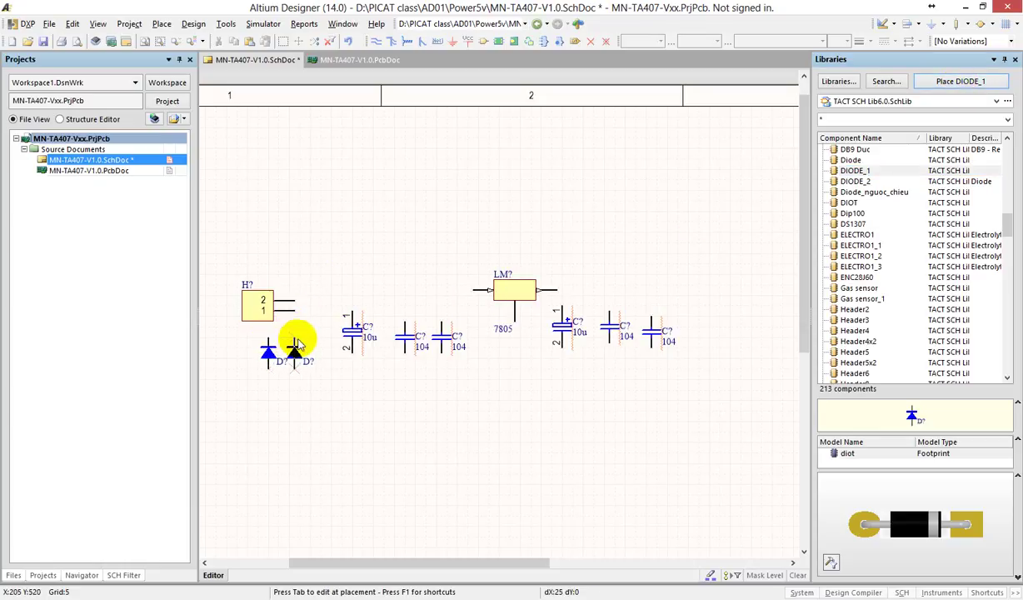
{"action": "left_click", "coordinate": [310, 351]}
{"action": "left_click", "coordinate": [268, 255]}
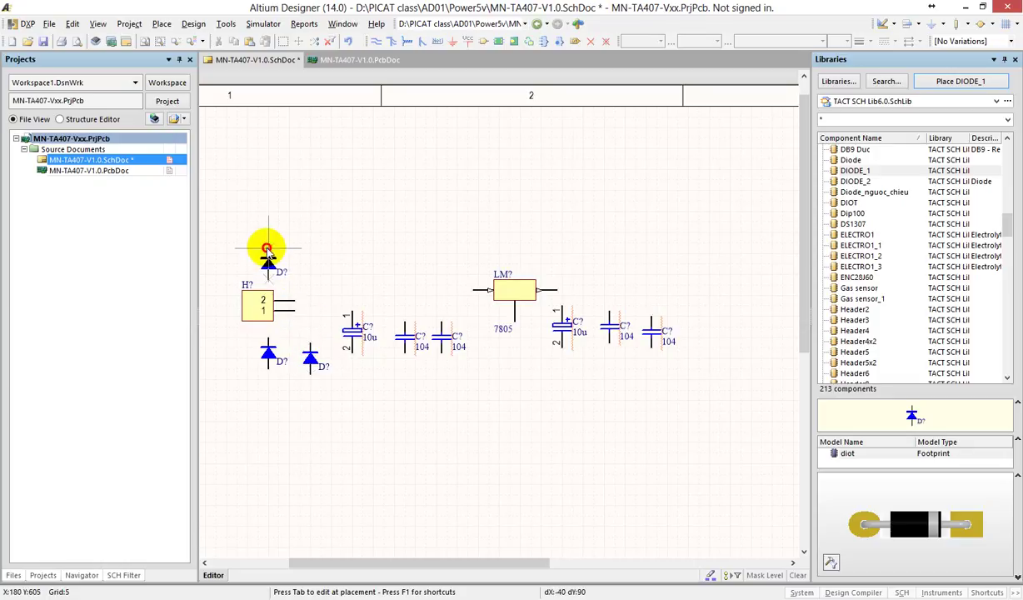
{"action": "left_click", "coordinate": [316, 256]}
{"action": "key", "text": "Escape"}
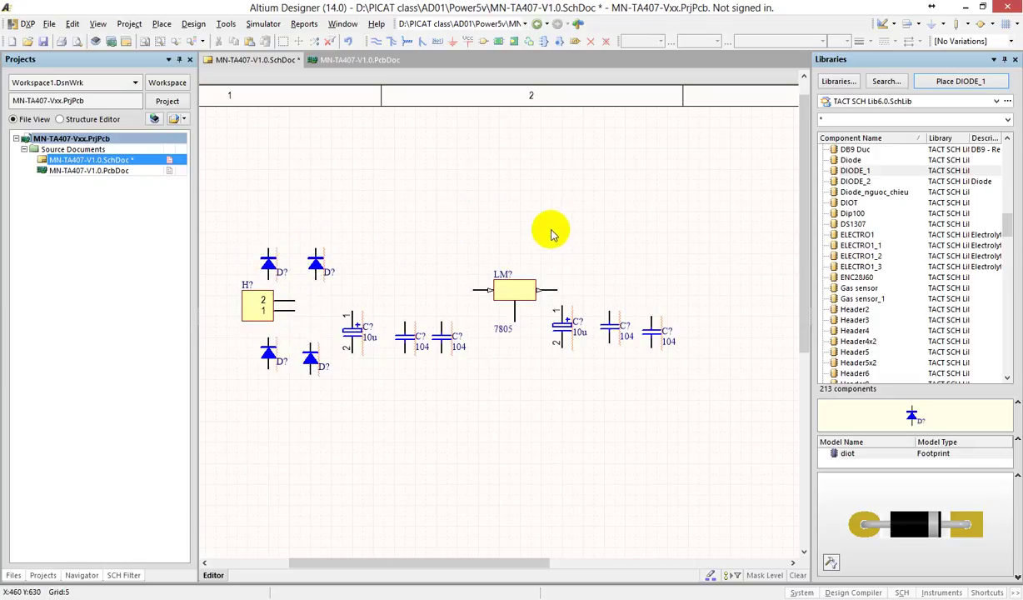
Place a mirrored copy of the two-pin connector beyond the rightmost capacitor and move the original connector left, clear of the diodes.
{"action": "scroll", "coordinate": [480, 233], "scroll_direction": "down", "scroll_amount": 1, "text": "ctrl"}
{"action": "scroll", "coordinate": [481, 232], "scroll_direction": "up", "scroll_amount": 2, "text": "ctrl"}
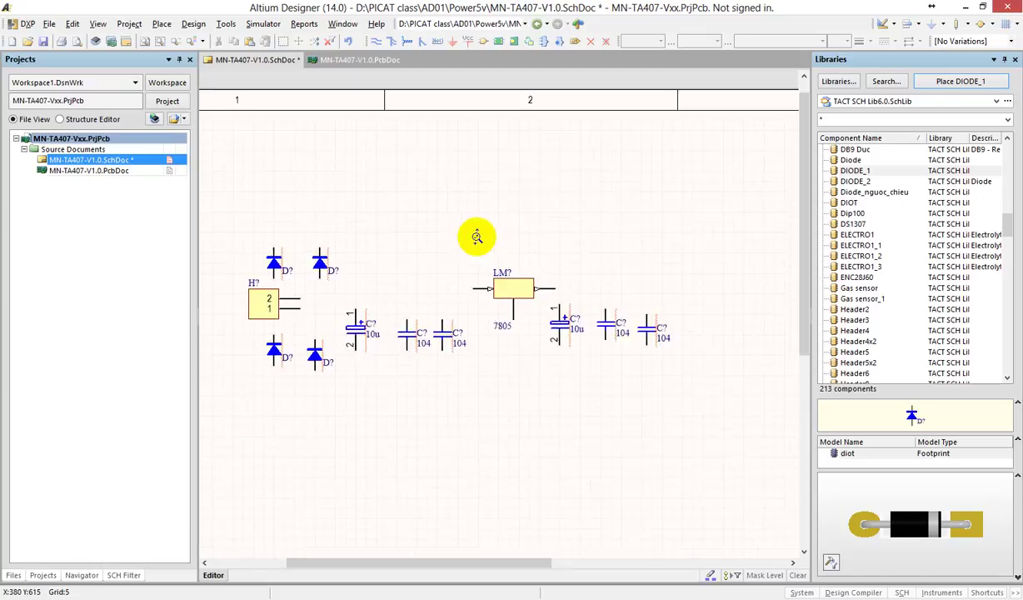
{"action": "scroll", "coordinate": [481, 237], "scroll_direction": "down", "scroll_amount": 2, "text": "ctrl"}
{"action": "scroll", "coordinate": [367, 269], "scroll_direction": "down", "scroll_amount": 1, "text": "ctrl"}
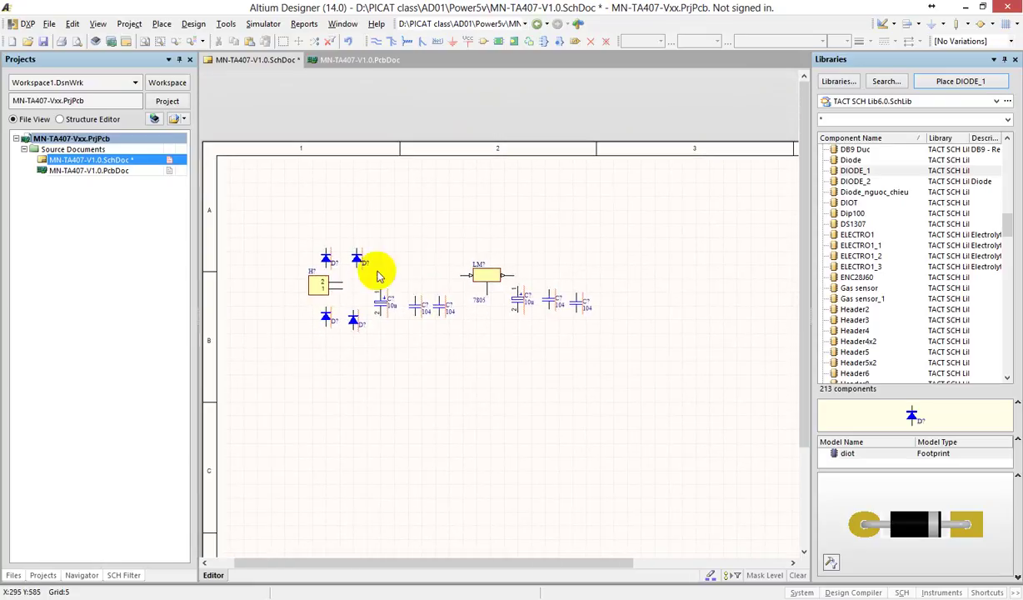
{"action": "left_click", "coordinate": [317, 283]}
{"action": "key", "text": "ctrl+c"}
{"action": "key", "text": "ctrl+v"}
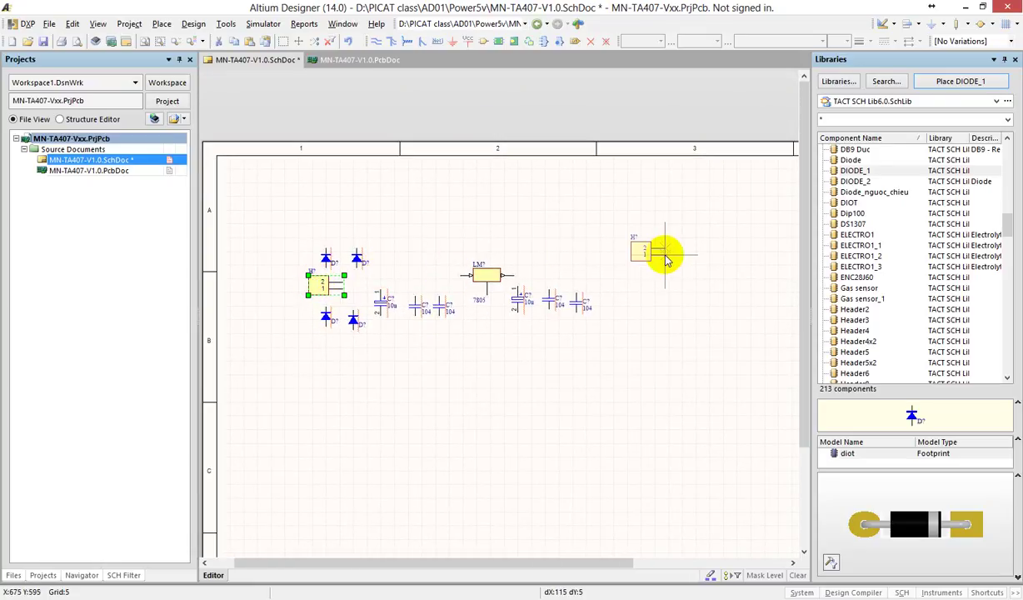
{"action": "left_click", "coordinate": [658, 278]}
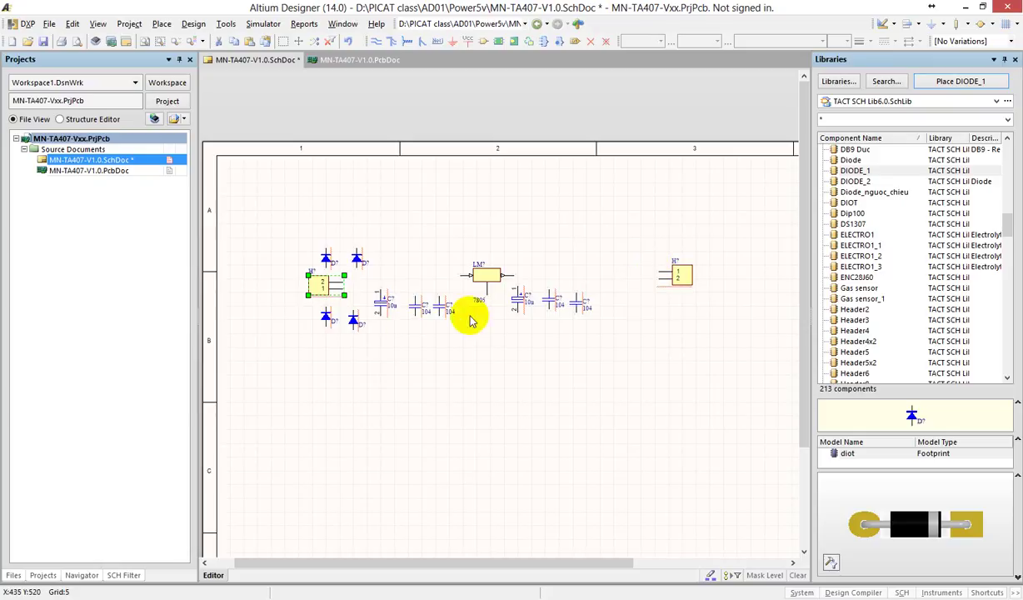
{"action": "left_click_drag", "start_coordinate": [314, 288], "coordinate": [290, 286]}
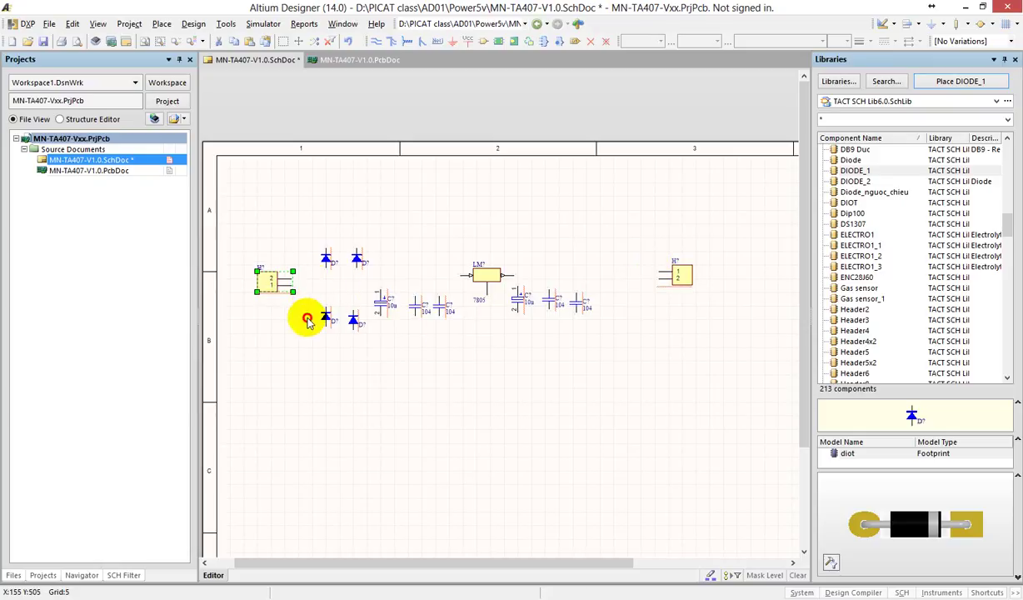
Set the Projects panel to auto-hide to give the schematic more drawing space.
{"action": "scroll", "coordinate": [299, 308], "scroll_direction": "up", "scroll_amount": 1, "text": "ctrl"}
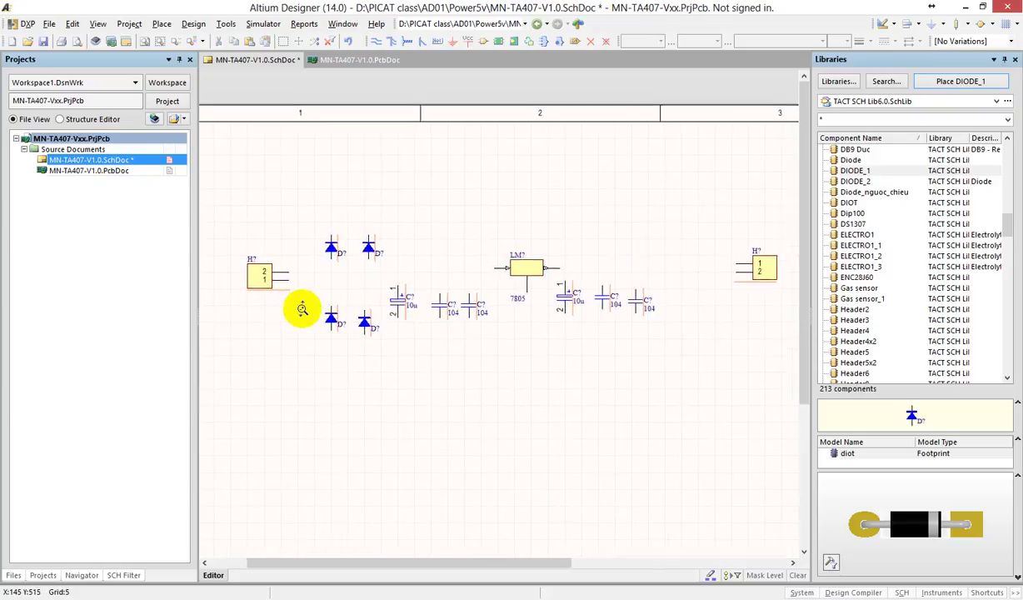
{"action": "left_click", "coordinate": [178, 60]}
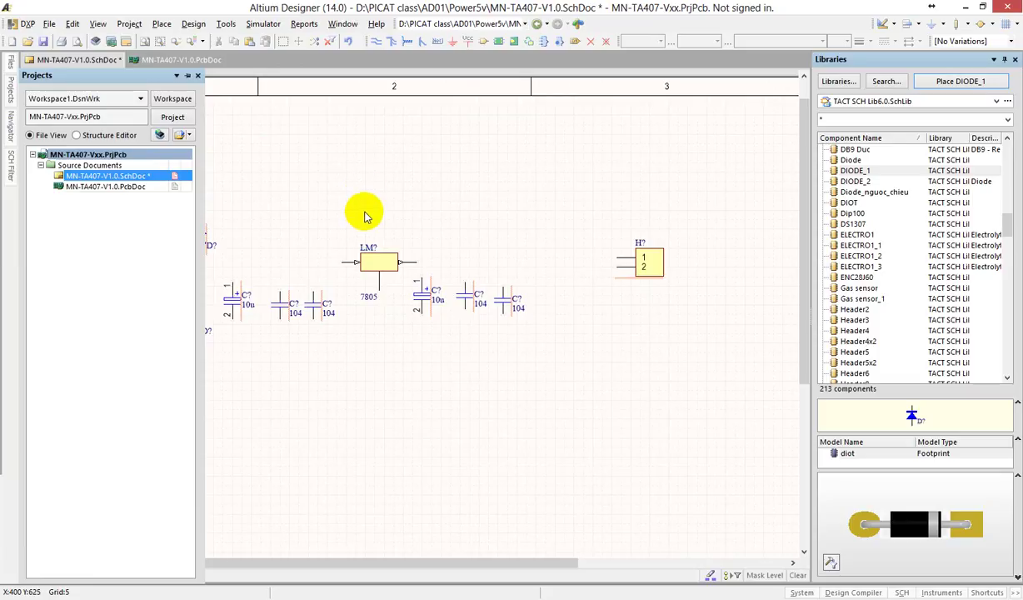
{"action": "scroll", "coordinate": [216, 262], "scroll_direction": "up", "scroll_amount": 1, "text": "ctrl"}
{"action": "scroll", "coordinate": [216, 263], "scroll_direction": "up", "scroll_amount": 1, "text": "ctrl"}
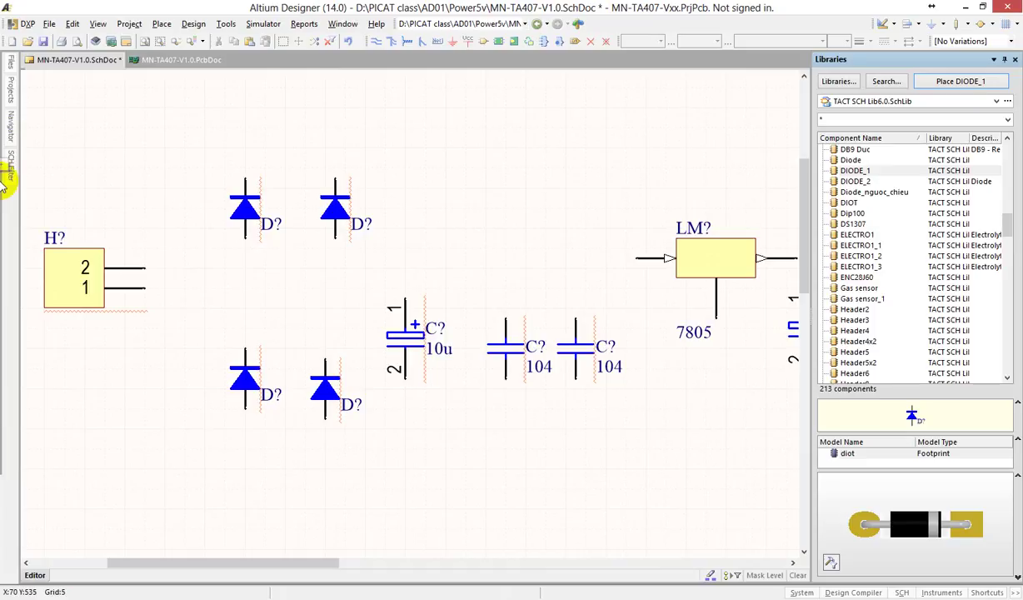
Align the four diodes into two level rows and two straight columns.
{"action": "scroll", "coordinate": [284, 275], "scroll_direction": "down", "scroll_amount": 1, "text": "ctrl"}
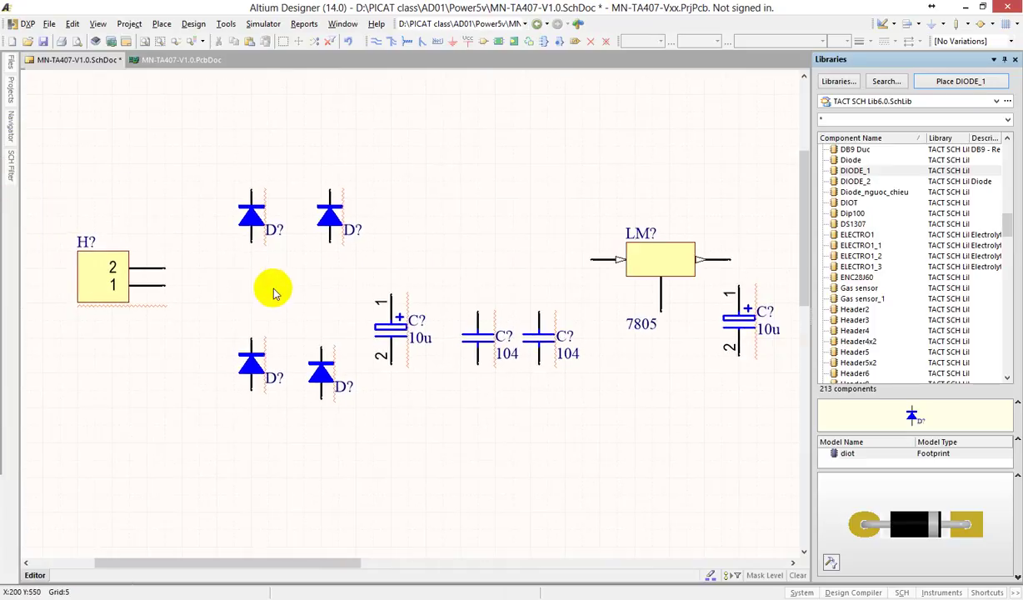
{"action": "scroll", "coordinate": [242, 300], "scroll_direction": "up", "scroll_amount": 1}
{"action": "scroll", "coordinate": [230, 307], "scroll_direction": "up", "scroll_amount": 1, "text": "ctrl"}
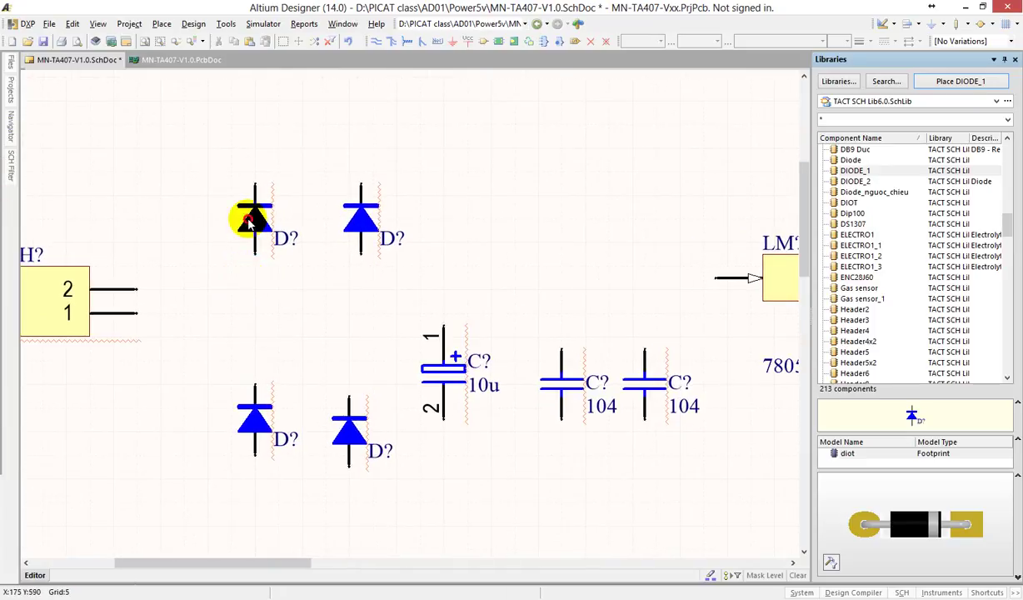
{"action": "left_click_drag", "start_coordinate": [250, 222], "coordinate": [268, 259]}
{"action": "left_click_drag", "start_coordinate": [358, 228], "coordinate": [347, 230]}
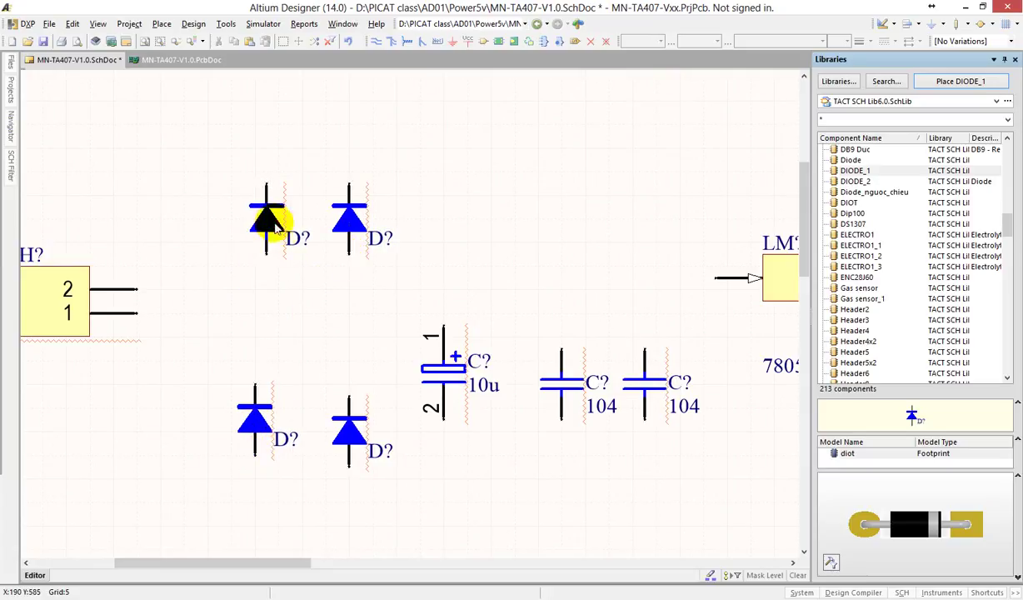
{"action": "left_click_drag", "start_coordinate": [263, 214], "coordinate": [260, 259]}
{"action": "left_click_drag", "start_coordinate": [350, 427], "coordinate": [349, 415]}
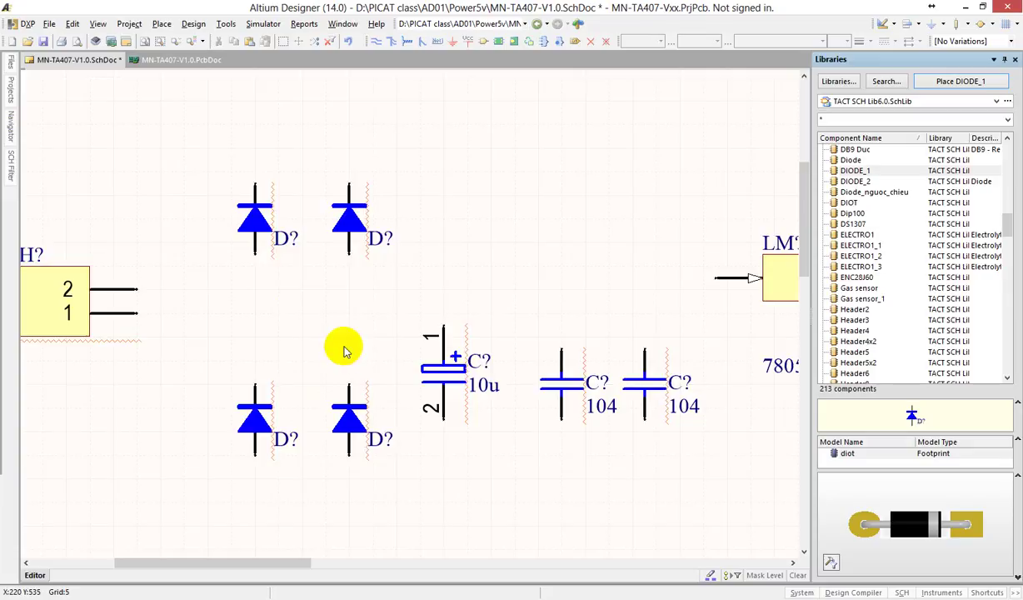
Level and space out the 10u and two 104 capacitors before the 7805, and shift the 7805 slightly right and up.
{"action": "scroll", "coordinate": [343, 347], "scroll_direction": "down", "scroll_amount": 1, "text": "ctrl"}
{"action": "right_click_drag", "start_coordinate": [471, 425], "coordinate": [365, 416]}
{"action": "mouse_move", "coordinate": [296, 342]}
{"action": "left_mouse_down"}
{"action": "mouse_move", "coordinate": [333, 337]}
{"action": "mouse_move", "coordinate": [302, 336]}
{"action": "left_mouse_up"}
{"action": "mouse_move", "coordinate": [386, 344]}
{"action": "left_mouse_down"}
{"action": "mouse_move", "coordinate": [365, 336]}
{"action": "mouse_move", "coordinate": [378, 337]}
{"action": "mouse_move", "coordinate": [371, 353]}
{"action": "mouse_move", "coordinate": [380, 335]}
{"action": "left_mouse_up"}
{"action": "left_click_drag", "start_coordinate": [434, 361], "coordinate": [456, 338]}
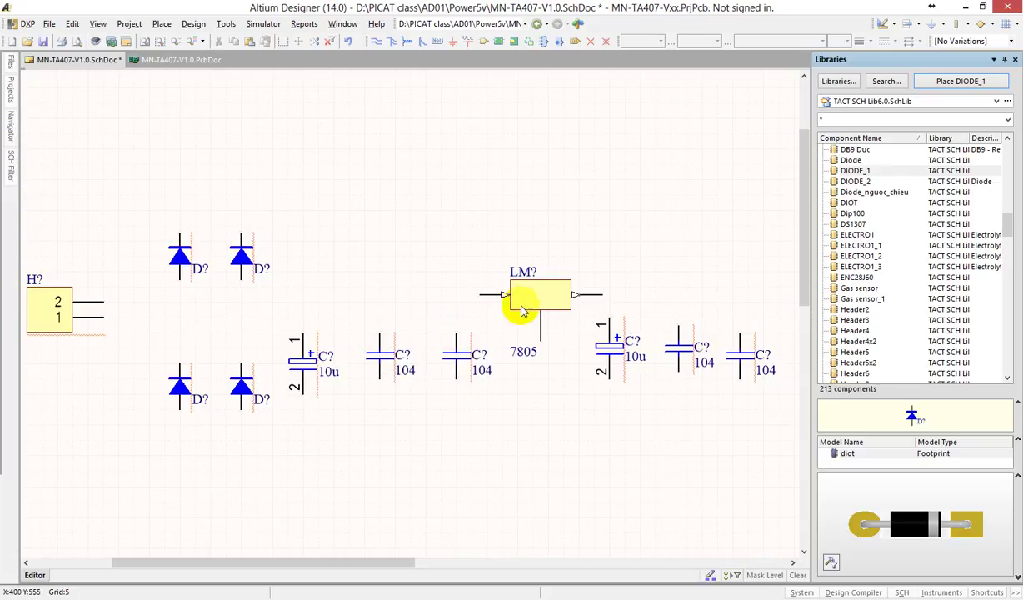
{"action": "left_click_drag", "start_coordinate": [517, 287], "coordinate": [560, 327]}
{"action": "right_click_drag", "start_coordinate": [560, 327], "coordinate": [404, 429]}
{"action": "scroll", "coordinate": [405, 429], "scroll_direction": "down", "scroll_amount": 2, "text": "ctrl"}
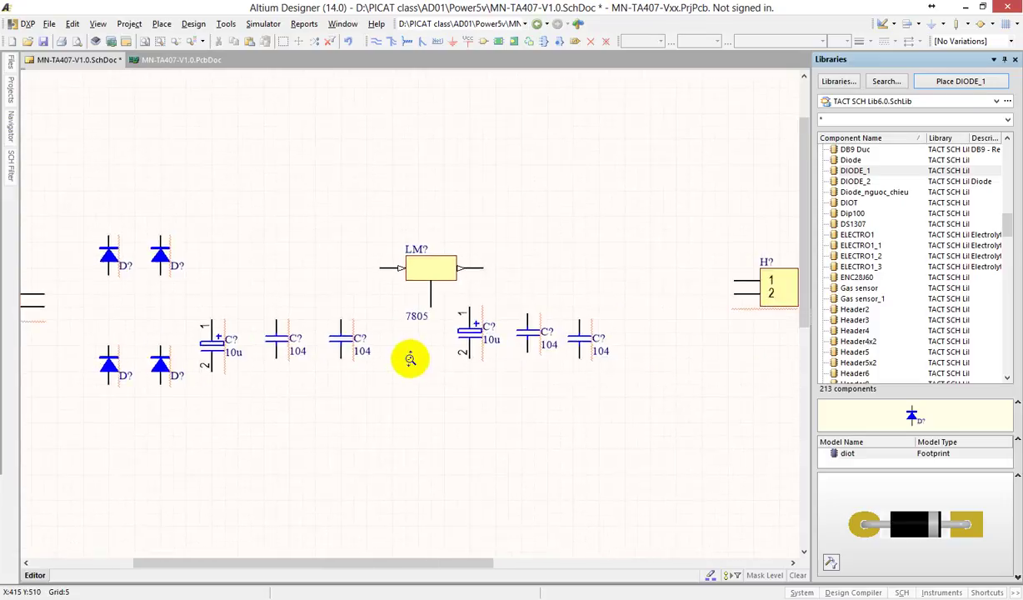
Move the 10u and two 104 capacitors after the 7805 together further right and slightly up.
{"action": "left_click_drag", "start_coordinate": [447, 298], "coordinate": [589, 388]}
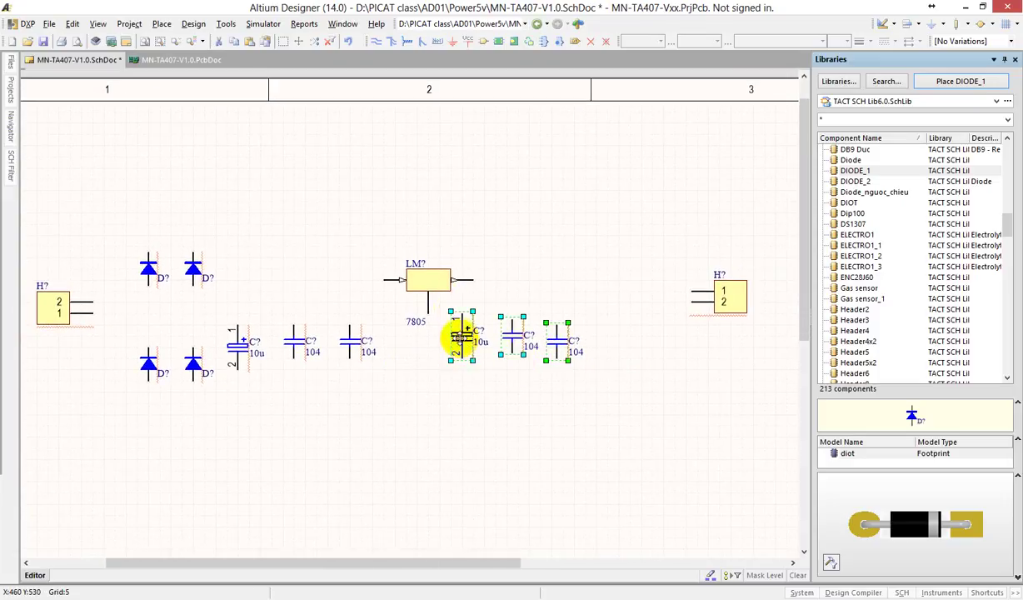
{"action": "left_click_drag", "start_coordinate": [461, 331], "coordinate": [512, 290]}
{"action": "left_click", "coordinate": [559, 429]}
{"action": "scroll", "coordinate": [559, 429], "scroll_direction": "down", "scroll_amount": 2, "text": "ctrl"}
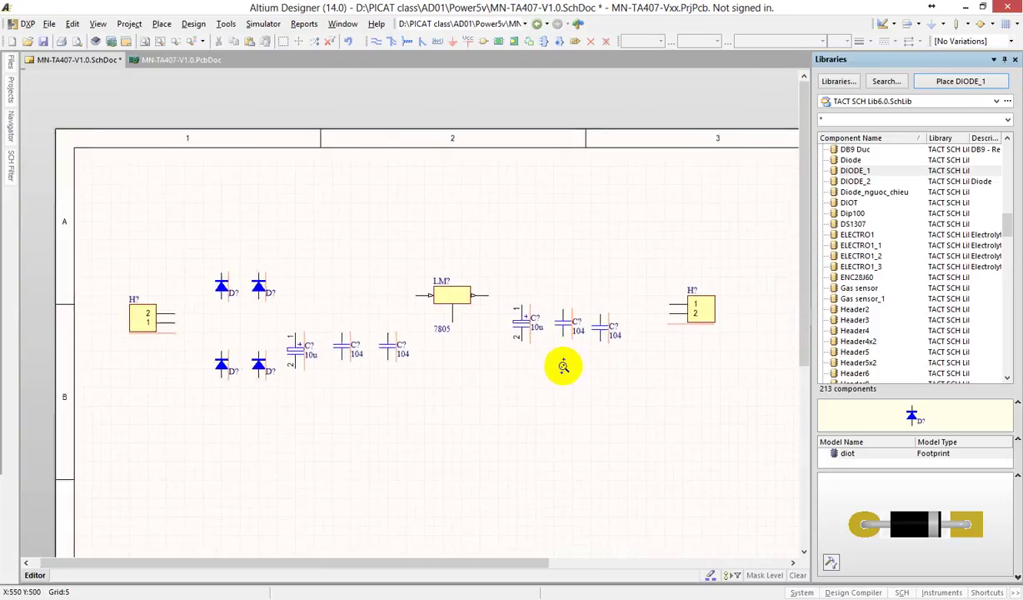
Level the two output-side 104 capacitors with their 10u capacitor and shift the right-hand connector slightly left and up.
{"action": "scroll", "coordinate": [596, 348], "scroll_direction": "up", "scroll_amount": 2, "text": "ctrl"}
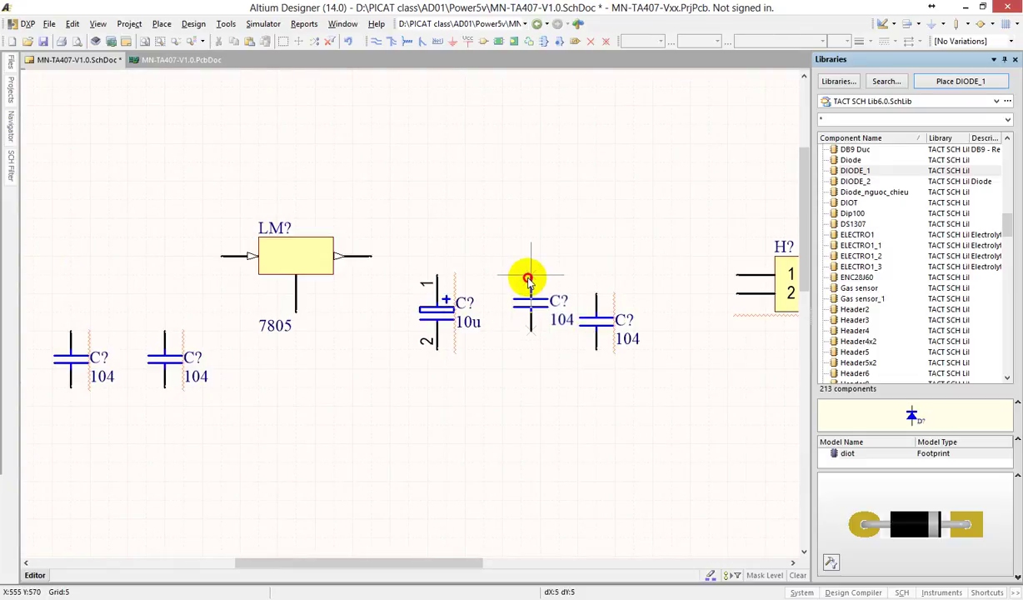
{"action": "left_click_drag", "start_coordinate": [613, 325], "coordinate": [614, 276]}
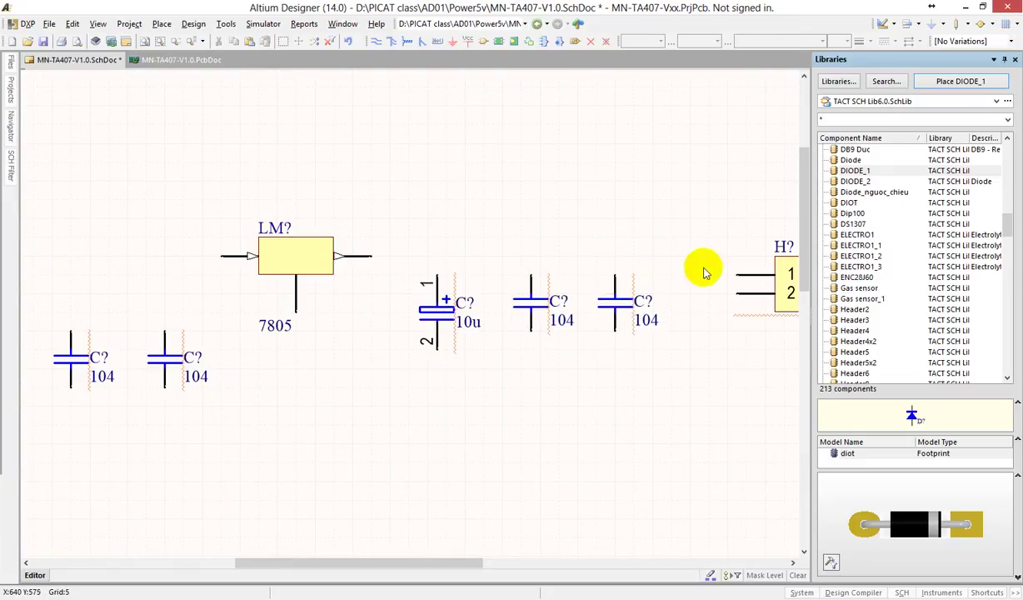
{"action": "left_click_drag", "start_coordinate": [783, 293], "coordinate": [726, 280]}
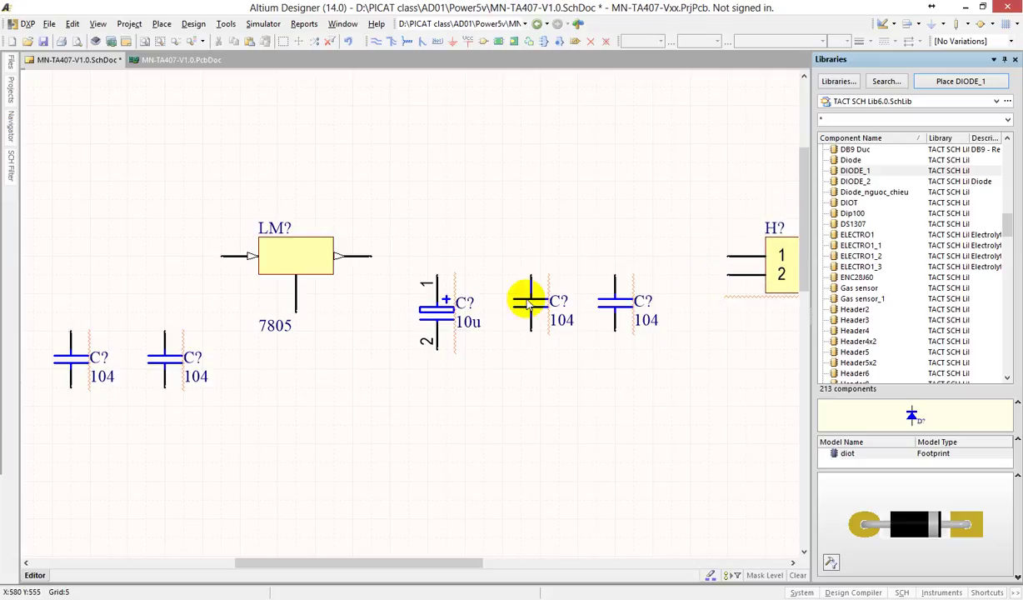
Review the component layout from the input connector through the diodes, capacitors and 7805 to the output connector.
{"action": "scroll", "coordinate": [403, 296], "scroll_direction": "down", "scroll_amount": 2, "text": "ctrl"}
{"action": "scroll", "coordinate": [403, 295], "scroll_direction": "down", "scroll_amount": 1, "text": "ctrl"}
{"action": "scroll", "coordinate": [338, 324], "scroll_direction": "left", "scroll_amount": 3, "text": "shift"}
{"action": "scroll", "coordinate": [349, 289], "scroll_direction": "up", "scroll_amount": 2, "text": "ctrl"}
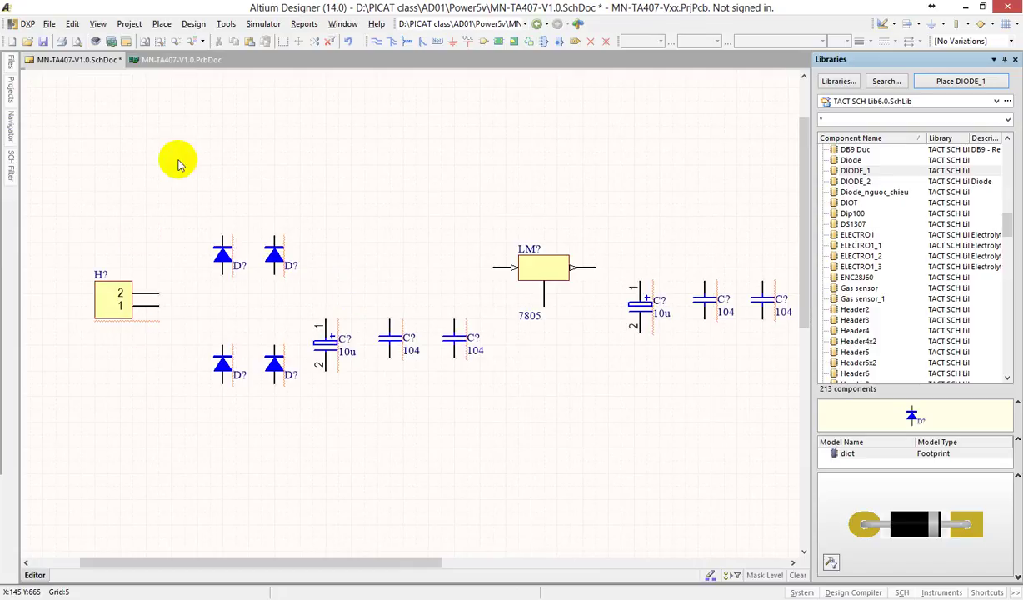
{"action": "scroll", "coordinate": [102, 242], "scroll_direction": "up", "scroll_amount": 2, "text": "ctrl"}
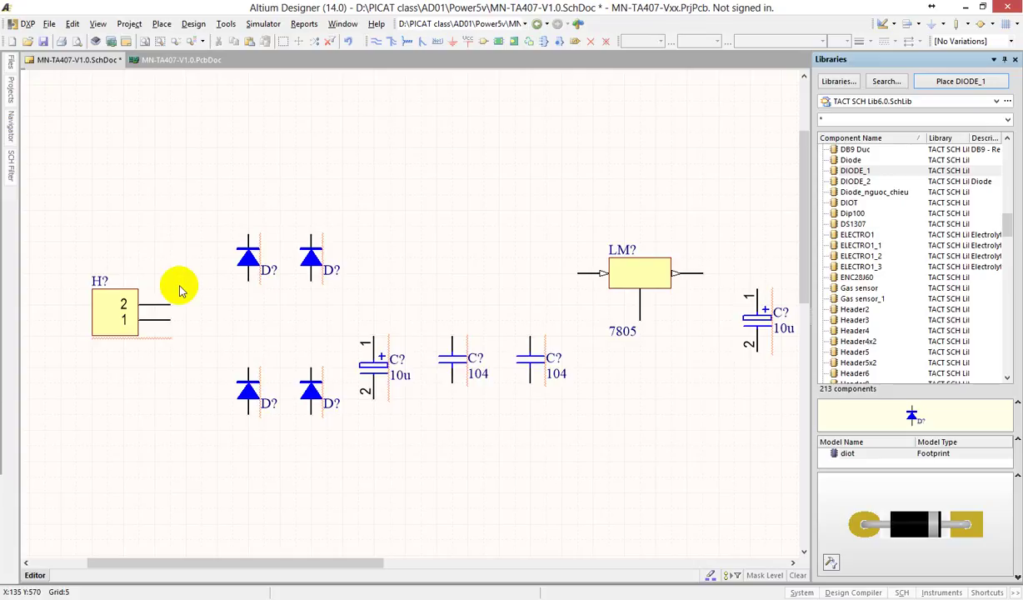
{"action": "scroll", "coordinate": [326, 206], "scroll_direction": "down", "scroll_amount": 3, "text": "ctrl"}
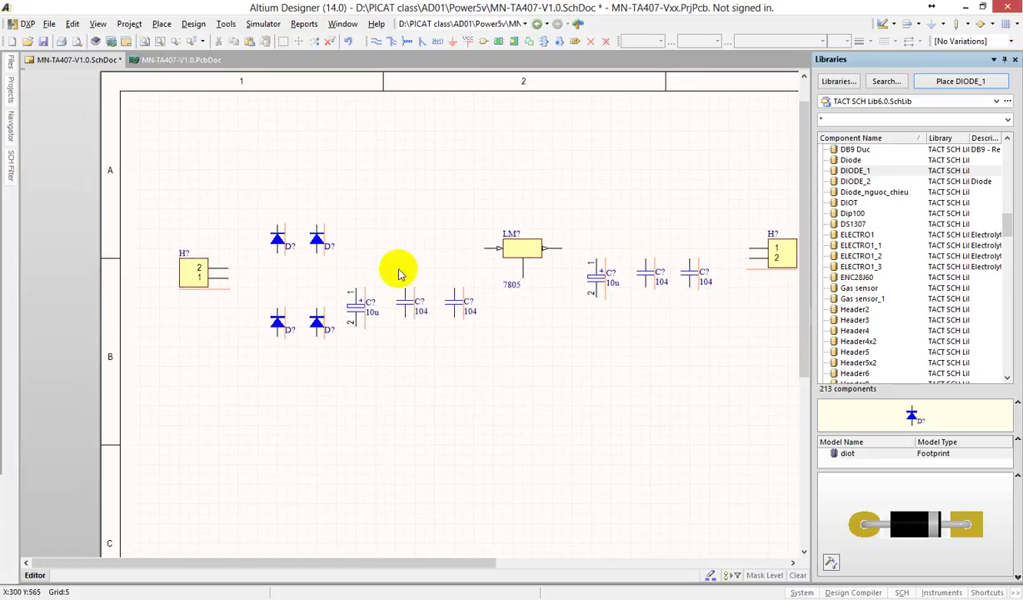
{"action": "scroll", "coordinate": [399, 274], "scroll_direction": "up", "scroll_amount": 1, "text": "ctrl"}
{"action": "scroll", "coordinate": [358, 292], "scroll_direction": "down", "scroll_amount": 1, "text": "ctrl"}
{"action": "scroll", "coordinate": [337, 292], "scroll_direction": "up", "scroll_amount": 3, "text": "ctrl"}
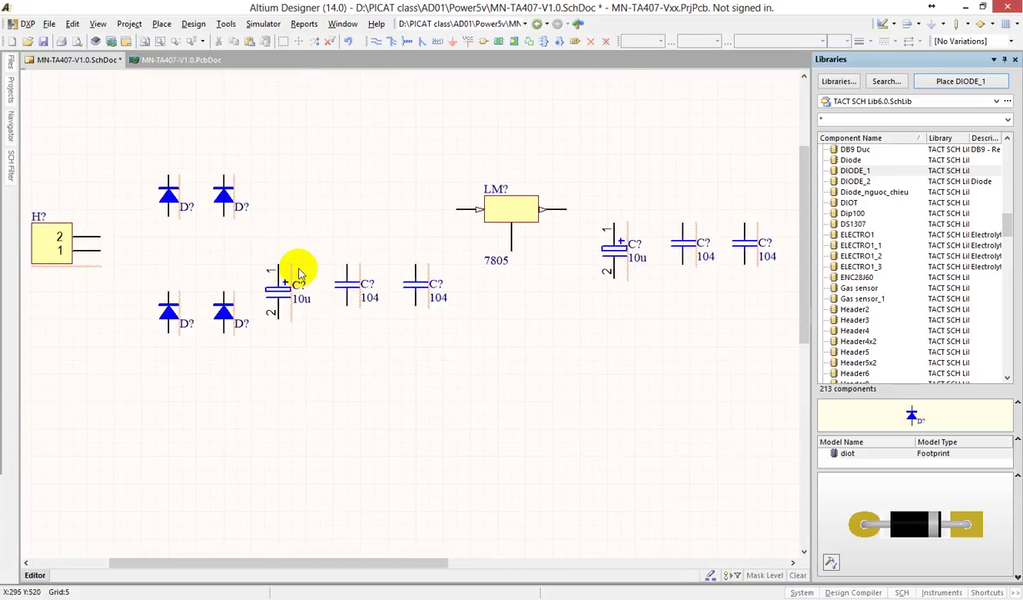
{"action": "right_click_drag", "start_coordinate": [308, 294], "coordinate": [322, 305]}
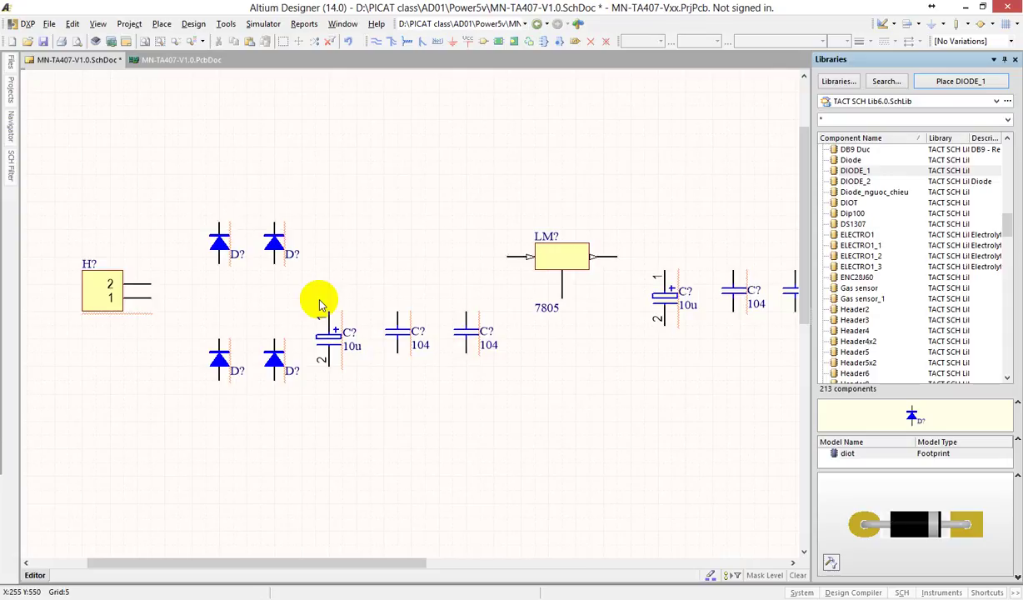
{"action": "left_click", "coordinate": [91, 290]}
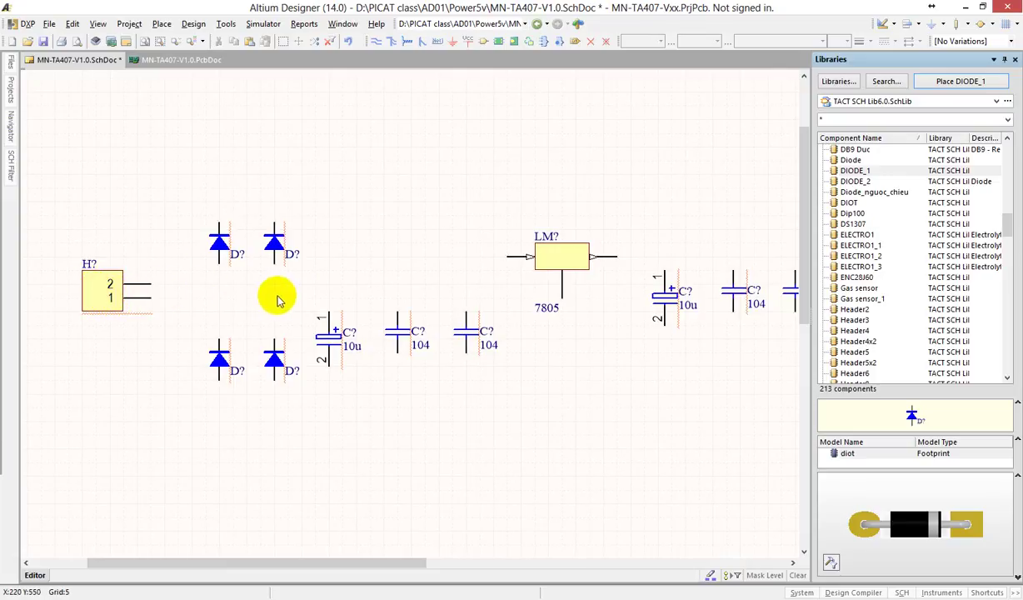
Wire the lower pin of each upper diode to the upper pin of the diode beneath it.
{"action": "scroll", "coordinate": [155, 291], "scroll_direction": "up", "scroll_amount": 2, "text": "ctrl"}
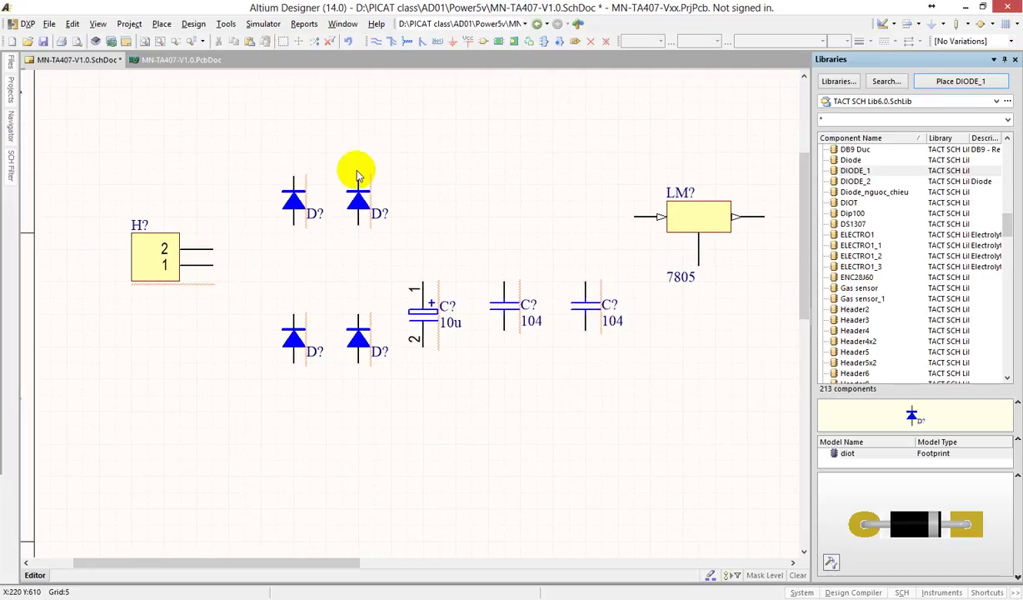
{"action": "scroll", "coordinate": [346, 204], "scroll_direction": "up", "scroll_amount": 2, "text": "ctrl"}
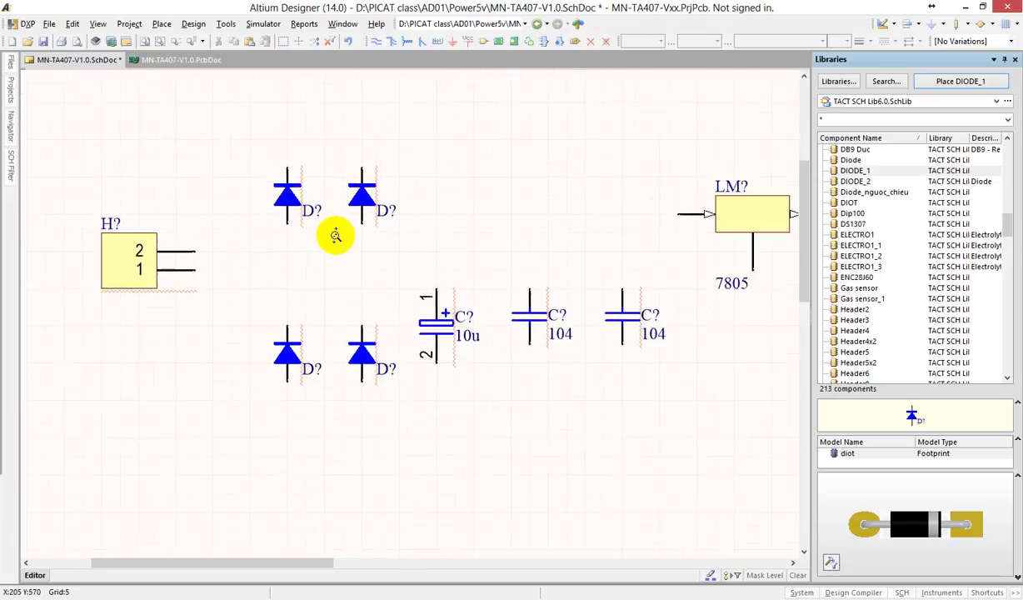
{"action": "left_click", "coordinate": [376, 41]}
{"action": "left_click", "coordinate": [280, 221]}
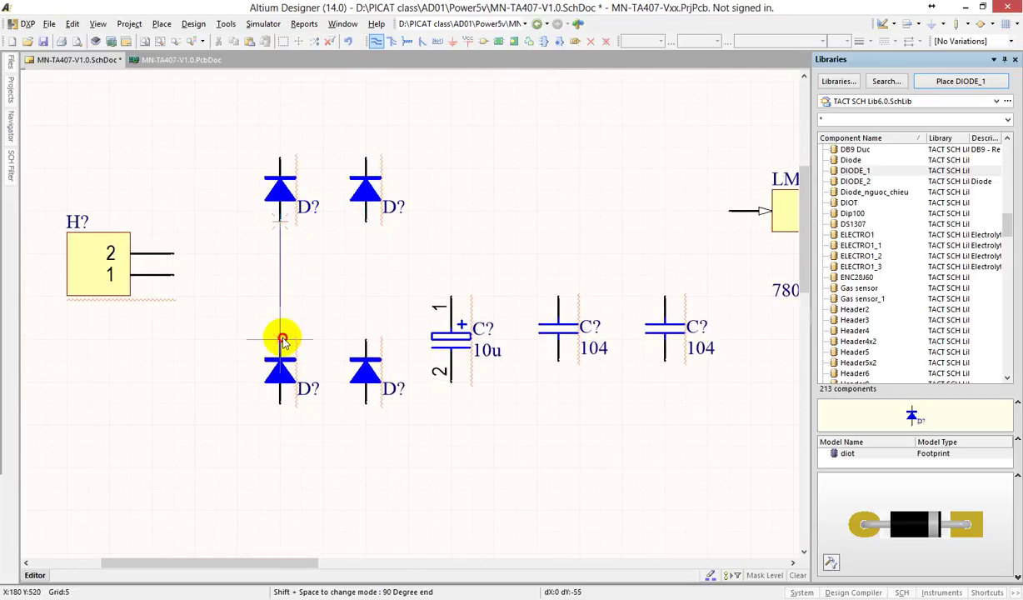
{"action": "left_click", "coordinate": [280, 340]}
{"action": "left_click", "coordinate": [366, 340]}
{"action": "left_click", "coordinate": [366, 221]}
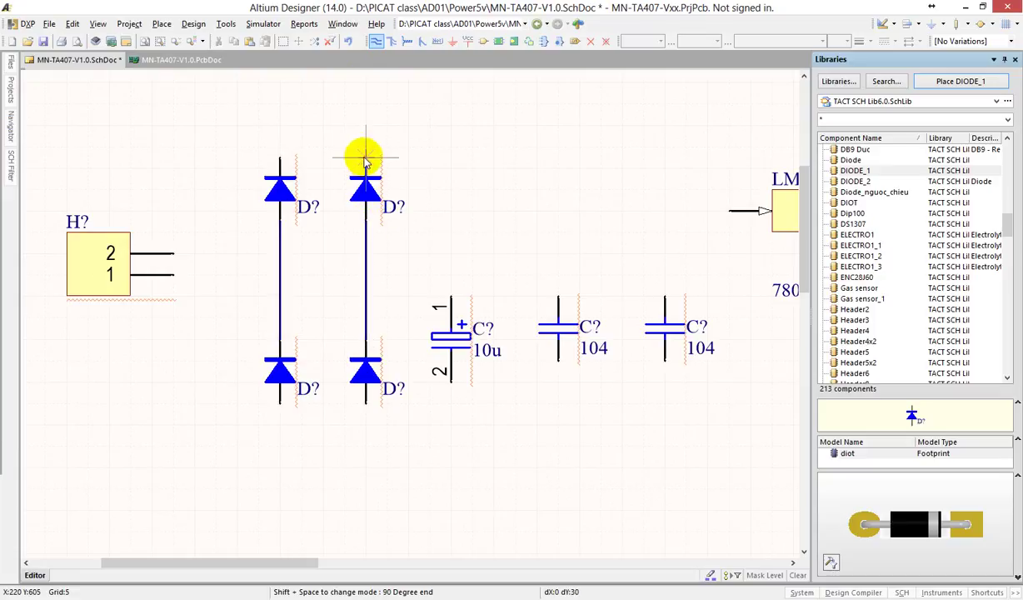
Complete the diode bridge by wiring the upper diodes' top pins together and the lower diodes' bottom pins together.
{"action": "left_click", "coordinate": [366, 157]}
{"action": "left_click", "coordinate": [280, 157]}
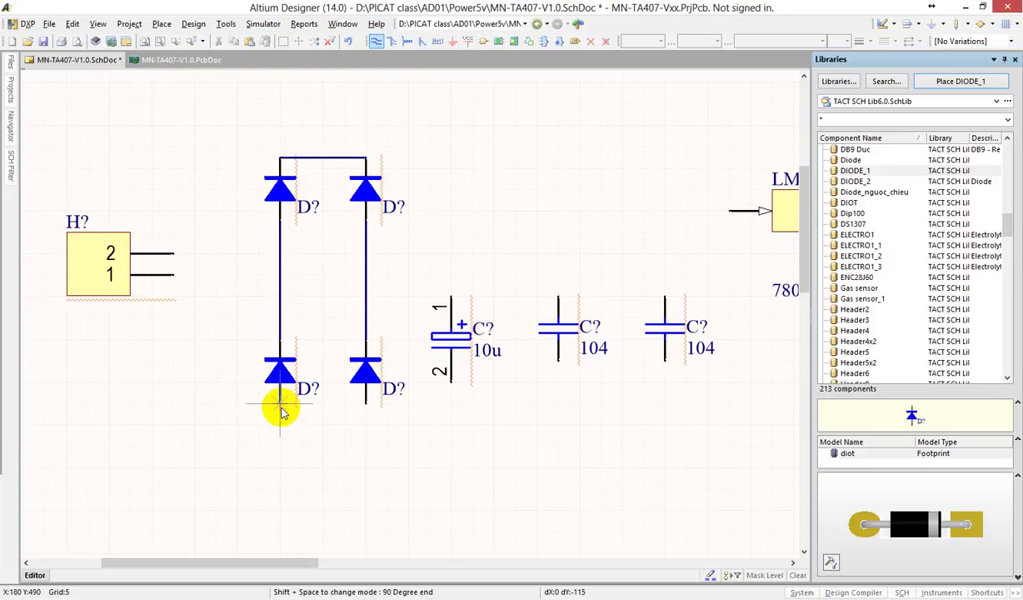
{"action": "left_click", "coordinate": [280, 404]}
{"action": "left_click", "coordinate": [365, 406]}
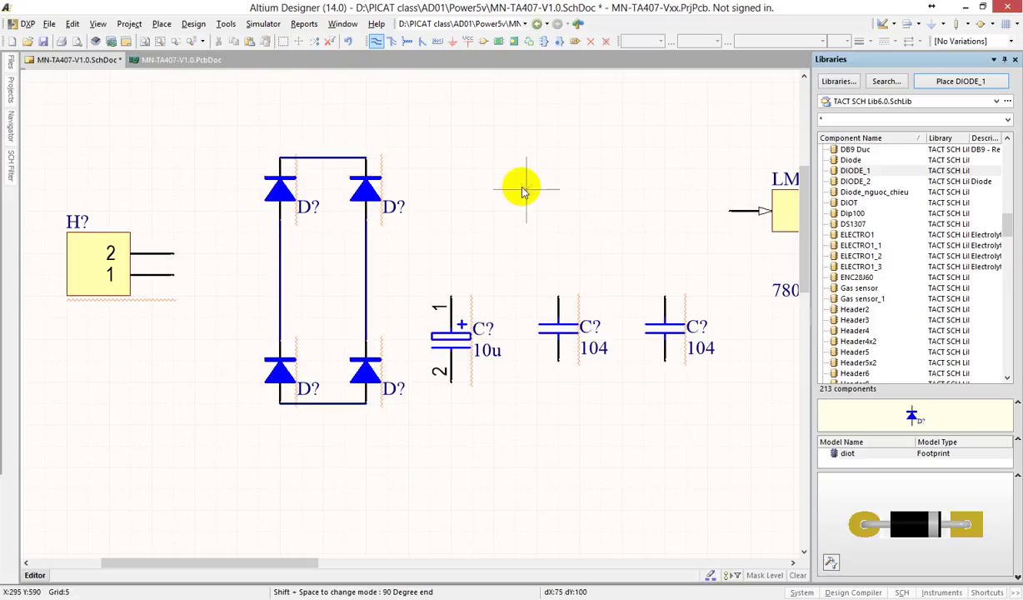
Wire the input connector's pin 2 to the left diode column and pin 1 to the right column, and move the connector closer to the bridge.
{"action": "key", "text": "Escape"}
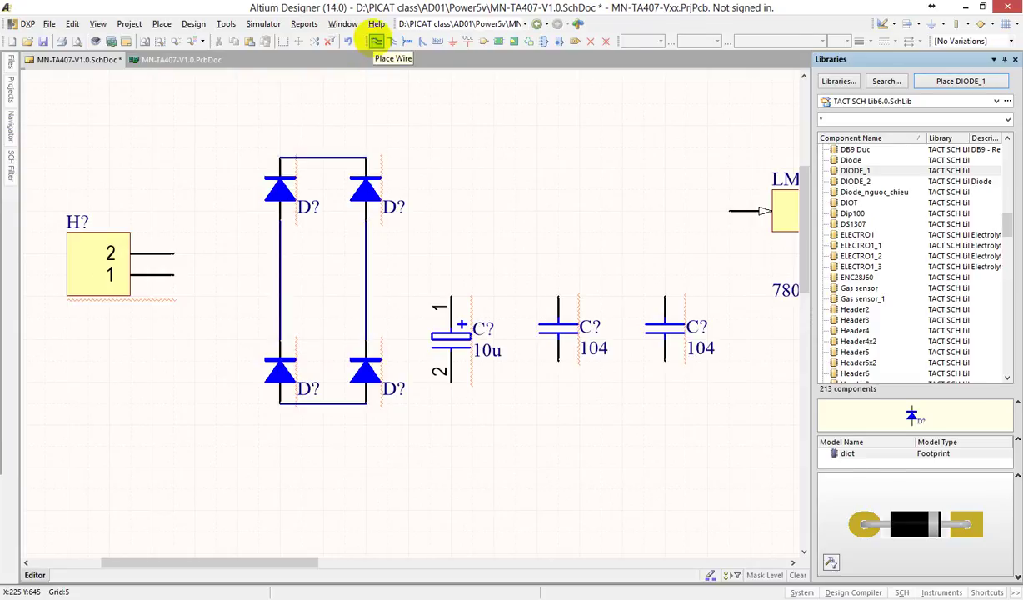
{"action": "left_click", "coordinate": [376, 41]}
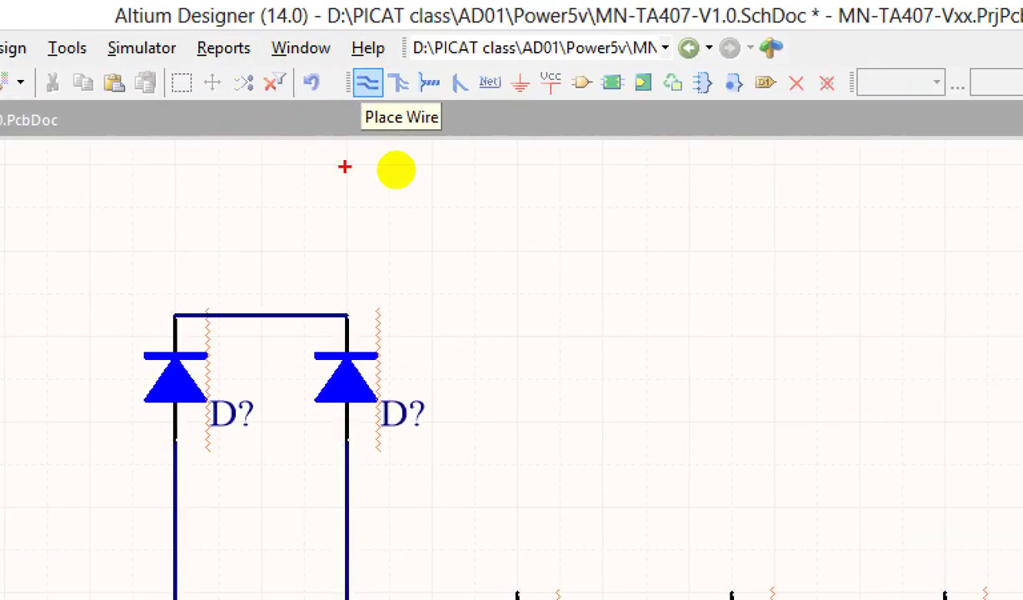
{"action": "mouse_move", "coordinate": [395, 169]}
{"action": "left_mouse_down"}
{"action": "mouse_move", "coordinate": [338, 166]}
{"action": "mouse_move", "coordinate": [317, 28]}
{"action": "left_mouse_up"}
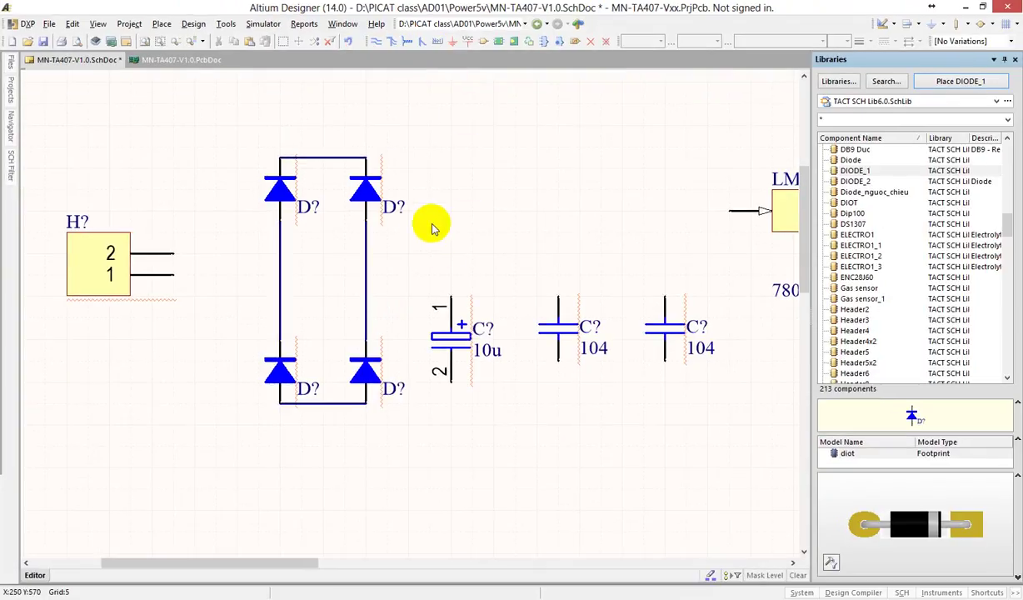
{"action": "left_click", "coordinate": [375, 41]}
{"action": "left_click", "coordinate": [174, 253]}
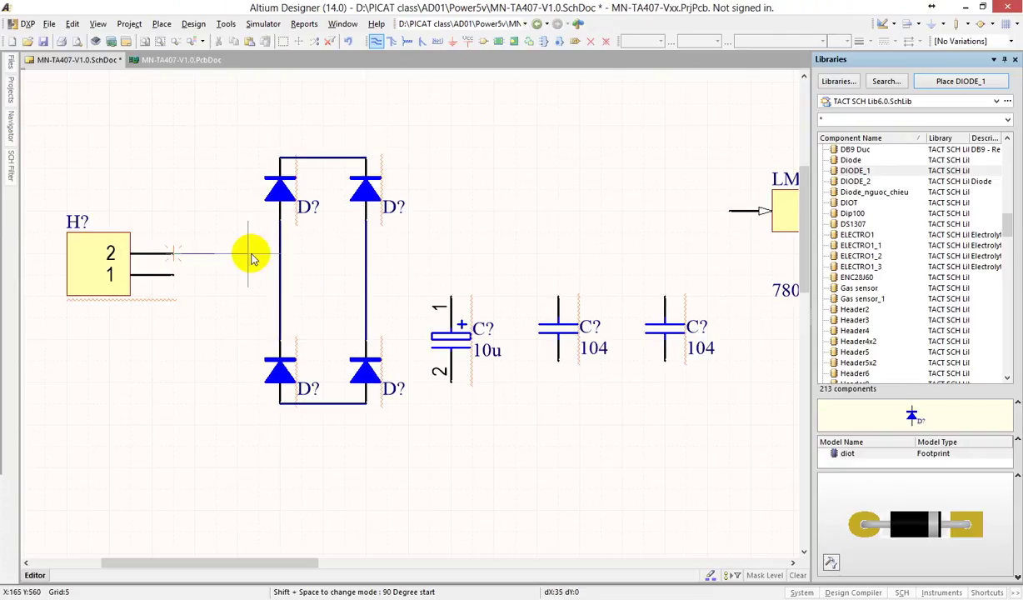
{"action": "left_click", "coordinate": [280, 254]}
{"action": "left_click", "coordinate": [183, 275]}
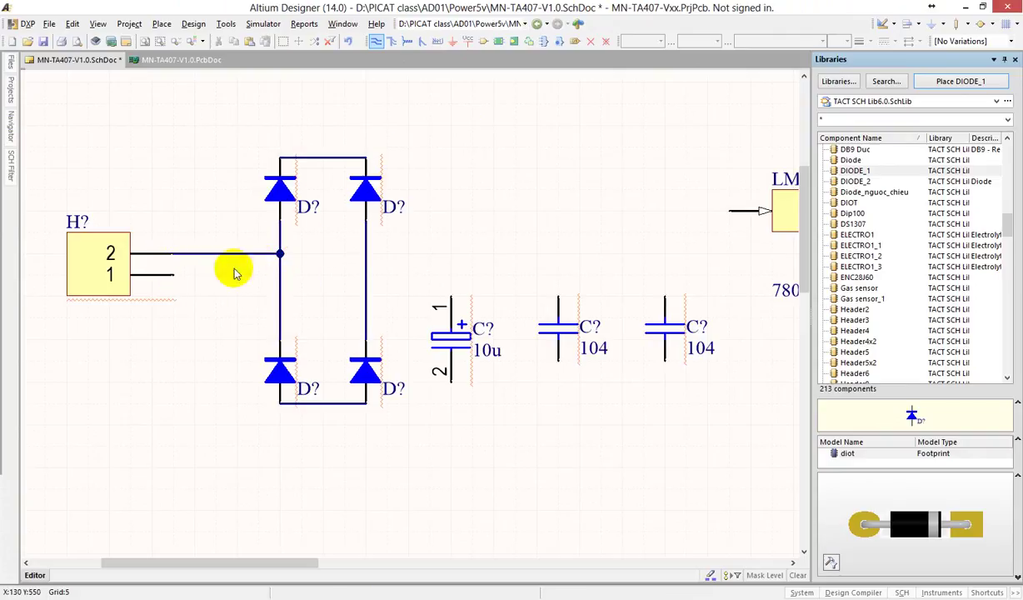
{"action": "left_click", "coordinate": [365, 275]}
{"action": "key", "text": "Escape"}
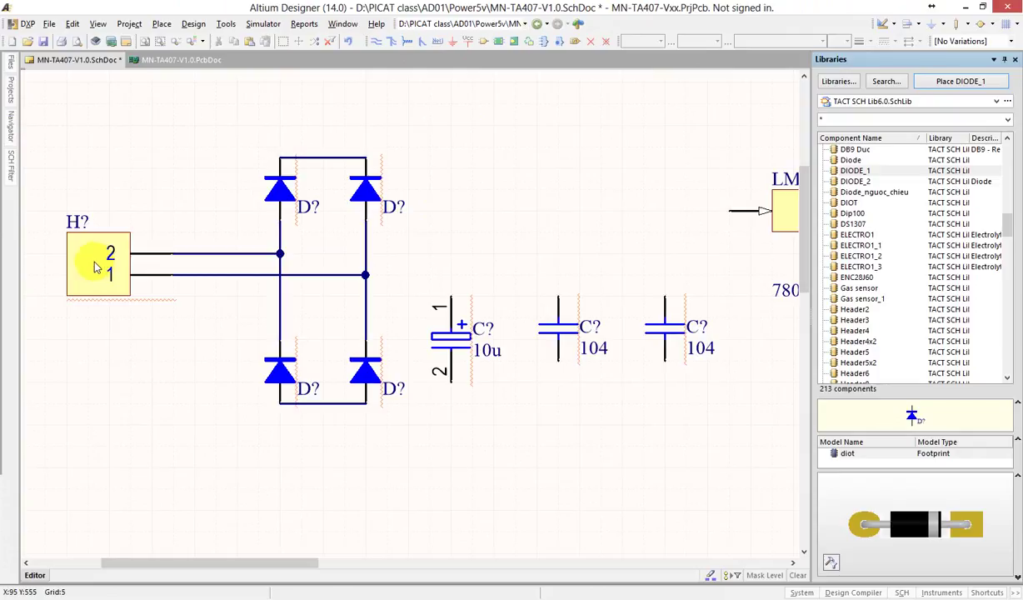
{"action": "left_click_drag", "start_coordinate": [99, 267], "coordinate": [231, 260]}
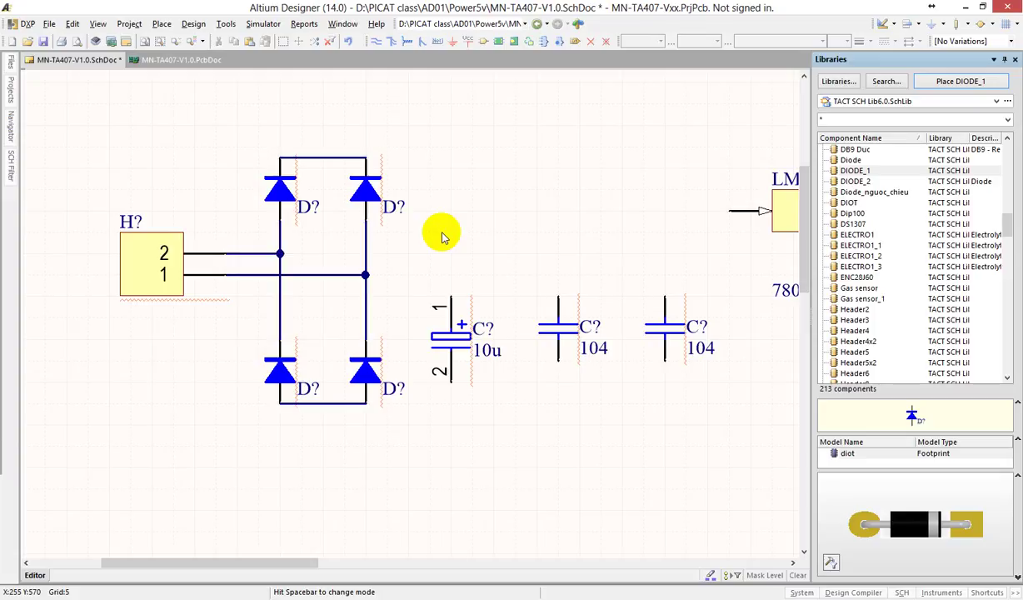
Raise the 7805 level with the bridge's top wire and wire its input pin to the top of the right diode column.
{"action": "right_click_drag", "start_coordinate": [391, 240], "coordinate": [346, 293]}
{"action": "scroll", "coordinate": [346, 293], "scroll_direction": "down", "scroll_amount": 2, "text": "ctrl"}
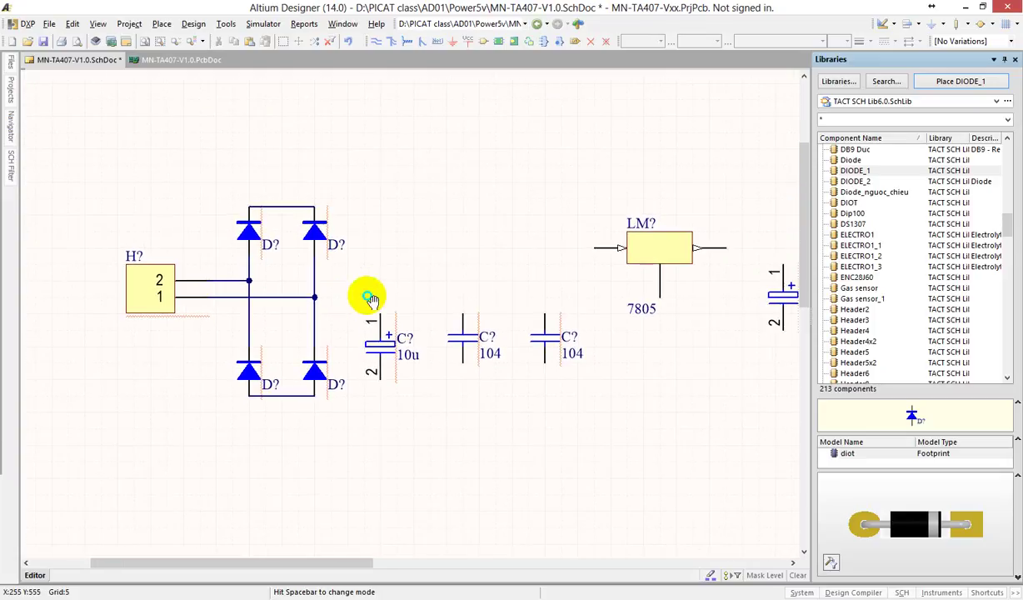
{"action": "left_click", "coordinate": [376, 42]}
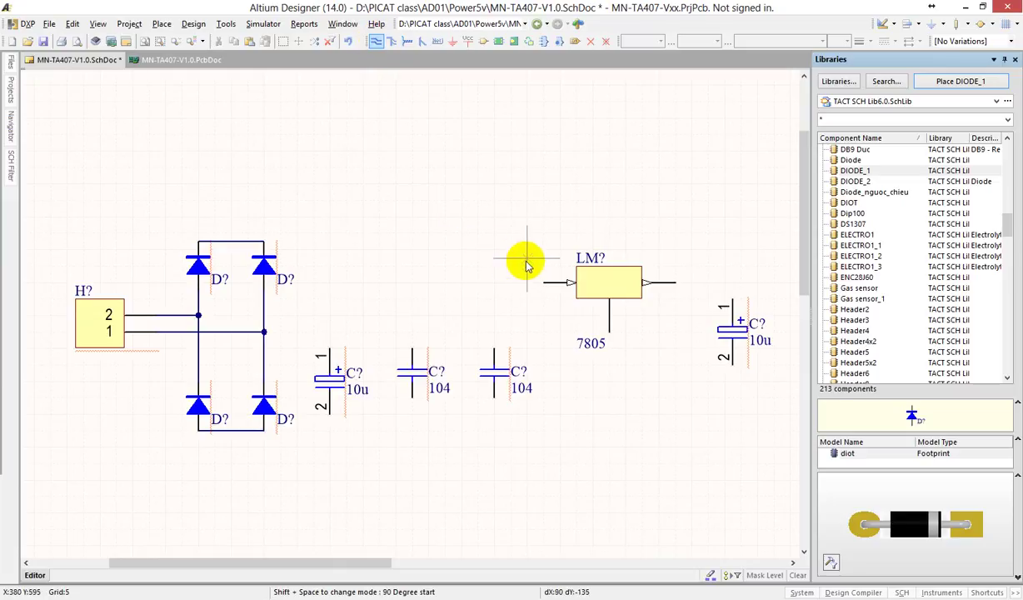
{"action": "key", "text": "Escape"}
{"action": "left_click_drag", "start_coordinate": [547, 283], "coordinate": [530, 241]}
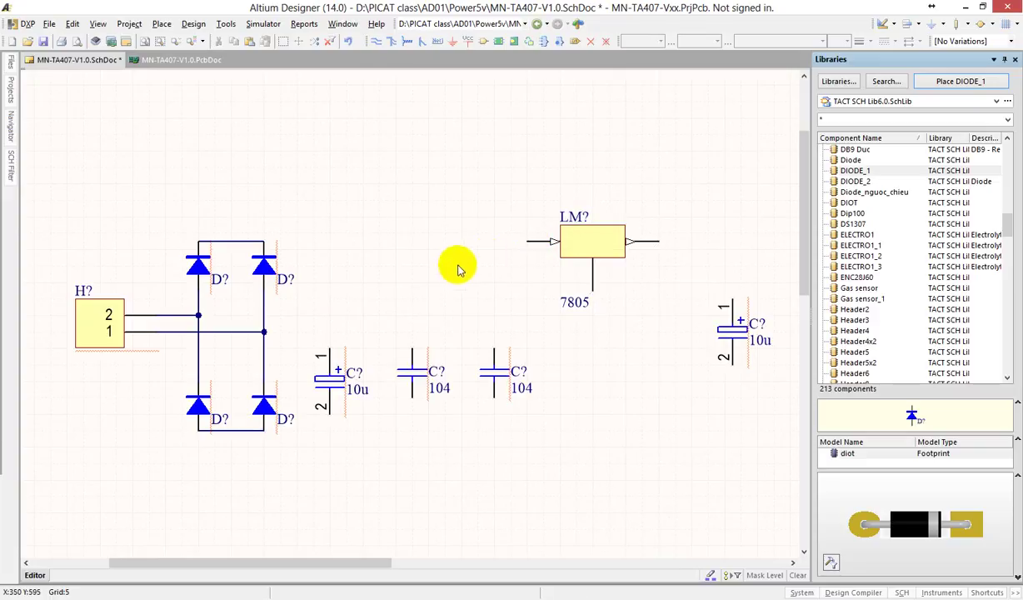
{"action": "left_click", "coordinate": [376, 41]}
{"action": "left_click", "coordinate": [523, 241]}
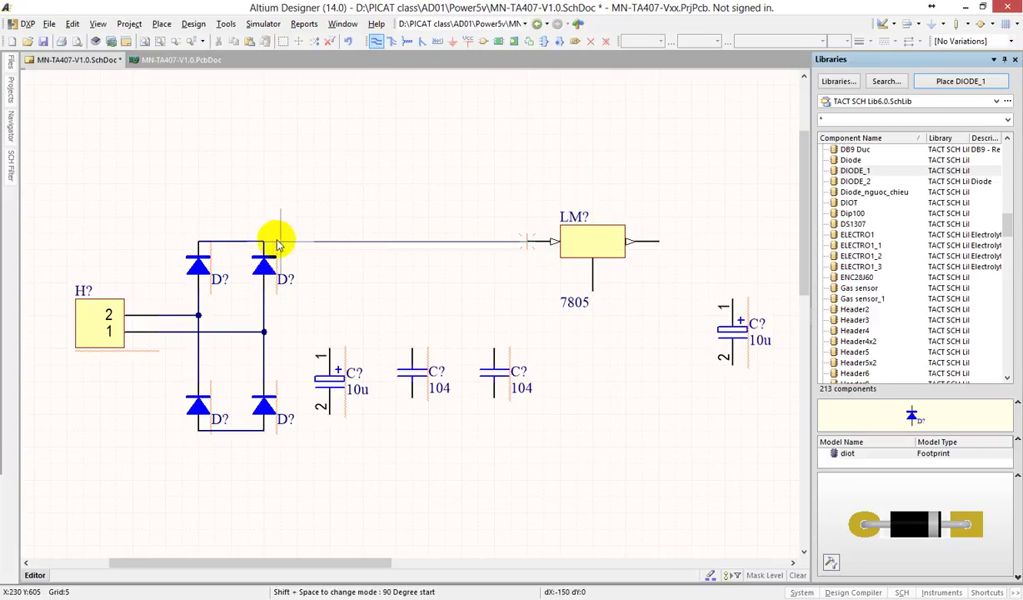
{"action": "left_click", "coordinate": [265, 243]}
{"action": "key", "text": "Escape"}
{"action": "key", "text": "Escape"}
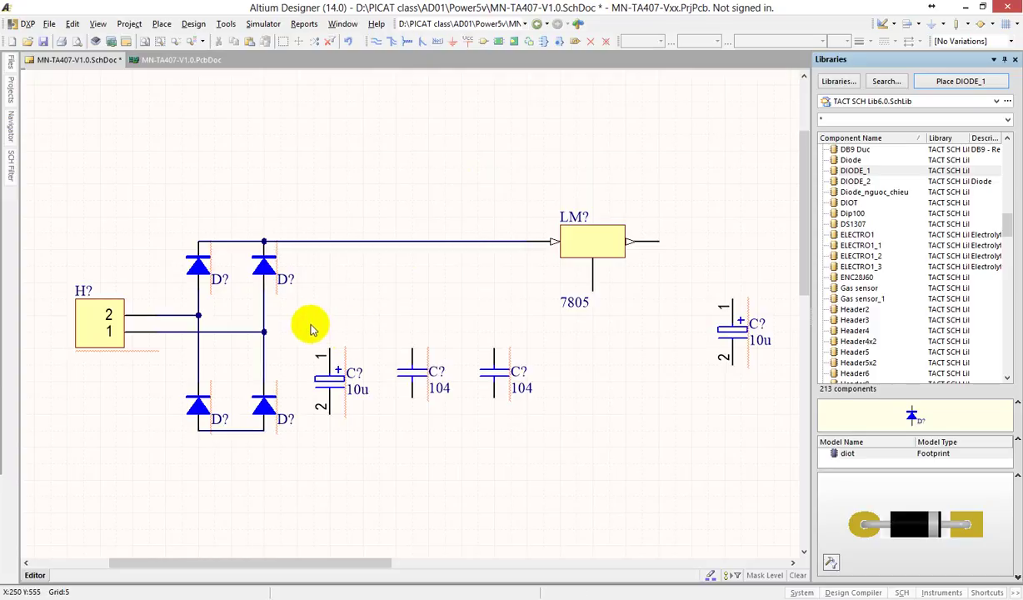
Move the three input-side capacitors together up and slightly left, between the diode bridge and the 7805.
{"action": "left_click_drag", "start_coordinate": [310, 325], "coordinate": [539, 433]}
{"action": "left_click_drag", "start_coordinate": [498, 400], "coordinate": [487, 348]}
{"action": "left_click", "coordinate": [412, 406]}
Wire the upper pins of the input-side 10u and both 104 capacitors to the 7805 input rail.
{"action": "left_click", "coordinate": [373, 41]}
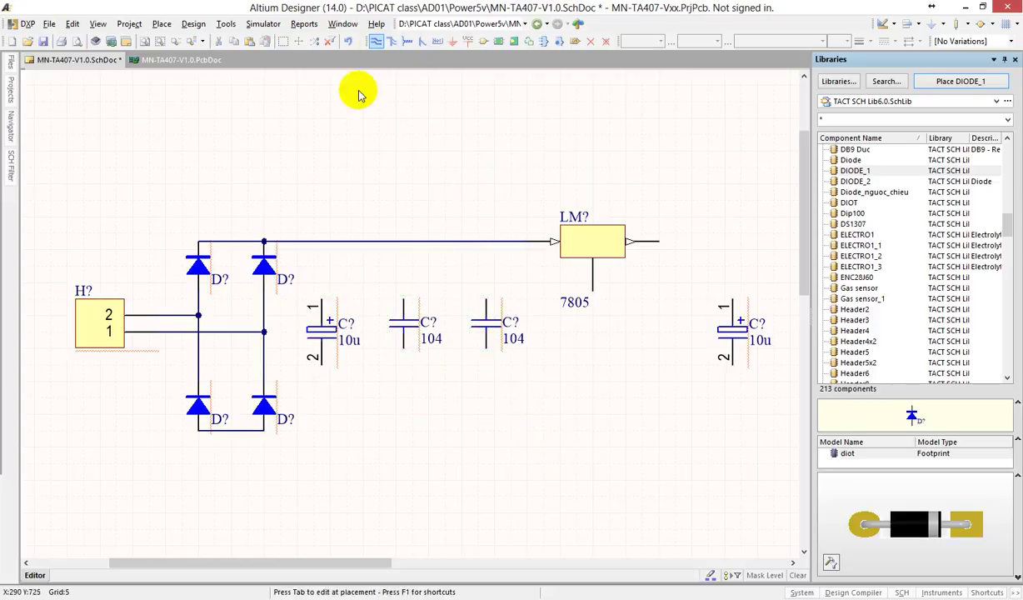
{"action": "left_click", "coordinate": [322, 300]}
{"action": "left_click", "coordinate": [322, 241]}
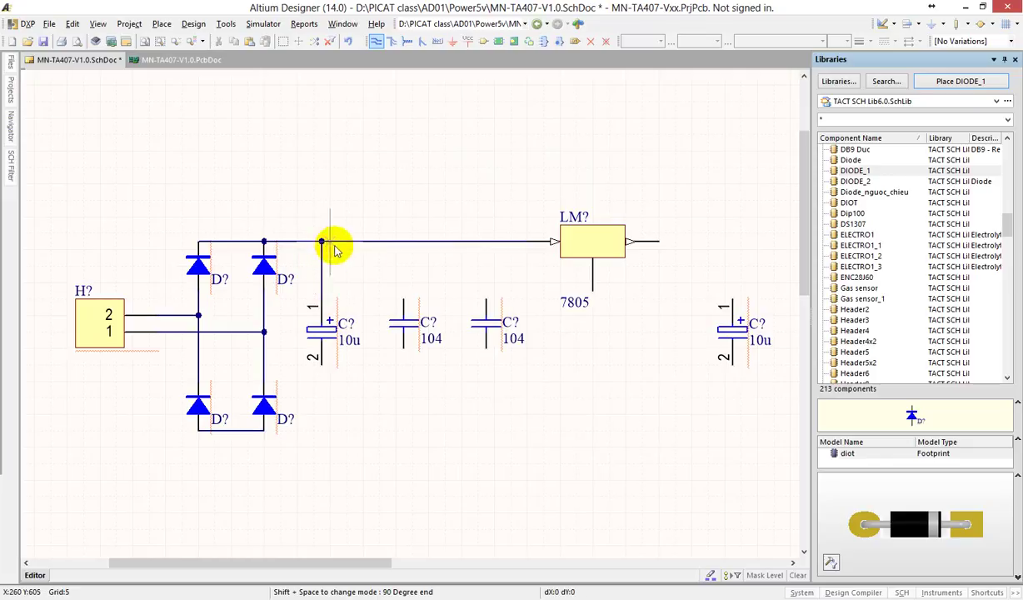
{"action": "left_click", "coordinate": [404, 304]}
{"action": "left_click", "coordinate": [403, 242]}
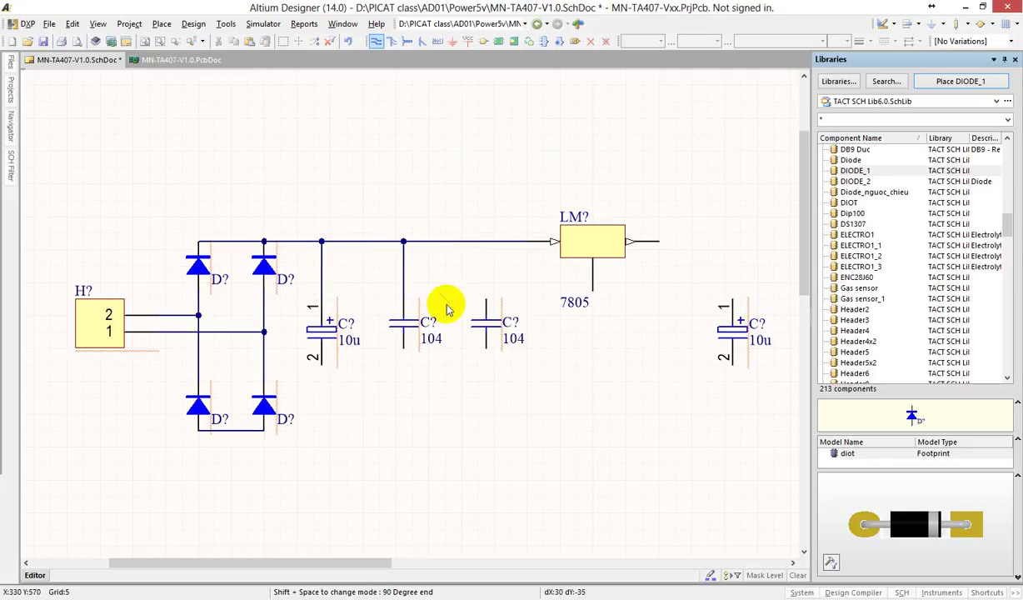
{"action": "left_click", "coordinate": [485, 304]}
{"action": "left_click", "coordinate": [486, 242]}
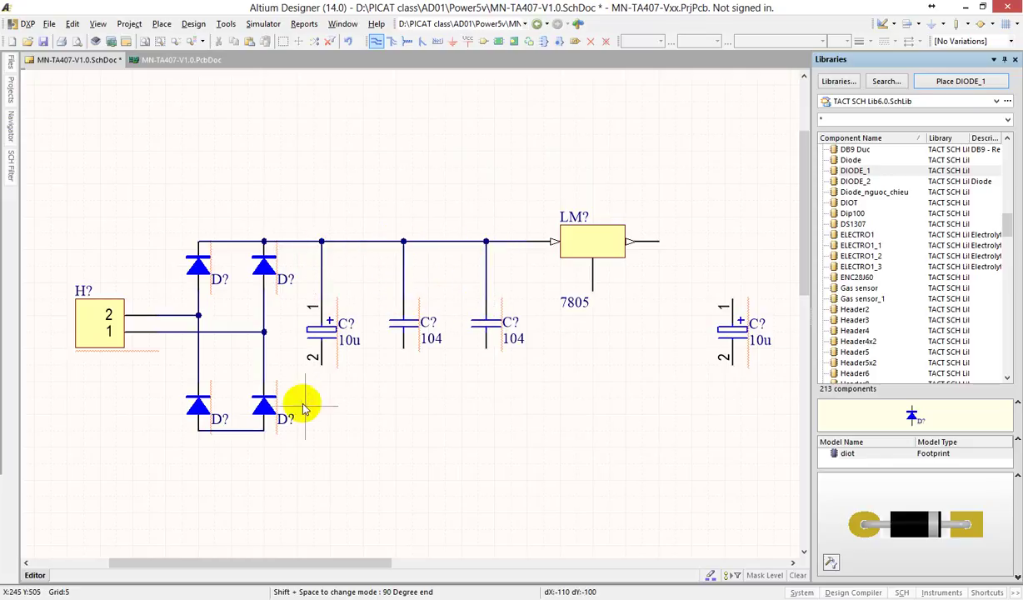
{"action": "right_click", "coordinate": [384, 397]}
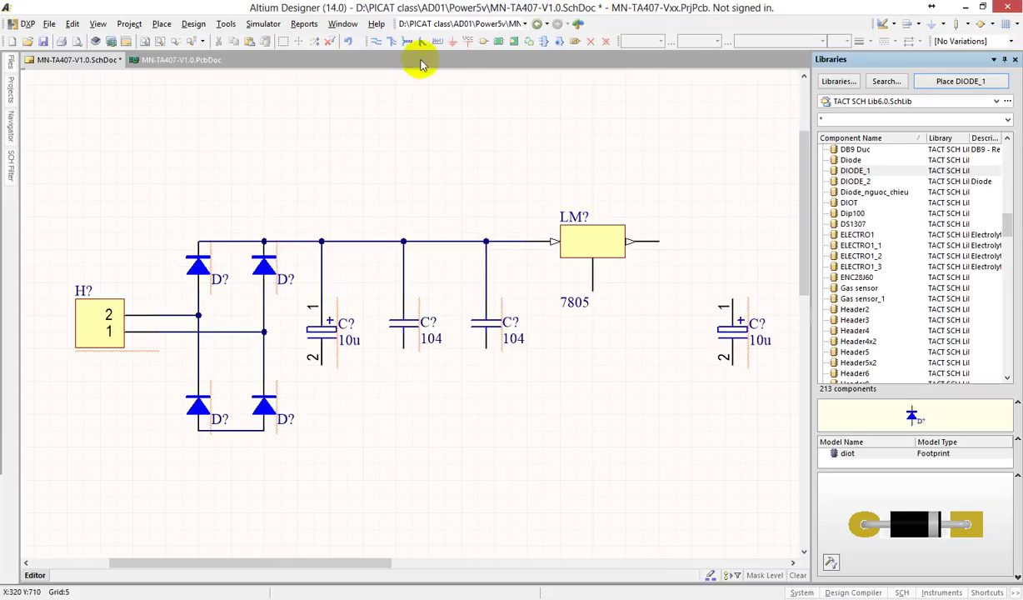
Wire the lower pins of the three input-side capacitors and the 7805's ground pin to the bridge's bottom rail.
{"action": "left_click", "coordinate": [379, 45]}
{"action": "left_click", "coordinate": [322, 362]}
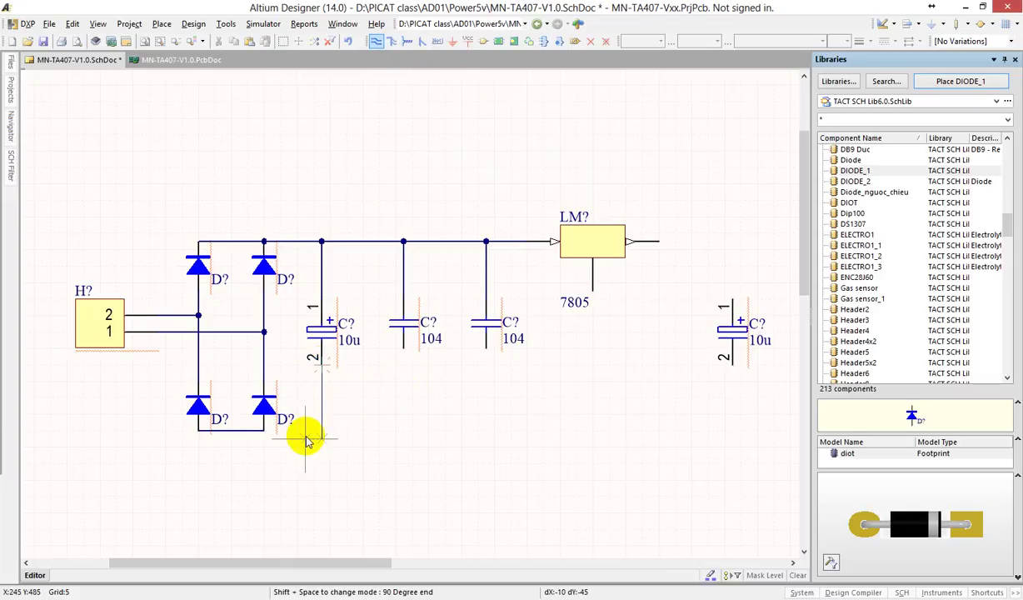
{"action": "left_click", "coordinate": [264, 430]}
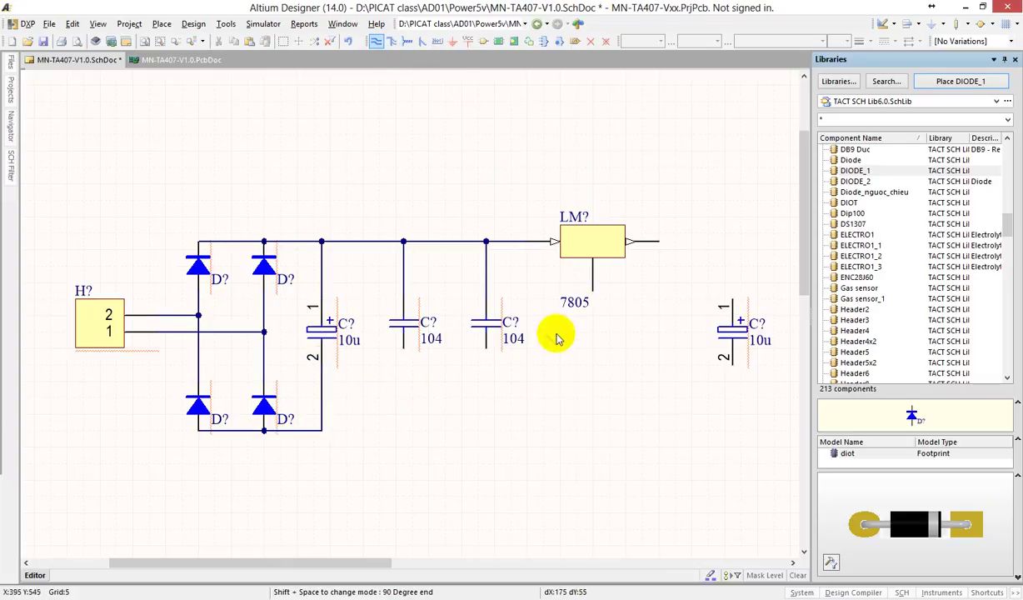
{"action": "left_click", "coordinate": [322, 430]}
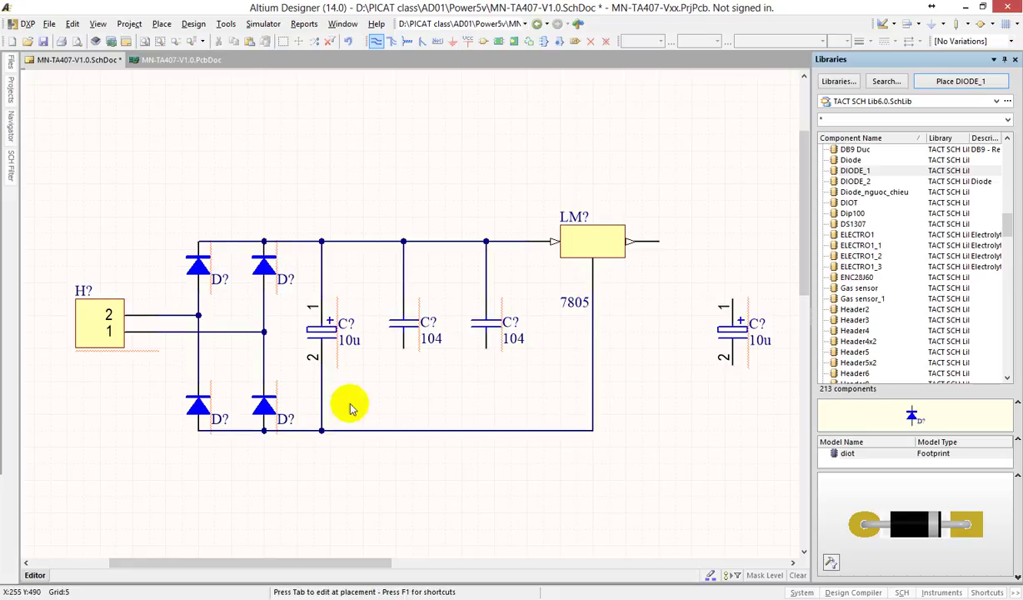
{"action": "left_click", "coordinate": [404, 350]}
{"action": "left_click", "coordinate": [404, 430]}
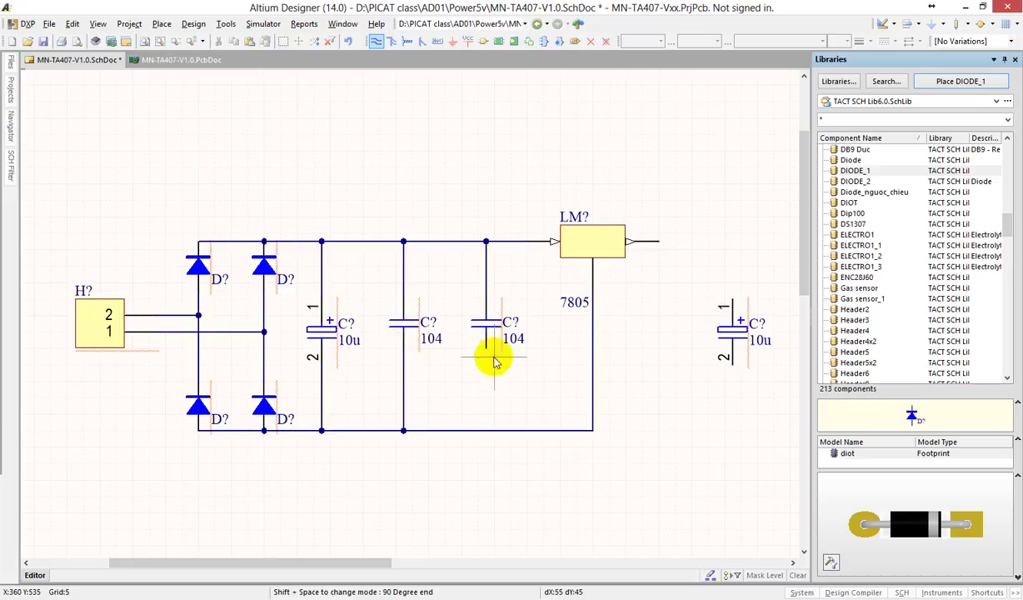
{"action": "left_click", "coordinate": [486, 430]}
Wire the 7805 output to pin 1 of the output connector and the connector's pin 2 to the ground rail.
{"action": "scroll", "coordinate": [389, 361], "scroll_direction": "right", "scroll_amount": 4, "text": "shift"}
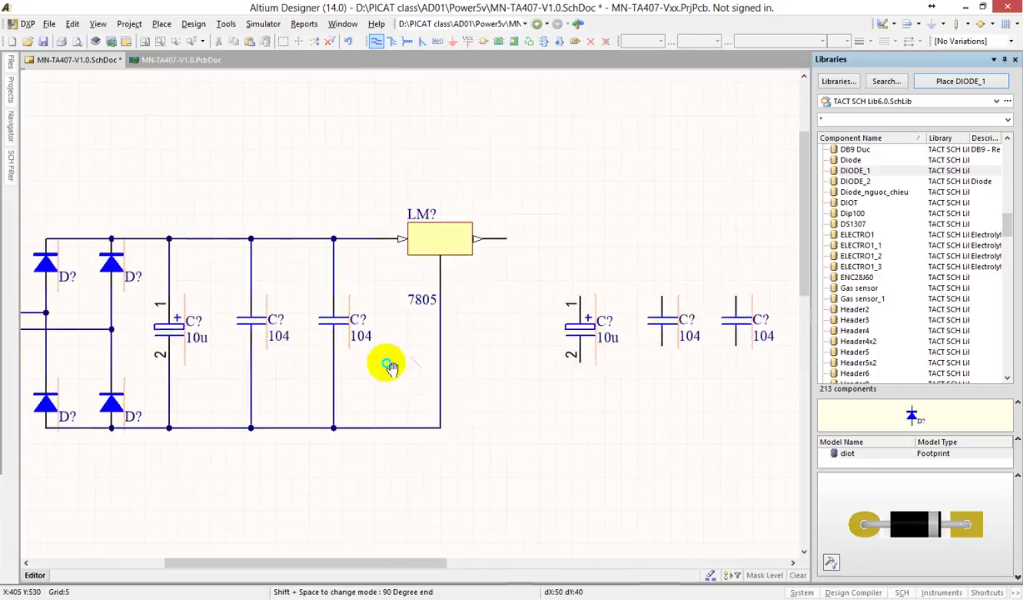
{"action": "left_click", "coordinate": [356, 236]}
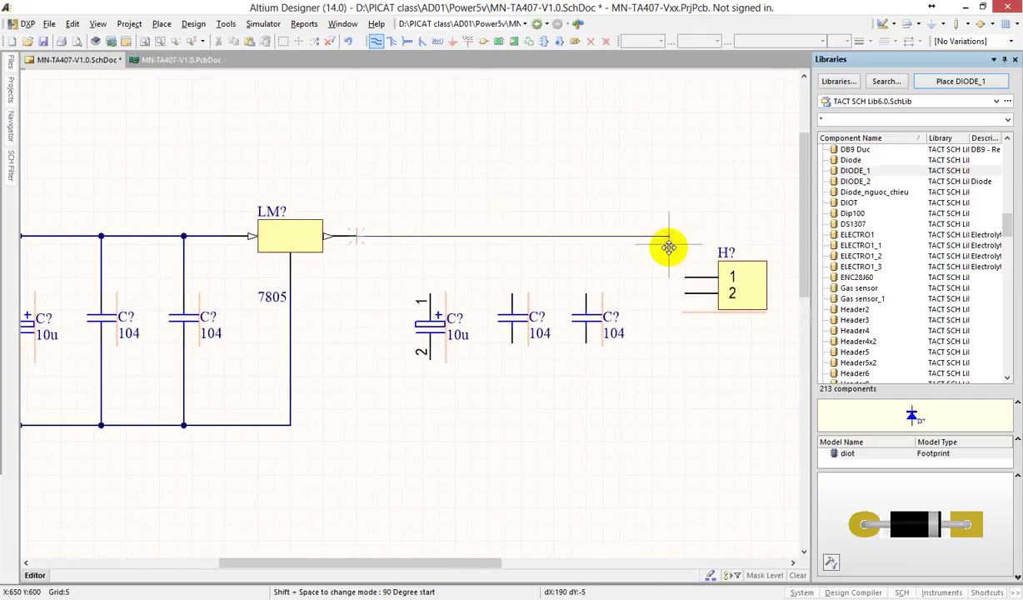
{"action": "left_click", "coordinate": [688, 277]}
{"action": "left_click", "coordinate": [685, 293]}
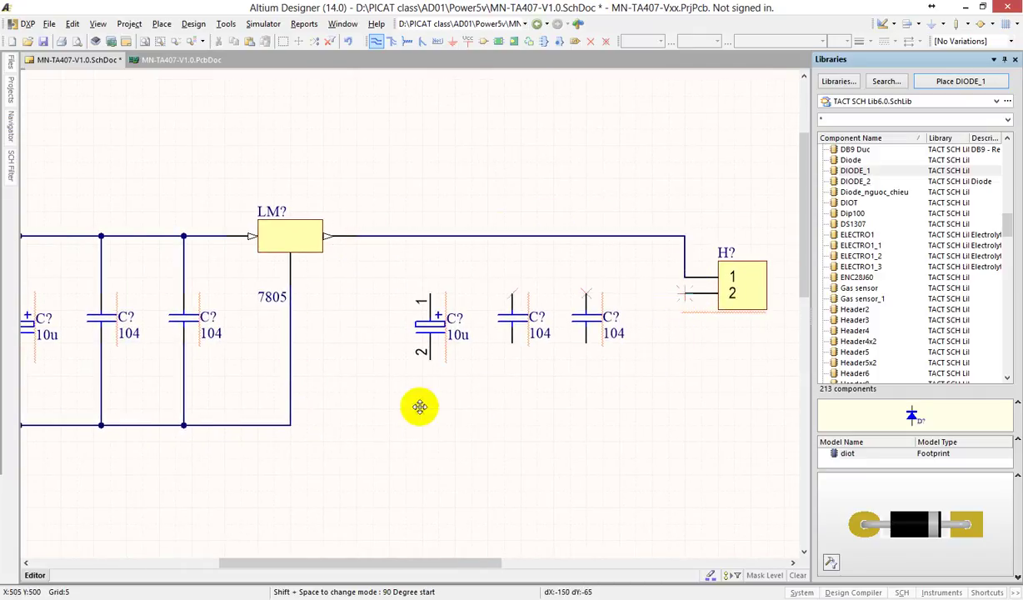
{"action": "key", "text": "space"}
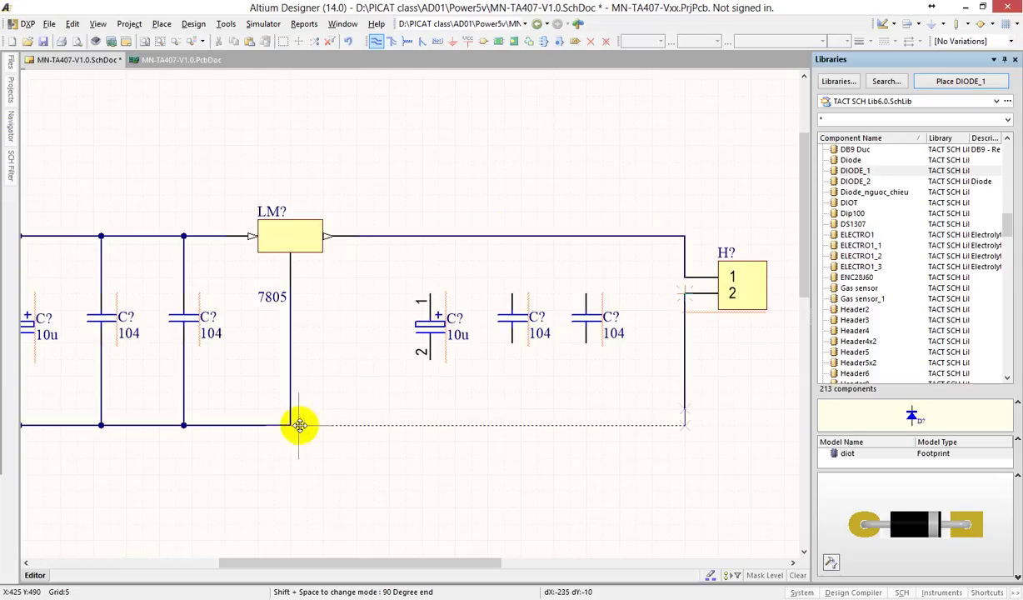
{"action": "left_click", "coordinate": [291, 425]}
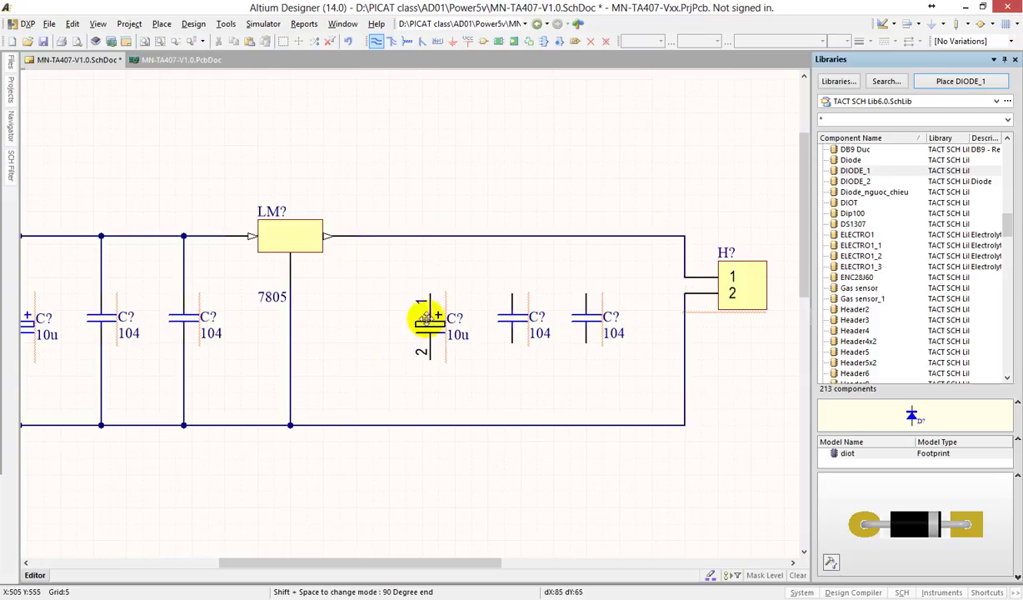
Wire the upper pins of the output-side 10u and both 104 capacitors to the 7805 output rail.
{"action": "left_click", "coordinate": [430, 236]}
{"action": "left_click", "coordinate": [430, 290]}
{"action": "left_click", "coordinate": [512, 290]}
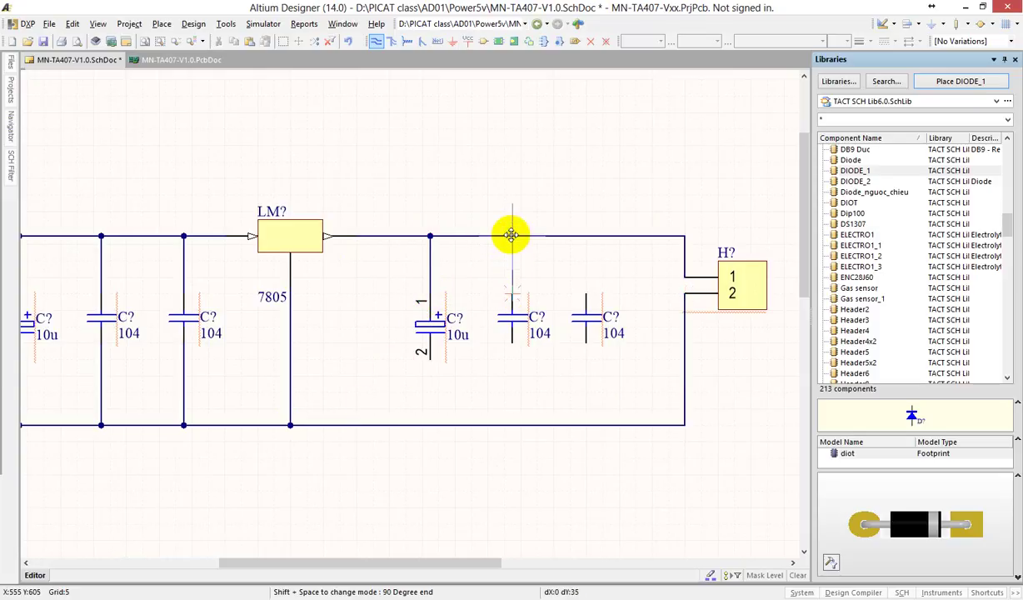
{"action": "left_click", "coordinate": [512, 236]}
{"action": "left_click", "coordinate": [586, 291]}
{"action": "left_click", "coordinate": [586, 235]}
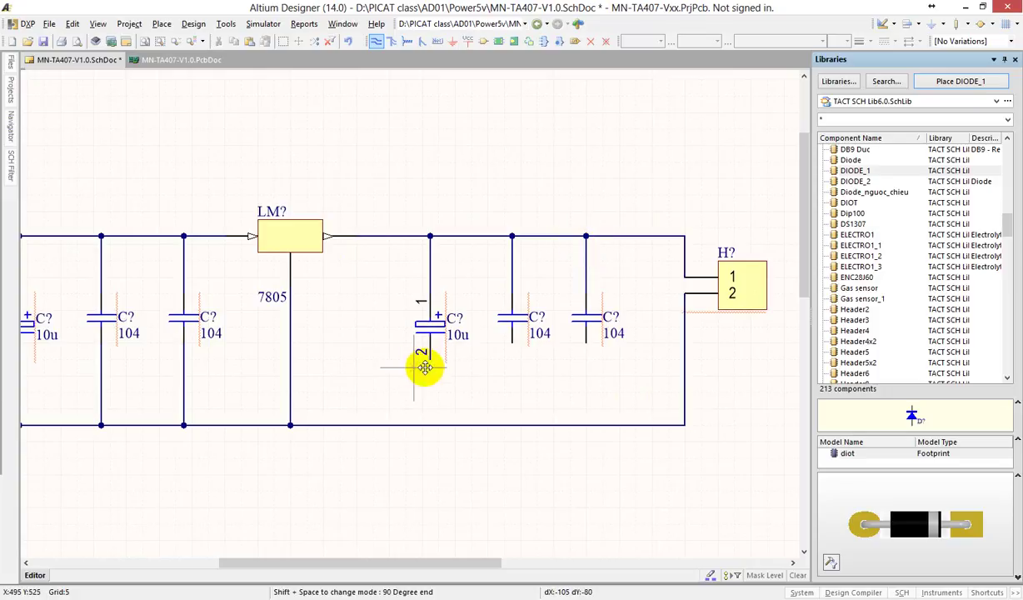
Wire the lower pins of the three output-side capacitors to the ground rail.
{"action": "left_click", "coordinate": [430, 360]}
{"action": "left_click", "coordinate": [430, 424]}
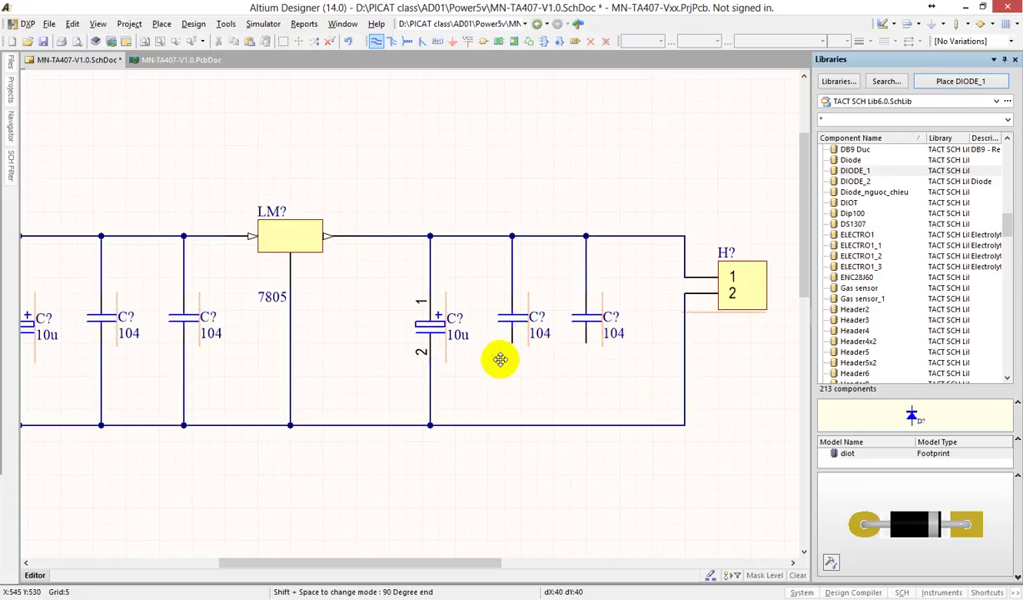
{"action": "left_click", "coordinate": [512, 345]}
{"action": "left_click", "coordinate": [511, 425]}
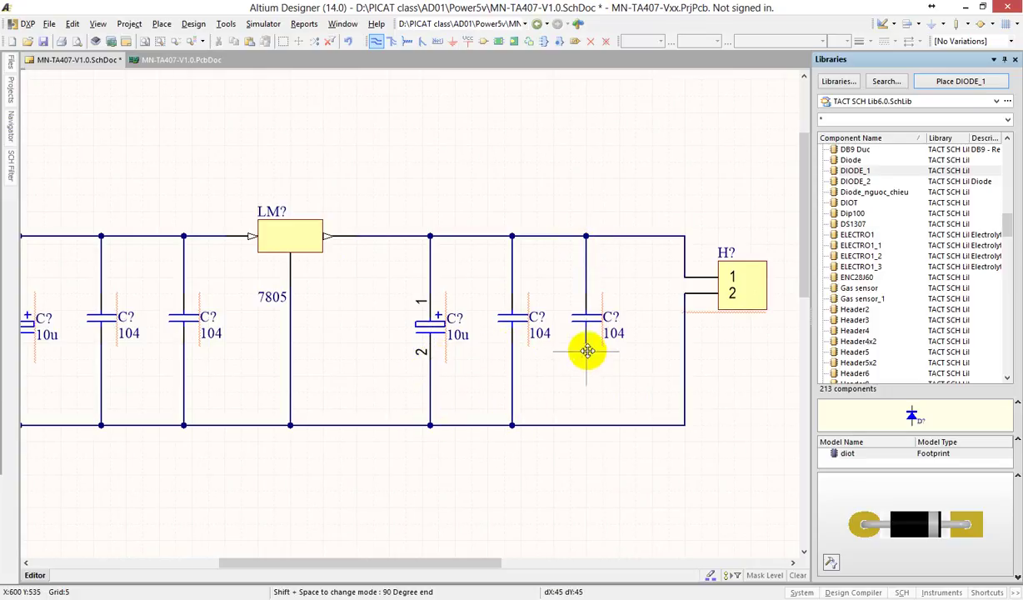
{"action": "left_click", "coordinate": [586, 345]}
{"action": "left_click", "coordinate": [586, 425]}
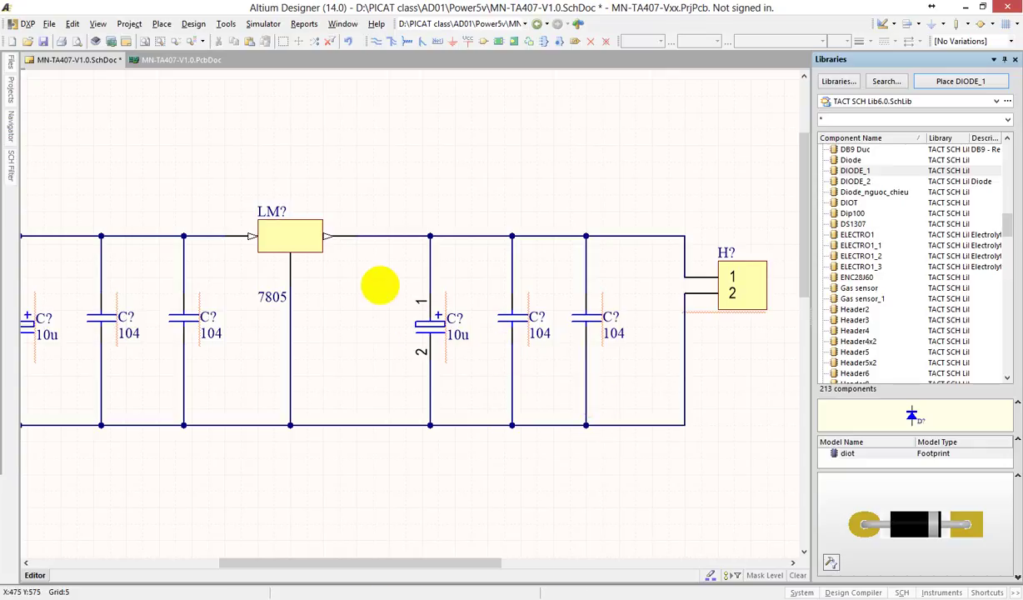
Inspect the wired power supply schematic from the input connector through the bridge and 7805 to the output connector.
{"action": "scroll", "coordinate": [379, 223], "scroll_direction": "down", "scroll_amount": 3, "text": "ctrl"}
{"action": "scroll", "coordinate": [325, 310], "scroll_direction": "up", "scroll_amount": 5, "text": "ctrl"}
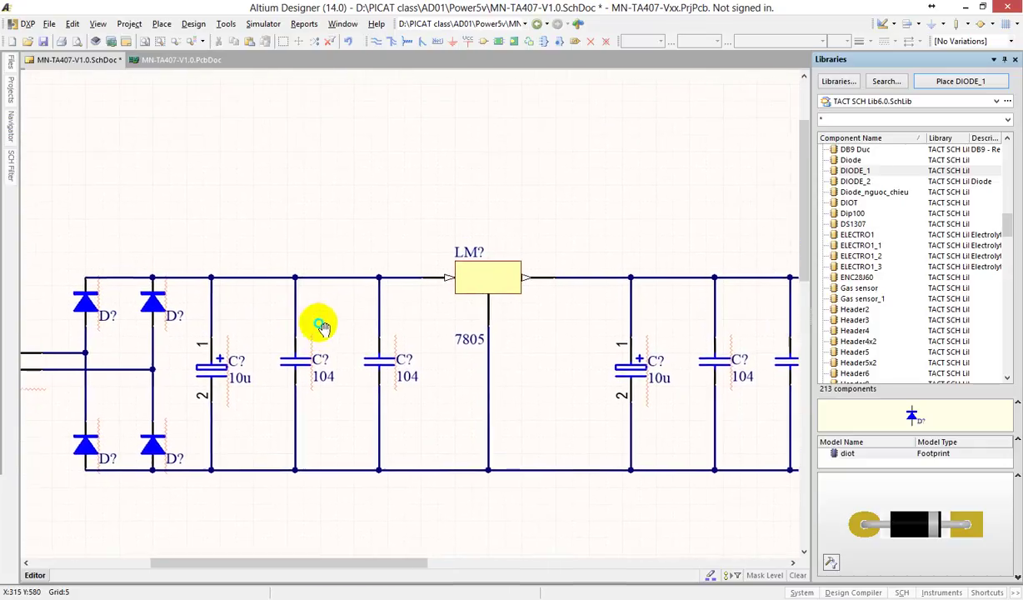
{"action": "scroll", "coordinate": [375, 305], "scroll_direction": "down", "scroll_amount": 1, "text": "ctrl"}
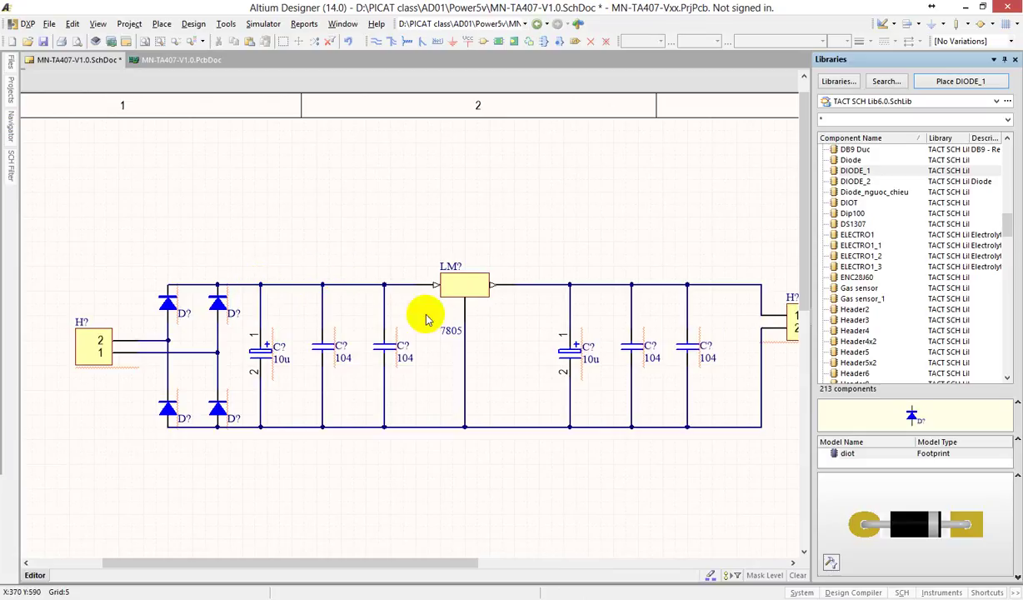
{"action": "middle_click_drag", "start_coordinate": [422, 315], "coordinate": [537, 330]}
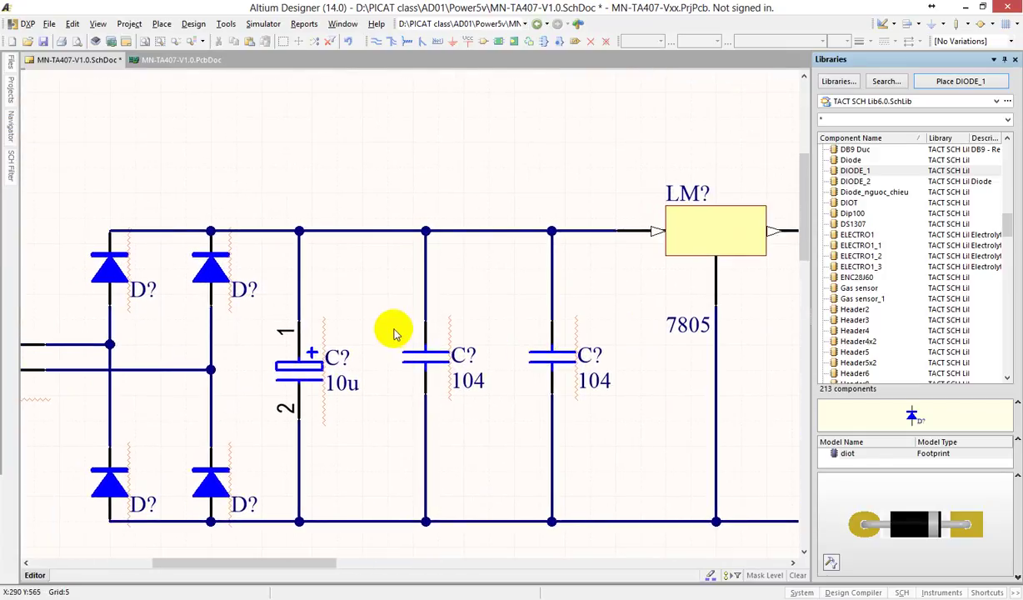
{"action": "scroll", "coordinate": [392, 331], "scroll_direction": "down", "scroll_amount": 4, "text": "ctrl"}
{"action": "right_click_drag", "start_coordinate": [510, 371], "coordinate": [308, 372]}
{"action": "scroll", "coordinate": [484, 320], "scroll_direction": "down", "scroll_amount": 2, "text": "ctrl"}
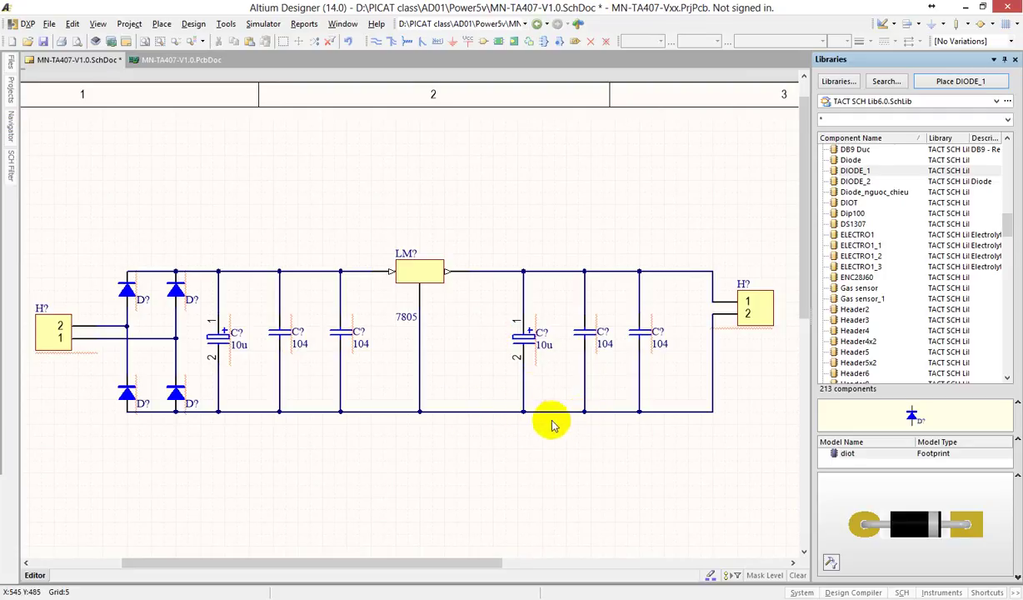
{"action": "scroll", "coordinate": [487, 450], "scroll_direction": "up", "scroll_amount": 2, "text": "ctrl"}
{"action": "scroll", "coordinate": [487, 450], "scroll_direction": "down", "scroll_amount": 3, "text": "ctrl"}
{"action": "right_click_drag", "start_coordinate": [486, 449], "coordinate": [449, 341]}
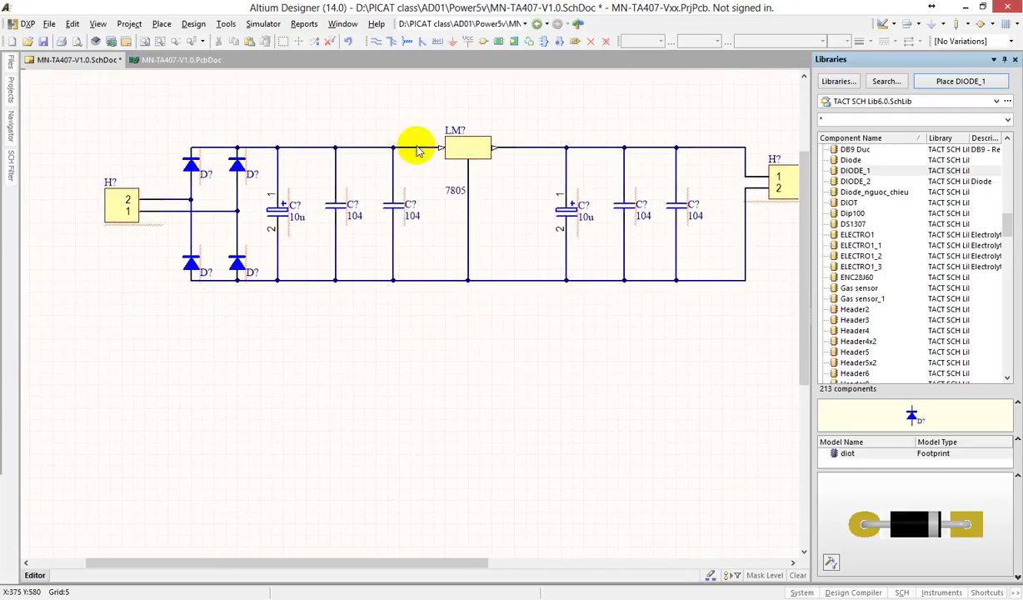
{"action": "left_click", "coordinate": [375, 41]}
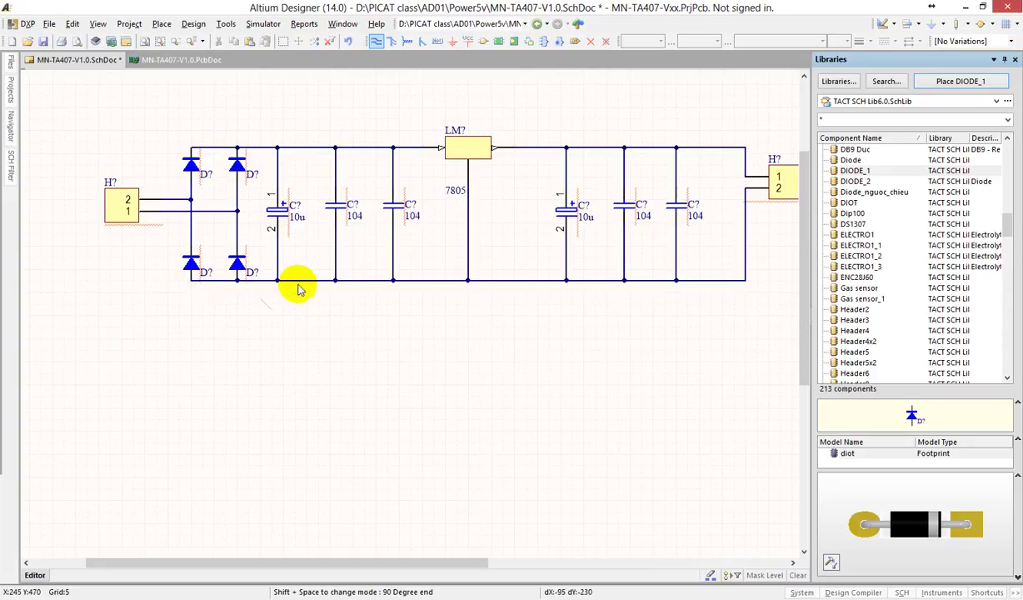
{"action": "key", "text": "Escape"}
Move the first input-side 104 capacitor up toward the positive rail and wire its lower end to the ground rail.
{"action": "scroll", "coordinate": [316, 138], "scroll_direction": "up", "scroll_amount": 4, "text": "ctrl"}
{"action": "scroll", "coordinate": [325, 190], "scroll_direction": "down", "scroll_amount": 3, "text": "ctrl"}
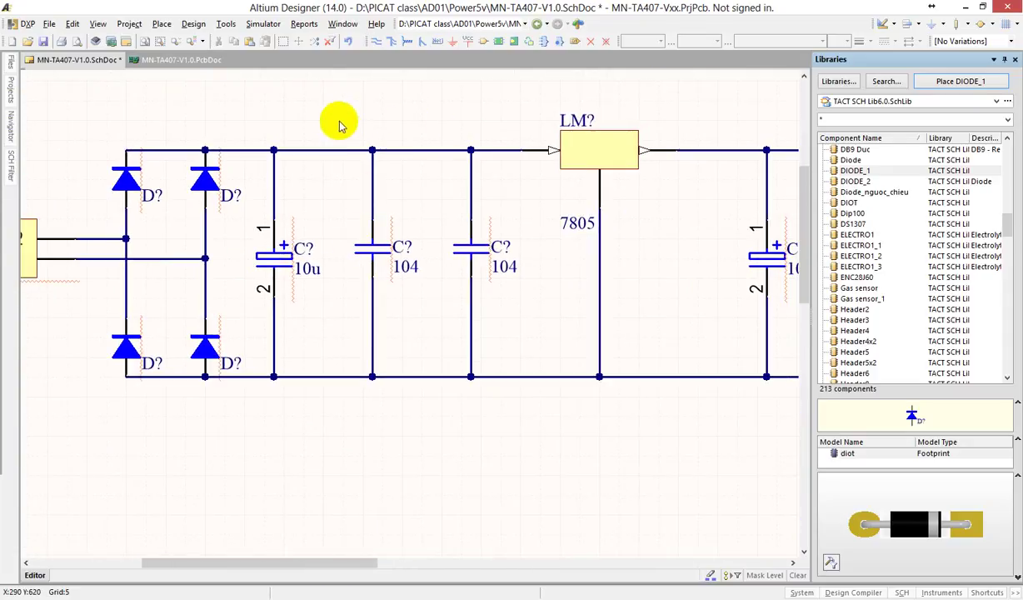
{"action": "left_click_drag", "start_coordinate": [329, 103], "coordinate": [425, 292]}
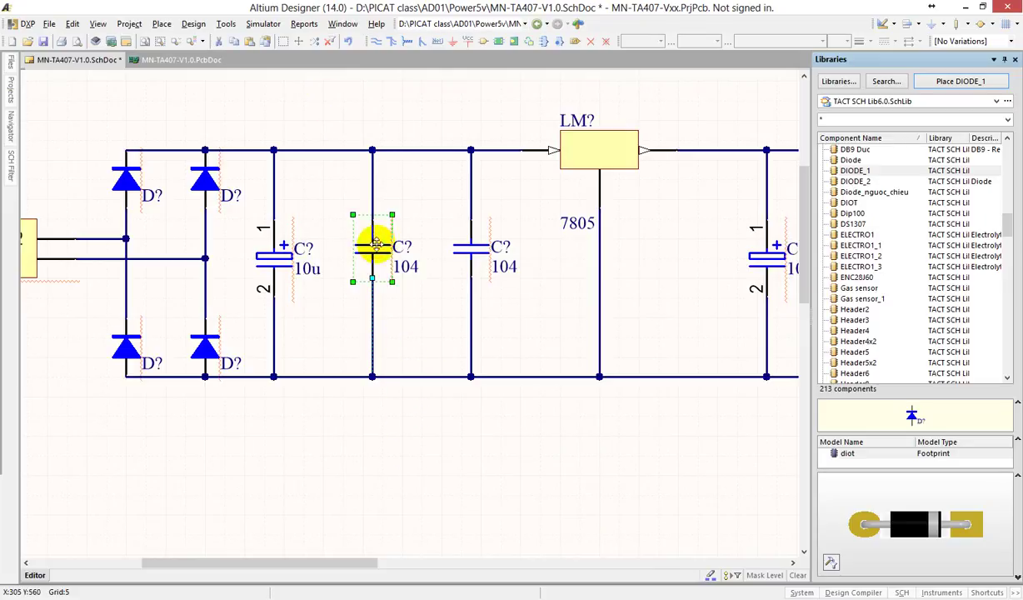
{"action": "left_click_drag", "start_coordinate": [366, 246], "coordinate": [373, 177]}
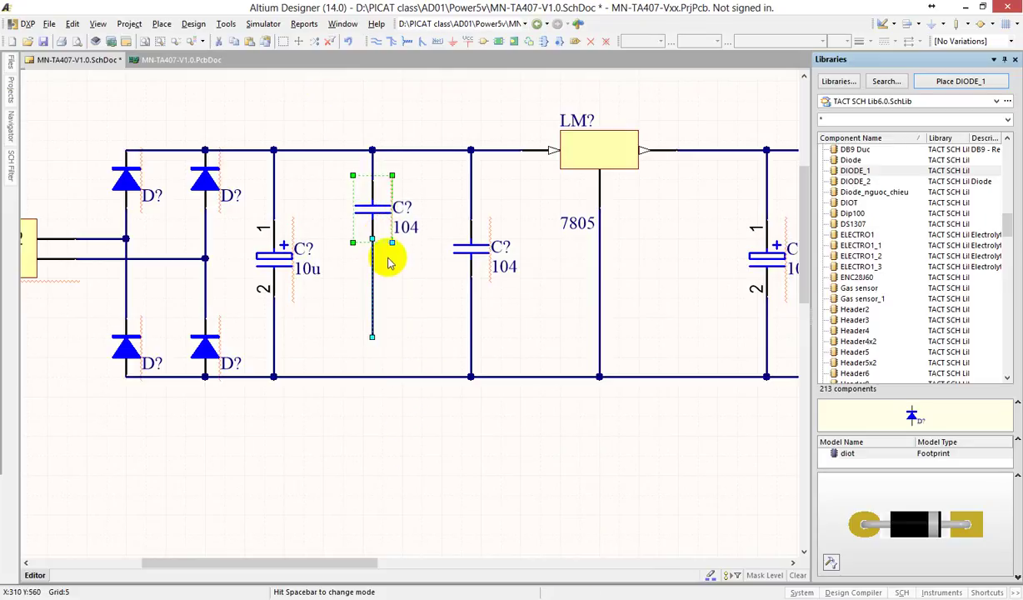
{"action": "left_click", "coordinate": [388, 262]}
{"action": "left_click", "coordinate": [376, 41]}
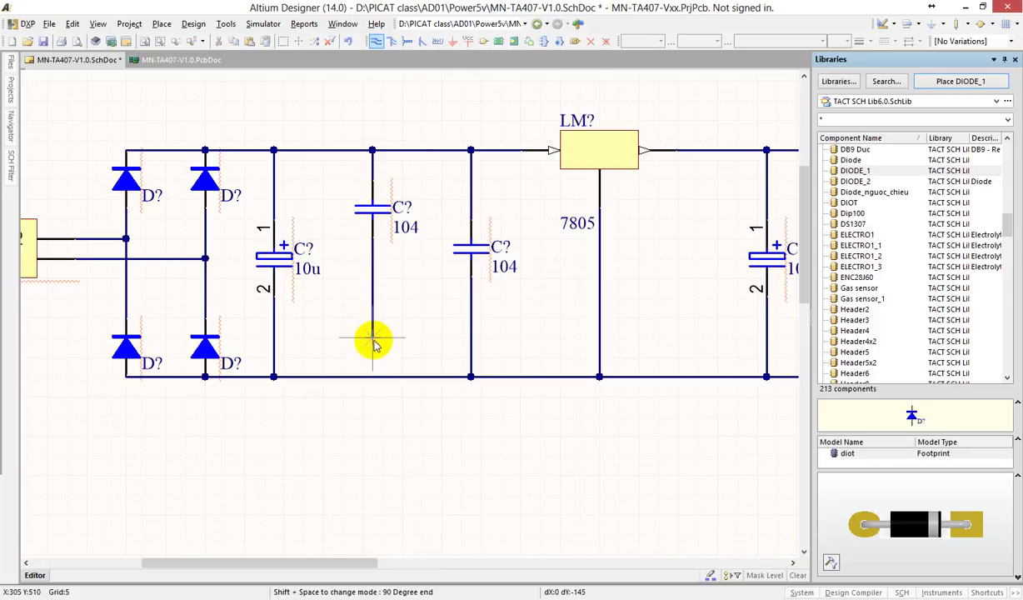
{"action": "left_click", "coordinate": [373, 377]}
{"action": "key", "text": "Escape"}
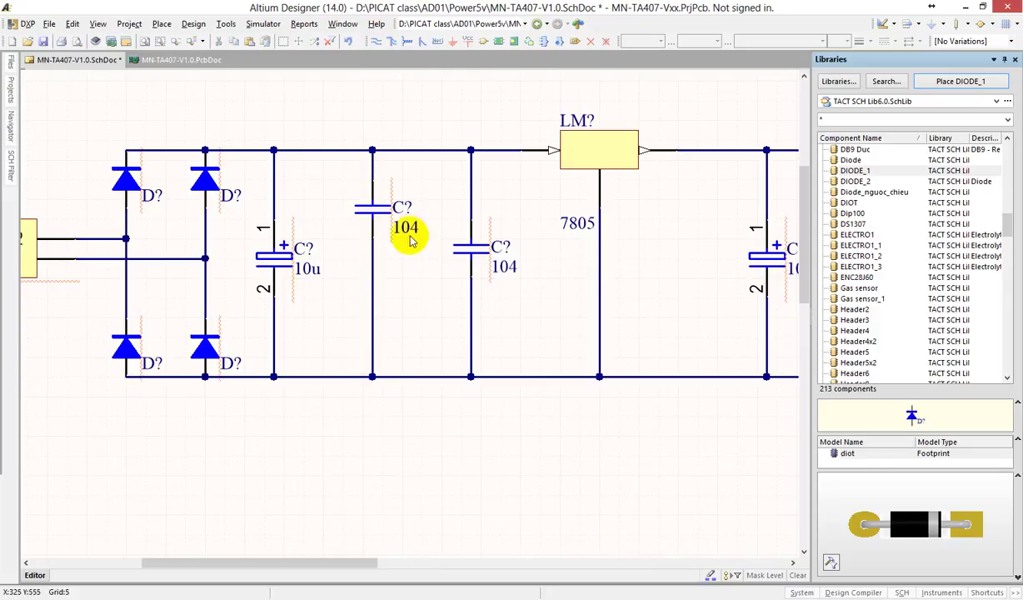
Copy the raised 104 capacitor and paste the copy directly below it in series on the same branch.
{"action": "left_click", "coordinate": [373, 210]}
{"action": "key", "text": "ctrl+c"}
{"action": "key", "text": "ctrl+v"}
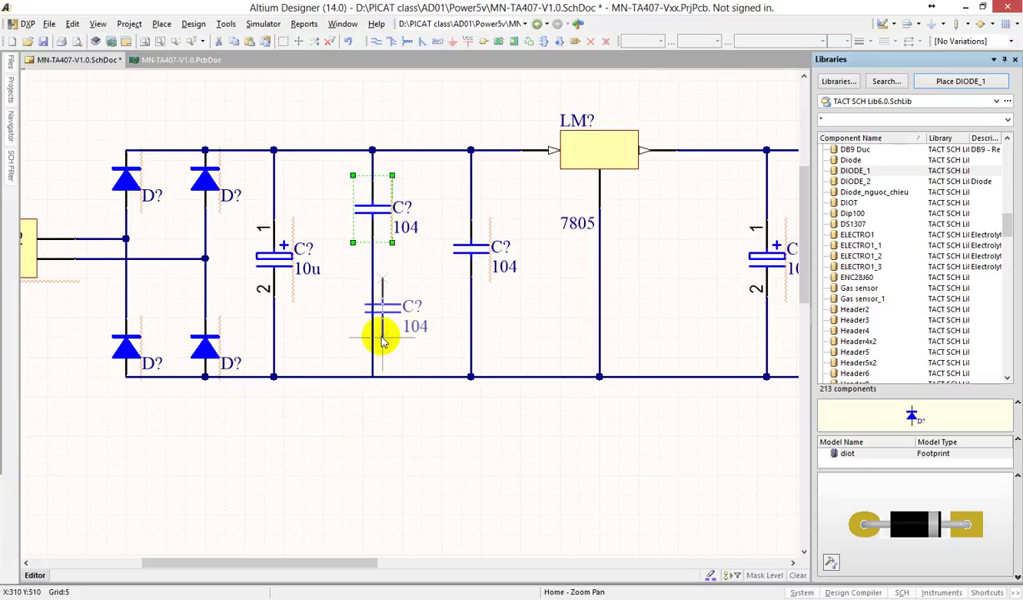
{"action": "key", "text": "Left"}
{"action": "key", "text": "Right"}
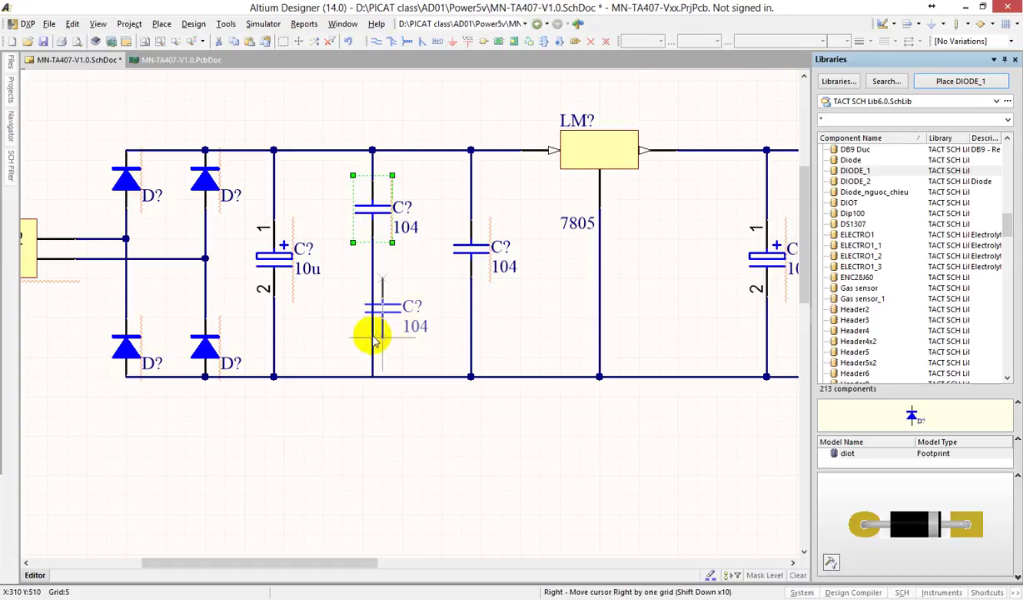
{"action": "key", "text": "Left"}
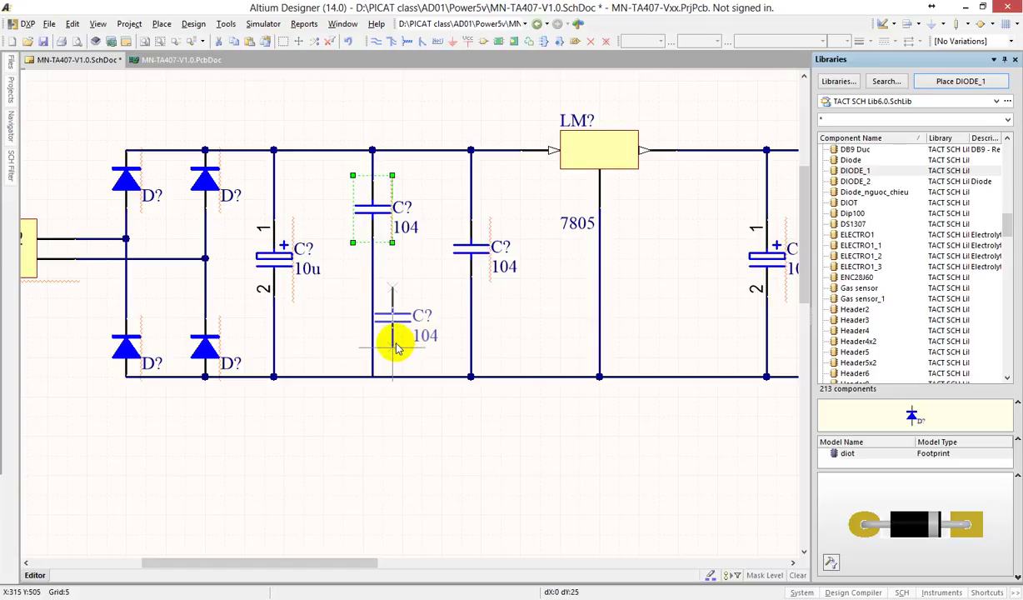
{"action": "key", "text": "shift+Down"}
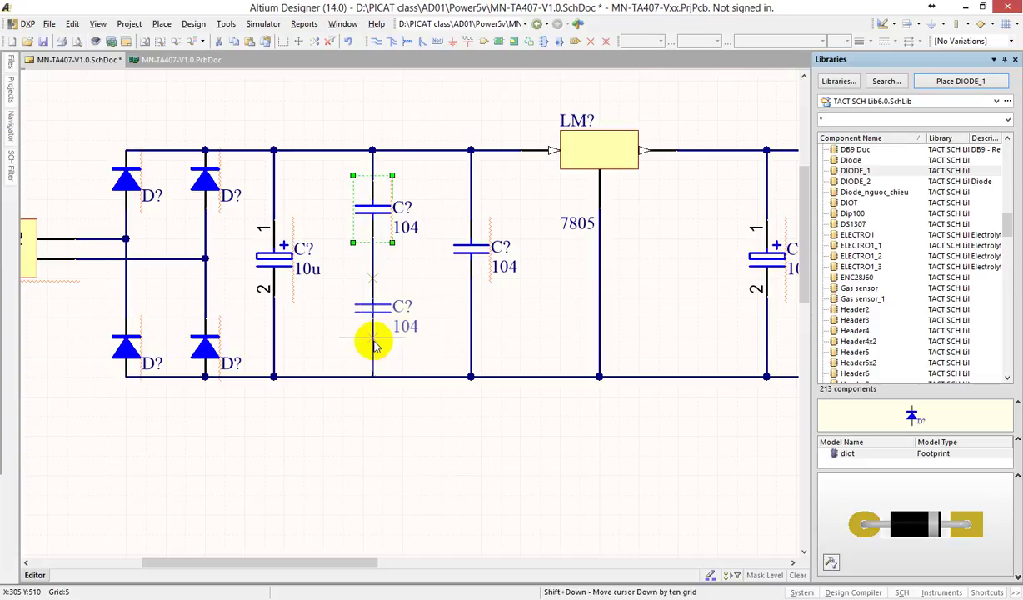
{"action": "left_click", "coordinate": [372, 344]}
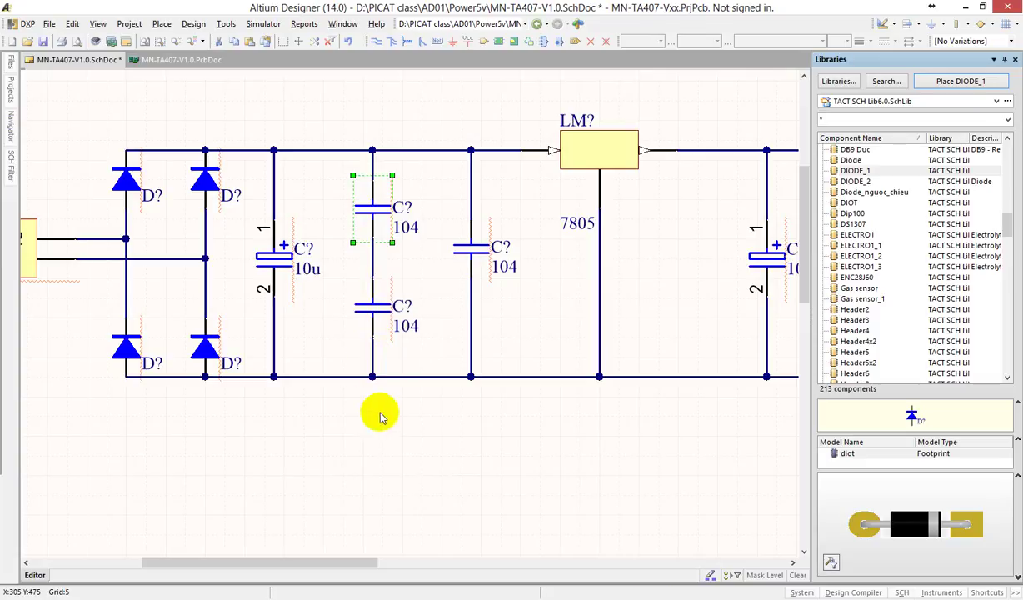
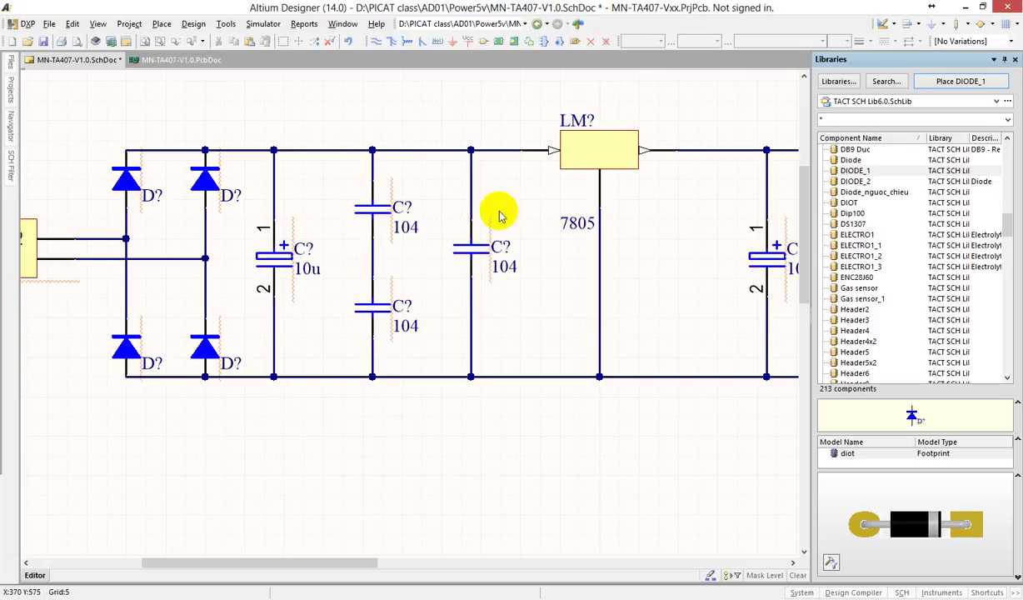
Try moving the 104 capacitor nearest the 7805 input off its wires, and put it back on its branch.
{"action": "left_click", "coordinate": [472, 246]}
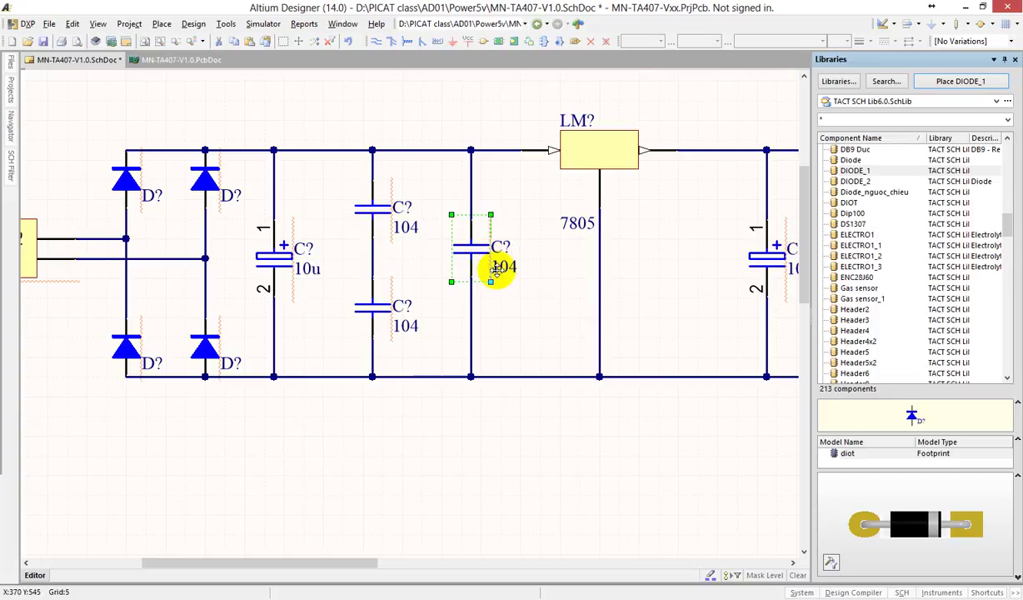
{"action": "scroll", "coordinate": [473, 251], "scroll_direction": "up", "scroll_amount": 1, "text": "ctrl"}
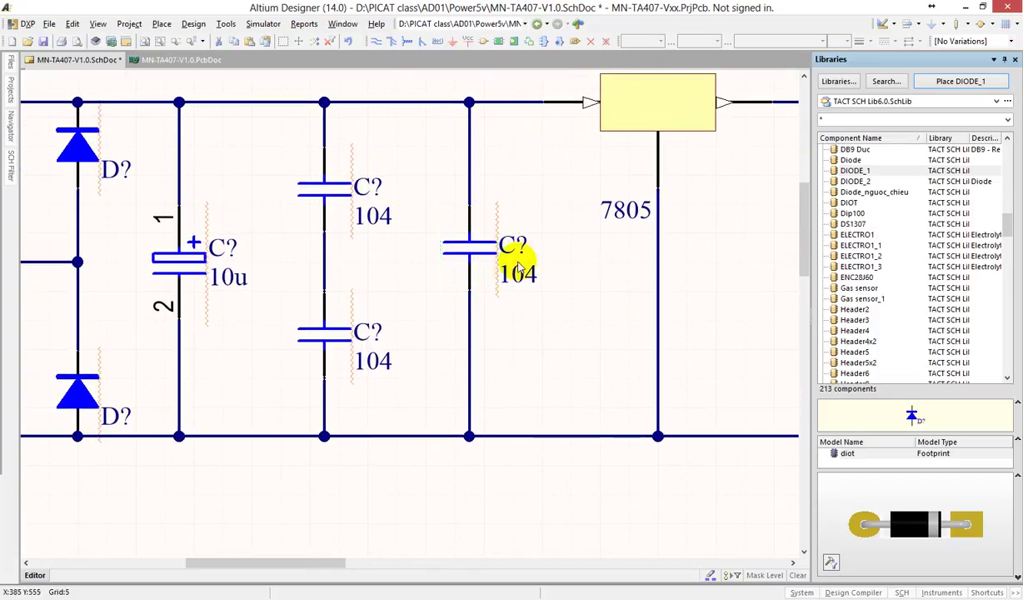
{"action": "left_click_drag", "start_coordinate": [473, 252], "coordinate": [527, 185]}
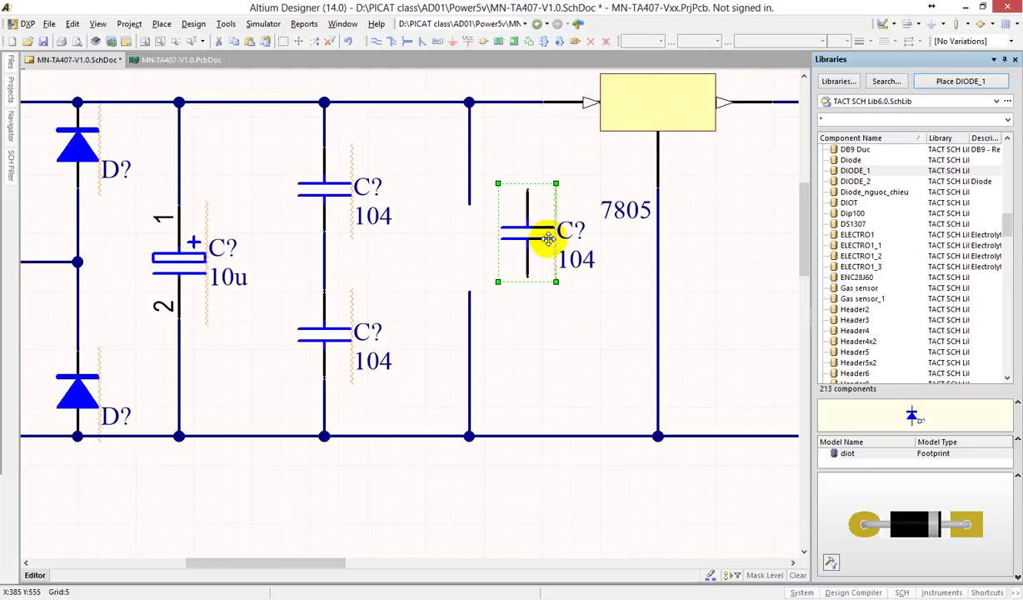
{"action": "left_click_drag", "start_coordinate": [541, 233], "coordinate": [520, 207]}
{"action": "left_click_drag", "start_coordinate": [539, 278], "coordinate": [477, 210]}
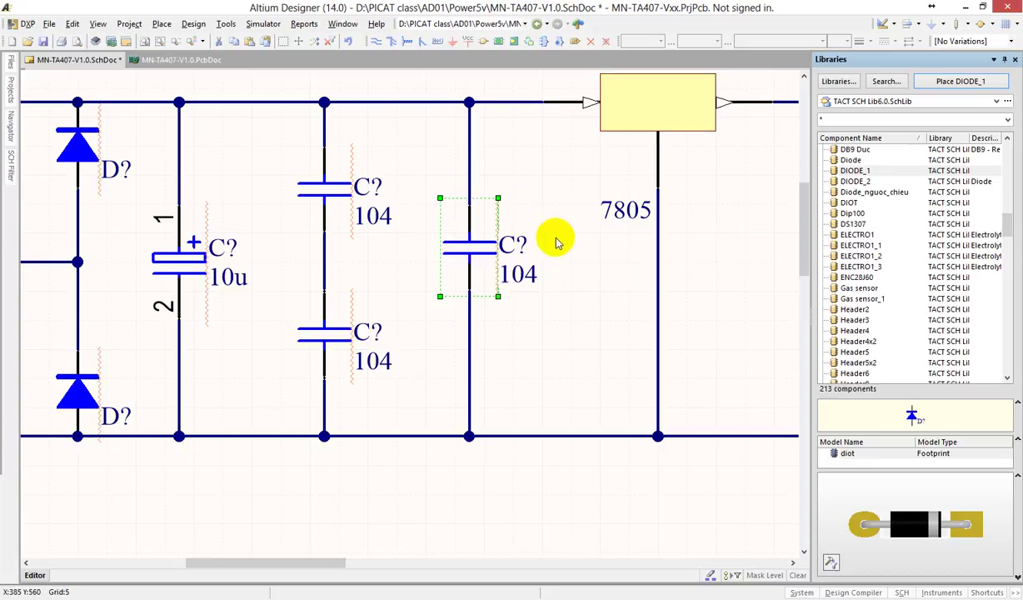
{"action": "left_click", "coordinate": [486, 257]}
{"action": "left_click", "coordinate": [470, 254]}
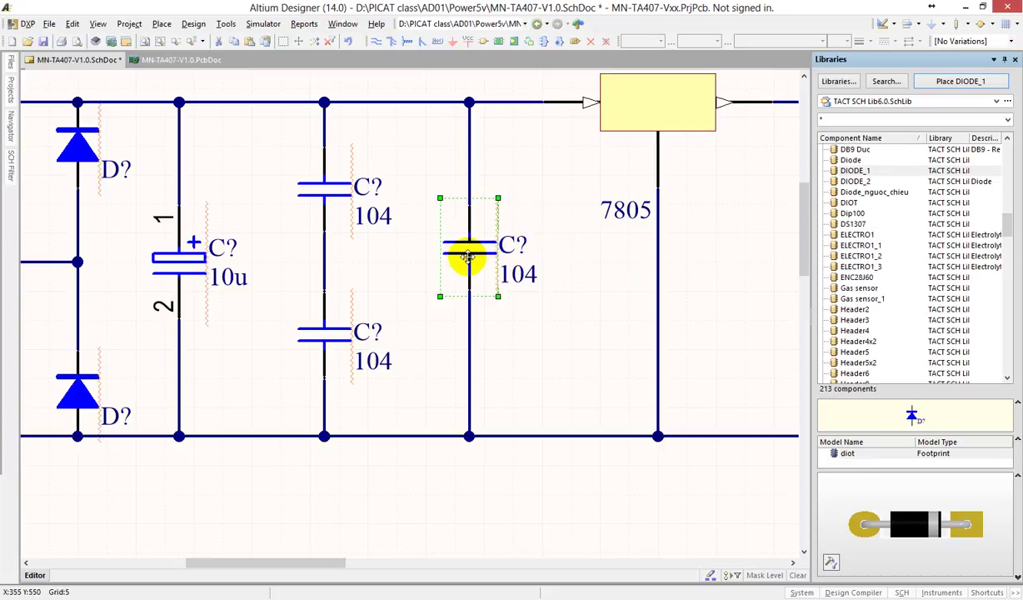
Shift the 104 capacitor nearest the 7805 input slightly up along its branch, keeping its wires attached.
{"action": "mouse_move", "coordinate": [470, 254]}
{"action": "left_mouse_down"}
{"action": "mouse_move", "coordinate": [582, 323]}
{"action": "mouse_move", "coordinate": [539, 361]}
{"action": "mouse_move", "coordinate": [527, 228]}
{"action": "mouse_move", "coordinate": [556, 354]}
{"action": "mouse_move", "coordinate": [482, 312]}
{"action": "mouse_move", "coordinate": [541, 250]}
{"action": "mouse_move", "coordinate": [551, 376]}
{"action": "mouse_move", "coordinate": [509, 213]}
{"action": "mouse_move", "coordinate": [434, 216]}
{"action": "mouse_move", "coordinate": [469, 418]}
{"action": "mouse_move", "coordinate": [521, 206]}
{"action": "mouse_move", "coordinate": [451, 282]}
{"action": "mouse_move", "coordinate": [493, 283]}
{"action": "mouse_move", "coordinate": [471, 213]}
{"action": "mouse_move", "coordinate": [466, 234]}
{"action": "left_mouse_up"}
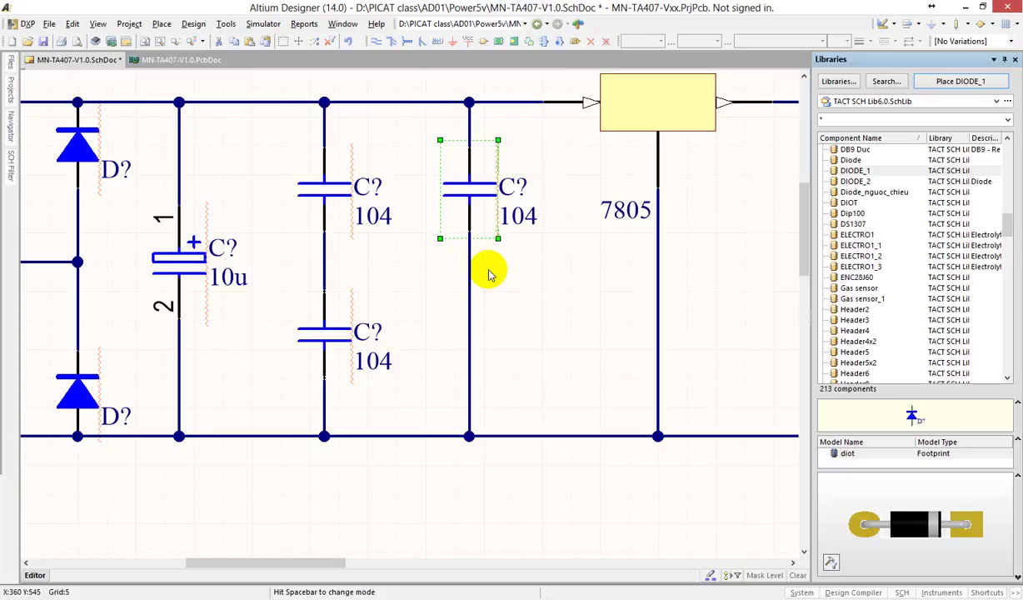
{"action": "left_click_drag", "start_coordinate": [468, 204], "coordinate": [472, 262]}
{"action": "scroll", "coordinate": [472, 262], "scroll_direction": "down", "scroll_amount": 2, "text": "ctrl"}
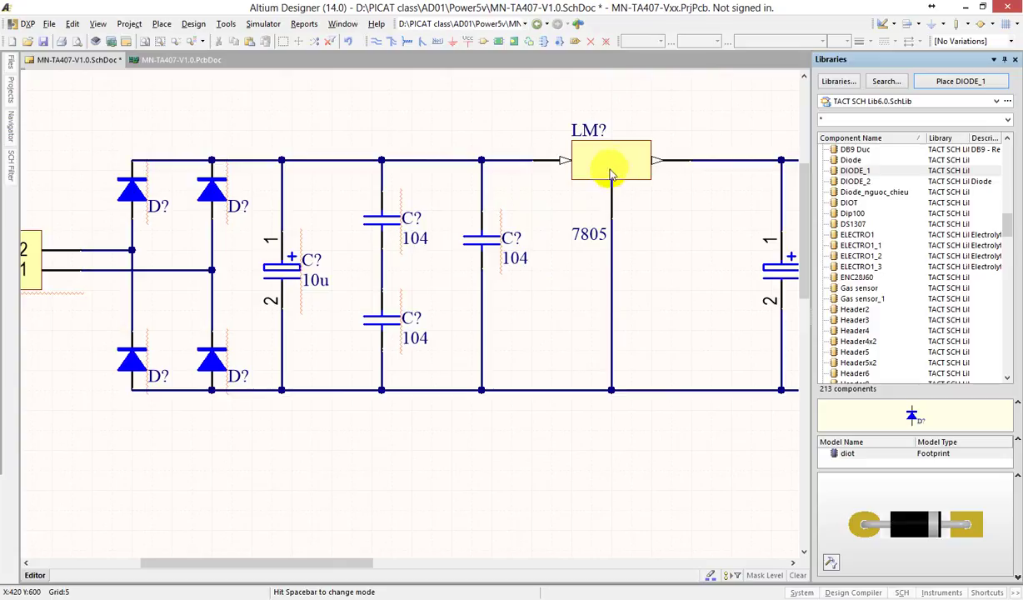
Examine the updated schematic, including the series 104 capacitors, the diode bridge, the 7805 and both connectors.
{"action": "left_click_drag", "start_coordinate": [591, 200], "coordinate": [613, 226]}
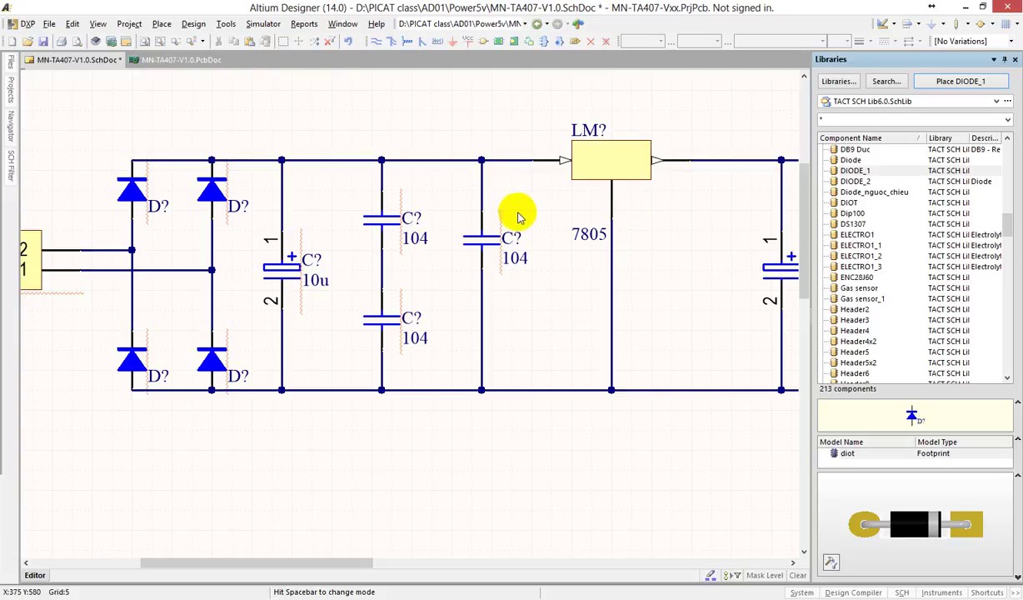
{"action": "scroll", "coordinate": [516, 212], "scroll_direction": "down", "scroll_amount": 5, "text": "ctrl"}
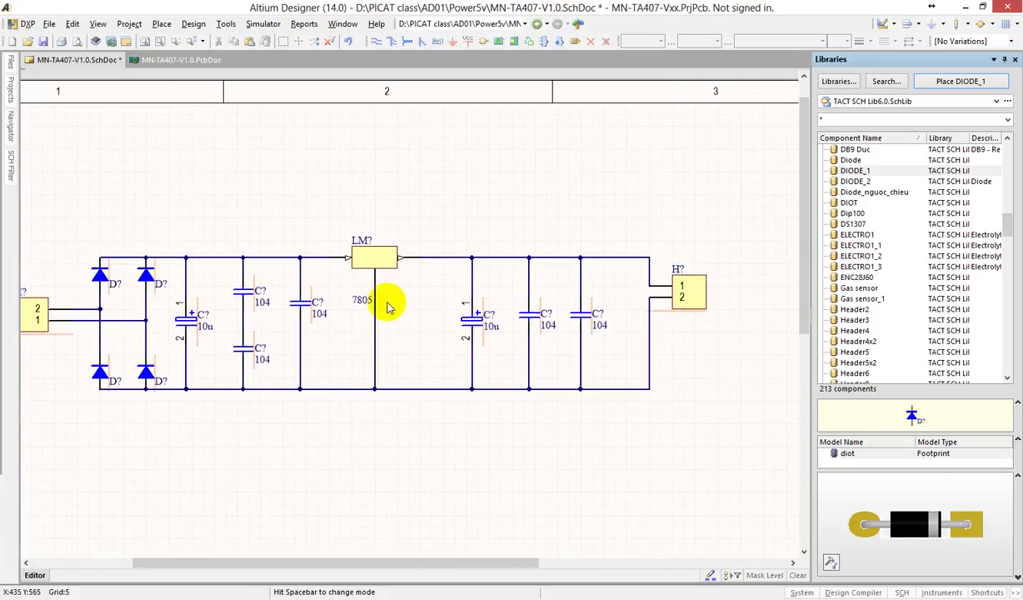
{"action": "scroll", "coordinate": [406, 288], "scroll_direction": "down", "scroll_amount": 1}
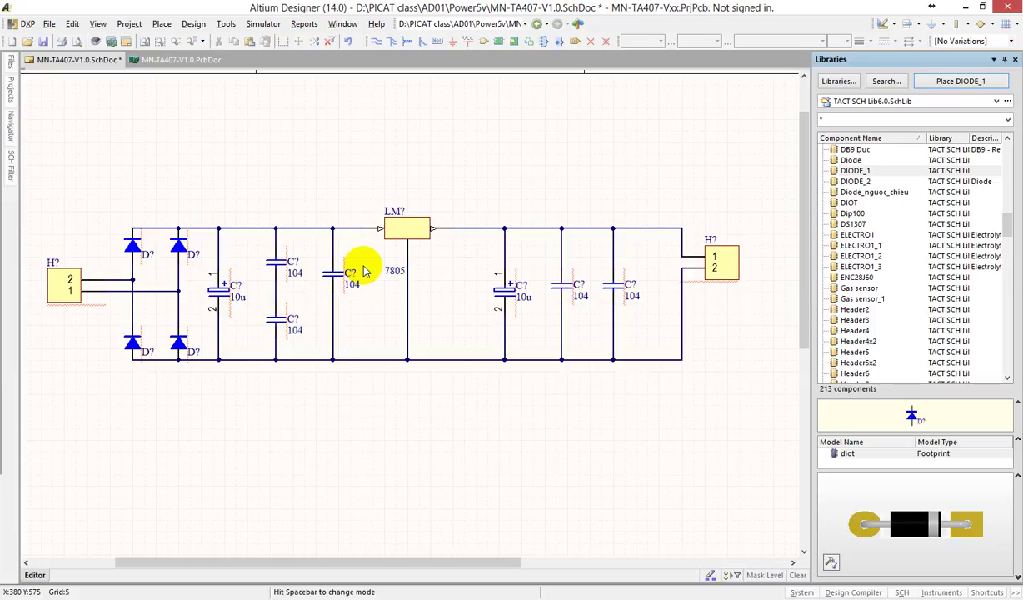
{"action": "scroll", "coordinate": [275, 278], "scroll_direction": "up", "scroll_amount": 2, "text": "ctrl"}
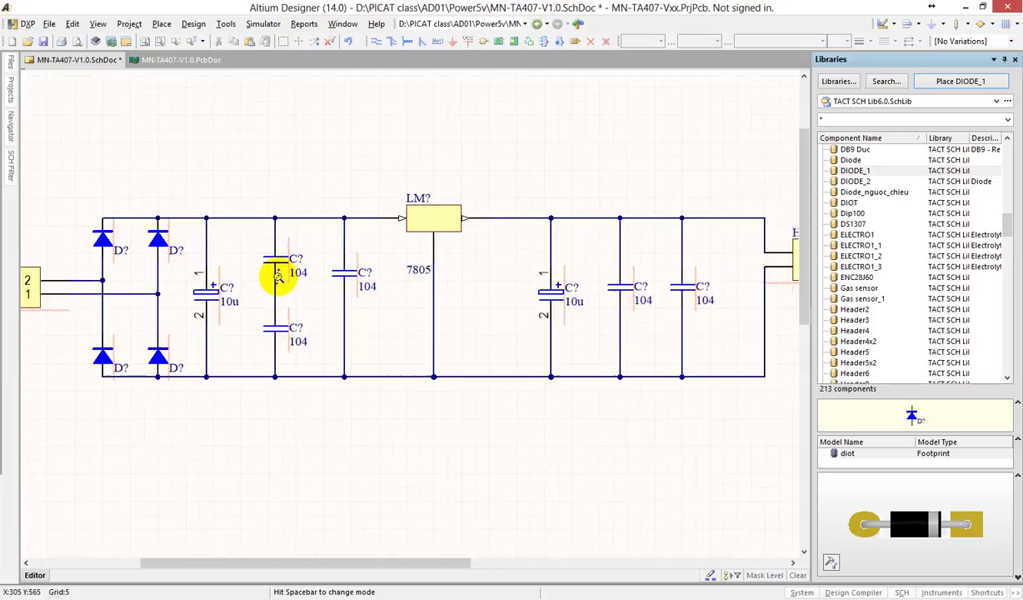
{"action": "right_click_drag", "start_coordinate": [271, 304], "coordinate": [434, 292]}
{"action": "scroll", "coordinate": [197, 298], "scroll_direction": "up", "scroll_amount": 3, "text": "ctrl"}
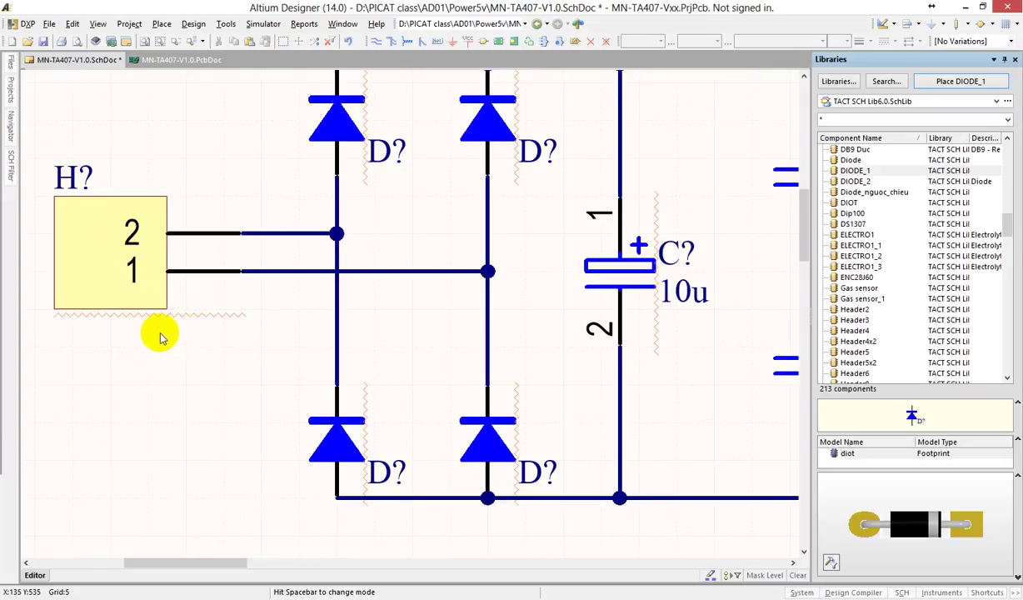
{"action": "scroll", "coordinate": [422, 313], "scroll_direction": "down", "scroll_amount": 3, "text": "ctrl"}
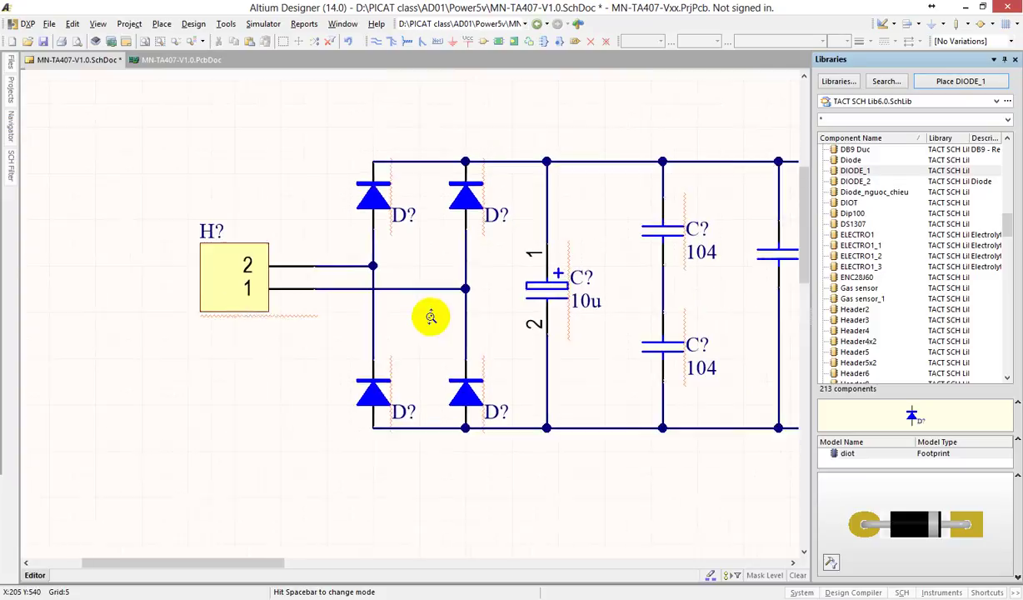
{"action": "right_click_drag", "start_coordinate": [630, 336], "coordinate": [334, 373]}
{"action": "mouse_move", "coordinate": [647, 339]}
{"action": "right_mouse_down"}
{"action": "mouse_move", "coordinate": [434, 354]}
{"action": "mouse_move", "coordinate": [370, 328]}
{"action": "right_mouse_up"}
{"action": "mouse_move", "coordinate": [544, 362]}
{"action": "right_mouse_down"}
{"action": "mouse_move", "coordinate": [463, 338]}
{"action": "mouse_move", "coordinate": [329, 351]}
{"action": "right_mouse_up"}
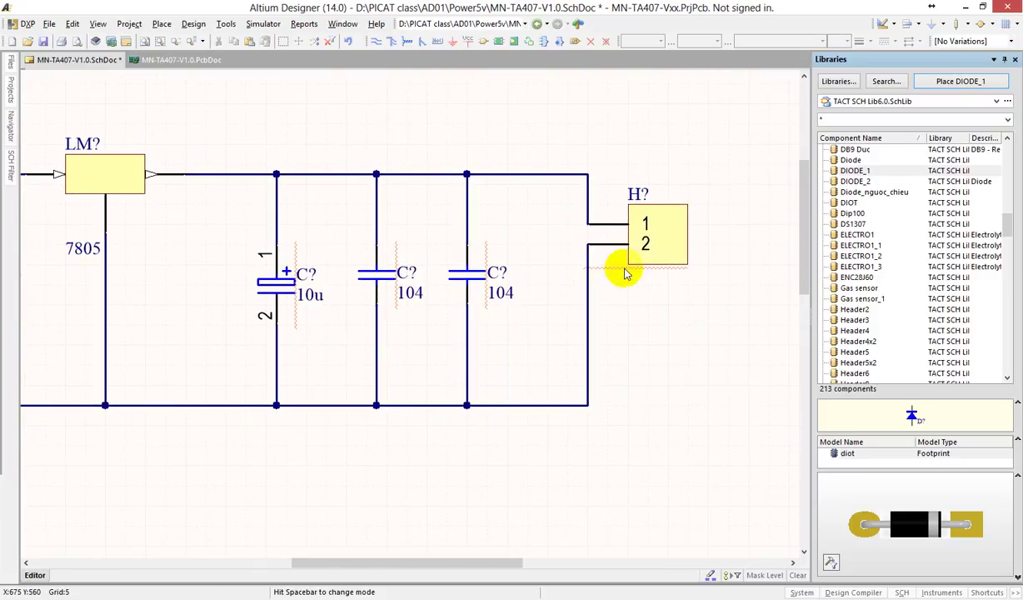
{"action": "mouse_move", "coordinate": [187, 367]}
{"action": "right_mouse_down"}
{"action": "mouse_move", "coordinate": [370, 425]}
{"action": "mouse_move", "coordinate": [450, 332]}
{"action": "right_mouse_up"}
{"action": "mouse_move", "coordinate": [222, 332]}
{"action": "right_mouse_down"}
{"action": "mouse_move", "coordinate": [405, 424]}
{"action": "mouse_move", "coordinate": [511, 378]}
{"action": "right_mouse_up"}
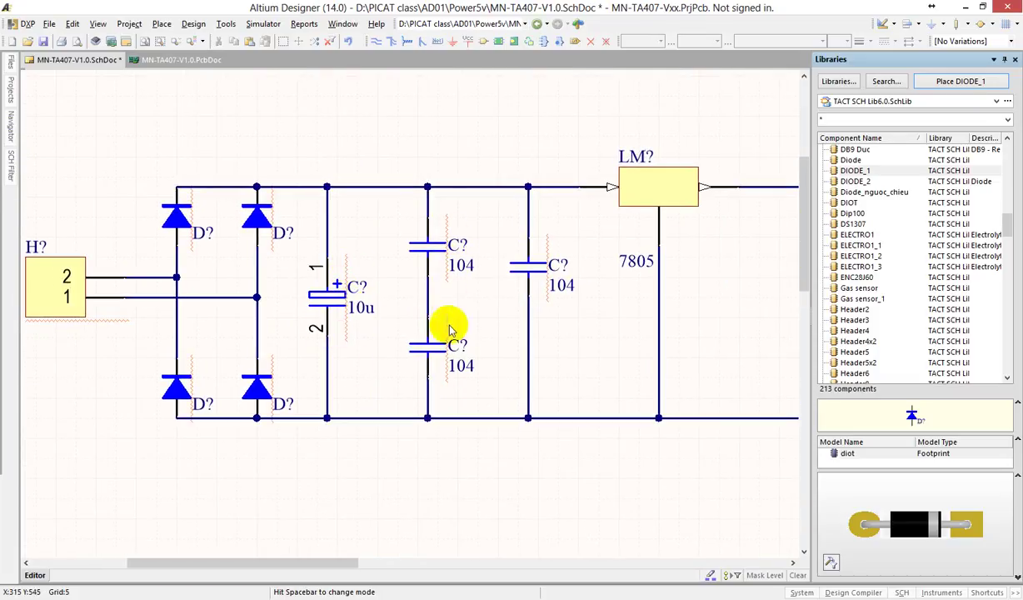
{"action": "right_click_drag", "start_coordinate": [583, 250], "coordinate": [510, 283]}
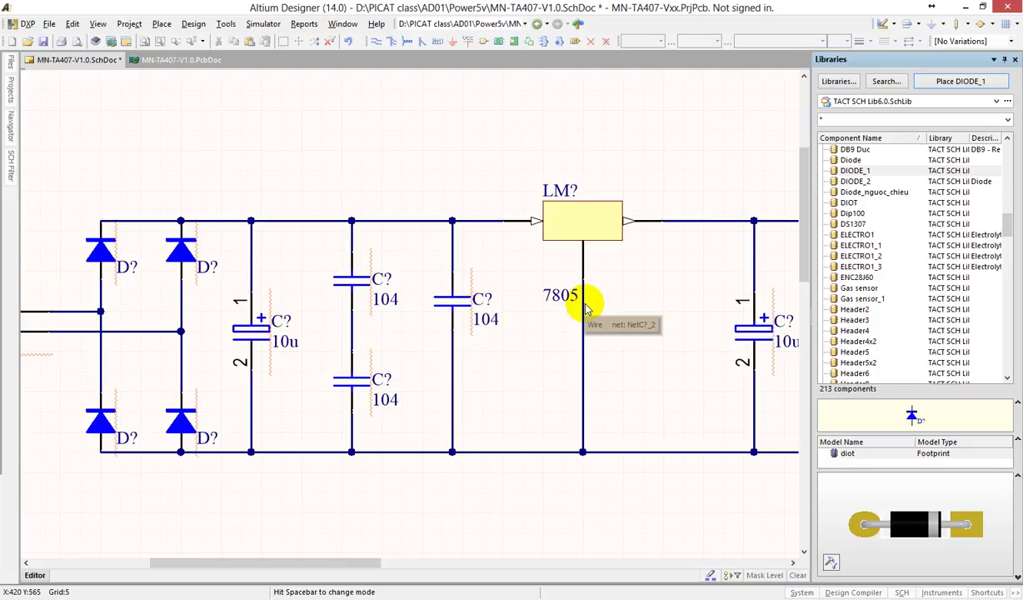
{"action": "scroll", "coordinate": [417, 217], "scroll_direction": "down", "scroll_amount": 2, "text": "ctrl"}
{"action": "right_click_drag", "start_coordinate": [498, 221], "coordinate": [448, 292]}
{"action": "scroll", "coordinate": [448, 294], "scroll_direction": "down", "scroll_amount": 1, "text": "ctrl"}
{"action": "right_click_drag", "start_coordinate": [486, 331], "coordinate": [436, 283]}
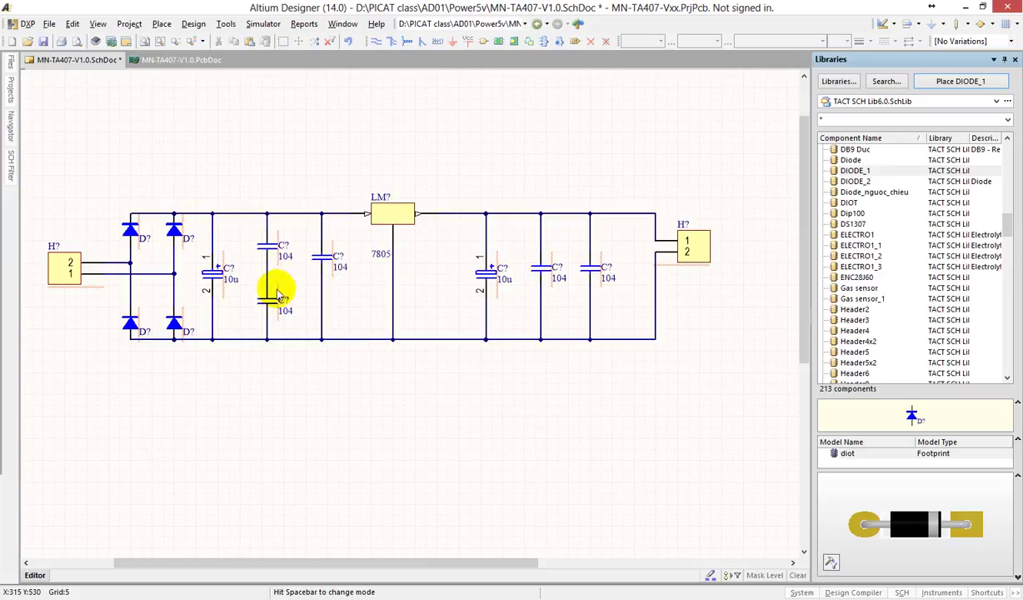
Set the designator of the input-side 10u capacitor to C1.
{"action": "scroll", "coordinate": [257, 294], "scroll_direction": "up", "scroll_amount": 4, "text": "ctrl"}
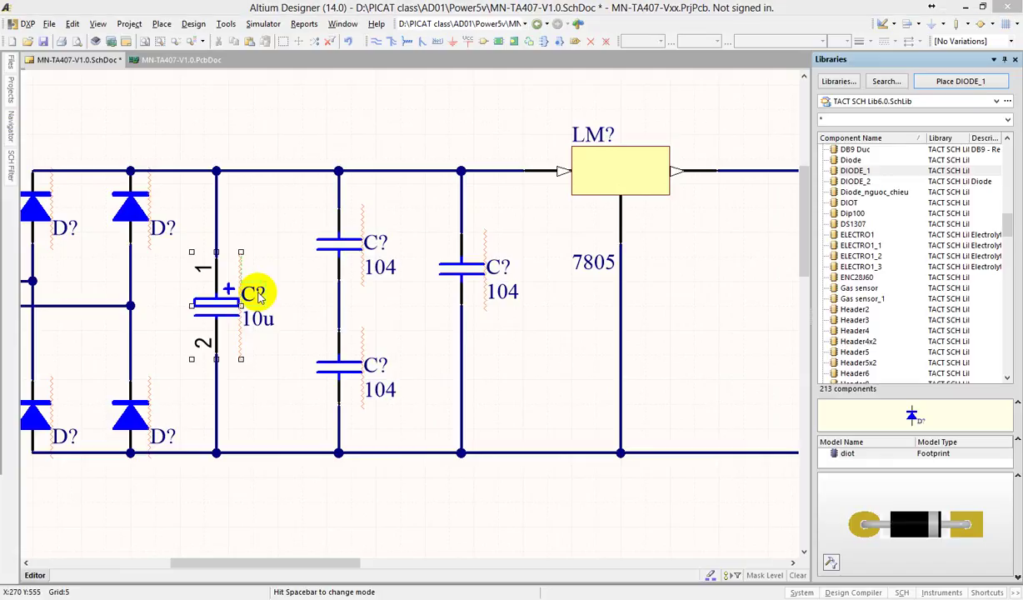
{"action": "double_click", "coordinate": [257, 293]}
{"action": "type", "text": "C1"}
{"action": "key", "text": "Return"}
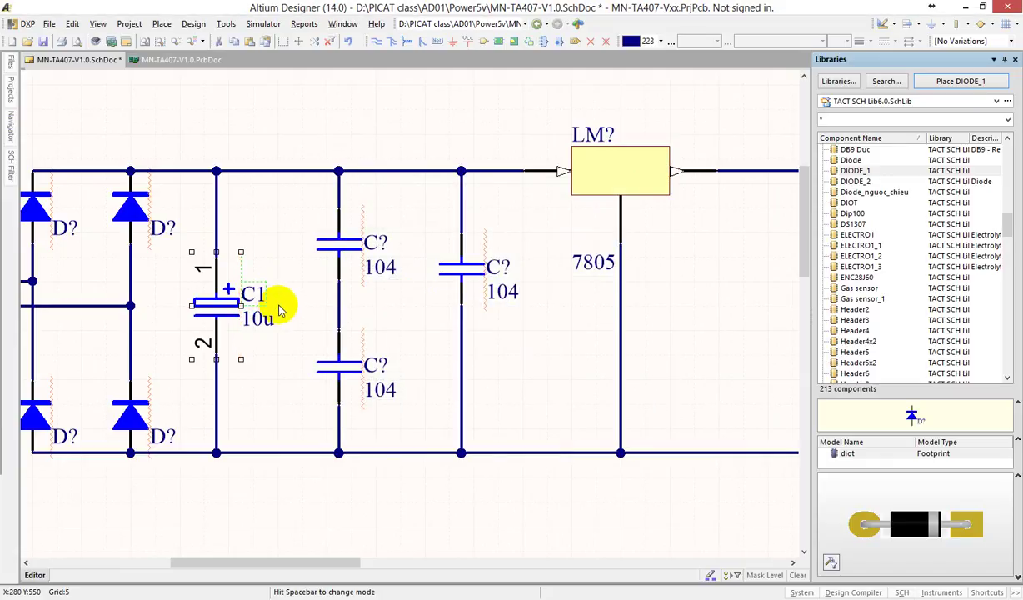
Force-annotate all schematic components and accept the proposed designator changes.
{"action": "scroll", "coordinate": [350, 146], "scroll_direction": "down", "scroll_amount": 3, "text": "ctrl"}
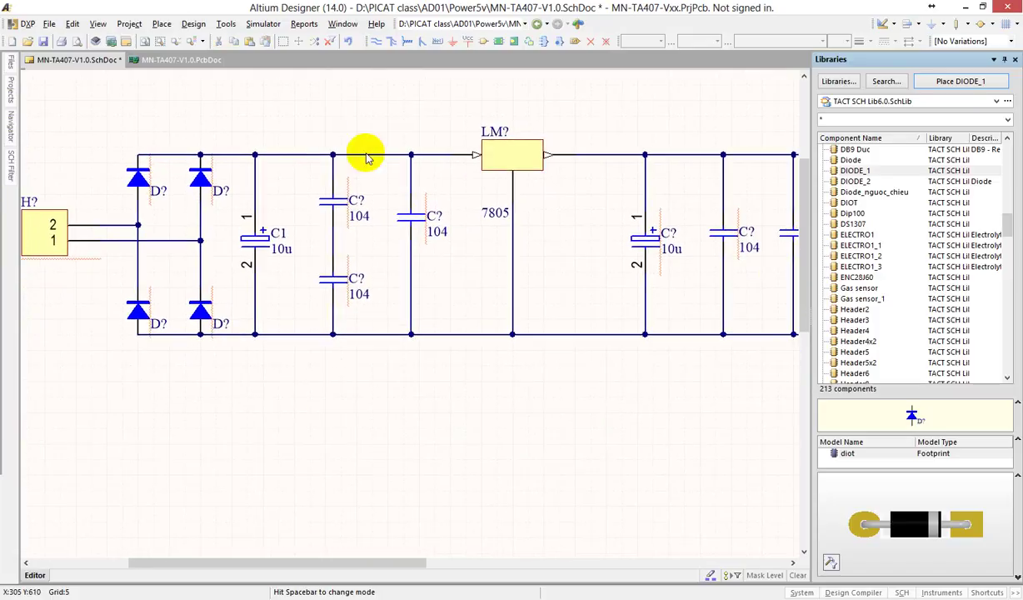
{"action": "scroll", "coordinate": [374, 194], "scroll_direction": "down", "scroll_amount": 5, "text": "ctrl"}
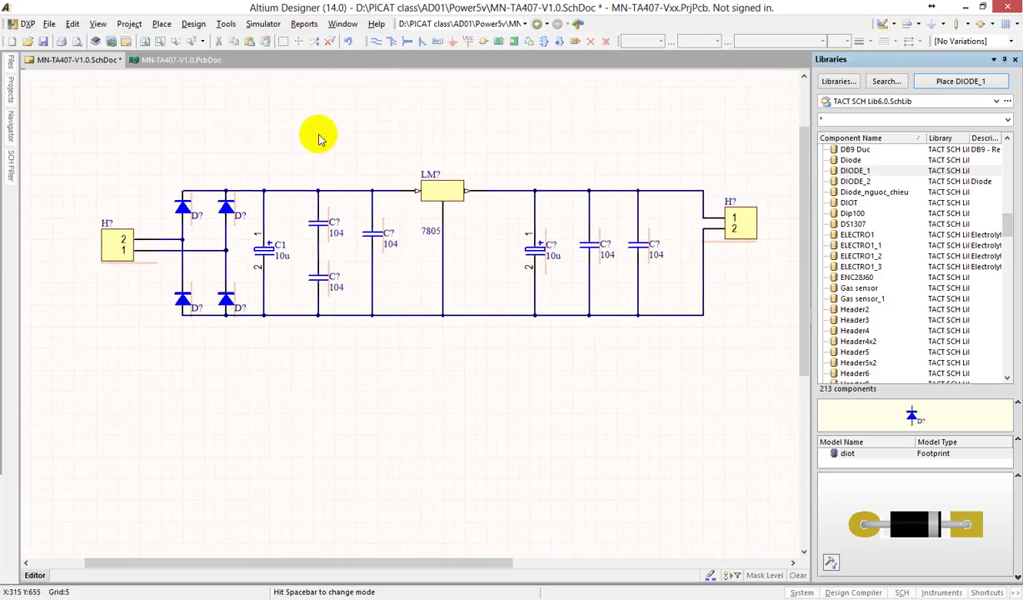
{"action": "left_click", "coordinate": [225, 24]}
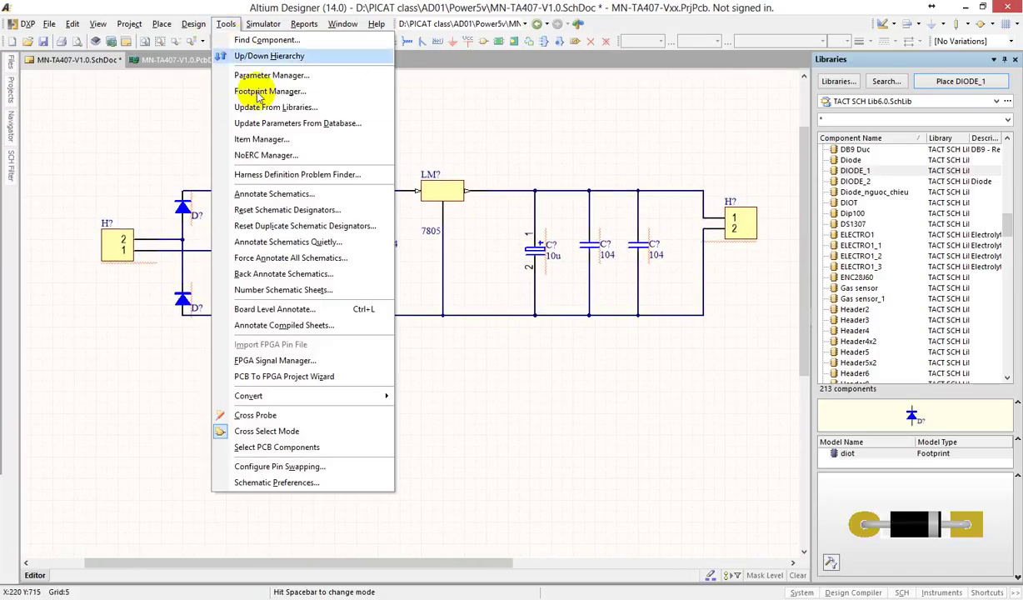
{"action": "left_click", "coordinate": [353, 261]}
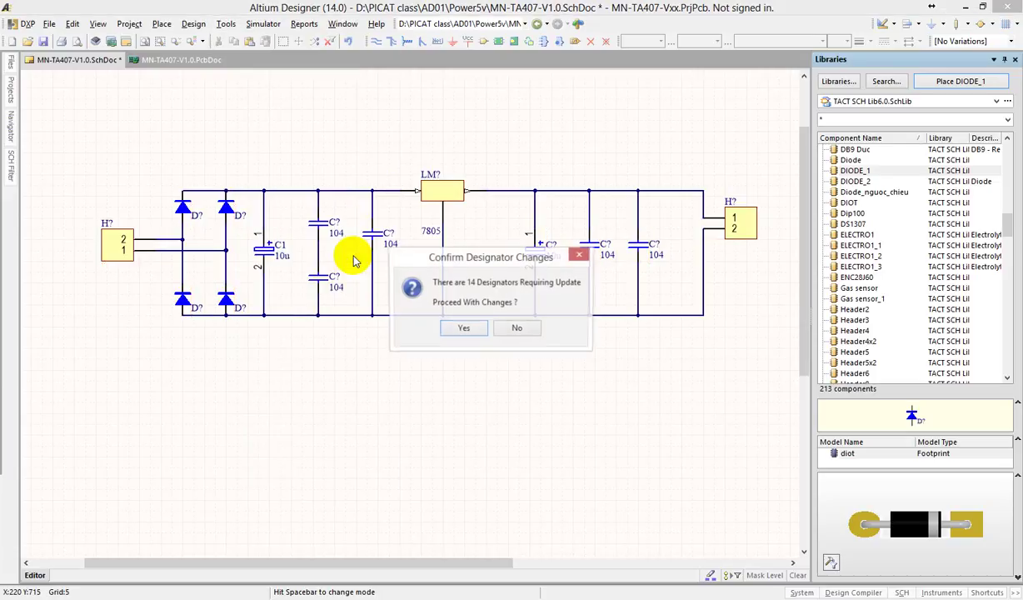
{"action": "left_click", "coordinate": [464, 328]}
Examine the annotated designators of the connectors, diode bridge, capacitors and 7805 across the schematic.
{"action": "scroll", "coordinate": [104, 227], "scroll_direction": "up", "scroll_amount": 1, "text": "ctrl"}
{"action": "scroll", "coordinate": [95, 222], "scroll_direction": "down", "scroll_amount": 2, "text": "ctrl"}
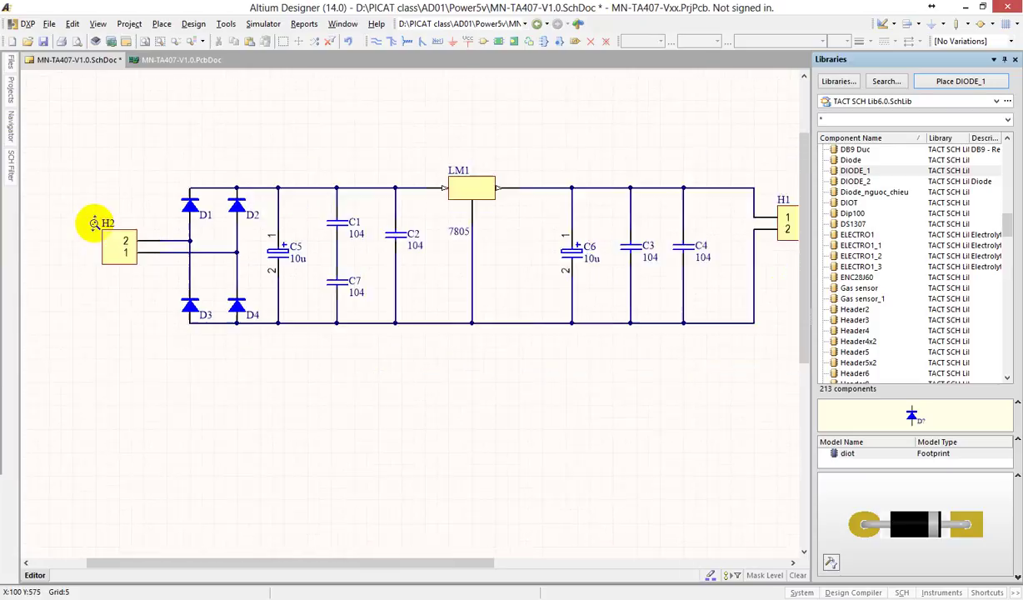
{"action": "scroll", "coordinate": [164, 269], "scroll_direction": "up", "scroll_amount": 1, "text": "ctrl"}
{"action": "scroll", "coordinate": [164, 226], "scroll_direction": "down", "scroll_amount": 1, "text": "ctrl"}
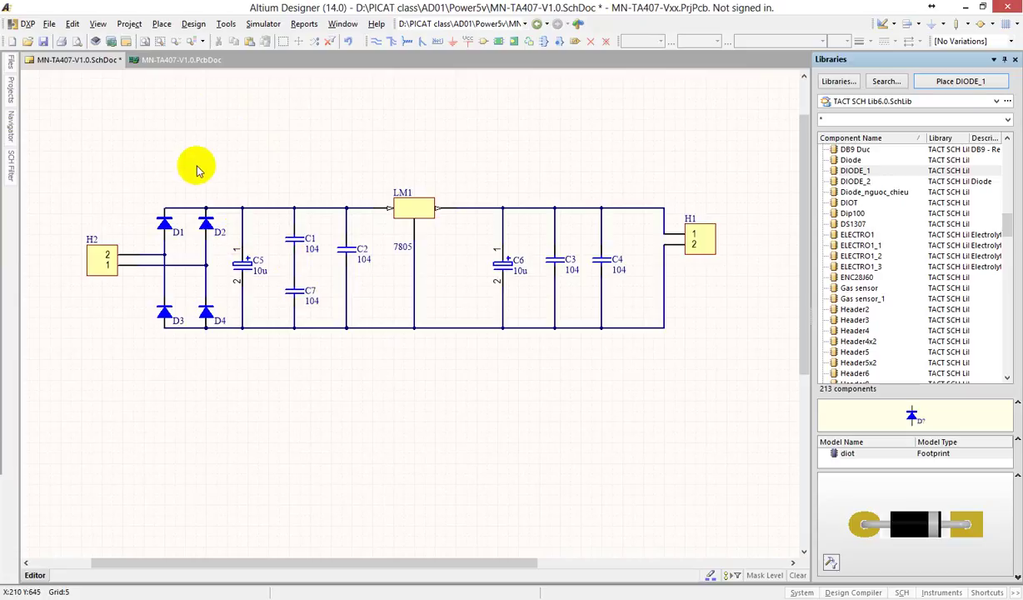
{"action": "left_click", "coordinate": [225, 25]}
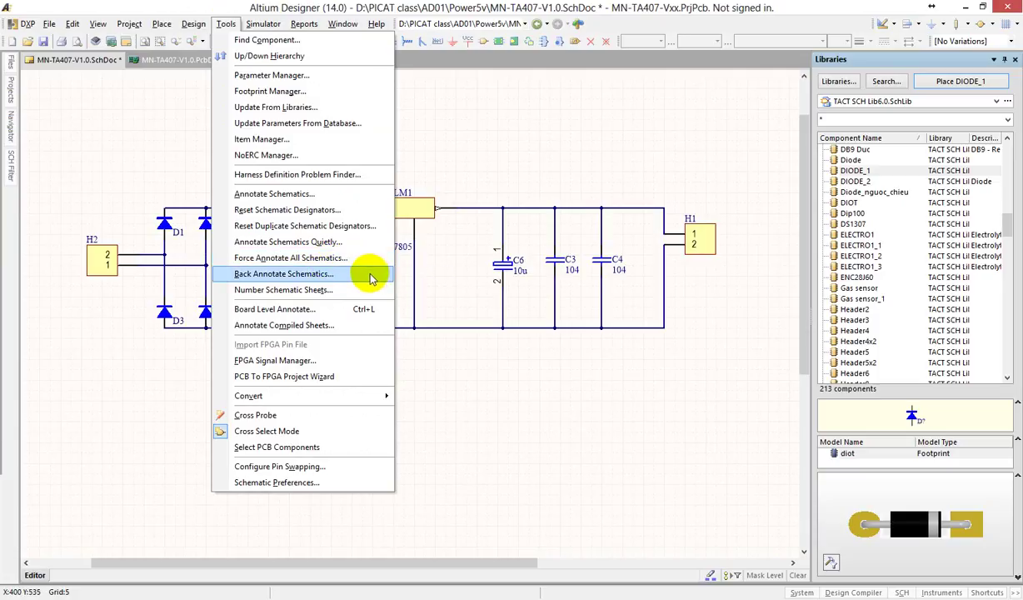
{"action": "left_click", "coordinate": [473, 382]}
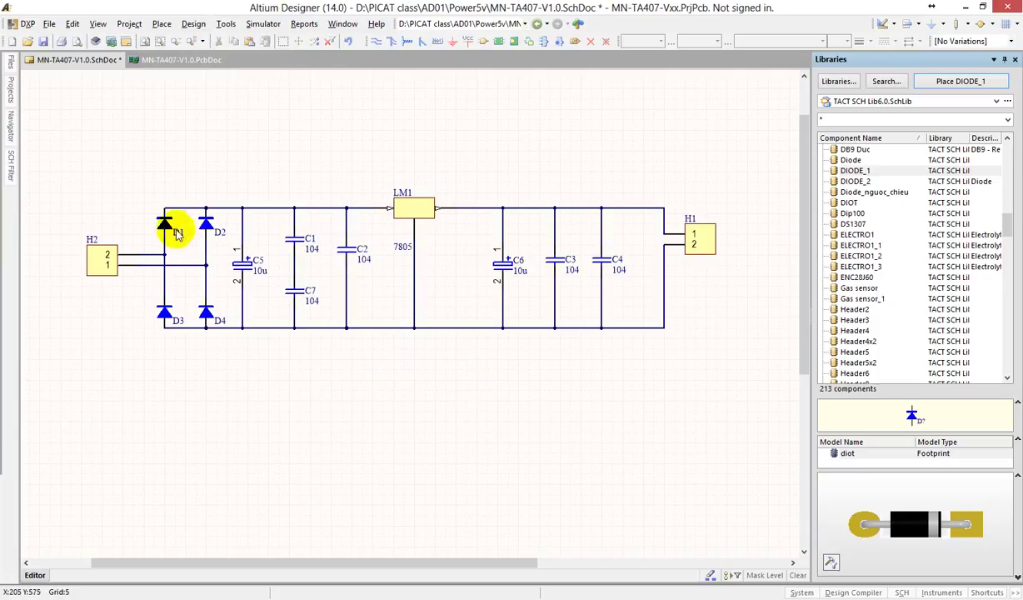
{"action": "scroll", "coordinate": [148, 223], "scroll_direction": "up", "scroll_amount": 2, "text": "ctrl"}
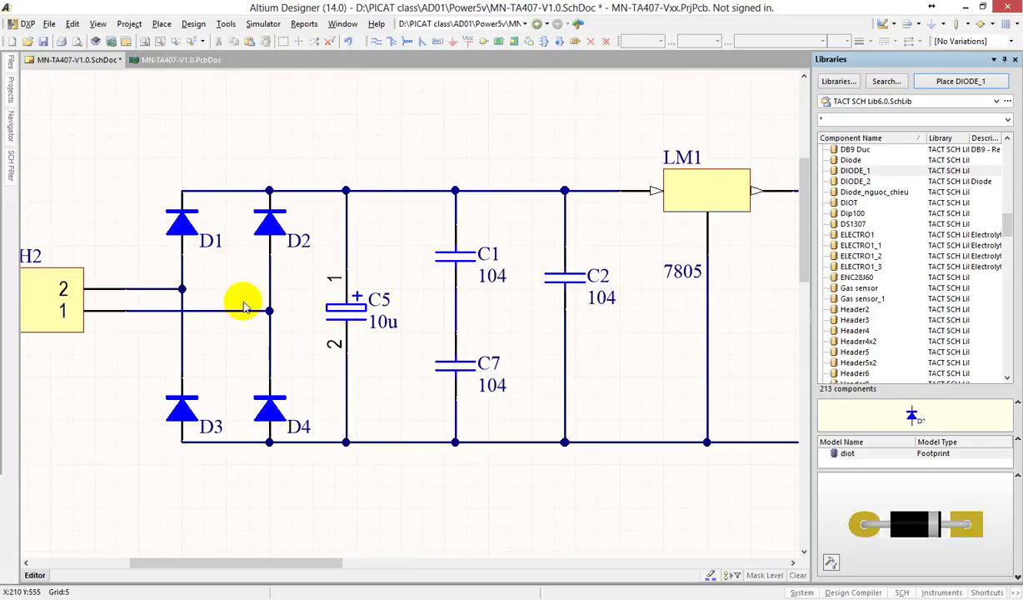
{"action": "scroll", "coordinate": [245, 250], "scroll_direction": "down", "scroll_amount": 2, "text": "ctrl"}
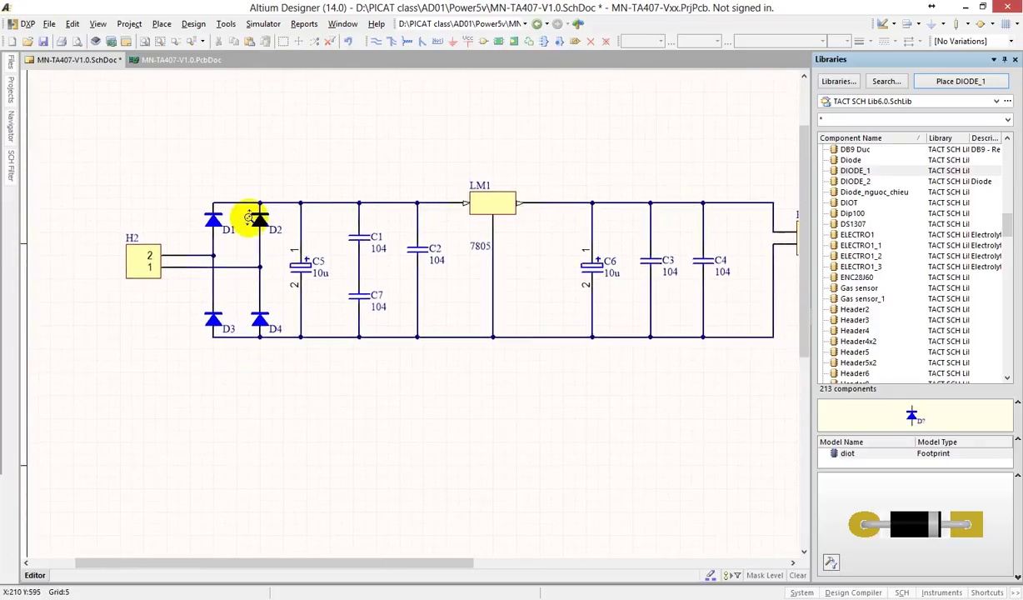
{"action": "right_click_drag", "start_coordinate": [459, 286], "coordinate": [347, 335]}
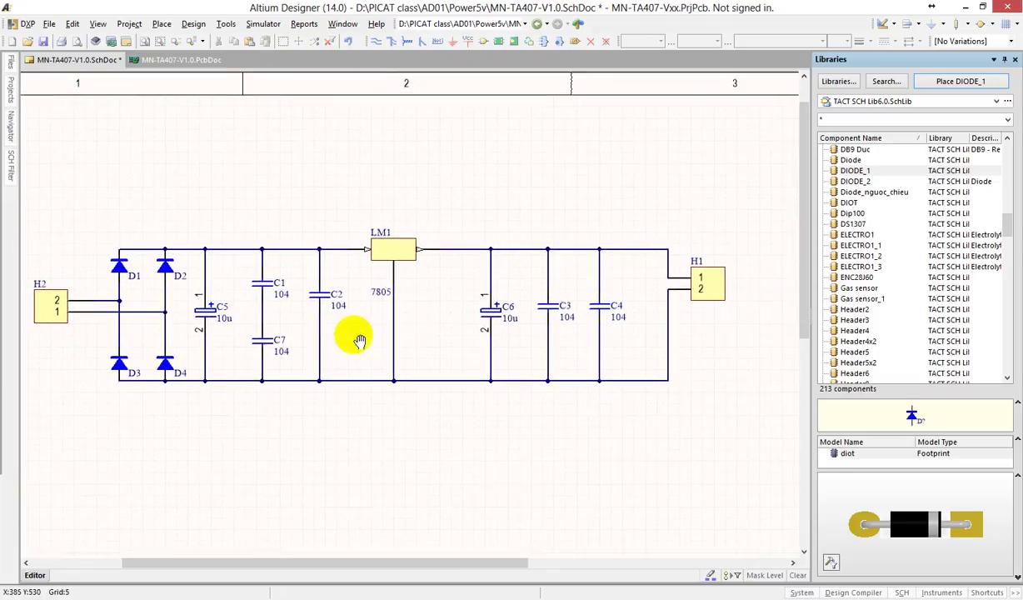
{"action": "scroll", "coordinate": [350, 292], "scroll_direction": "down", "scroll_amount": 1, "text": "ctrl"}
{"action": "right_click_drag", "start_coordinate": [267, 391], "coordinate": [309, 334]}
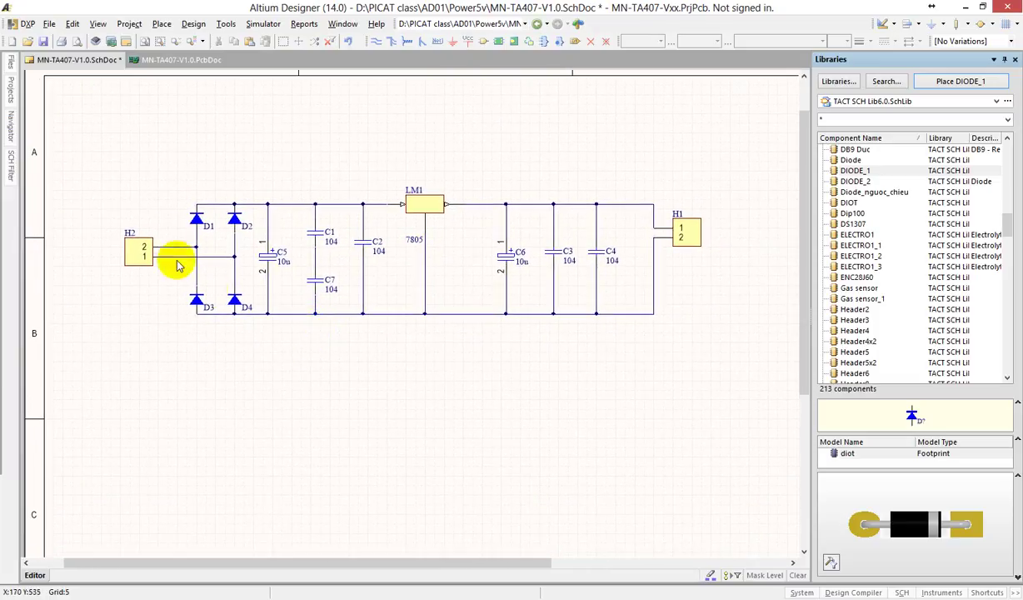
Switch to the Word outline and review the tutorial steps, highlighting the item "Chọn tham số cho mạch PCB".
{"action": "key", "text": "alt+Tab"}
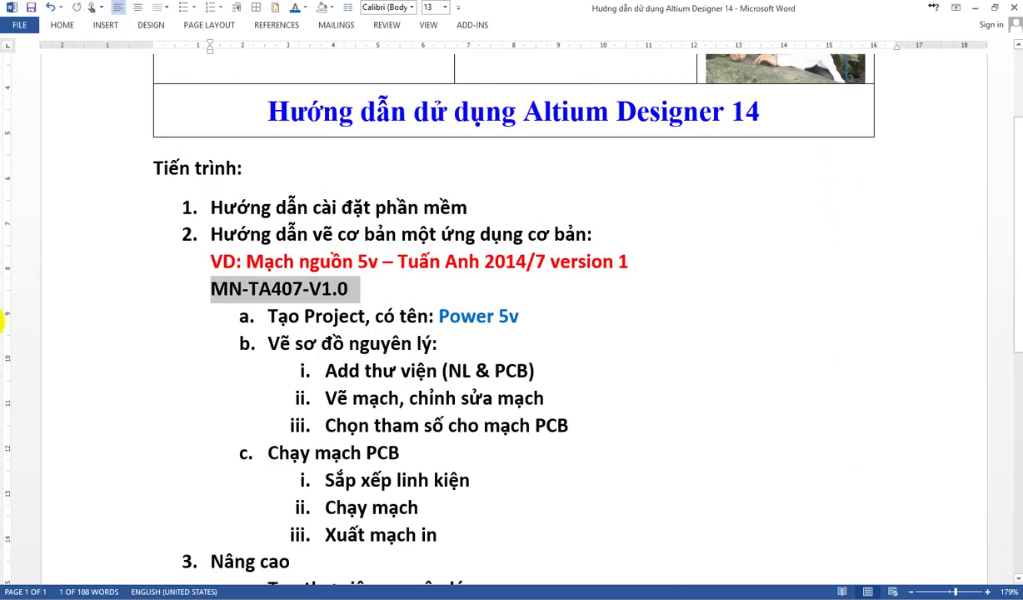
{"action": "right_click", "coordinate": [4, 334]}
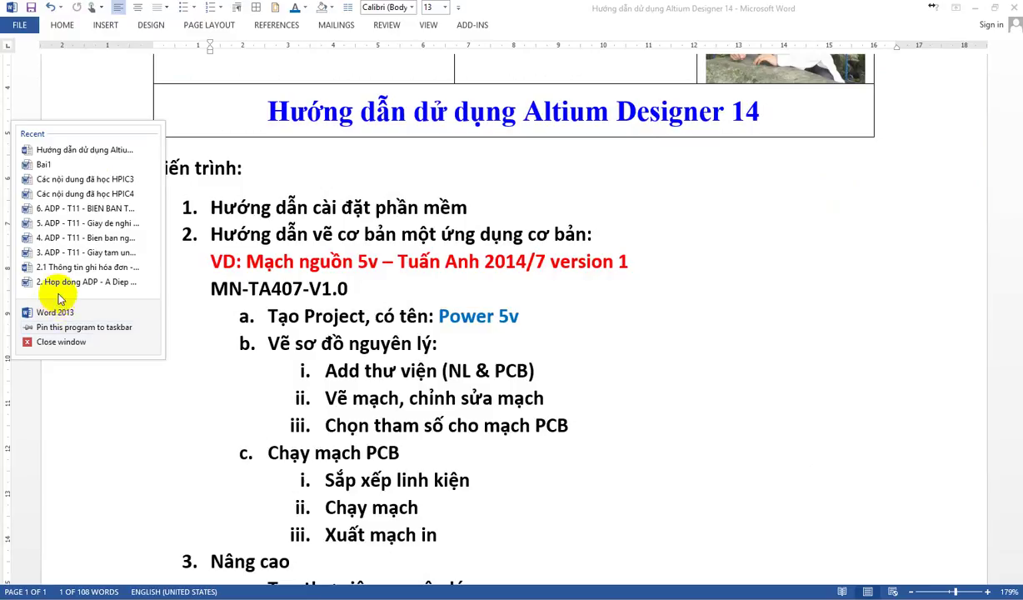
{"action": "key", "text": "Escape"}
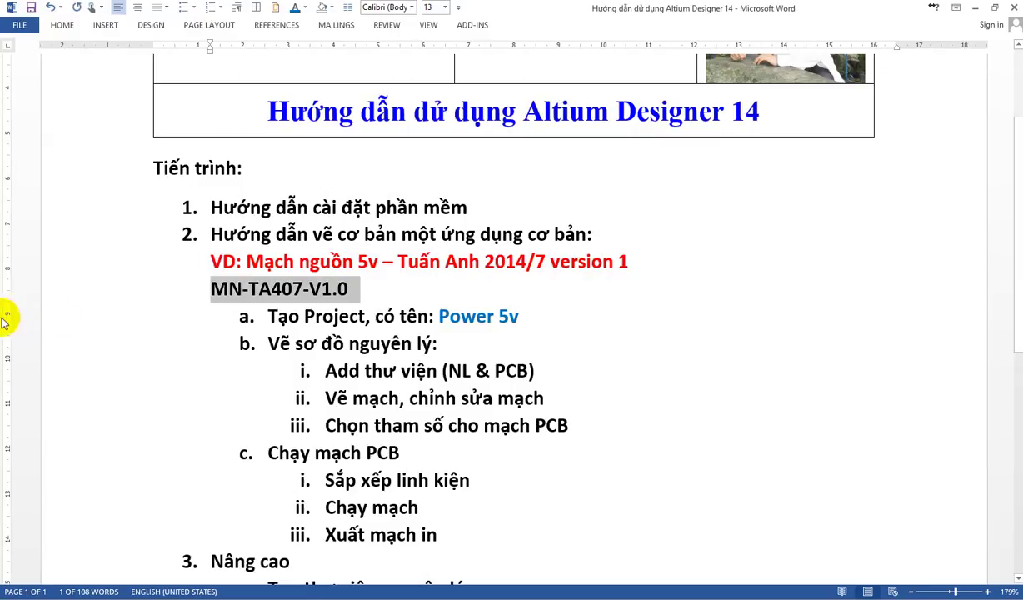
{"action": "left_click", "coordinate": [415, 234]}
{"action": "scroll", "coordinate": [275, 217], "scroll_direction": "down", "scroll_amount": 3}
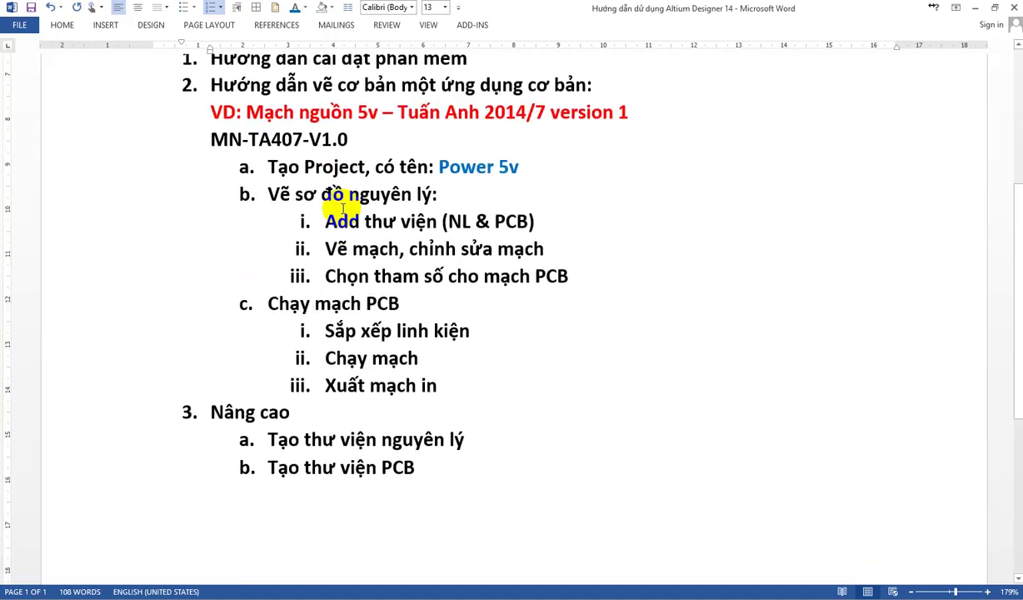
{"action": "scroll", "coordinate": [334, 213], "scroll_direction": "up", "scroll_amount": 2}
{"action": "left_click_drag", "start_coordinate": [211, 133], "coordinate": [468, 137]}
{"action": "left_click_drag", "start_coordinate": [275, 160], "coordinate": [566, 331]}
{"action": "left_click", "coordinate": [567, 331]}
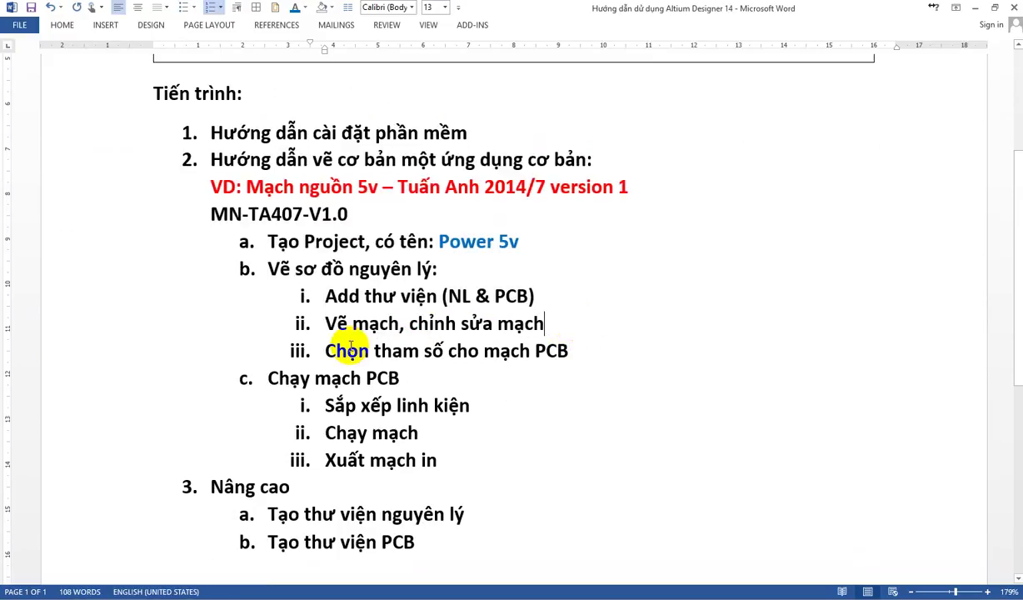
{"action": "left_click_drag", "start_coordinate": [325, 353], "coordinate": [580, 350]}
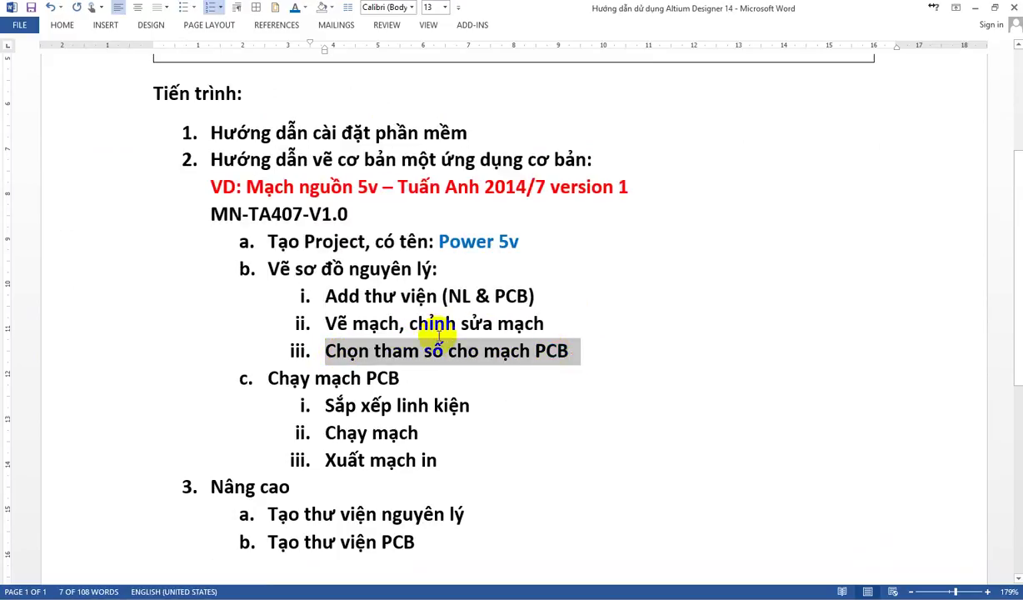
{"action": "scroll", "coordinate": [379, 325], "scroll_direction": "up", "scroll_amount": 5}
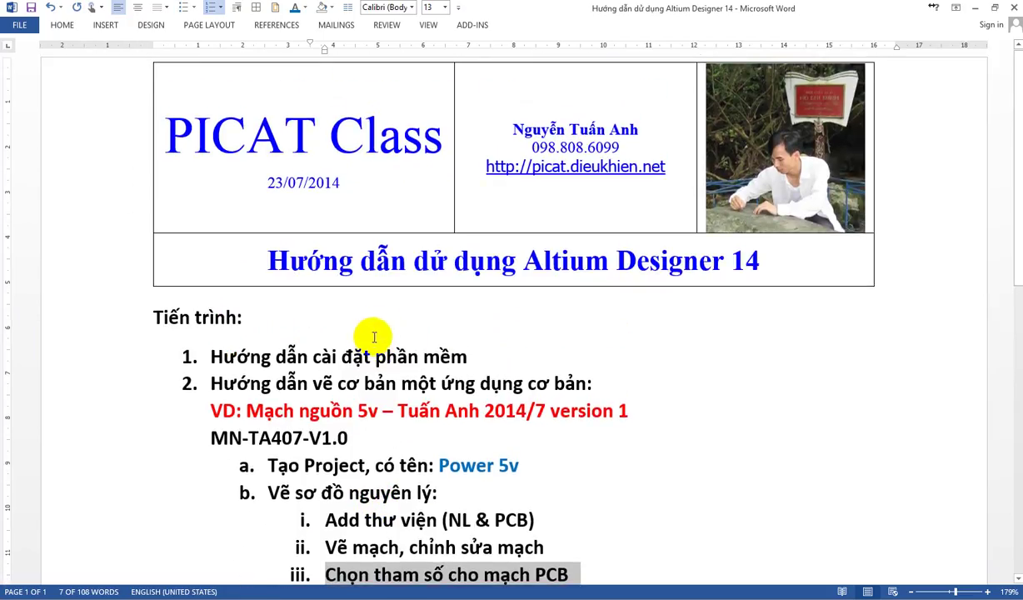
{"action": "scroll", "coordinate": [449, 336], "scroll_direction": "down", "scroll_amount": 1}
{"action": "scroll", "coordinate": [485, 365], "scroll_direction": "down", "scroll_amount": 2}
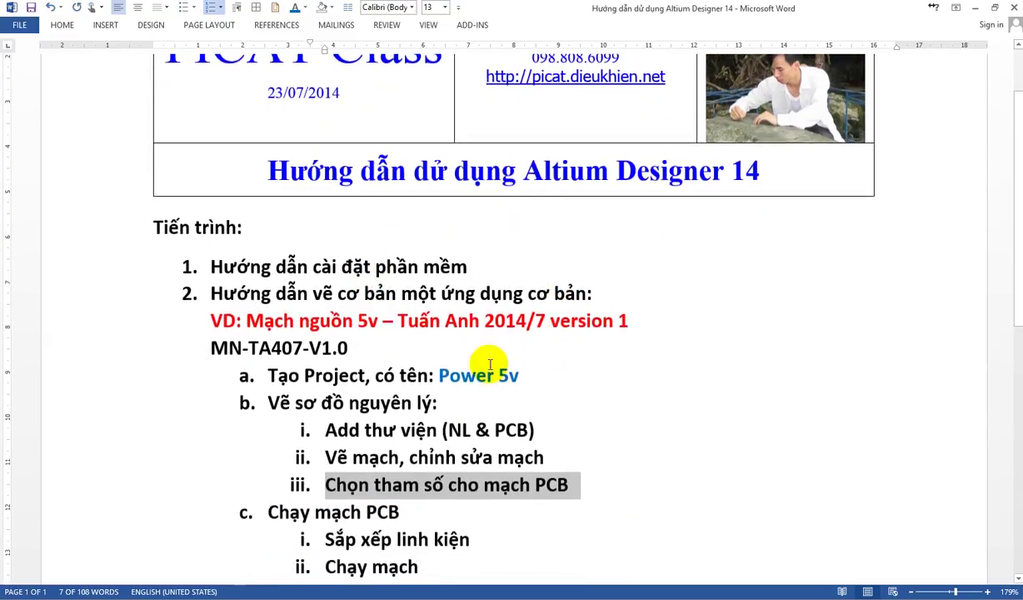
Switch back to Altium Designer and review the component properties of input connector H2.
{"action": "key", "text": "alt+Tab"}
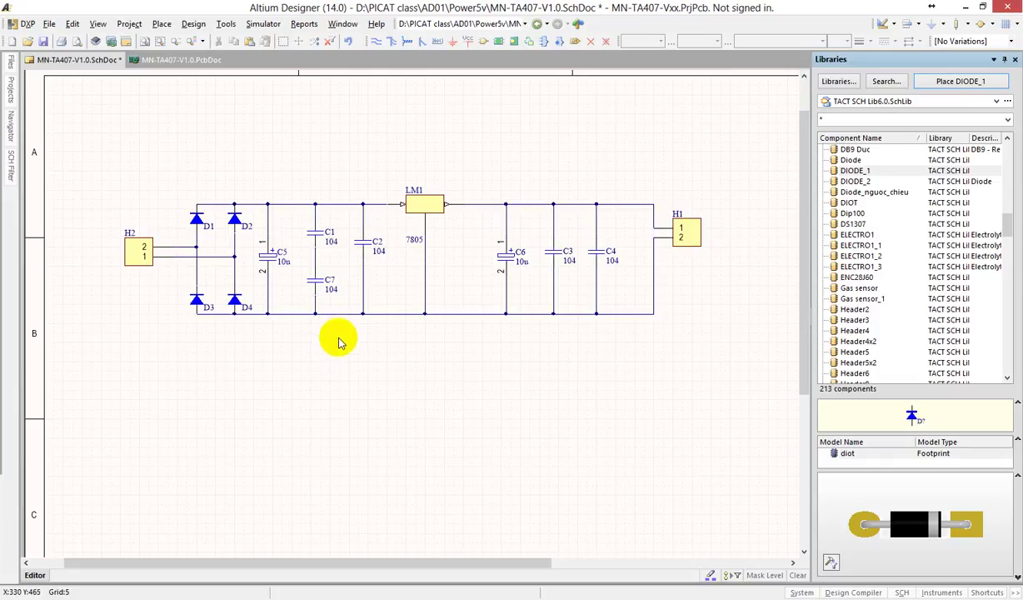
{"action": "scroll", "coordinate": [357, 323], "scroll_direction": "up", "scroll_amount": 2, "text": "ctrl"}
{"action": "scroll", "coordinate": [346, 373], "scroll_direction": "up", "scroll_amount": 1}
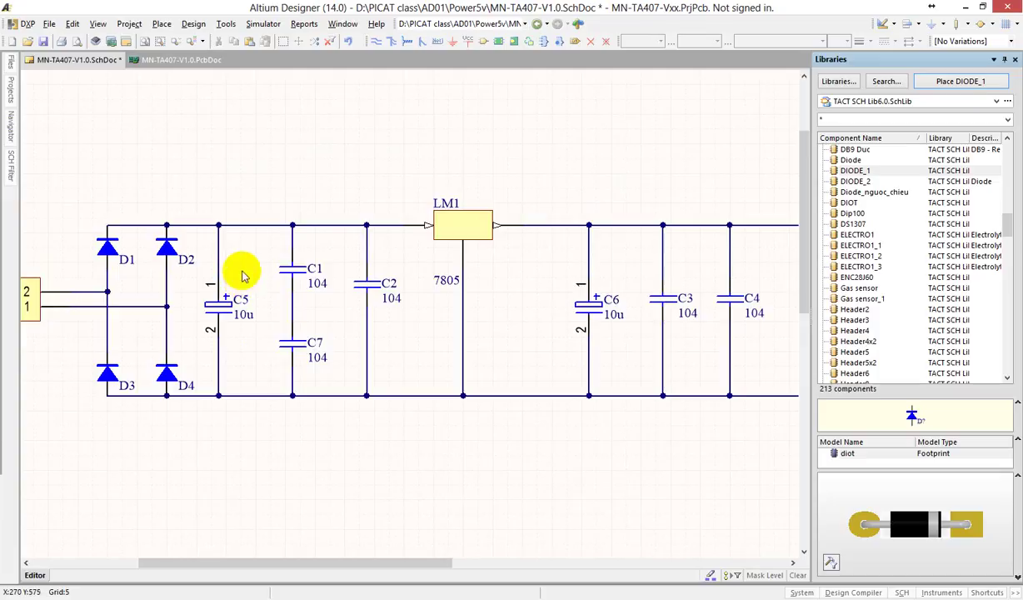
{"action": "scroll", "coordinate": [242, 274], "scroll_direction": "down", "scroll_amount": 3, "text": "ctrl"}
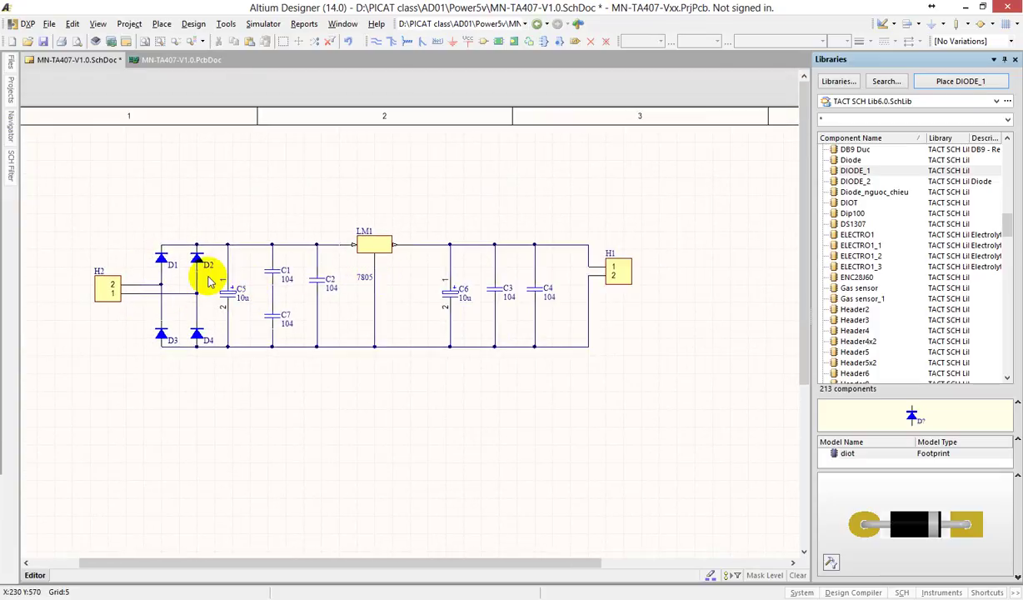
{"action": "double_click", "coordinate": [106, 291]}
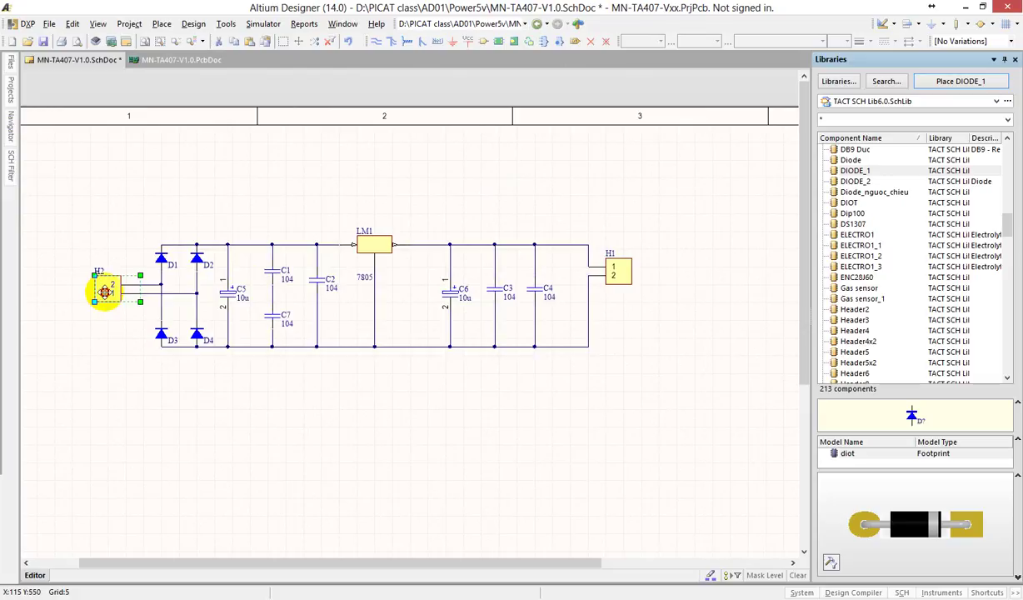
{"action": "left_click_drag", "start_coordinate": [339, 83], "coordinate": [247, 90]}
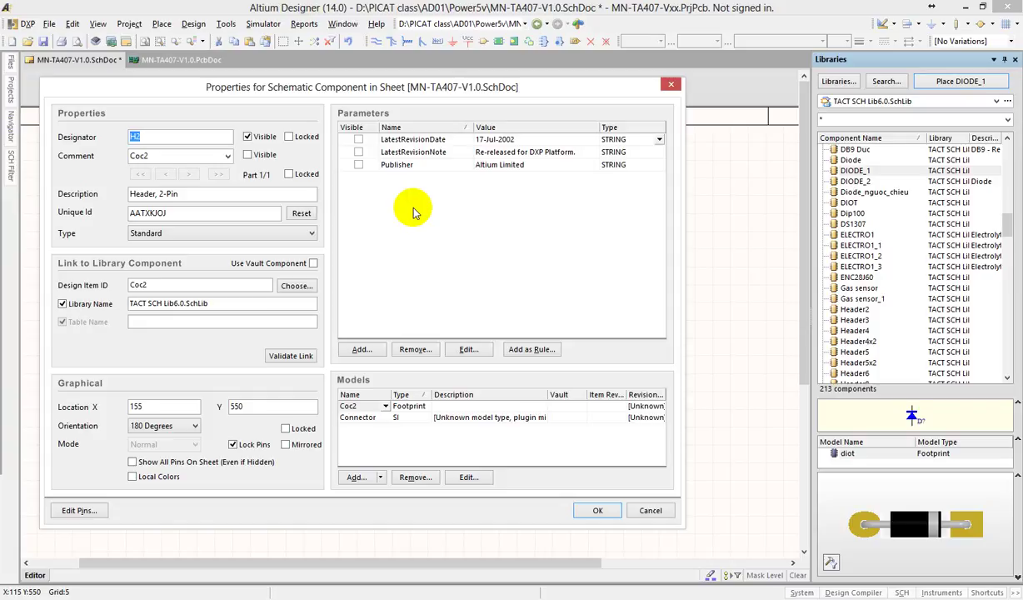
{"action": "left_click", "coordinate": [289, 103]}
{"action": "left_click_drag", "start_coordinate": [290, 104], "coordinate": [422, 199]}
{"action": "key", "text": "Return"}
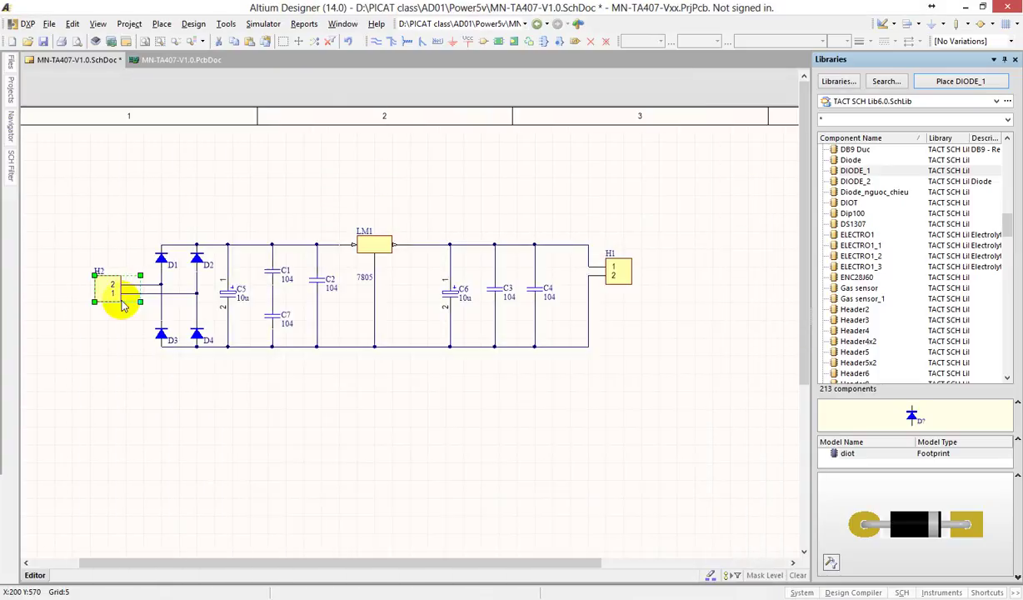
Reopen the properties of connector H2 and check its Designator and Comment fields, leaving them as they are.
{"action": "left_click", "coordinate": [72, 356]}
{"action": "scroll", "coordinate": [55, 274], "scroll_direction": "up", "scroll_amount": 3, "text": "ctrl"}
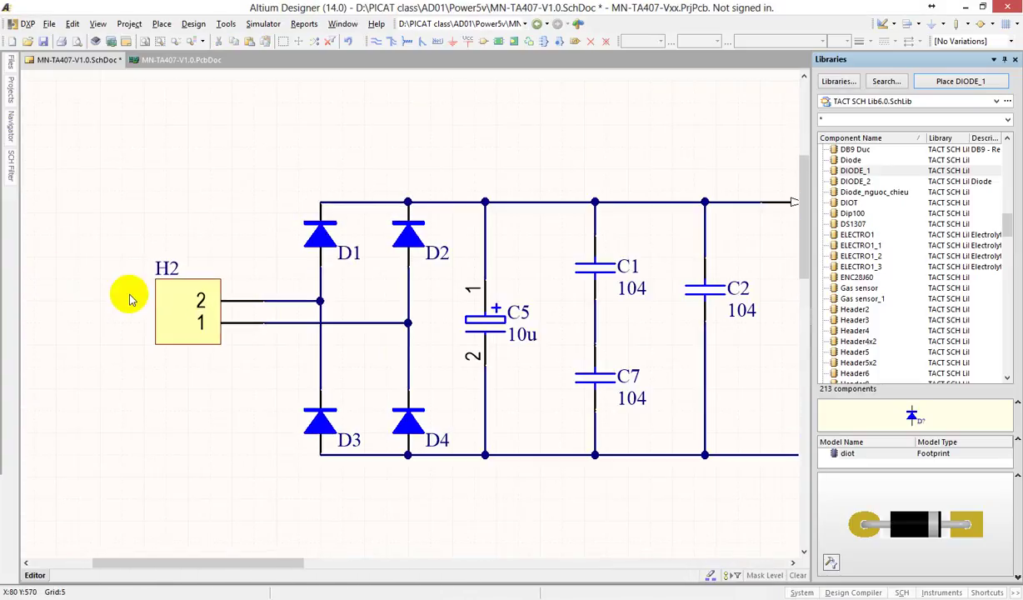
{"action": "left_click", "coordinate": [176, 312]}
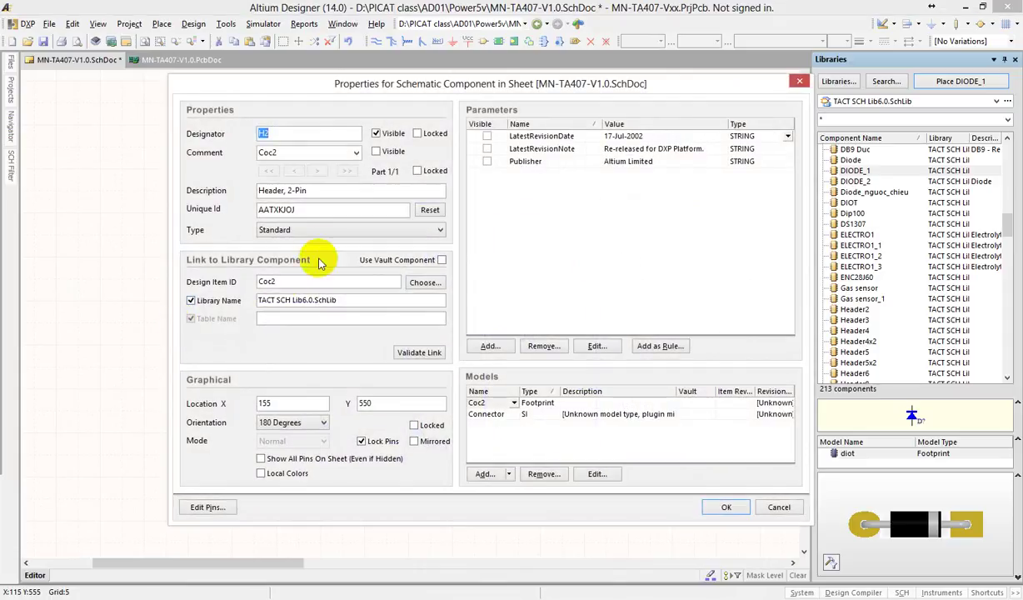
{"action": "double_click", "coordinate": [258, 152]}
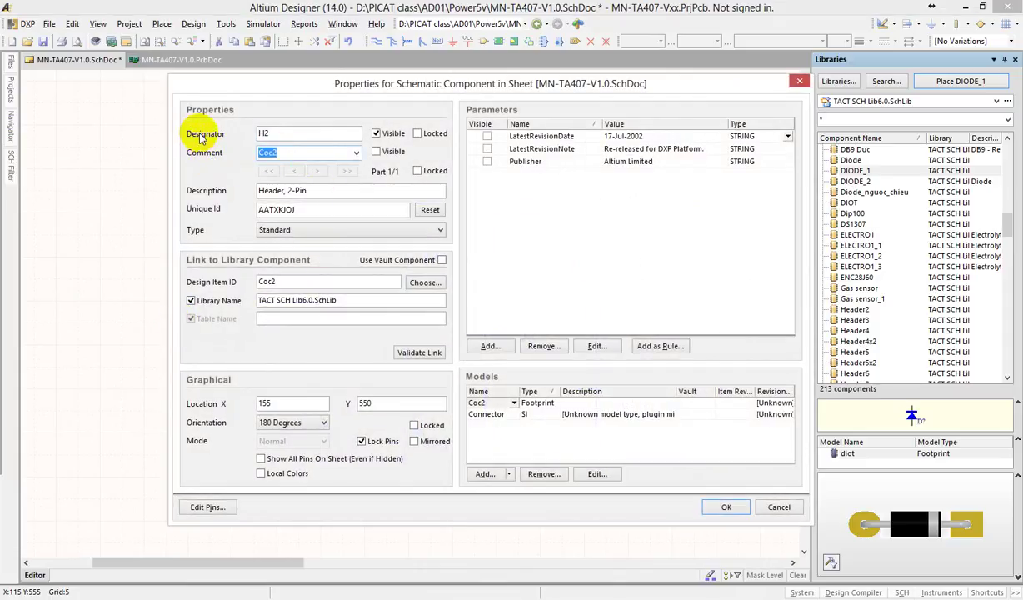
{"action": "left_click", "coordinate": [289, 151]}
{"action": "double_click", "coordinate": [241, 153]}
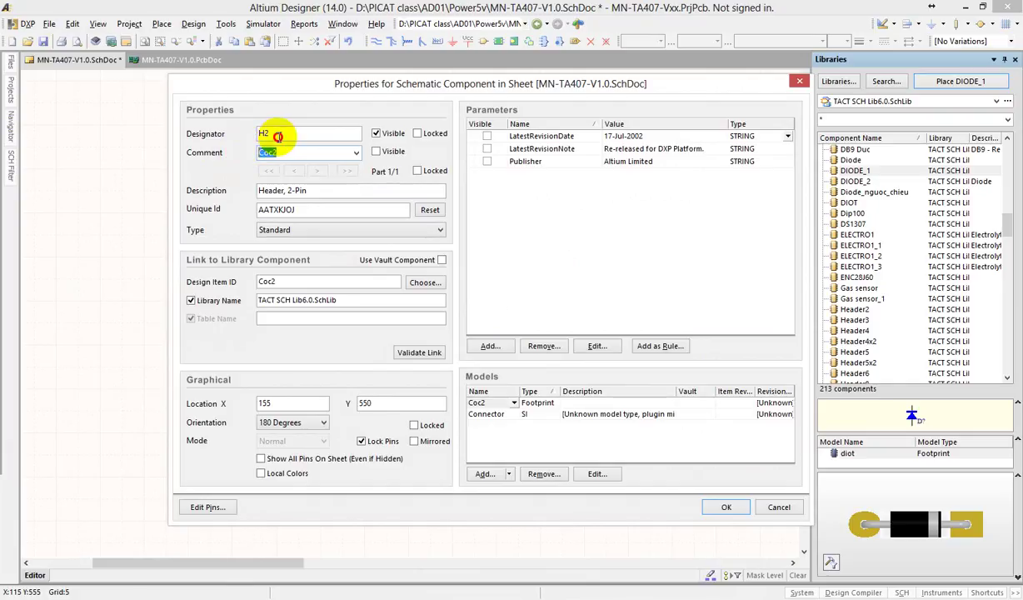
{"action": "double_click", "coordinate": [262, 133]}
{"action": "left_click_drag", "start_coordinate": [304, 83], "coordinate": [258, 271]}
{"action": "key", "text": "Return"}
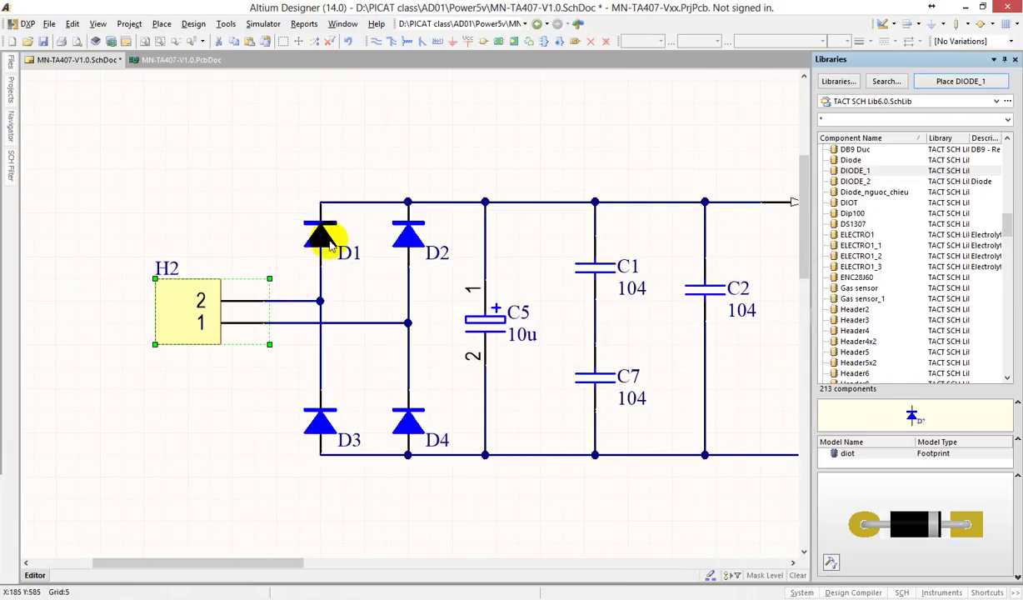
{"action": "left_click", "coordinate": [269, 224]}
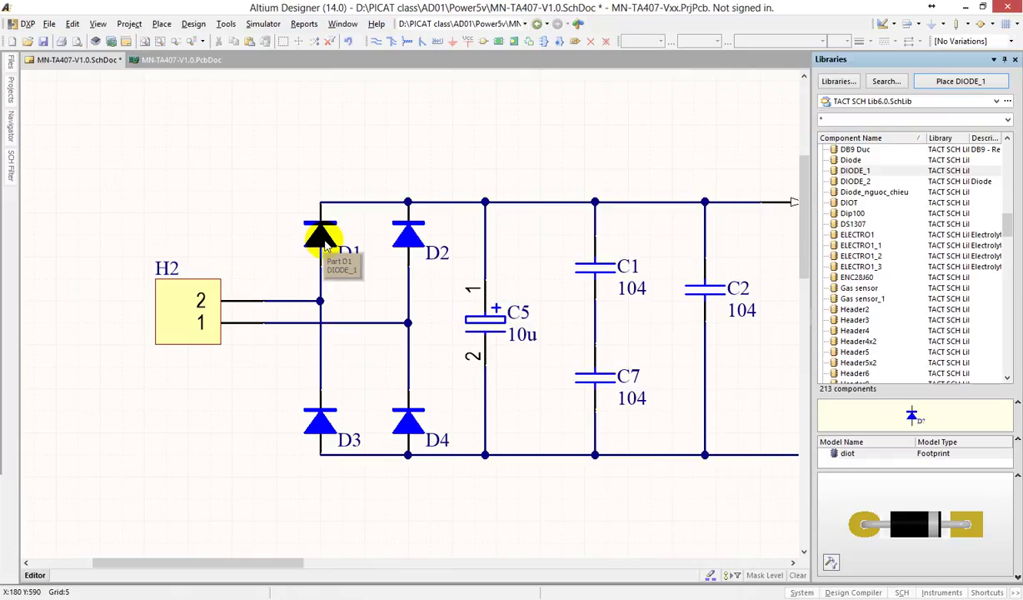
Set diode D1's comment to 1N4007 in its component properties and make the comment visible on the schematic.
{"action": "double_click", "coordinate": [325, 240]}
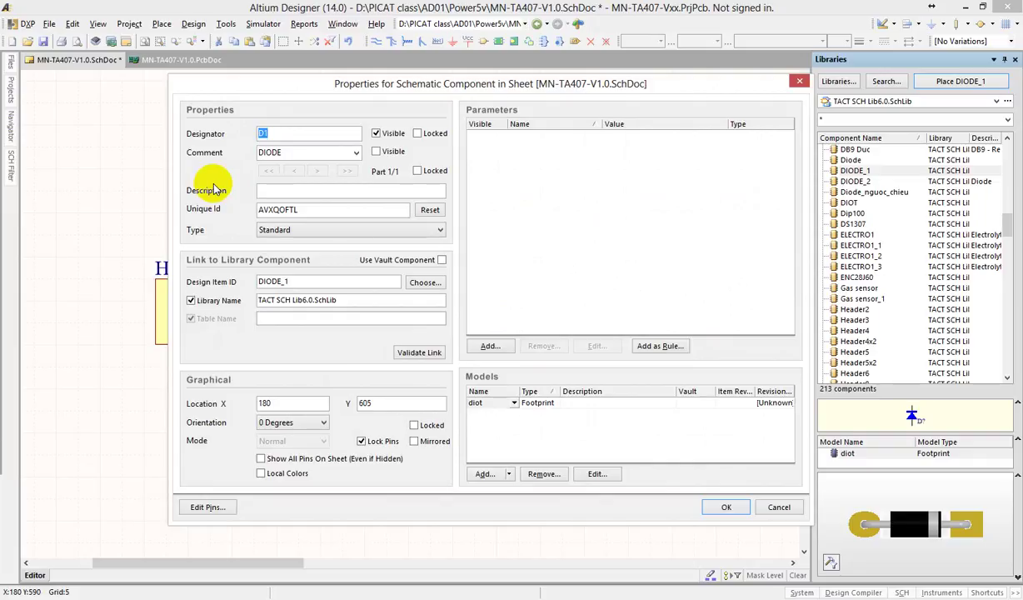
{"action": "left_click", "coordinate": [287, 151]}
{"action": "left_click_drag", "start_coordinate": [287, 152], "coordinate": [221, 153]}
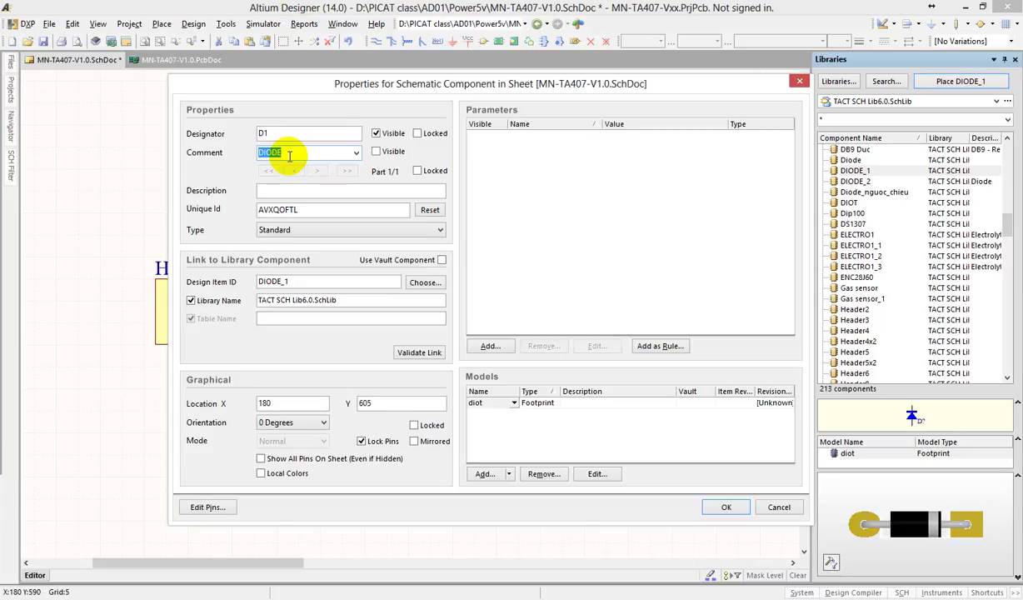
{"action": "type", "text": "1N4007"}
{"action": "left_click", "coordinate": [387, 152]}
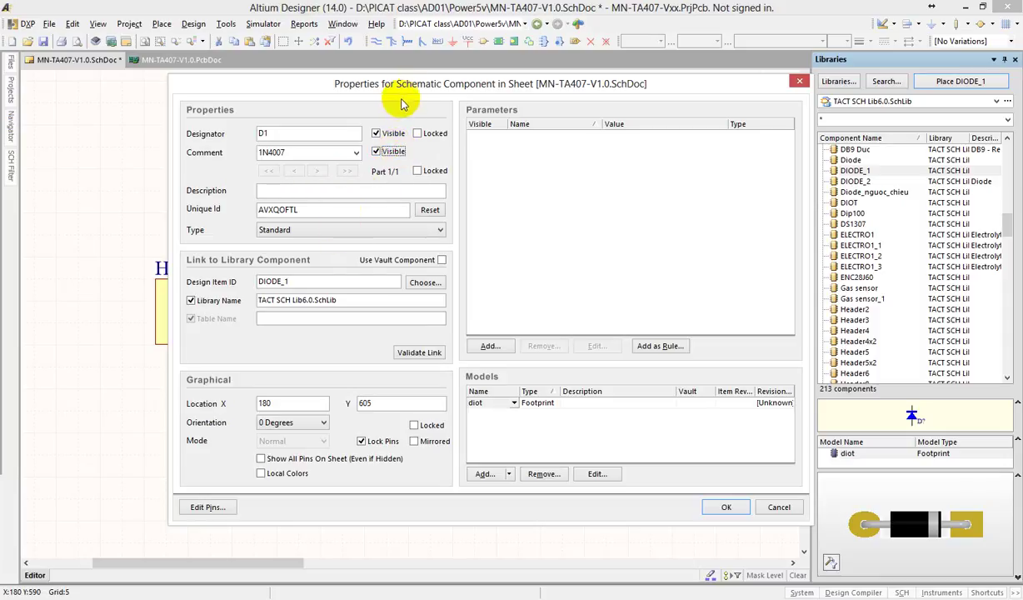
{"action": "left_click_drag", "start_coordinate": [397, 89], "coordinate": [339, 100]}
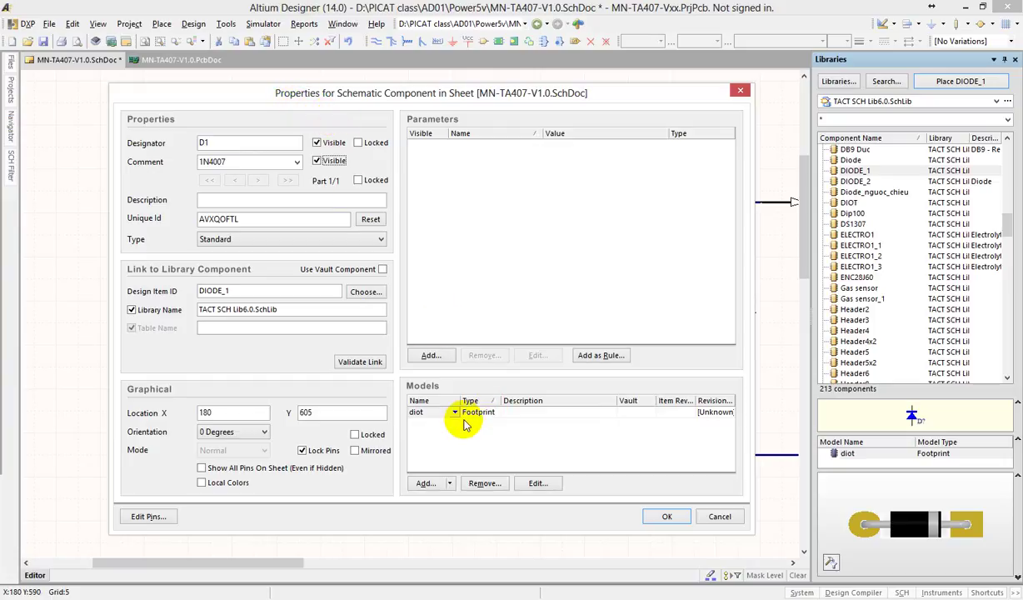
{"action": "left_click", "coordinate": [662, 515]}
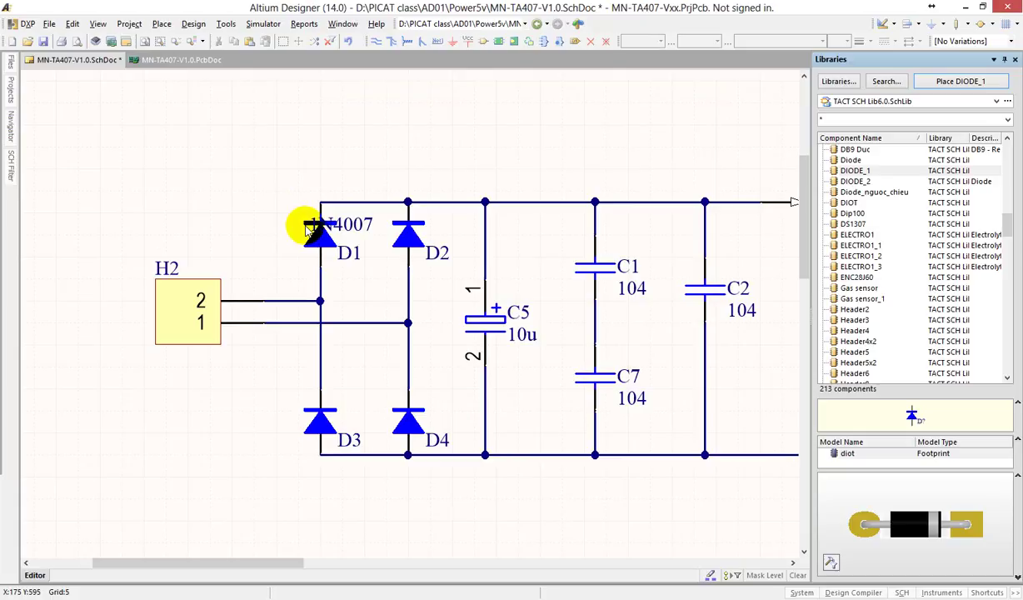
Move the 1N4007 comment label off the diode symbol to just below the D1 designator.
{"action": "scroll", "coordinate": [297, 221], "scroll_direction": "up", "scroll_amount": 2, "text": "ctrl"}
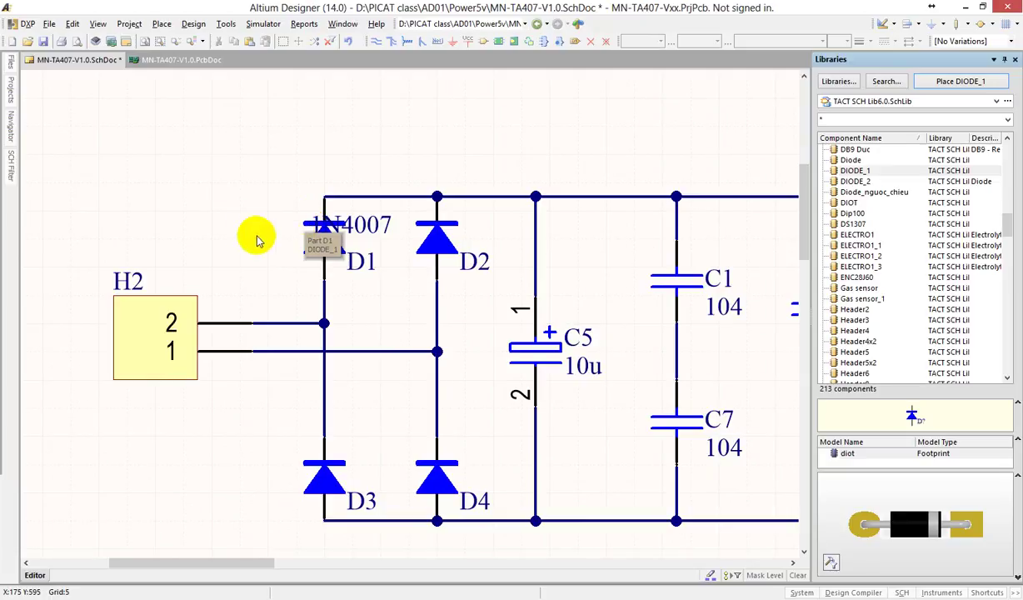
{"action": "scroll", "coordinate": [239, 223], "scroll_direction": "down", "scroll_amount": 3, "text": "ctrl"}
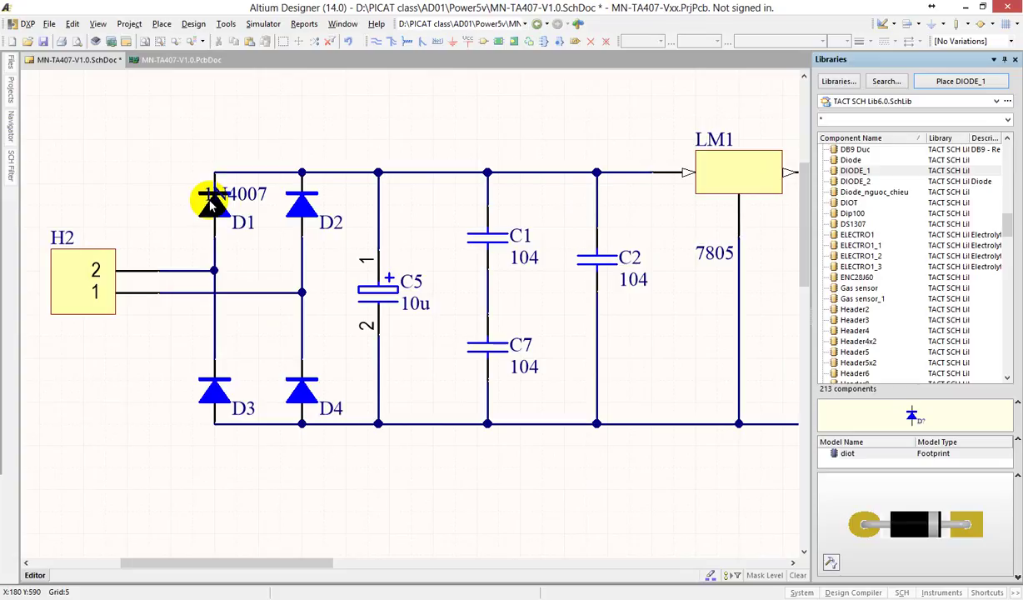
{"action": "left_click_drag", "start_coordinate": [237, 192], "coordinate": [264, 243]}
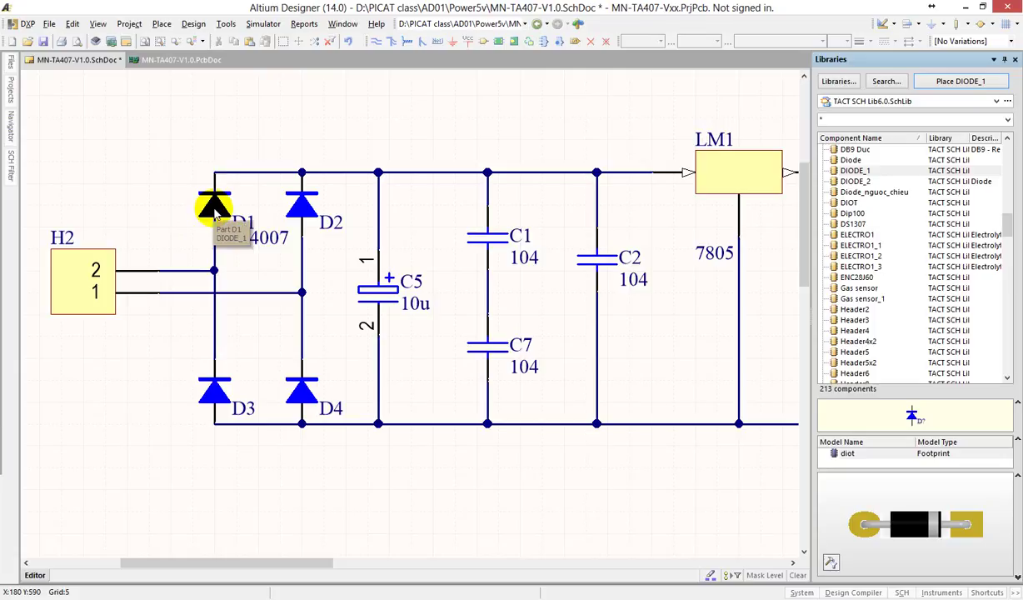
{"action": "left_click_drag", "start_coordinate": [176, 117], "coordinate": [339, 481]}
{"action": "left_click", "coordinate": [338, 488]}
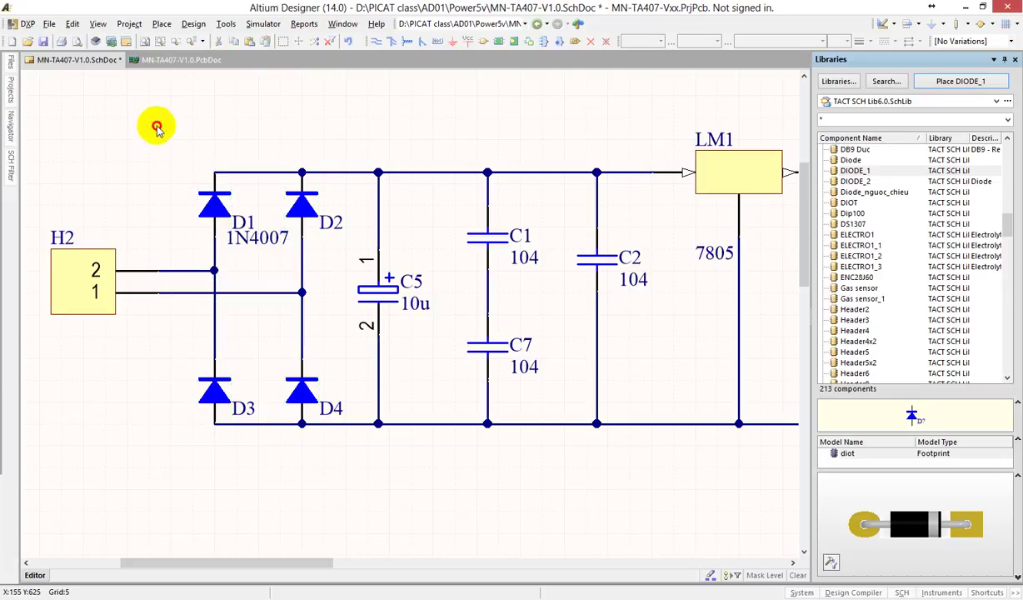
{"action": "left_click_drag", "start_coordinate": [157, 127], "coordinate": [361, 495]}
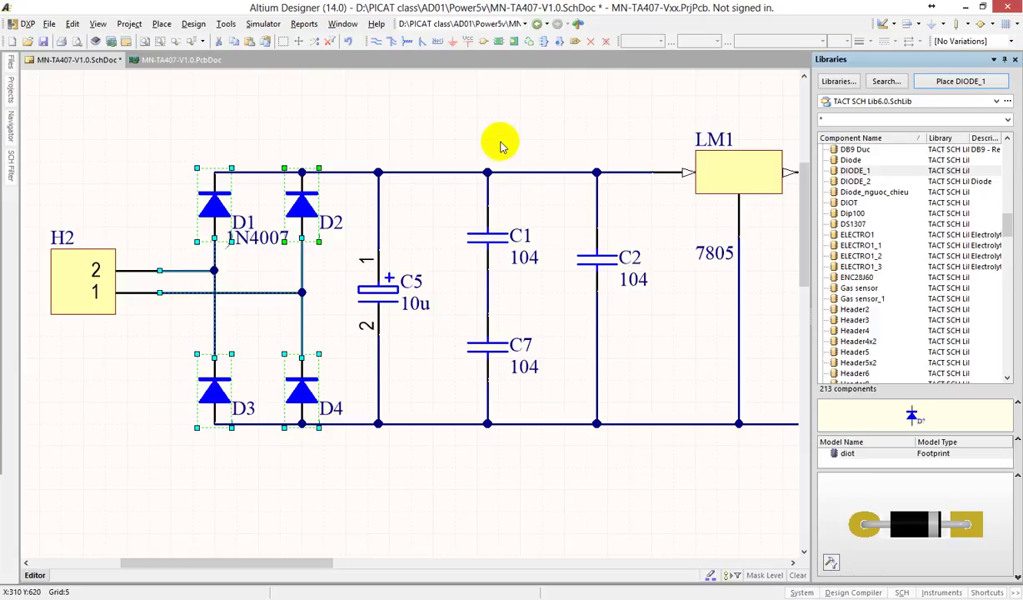
{"action": "mouse_move", "coordinate": [255, 237]}
{"action": "left_mouse_down"}
{"action": "mouse_move", "coordinate": [254, 250]}
{"action": "mouse_move", "coordinate": [254, 236]}
{"action": "left_mouse_up"}
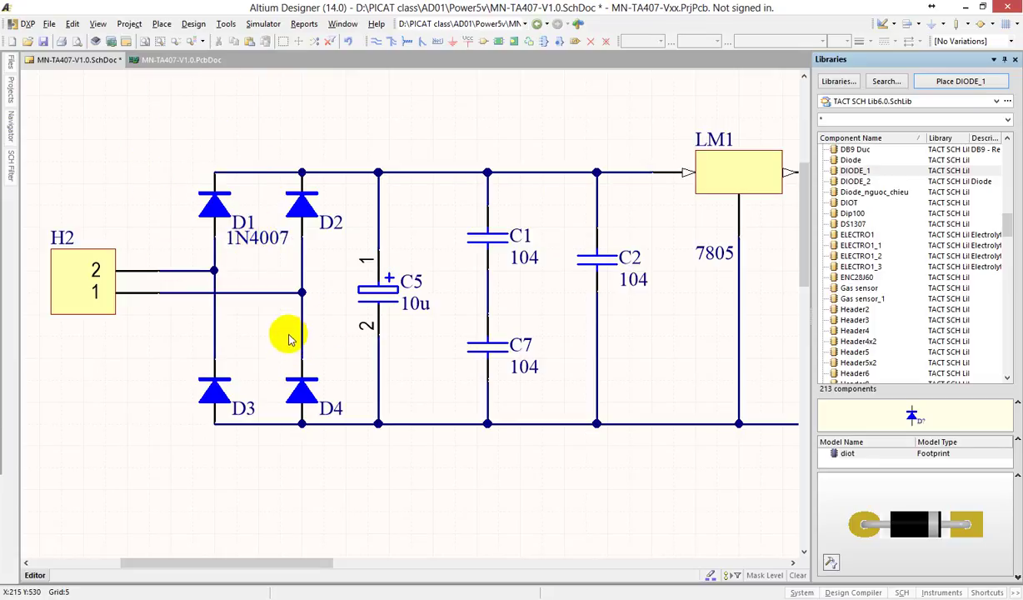
Select diodes D1 to D4, dock the SCH Inspector in the Libraries panel area, and widen its value column.
{"action": "left_click_drag", "start_coordinate": [155, 125], "coordinate": [349, 475]}
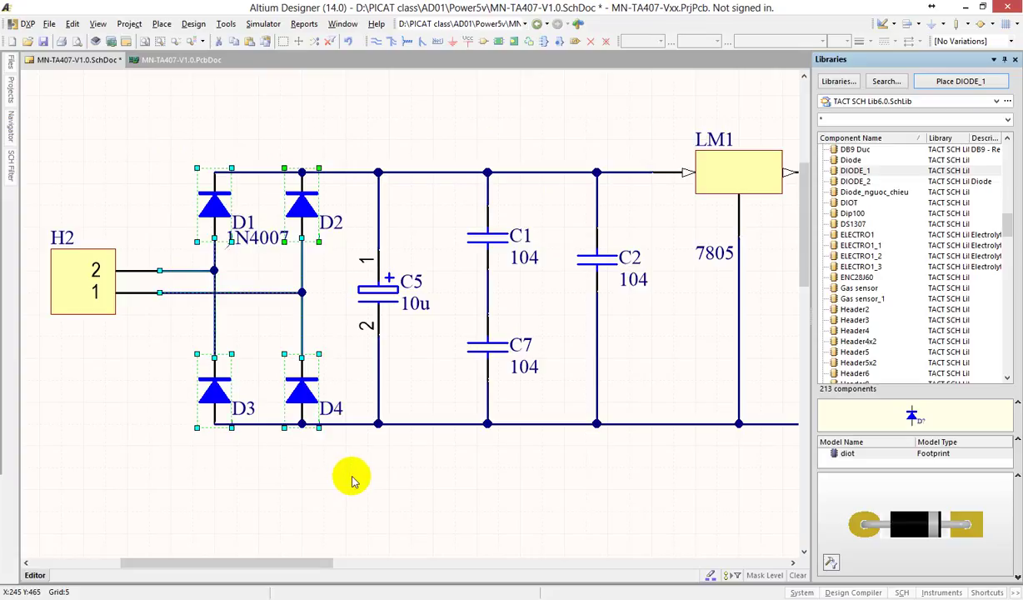
{"action": "left_click", "coordinate": [904, 593]}
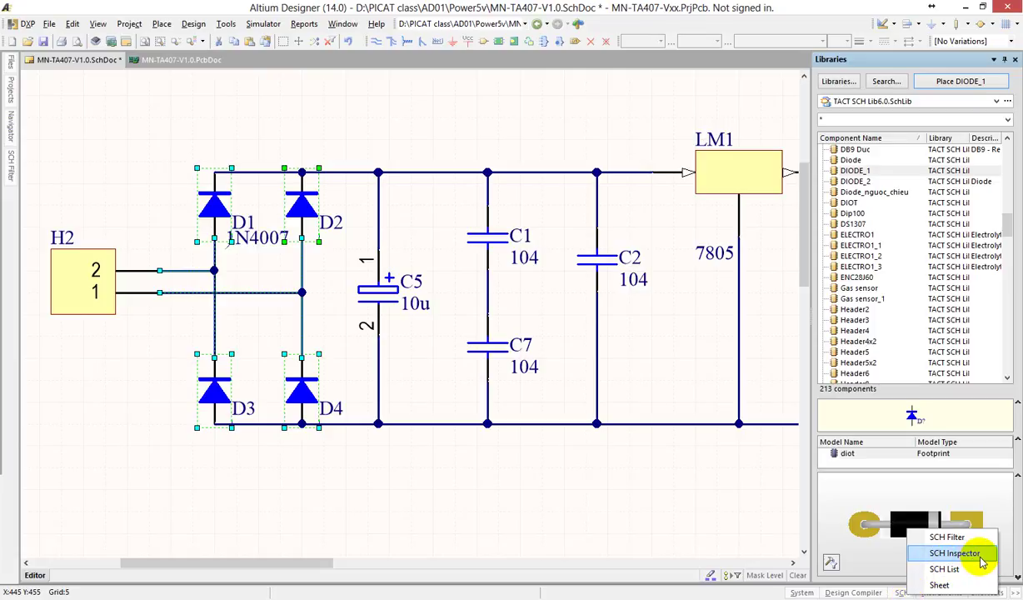
{"action": "left_click", "coordinate": [954, 553]}
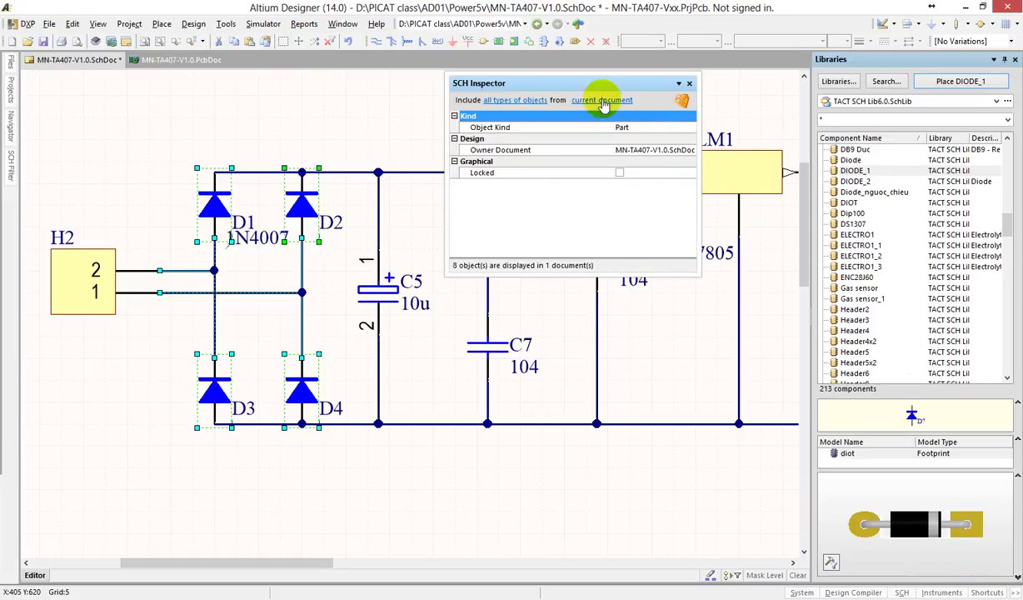
{"action": "left_click_drag", "start_coordinate": [557, 83], "coordinate": [538, 310]}
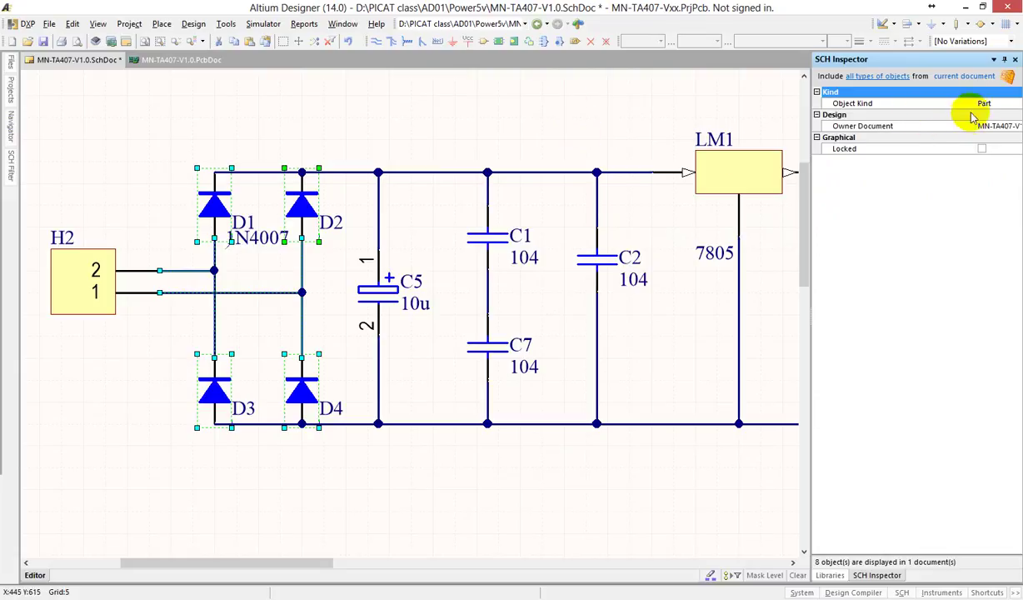
{"action": "left_click_drag", "start_coordinate": [977, 103], "coordinate": [929, 100]}
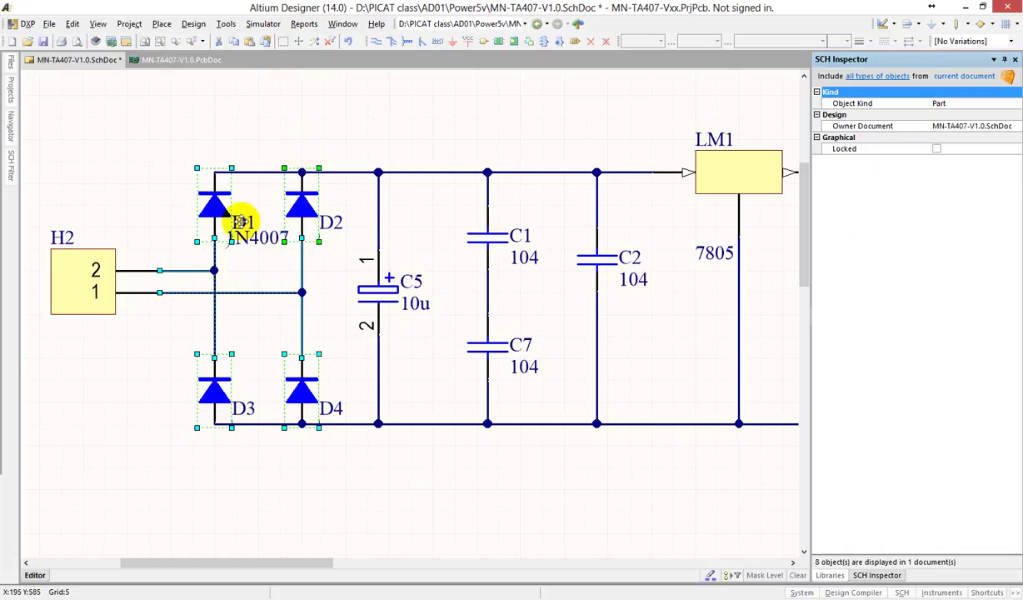
Inspect the properties of diode D2 alone.
{"action": "left_click", "coordinate": [211, 129]}
{"action": "left_click", "coordinate": [305, 219]}
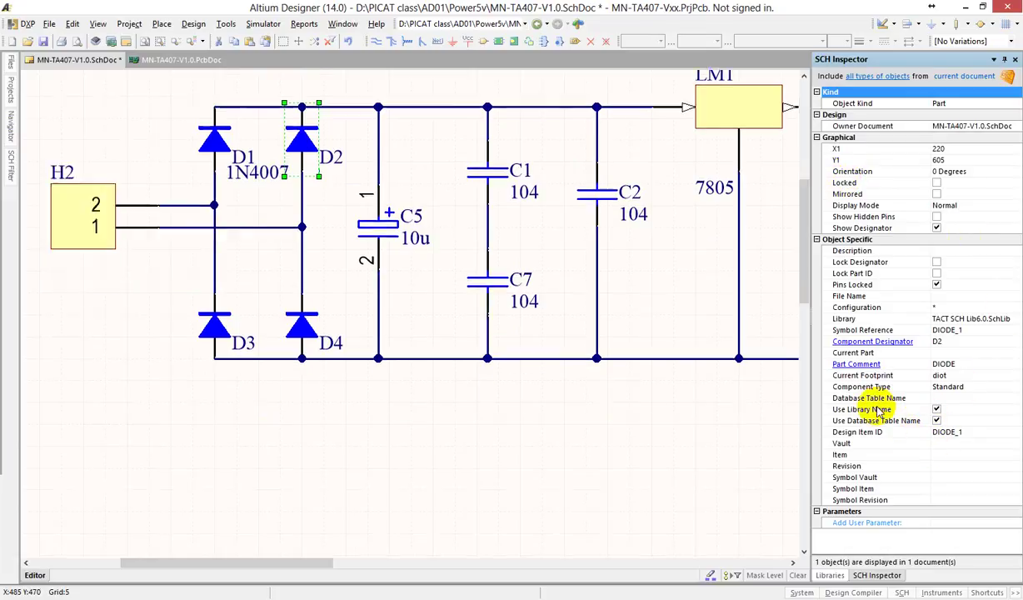
{"action": "left_click", "coordinate": [807, 315]}
{"action": "left_click_drag", "start_coordinate": [807, 315], "coordinate": [804, 251]}
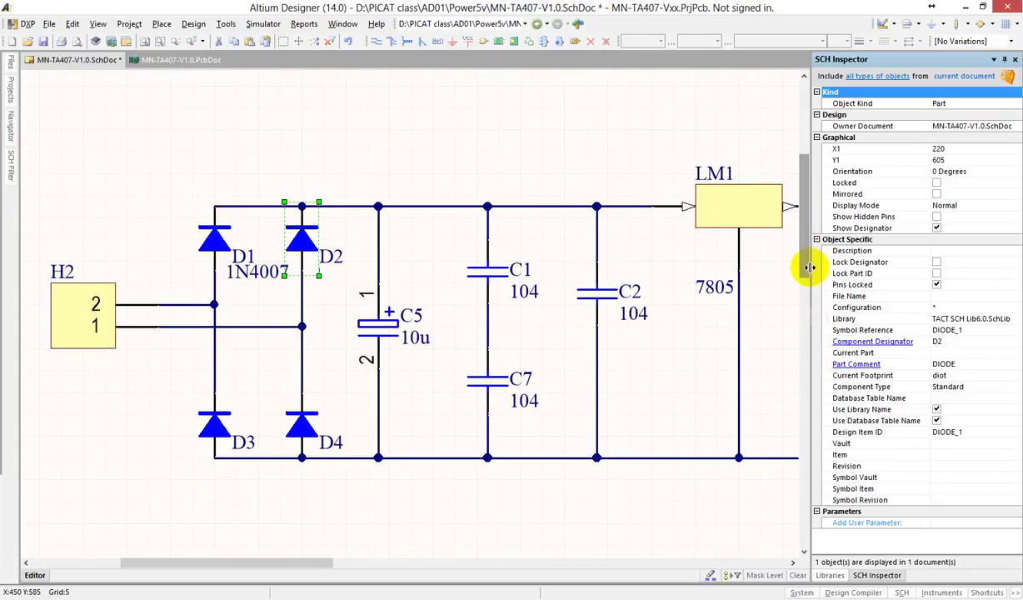
Inspect capacitors C1 and C7 together, then examine the properties of C1 alone.
{"action": "left_click_drag", "start_coordinate": [427, 234], "coordinate": [568, 450]}
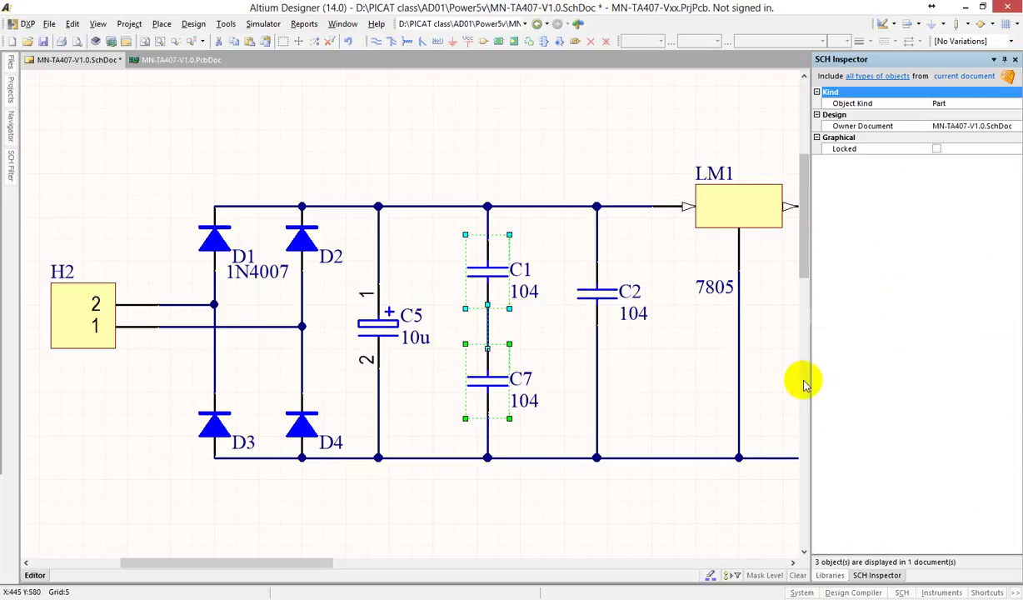
{"action": "left_click", "coordinate": [457, 171]}
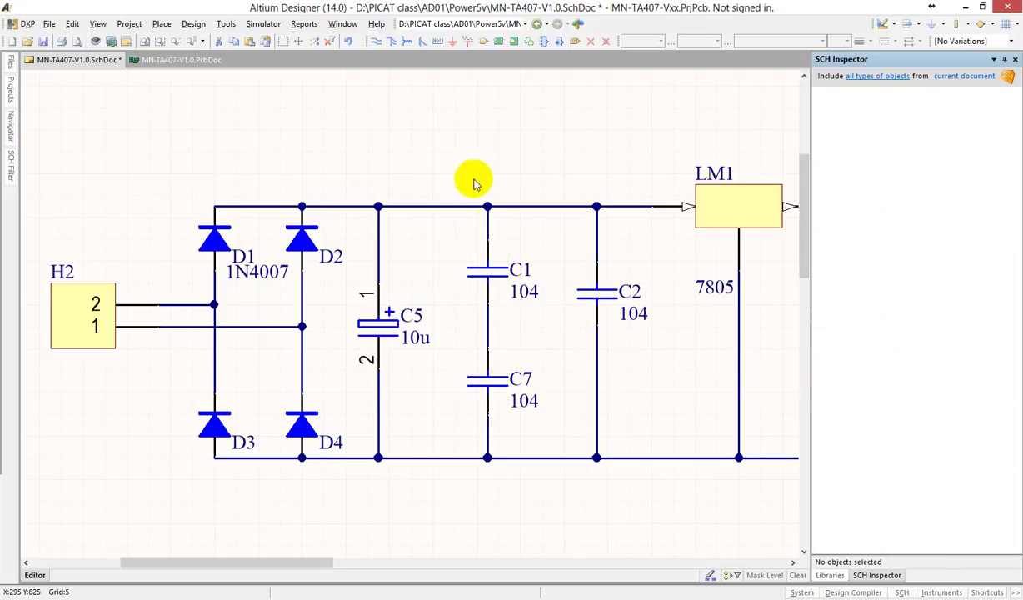
{"action": "left_click", "coordinate": [489, 277]}
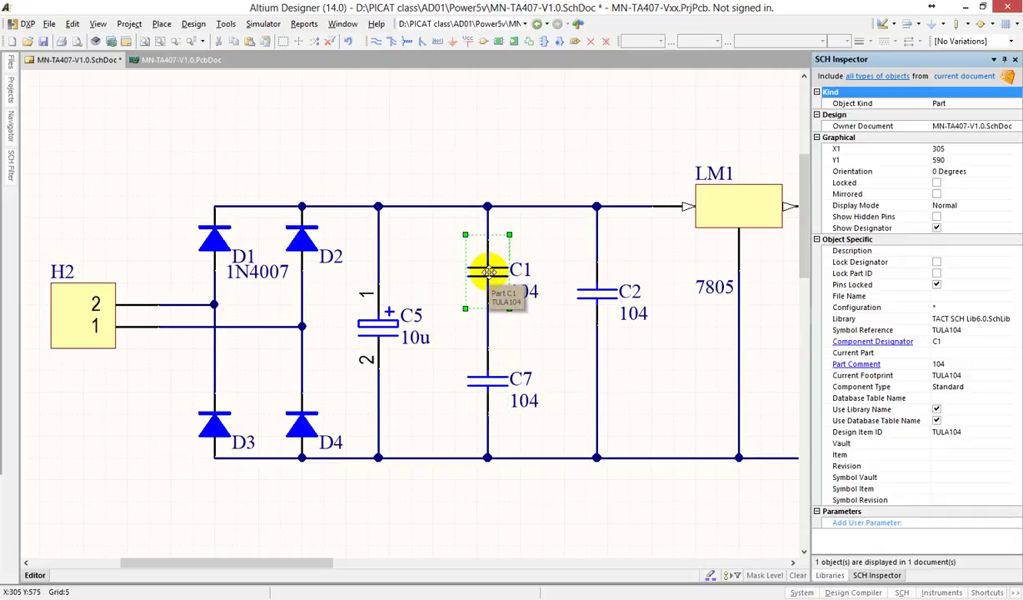
{"action": "right_click", "coordinate": [490, 275]}
{"action": "left_click", "coordinate": [426, 169]}
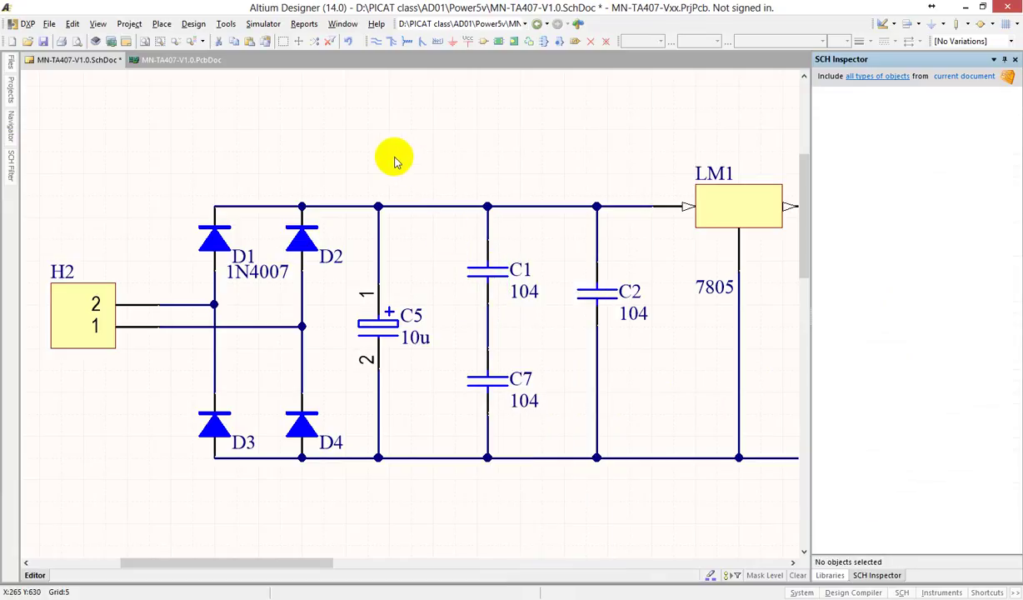
Run Find Similar Objects from capacitor C1, matching Part Comment 104 as Same in the current document.
{"action": "right_click_drag", "start_coordinate": [408, 217], "coordinate": [312, 220]}
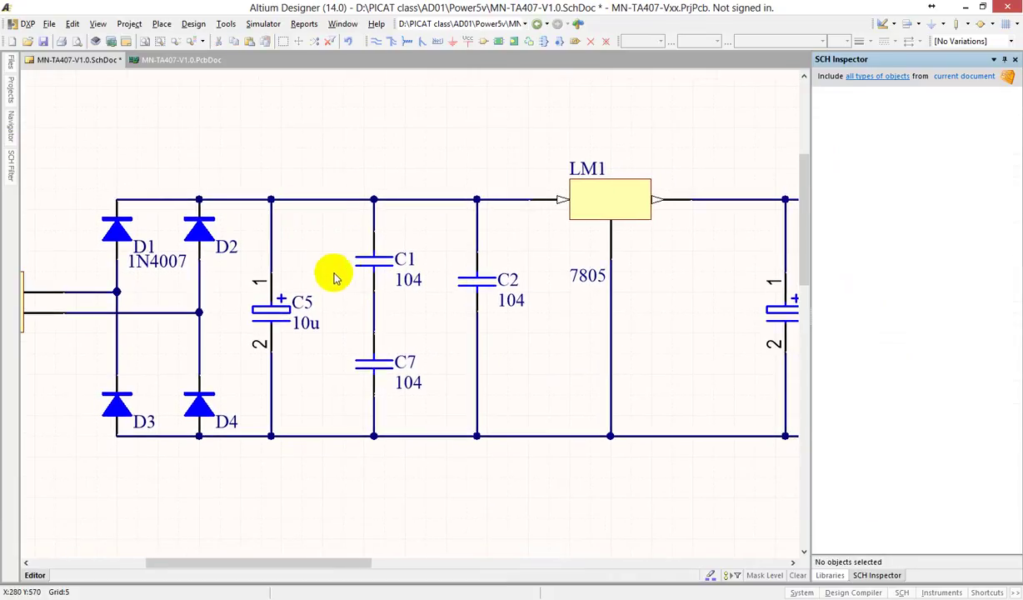
{"action": "right_click", "coordinate": [379, 268]}
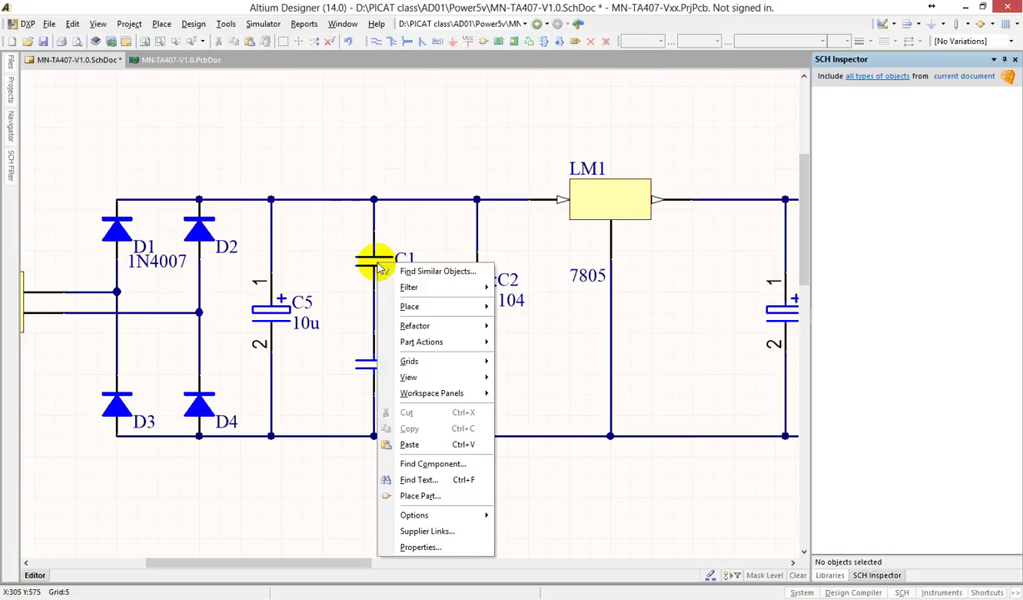
{"action": "left_click", "coordinate": [434, 276]}
{"action": "left_click_drag", "start_coordinate": [462, 95], "coordinate": [587, 94]}
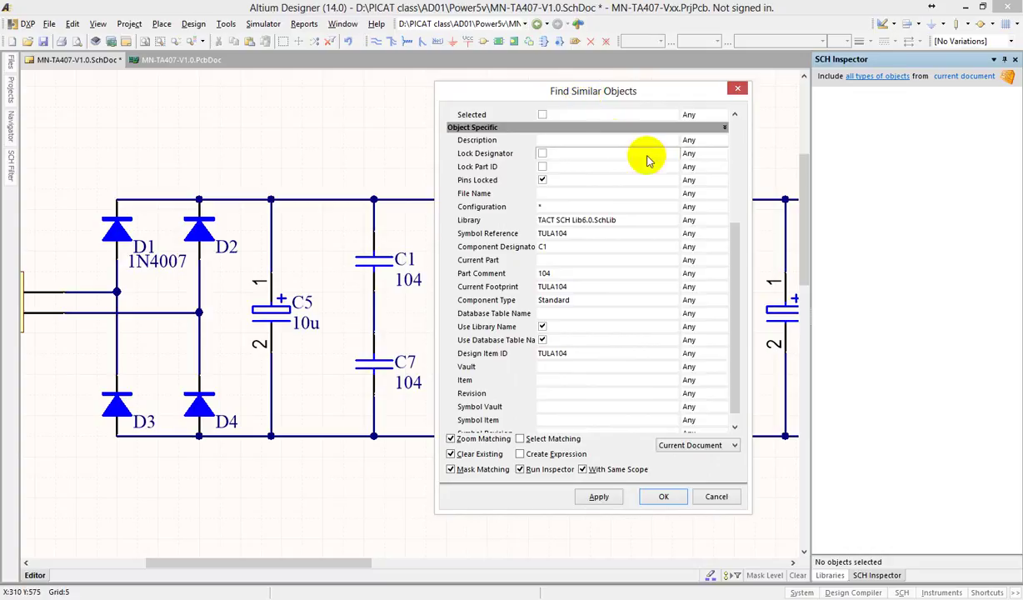
{"action": "left_click_drag", "start_coordinate": [734, 246], "coordinate": [736, 216]}
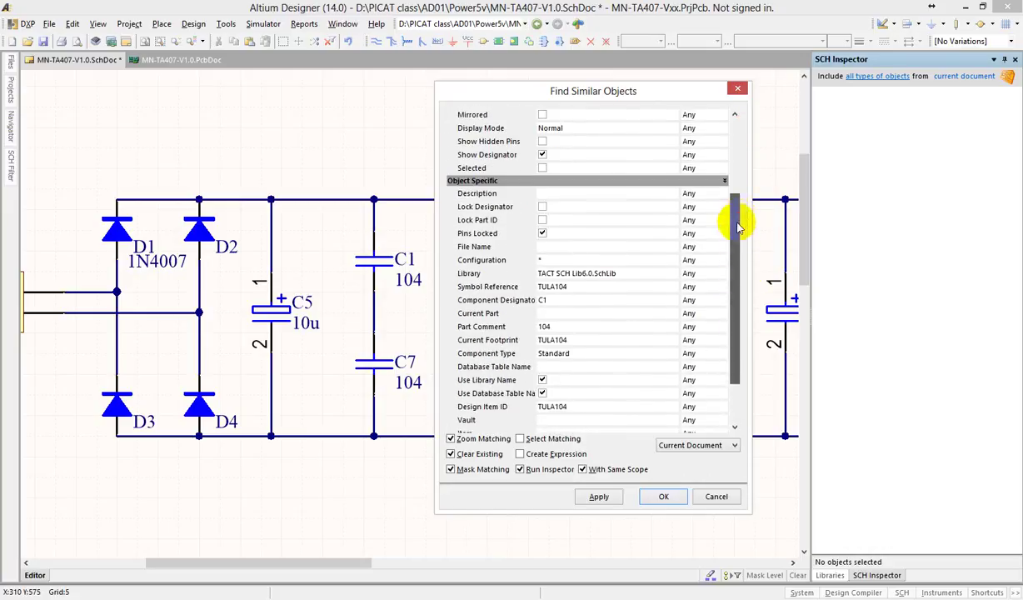
{"action": "left_click", "coordinate": [560, 329]}
{"action": "left_click", "coordinate": [702, 327]}
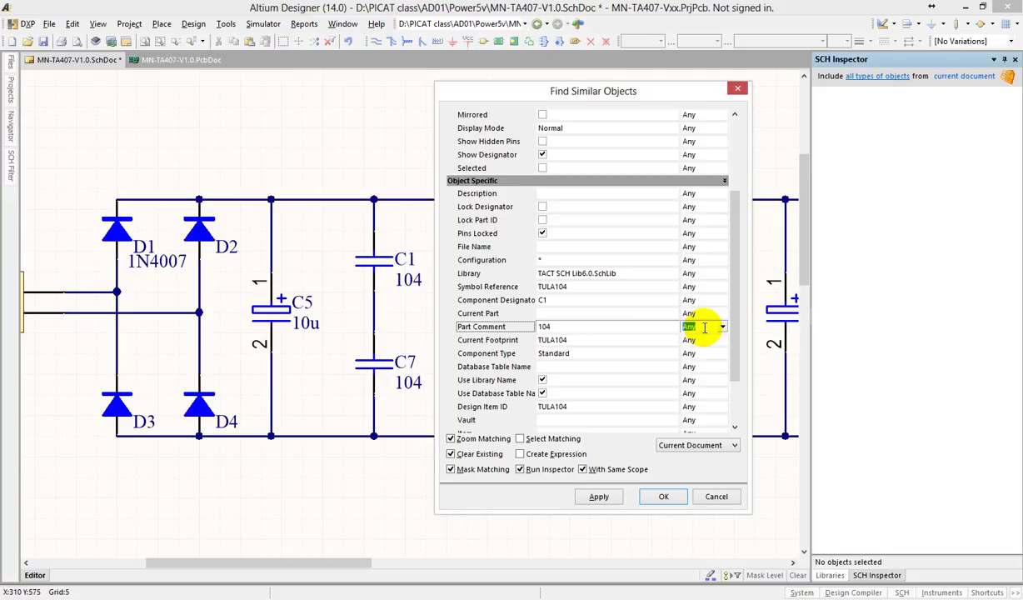
{"action": "scroll", "coordinate": [704, 327], "scroll_direction": "down", "scroll_amount": 1}
{"action": "left_click", "coordinate": [723, 328]}
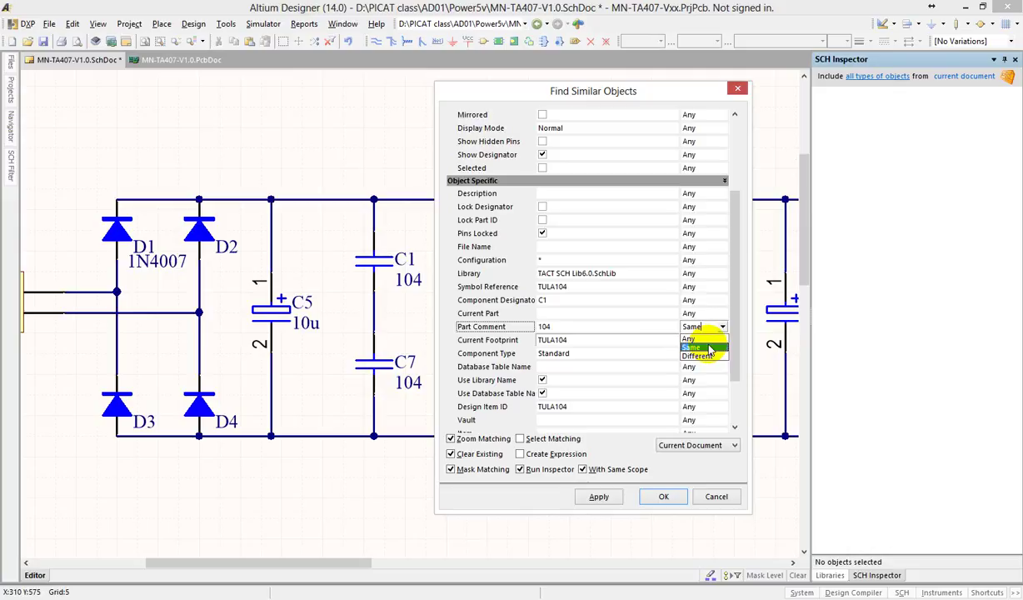
{"action": "left_click", "coordinate": [709, 348]}
{"action": "left_click", "coordinate": [663, 496]}
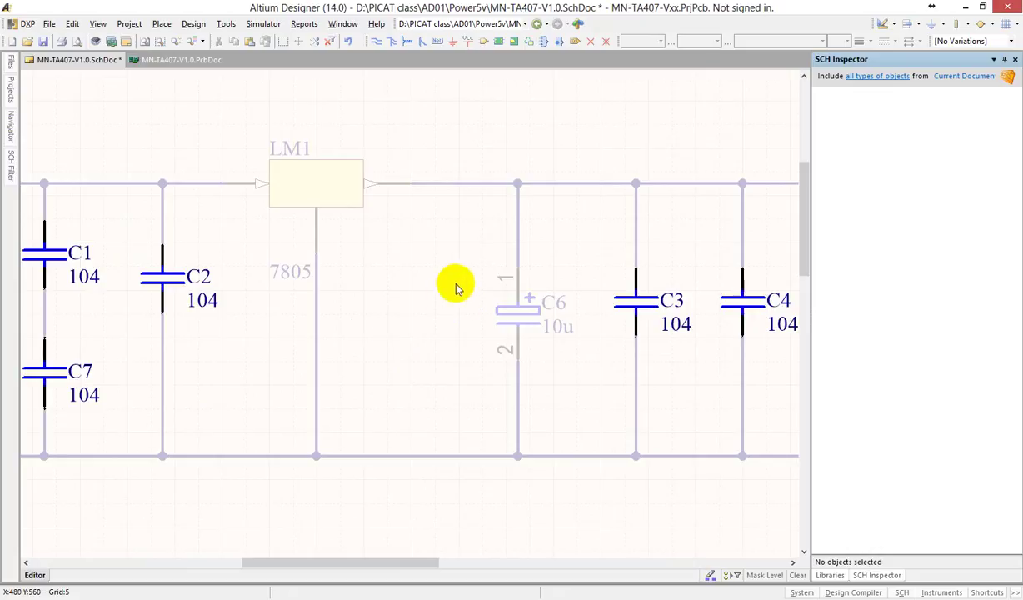
Examine the SCH Inspector's object type options, including the Display only list.
{"action": "left_click", "coordinate": [875, 78]}
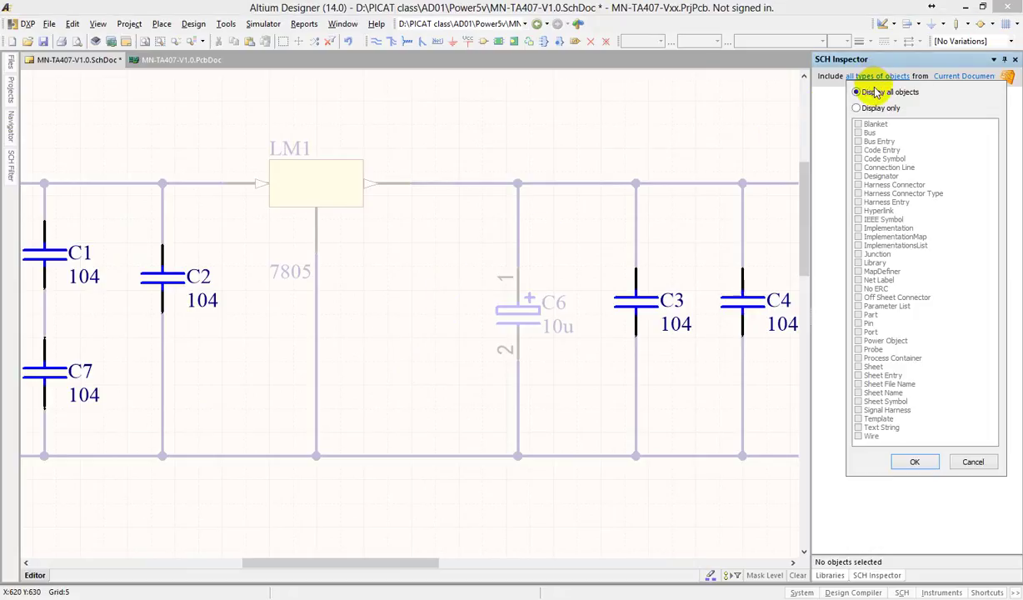
{"action": "left_click", "coordinate": [902, 463]}
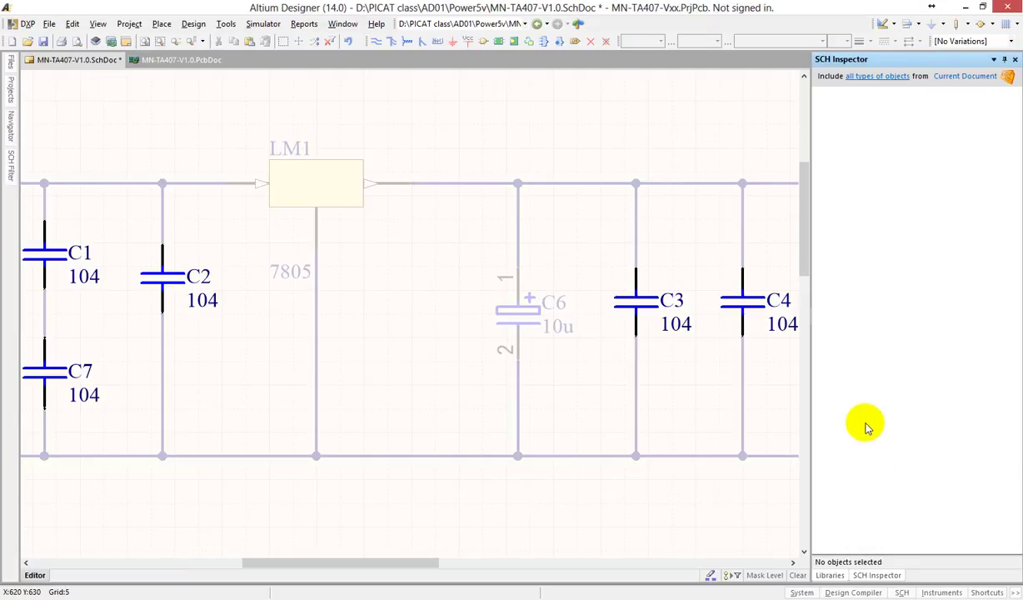
{"action": "left_click", "coordinate": [963, 77]}
{"action": "left_click", "coordinate": [877, 77]}
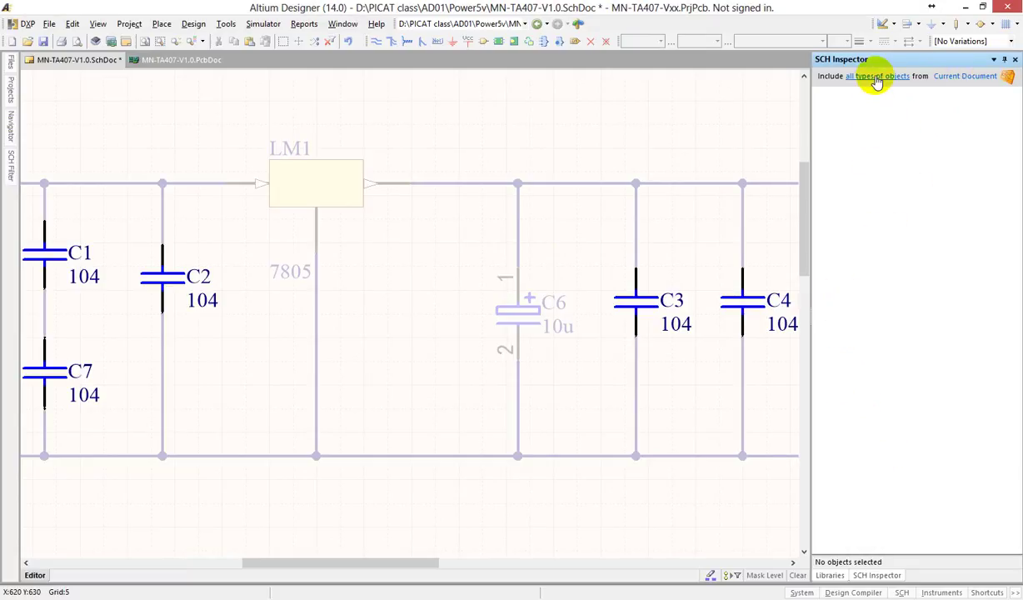
{"action": "left_click", "coordinate": [878, 76]}
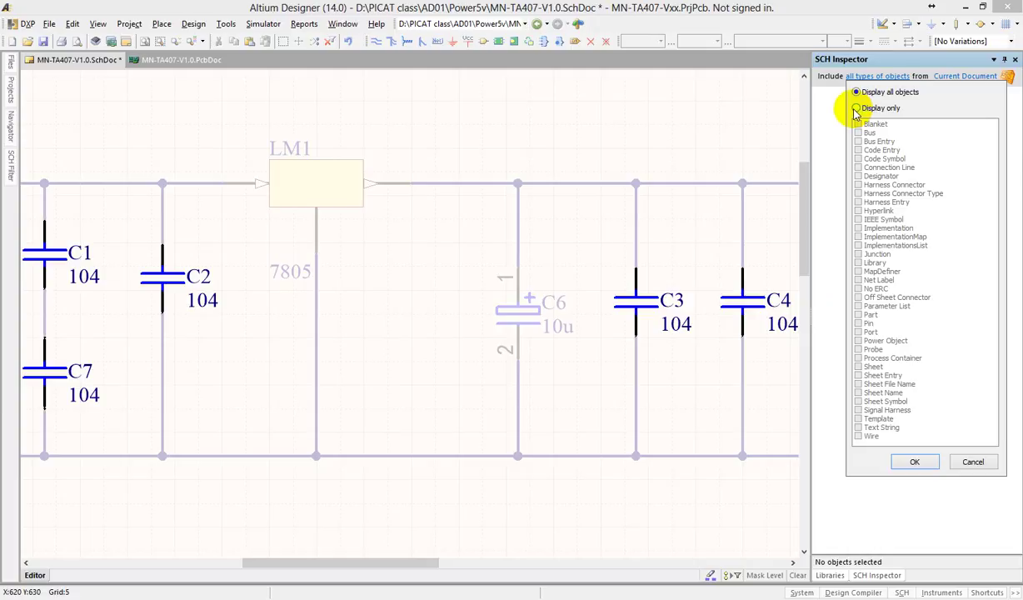
{"action": "left_click", "coordinate": [830, 114]}
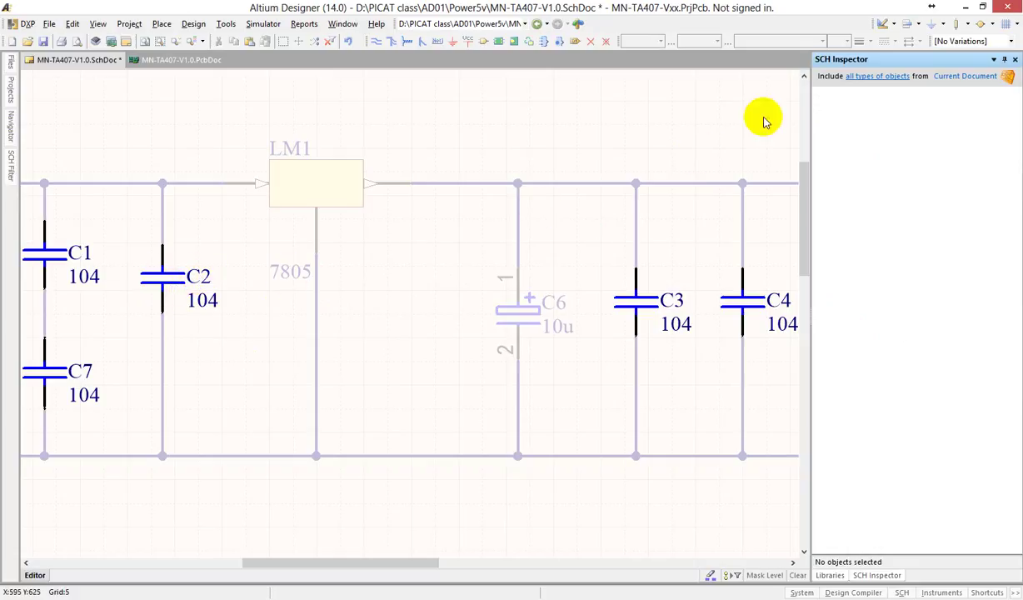
{"action": "left_click", "coordinate": [881, 76]}
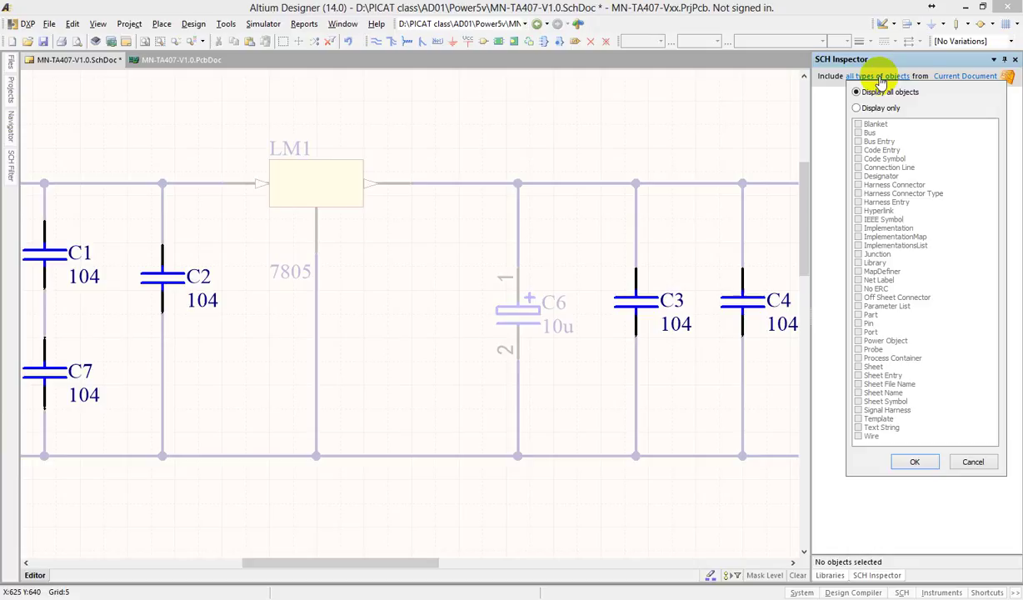
{"action": "left_click", "coordinate": [868, 109]}
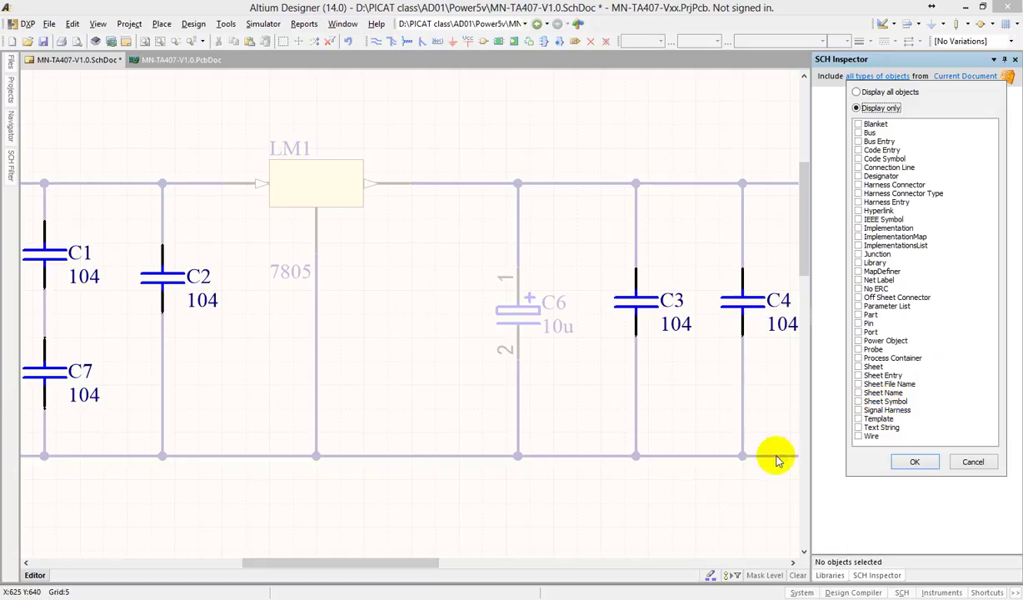
{"action": "left_click", "coordinate": [692, 484]}
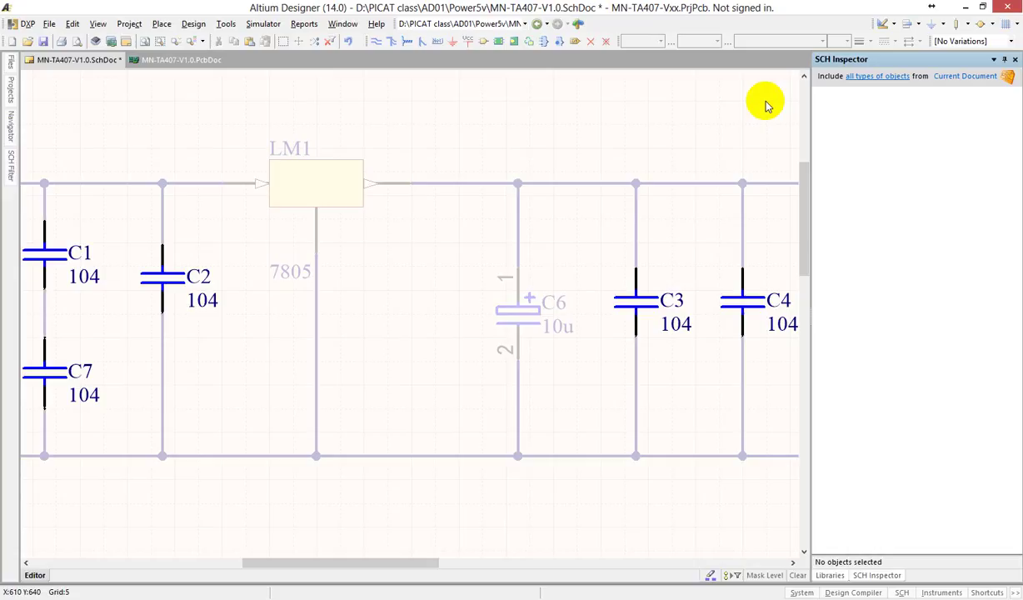
Clear the mask from the schematic.
{"action": "right_click", "coordinate": [606, 134]}
{"action": "key", "text": "Escape"}
{"action": "left_click", "coordinate": [798, 575]}
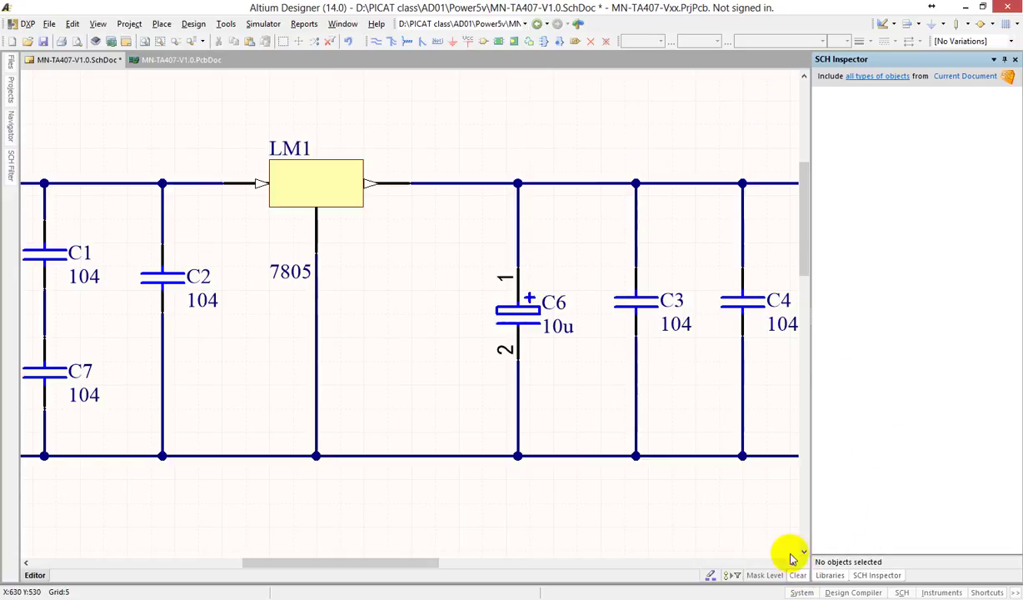
Select the objects around LM1 and C6, examine the Display only types offered for them, and discard the filter and selection.
{"action": "left_click", "coordinate": [606, 455]}
{"action": "scroll", "coordinate": [442, 195], "scroll_direction": "down", "scroll_amount": 2, "text": "ctrl"}
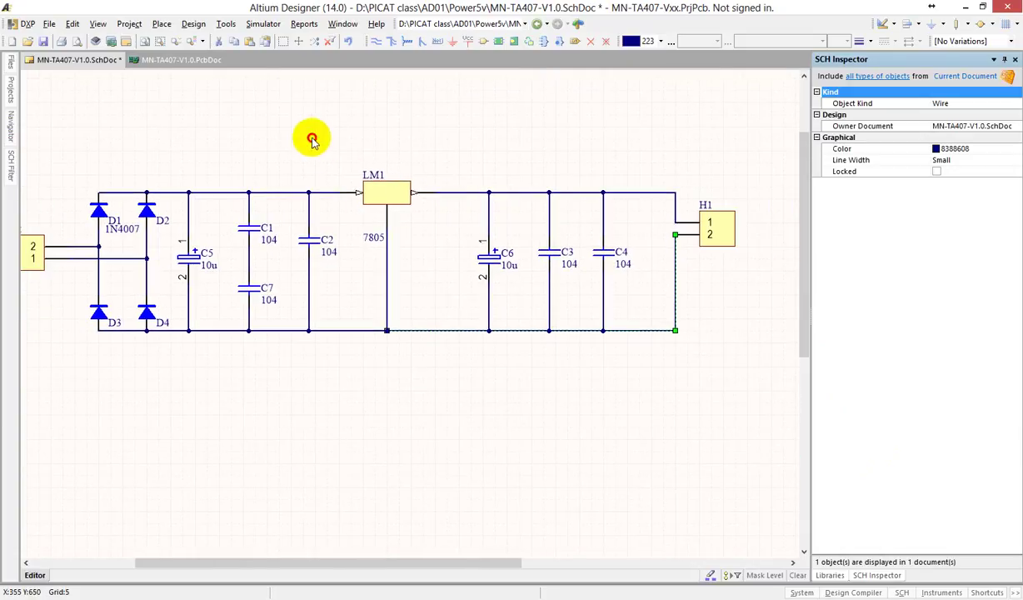
{"action": "left_click_drag", "start_coordinate": [312, 140], "coordinate": [541, 371]}
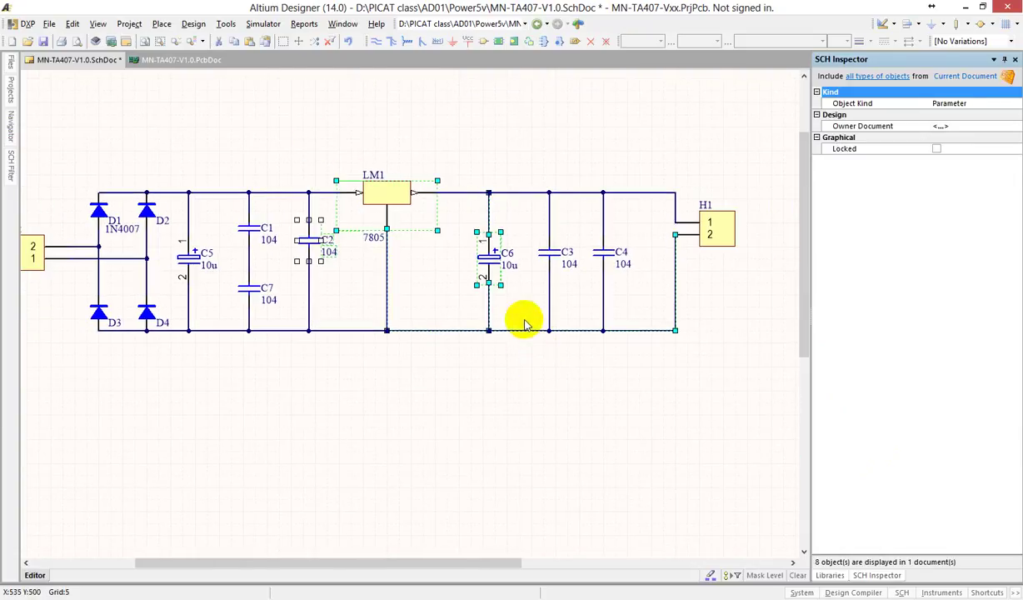
{"action": "left_click", "coordinate": [866, 77]}
{"action": "left_click", "coordinate": [862, 107]}
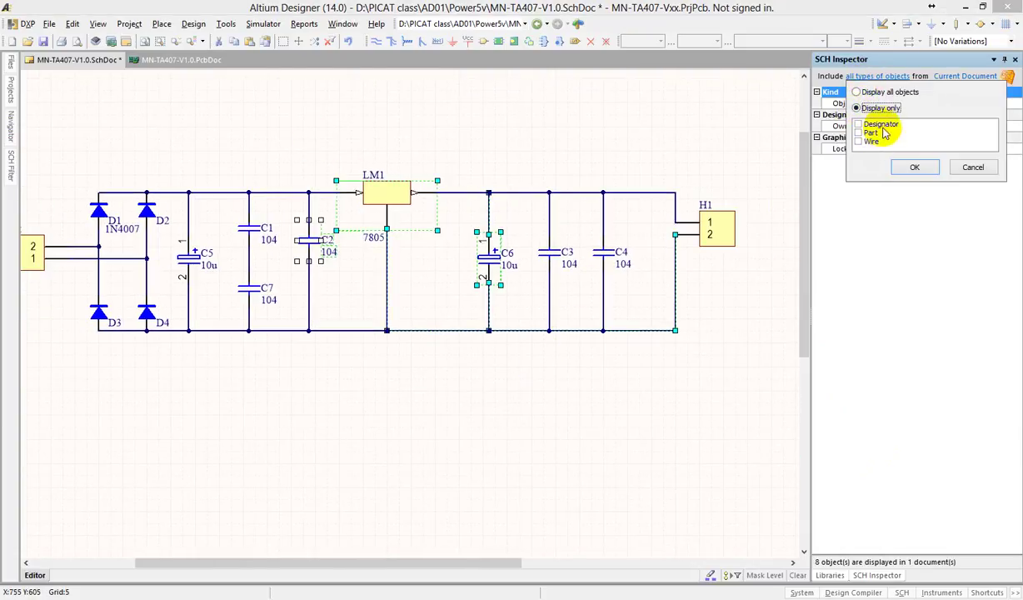
{"action": "left_click", "coordinate": [876, 124]}
{"action": "left_click", "coordinate": [875, 133]}
{"action": "left_click", "coordinate": [880, 141]}
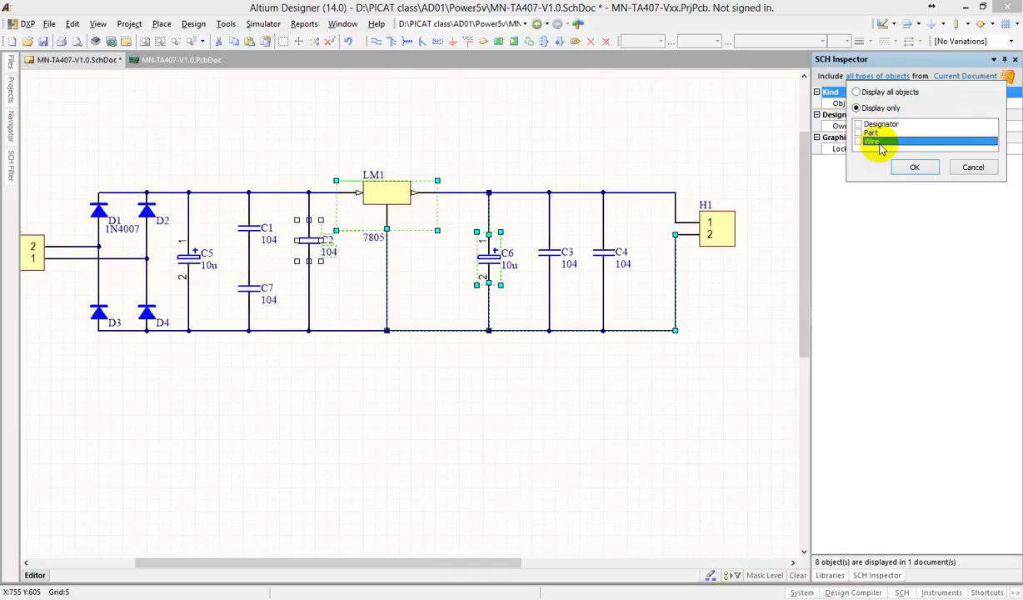
{"action": "left_click", "coordinate": [973, 167]}
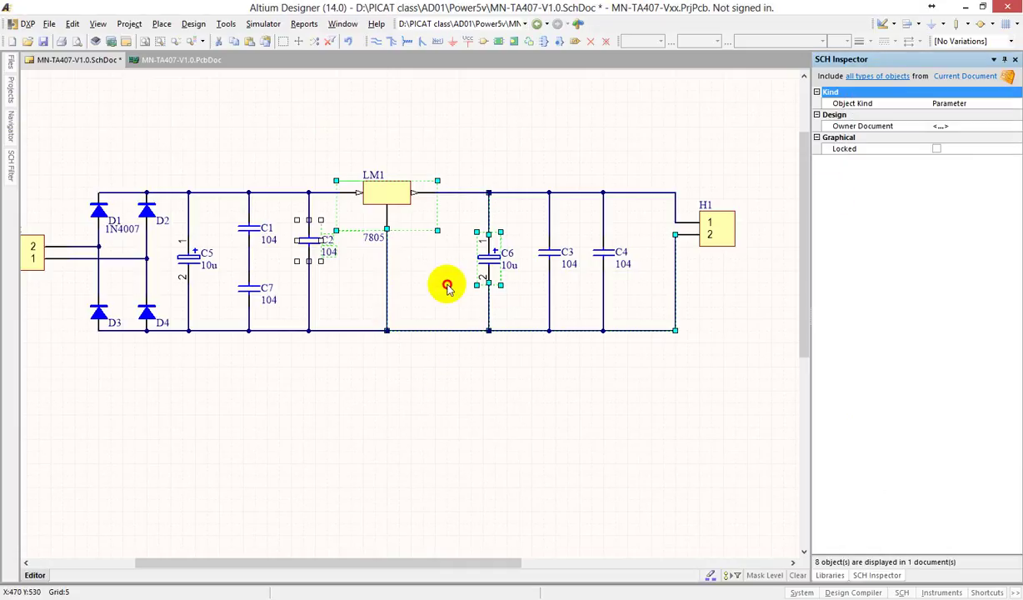
{"action": "left_click", "coordinate": [448, 287]}
Run Find Similar Objects from capacitor C3, matching Part Comment 104 as Same in the current document.
{"action": "left_click", "coordinate": [555, 252]}
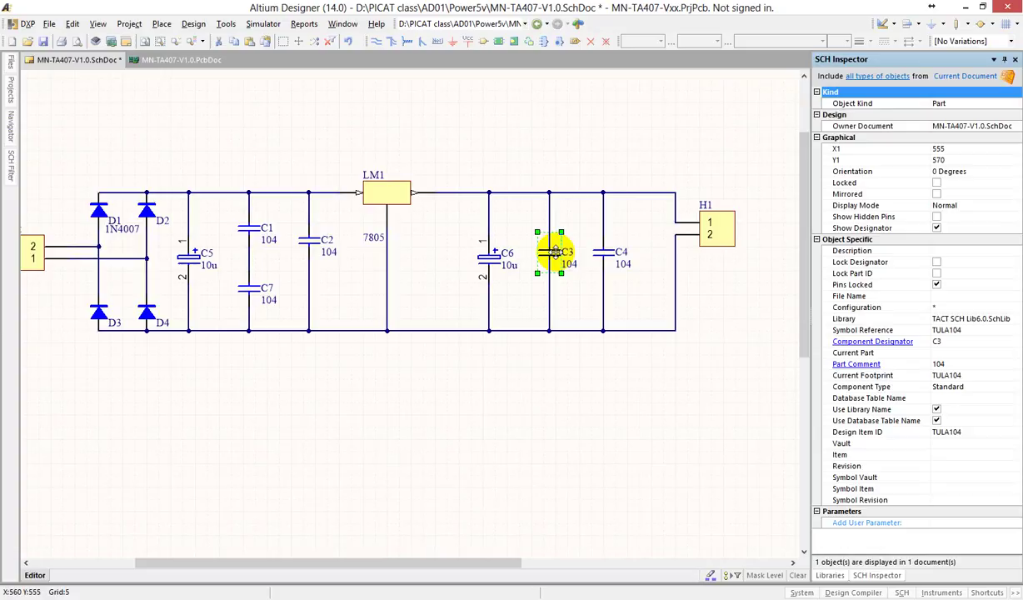
{"action": "right_click", "coordinate": [555, 190]}
{"action": "left_click", "coordinate": [586, 197]}
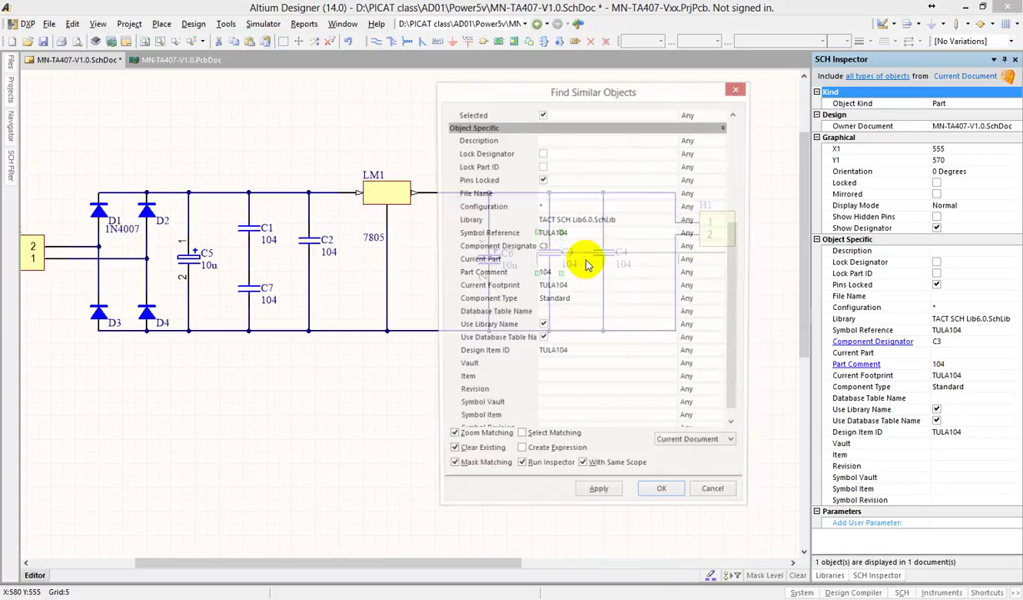
{"action": "left_click", "coordinate": [688, 273]}
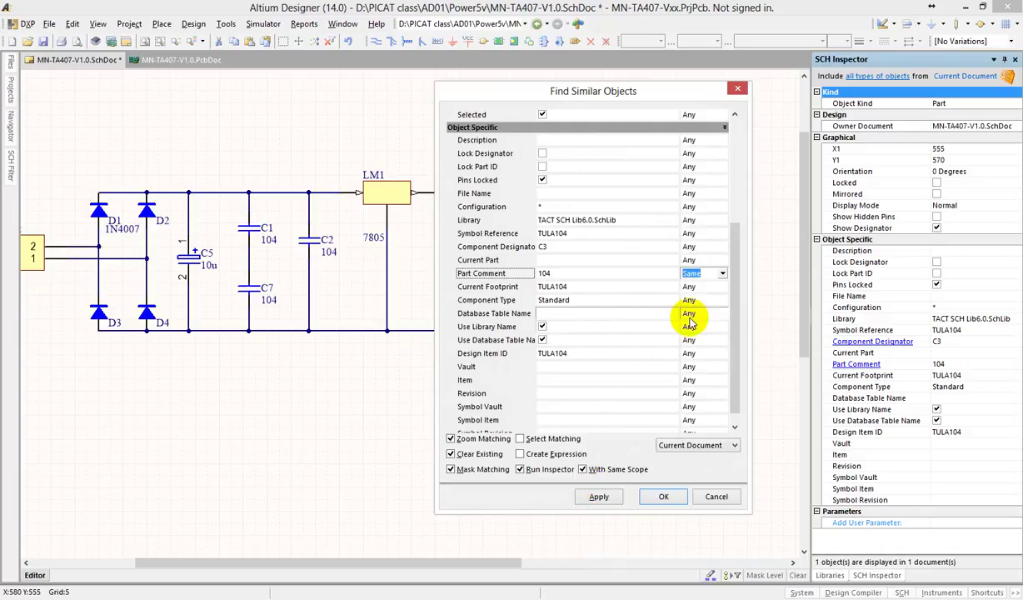
{"action": "left_click", "coordinate": [663, 496]}
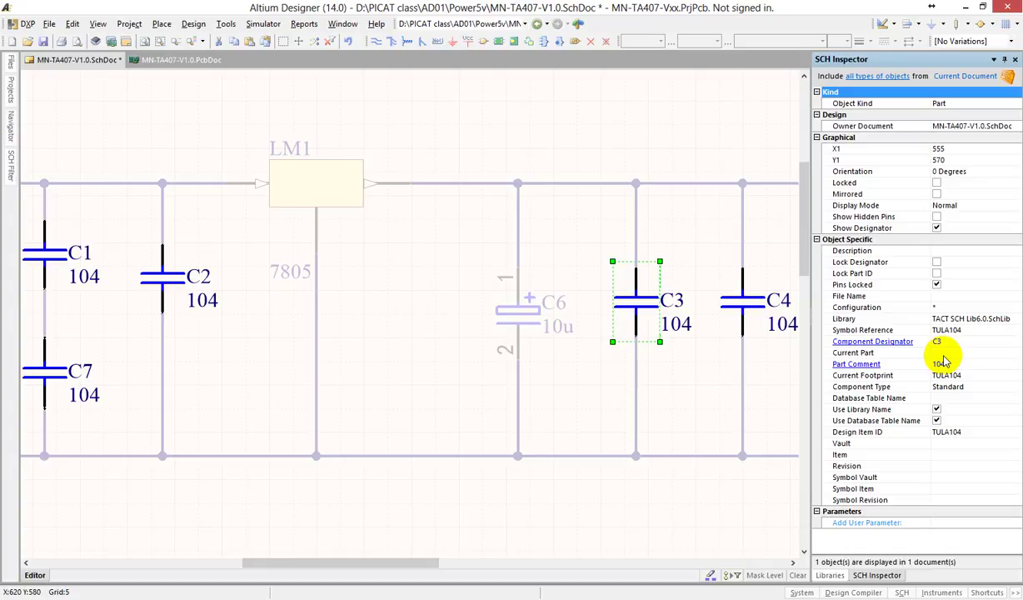
Set the Part Comment of capacitor C3 to 224 in the SCH Inspector and clear the mask.
{"action": "left_click", "coordinate": [900, 365]}
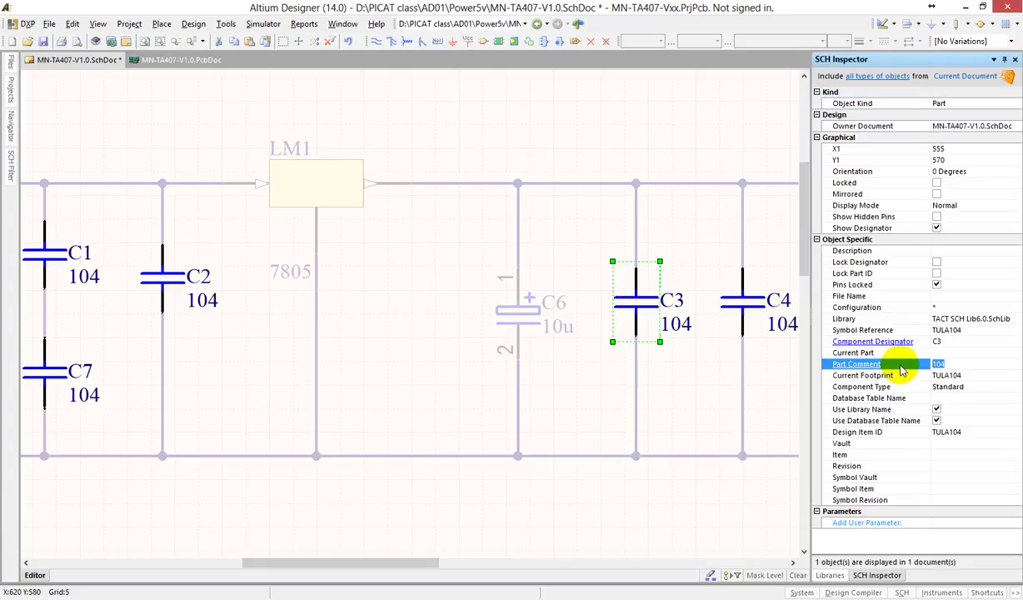
{"action": "left_click", "coordinate": [962, 364]}
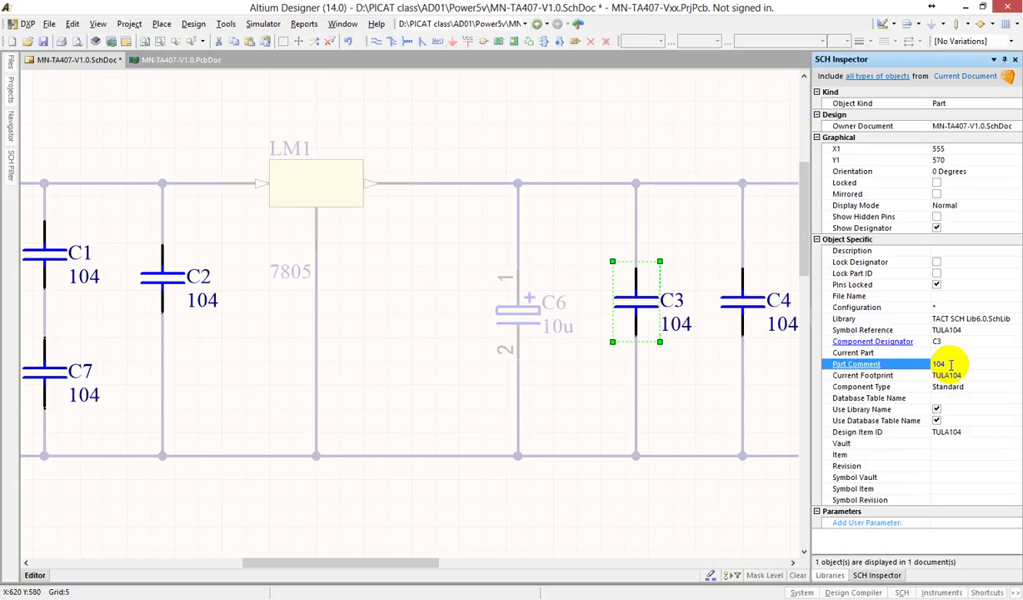
{"action": "left_click_drag", "start_coordinate": [949, 364], "coordinate": [915, 370]}
{"action": "type", "text": "224"}
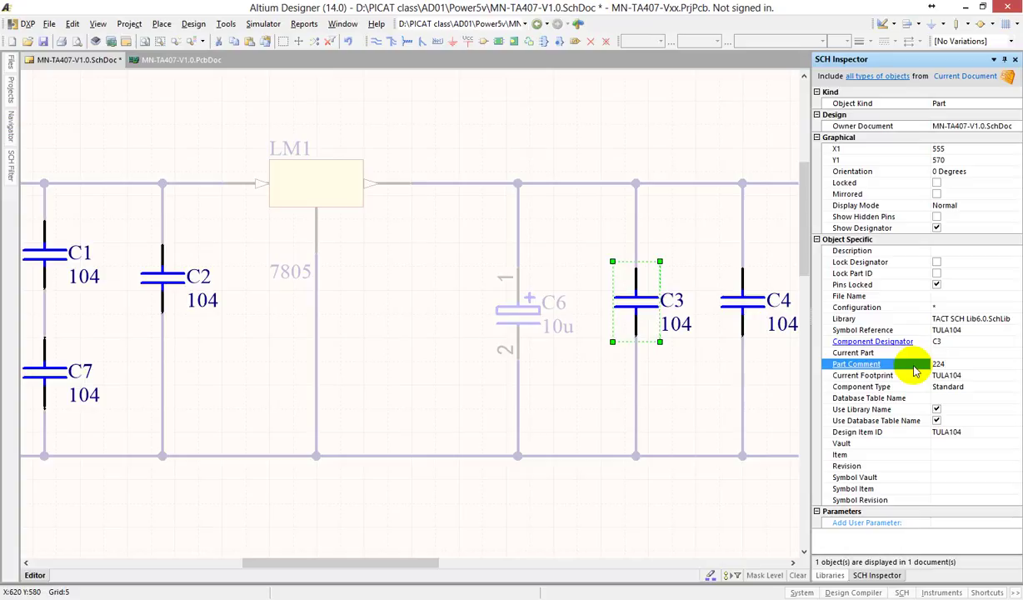
{"action": "key", "text": "Return"}
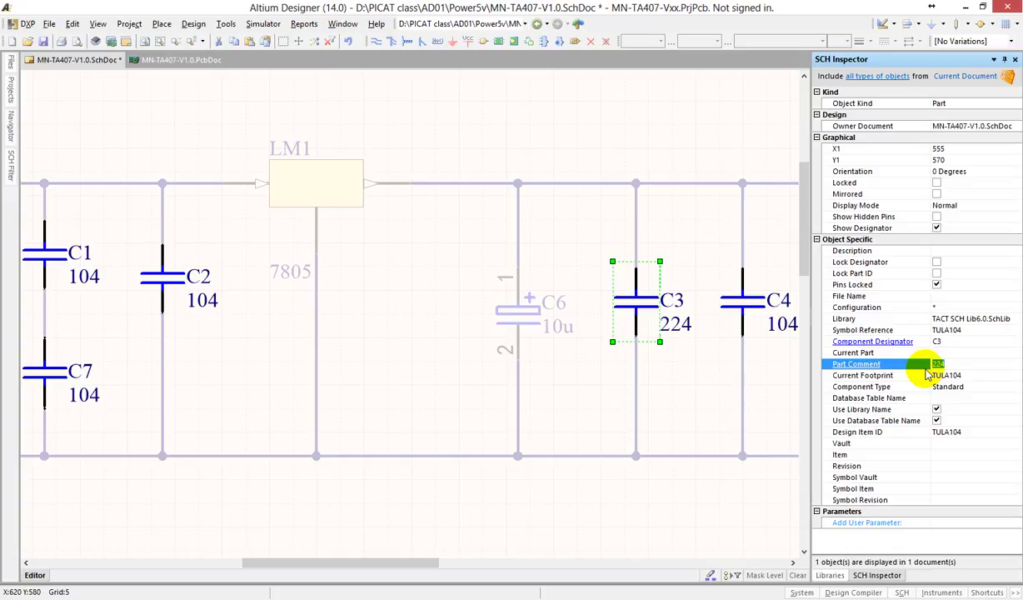
{"action": "key", "text": "Return"}
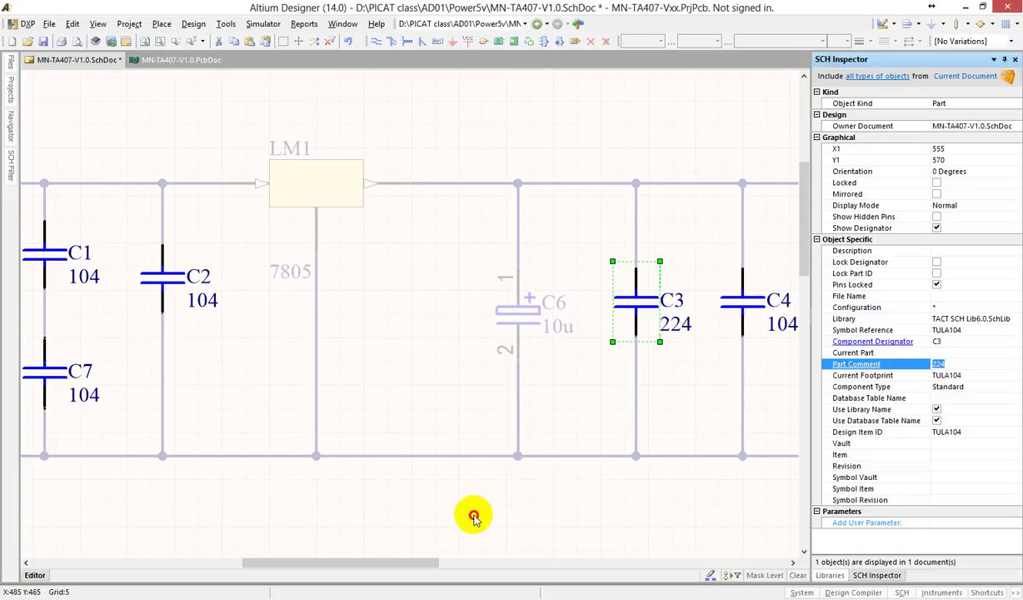
{"action": "left_click", "coordinate": [802, 577]}
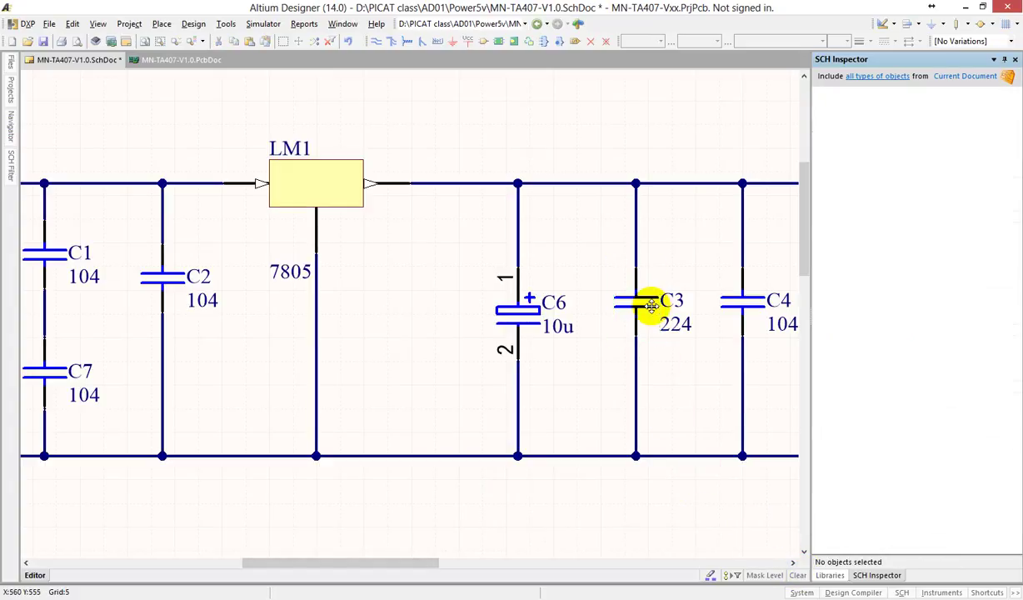
Run Find Similar Objects from C3 with Part Comment 224 as Same and Select Matching enabled, and clear the mask.
{"action": "left_click", "coordinate": [651, 303]}
{"action": "right_click", "coordinate": [650, 303]}
{"action": "left_click", "coordinate": [685, 267]}
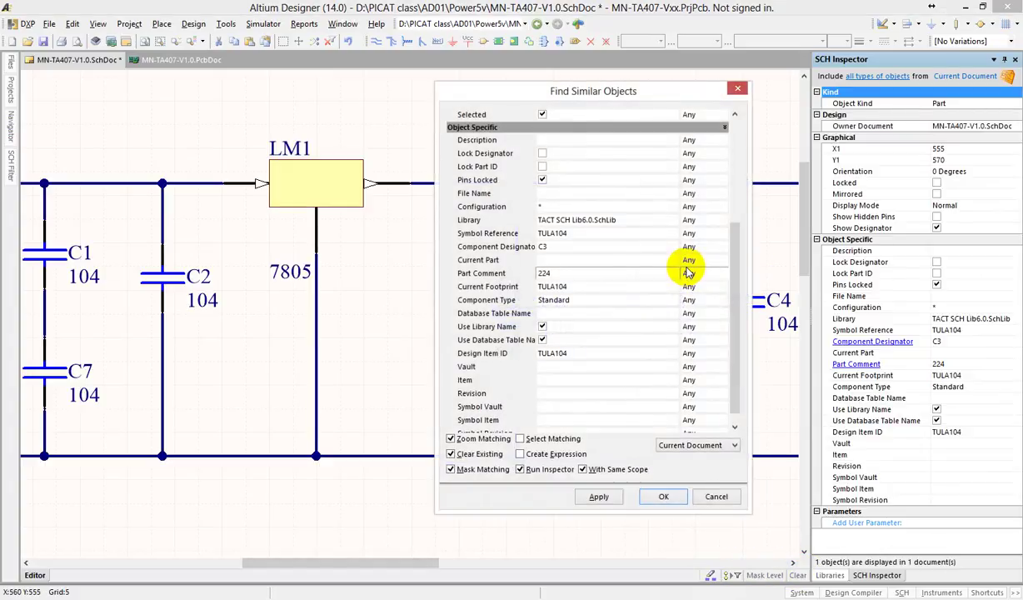
{"action": "left_click", "coordinate": [696, 274]}
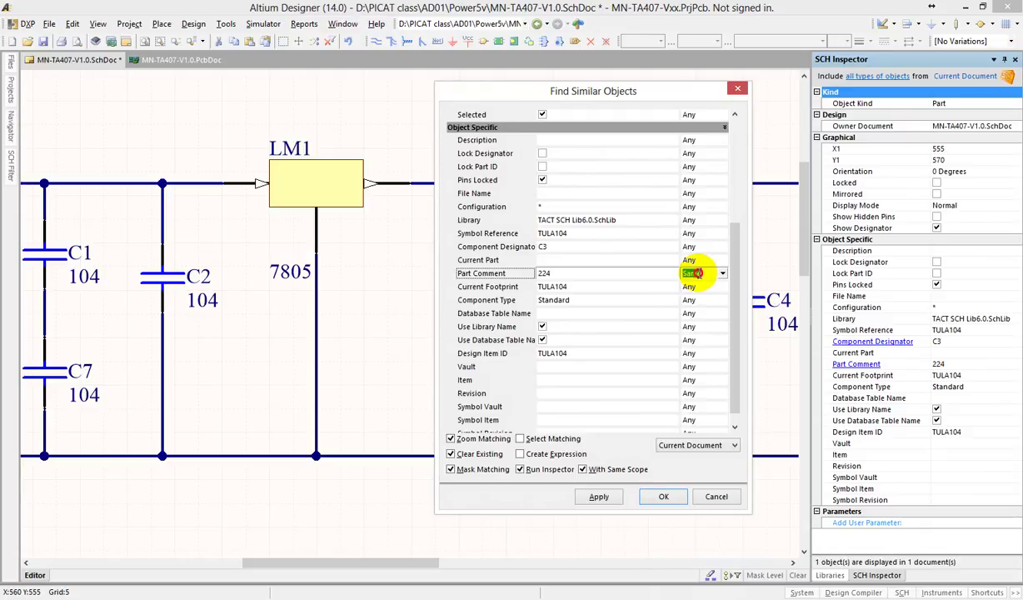
{"action": "left_click", "coordinate": [549, 439]}
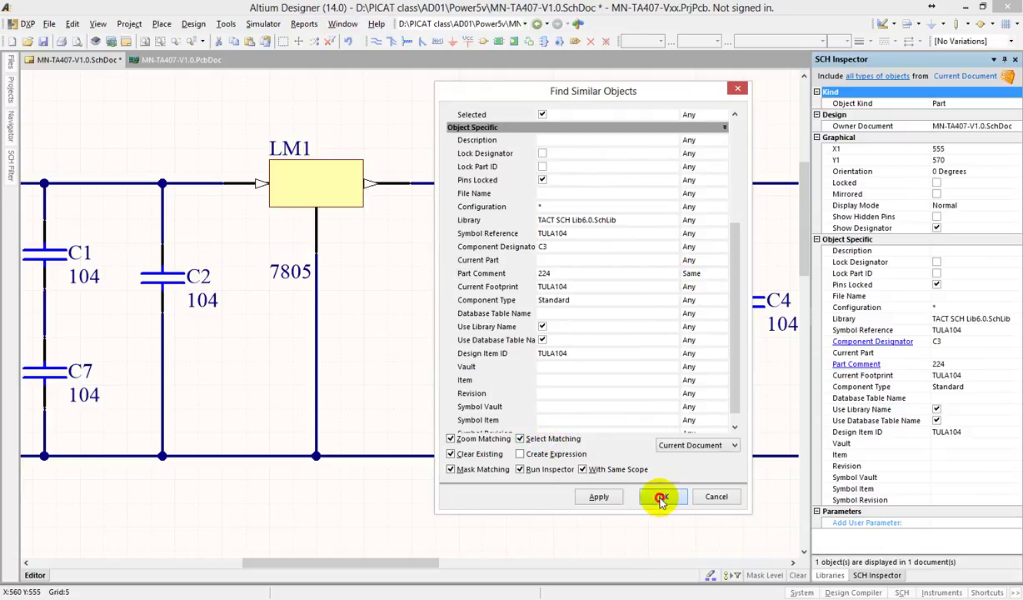
{"action": "left_click", "coordinate": [660, 497]}
{"action": "scroll", "coordinate": [598, 292], "scroll_direction": "down", "scroll_amount": 6, "text": "ctrl"}
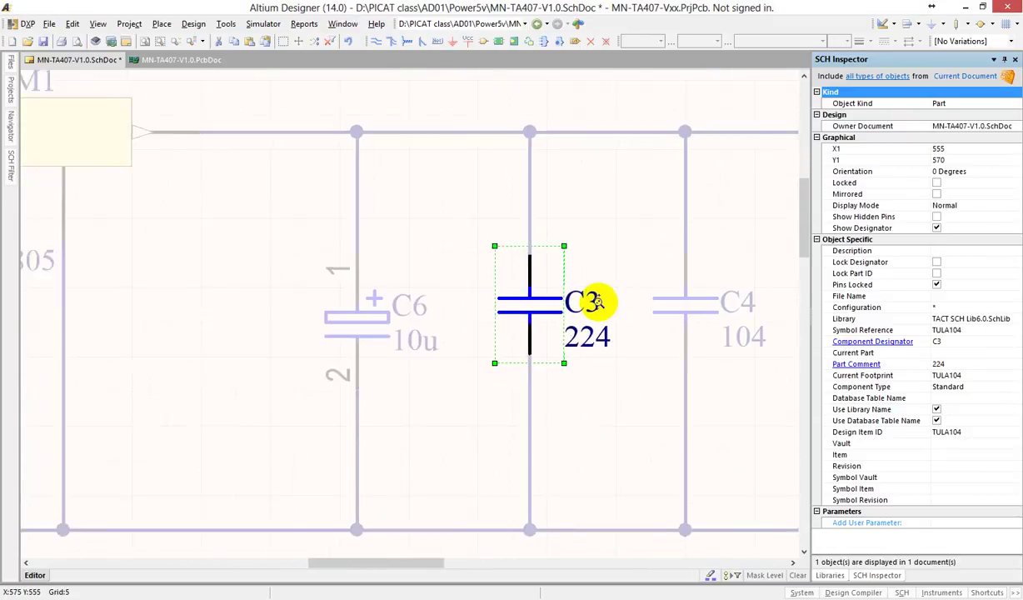
{"action": "left_click", "coordinate": [795, 575]}
Run Find Similar Objects from capacitor C4 with Part Comment 104 as Same, selecting all the matching capacitors.
{"action": "right_click", "coordinate": [649, 307]}
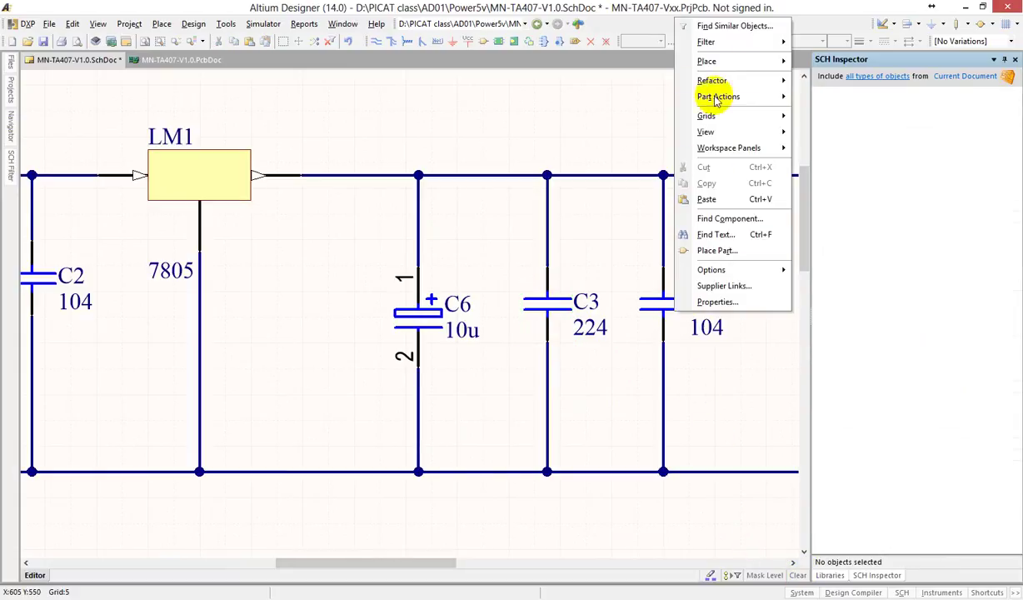
{"action": "left_click", "coordinate": [698, 34]}
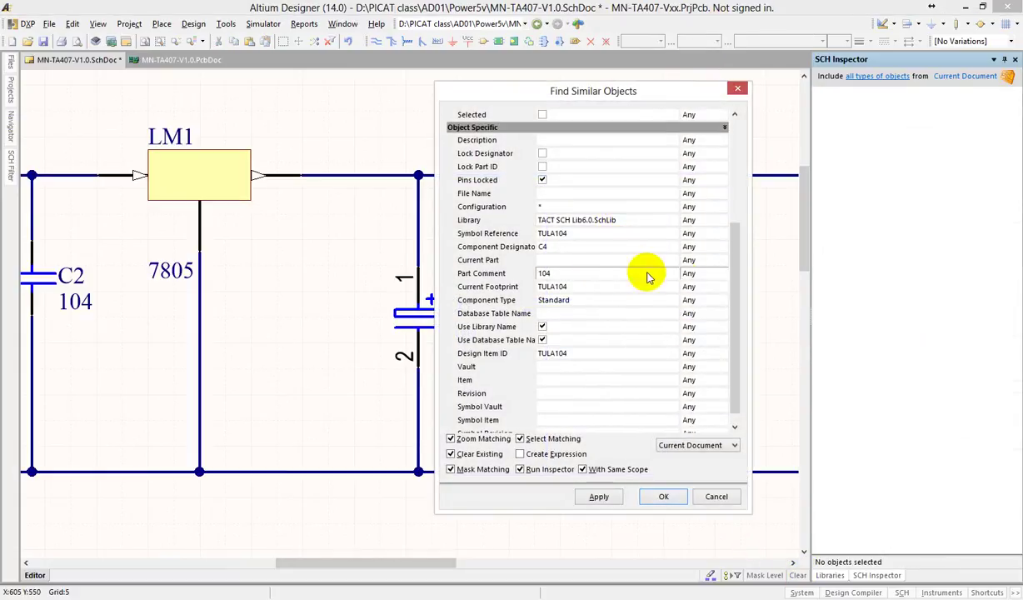
{"action": "left_click", "coordinate": [650, 272]}
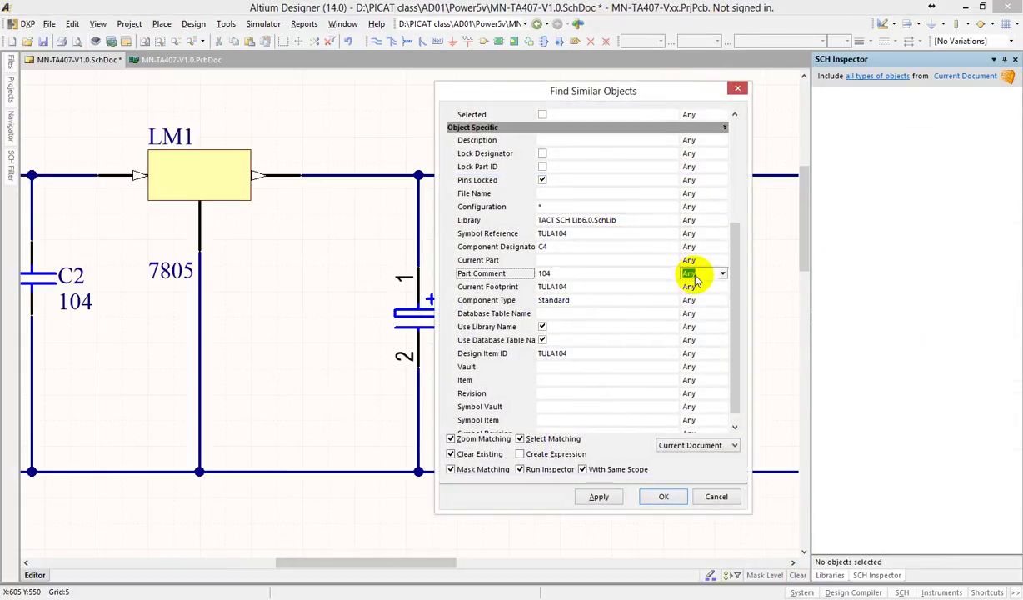
{"action": "left_click", "coordinate": [663, 497]}
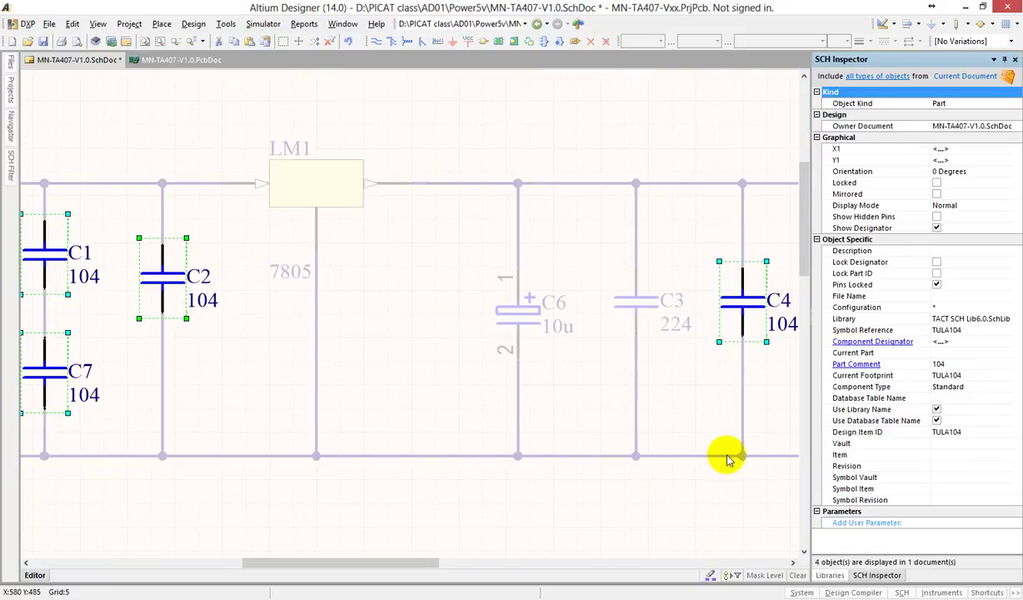
Set the Part Comment of the selected 104 capacitors to 224 in the SCH Inspector and clear the mask.
{"action": "left_click", "coordinate": [940, 364]}
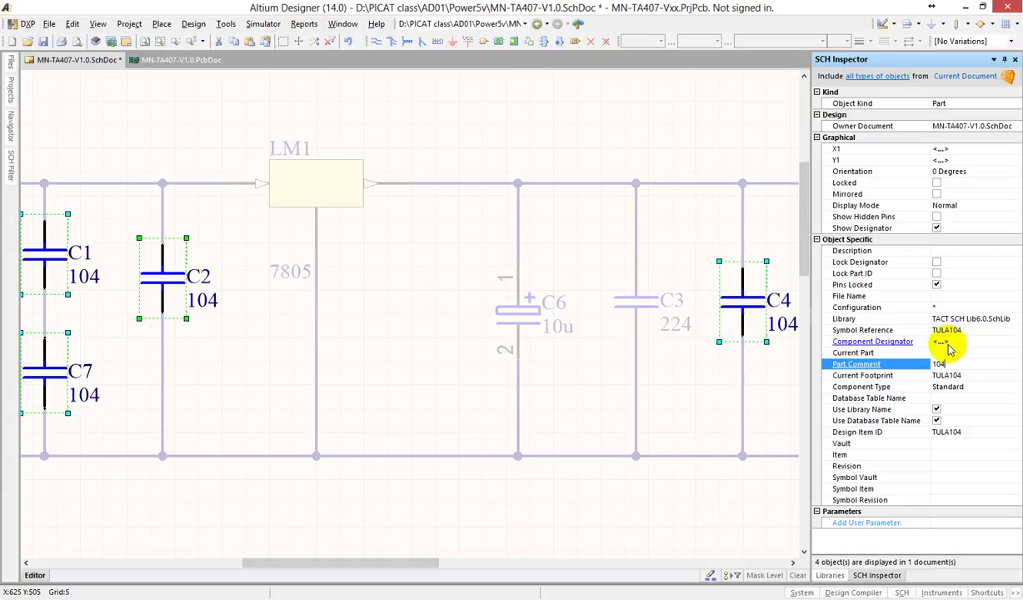
{"action": "double_click", "coordinate": [940, 364]}
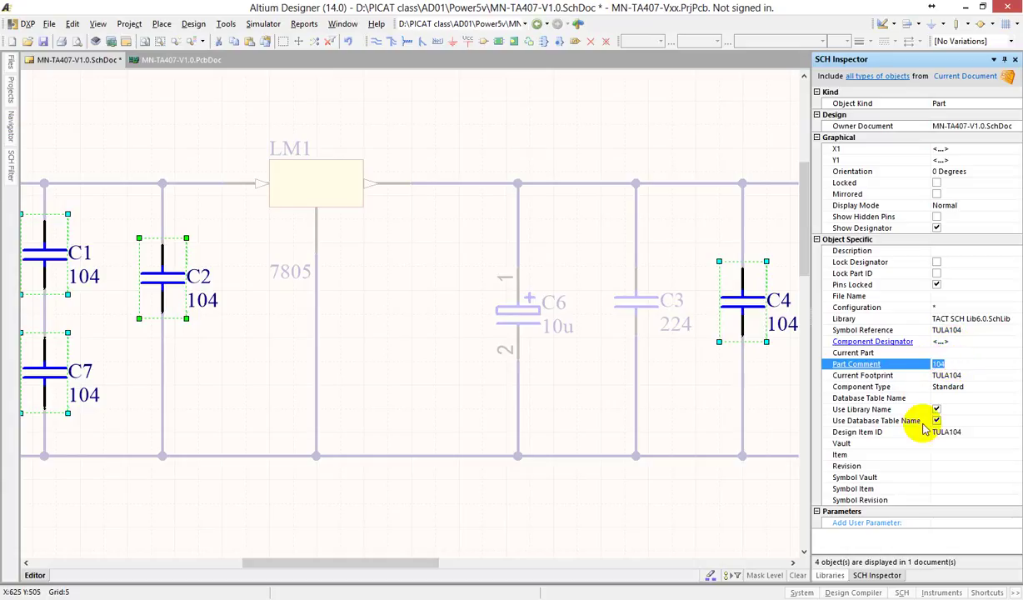
{"action": "type", "text": "224"}
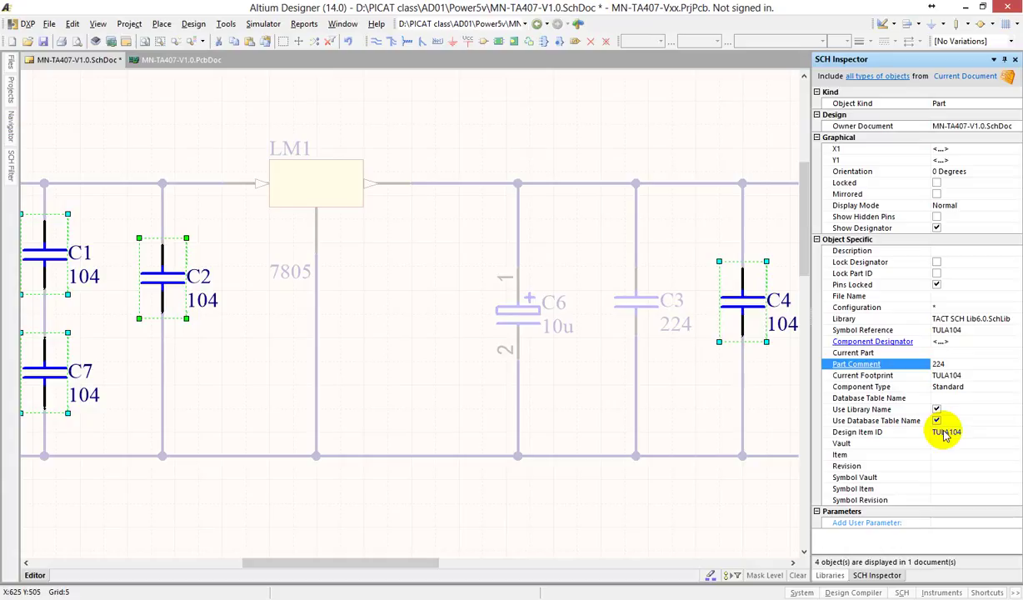
{"action": "key", "text": "Return"}
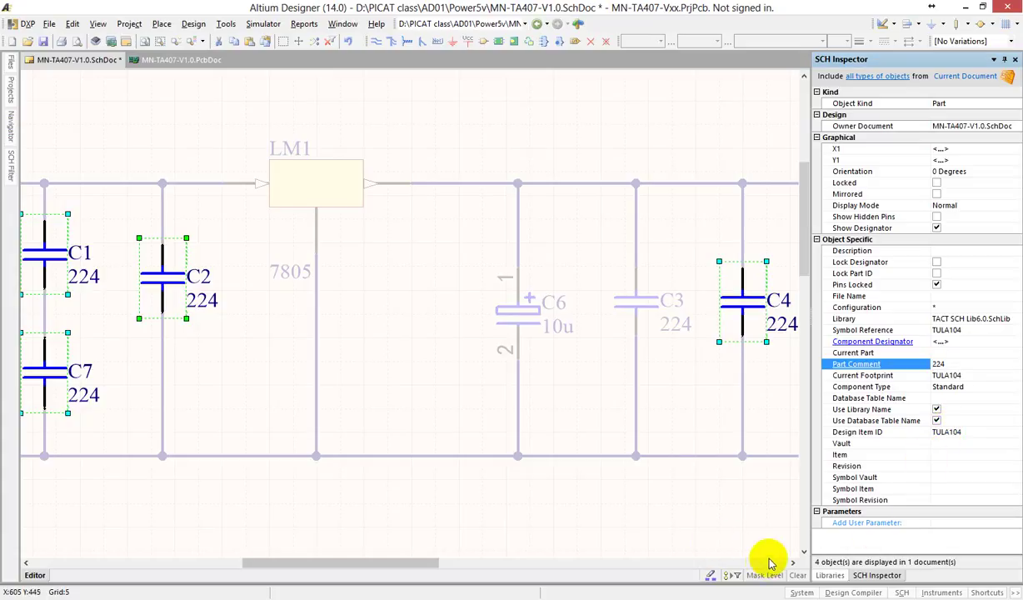
{"action": "left_click", "coordinate": [679, 495]}
{"action": "left_click", "coordinate": [800, 575]}
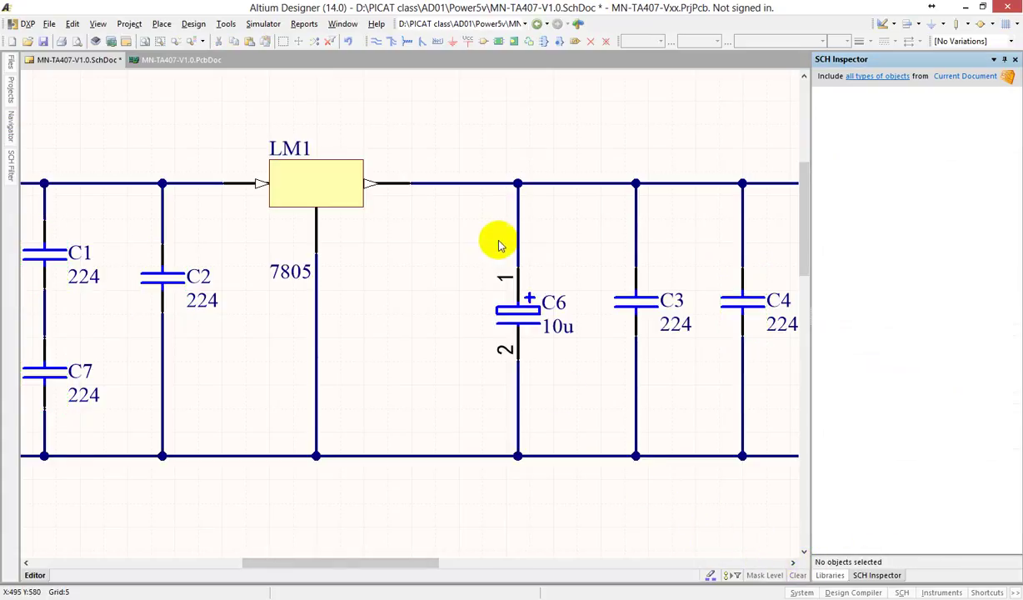
Move the designator of diode D1 slightly upward, clear of its 1N4007 comment.
{"action": "scroll", "coordinate": [500, 240], "scroll_direction": "down", "scroll_amount": 3, "text": "ctrl"}
{"action": "scroll", "coordinate": [457, 256], "scroll_direction": "up", "scroll_amount": 2, "text": "ctrl"}
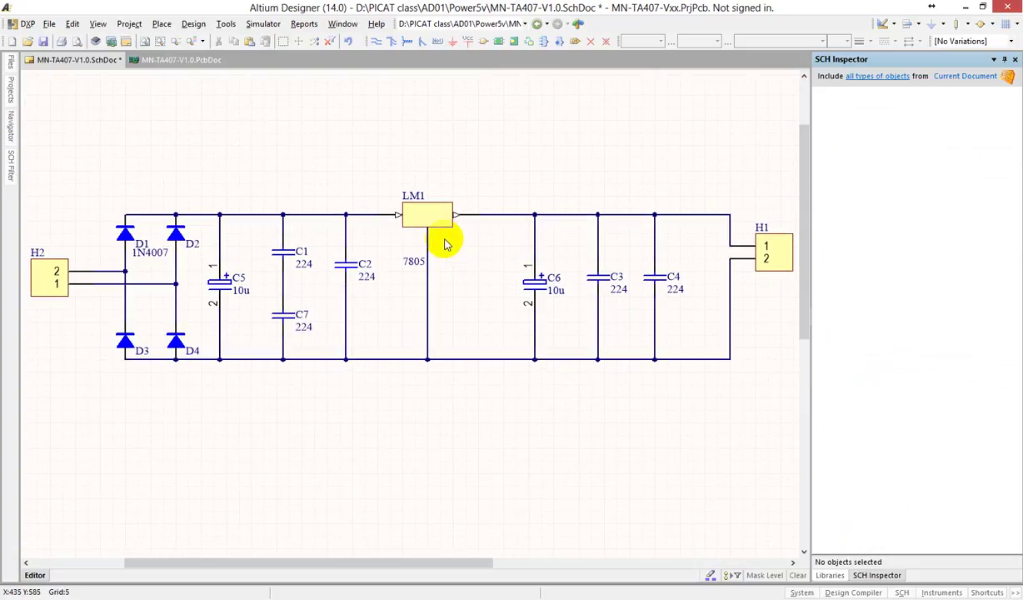
{"action": "right_click_drag", "start_coordinate": [160, 280], "coordinate": [228, 313]}
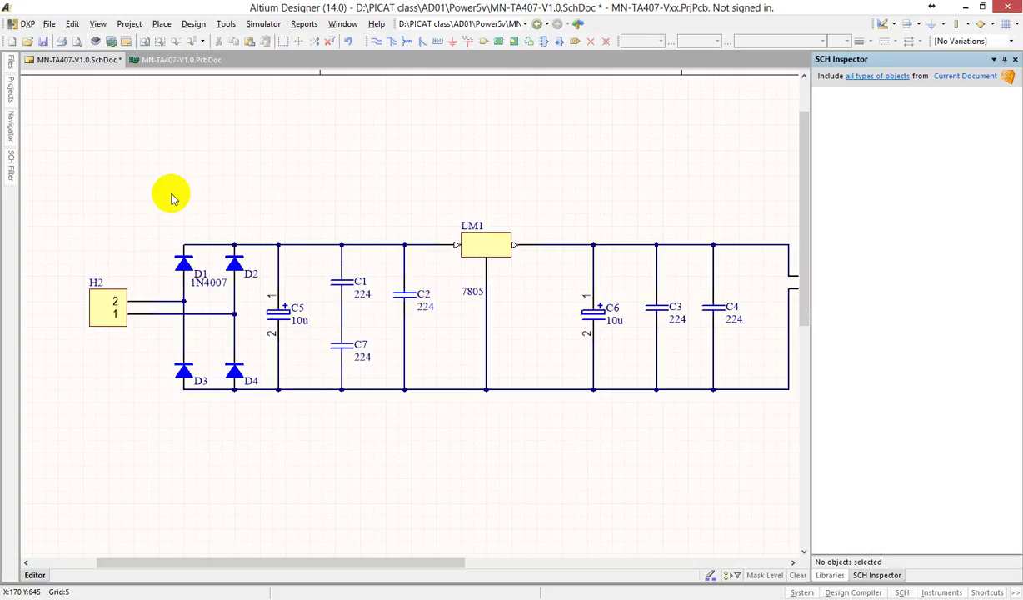
{"action": "scroll", "coordinate": [190, 206], "scroll_direction": "down", "scroll_amount": 1, "text": "ctrl"}
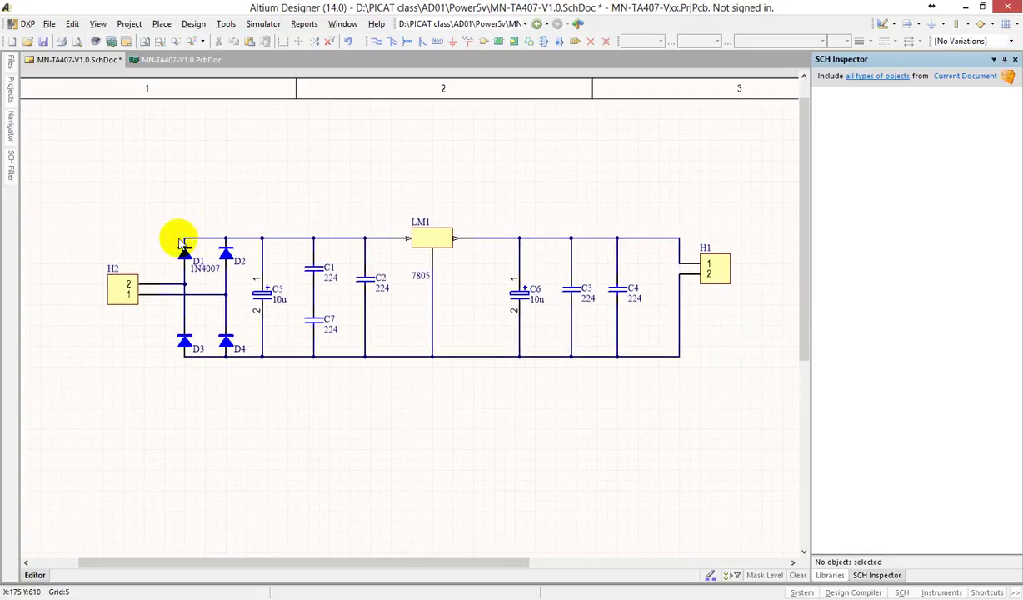
{"action": "scroll", "coordinate": [163, 260], "scroll_direction": "up", "scroll_amount": 1, "text": "ctrl"}
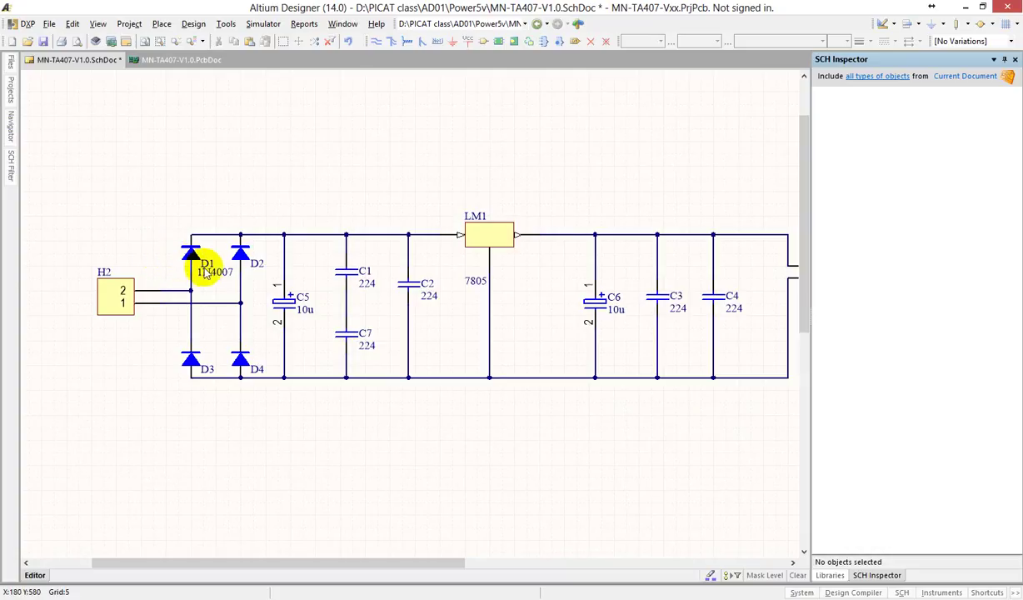
{"action": "scroll", "coordinate": [171, 259], "scroll_direction": "up", "scroll_amount": 1, "text": "ctrl"}
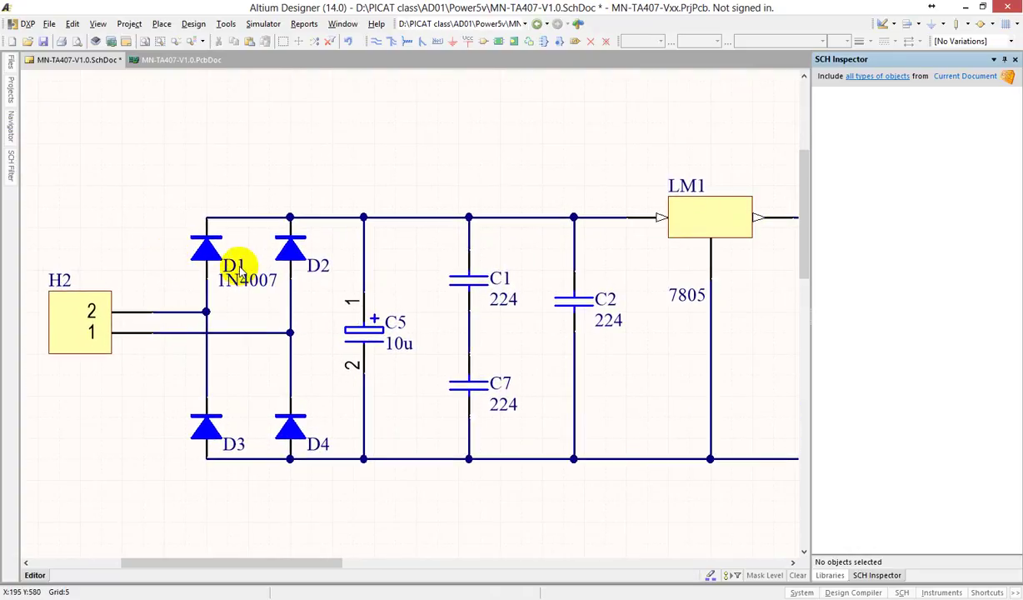
{"action": "mouse_move", "coordinate": [239, 266]}
{"action": "left_mouse_down"}
{"action": "mouse_move", "coordinate": [247, 287]}
{"action": "mouse_move", "coordinate": [231, 282]}
{"action": "left_mouse_up"}
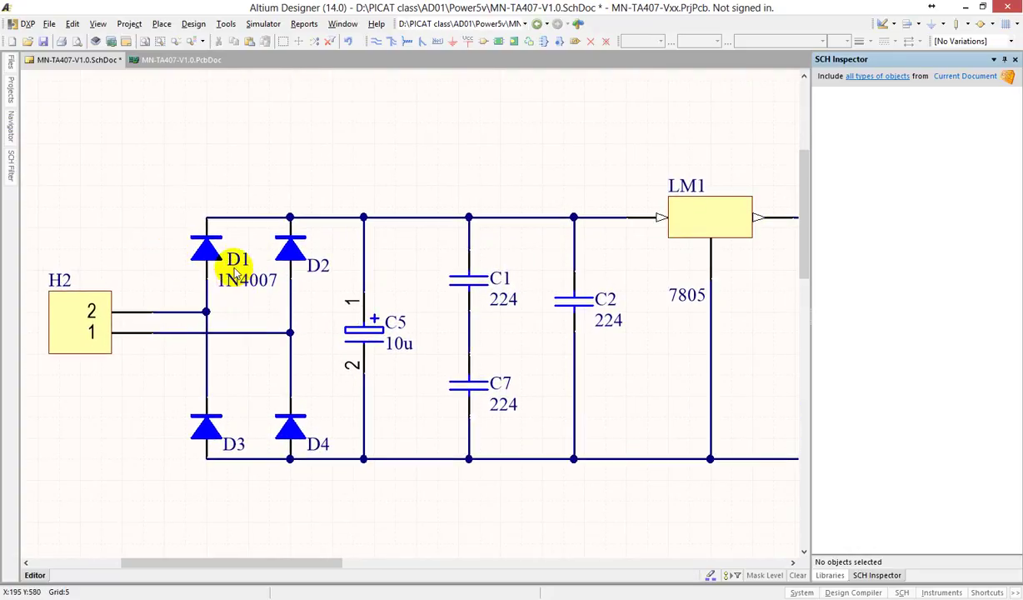
Inspect connector H2, regulator LM1 and connector H1 in turn in the SCH Inspector.
{"action": "scroll", "coordinate": [303, 152], "scroll_direction": "down", "scroll_amount": 1, "text": "ctrl"}
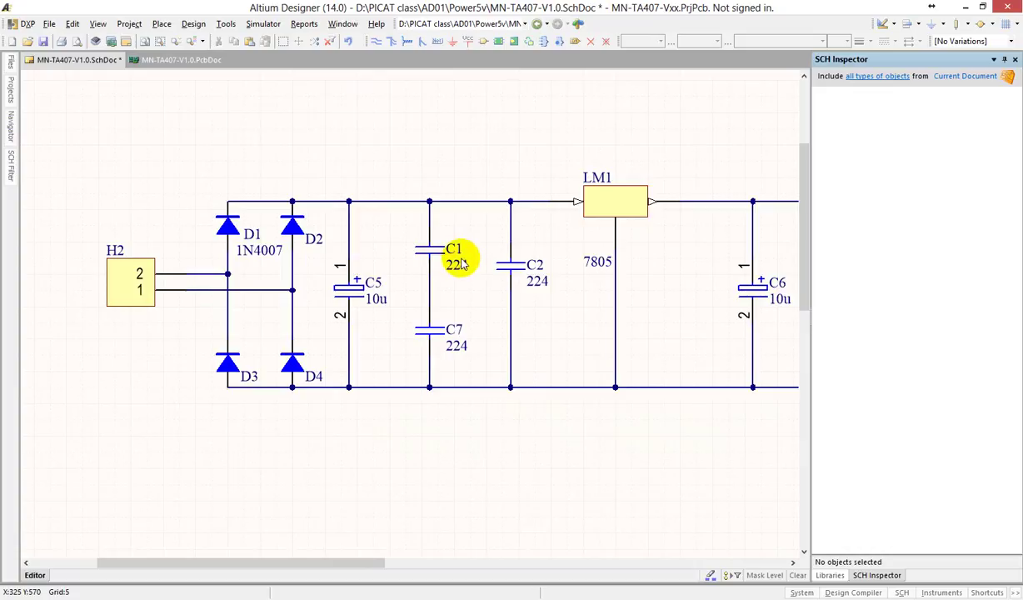
{"action": "scroll", "coordinate": [463, 262], "scroll_direction": "down", "scroll_amount": 1, "text": "ctrl"}
{"action": "right_click_drag", "start_coordinate": [395, 324], "coordinate": [368, 315]}
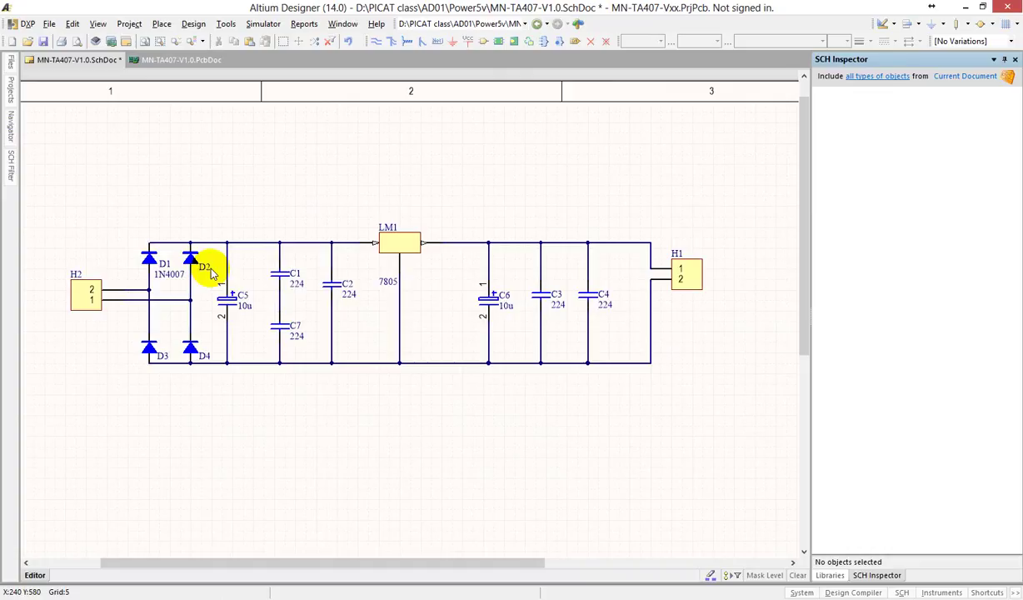
{"action": "left_click", "coordinate": [81, 293]}
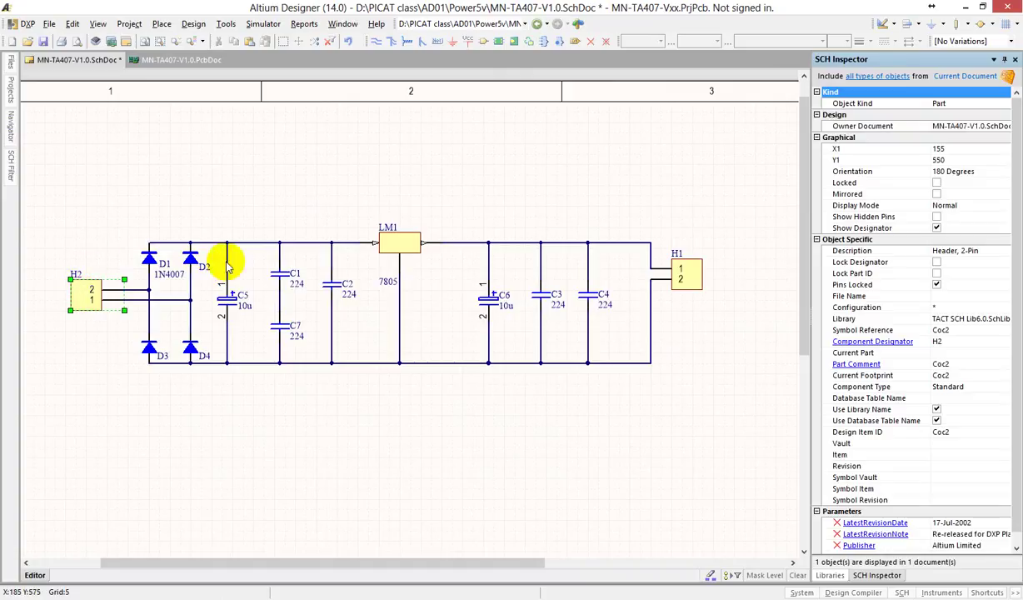
{"action": "left_click", "coordinate": [409, 237]}
{"action": "left_click", "coordinate": [686, 272]}
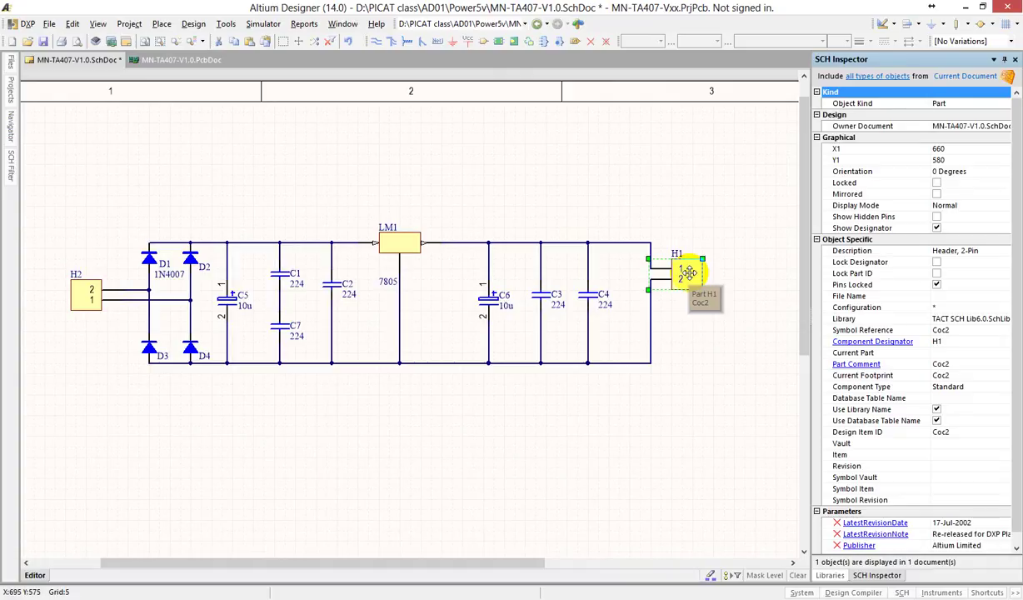
Open the properties of connector H2 and view its Coc2 footprint model in the PCB Model dialog.
{"action": "left_click", "coordinate": [76, 335]}
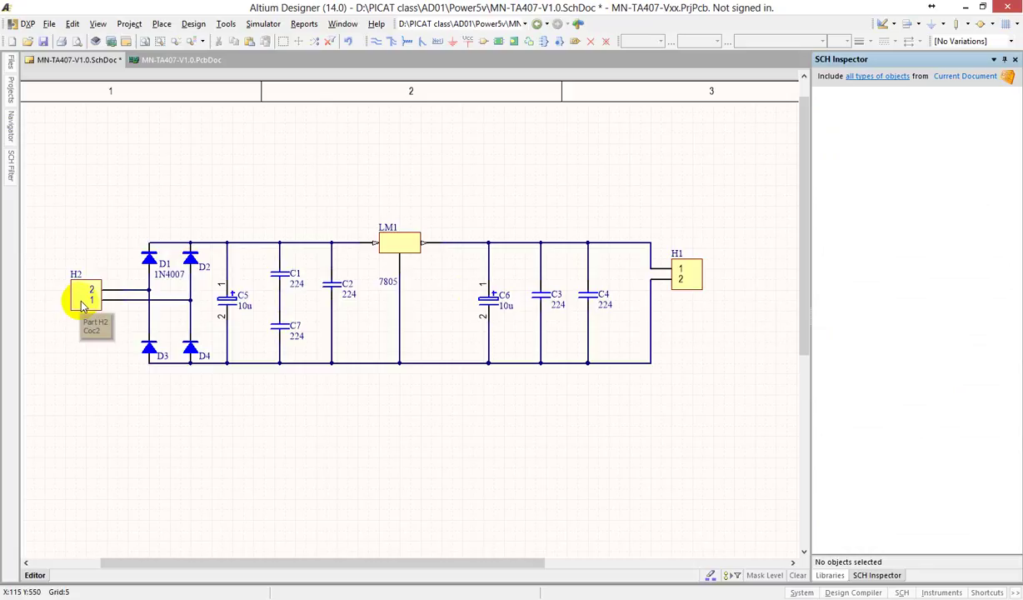
{"action": "double_click", "coordinate": [82, 307]}
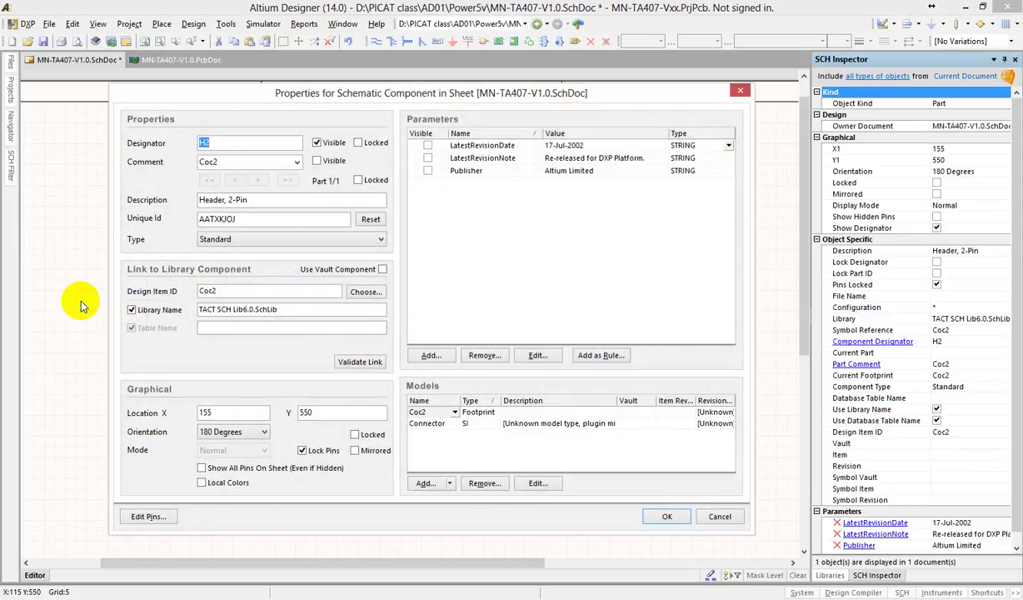
{"action": "left_click", "coordinate": [489, 416]}
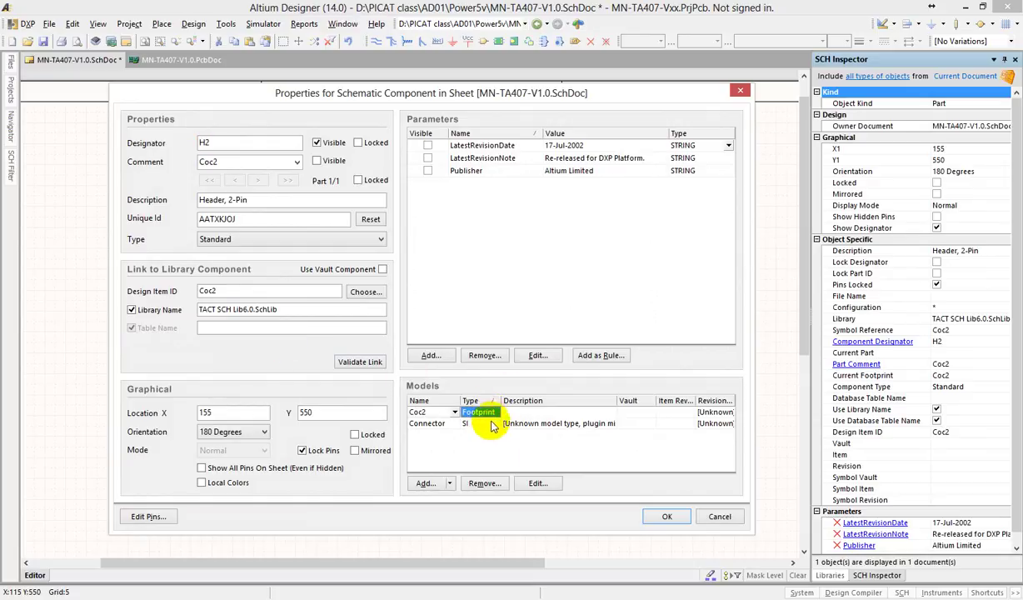
{"action": "left_click", "coordinate": [482, 413]}
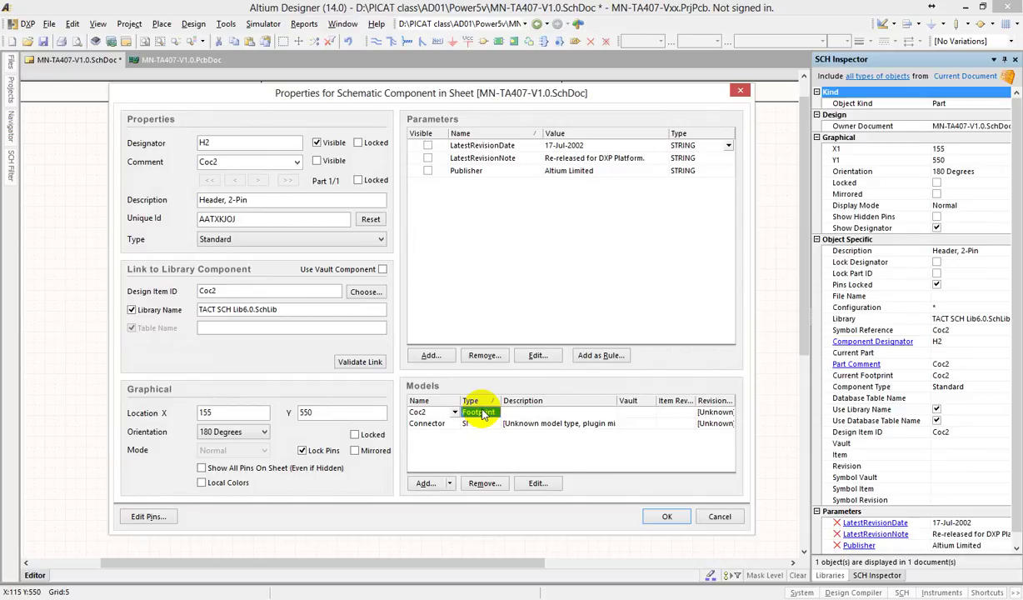
{"action": "left_click", "coordinate": [486, 415]}
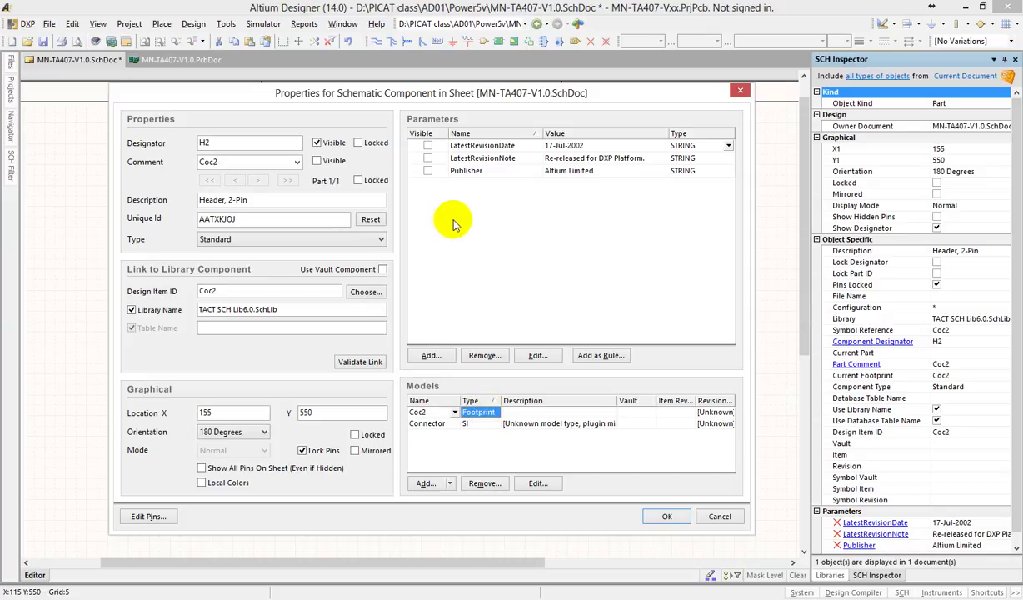
{"action": "double_click", "coordinate": [480, 414]}
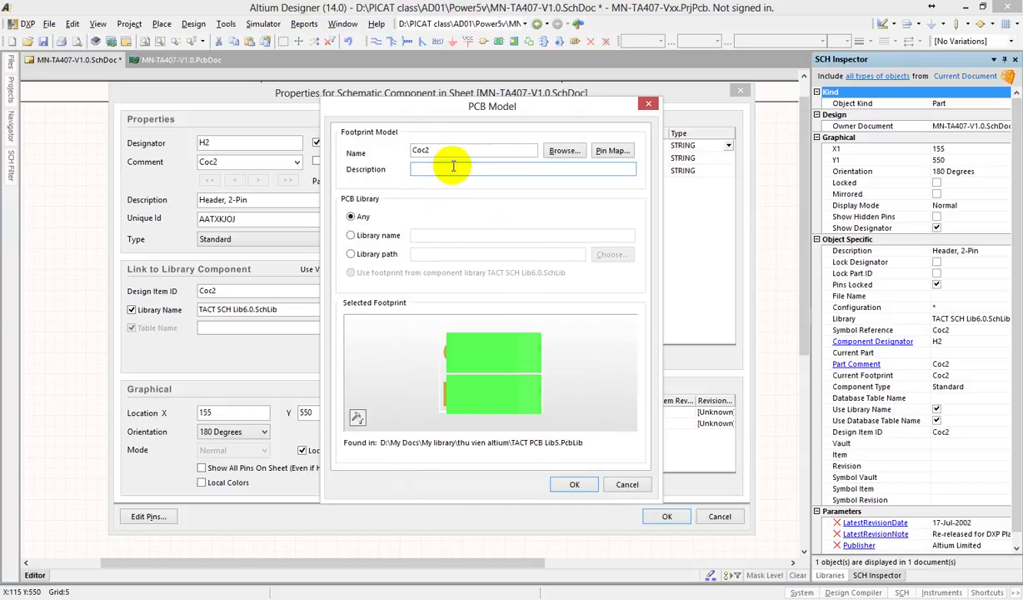
Compare the 2D and 3D previews of H2's Coc2 footprint, ending in the 3D view.
{"action": "left_click", "coordinate": [360, 418]}
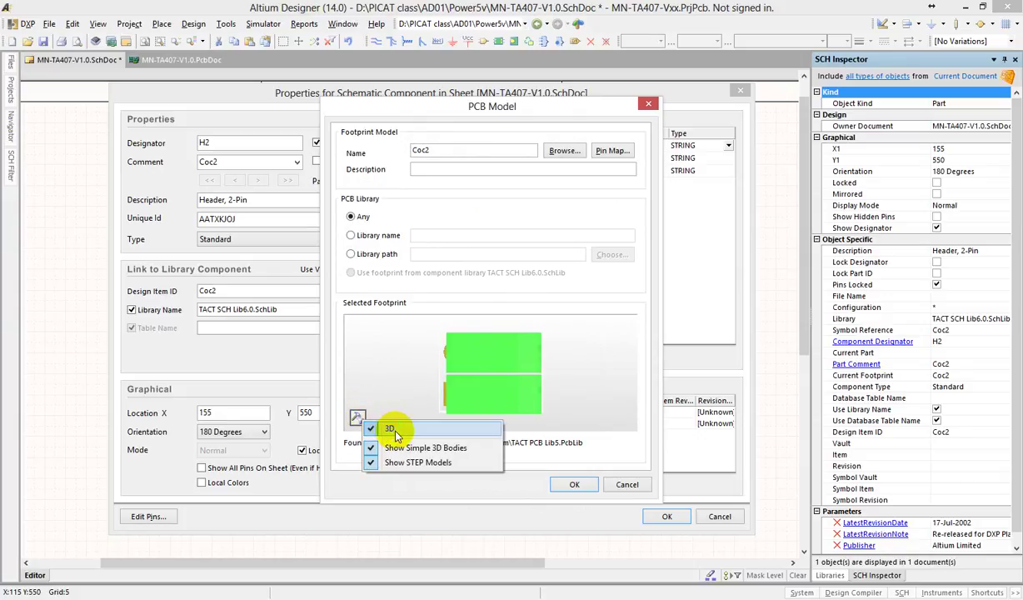
{"action": "left_click", "coordinate": [392, 430]}
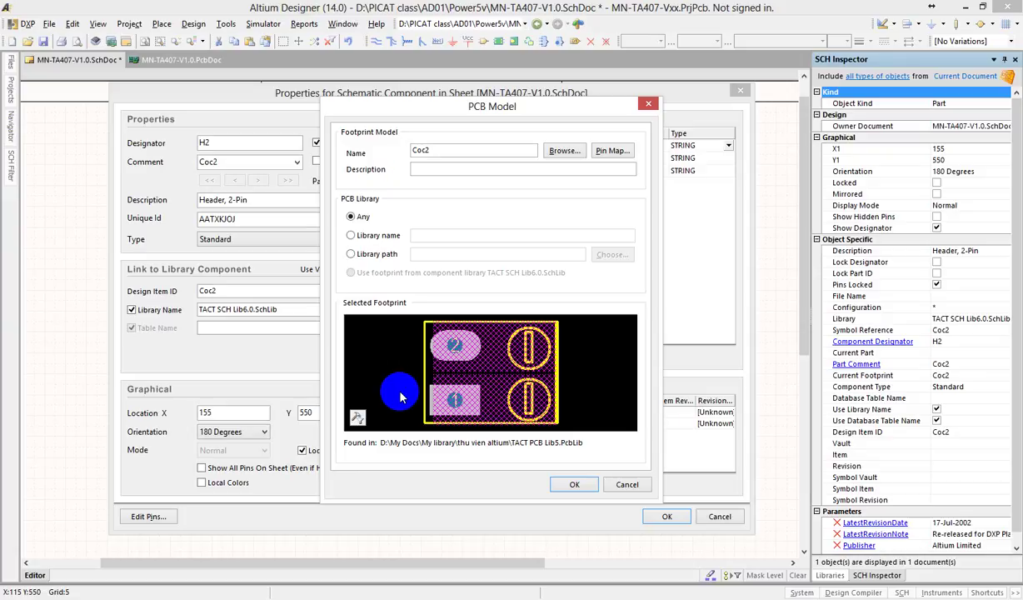
{"action": "left_click", "coordinate": [356, 417]}
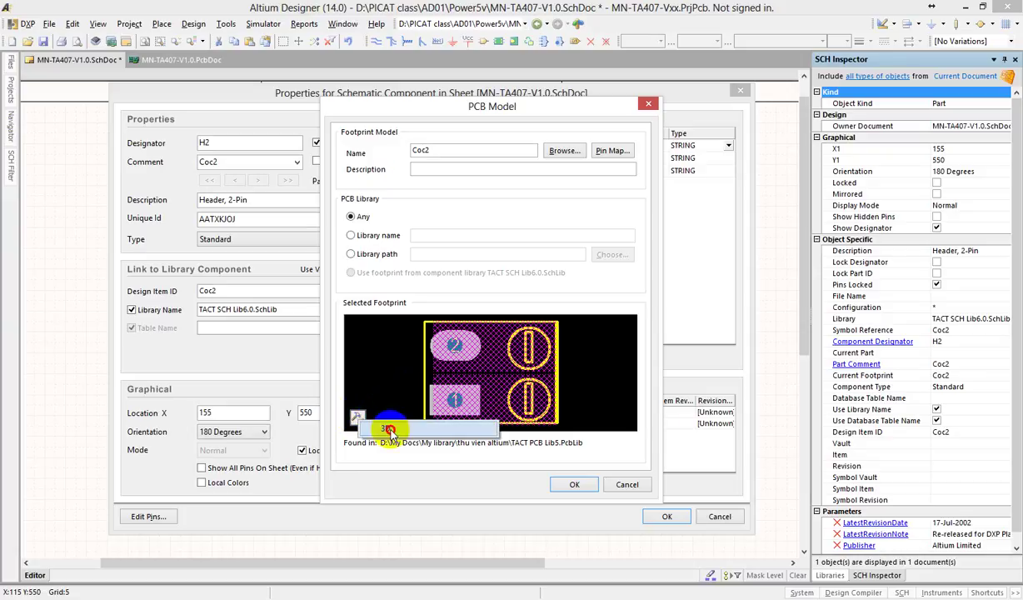
{"action": "left_click", "coordinate": [390, 430]}
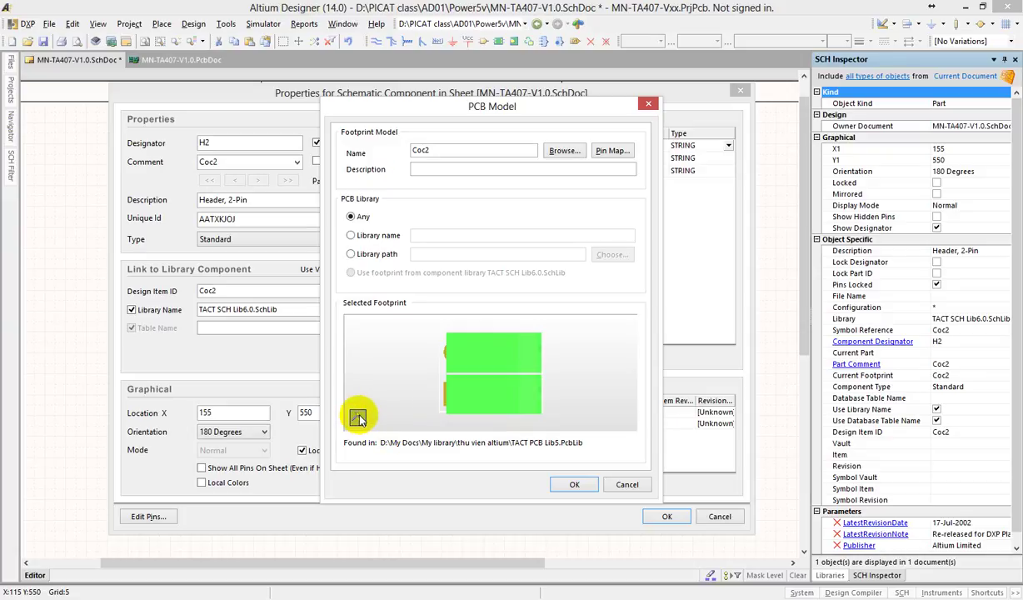
{"action": "left_click", "coordinate": [359, 419]}
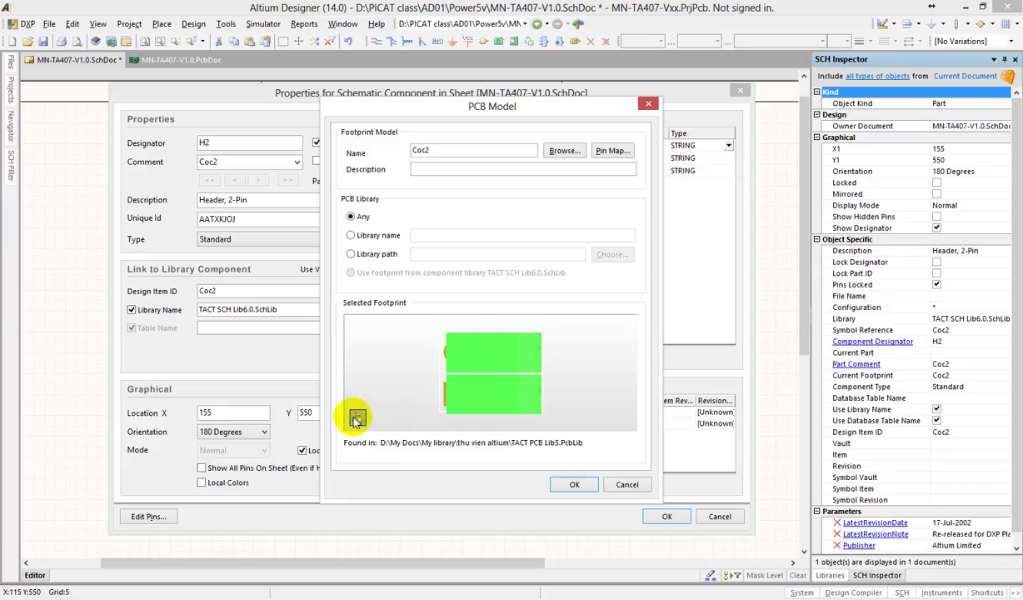
{"action": "left_click", "coordinate": [387, 425]}
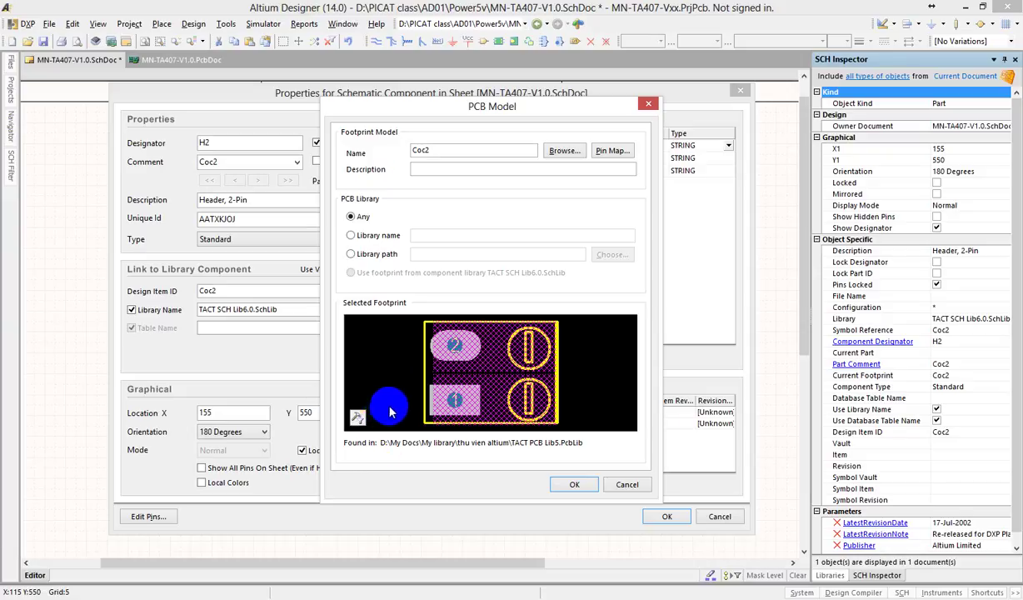
{"action": "left_click", "coordinate": [359, 420]}
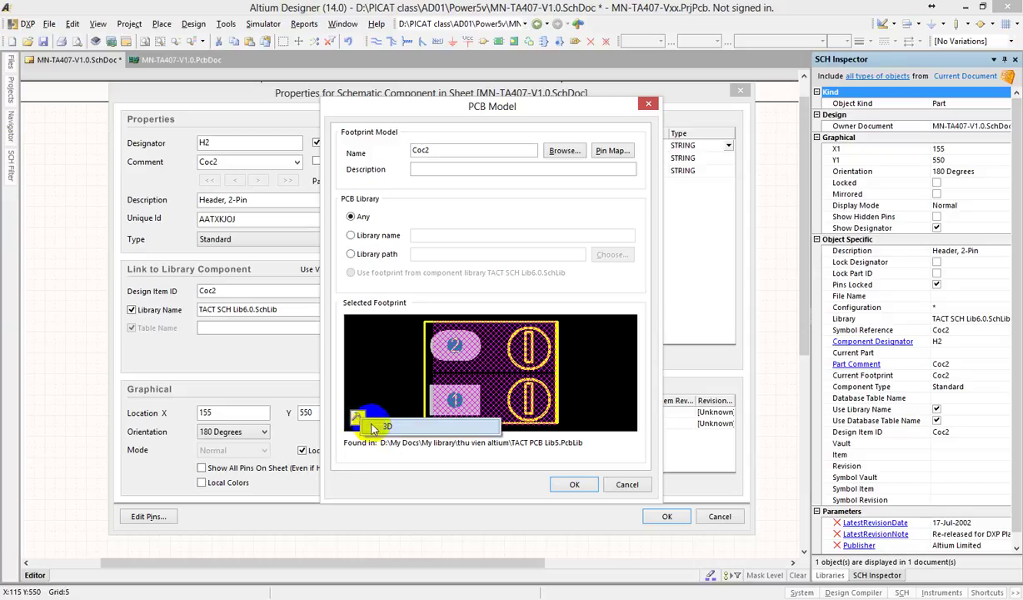
{"action": "left_click", "coordinate": [379, 423]}
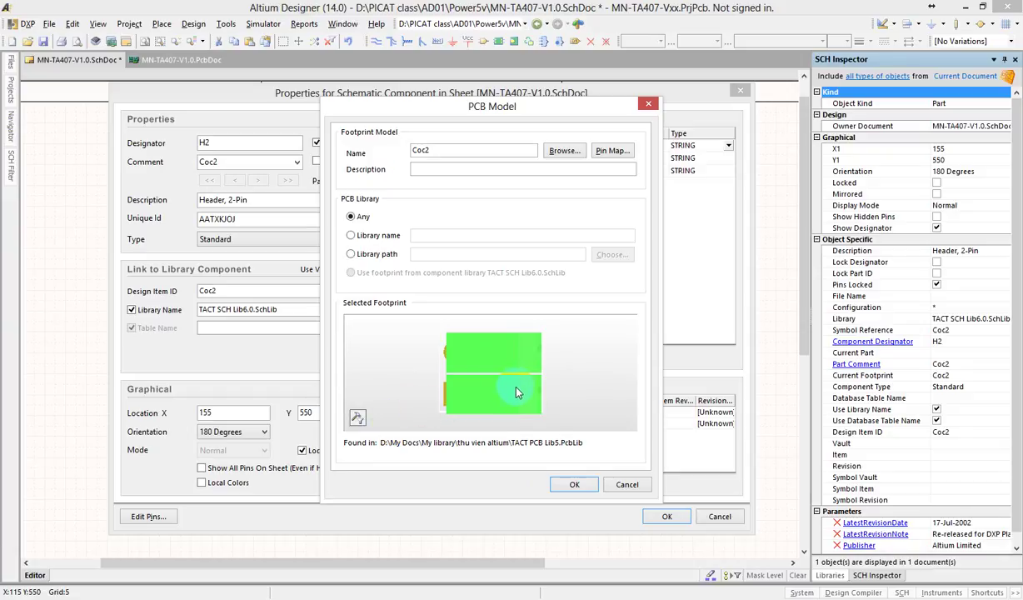
Rotate the 3D preview of the Coc2 footprint to examine the connector body, and close H2's footprint and component dialogs.
{"action": "left_click_drag", "start_coordinate": [482, 411], "coordinate": [478, 340]}
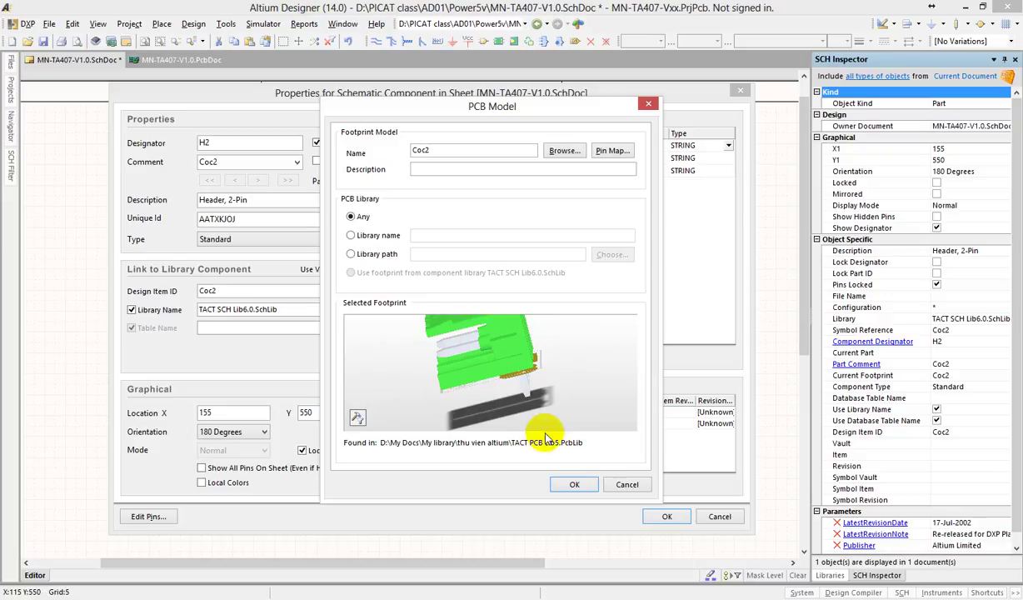
{"action": "left_click", "coordinate": [624, 484]}
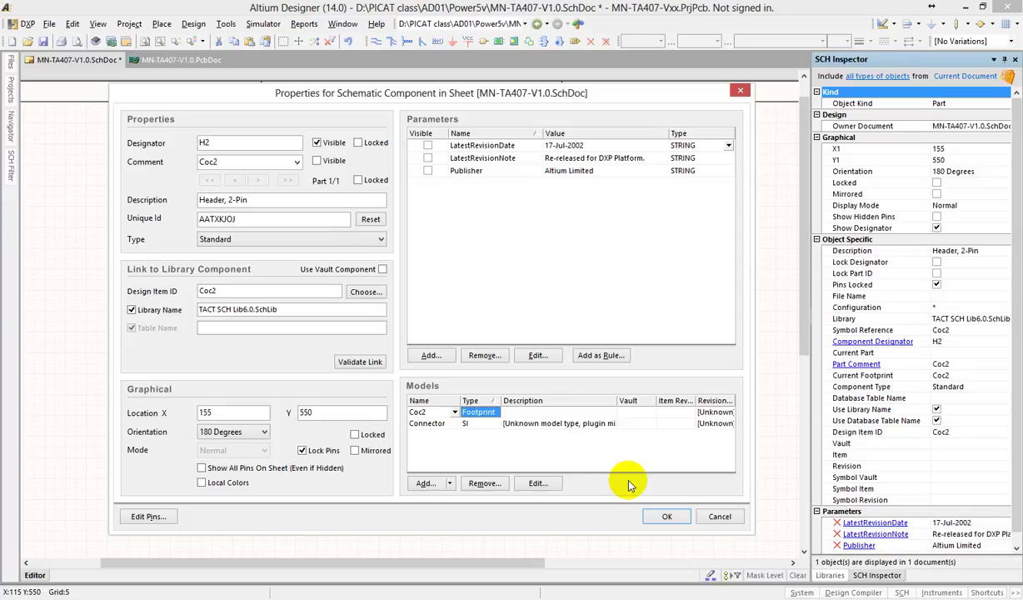
{"action": "key", "text": "Return"}
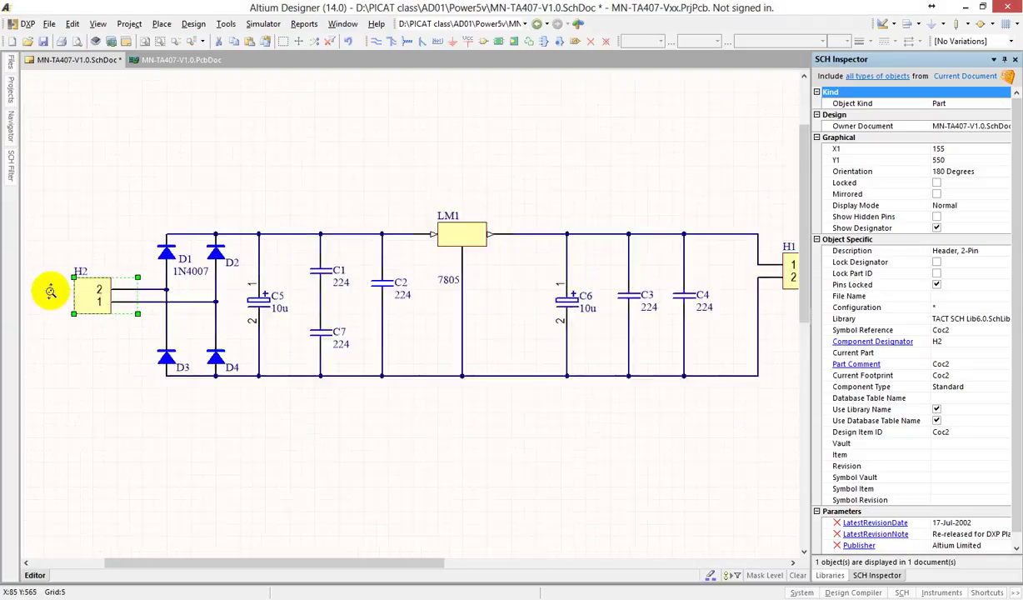
{"action": "scroll", "coordinate": [50, 290], "scroll_direction": "up", "scroll_amount": 2, "text": "ctrl"}
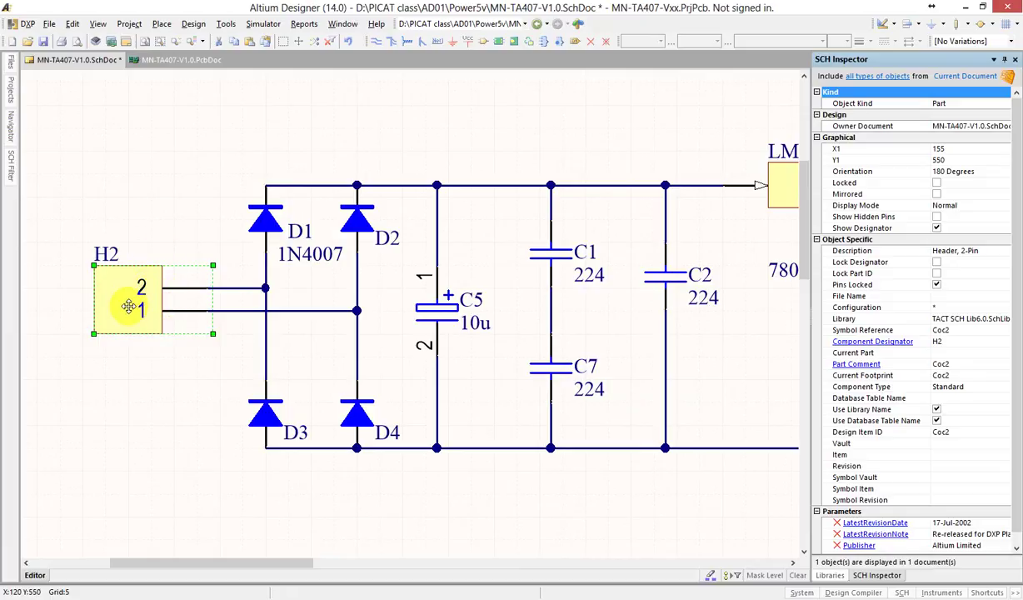
{"action": "left_click", "coordinate": [210, 422]}
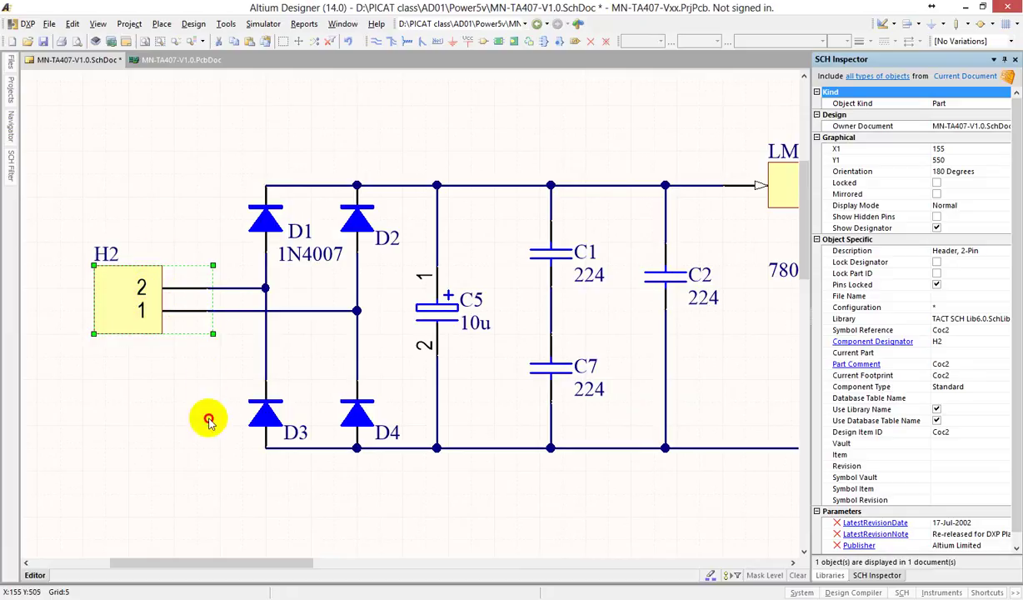
{"action": "left_click", "coordinate": [157, 290]}
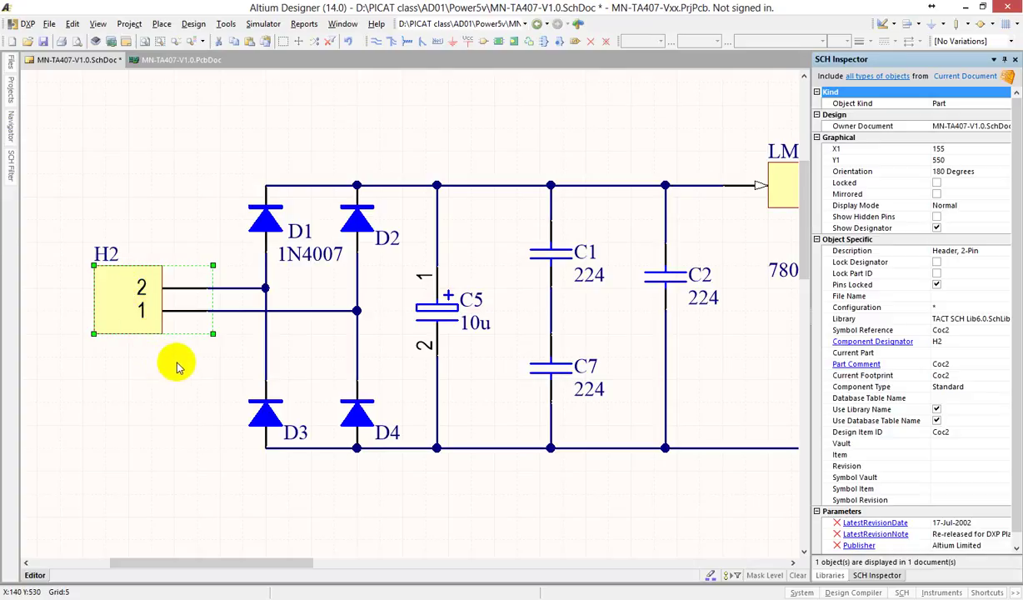
{"action": "double_click", "coordinate": [141, 310]}
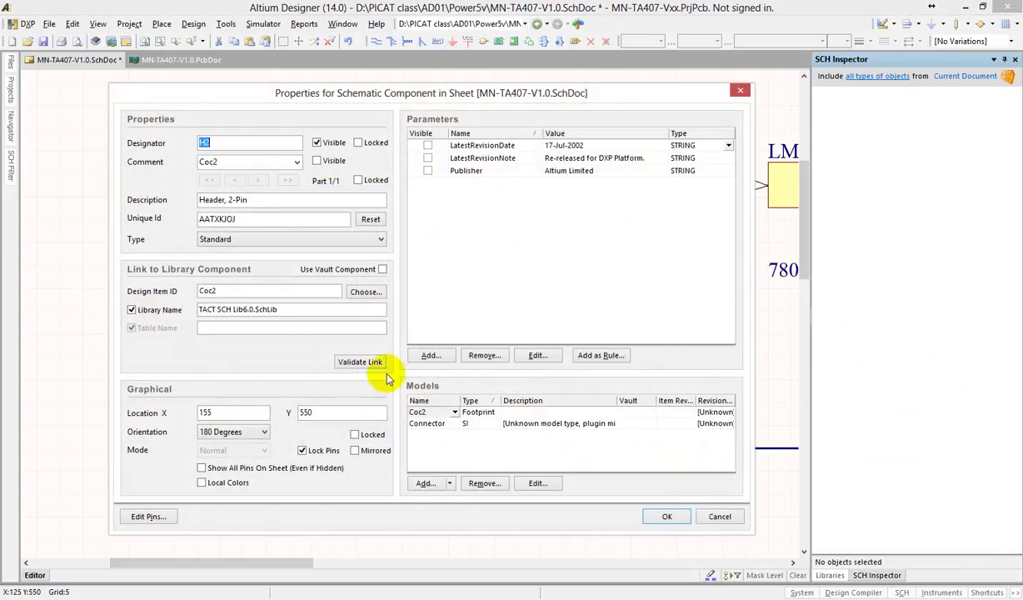
{"action": "left_click", "coordinate": [480, 413]}
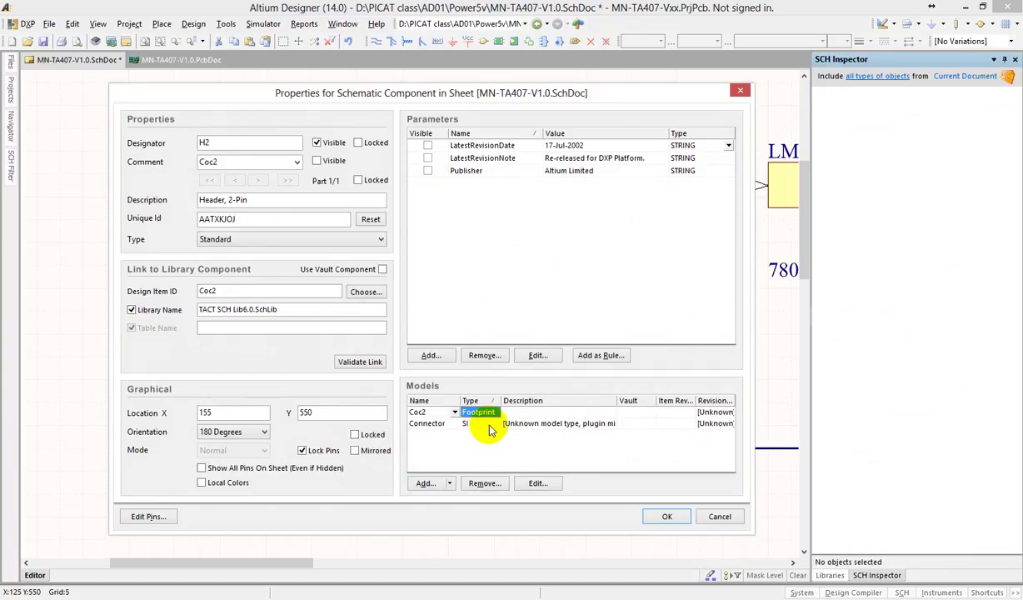
{"action": "key", "text": "Escape"}
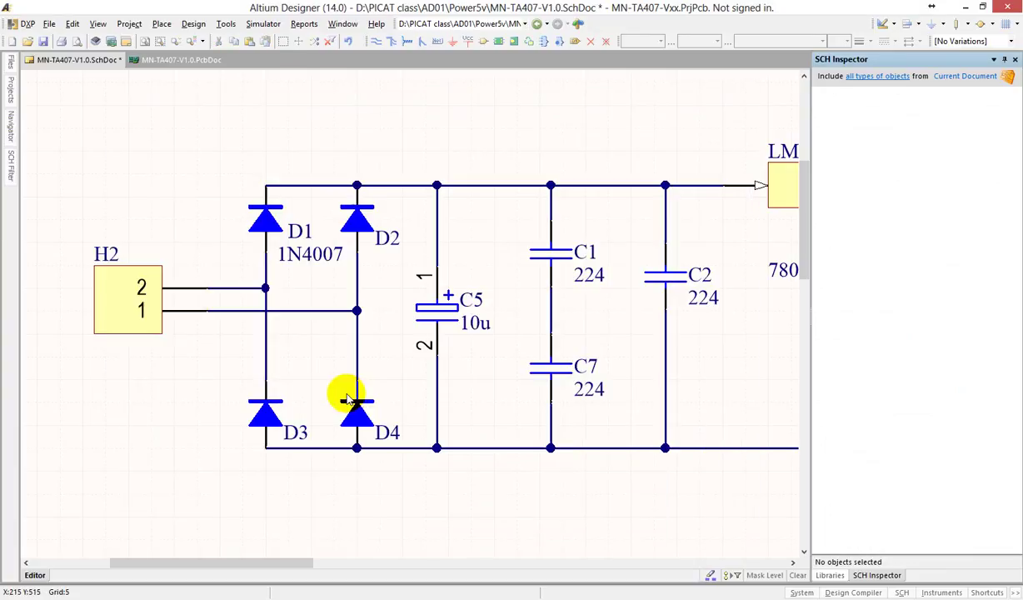
Reopen H2's Coc2 footprint model from its component properties and examine the connector in 3D from several angles.
{"action": "double_click", "coordinate": [146, 301]}
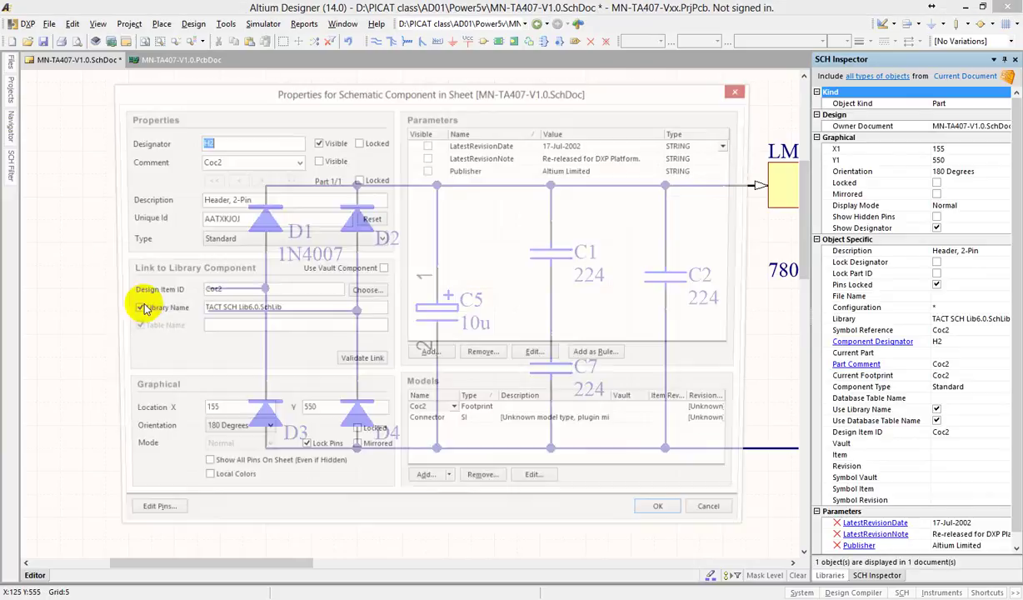
{"action": "double_click", "coordinate": [479, 412]}
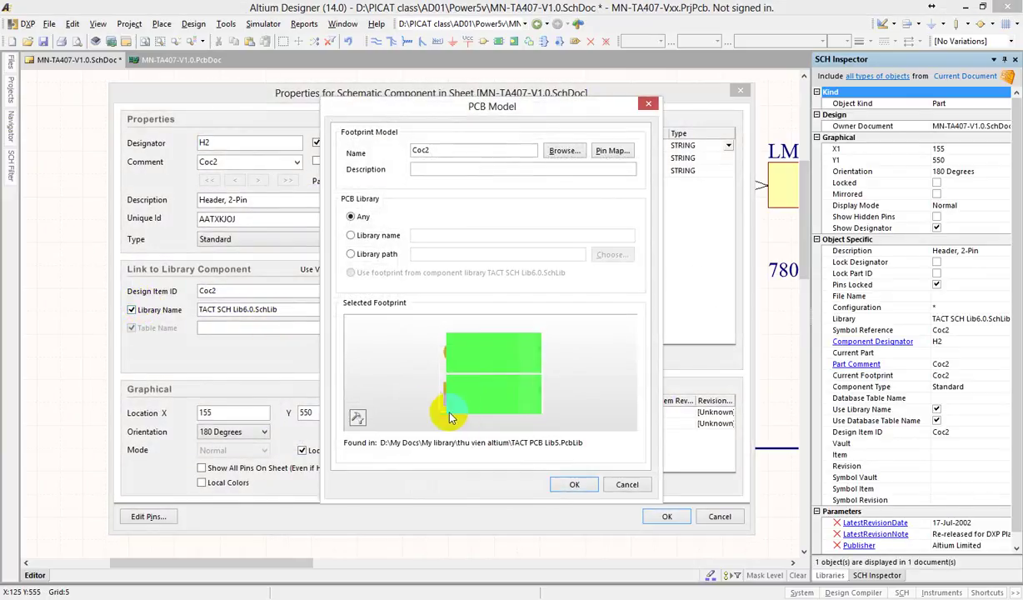
{"action": "left_click_drag", "start_coordinate": [515, 406], "coordinate": [486, 360]}
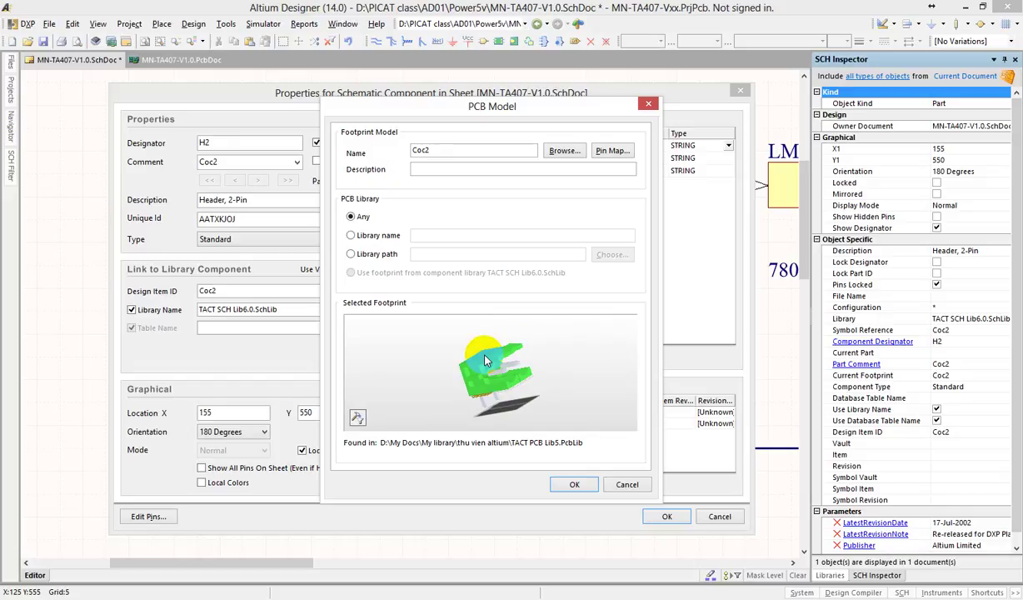
{"action": "left_click_drag", "start_coordinate": [494, 363], "coordinate": [534, 377]}
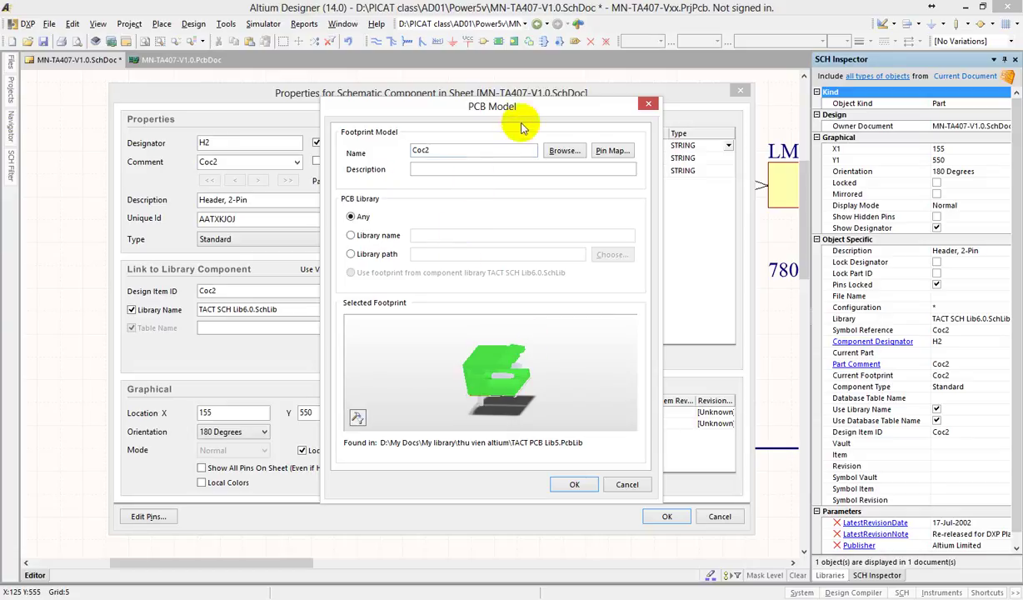
Move the PCB Model dialog aside, check the Coc2 footprint in 2D, and return to a rotated 3D preview.
{"action": "left_click_drag", "start_coordinate": [543, 102], "coordinate": [624, 88]}
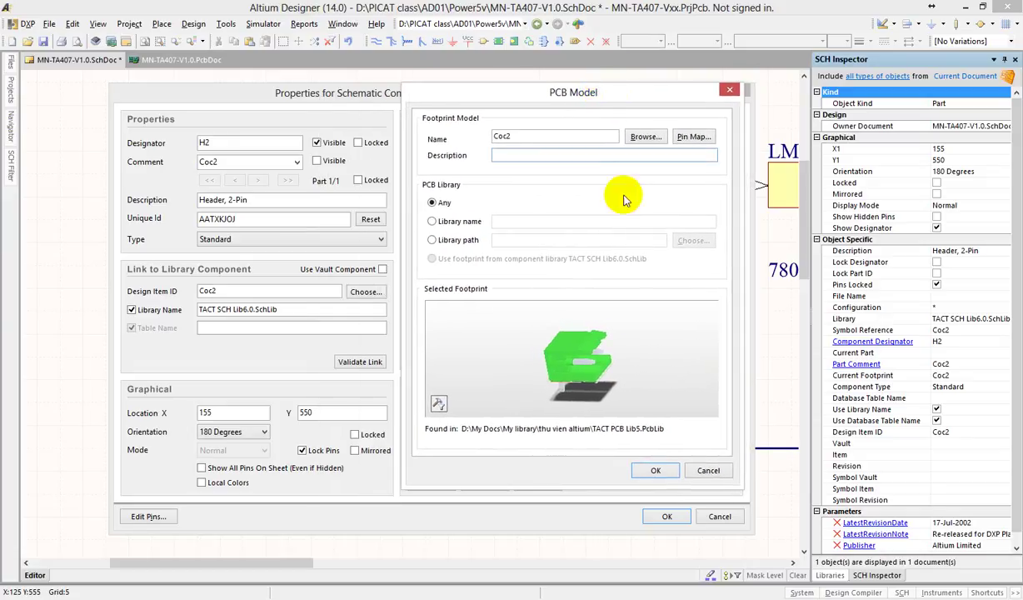
{"action": "left_click_drag", "start_coordinate": [588, 386], "coordinate": [454, 404]}
{"action": "left_click", "coordinate": [454, 404]}
{"action": "left_click", "coordinate": [469, 392]}
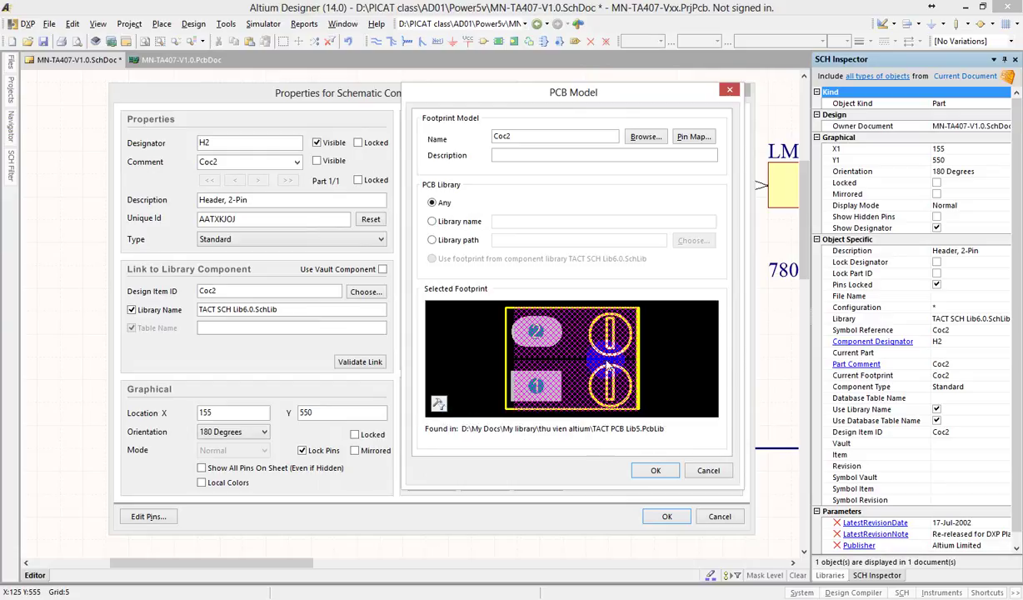
{"action": "left_click", "coordinate": [439, 404]}
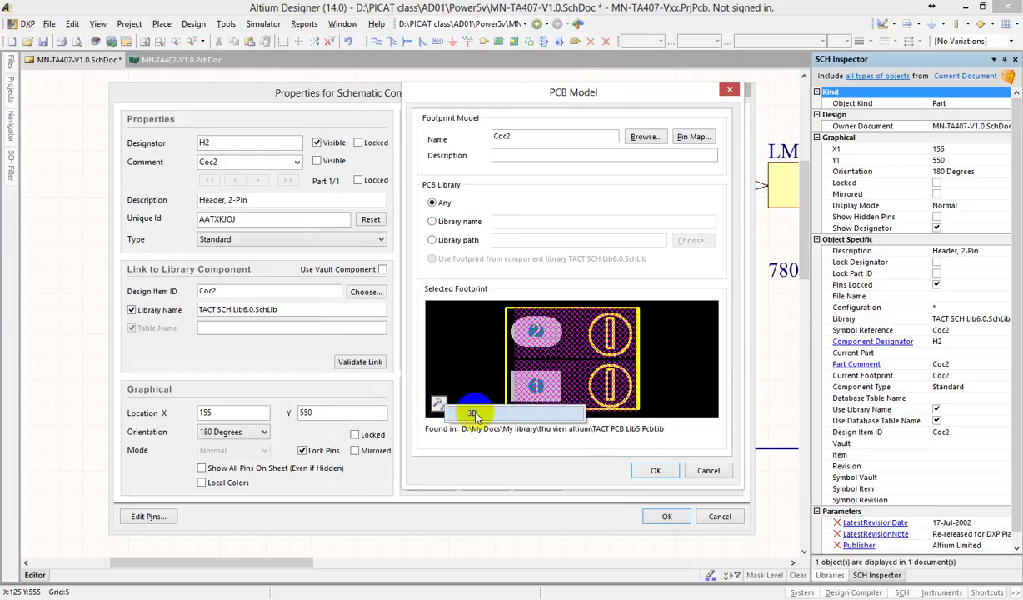
{"action": "left_click", "coordinate": [467, 375]}
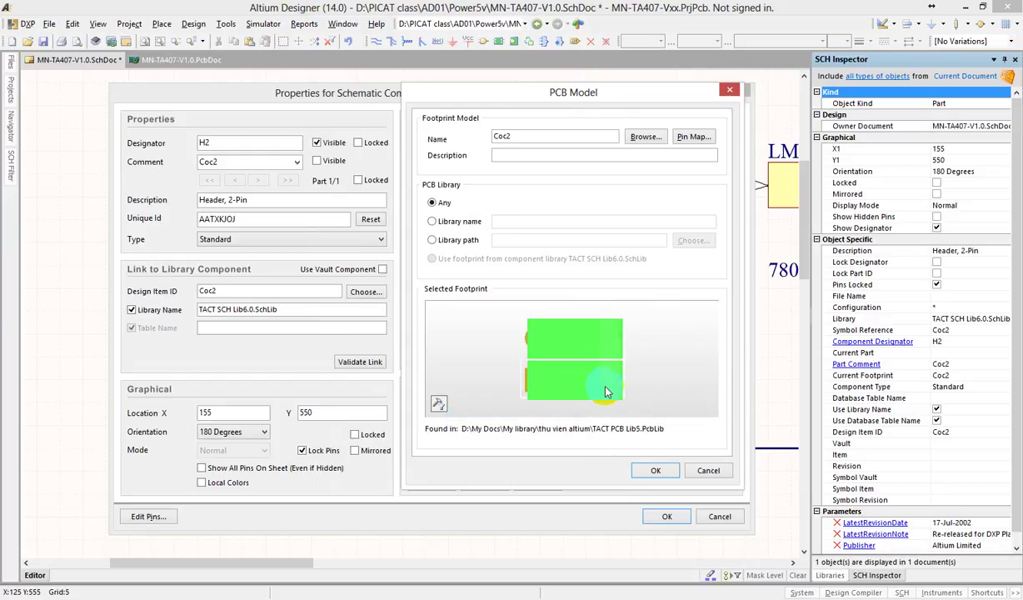
{"action": "left_click_drag", "start_coordinate": [613, 398], "coordinate": [580, 338]}
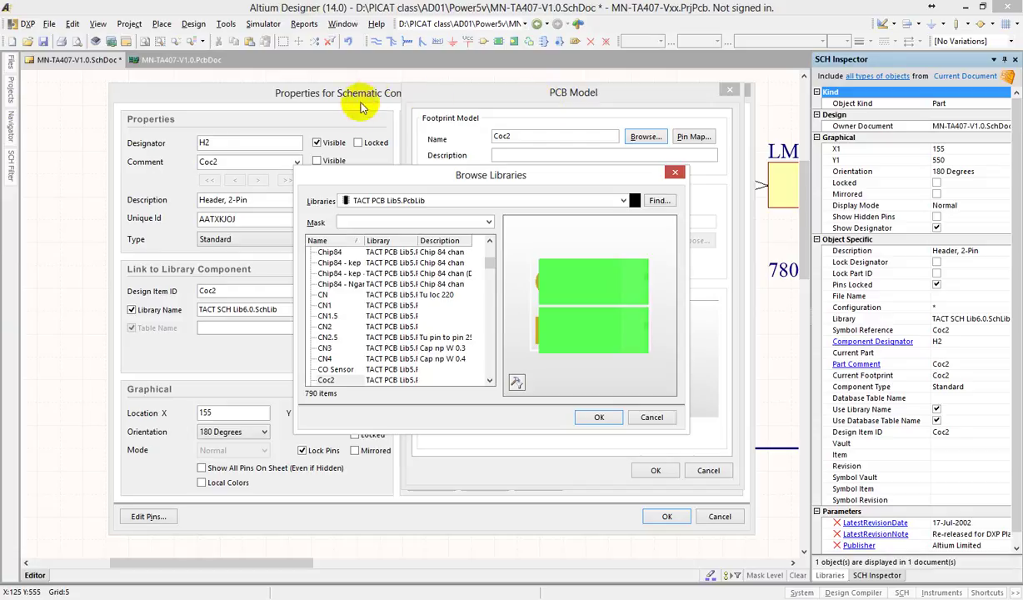
Move and lengthen the Browse Libraries dialog, and preview the Coc 2 chan footprint in 3D.
{"action": "left_click_drag", "start_coordinate": [402, 177], "coordinate": [352, 123]}
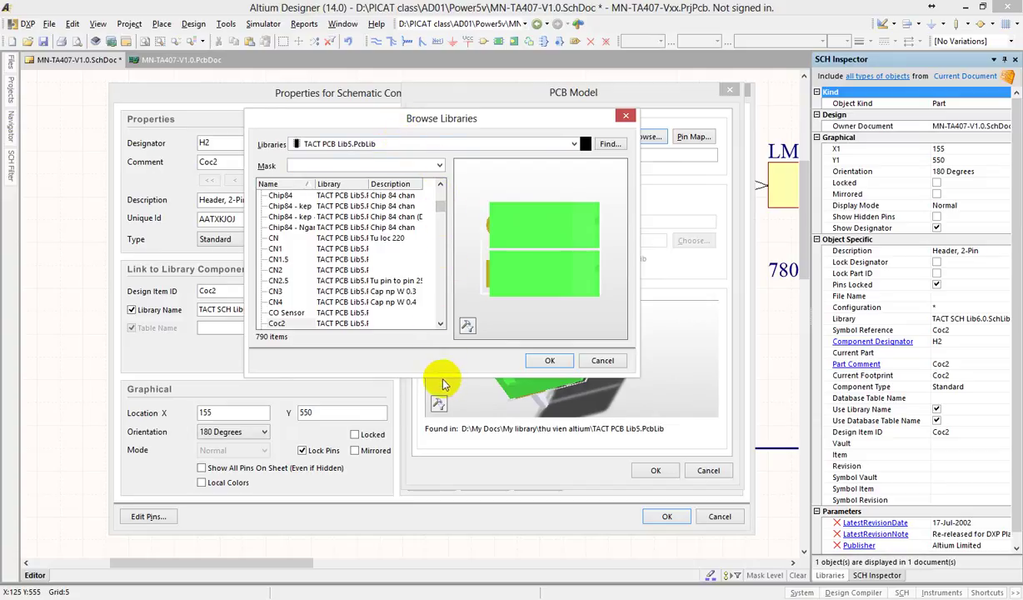
{"action": "left_click_drag", "start_coordinate": [444, 377], "coordinate": [452, 554]}
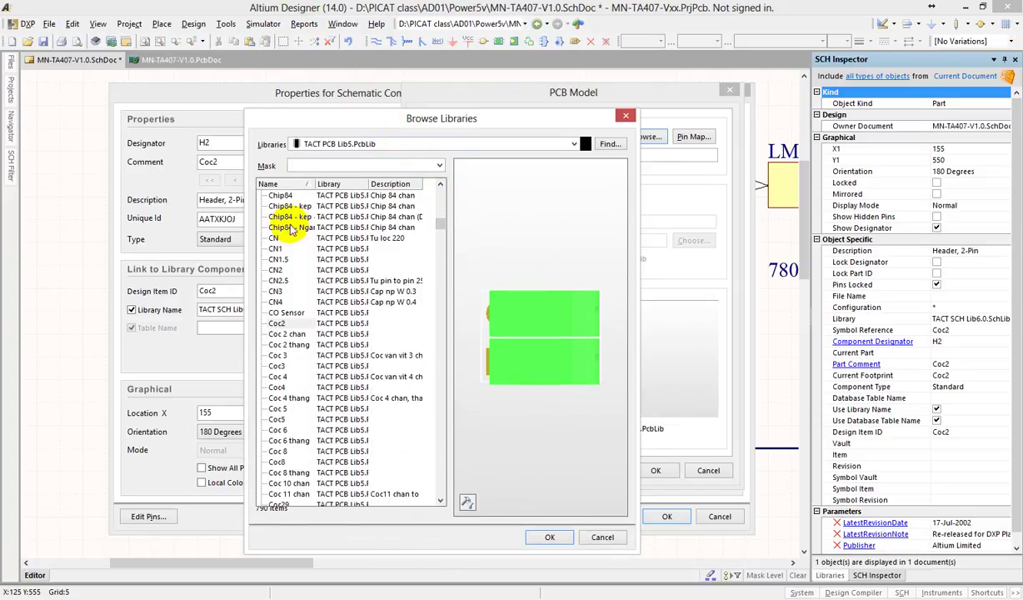
{"action": "left_click", "coordinate": [283, 325]}
{"action": "left_click", "coordinate": [287, 333]}
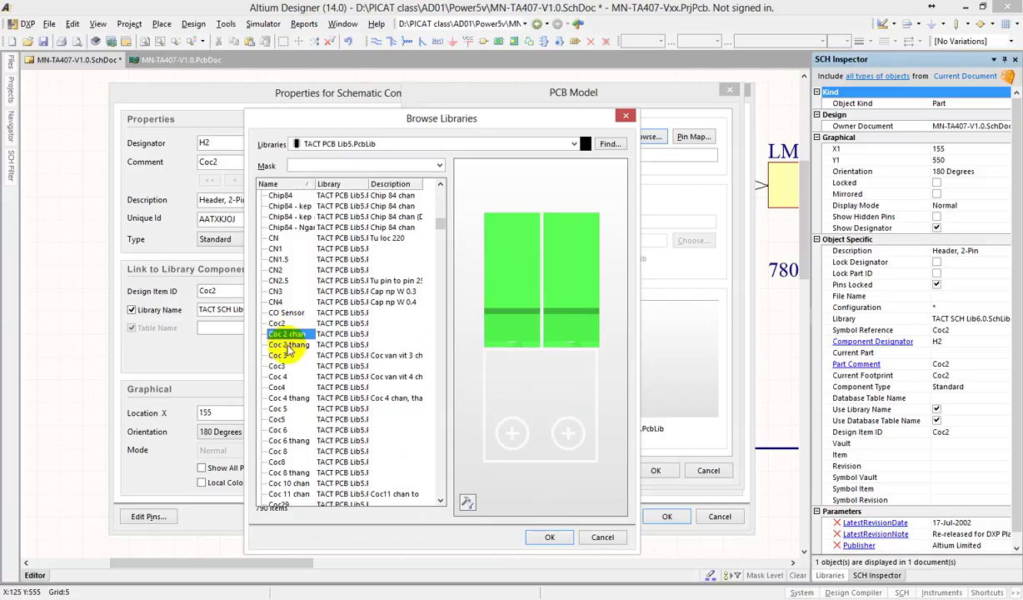
{"action": "left_click", "coordinate": [288, 355]}
{"action": "left_click", "coordinate": [289, 344]}
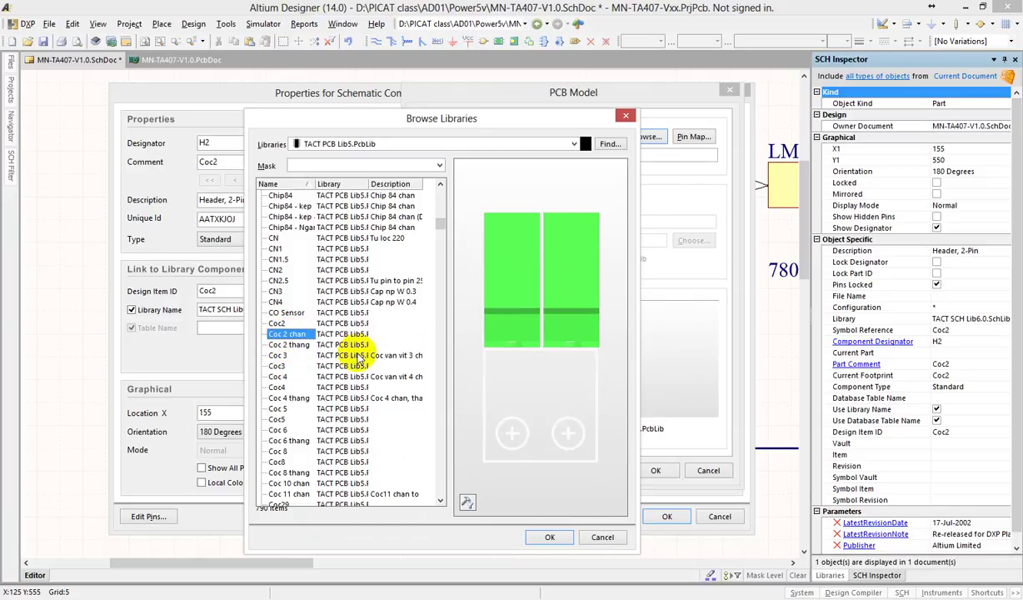
Switch the library preview to 2D and compare the Coc2, Coc 3, Coc 6 and Coc 2 chan footprints.
{"action": "left_click", "coordinate": [467, 503]}
{"action": "left_click", "coordinate": [503, 515]}
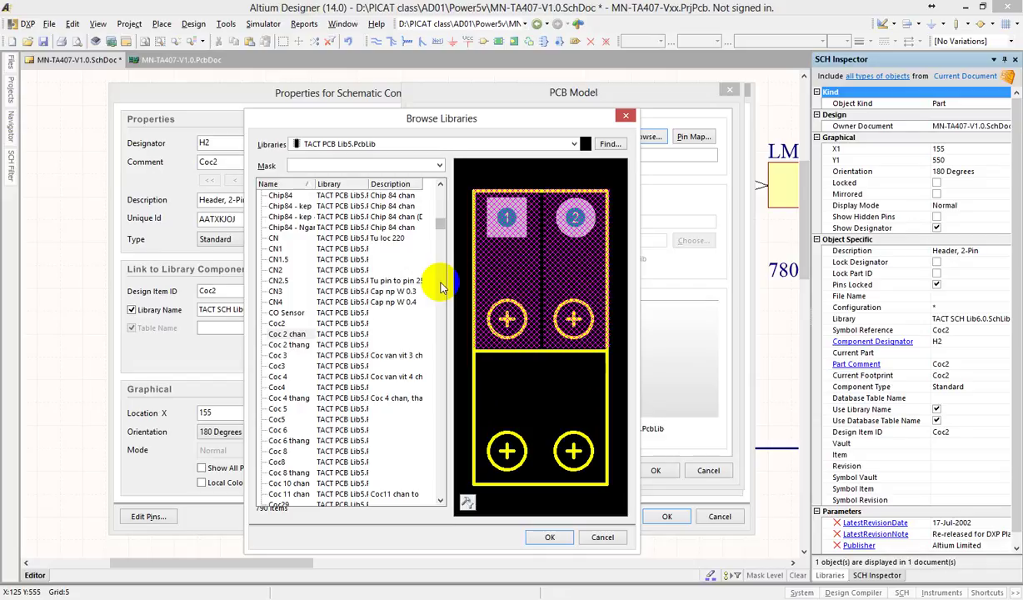
{"action": "left_click", "coordinate": [279, 333]}
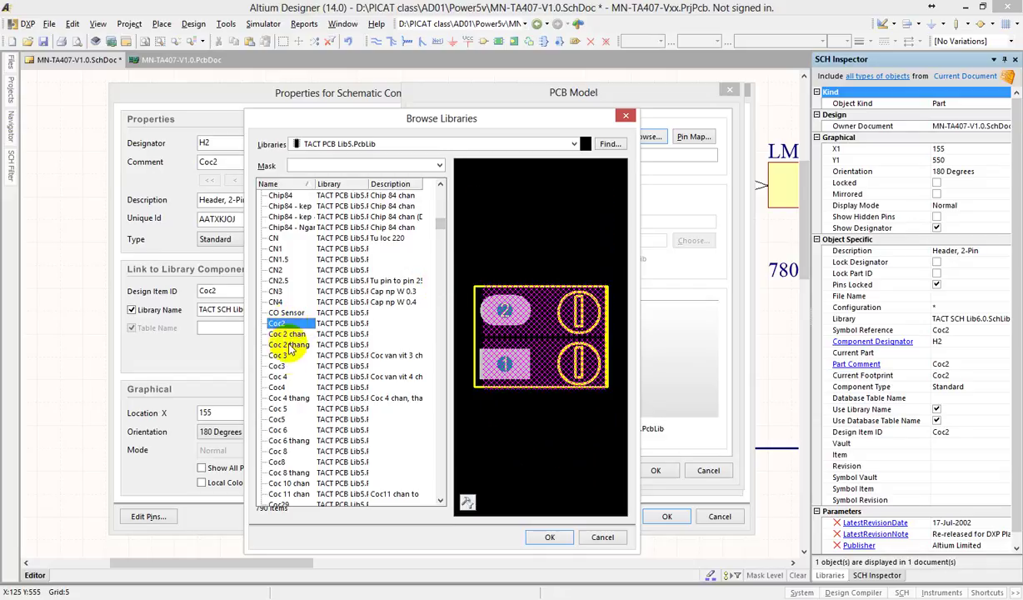
{"action": "left_click", "coordinate": [279, 355]}
{"action": "left_click", "coordinate": [281, 429]}
{"action": "left_click", "coordinate": [278, 323]}
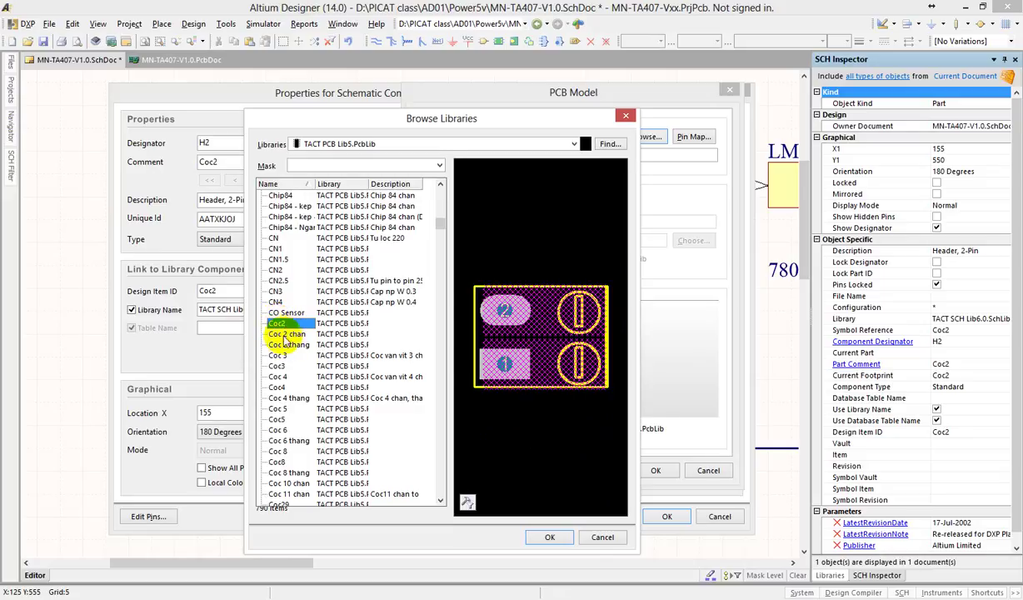
{"action": "left_click", "coordinate": [279, 333]}
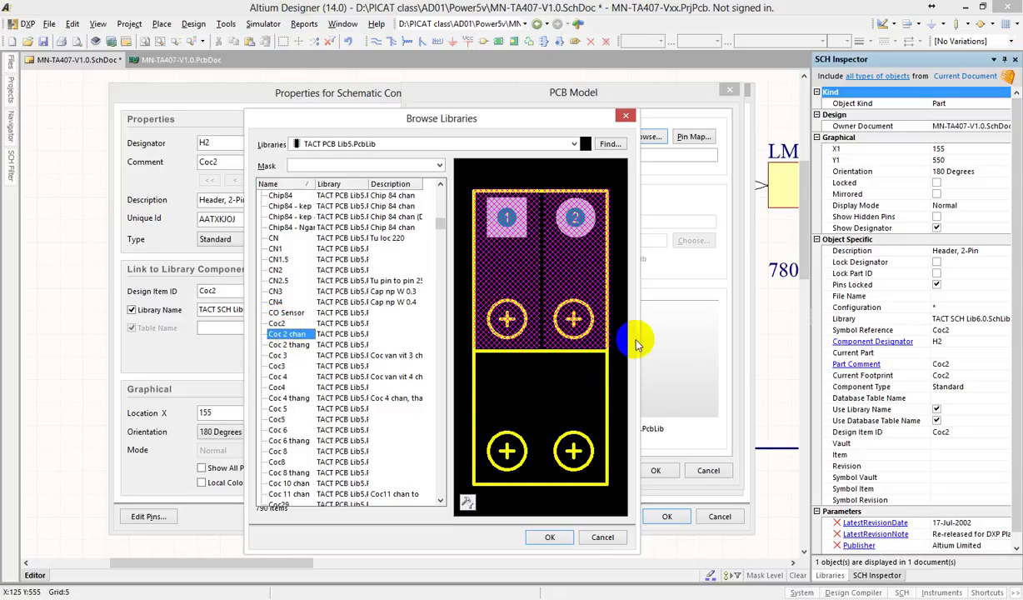
Widen the Browse Libraries dialog and examine the Coc 2 thang footprint in 2D and from another angle in 3D.
{"action": "left_click_drag", "start_coordinate": [638, 337], "coordinate": [727, 354]}
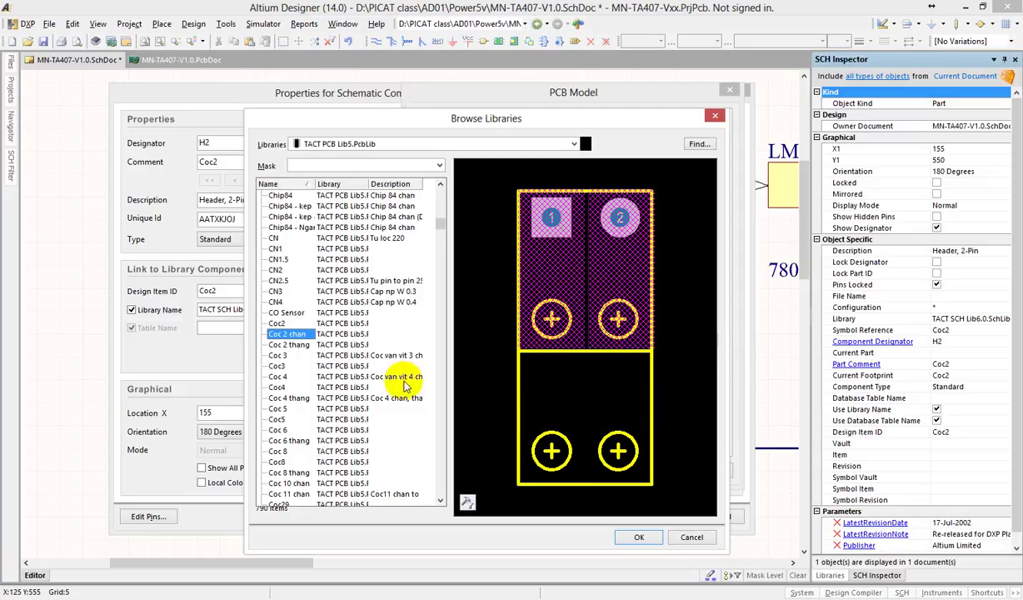
{"action": "left_click", "coordinate": [288, 344]}
{"action": "left_click", "coordinate": [468, 503]}
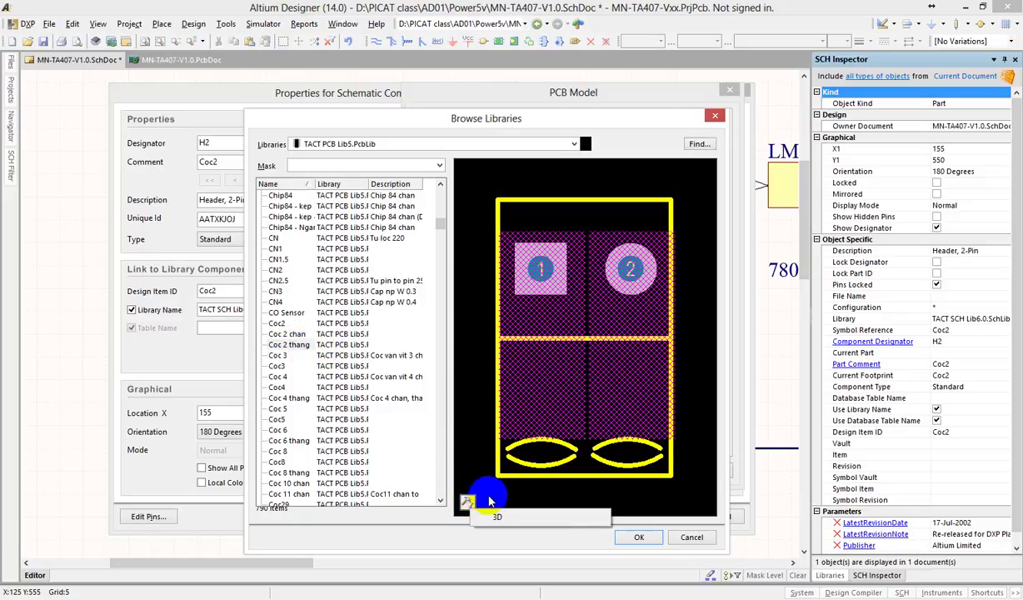
{"action": "left_click_drag", "start_coordinate": [600, 443], "coordinate": [550, 358]}
Compare the Coc2, Coc4, Coc 6 thang and Coc 8 thang footprints in 3D, ending with Coc 8 thang in 2D.
{"action": "left_click", "coordinate": [283, 323]}
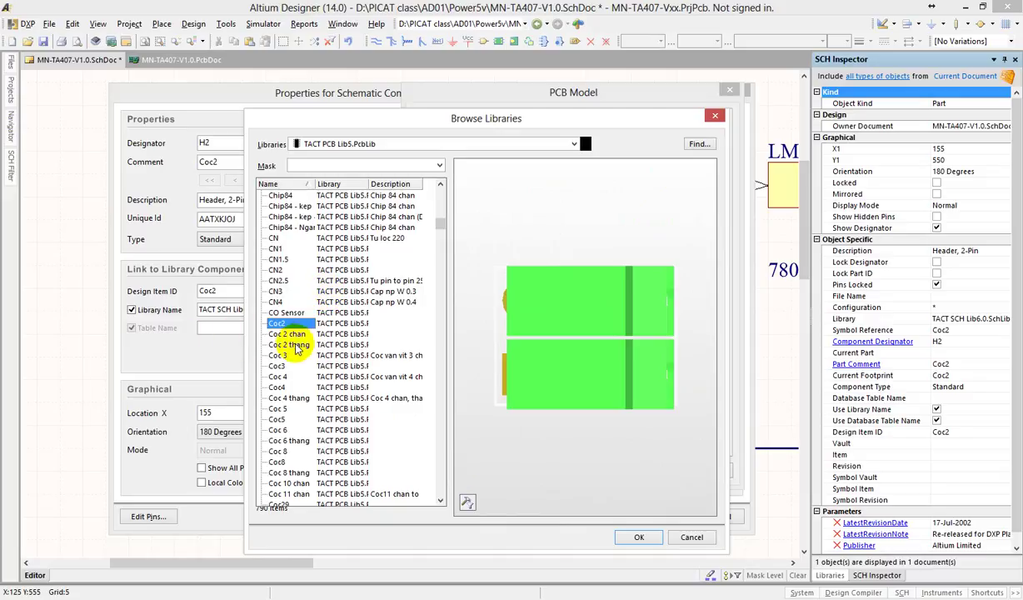
{"action": "left_click", "coordinate": [277, 386]}
{"action": "left_click", "coordinate": [287, 440]}
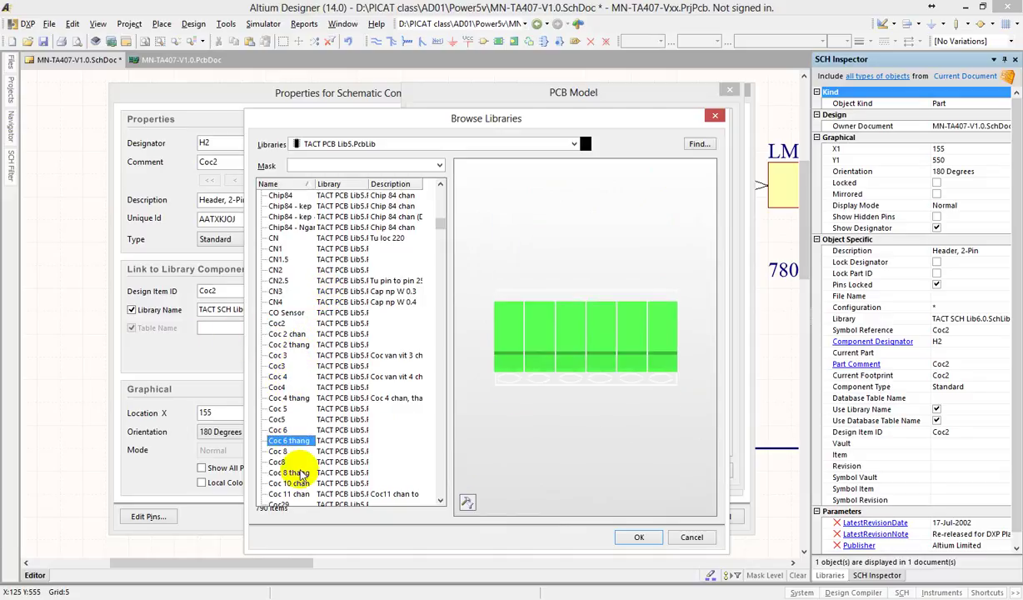
{"action": "left_click", "coordinate": [288, 472]}
{"action": "left_click", "coordinate": [468, 502]}
{"action": "left_click", "coordinate": [504, 514]}
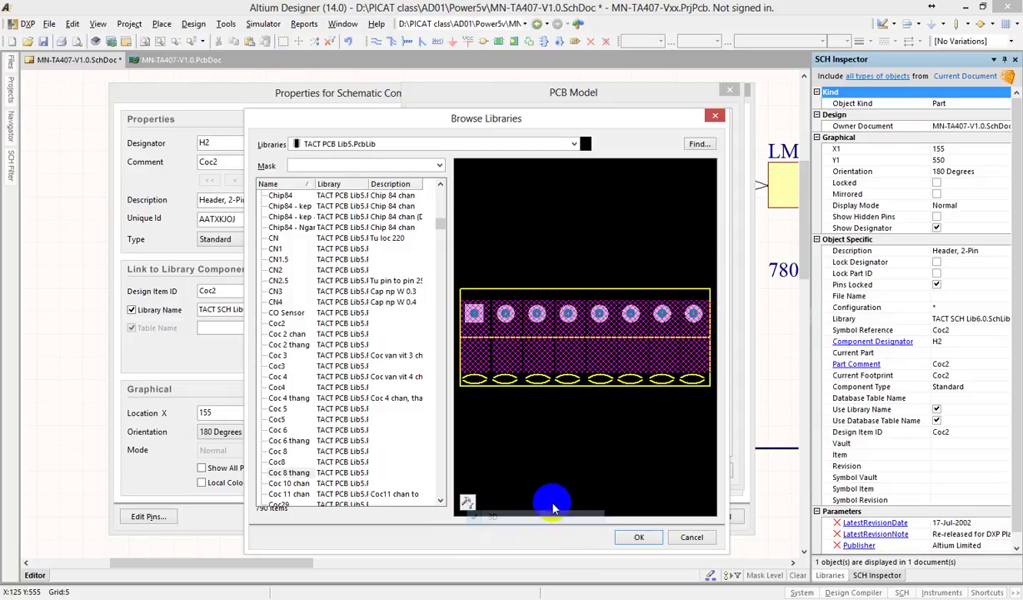
Cancel the library browser, the PCB model dialog and H2's component properties.
{"action": "left_click", "coordinate": [691, 537]}
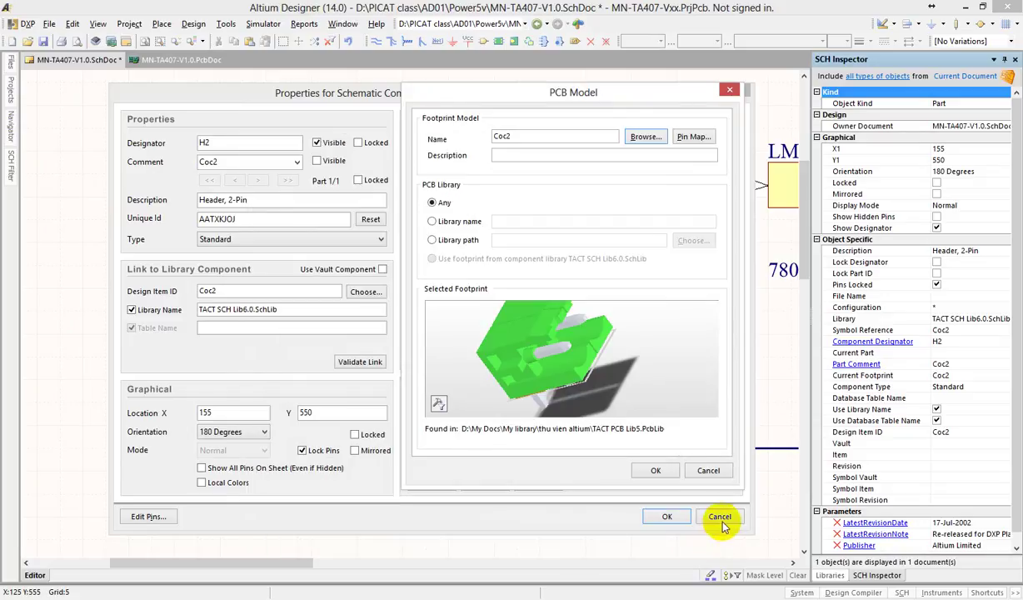
{"action": "left_click", "coordinate": [708, 471]}
{"action": "left_click", "coordinate": [720, 517]}
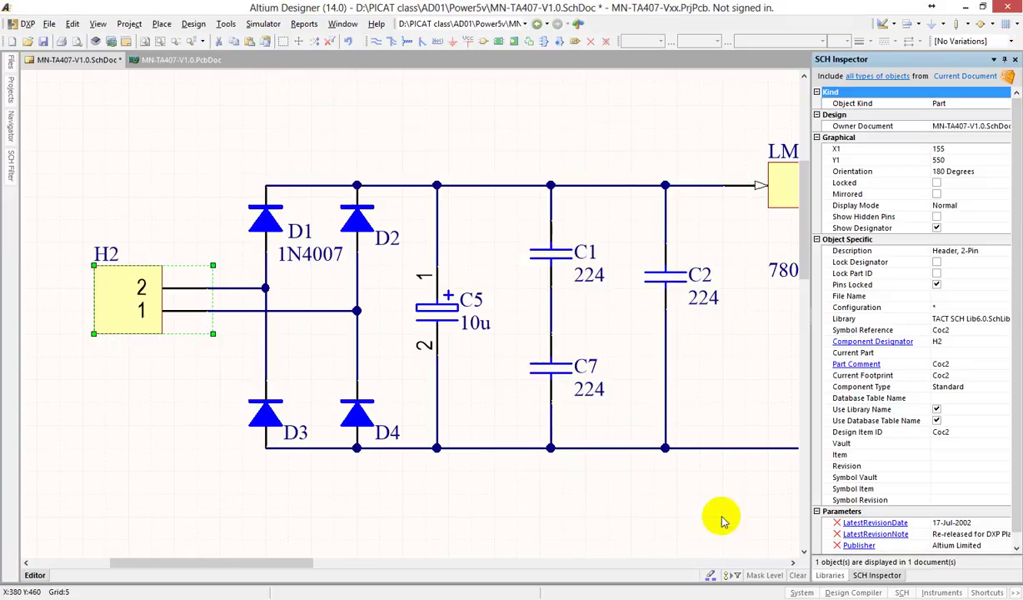
Inspect connector H2 within the overall schematic, and clear the selection.
{"action": "left_click", "coordinate": [135, 415]}
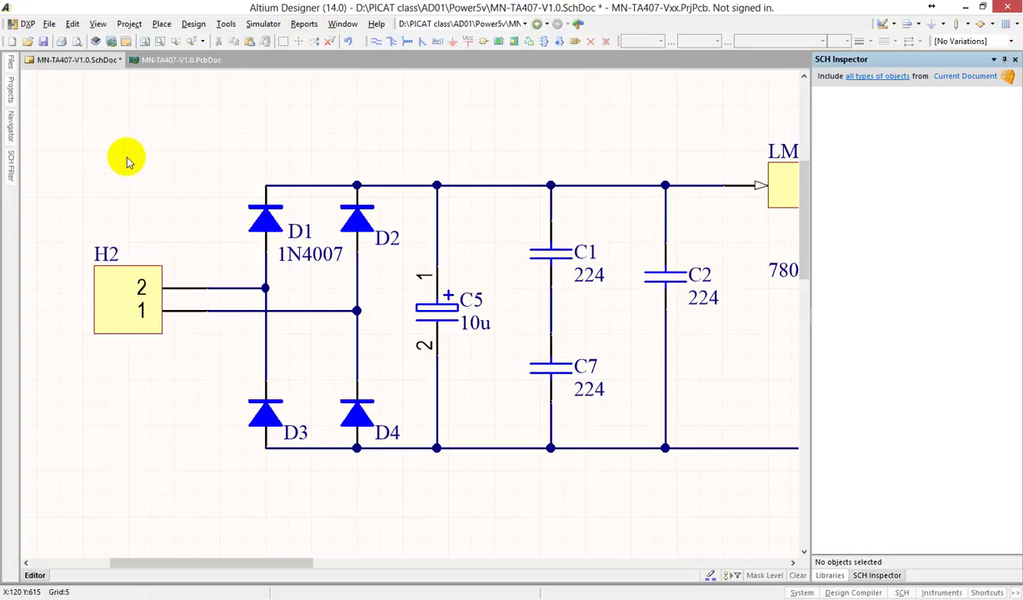
{"action": "scroll", "coordinate": [134, 167], "scroll_direction": "down", "scroll_amount": 3, "text": "ctrl"}
{"action": "left_click", "coordinate": [131, 222]}
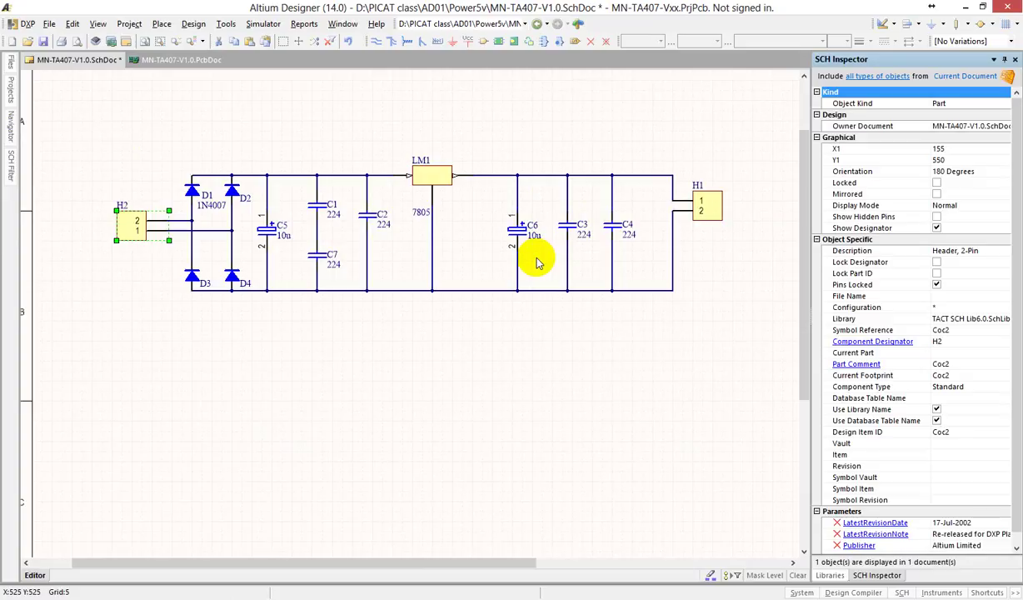
{"action": "left_click", "coordinate": [429, 365]}
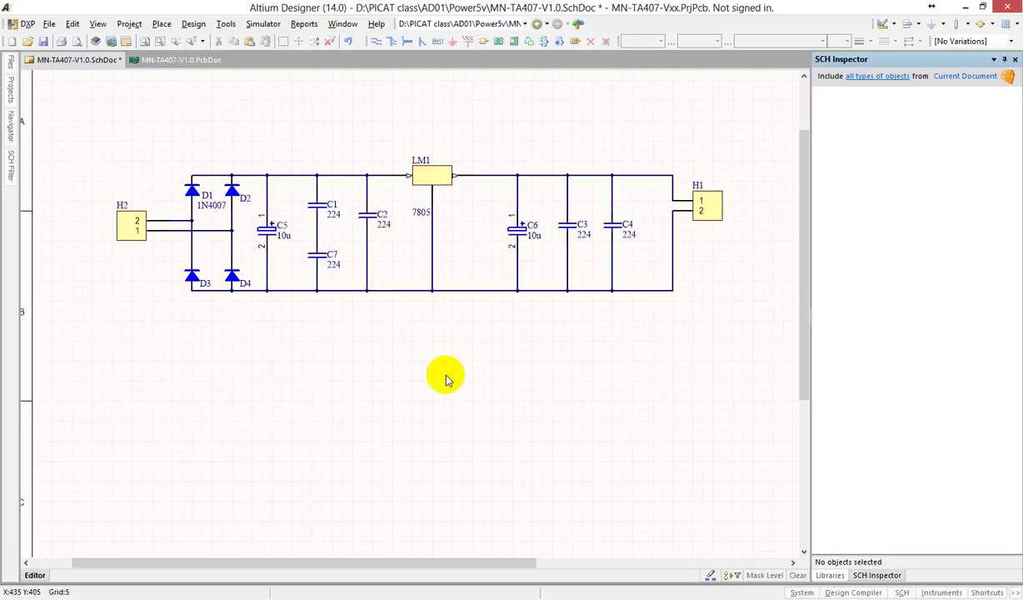
Inspect the properties of capacitors C1, C7 and C5, clear the selection and bring the whole circuit into view.
{"action": "scroll", "coordinate": [366, 210], "scroll_direction": "up", "scroll_amount": 2, "text": "ctrl"}
{"action": "scroll", "coordinate": [367, 210], "scroll_direction": "up", "scroll_amount": 1, "text": "ctrl"}
{"action": "left_click", "coordinate": [266, 204]}
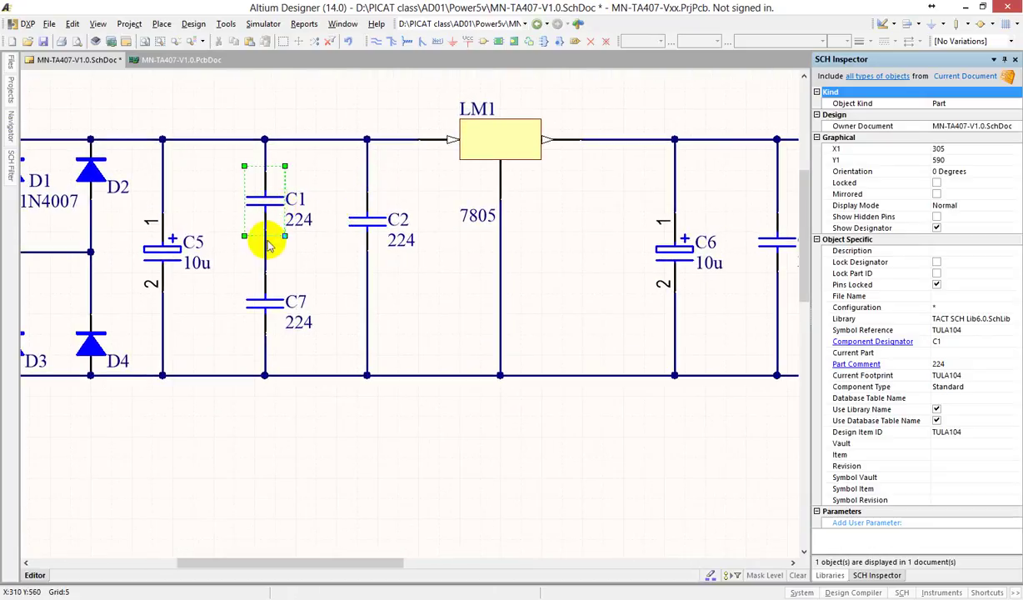
{"action": "left_click", "coordinate": [267, 299]}
{"action": "left_click", "coordinate": [191, 269]}
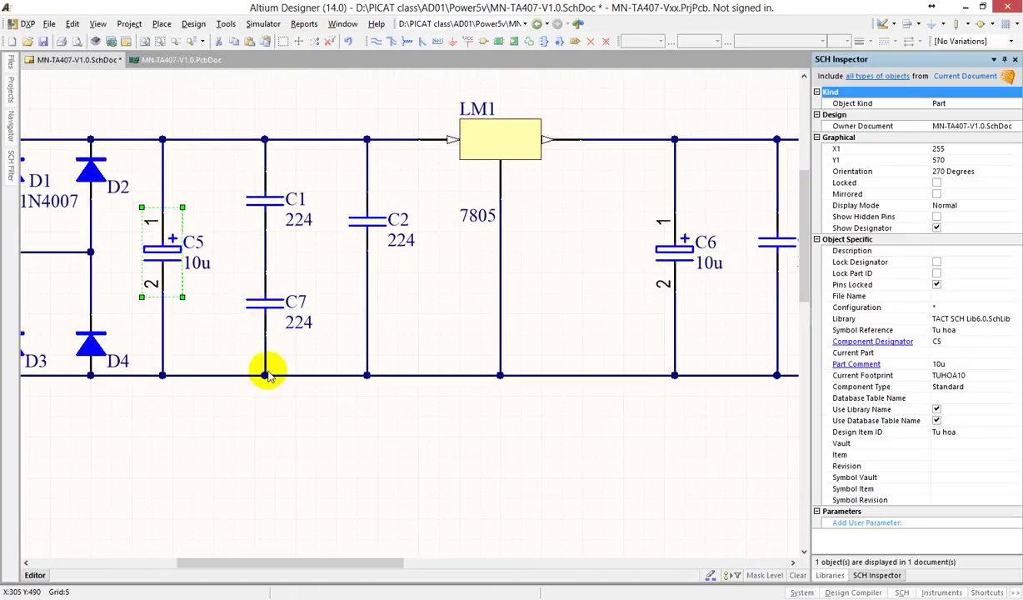
{"action": "scroll", "coordinate": [265, 370], "scroll_direction": "down", "scroll_amount": 2, "text": "ctrl"}
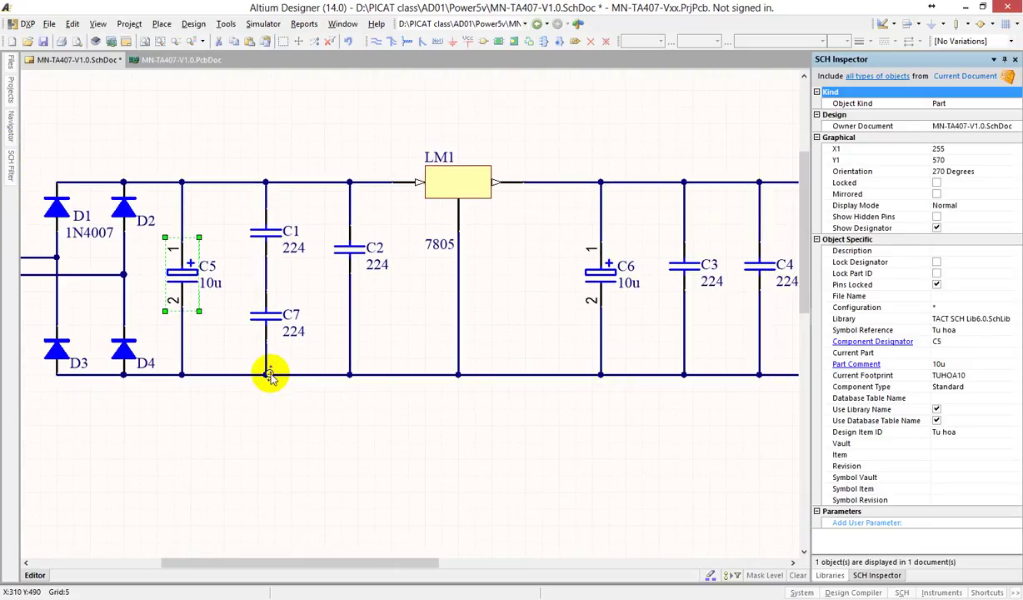
{"action": "left_click", "coordinate": [271, 425]}
{"action": "scroll", "coordinate": [299, 407], "scroll_direction": "down", "scroll_amount": 2, "text": "ctrl"}
{"action": "right_click_drag", "start_coordinate": [301, 414], "coordinate": [365, 333]}
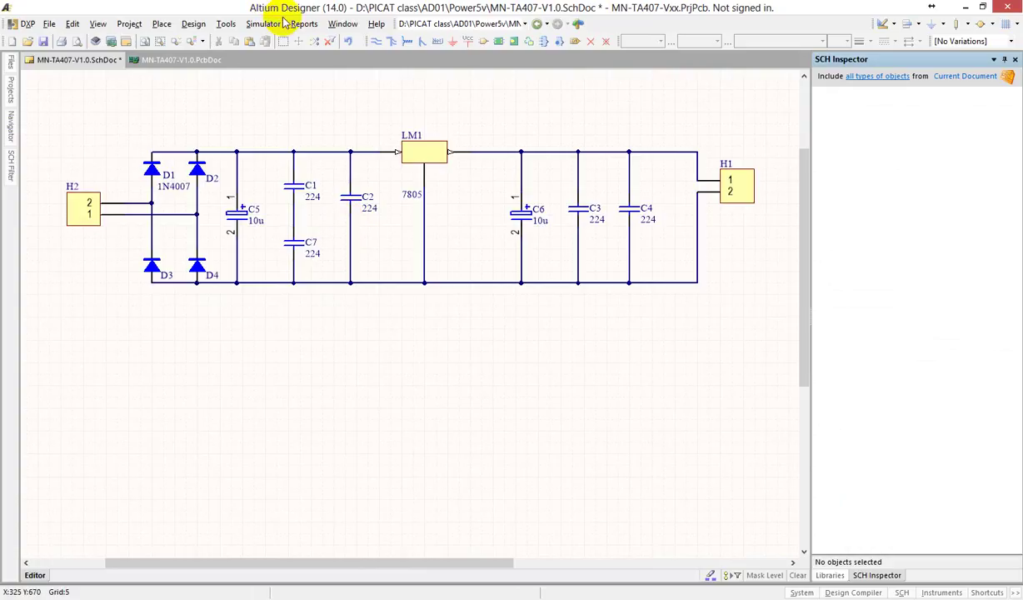
Open the Footprint Manager and preview the footprints assigned to H2, D4, C2, C7 and H1.
{"action": "left_click", "coordinate": [228, 25]}
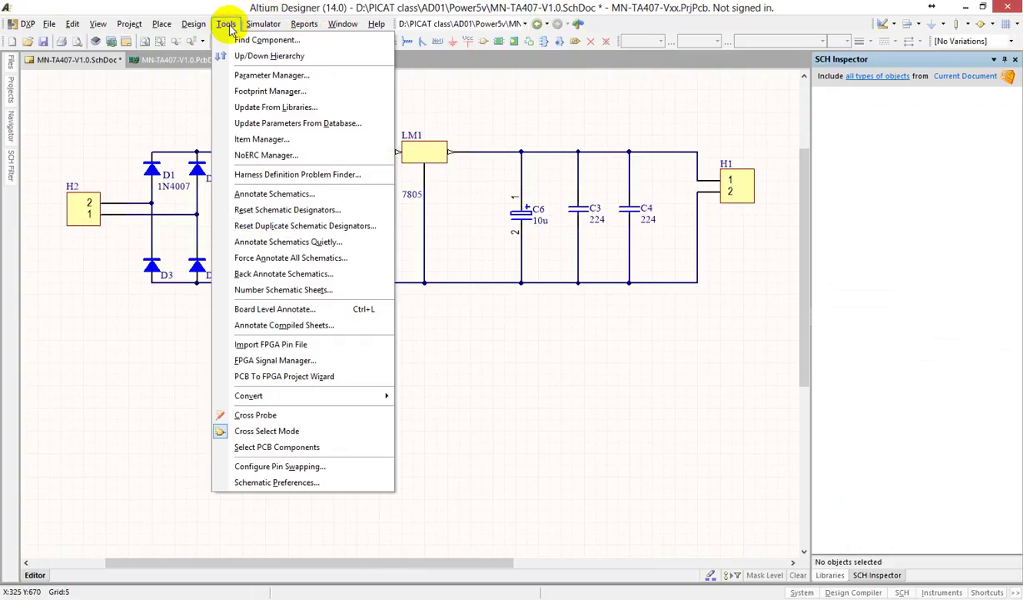
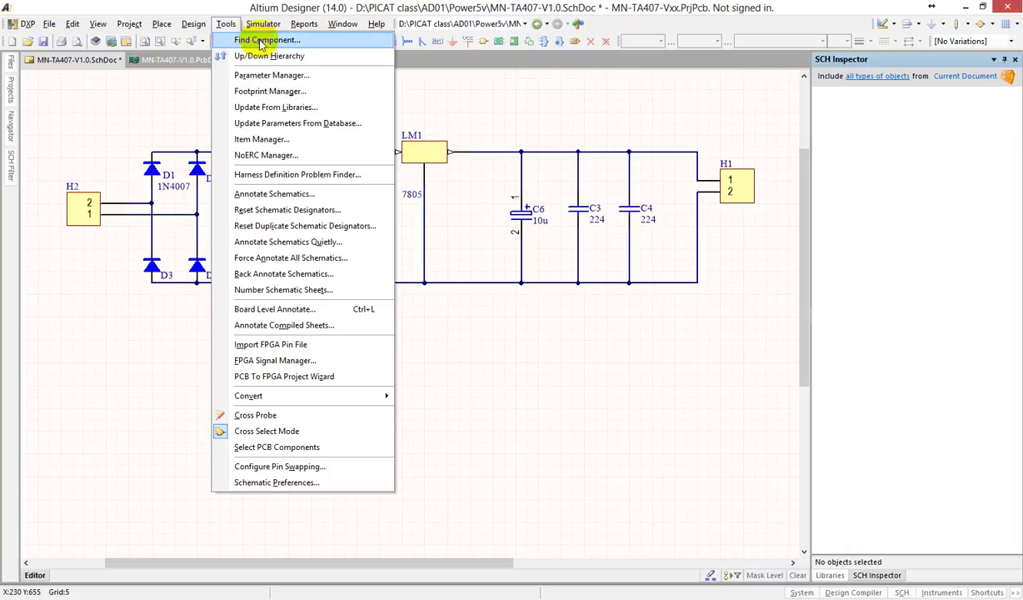
{"action": "left_click", "coordinate": [252, 94]}
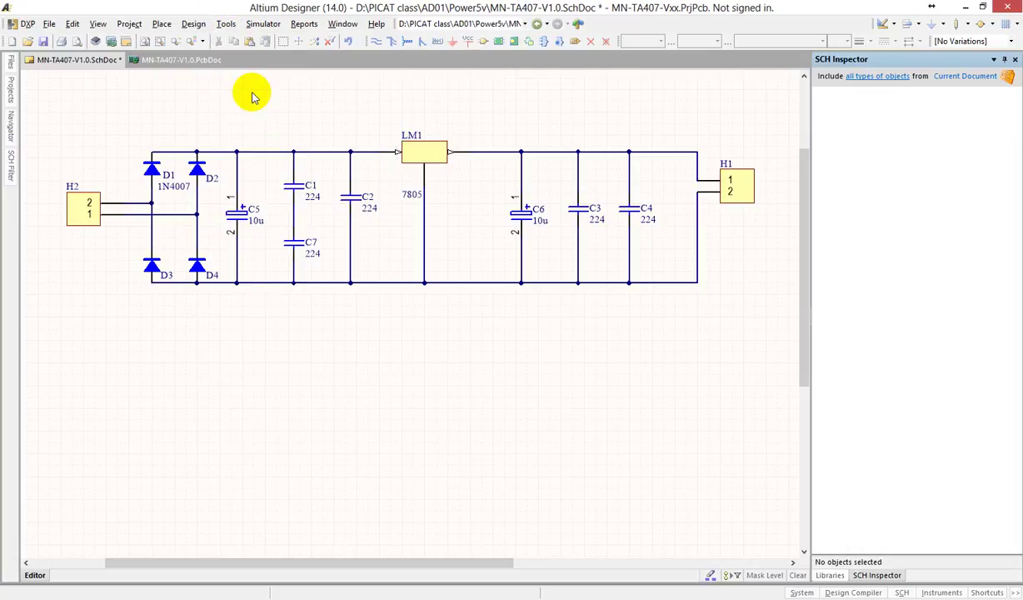
{"action": "left_click_drag", "start_coordinate": [233, 75], "coordinate": [189, 83]}
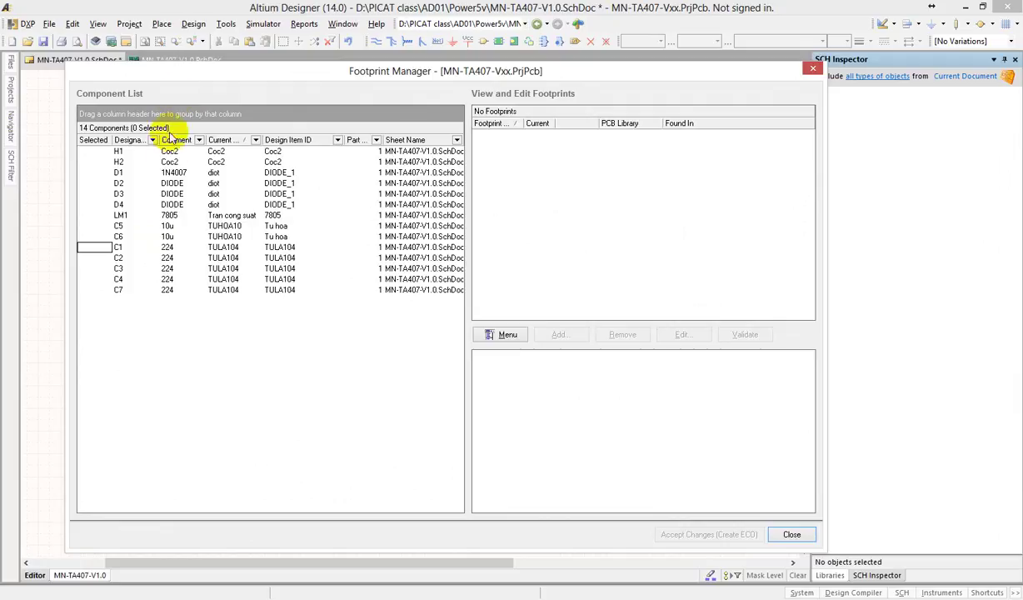
{"action": "left_click", "coordinate": [167, 162]}
{"action": "left_click", "coordinate": [166, 205]}
{"action": "left_click", "coordinate": [181, 257]}
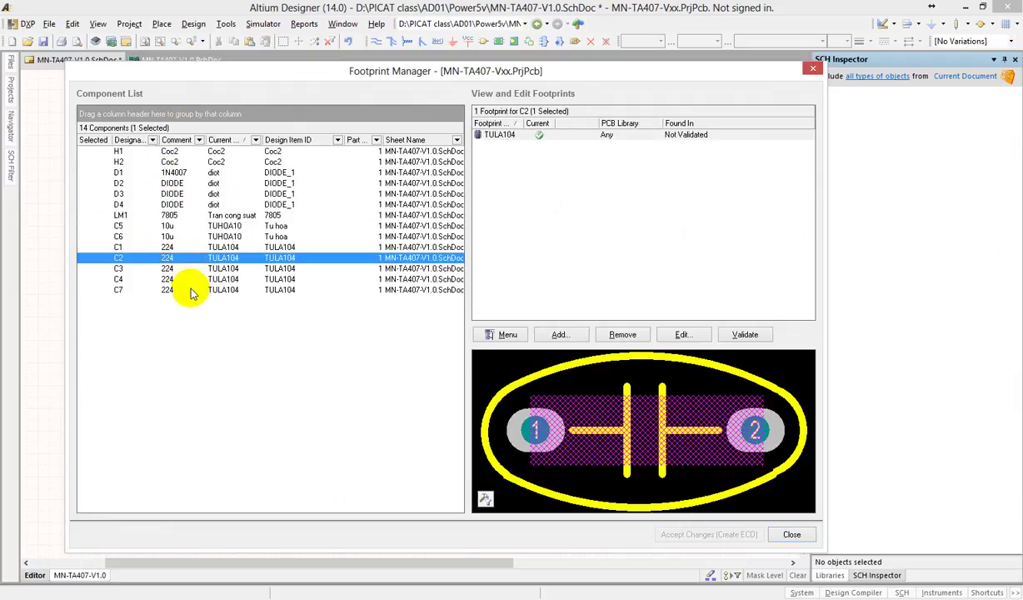
{"action": "left_click", "coordinate": [188, 290]}
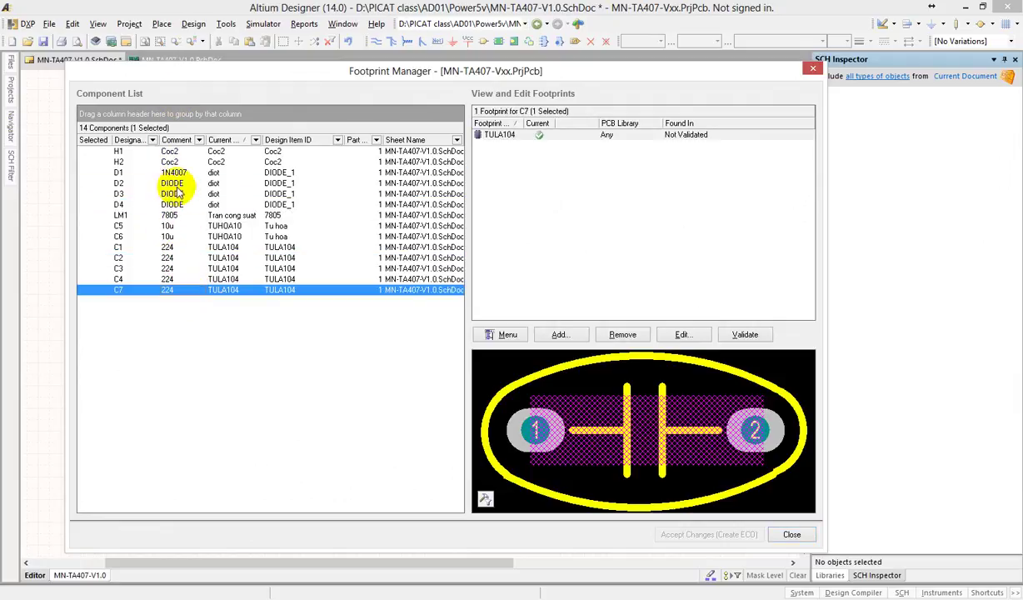
{"action": "left_click", "coordinate": [167, 152]}
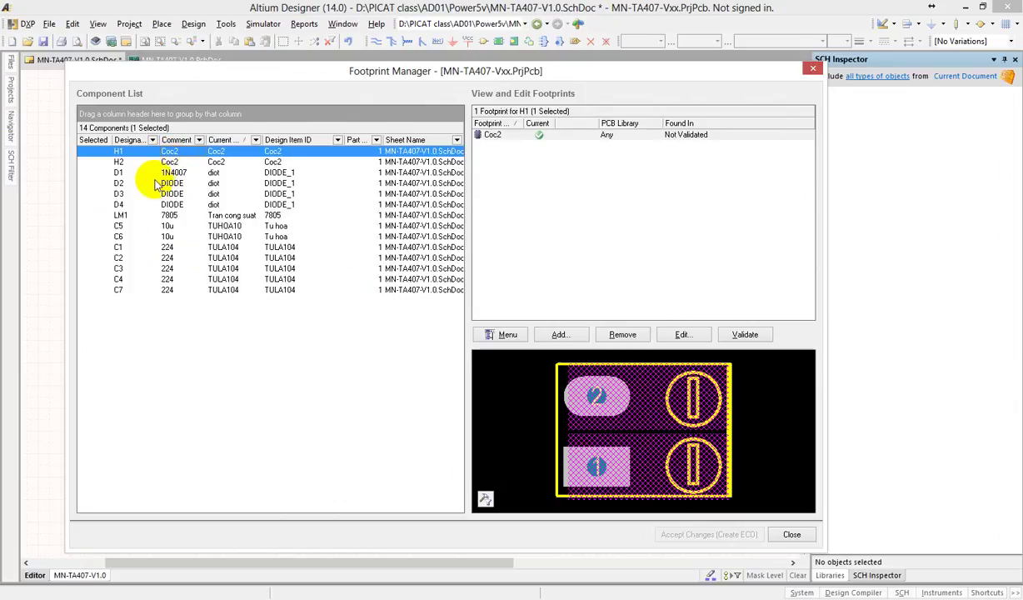
Widen the Footprint Manager's Designator, Comment and Current Footprint columns and enlarge the dialog.
{"action": "left_click_drag", "start_coordinate": [205, 140], "coordinate": [310, 140]}
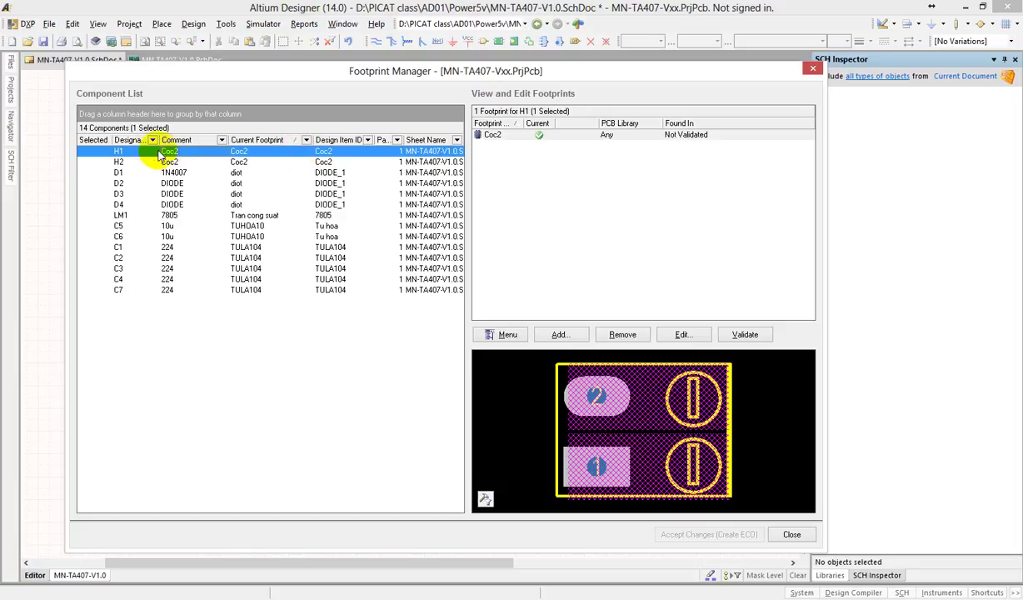
{"action": "left_click_drag", "start_coordinate": [158, 140], "coordinate": [171, 140]}
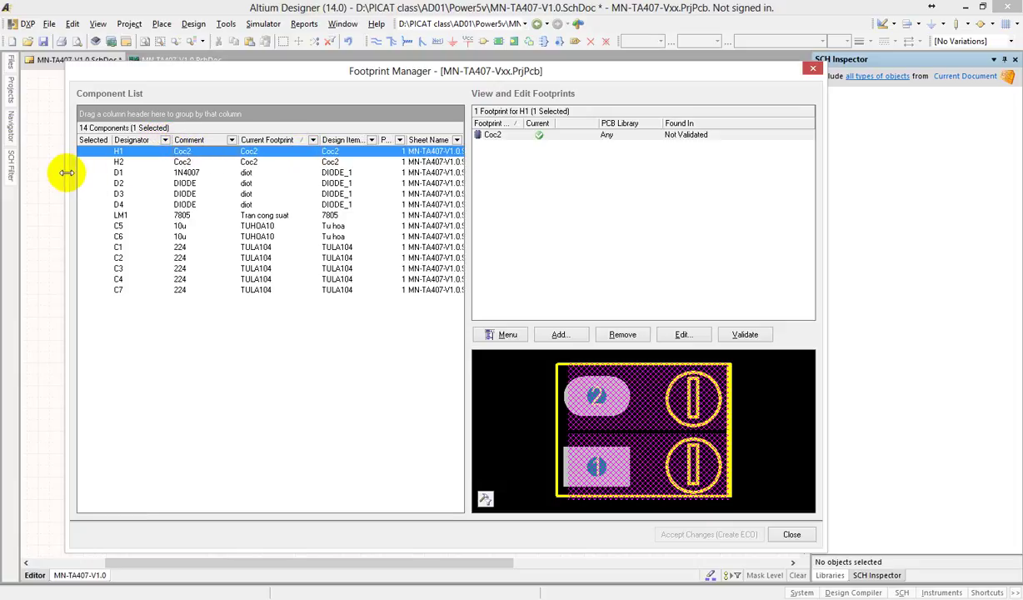
{"action": "left_click_drag", "start_coordinate": [67, 179], "coordinate": [36, 174]}
{"action": "left_click_drag", "start_coordinate": [433, 205], "coordinate": [497, 204]}
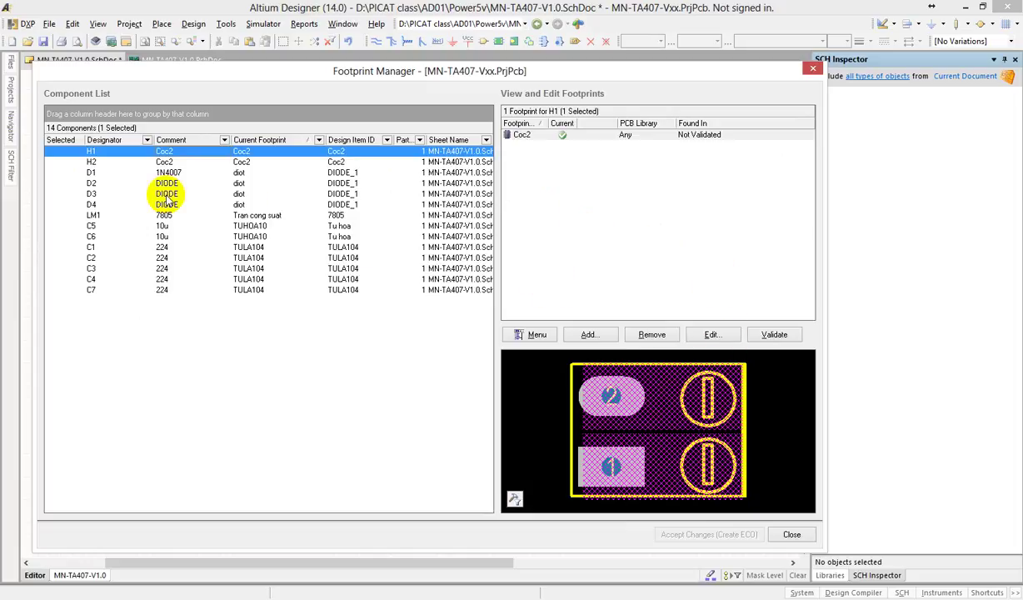
Sort the component list by comment and preview the footprints assigned to C6, C1, C3 and D1.
{"action": "left_click", "coordinate": [175, 141]}
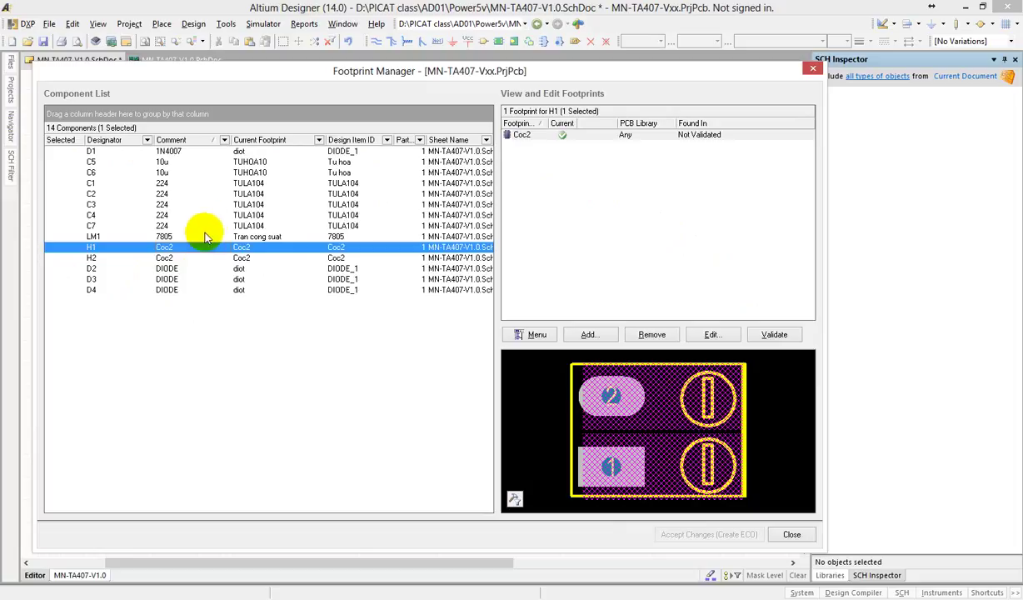
{"action": "left_click", "coordinate": [178, 150]}
{"action": "left_click", "coordinate": [178, 172]}
{"action": "left_click", "coordinate": [177, 182]}
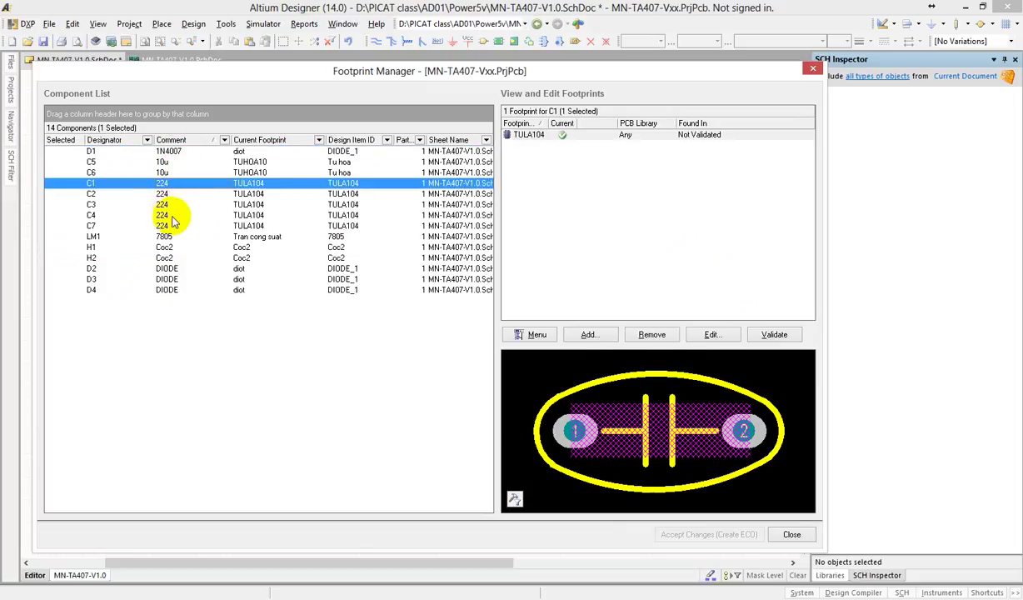
{"action": "left_click", "coordinate": [177, 204]}
{"action": "left_click", "coordinate": [177, 183]}
{"action": "left_click", "coordinate": [168, 152]}
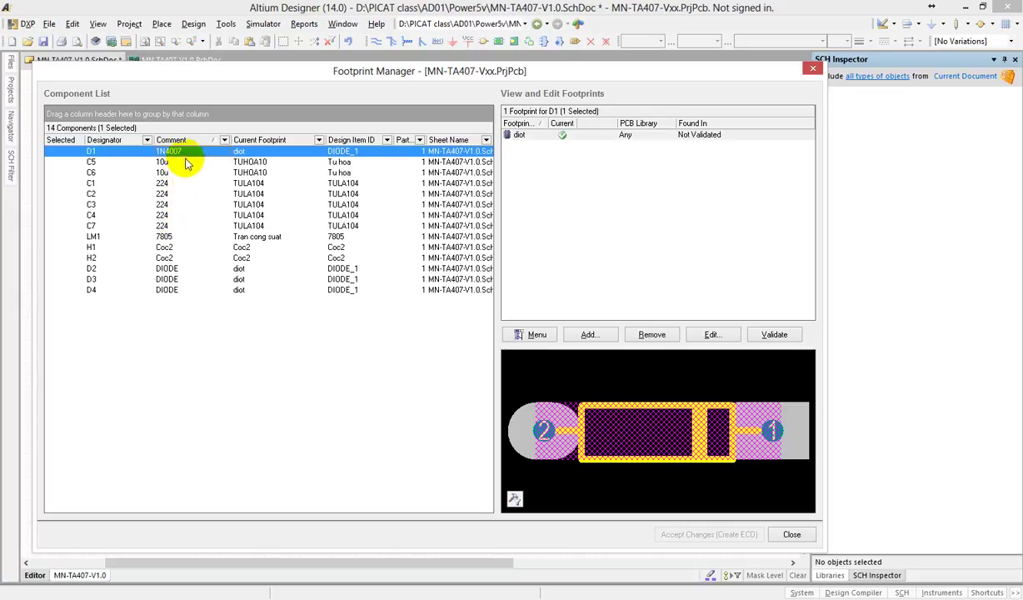
Sort the component list by current footprint and preview the footprints assigned to H1, H2 and C1.
{"action": "left_click", "coordinate": [265, 142]}
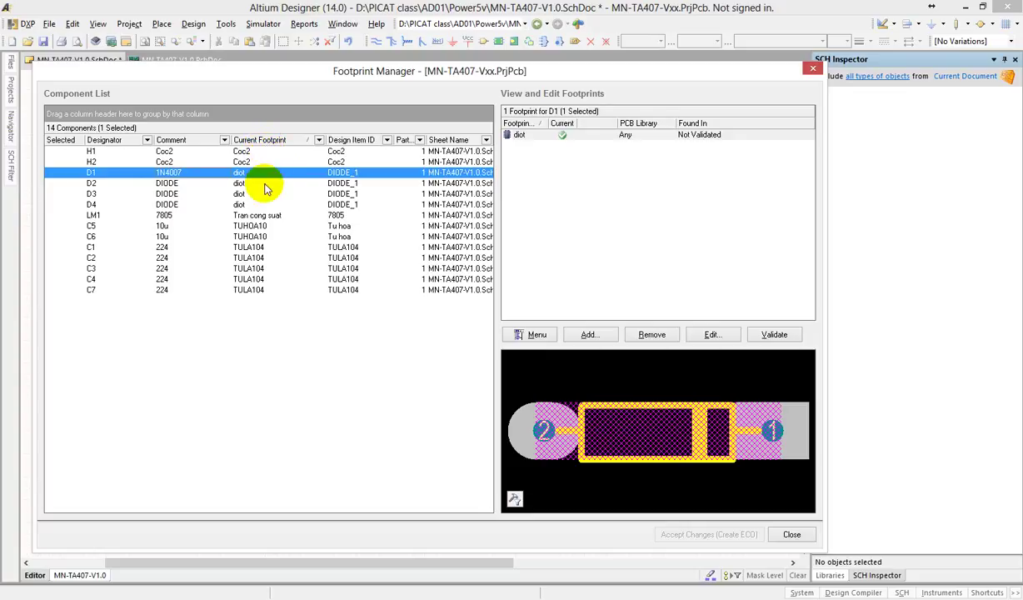
{"action": "left_click", "coordinate": [248, 154]}
{"action": "left_click", "coordinate": [247, 162], "text": "shift"}
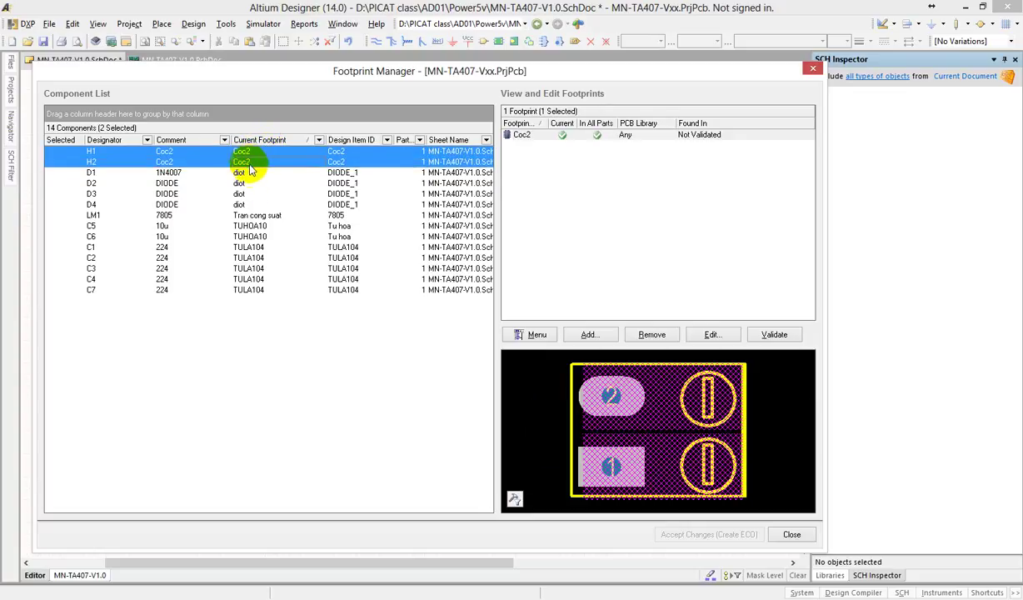
{"action": "left_click", "coordinate": [251, 238]}
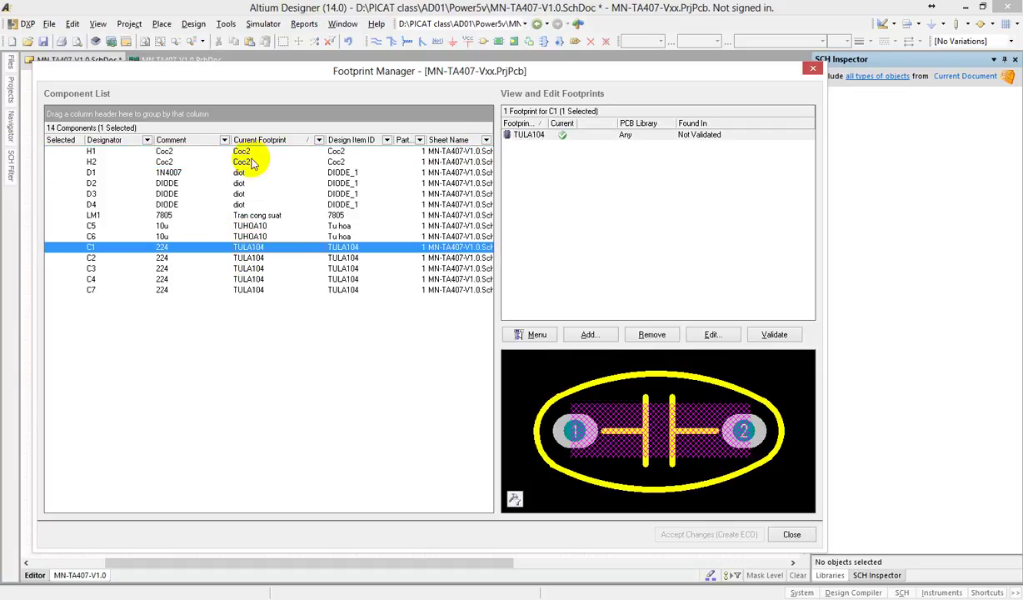
{"action": "left_click", "coordinate": [250, 152]}
{"action": "left_click", "coordinate": [250, 161]}
{"action": "left_click", "coordinate": [248, 152]}
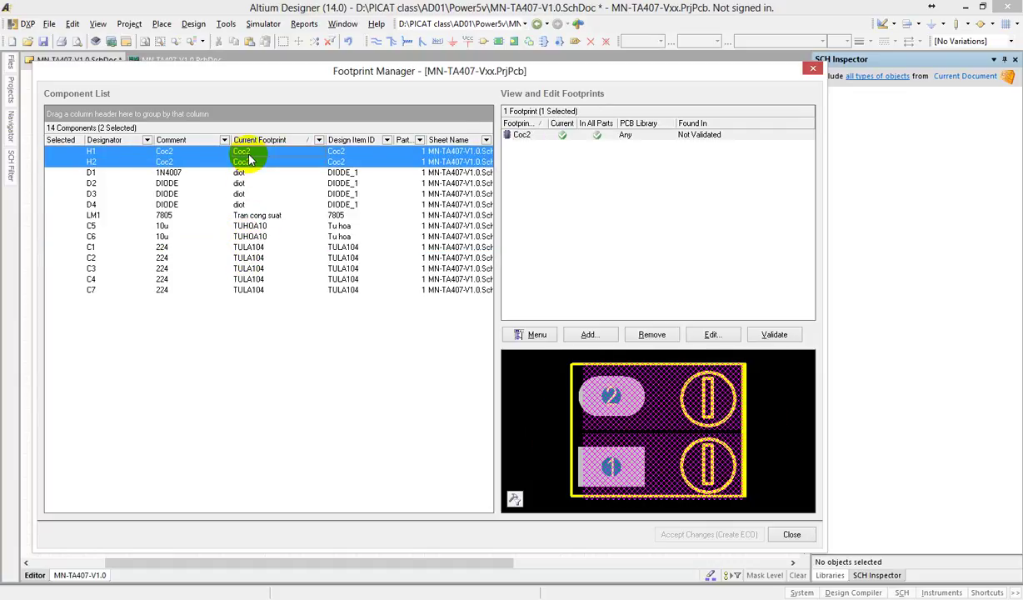
Preview the footprints of D3, LM1, D1 and H1, reversing the Current Footprint sort order and restoring it to ascending.
{"action": "left_click", "coordinate": [247, 193]}
{"action": "left_click", "coordinate": [252, 215]}
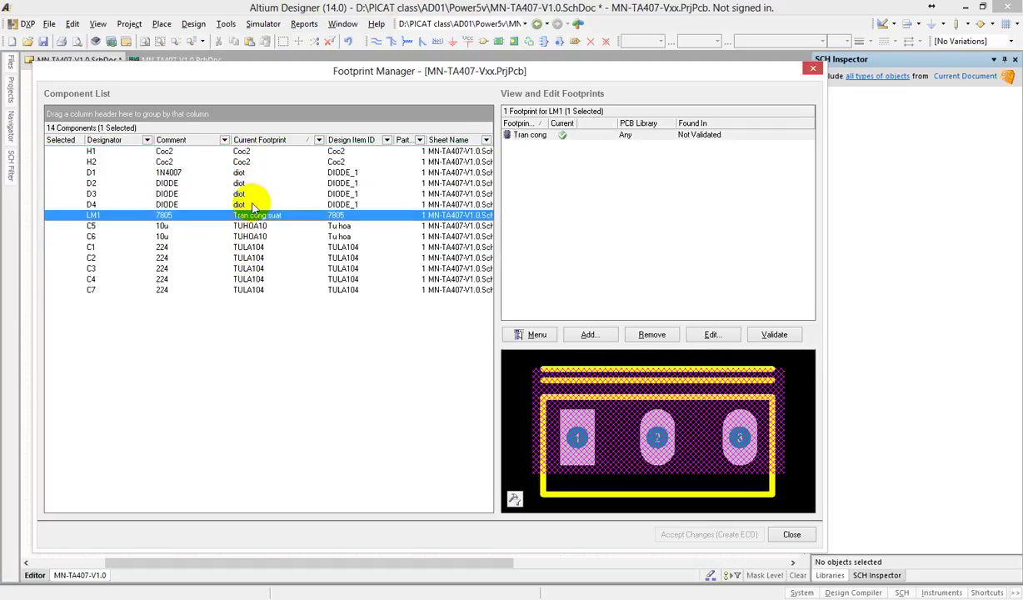
{"action": "left_click", "coordinate": [254, 172]}
{"action": "left_click", "coordinate": [256, 139]}
{"action": "left_click", "coordinate": [254, 140]}
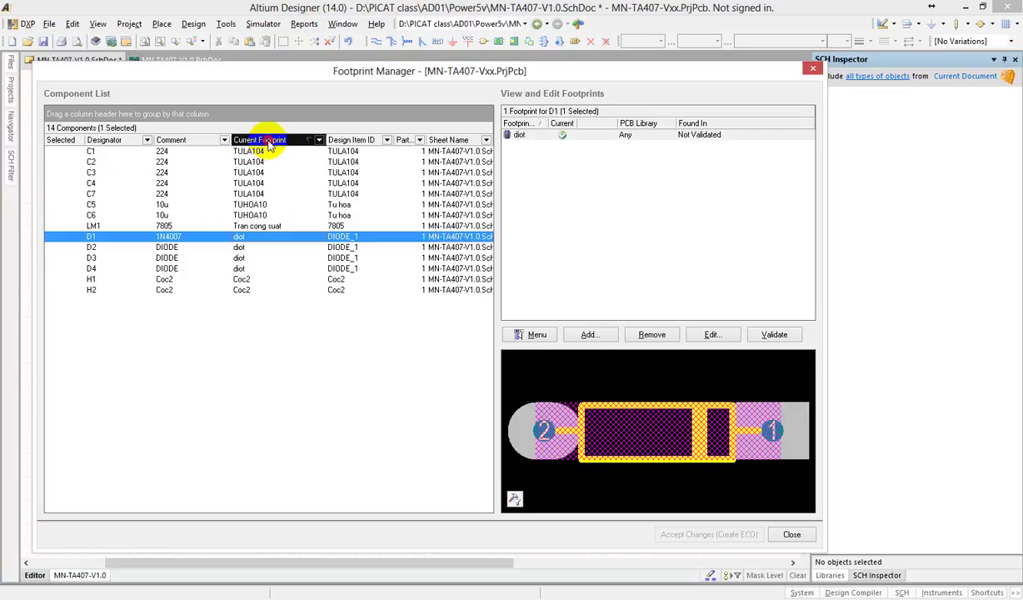
{"action": "left_click", "coordinate": [262, 140]}
{"action": "left_click", "coordinate": [254, 152]}
{"action": "left_click", "coordinate": [254, 194]}
{"action": "left_click", "coordinate": [260, 215]}
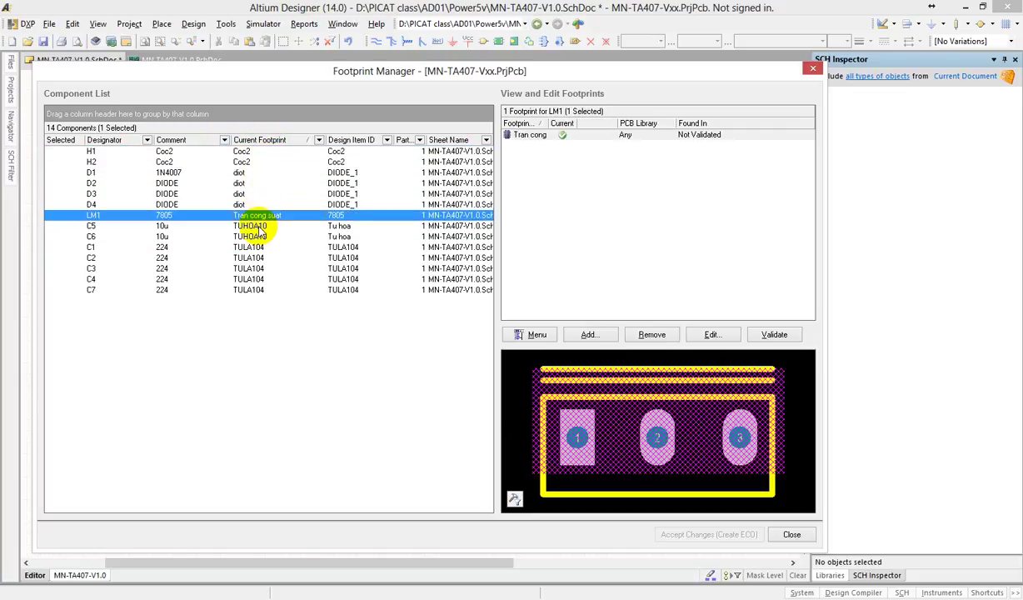
Preview the footprints of capacitors C5, C1, C3 and C4, and select C5 and C6 together.
{"action": "left_click", "coordinate": [258, 226]}
{"action": "left_click", "coordinate": [258, 247]}
{"action": "left_click", "coordinate": [258, 268]}
{"action": "left_click", "coordinate": [259, 280]}
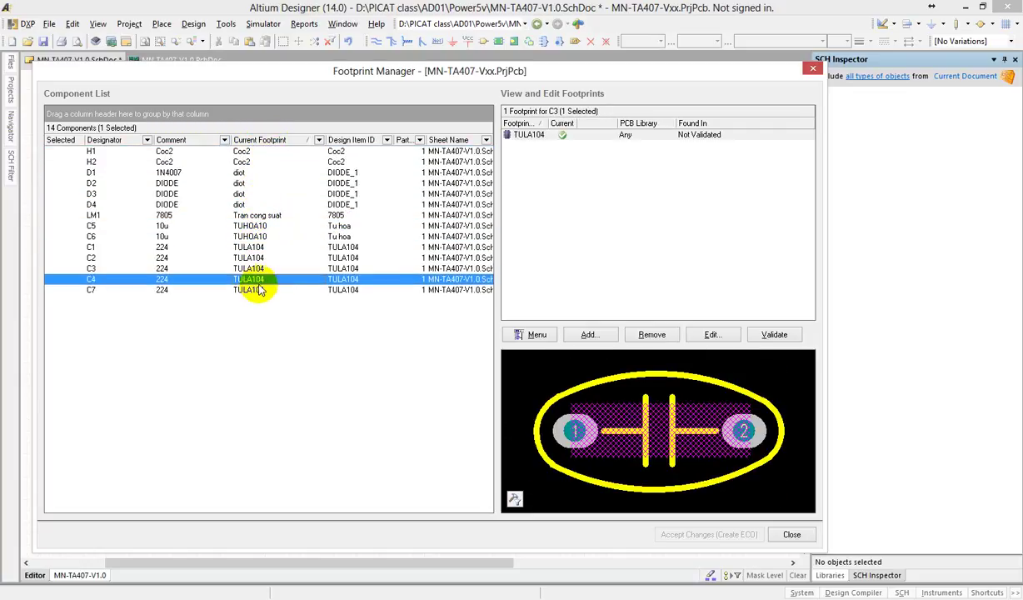
{"action": "left_click", "coordinate": [251, 226]}
{"action": "left_click", "coordinate": [252, 237], "text": "shift"}
Select all five TULA104 capacitors together, switch their footprint preview to 3D and tilt the model.
{"action": "left_click", "coordinate": [254, 259]}
{"action": "left_click", "coordinate": [250, 248]}
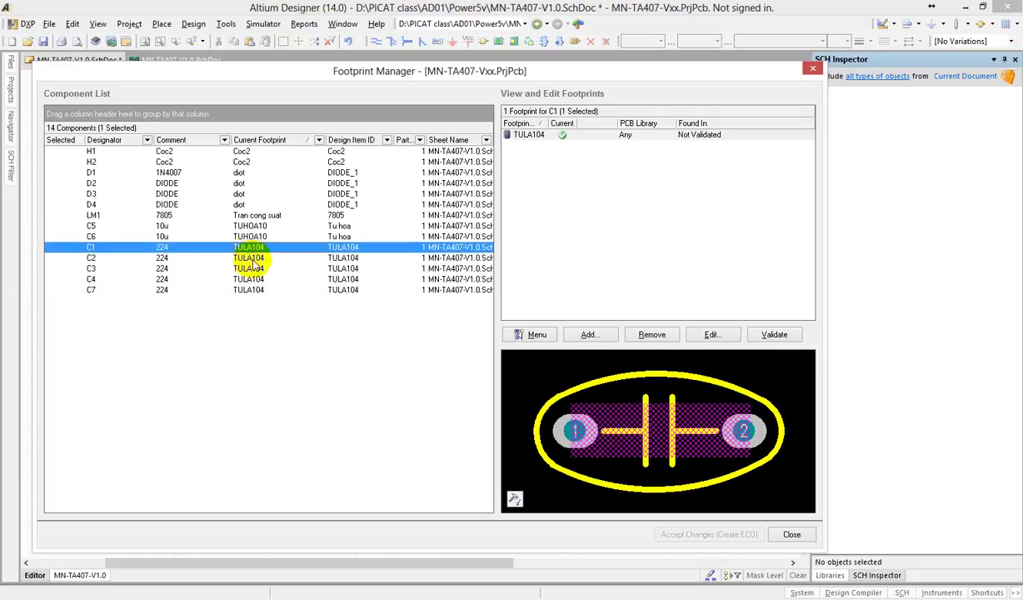
{"action": "left_click", "coordinate": [248, 289], "text": "shift"}
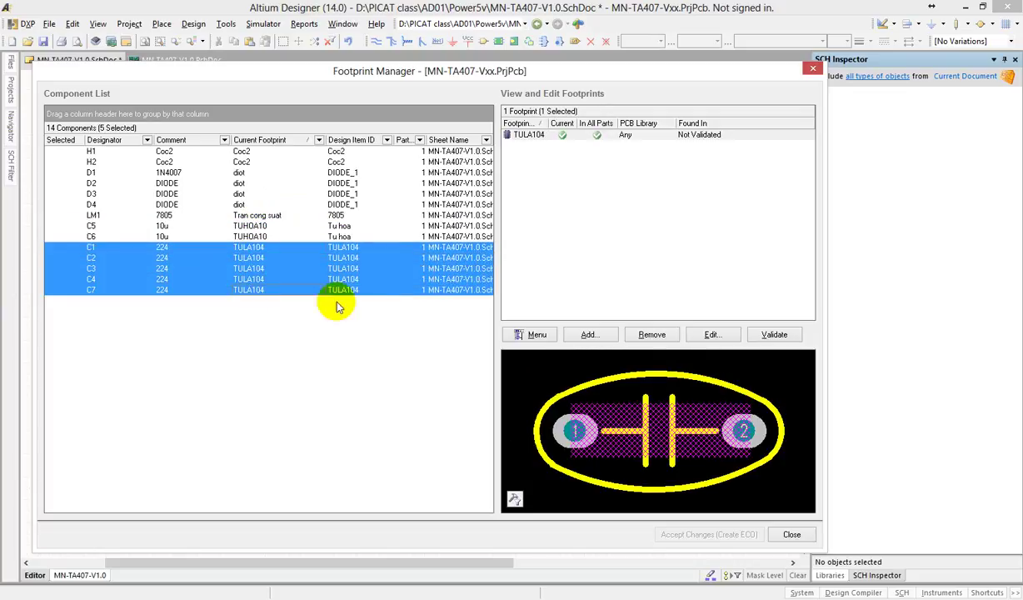
{"action": "left_click", "coordinate": [514, 498]}
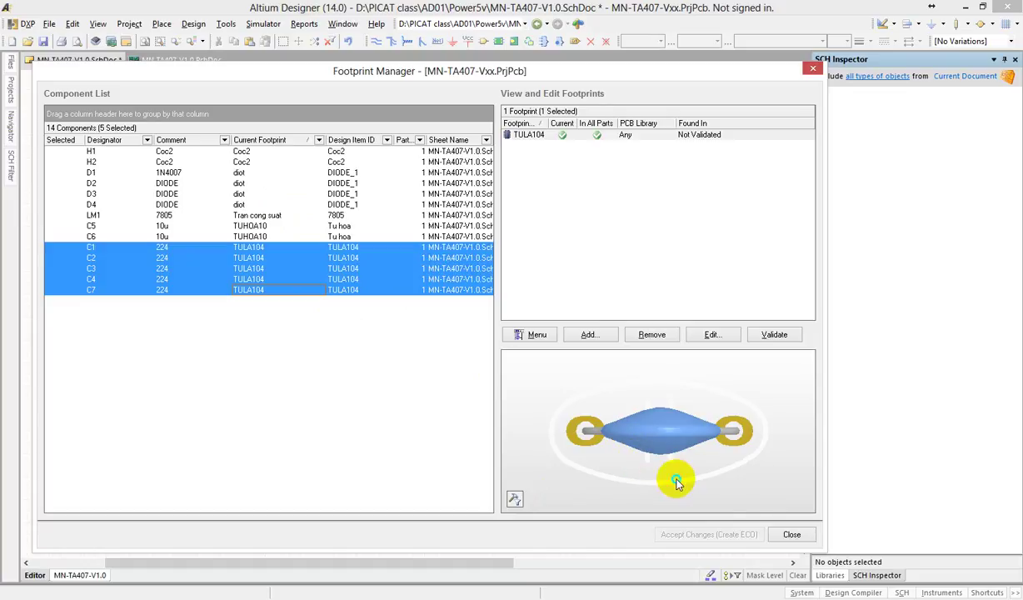
{"action": "left_click_drag", "start_coordinate": [674, 480], "coordinate": [679, 384]}
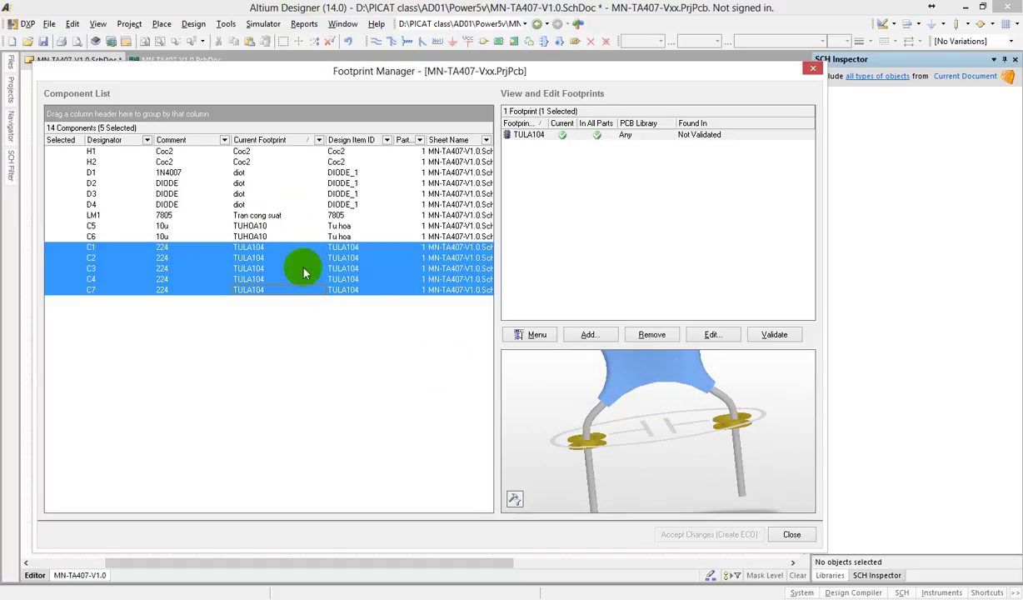
Select diodes D1 to D4 together and rotate their footprint's 3D model.
{"action": "left_click", "coordinate": [168, 183]}
{"action": "left_click", "coordinate": [174, 173]}
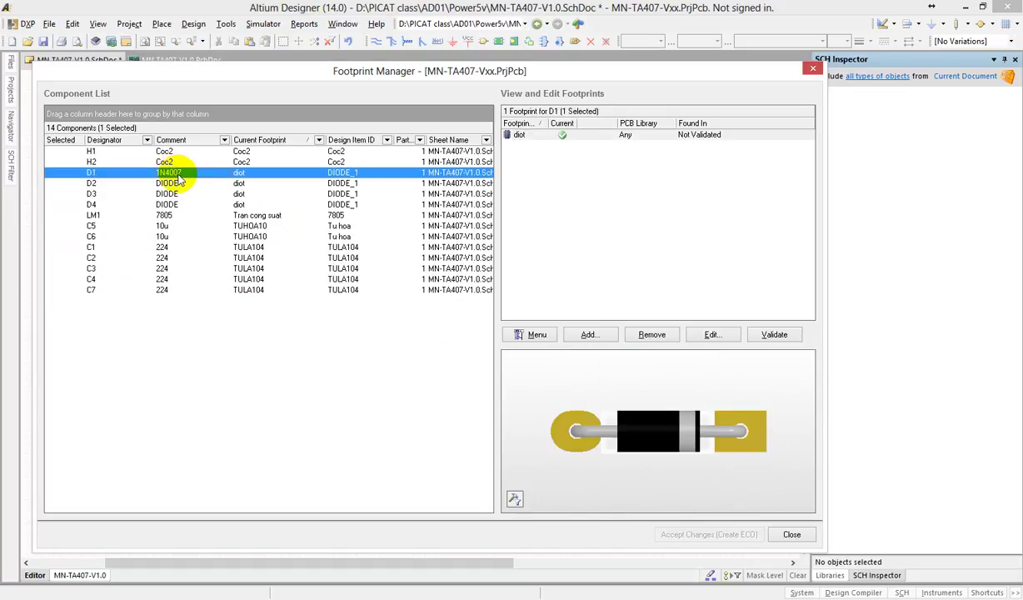
{"action": "left_click", "coordinate": [200, 208], "text": "shift"}
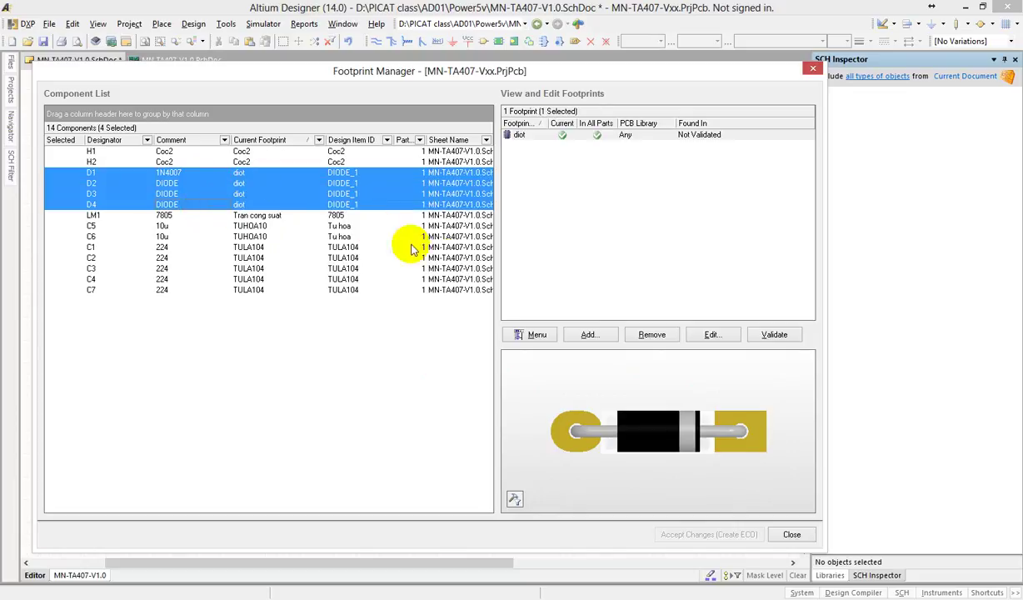
{"action": "left_click_drag", "start_coordinate": [644, 424], "coordinate": [704, 429]}
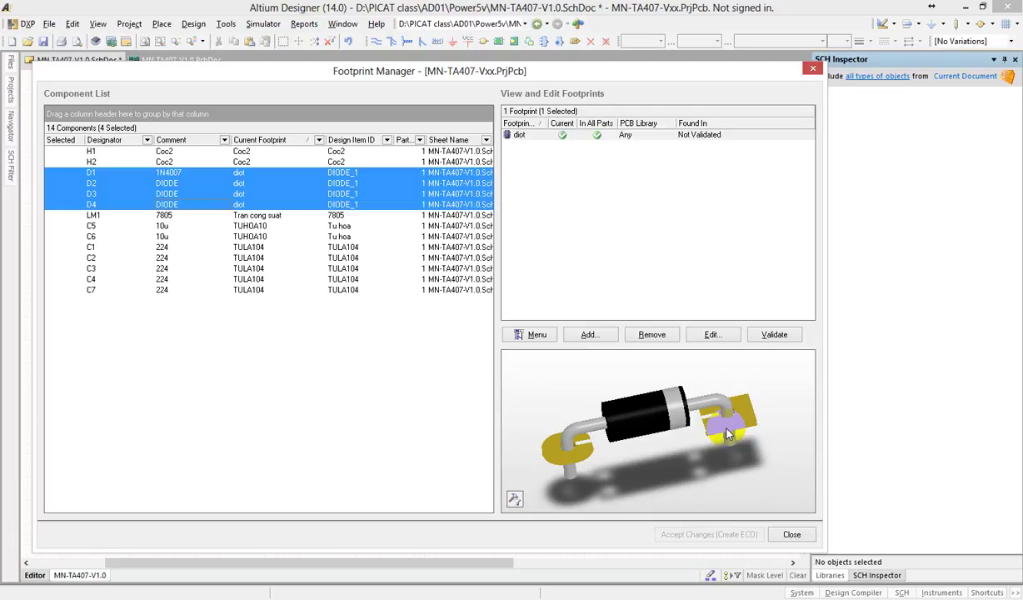
Reselect diodes D1 to D4, validate their diot footprint and widen the Footprint Manager to show the full library path.
{"action": "left_click", "coordinate": [238, 172]}
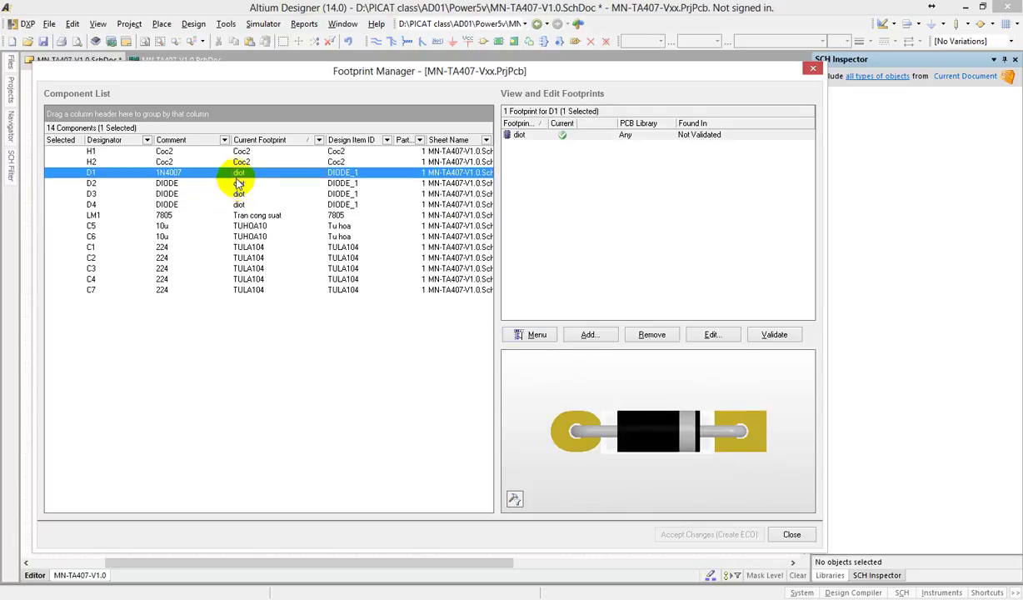
{"action": "left_click", "coordinate": [244, 205], "text": "shift"}
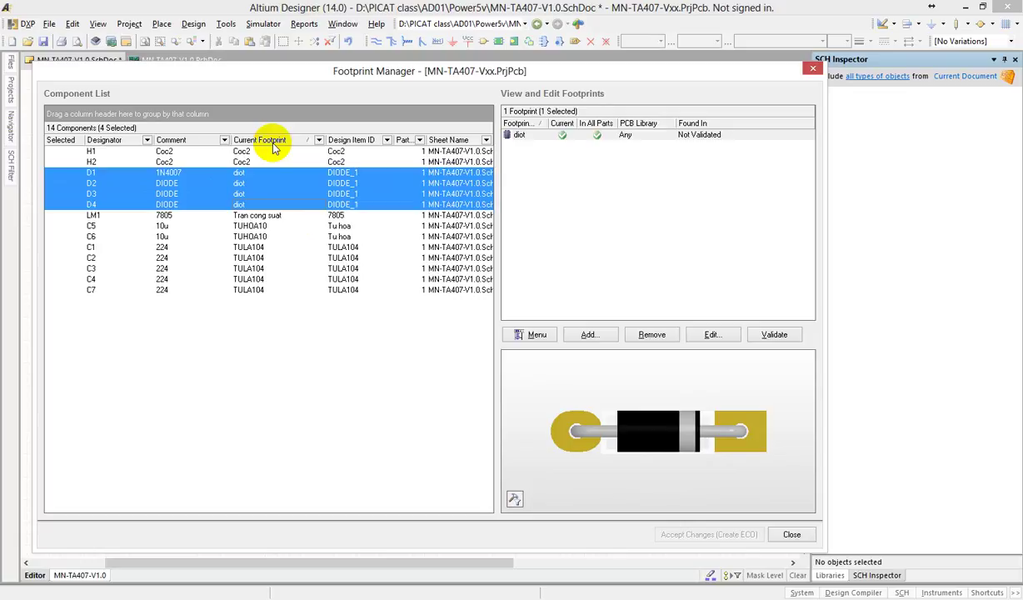
{"action": "left_click", "coordinate": [617, 135]}
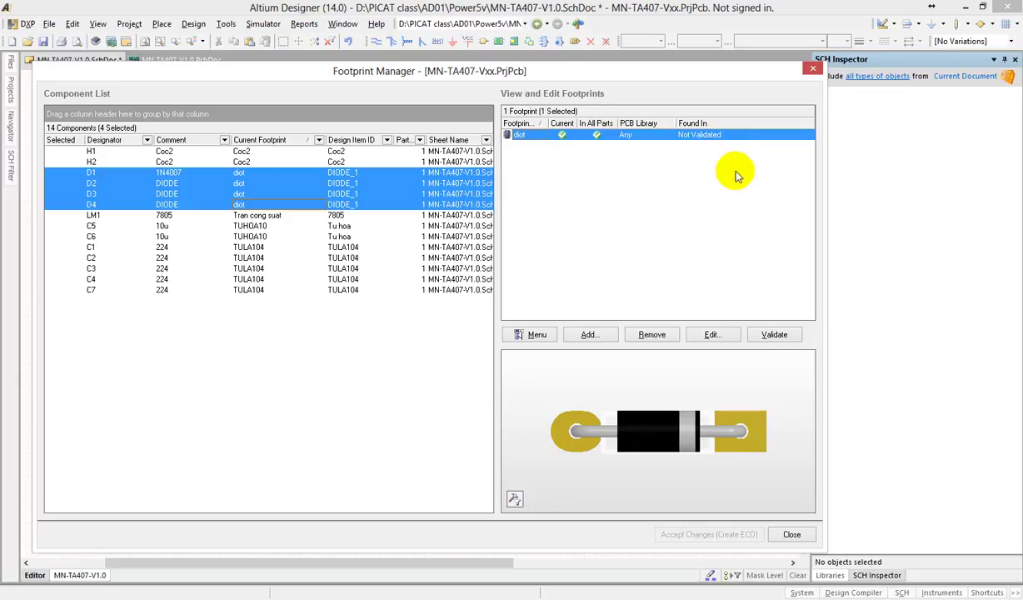
{"action": "left_click", "coordinate": [775, 334]}
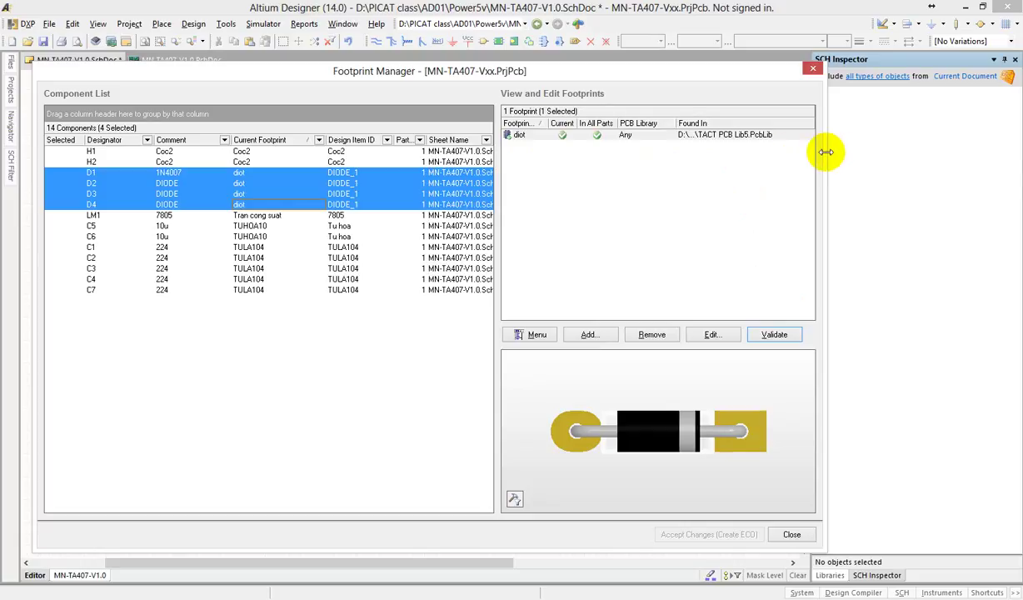
{"action": "left_click_drag", "start_coordinate": [826, 151], "coordinate": [990, 142]}
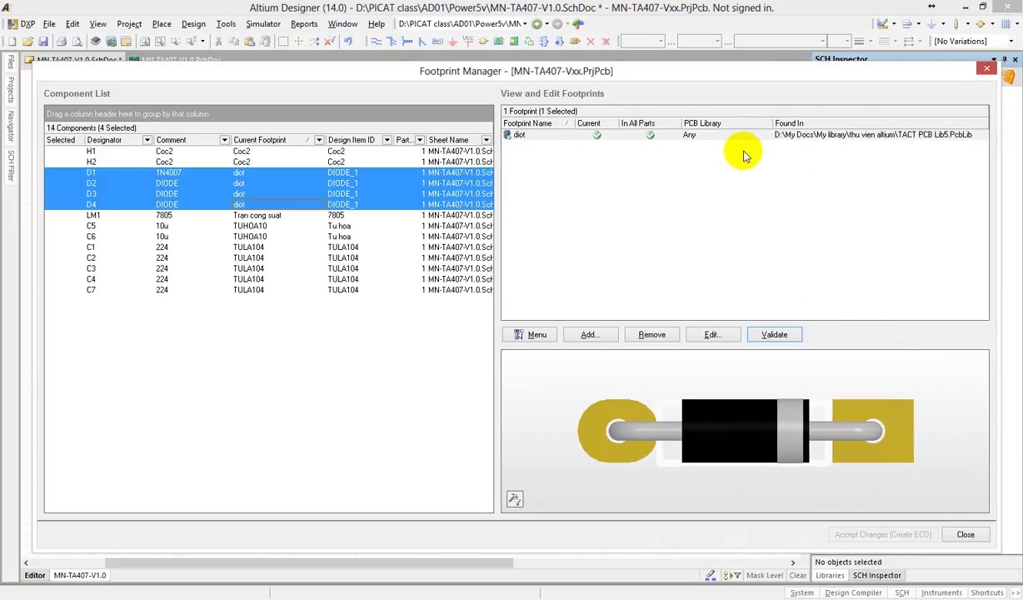
Open the diot footprint of D1 to D4 for editing and browse the libraries for a footprint.
{"action": "left_click", "coordinate": [664, 135]}
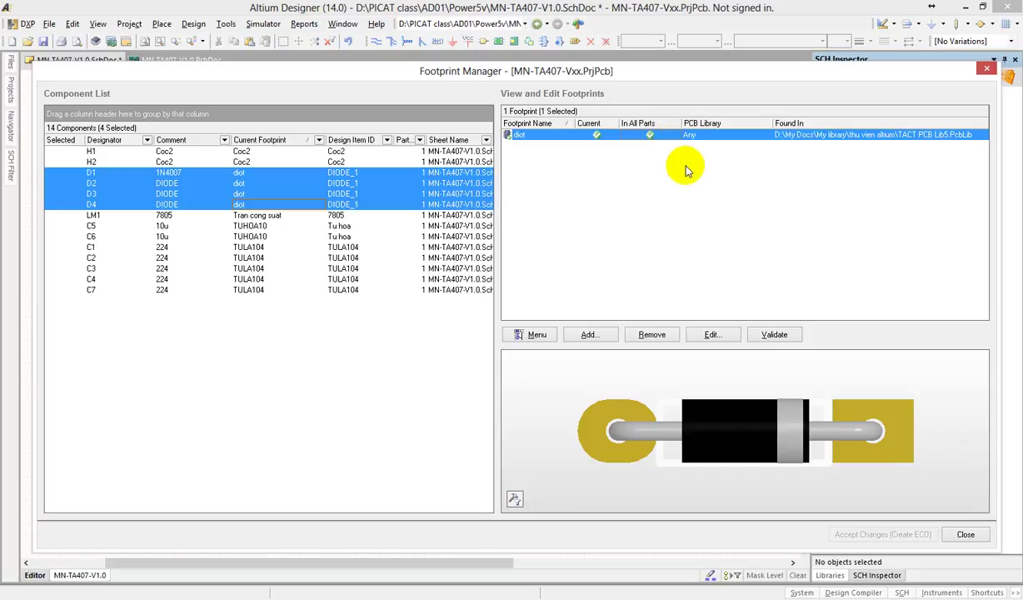
{"action": "left_click", "coordinate": [715, 336]}
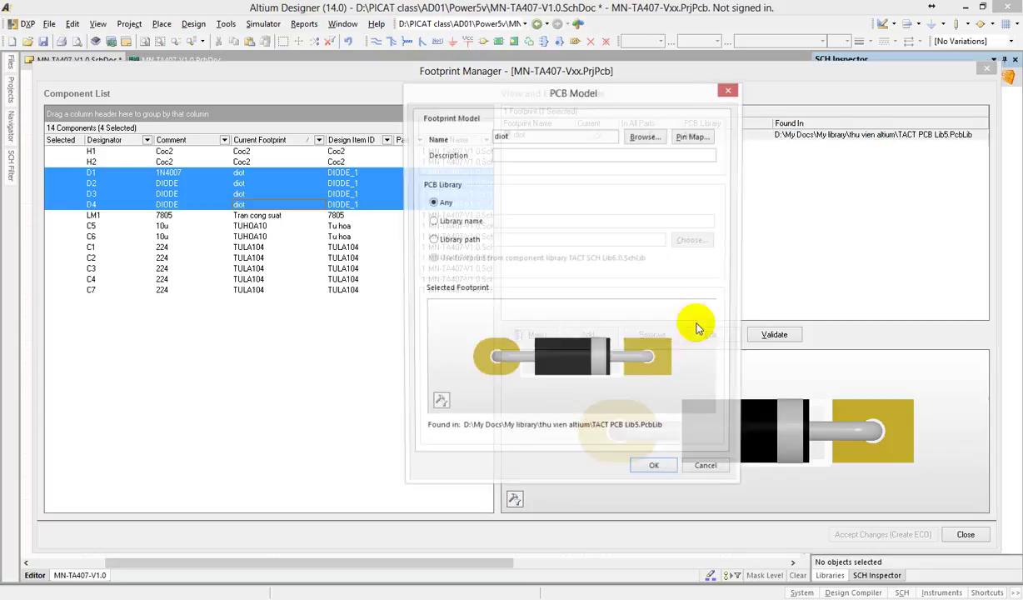
{"action": "left_click_drag", "start_coordinate": [482, 94], "coordinate": [347, 78]}
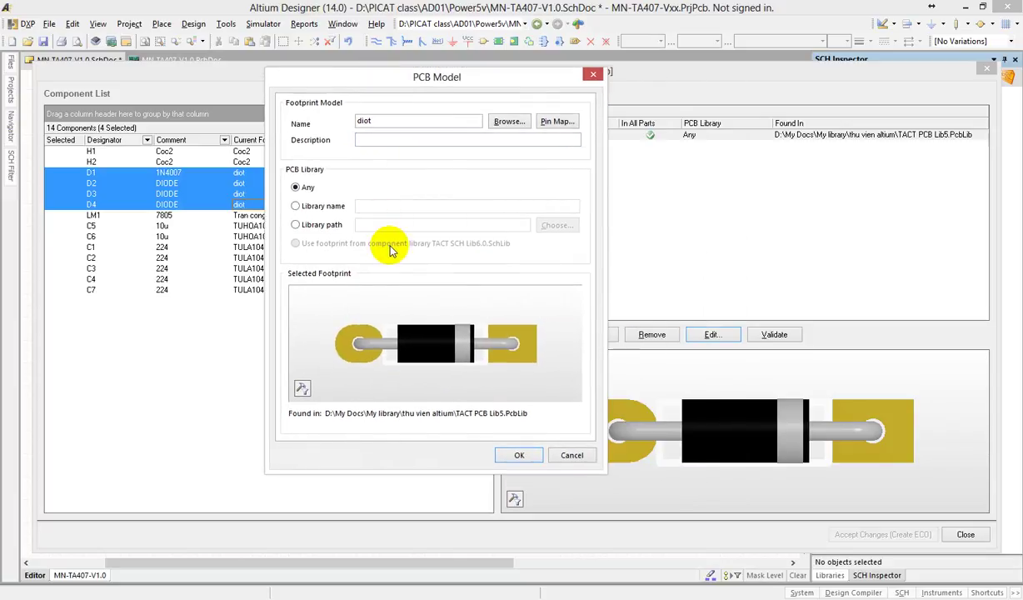
{"action": "left_click", "coordinate": [504, 122]}
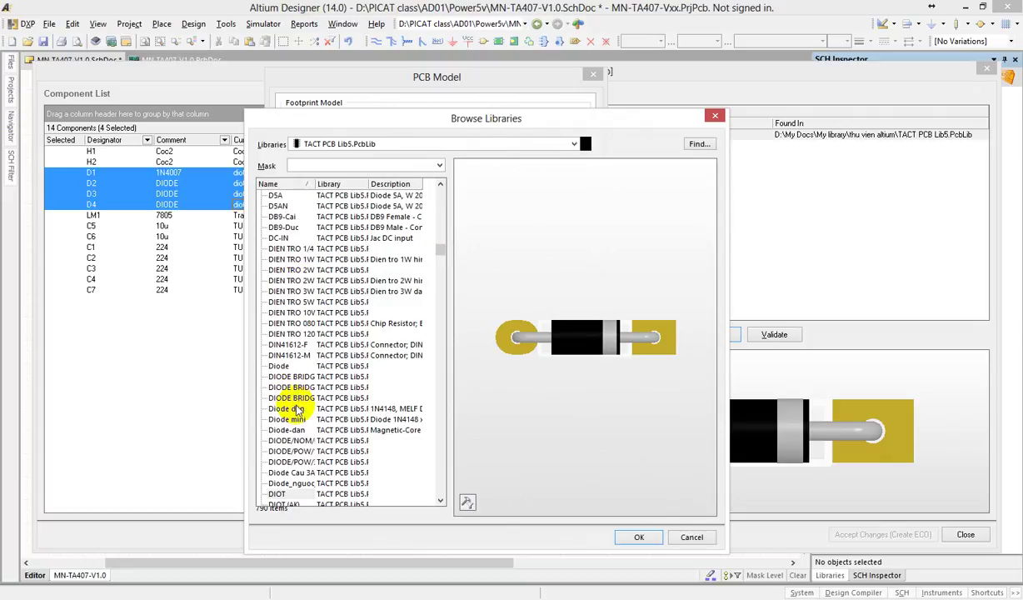
Preview the DIOT, DIOT (AK), DIOT-1, both DIOT_BIENDUNG and first DIP footprints in TACT PCB Lib5.PcbLib.
{"action": "left_click", "coordinate": [277, 492]}
{"action": "scroll", "coordinate": [271, 486], "scroll_direction": "down", "scroll_amount": 4}
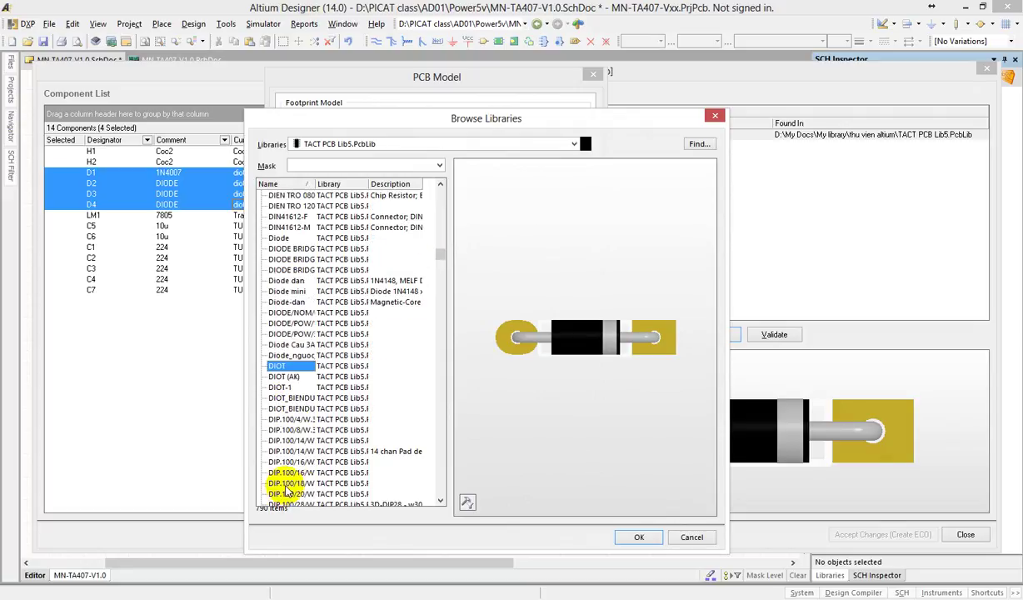
{"action": "left_click", "coordinate": [291, 377]}
{"action": "left_click", "coordinate": [287, 387]}
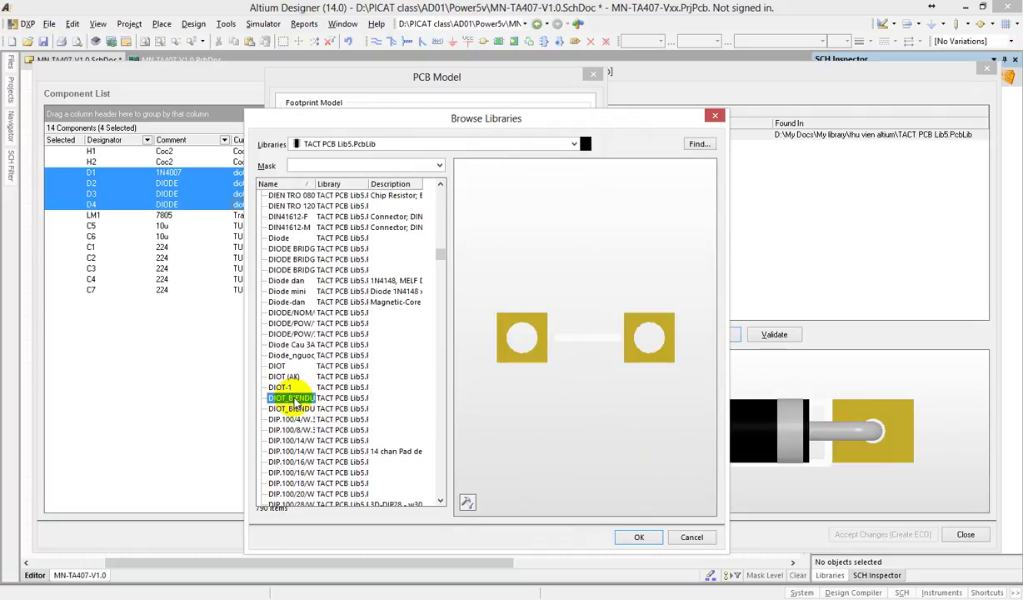
{"action": "left_click", "coordinate": [293, 398]}
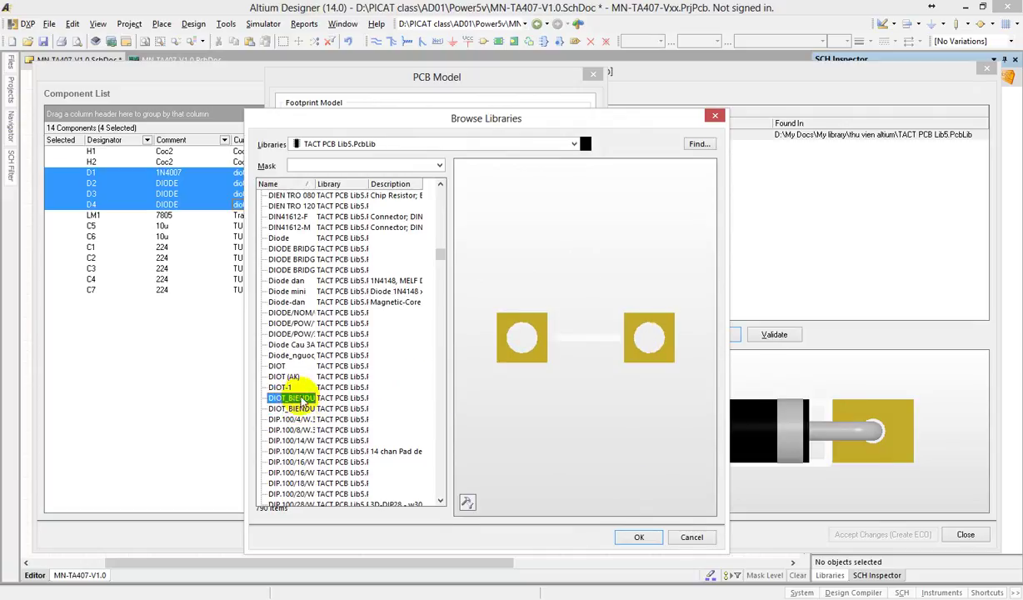
{"action": "left_click", "coordinate": [284, 387]}
{"action": "left_click", "coordinate": [287, 399]}
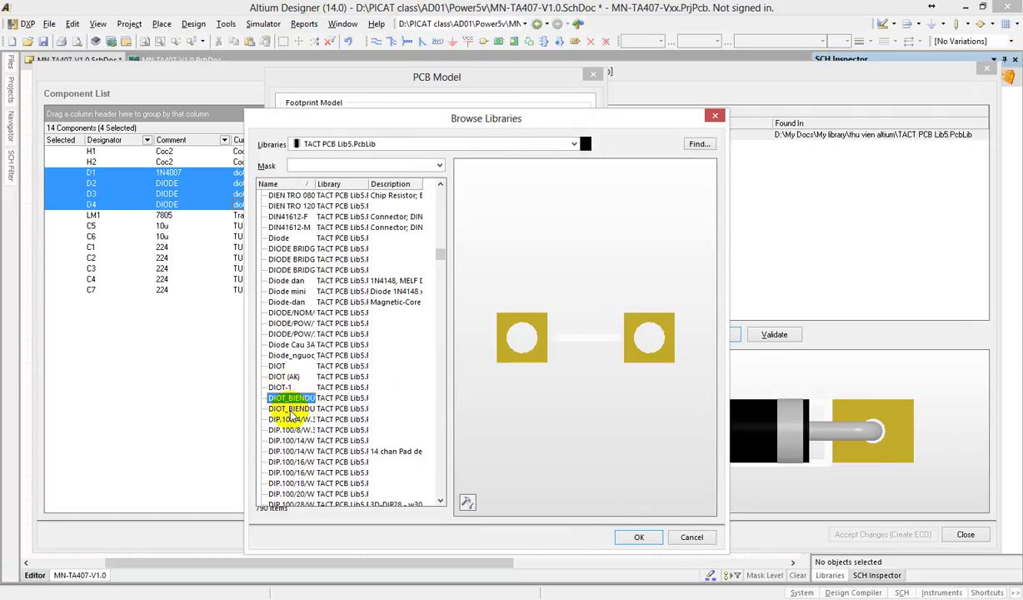
{"action": "left_click", "coordinate": [289, 408]}
{"action": "left_click", "coordinate": [289, 419]}
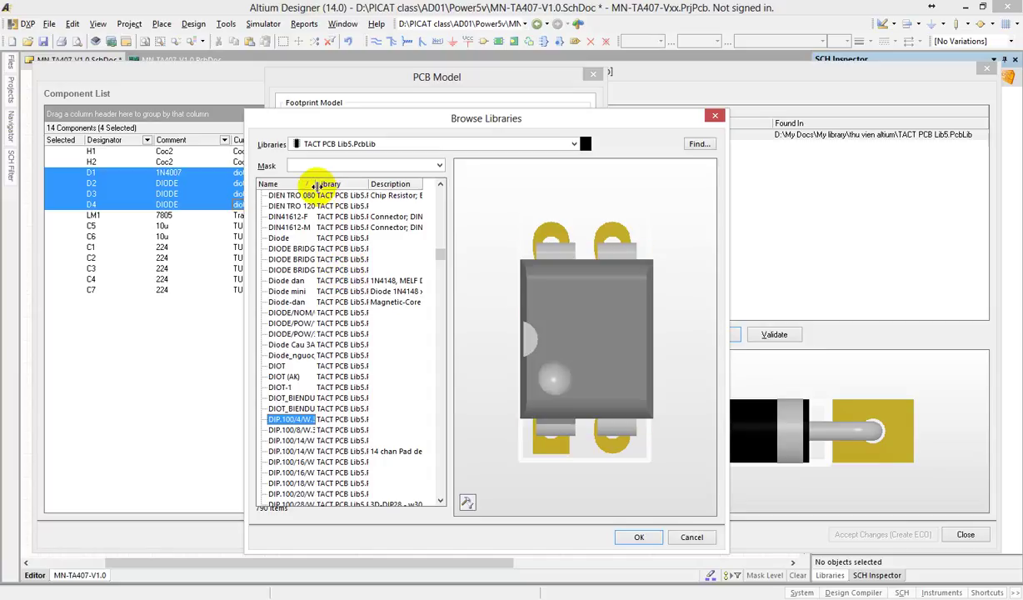
Widen the footprint Name column, compare Diode_nguoc_chieu, DIOT, DIOT (AK) and DIOT-1, and leave the library browser without choosing a replacement.
{"action": "left_click_drag", "start_coordinate": [379, 191], "coordinate": [377, 191]}
{"action": "left_click", "coordinate": [294, 365]}
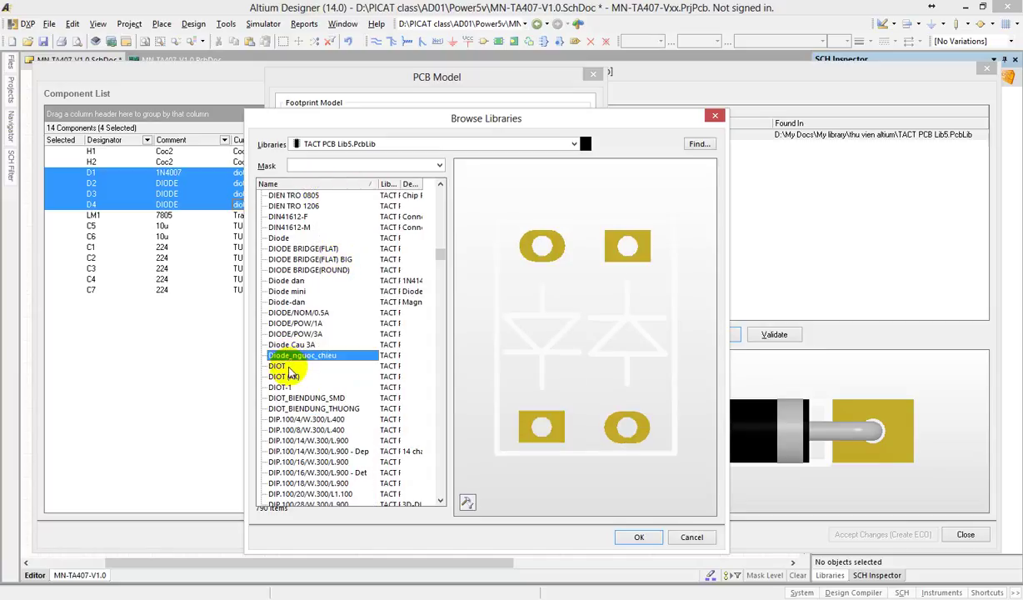
{"action": "left_click", "coordinate": [293, 355]}
{"action": "left_click", "coordinate": [289, 367]}
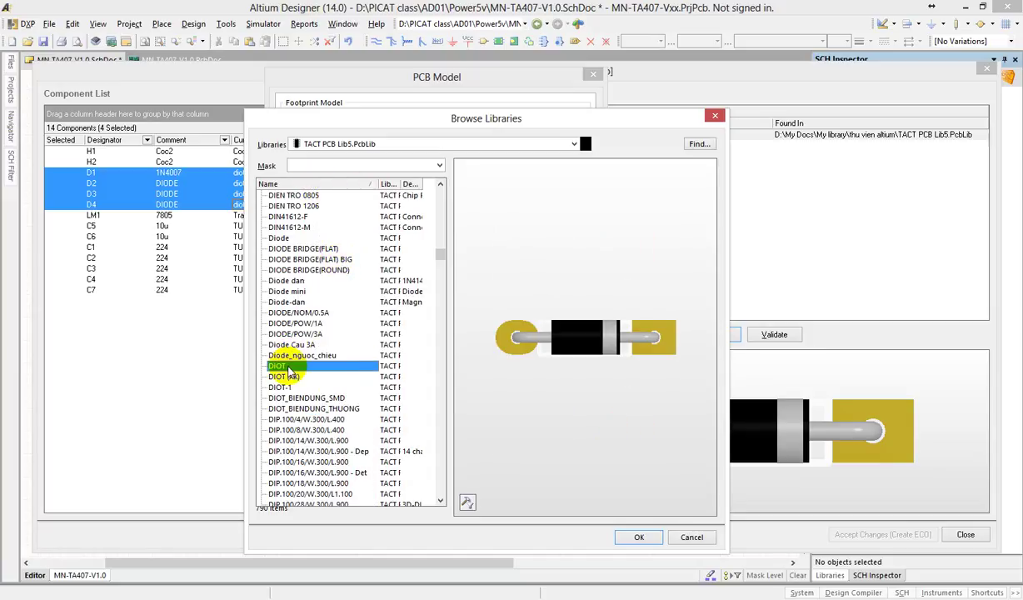
{"action": "left_click", "coordinate": [294, 377]}
{"action": "left_click", "coordinate": [296, 388]}
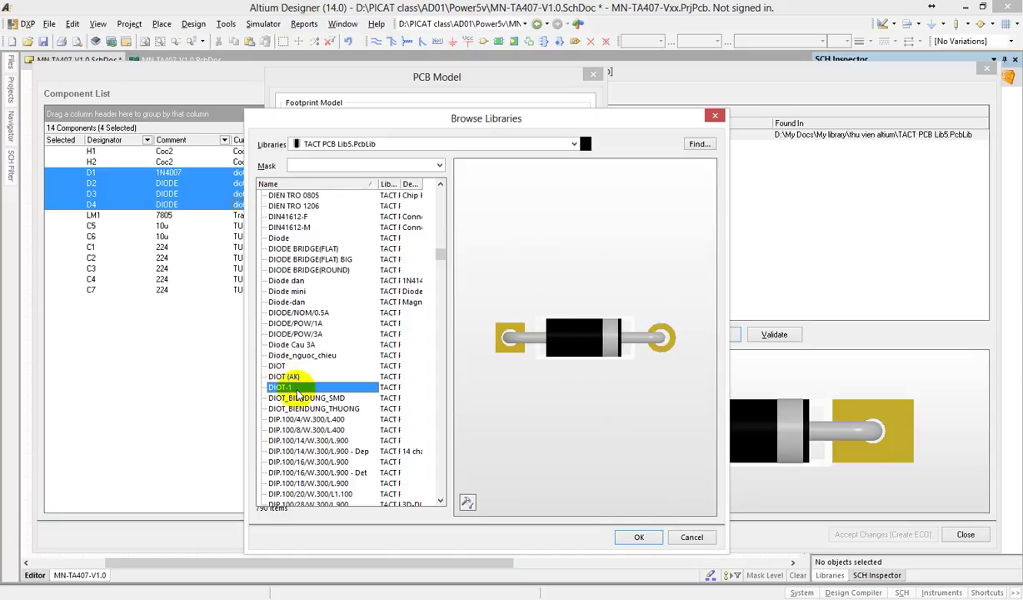
{"action": "left_click", "coordinate": [291, 367]}
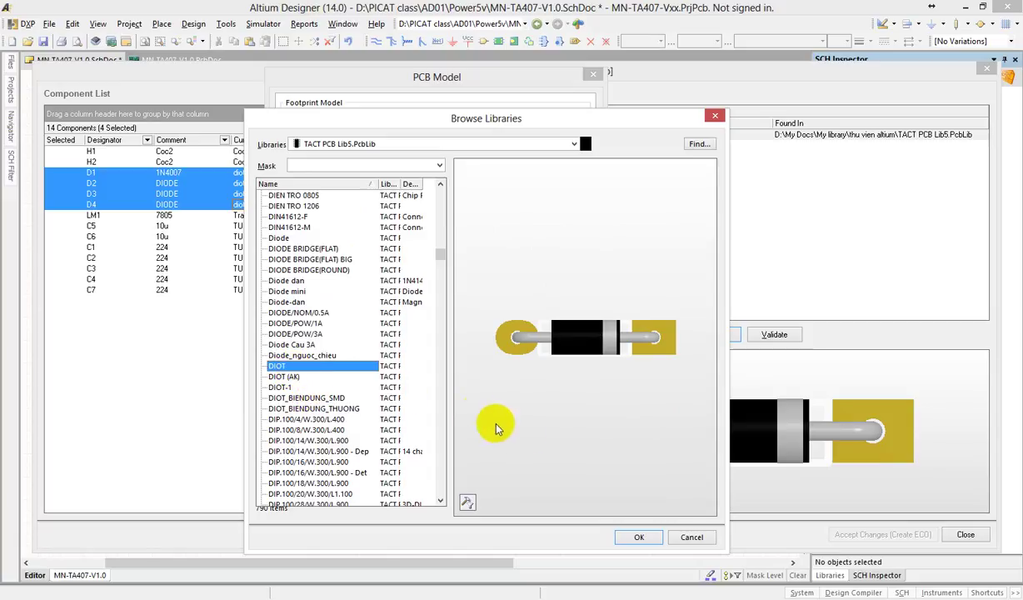
{"action": "left_click", "coordinate": [302, 382]}
{"action": "left_click", "coordinate": [294, 388]}
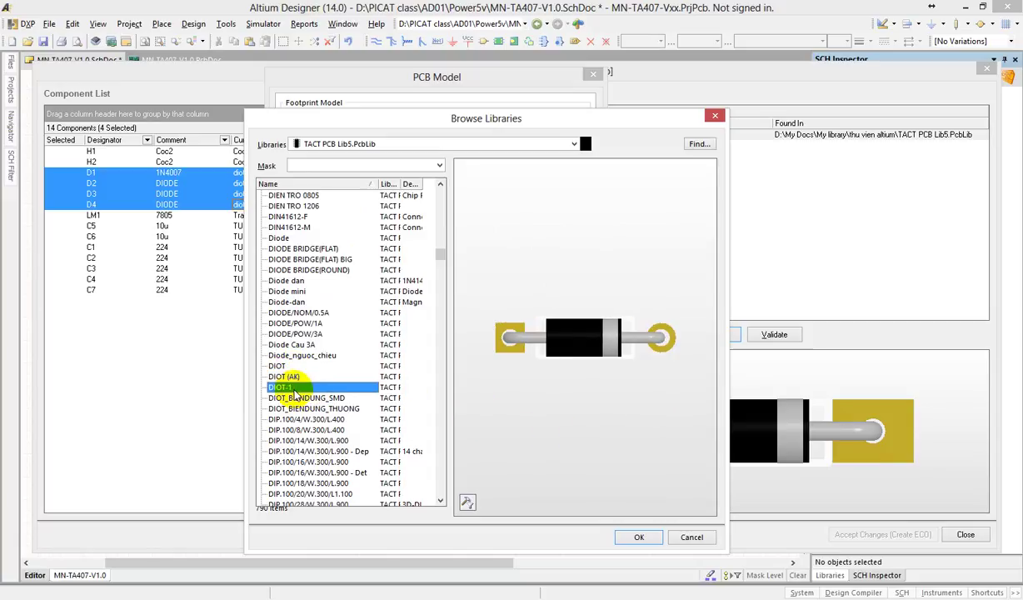
{"action": "left_click", "coordinate": [692, 538]}
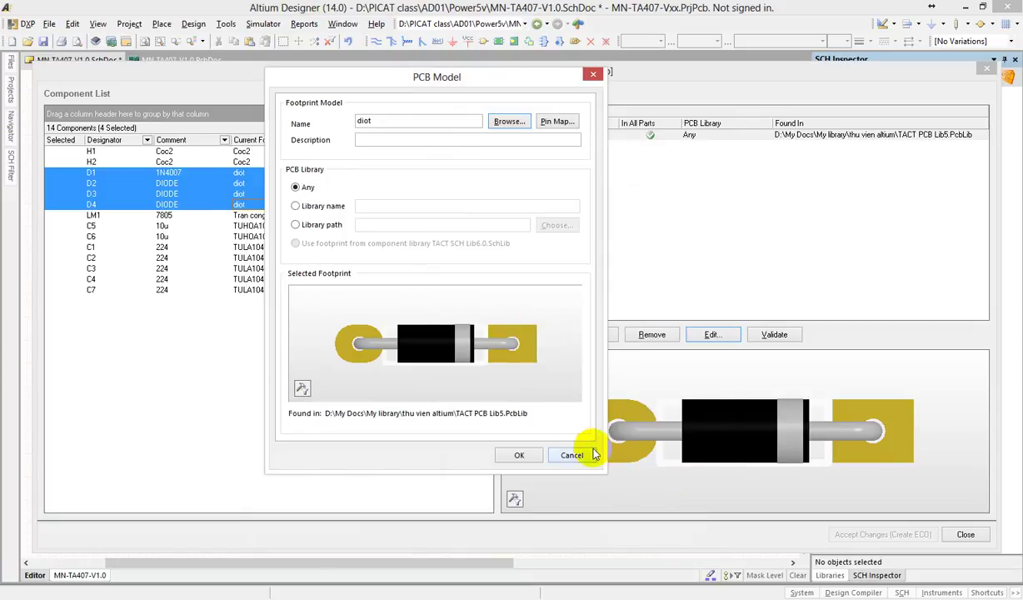
Leave the diode footprint unedited, select regulator LM1 and examine its Tran cong suat footprint in an enlarged 3D preview.
{"action": "key", "text": "Escape"}
{"action": "left_click", "coordinate": [173, 215]}
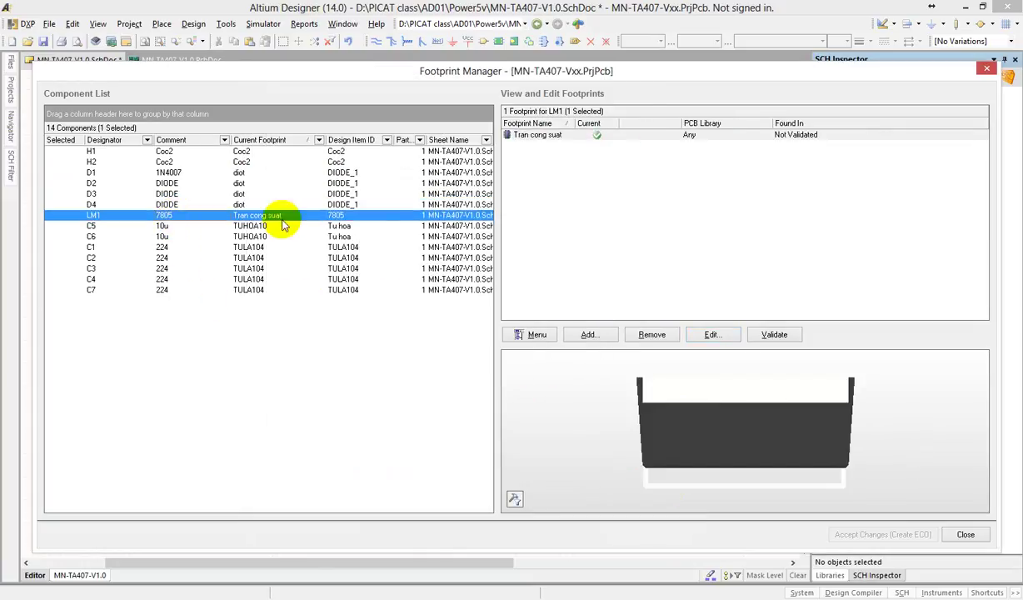
{"action": "left_click_drag", "start_coordinate": [719, 428], "coordinate": [742, 353]}
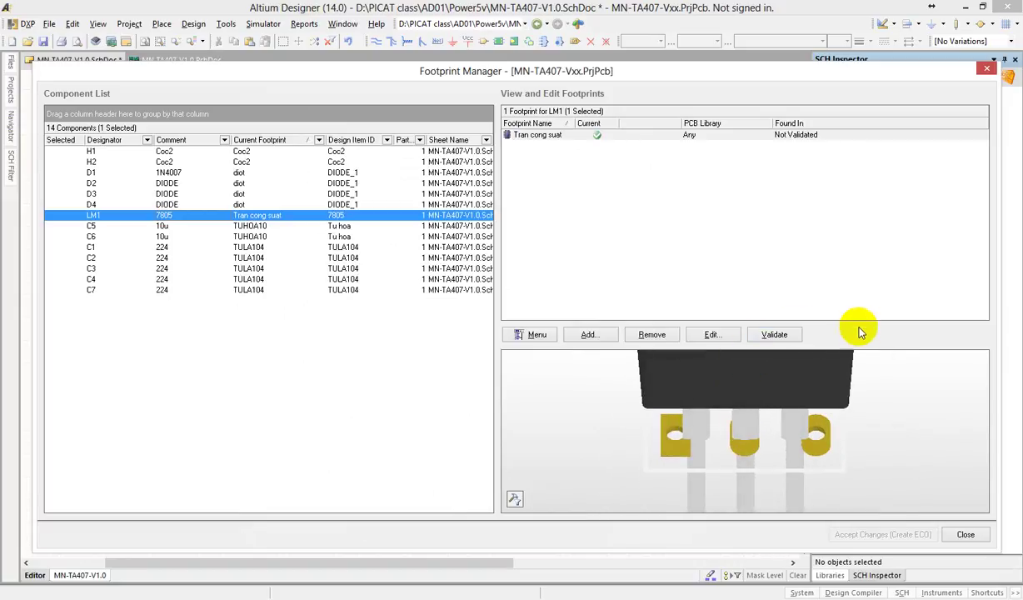
{"action": "left_click_drag", "start_coordinate": [858, 343], "coordinate": [833, 200]}
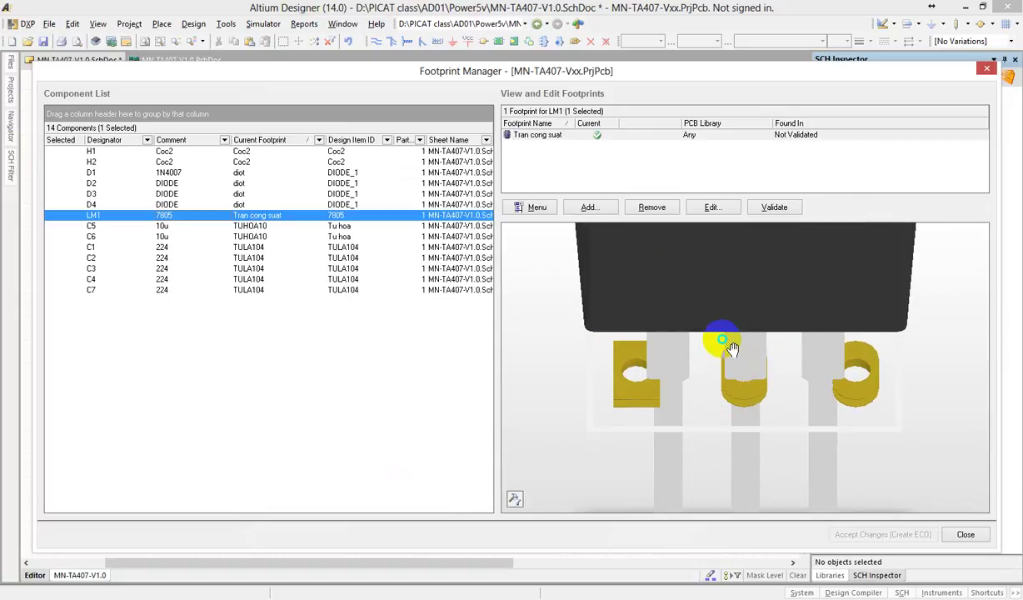
{"action": "right_click_drag", "start_coordinate": [726, 348], "coordinate": [698, 402]}
{"action": "scroll", "coordinate": [641, 340], "scroll_direction": "down", "scroll_amount": 3}
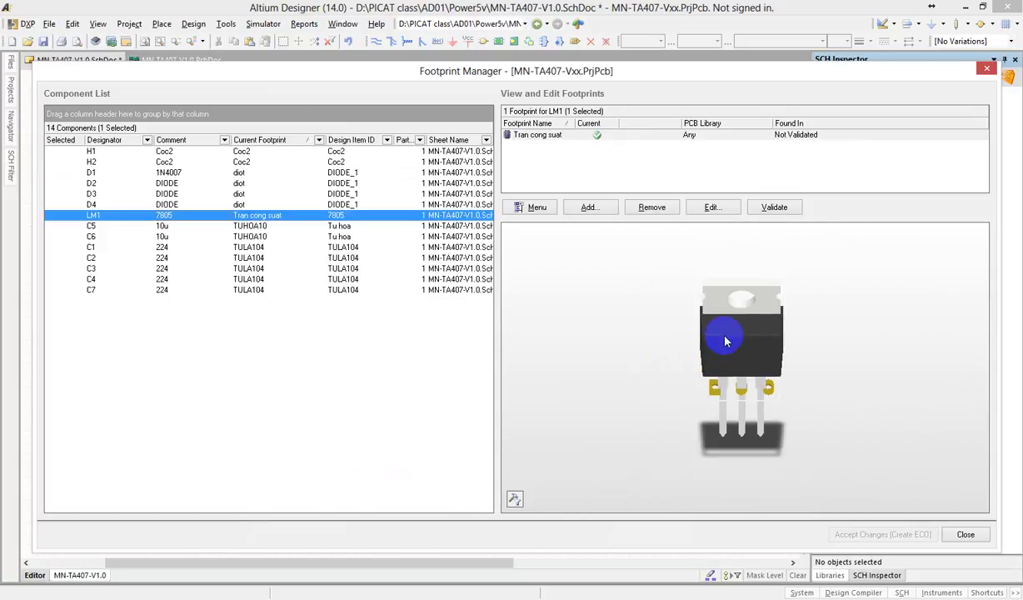
{"action": "right_click_drag", "start_coordinate": [726, 338], "coordinate": [691, 270]}
{"action": "right_click_drag", "start_coordinate": [696, 387], "coordinate": [760, 347], "text": "shift"}
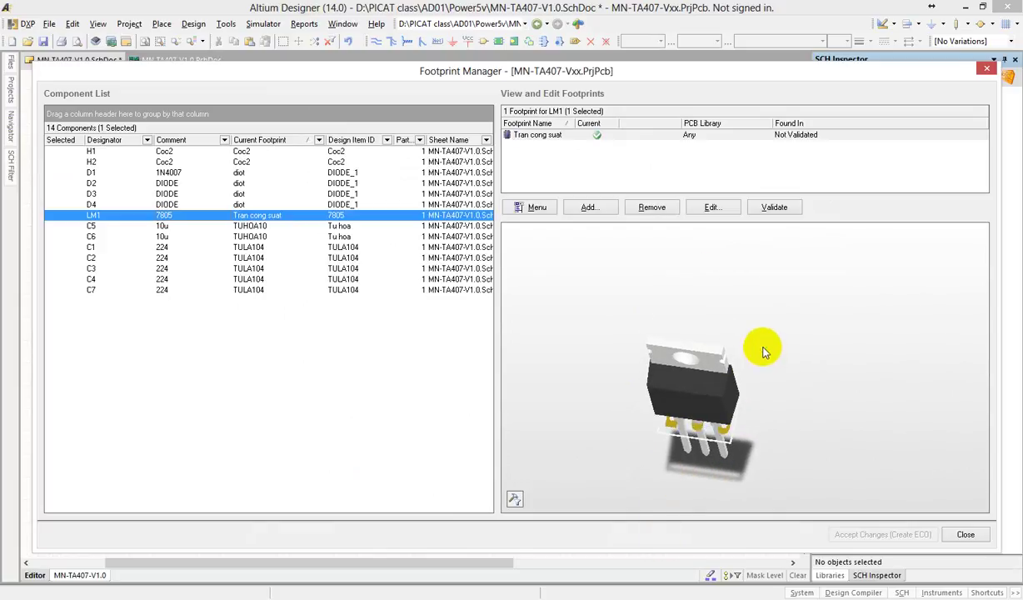
Open LM1's Tran cong suat footprint for editing and browse the Tran entries of TACT PCB Lib5.PcbLib.
{"action": "left_click", "coordinate": [538, 134]}
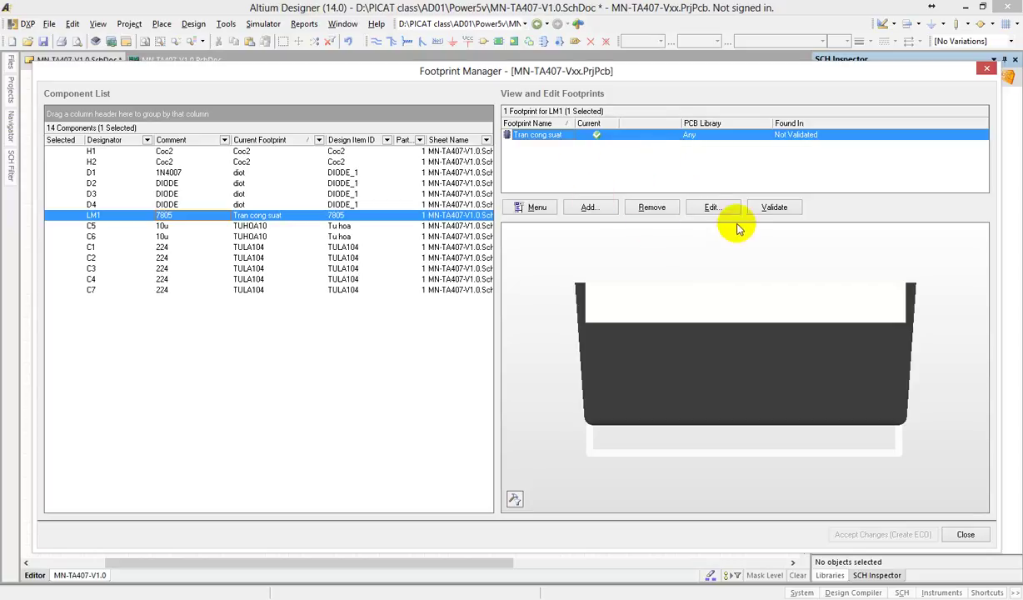
{"action": "left_click", "coordinate": [717, 208]}
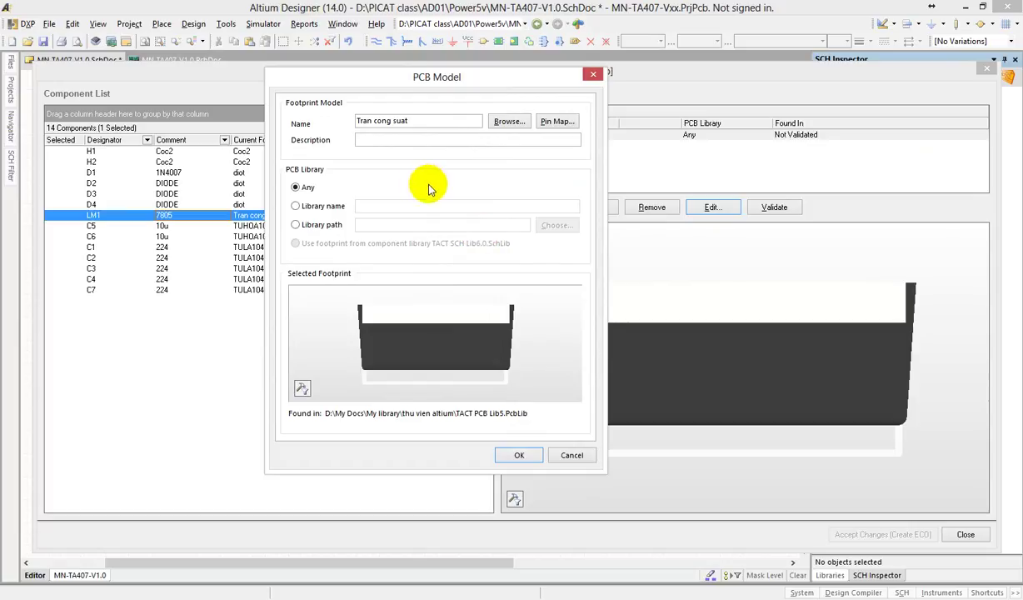
{"action": "left_click", "coordinate": [503, 123]}
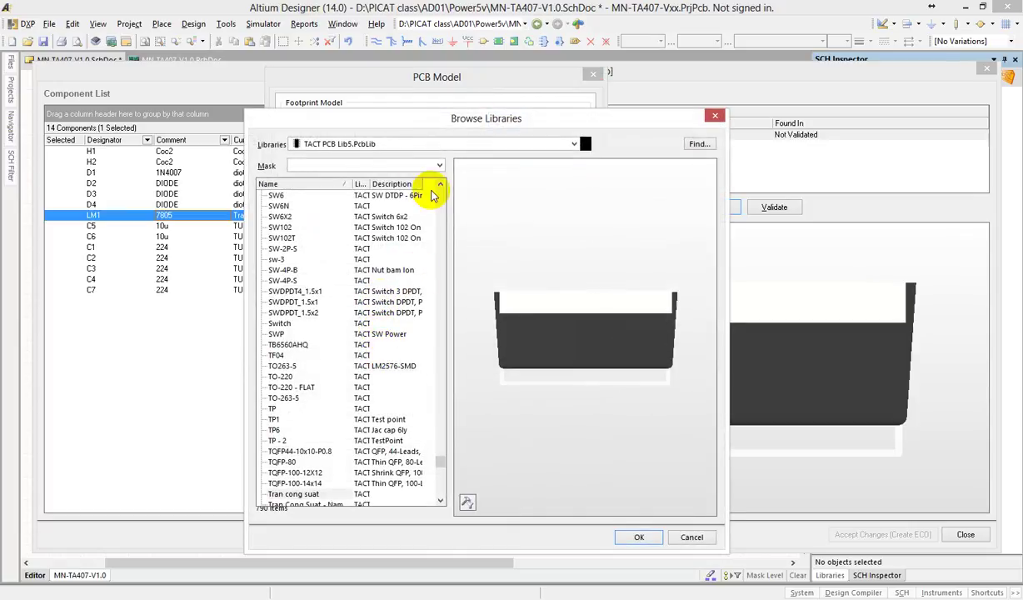
{"action": "left_click_drag", "start_coordinate": [392, 127], "coordinate": [330, 83]}
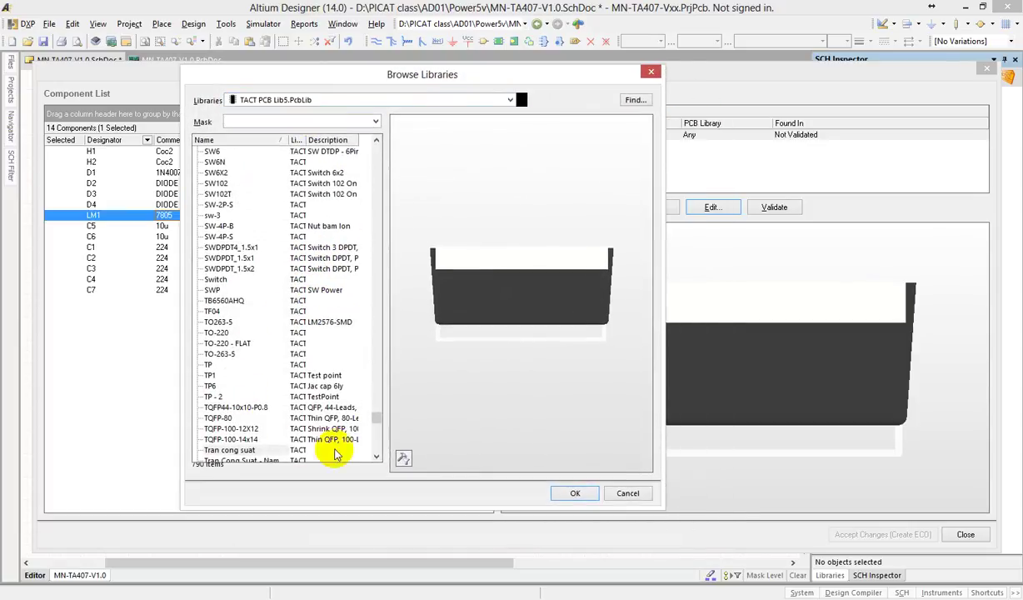
{"action": "left_click", "coordinate": [376, 457]}
{"action": "left_click_drag", "start_coordinate": [377, 457], "coordinate": [377, 458]}
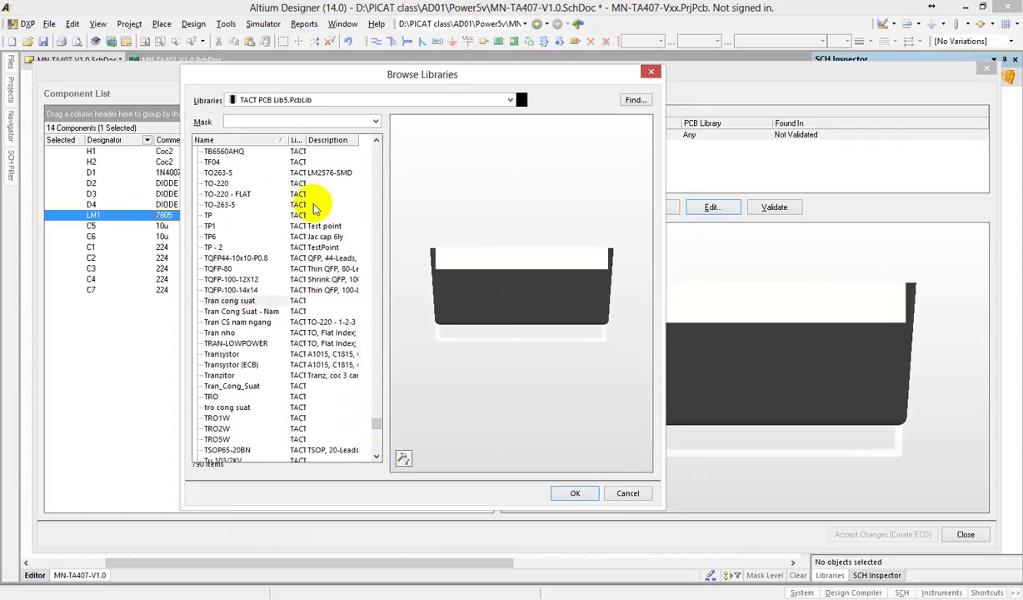
Preview the footprints Tran Cong Suat - Nam, Tran CS nam ngang, Tran nho, Tranzitor, Tran_Cong_Suat, Transystor (ECB) and Transystor.
{"action": "left_click", "coordinate": [235, 313]}
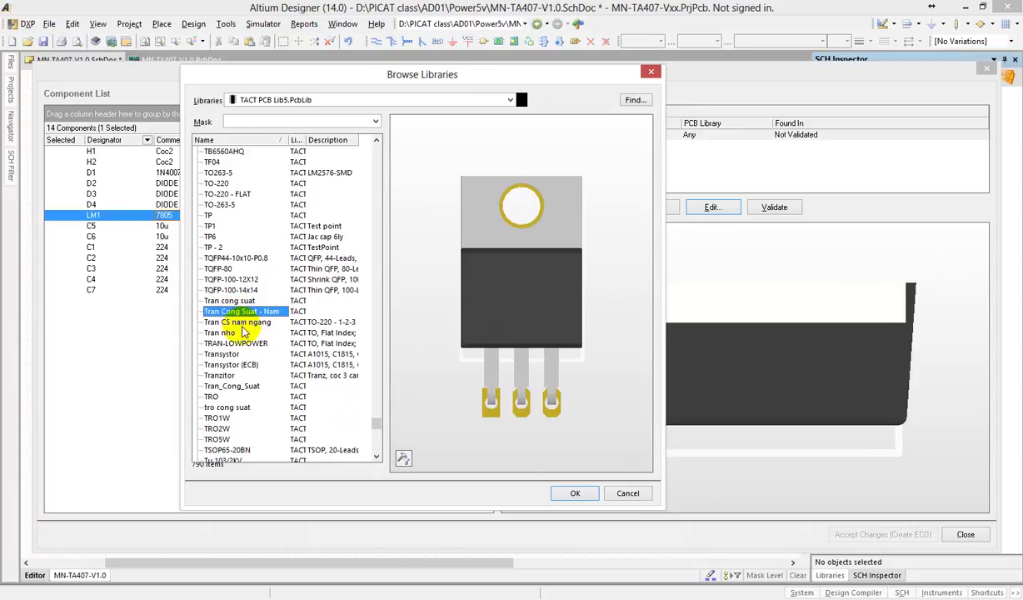
{"action": "left_click", "coordinate": [239, 323]}
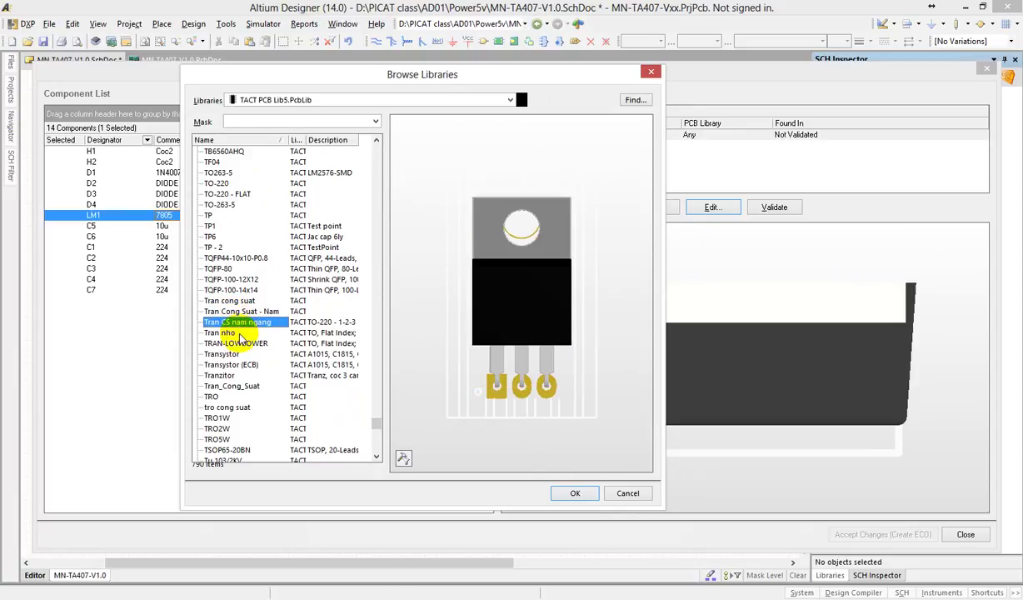
{"action": "left_click", "coordinate": [238, 333]}
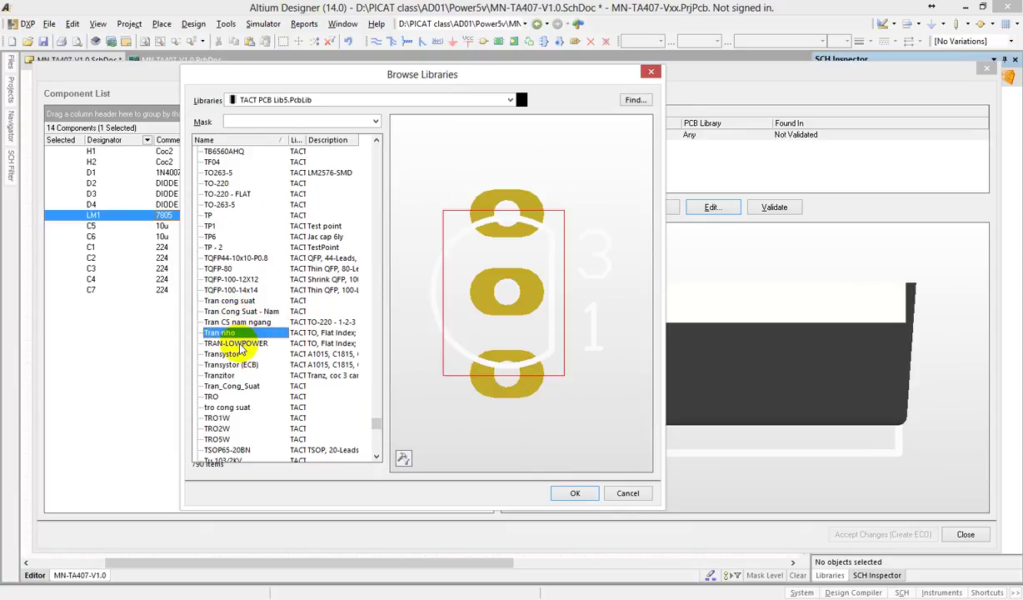
{"action": "left_click", "coordinate": [233, 376]}
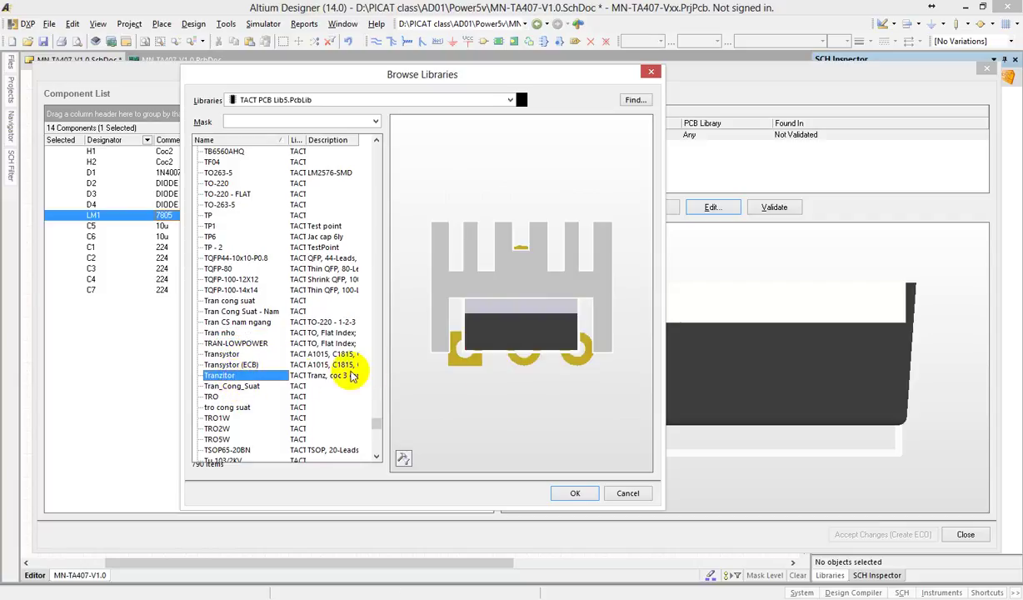
{"action": "left_click", "coordinate": [243, 387]}
{"action": "right_click_drag", "start_coordinate": [472, 398], "coordinate": [487, 277], "text": "shift"}
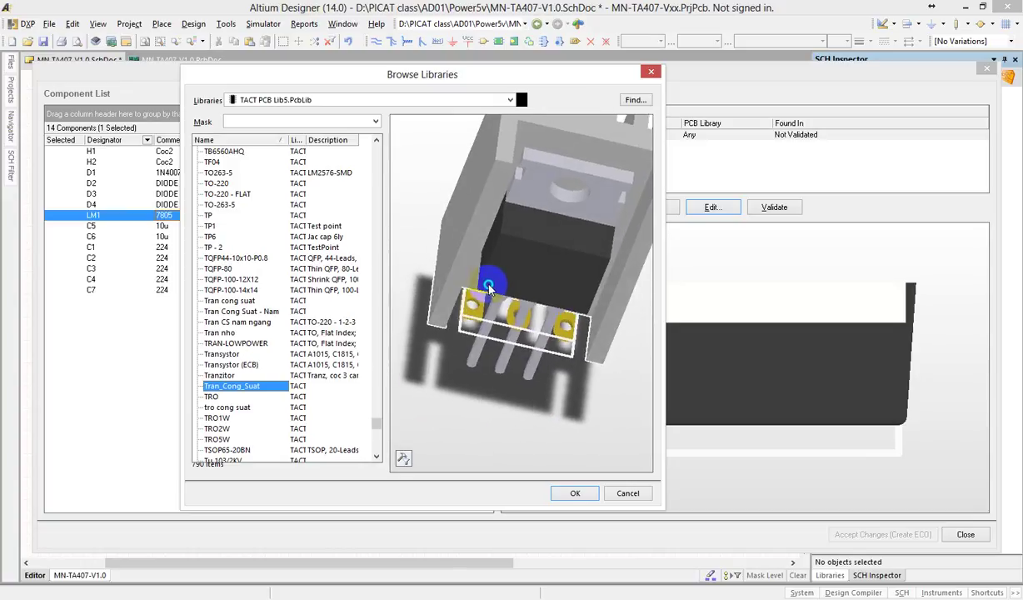
{"action": "left_click", "coordinate": [233, 376]}
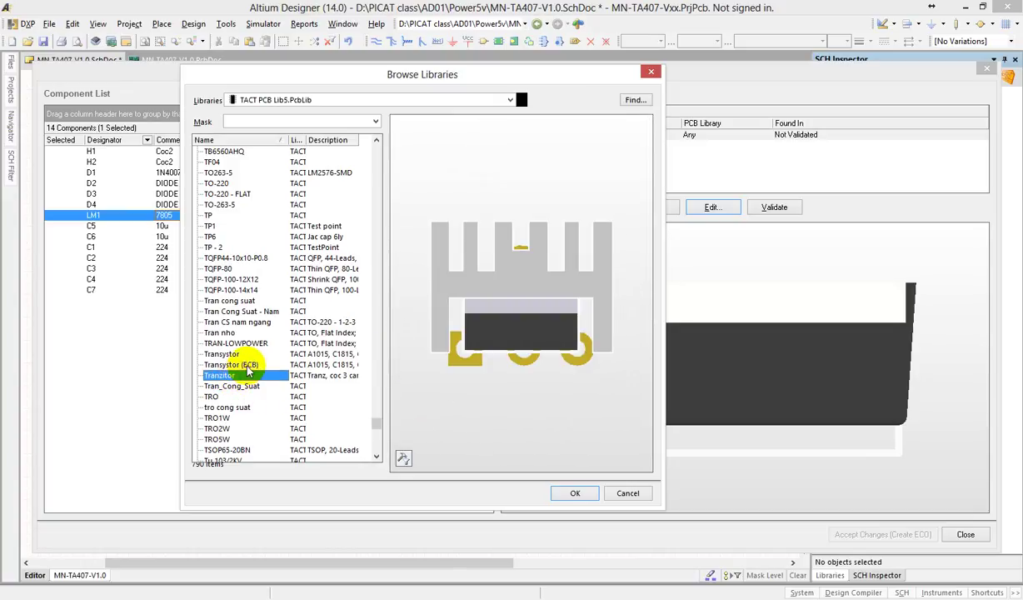
{"action": "left_click", "coordinate": [250, 365]}
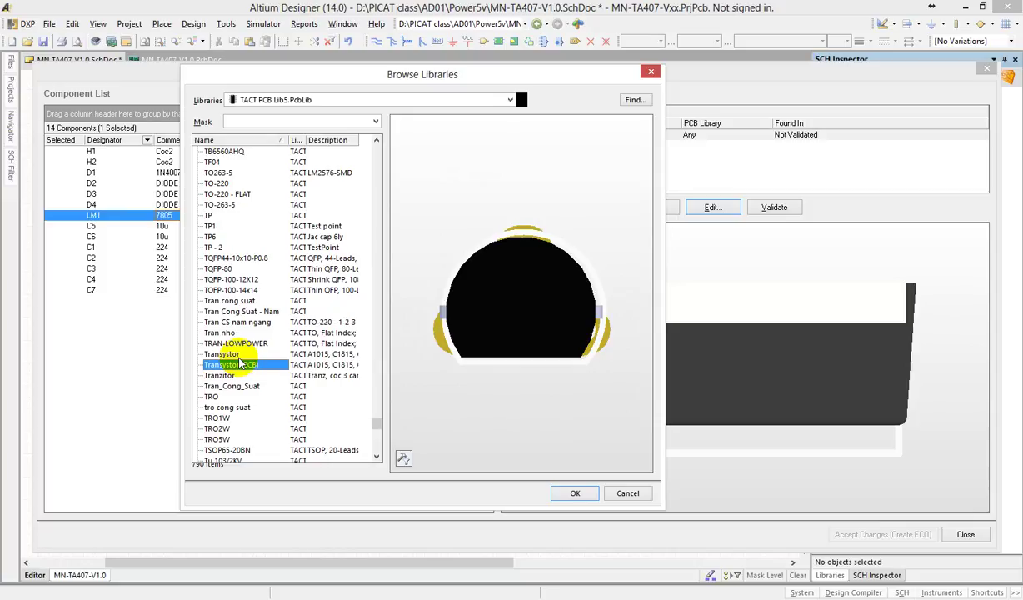
{"action": "left_click", "coordinate": [239, 355]}
Assign the heatsink footprint Tran_Cong_Suat to LM1 and check its 3D preview.
{"action": "left_click", "coordinate": [247, 387]}
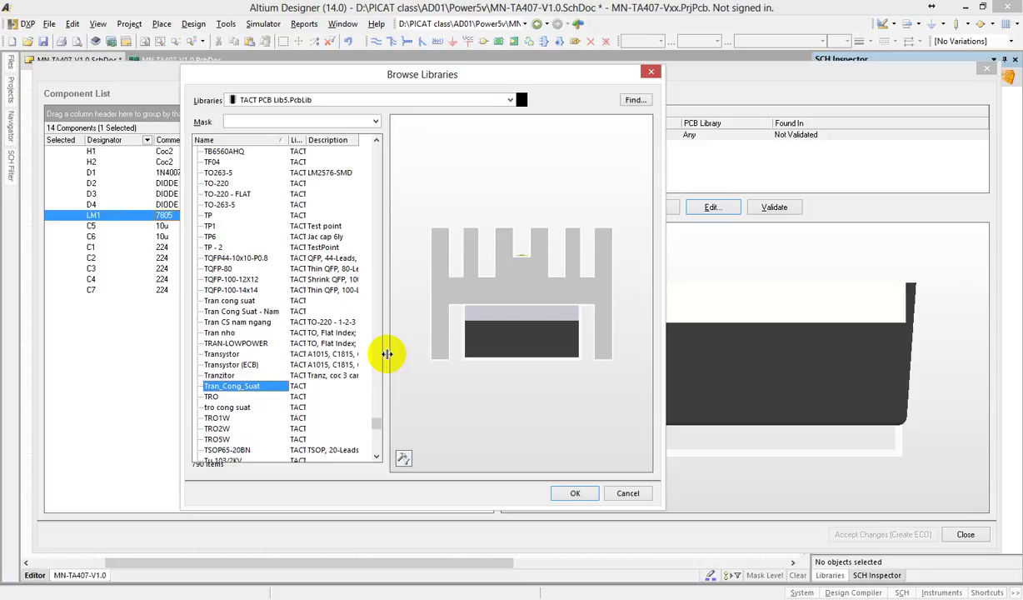
{"action": "key", "text": "3"}
{"action": "mouse_move", "coordinate": [544, 340]}
{"action": "right_mouse_down", "text": "shift"}
{"action": "mouse_move", "coordinate": [514, 246]}
{"action": "mouse_move", "coordinate": [440, 368]}
{"action": "mouse_move", "coordinate": [605, 224]}
{"action": "mouse_move", "coordinate": [555, 353]}
{"action": "mouse_move", "coordinate": [480, 290]}
{"action": "mouse_move", "coordinate": [518, 315]}
{"action": "mouse_move", "coordinate": [505, 256]}
{"action": "mouse_move", "coordinate": [436, 310]}
{"action": "mouse_move", "coordinate": [532, 238]}
{"action": "mouse_move", "coordinate": [503, 333]}
{"action": "mouse_move", "coordinate": [483, 275]}
{"action": "mouse_move", "coordinate": [491, 344]}
{"action": "mouse_move", "coordinate": [527, 246]}
{"action": "mouse_move", "coordinate": [496, 388]}
{"action": "mouse_move", "coordinate": [506, 456]}
{"action": "mouse_move", "coordinate": [533, 242]}
{"action": "mouse_move", "coordinate": [571, 359]}
{"action": "mouse_move", "coordinate": [552, 335]}
{"action": "right_mouse_up", "text": "shift"}
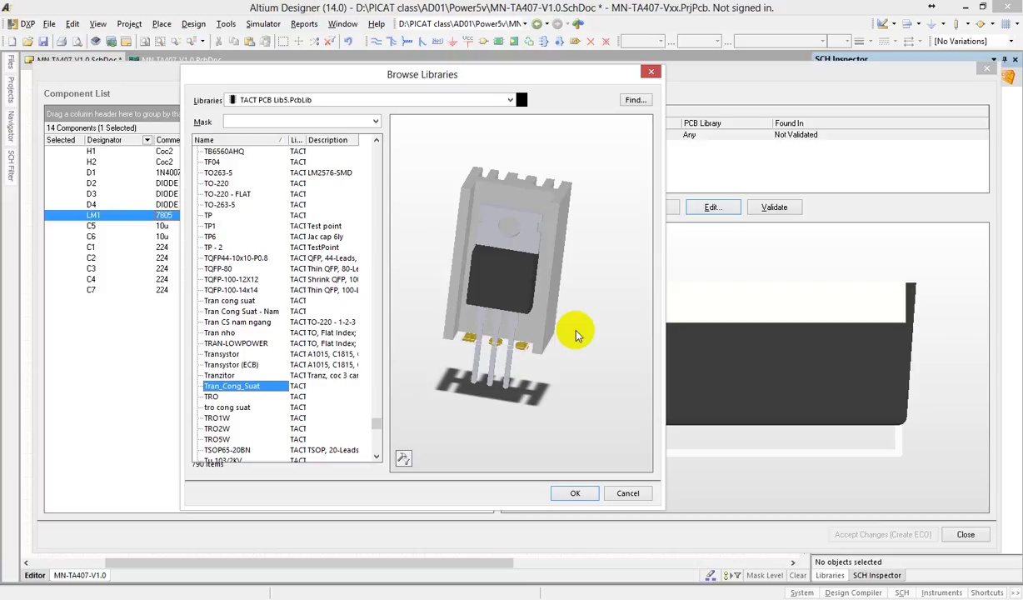
{"action": "left_click_drag", "start_coordinate": [576, 335], "coordinate": [582, 468]}
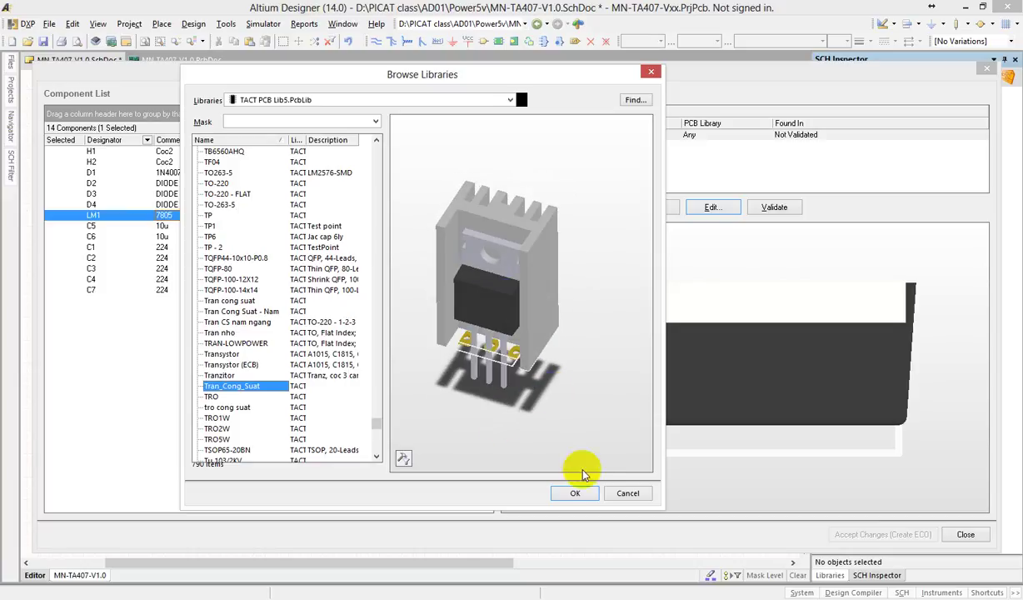
{"action": "left_click", "coordinate": [575, 493]}
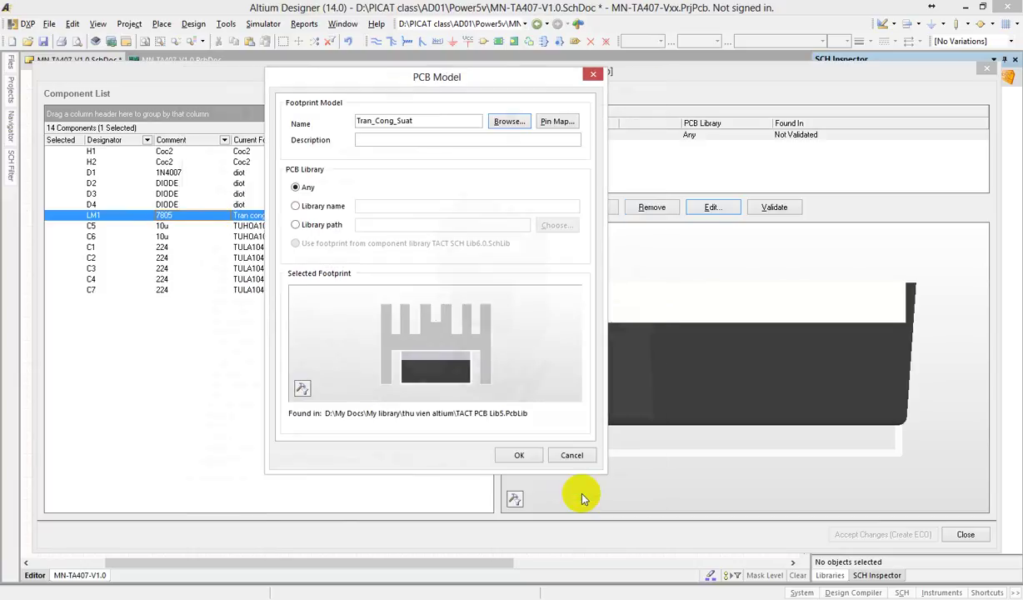
{"action": "left_click", "coordinate": [519, 455]}
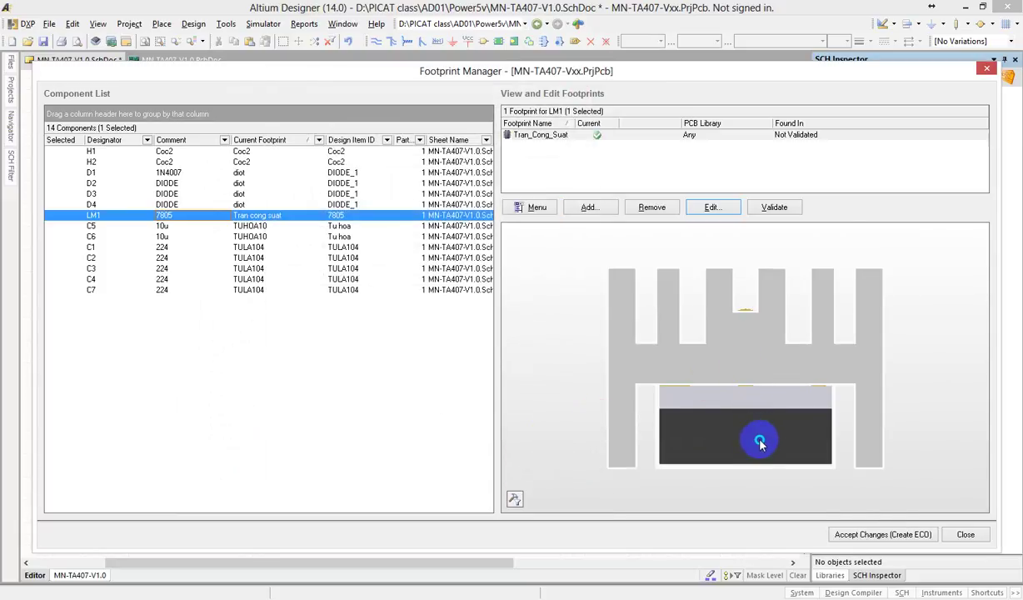
{"action": "left_click_drag", "start_coordinate": [760, 443], "coordinate": [687, 378]}
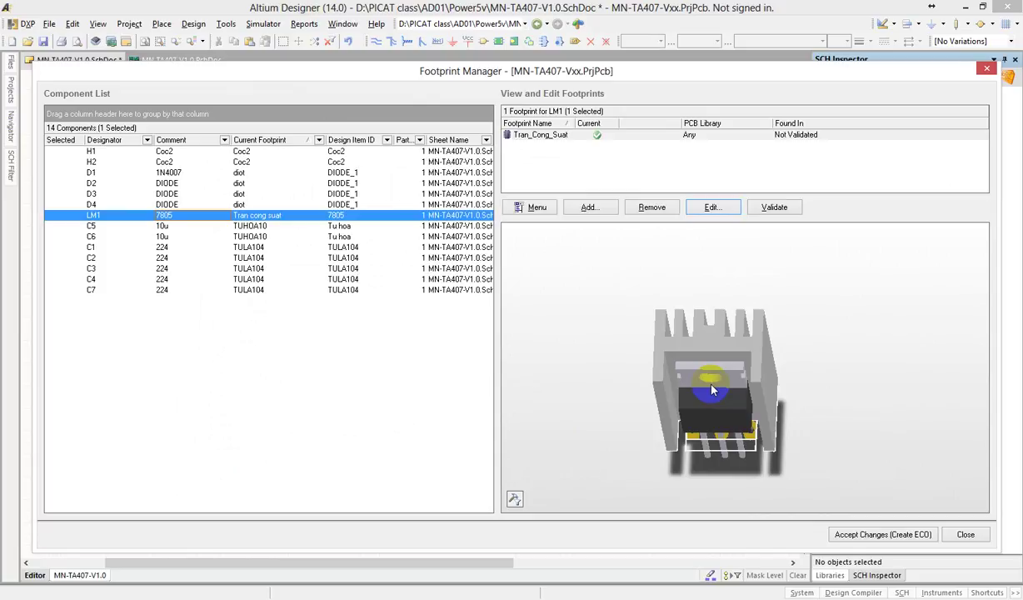
Accept the footprint changes, execute the engineering change order for LM1 and close it.
{"action": "left_click", "coordinate": [869, 536]}
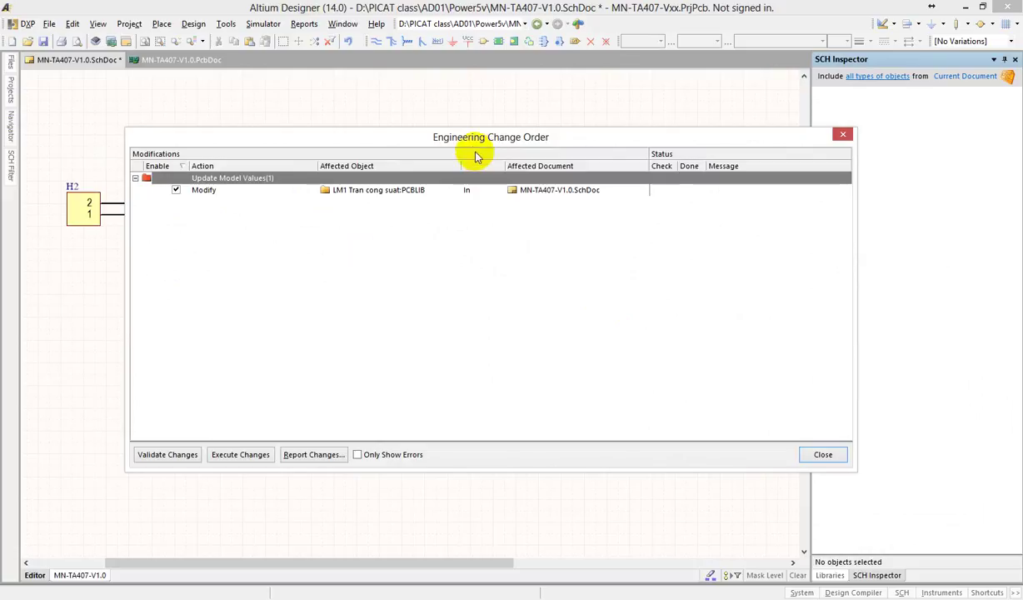
{"action": "left_click_drag", "start_coordinate": [457, 142], "coordinate": [458, 104]}
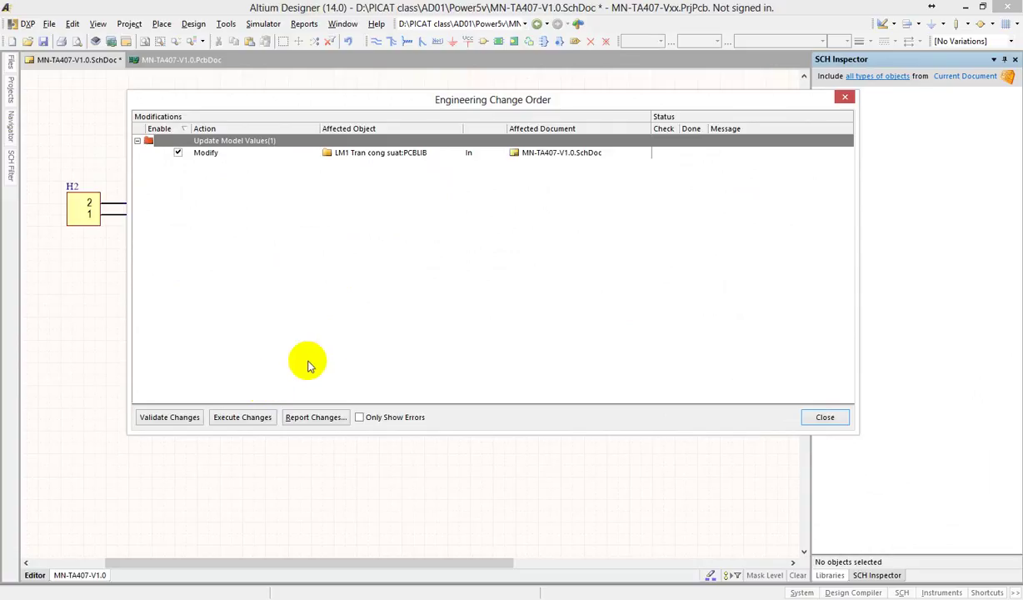
{"action": "left_click", "coordinate": [243, 419]}
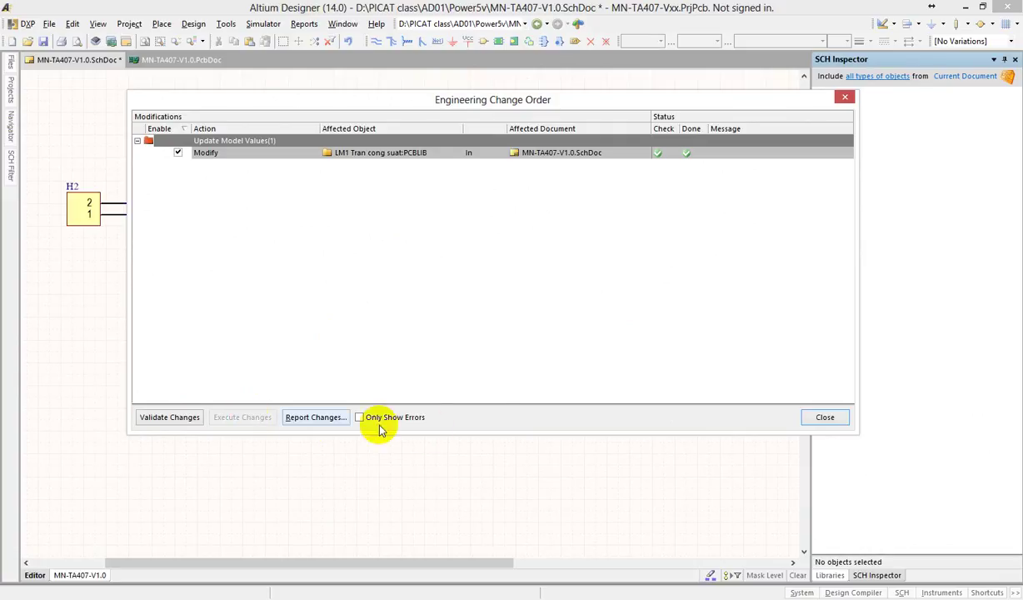
{"action": "left_click", "coordinate": [825, 417]}
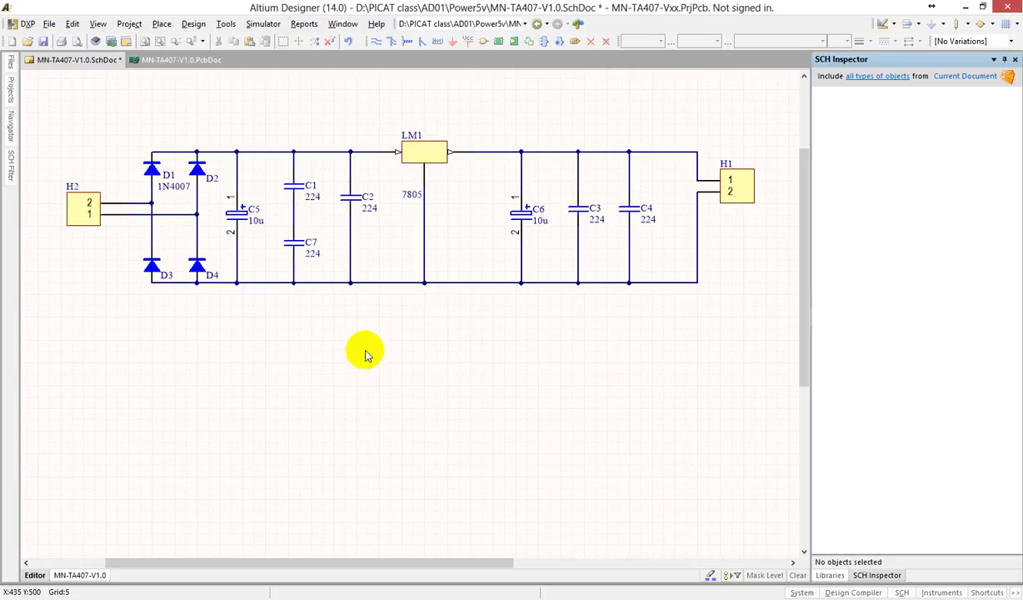
Select the whole power supply circuit, move it to the middle of the schematic sheet and deselect it.
{"action": "scroll", "coordinate": [418, 280], "scroll_direction": "down", "scroll_amount": 2, "text": "ctrl"}
{"action": "scroll", "coordinate": [382, 235], "scroll_direction": "up", "scroll_amount": 1}
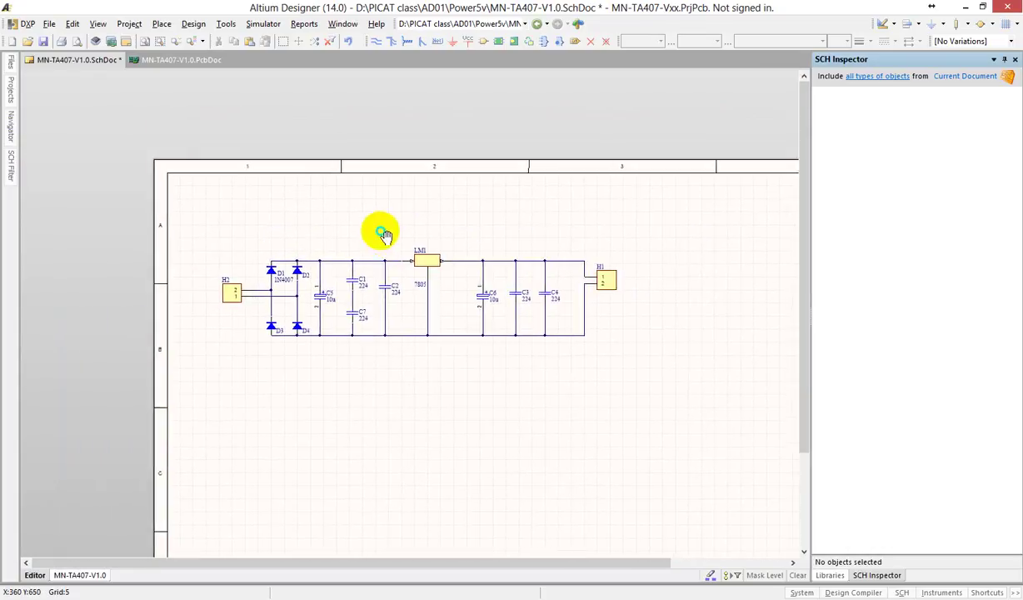
{"action": "scroll", "coordinate": [419, 331], "scroll_direction": "down", "scroll_amount": 2, "text": "ctrl"}
{"action": "left_click_drag", "start_coordinate": [557, 339], "coordinate": [198, 183]}
{"action": "left_click", "coordinate": [542, 334]}
{"action": "left_click_drag", "start_coordinate": [615, 337], "coordinate": [216, 213]}
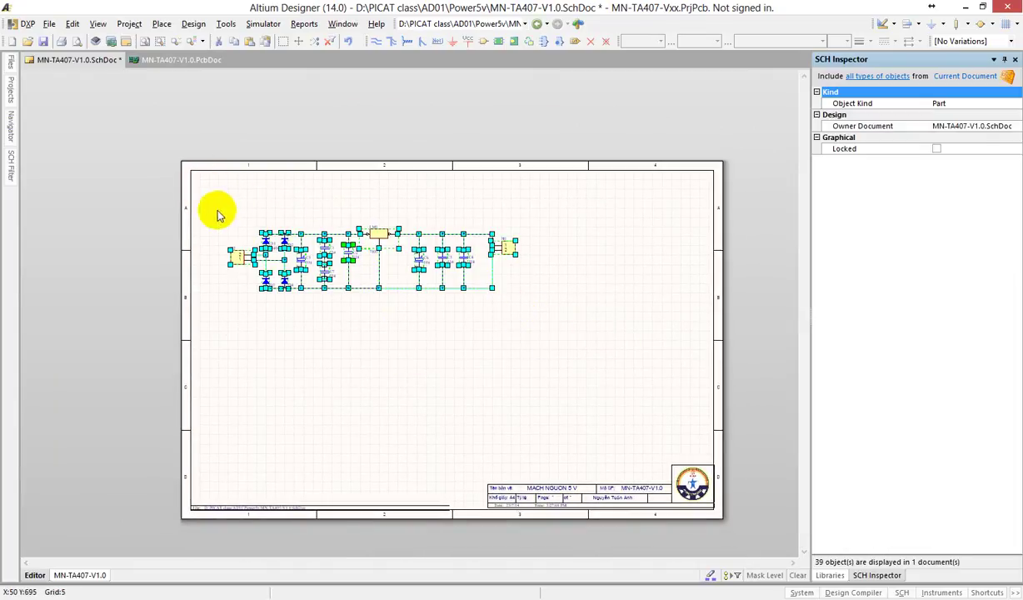
{"action": "left_click_drag", "start_coordinate": [254, 257], "coordinate": [324, 338]}
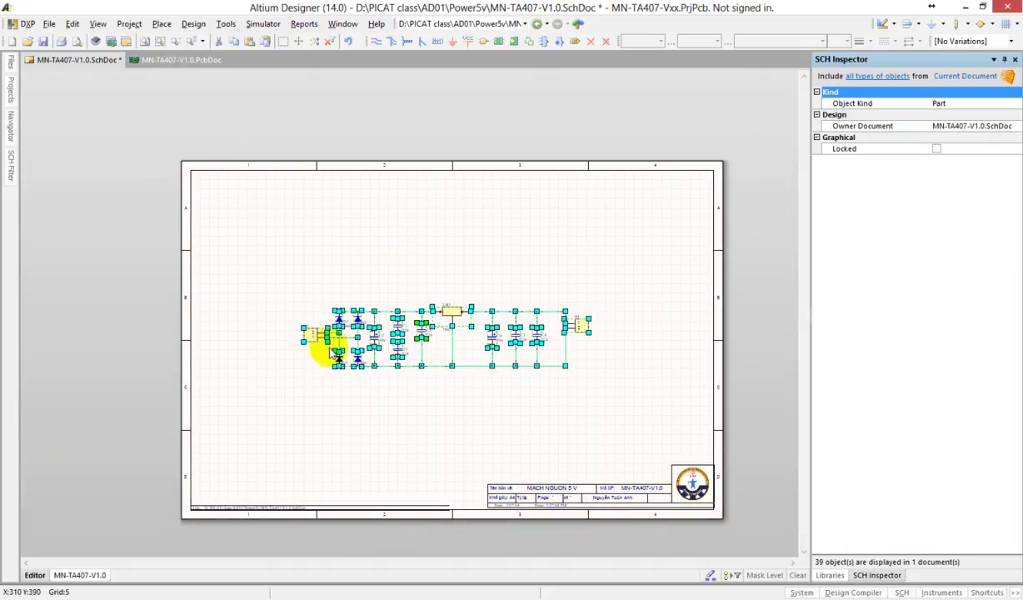
{"action": "left_click", "coordinate": [409, 389]}
{"action": "scroll", "coordinate": [407, 382], "scroll_direction": "up", "scroll_amount": 3, "text": "ctrl"}
{"action": "right_click_drag", "start_coordinate": [498, 421], "coordinate": [370, 363]}
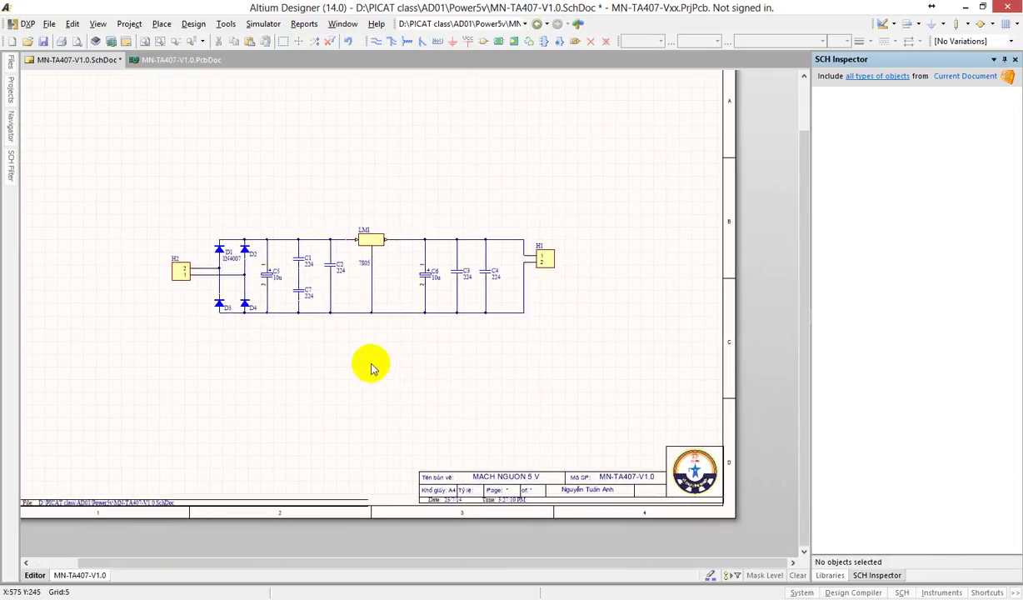
{"action": "scroll", "coordinate": [377, 267], "scroll_direction": "up", "scroll_amount": 4, "text": "ctrl"}
{"action": "scroll", "coordinate": [377, 268], "scroll_direction": "down", "scroll_amount": 3, "text": "ctrl"}
{"action": "scroll", "coordinate": [377, 268], "scroll_direction": "down", "scroll_amount": 2, "text": "ctrl"}
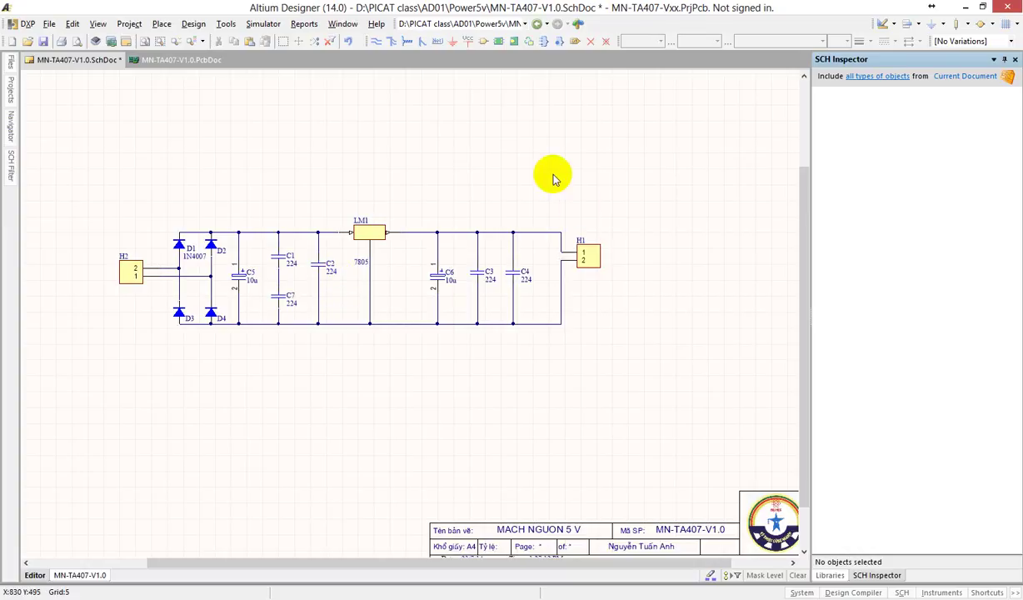
{"action": "mouse_move", "coordinate": [289, 160]}
{"action": "middle_mouse_down"}
{"action": "mouse_move", "coordinate": [300, 167]}
{"action": "mouse_move", "coordinate": [274, 160]}
{"action": "middle_mouse_up"}
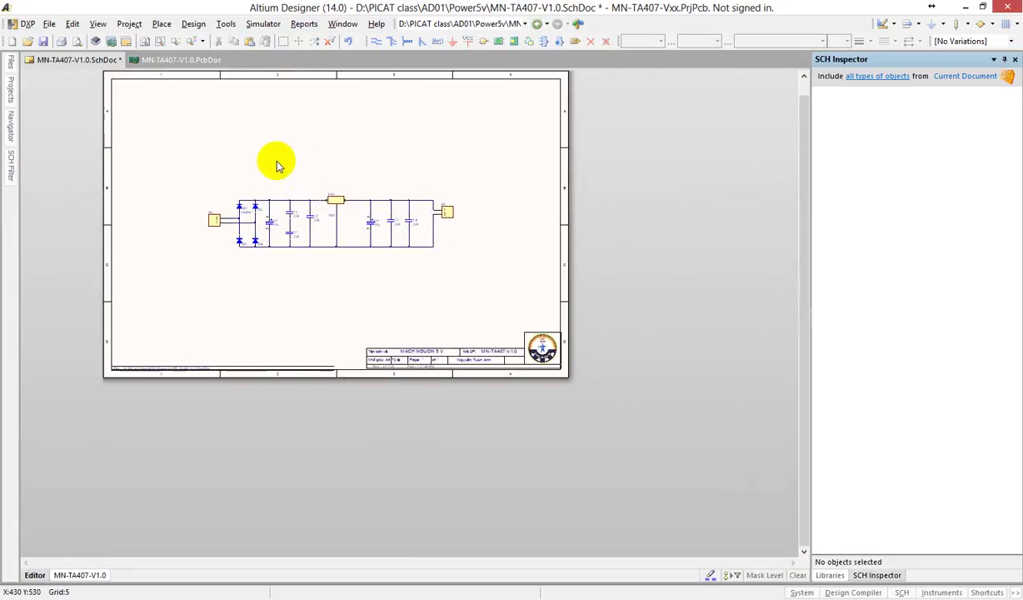
{"action": "right_click_drag", "start_coordinate": [274, 160], "coordinate": [361, 239]}
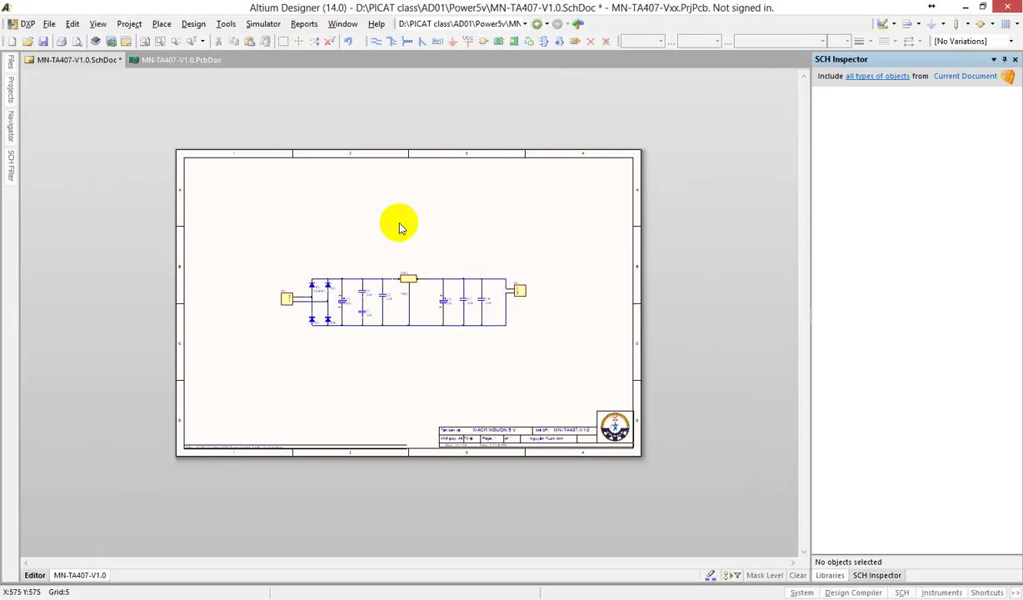
{"action": "key", "text": "ctrl+Page_Down"}
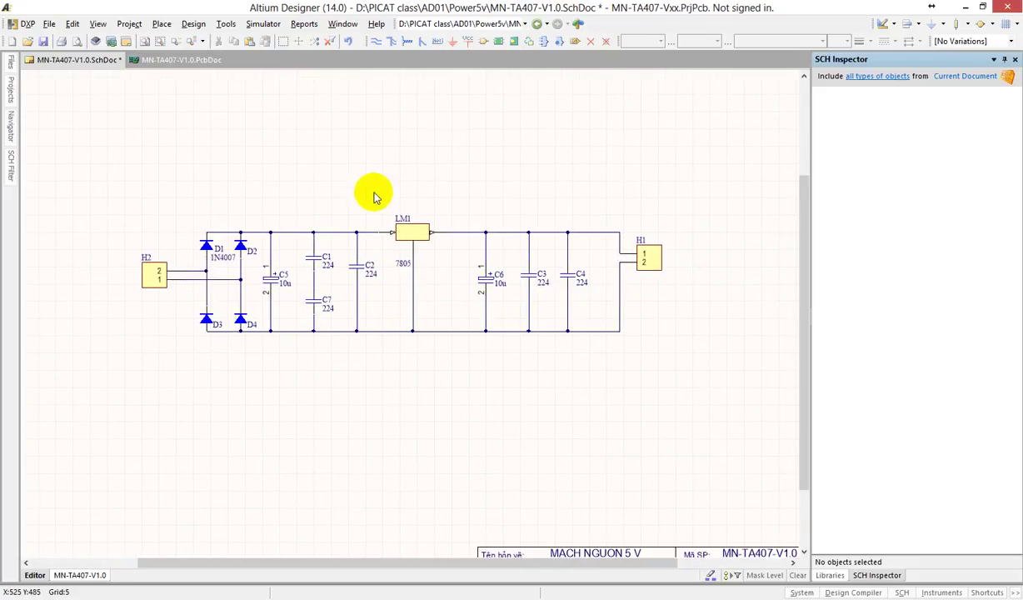
Place a GND power port below the lower rail and a VCC port above the wire at LM1's output.
{"action": "left_click", "coordinate": [453, 40]}
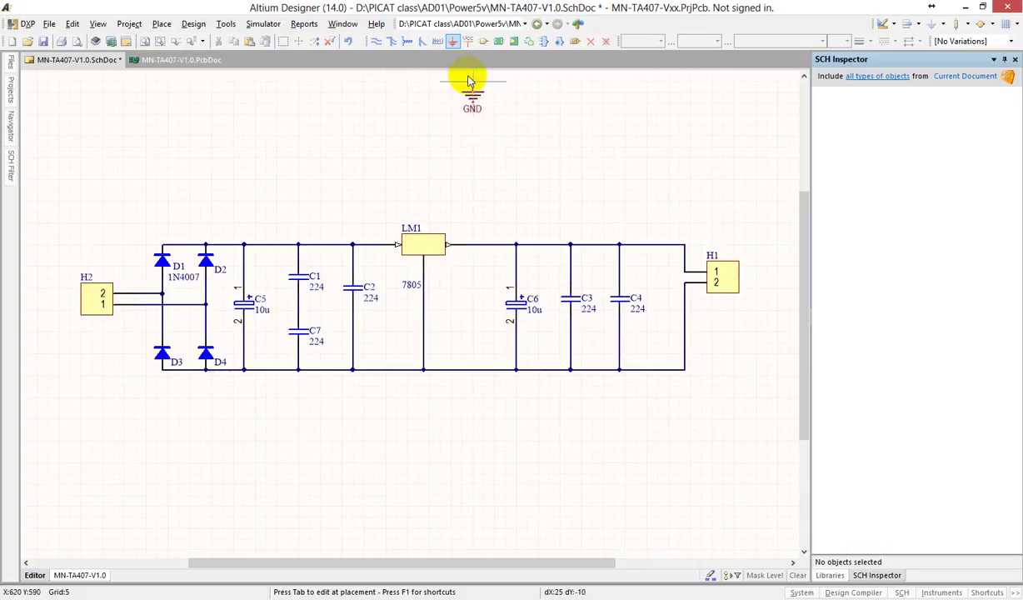
{"action": "scroll", "coordinate": [469, 84], "scroll_direction": "up", "scroll_amount": 3}
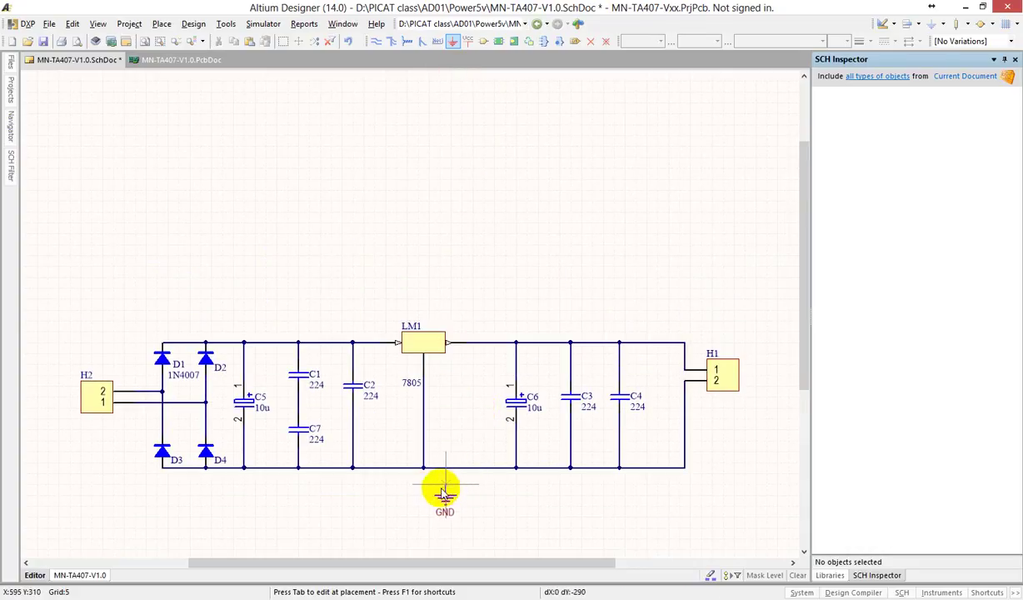
{"action": "left_click", "coordinate": [455, 493]}
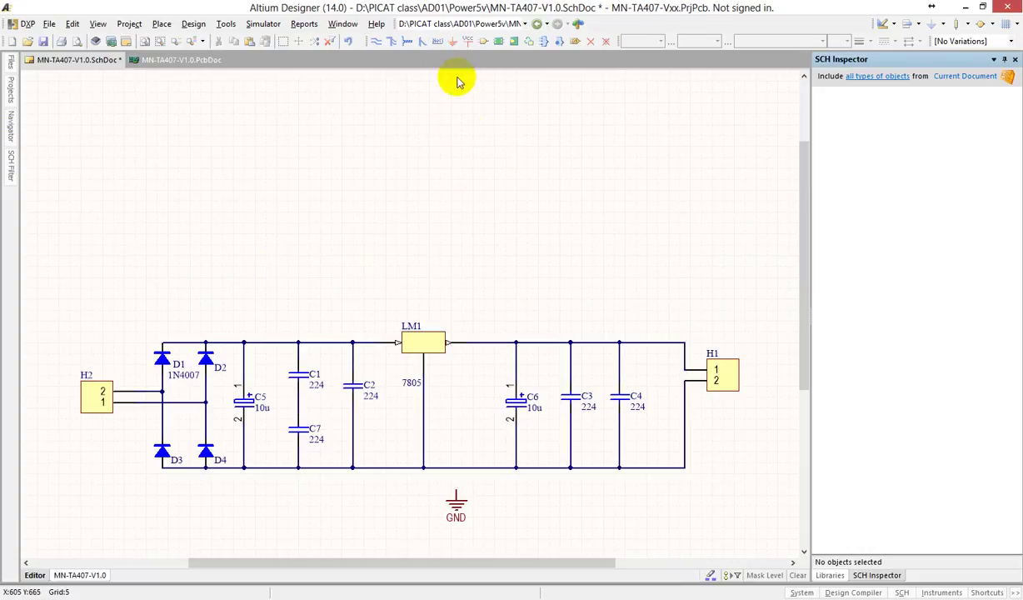
{"action": "left_click", "coordinate": [467, 41]}
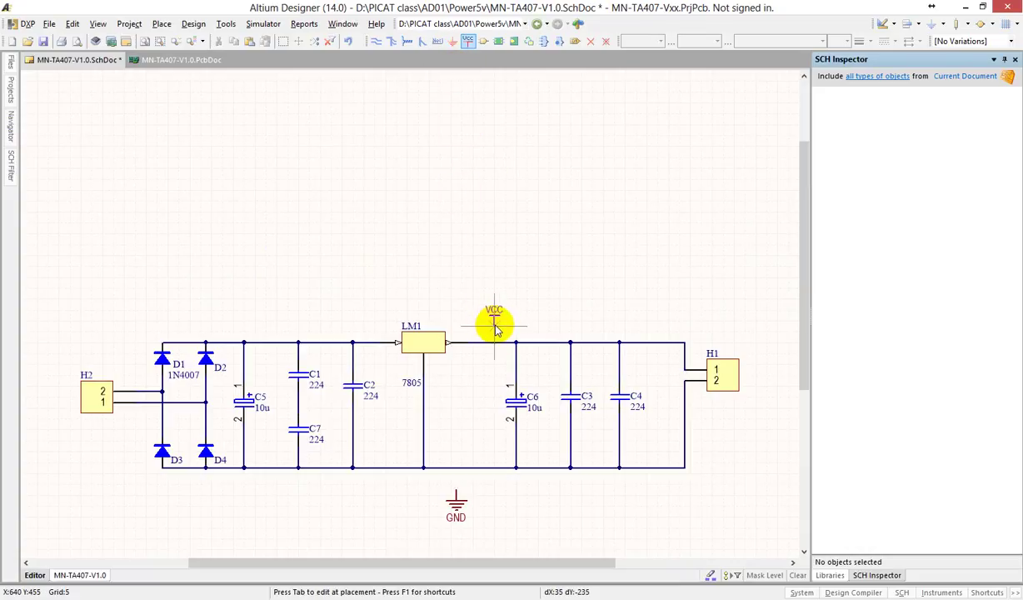
{"action": "left_click", "coordinate": [494, 325]}
{"action": "key", "text": "Escape"}
Wire the VCC port down to LM1's output rail and the GND port up to the lower rail.
{"action": "right_click_drag", "start_coordinate": [563, 310], "coordinate": [468, 206]}
{"action": "scroll", "coordinate": [479, 203], "scroll_direction": "up", "scroll_amount": 1, "text": "ctrl"}
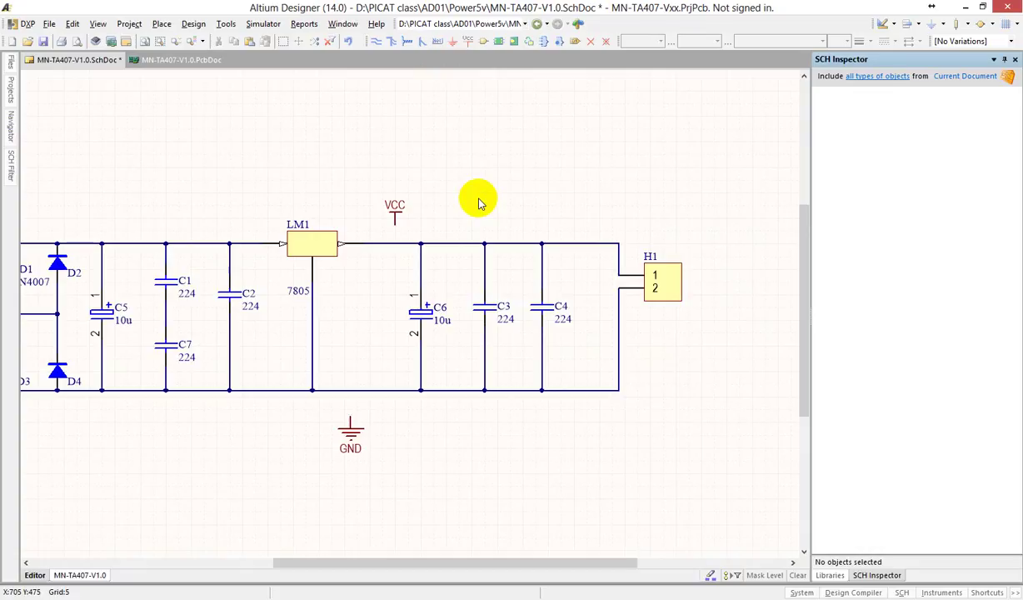
{"action": "scroll", "coordinate": [477, 208], "scroll_direction": "down", "scroll_amount": 2, "text": "ctrl"}
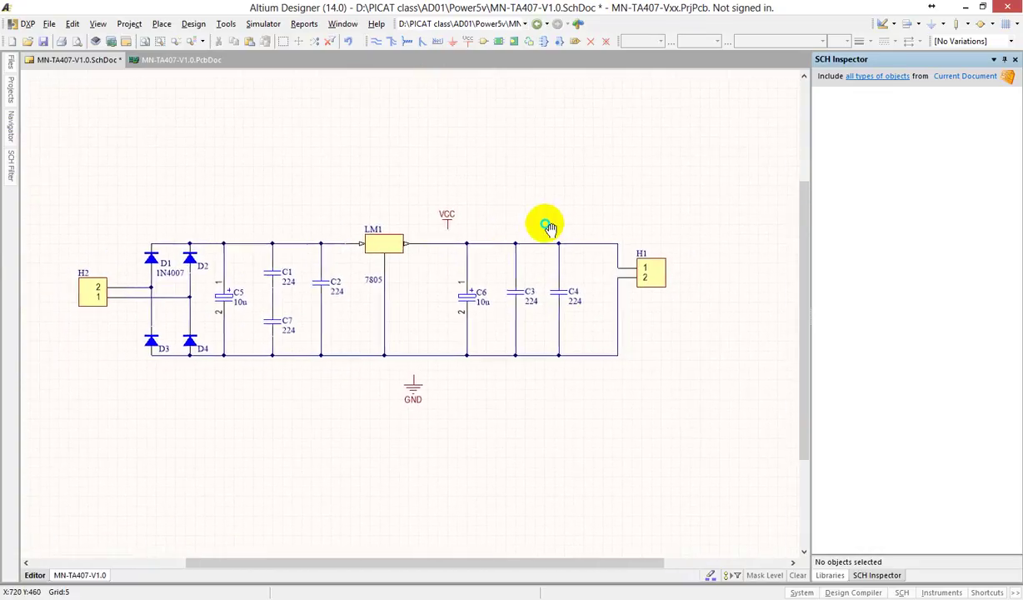
{"action": "scroll", "coordinate": [500, 239], "scroll_direction": "up", "scroll_amount": 1, "text": "ctrl"}
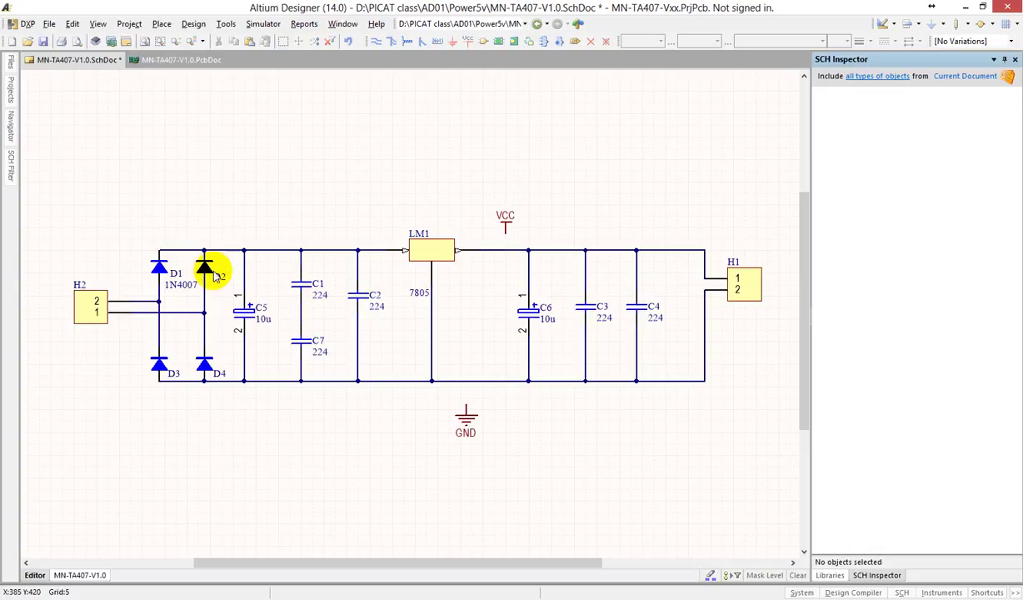
{"action": "mouse_move", "coordinate": [214, 276]}
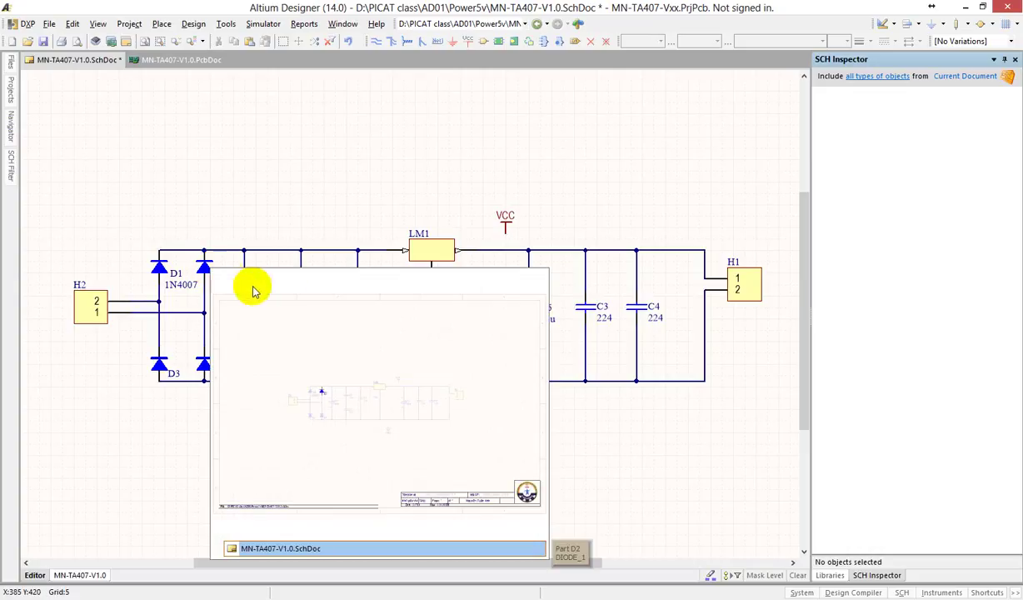
{"action": "scroll", "coordinate": [500, 191], "scroll_direction": "down", "scroll_amount": 1}
{"action": "scroll", "coordinate": [502, 245], "scroll_direction": "up", "scroll_amount": 2, "text": "ctrl"}
{"action": "scroll", "coordinate": [502, 245], "scroll_direction": "up", "scroll_amount": 1, "text": "ctrl"}
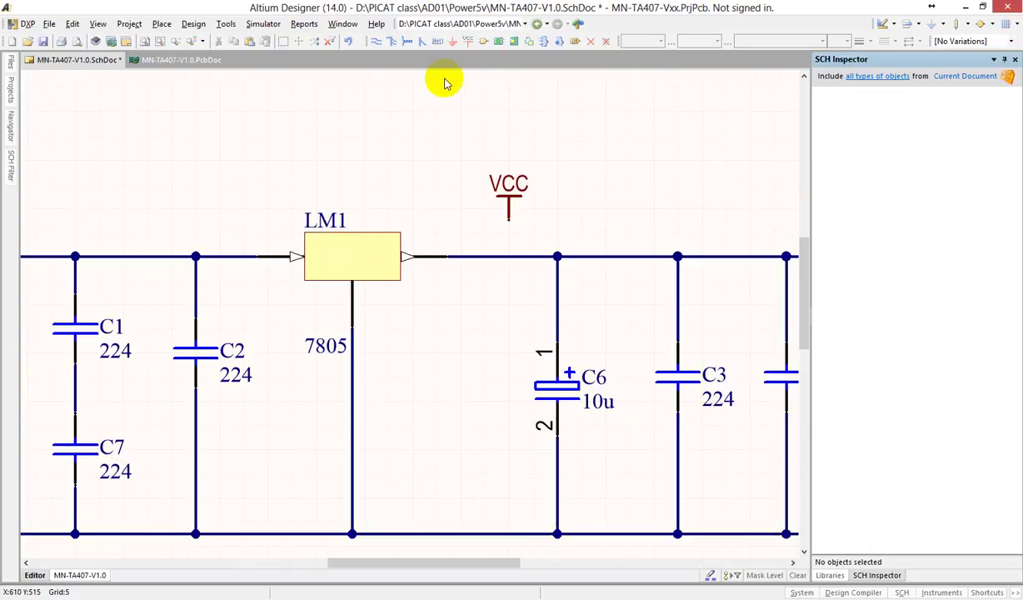
{"action": "left_click", "coordinate": [376, 41]}
{"action": "left_click", "coordinate": [507, 215]}
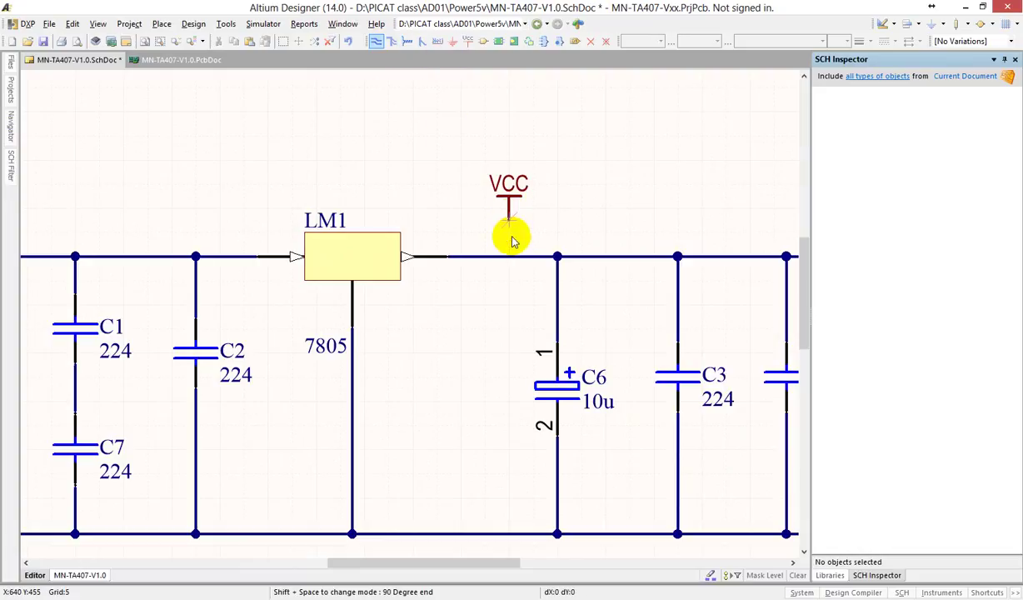
{"action": "left_click", "coordinate": [508, 256]}
{"action": "scroll", "coordinate": [504, 275], "scroll_direction": "down", "scroll_amount": 3}
{"action": "left_click", "coordinate": [425, 437]}
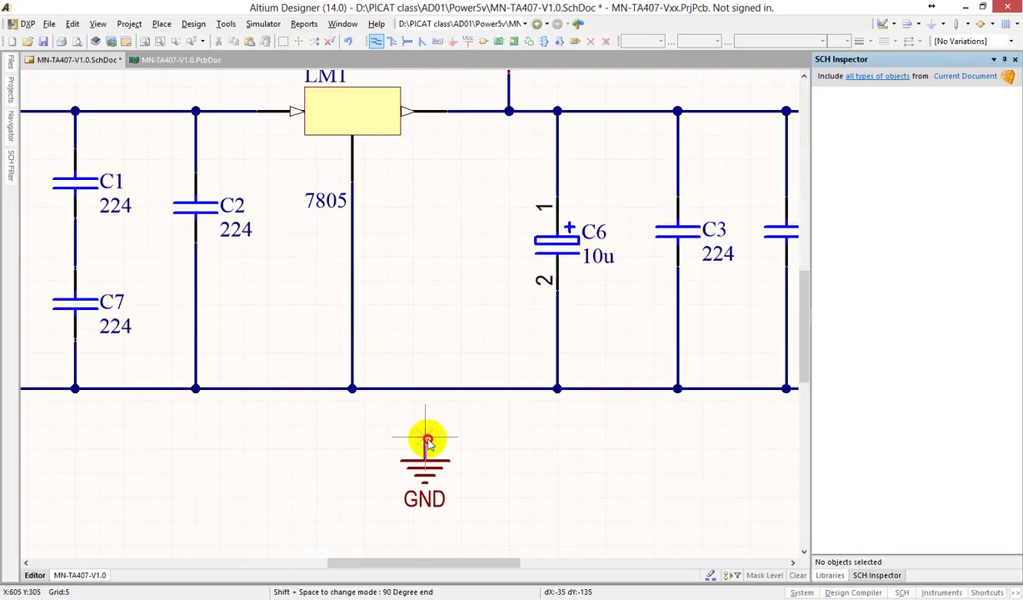
{"action": "left_click", "coordinate": [425, 390]}
{"action": "right_click", "coordinate": [427, 254]}
Shift connector H1 with its attached wires closer to capacitor C4.
{"action": "scroll", "coordinate": [427, 254], "scroll_direction": "down", "scroll_amount": 3, "text": "ctrl"}
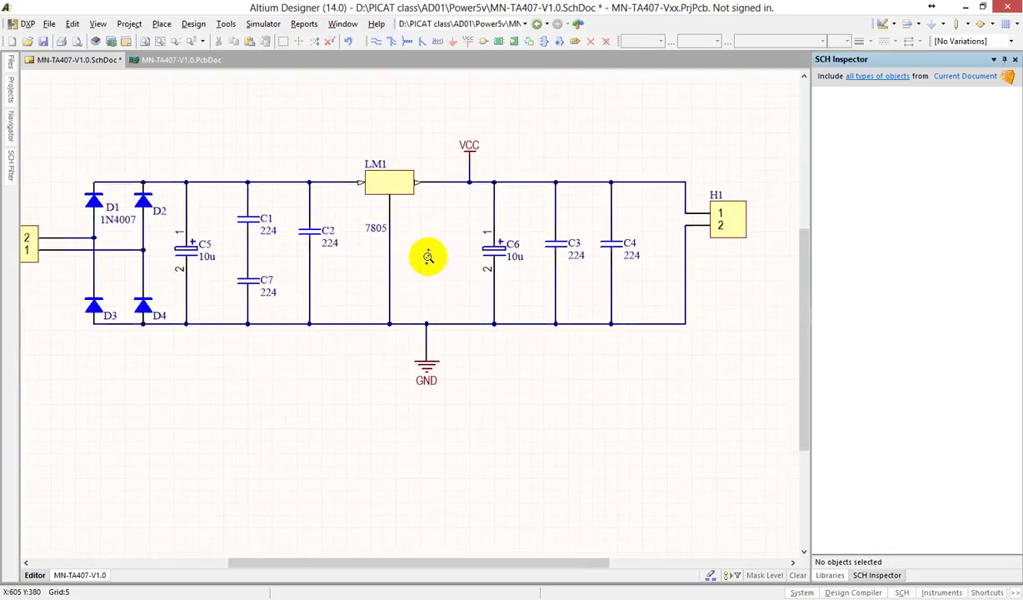
{"action": "scroll", "coordinate": [530, 167], "scroll_direction": "down", "scroll_amount": 2, "text": "ctrl"}
{"action": "scroll", "coordinate": [530, 175], "scroll_direction": "down", "scroll_amount": 1, "text": "ctrl"}
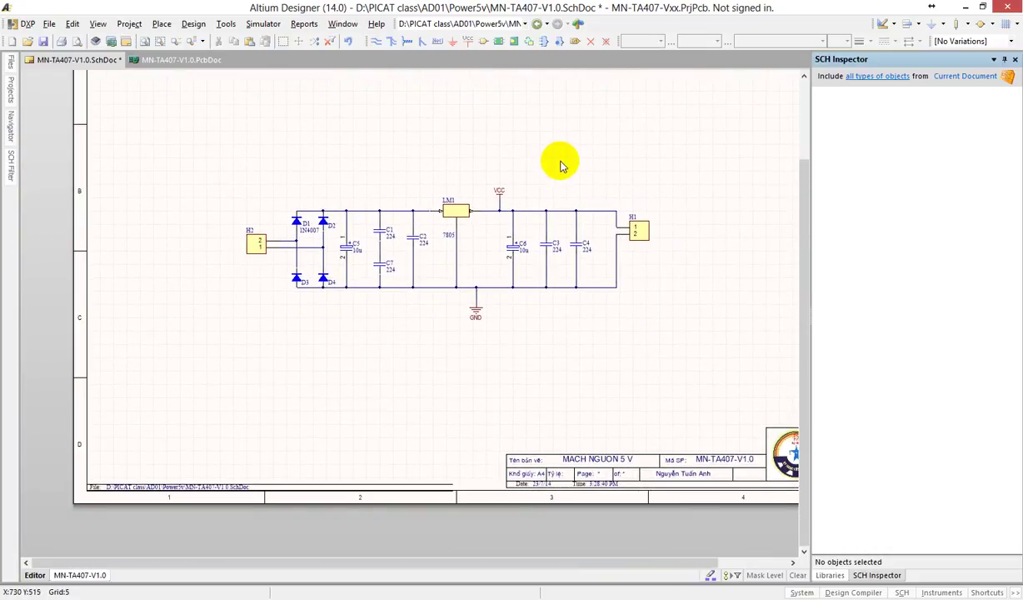
{"action": "scroll", "coordinate": [566, 205], "scroll_direction": "up", "scroll_amount": 2}
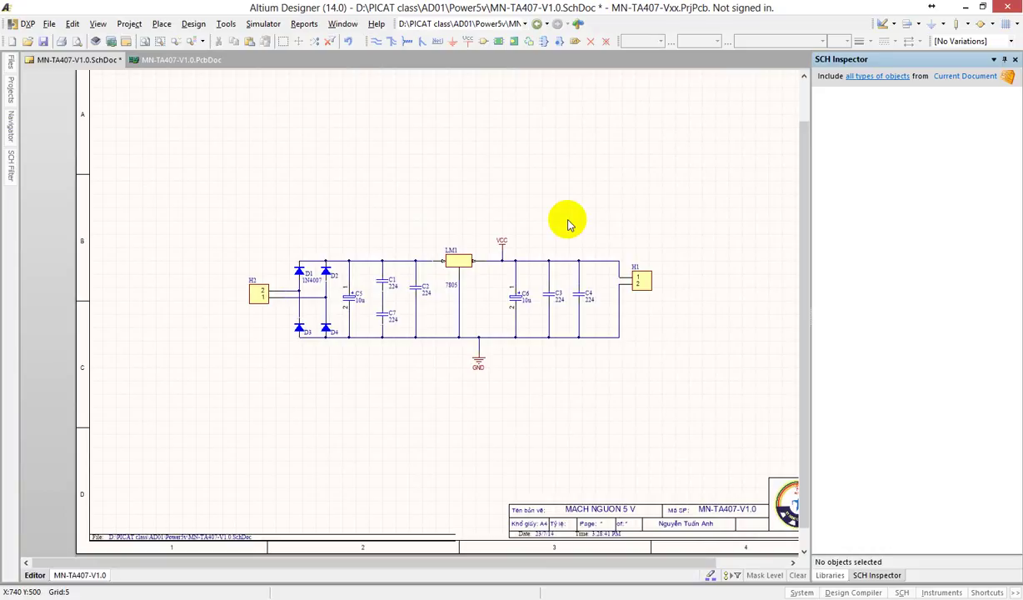
{"action": "scroll", "coordinate": [521, 230], "scroll_direction": "up", "scroll_amount": 3, "text": "ctrl"}
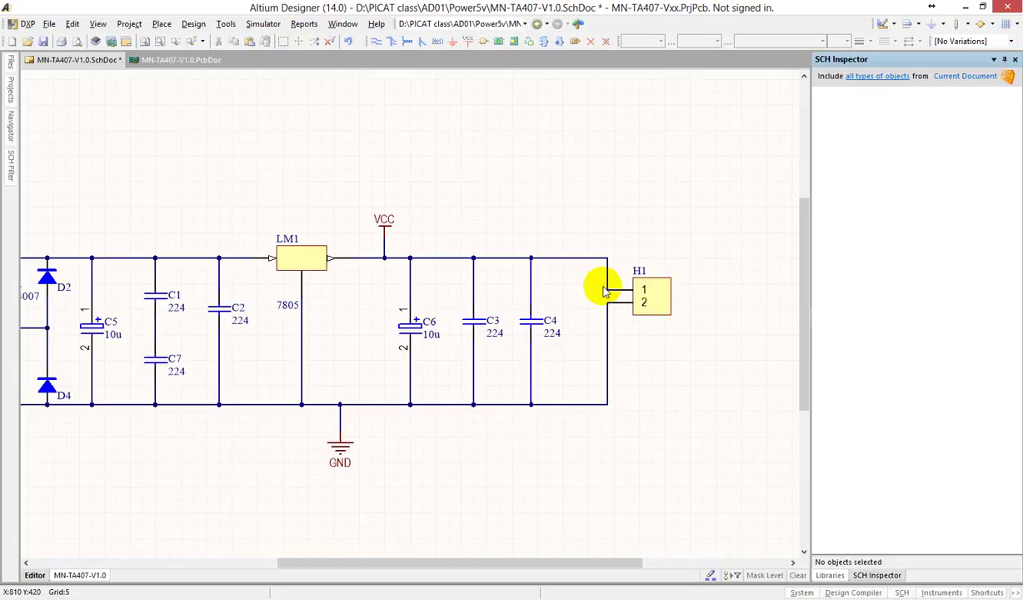
{"action": "mouse_move", "coordinate": [606, 290]}
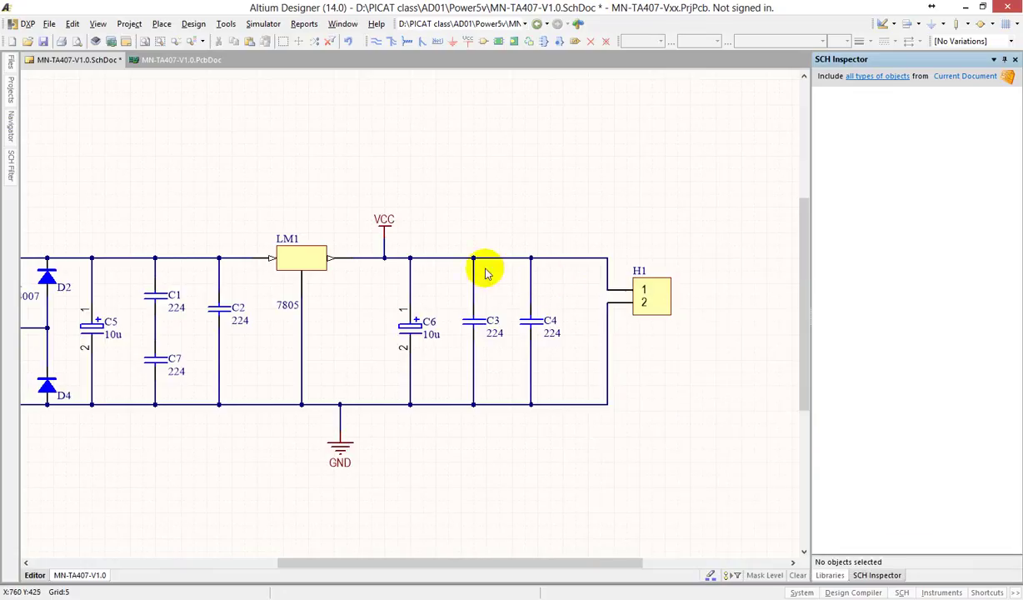
{"action": "scroll", "coordinate": [450, 318], "scroll_direction": "up", "scroll_amount": 1, "text": "ctrl"}
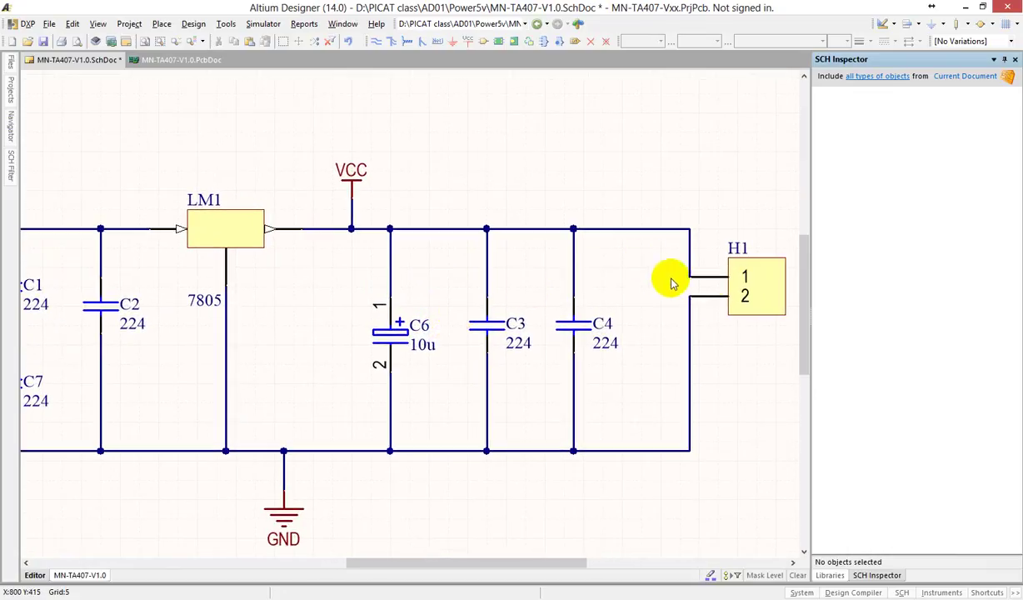
{"action": "left_click_drag", "start_coordinate": [706, 297], "coordinate": [638, 299]}
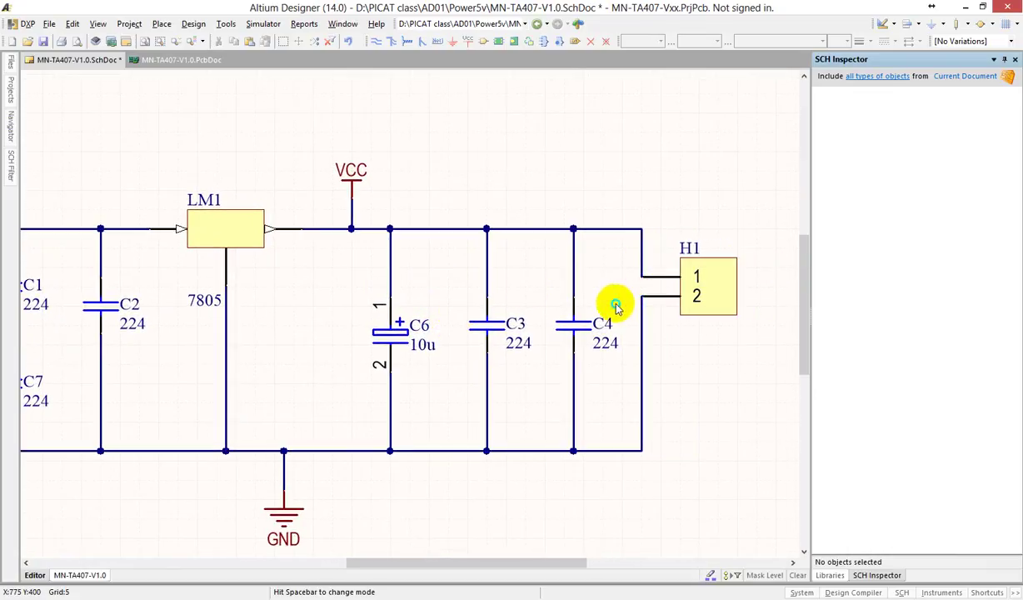
Break the upper and lower wires between C4 and connector H1 with Break Wire.
{"action": "right_click_drag", "start_coordinate": [611, 299], "coordinate": [385, 317]}
{"action": "left_click", "coordinate": [400, 249]}
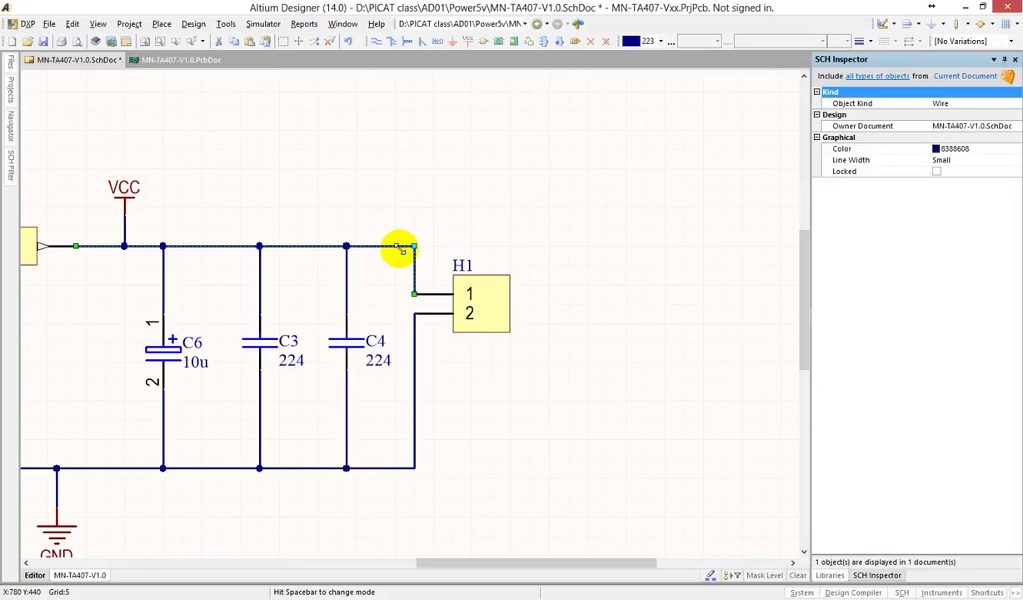
{"action": "left_click", "coordinate": [391, 229]}
{"action": "scroll", "coordinate": [351, 248], "scroll_direction": "up", "scroll_amount": 2, "text": "ctrl"}
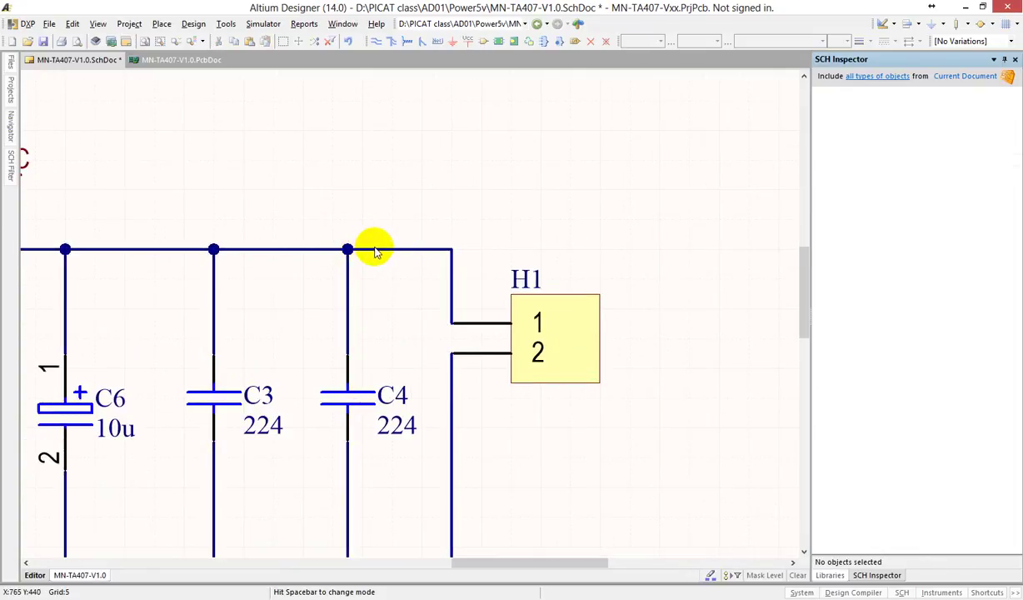
{"action": "right_click", "coordinate": [375, 252]}
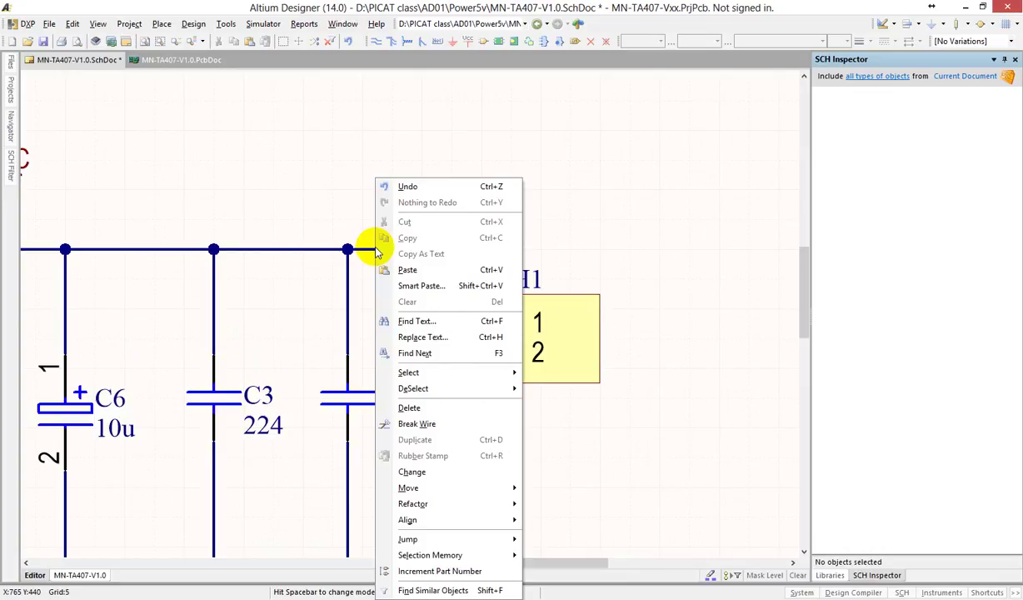
{"action": "left_click", "coordinate": [372, 247]}
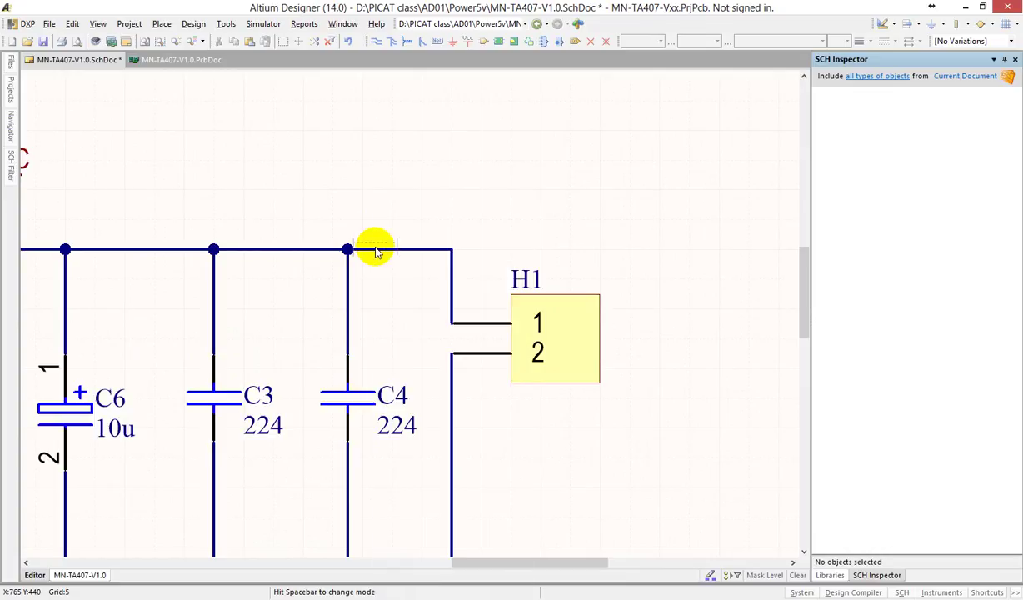
{"action": "left_click", "coordinate": [420, 249]}
{"action": "scroll", "coordinate": [400, 338], "scroll_direction": "down", "scroll_amount": 2}
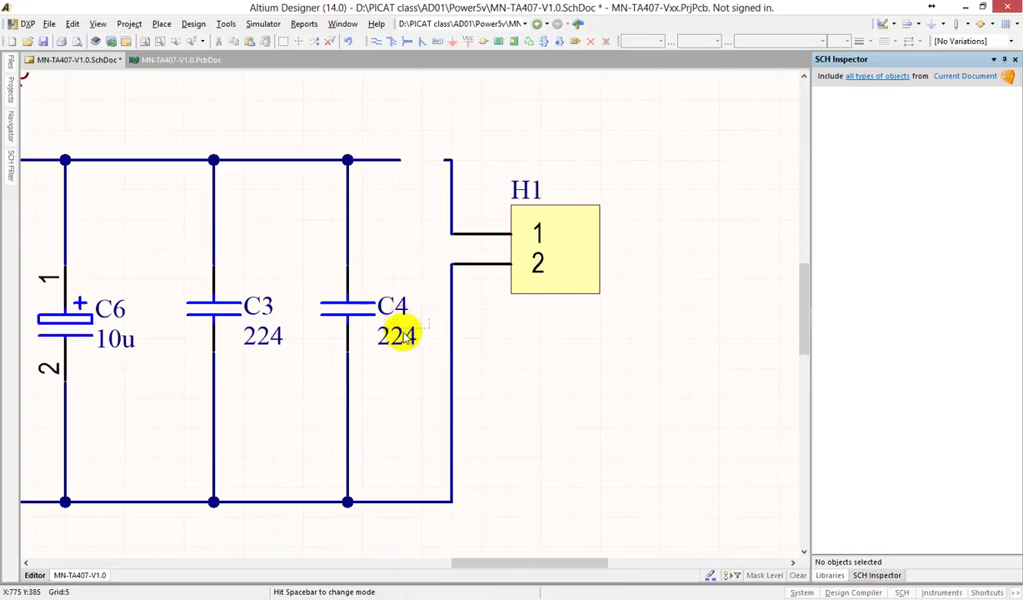
{"action": "left_click", "coordinate": [399, 501]}
{"action": "right_click", "coordinate": [541, 425]}
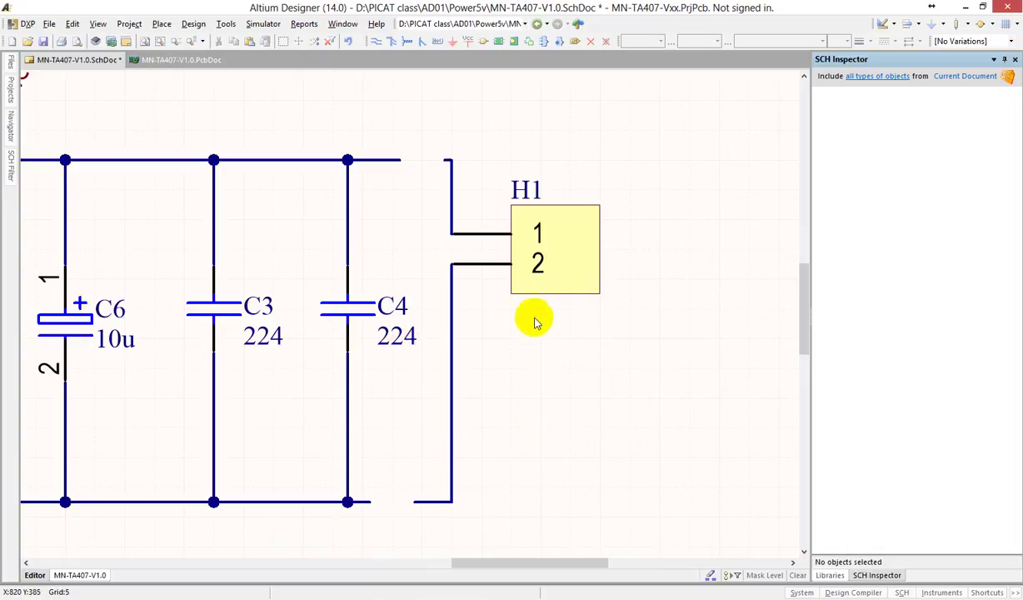
Shorten the broken upper wire so that it ends at the top of C4, and deselect it.
{"action": "scroll", "coordinate": [551, 239], "scroll_direction": "down", "scroll_amount": 3, "text": "ctrl"}
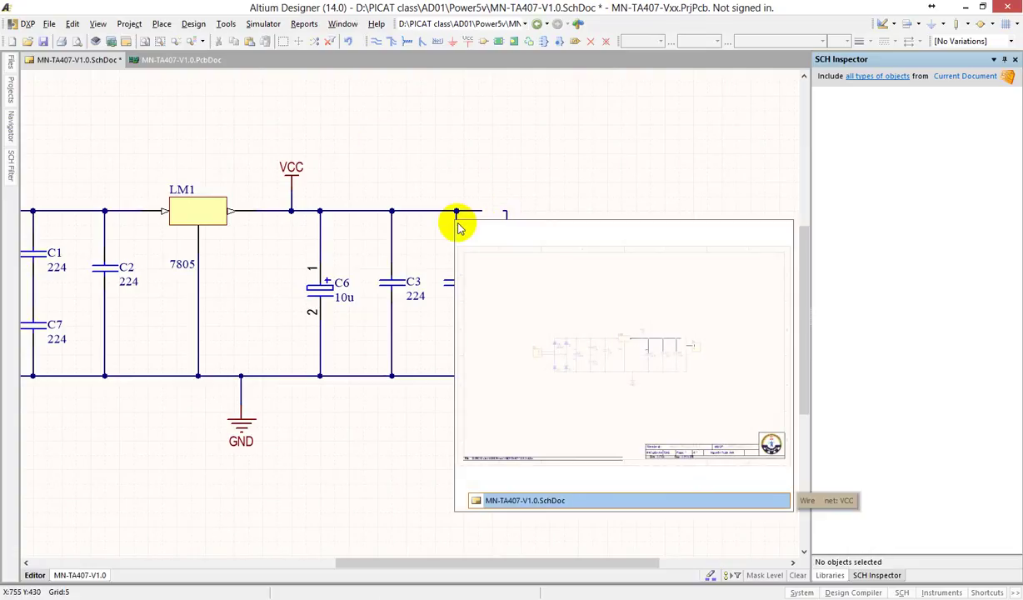
{"action": "scroll", "coordinate": [477, 212], "scroll_direction": "up", "scroll_amount": 5, "text": "ctrl"}
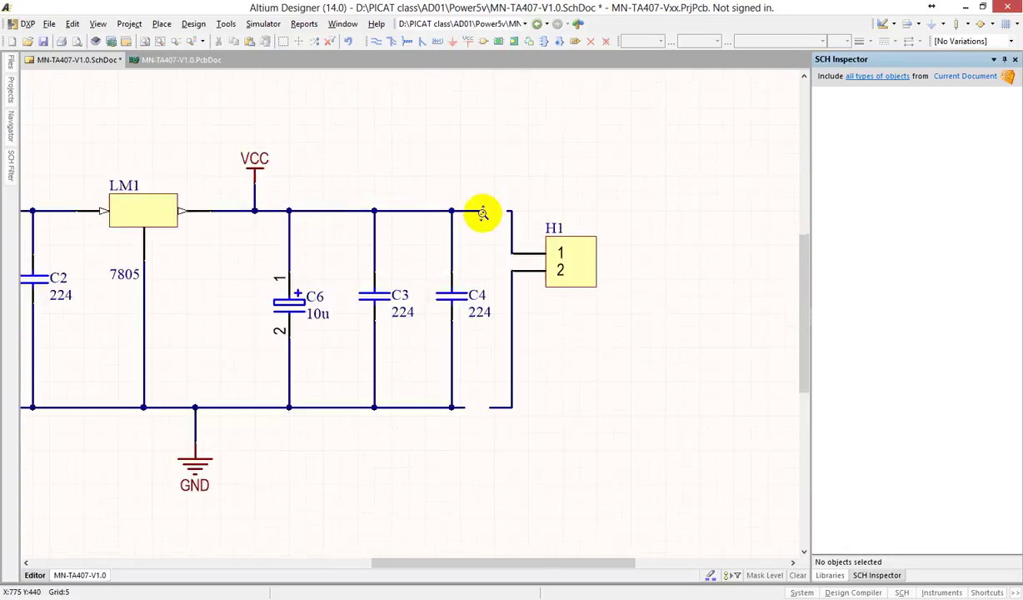
{"action": "left_click", "coordinate": [479, 205]}
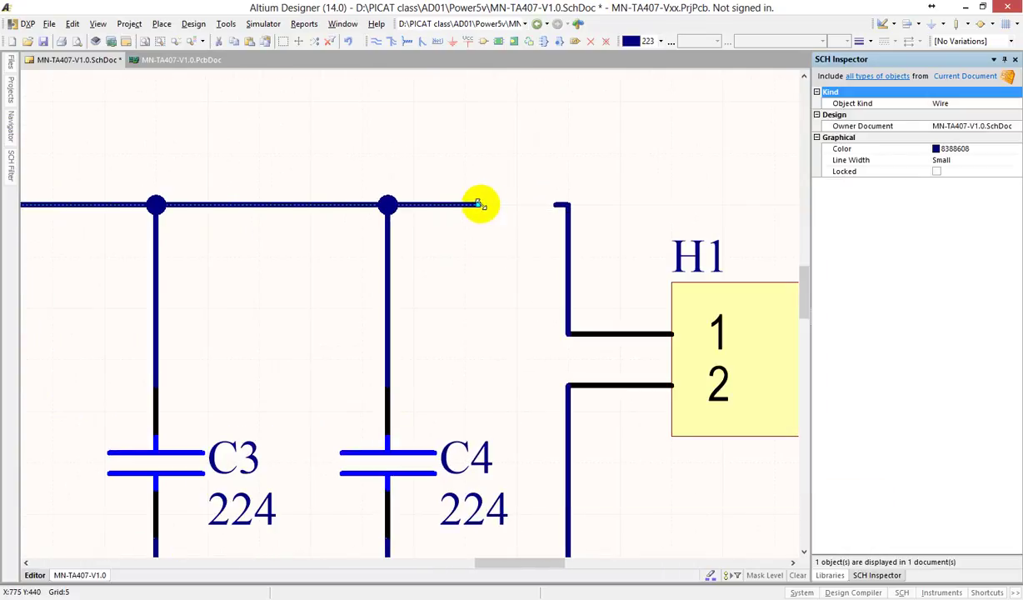
{"action": "left_click_drag", "start_coordinate": [479, 204], "coordinate": [387, 204]}
{"action": "left_click", "coordinate": [435, 220]}
{"action": "scroll", "coordinate": [437, 222], "scroll_direction": "down", "scroll_amount": 3, "text": "ctrl"}
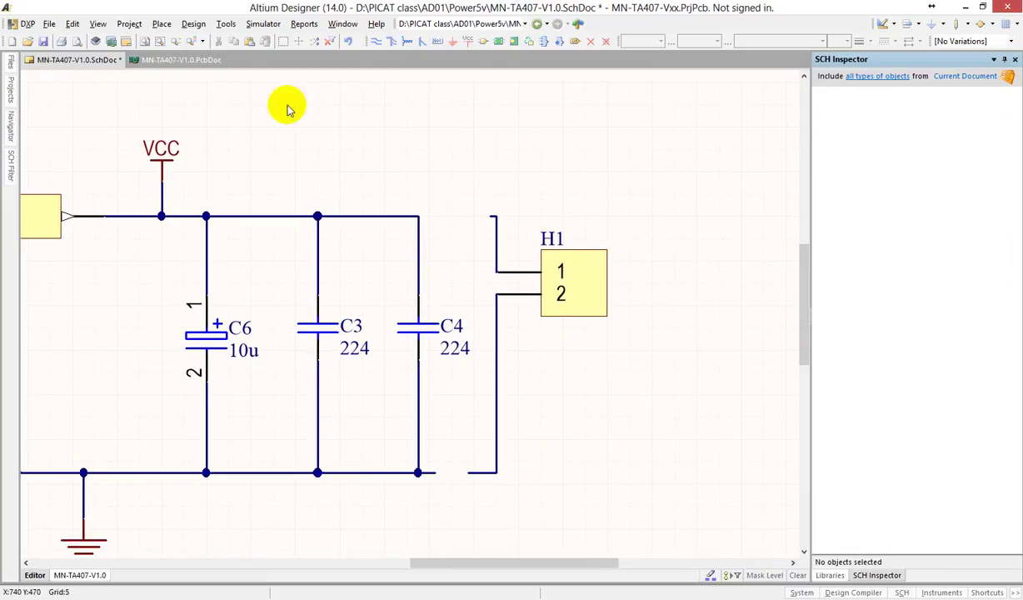
Delete the two leftover wire segments attached to pins 1 and 2 of connector H1.
{"action": "left_click", "coordinate": [73, 25]}
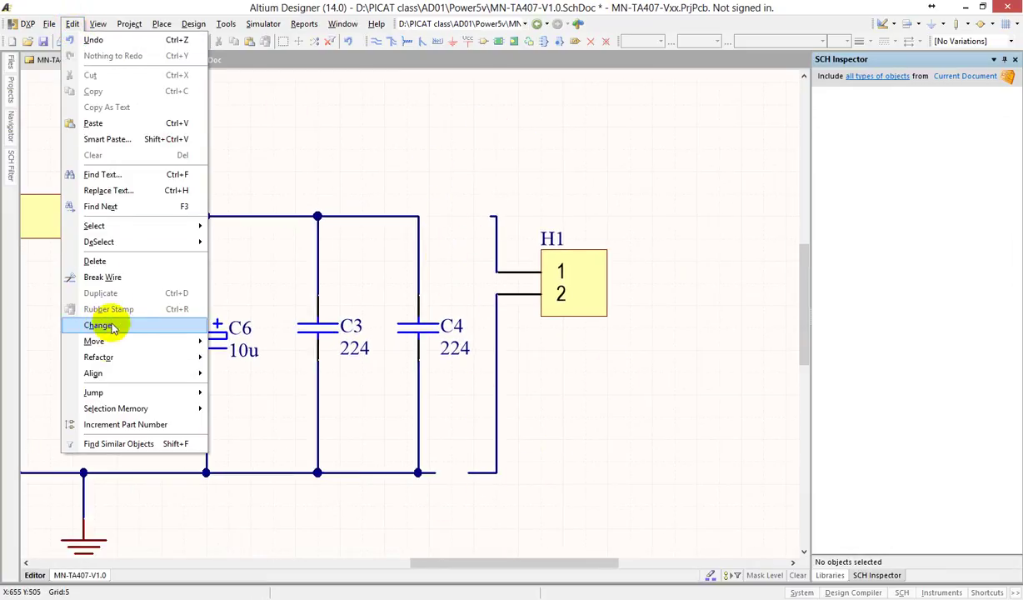
{"action": "left_click", "coordinate": [136, 284]}
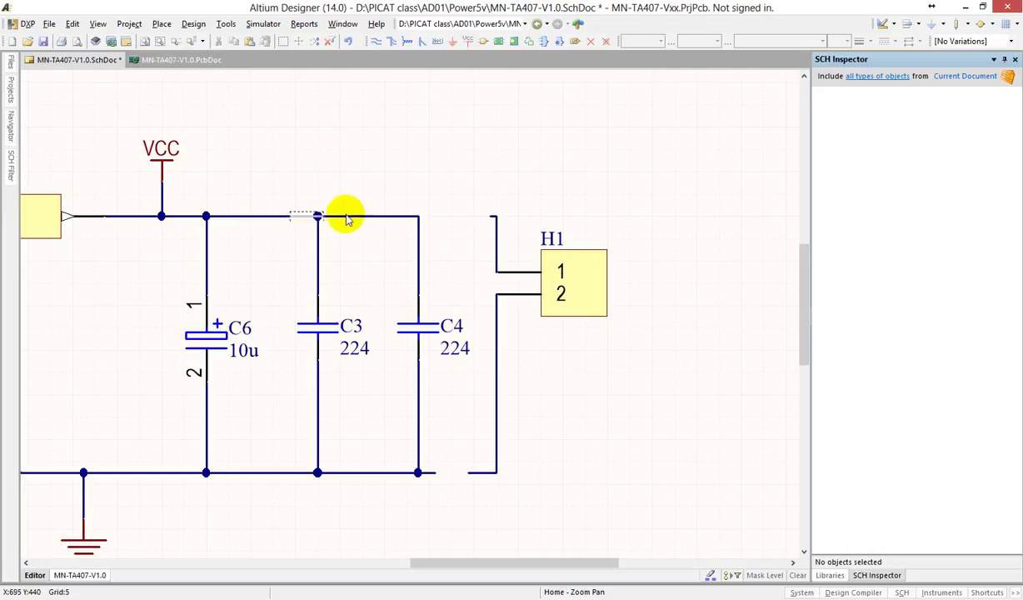
{"action": "left_click", "coordinate": [493, 220]}
{"action": "key", "text": "Delete"}
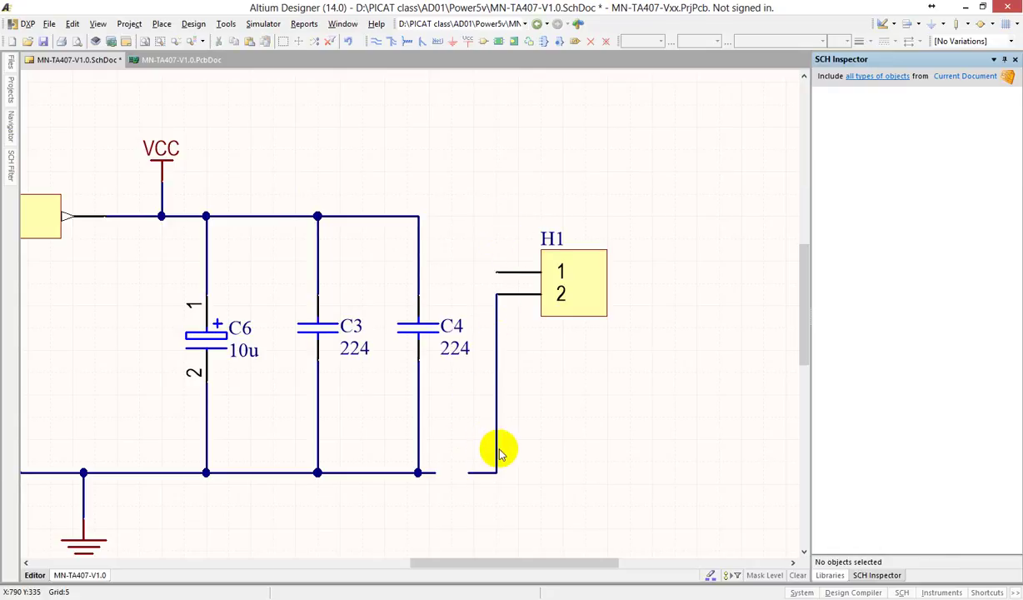
{"action": "left_click", "coordinate": [498, 445]}
{"action": "key", "text": "Delete"}
Shorten the broken lower wire to end at C4 and move connector H1 farther away from the circuit.
{"action": "left_click", "coordinate": [433, 472]}
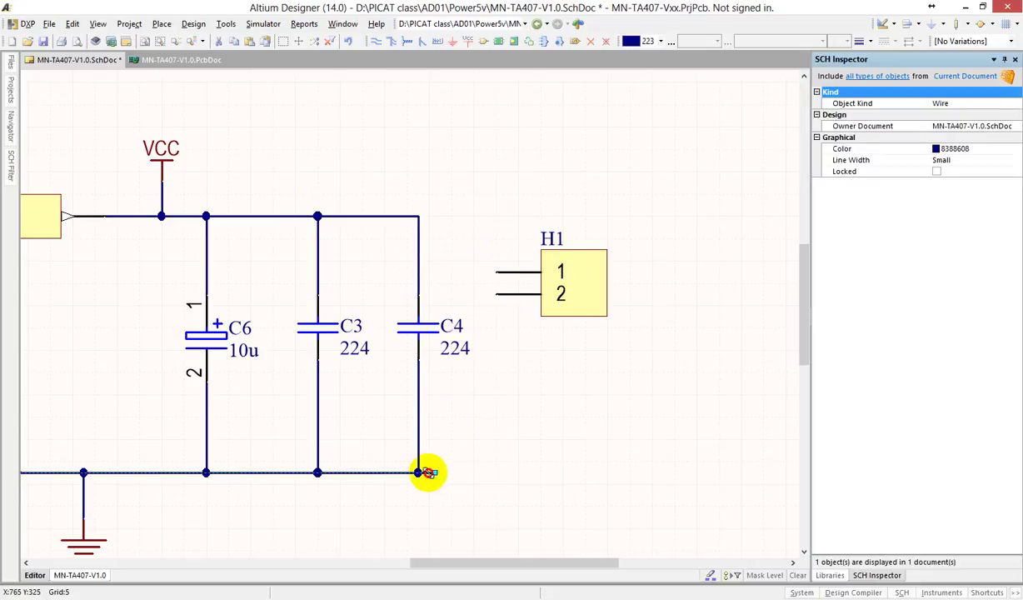
{"action": "left_click", "coordinate": [496, 395]}
{"action": "scroll", "coordinate": [516, 379], "scroll_direction": "down", "scroll_amount": 3, "text": "ctrl"}
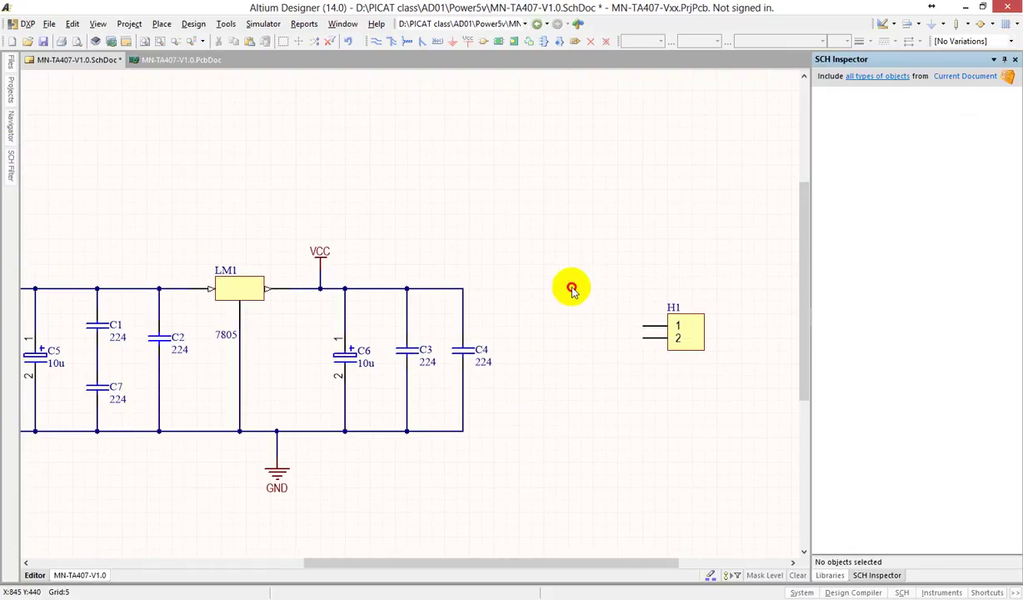
Place a VCC power port above pin 1 and a GND power port below pin 2 of connector H1.
{"action": "scroll", "coordinate": [568, 271], "scroll_direction": "down", "scroll_amount": 2, "text": "ctrl"}
{"action": "scroll", "coordinate": [565, 278], "scroll_direction": "down", "scroll_amount": 3, "text": "ctrl"}
{"action": "scroll", "coordinate": [564, 281], "scroll_direction": "up", "scroll_amount": 3, "text": "ctrl"}
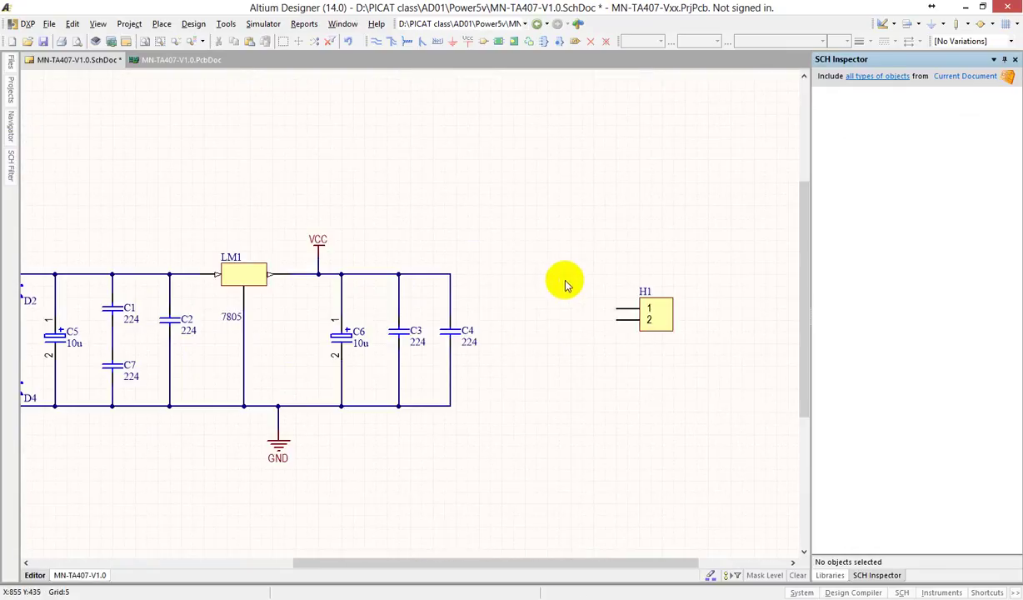
{"action": "scroll", "coordinate": [525, 320], "scroll_direction": "right", "scroll_amount": 1, "text": "shift"}
{"action": "left_click", "coordinate": [468, 41]}
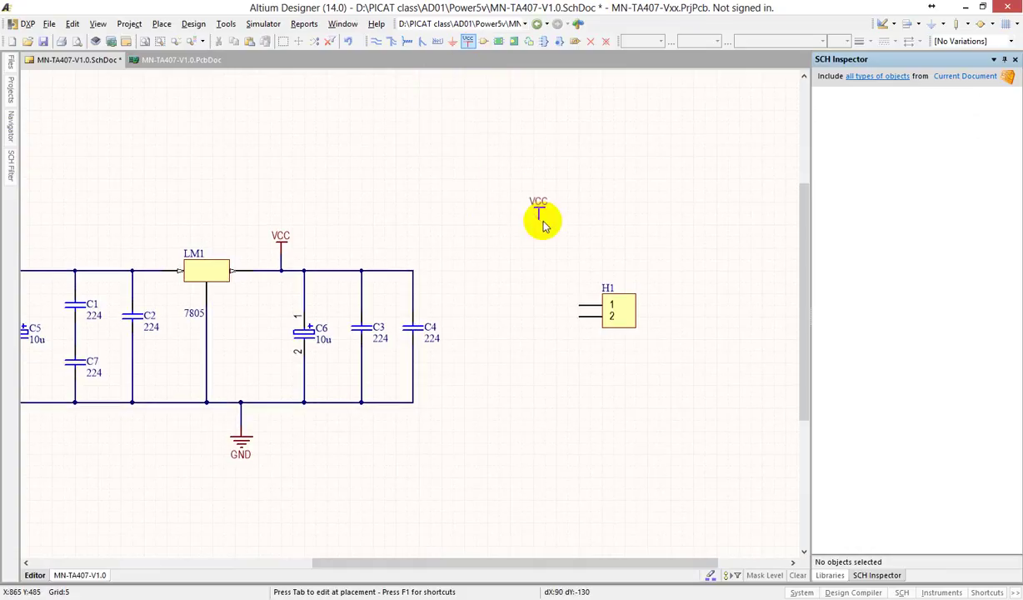
{"action": "left_click", "coordinate": [569, 291]}
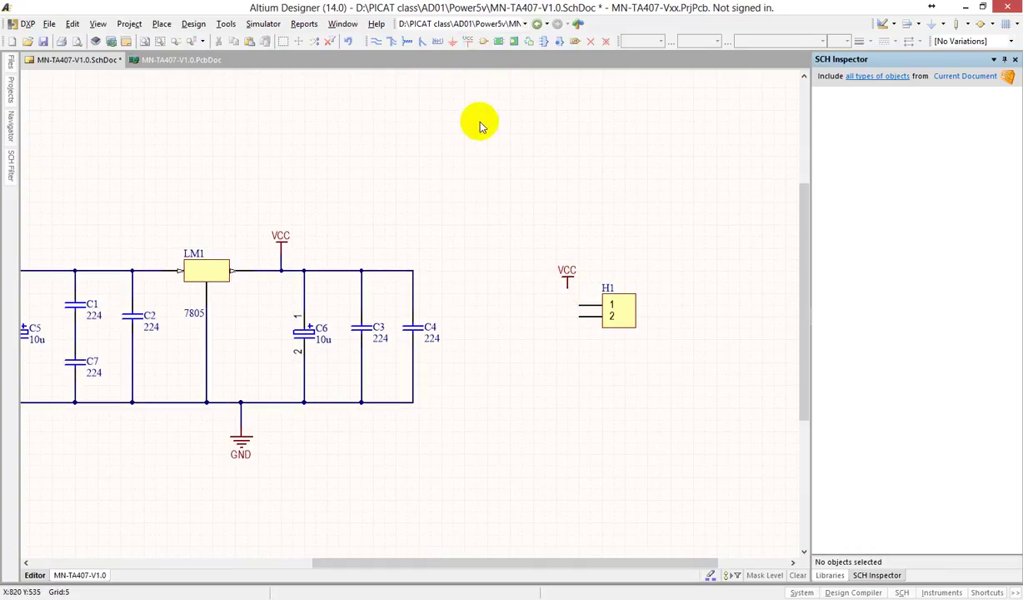
{"action": "left_click", "coordinate": [452, 41]}
{"action": "left_click", "coordinate": [563, 329]}
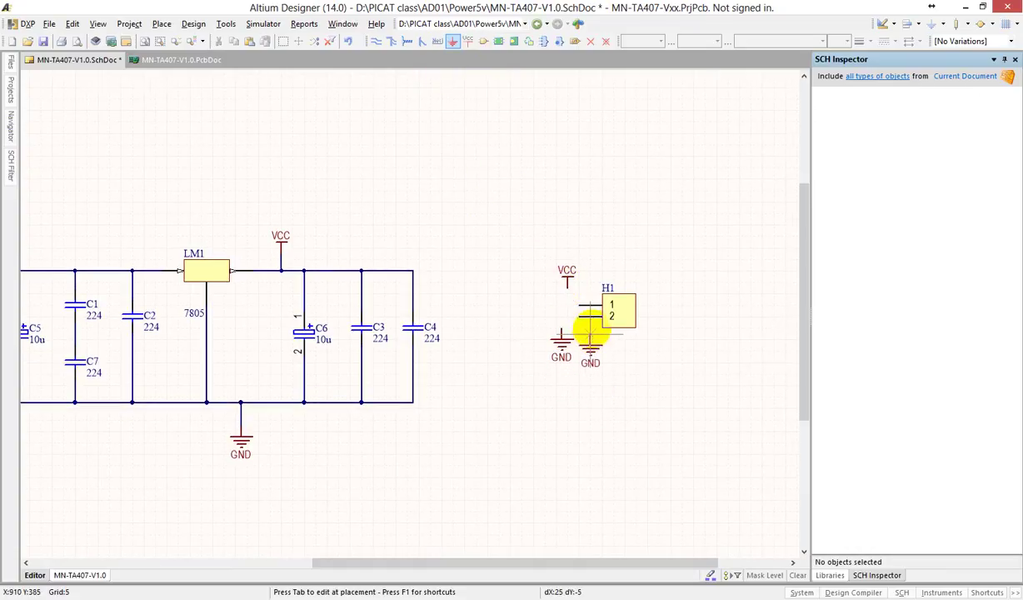
{"action": "scroll", "coordinate": [592, 329], "scroll_direction": "up", "scroll_amount": 2, "text": "ctrl"}
{"action": "key", "text": "Escape"}
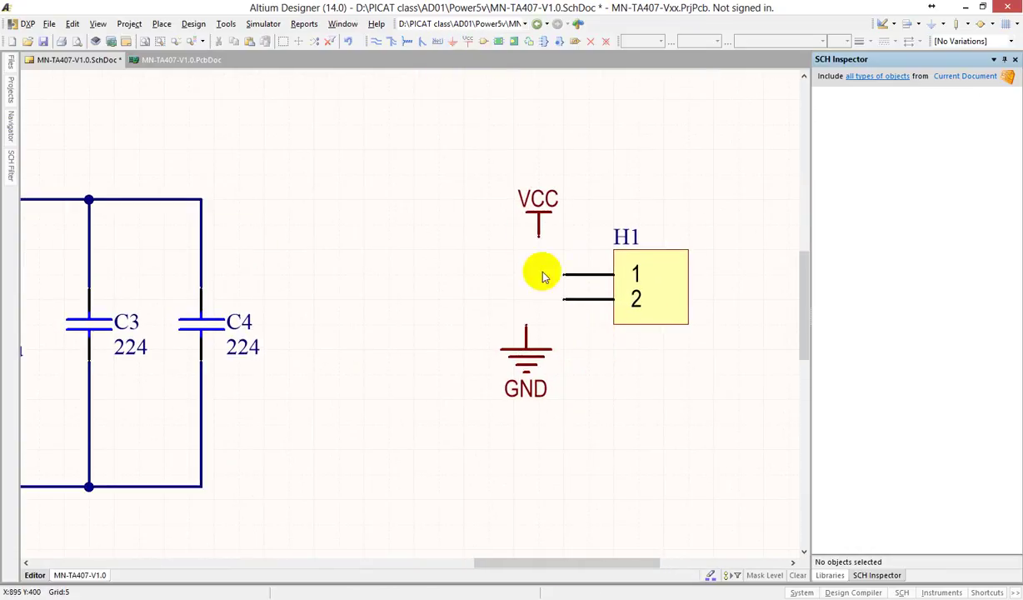
Wire the new VCC port to pin 1 of H1 and the new GND port to pin 2.
{"action": "left_click", "coordinate": [376, 41]}
{"action": "left_click", "coordinate": [538, 236]}
{"action": "left_click", "coordinate": [564, 274]}
{"action": "left_click", "coordinate": [565, 299]}
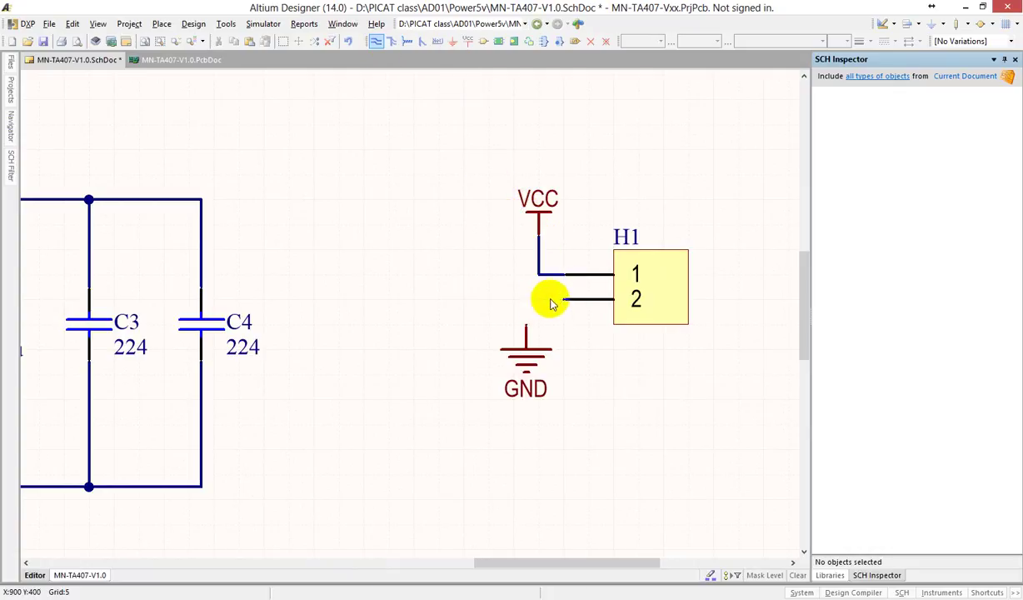
{"action": "left_click", "coordinate": [526, 325]}
{"action": "key", "text": "Escape"}
{"action": "scroll", "coordinate": [439, 275], "scroll_direction": "down", "scroll_amount": 4, "text": "ctrl"}
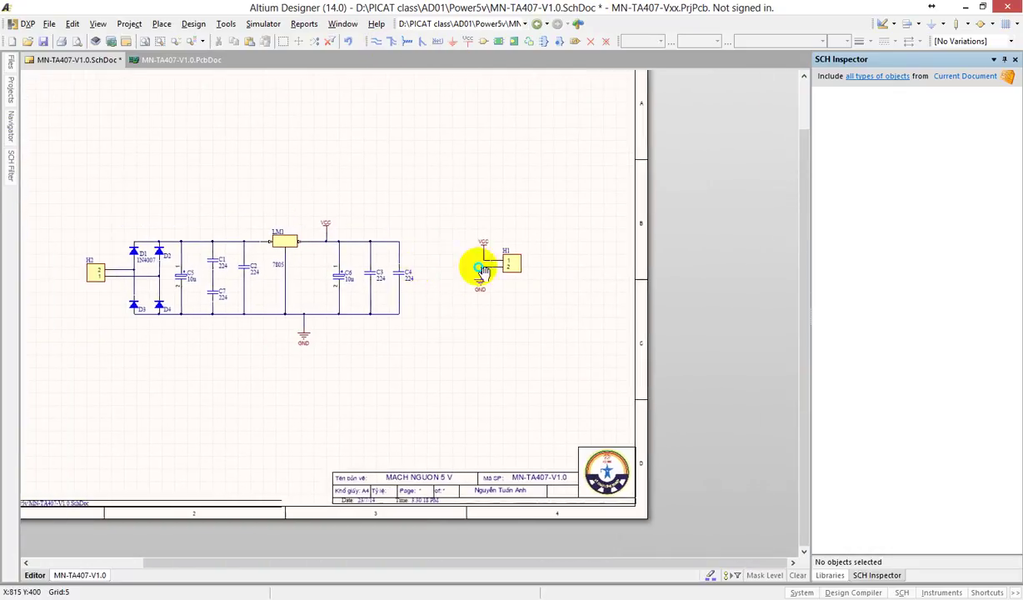
Move connector H1 together with its wired VCC and GND ports closer to C4, and deselect them.
{"action": "scroll", "coordinate": [398, 234], "scroll_direction": "up", "scroll_amount": 3, "text": "ctrl"}
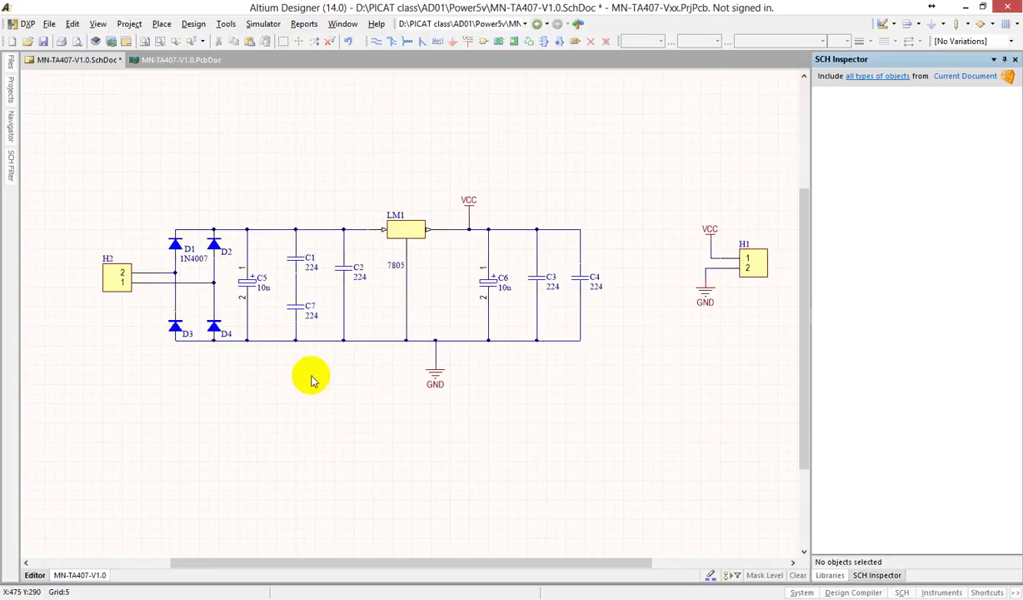
{"action": "mouse_move", "coordinate": [656, 194]}
{"action": "left_mouse_down"}
{"action": "mouse_move", "coordinate": [777, 308]}
{"action": "mouse_move", "coordinate": [678, 269]}
{"action": "mouse_move", "coordinate": [658, 282]}
{"action": "left_mouse_up"}
{"action": "left_click", "coordinate": [655, 204]}
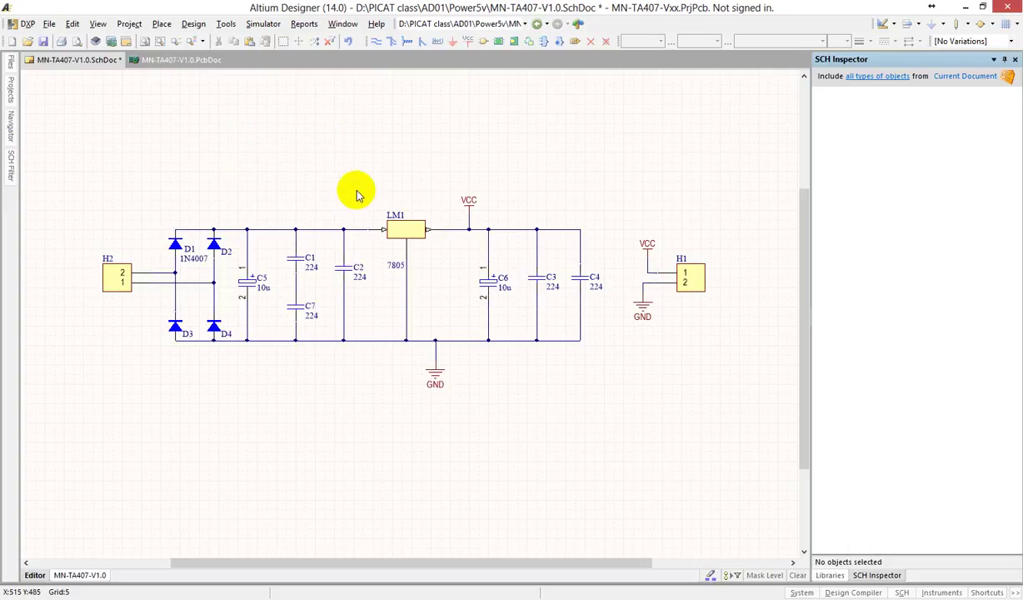
Highlight everything connected to the VCC port at LM1's output to check the link to H1, and clear the highlighting.
{"action": "left_click", "coordinate": [469, 210], "text": "alt"}
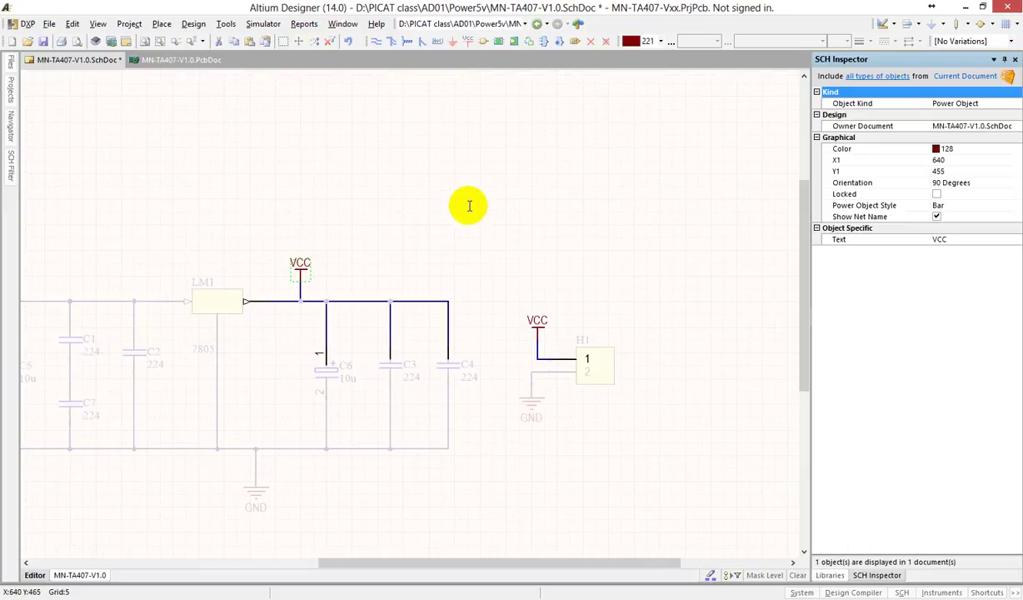
{"action": "left_click", "coordinate": [469, 205]}
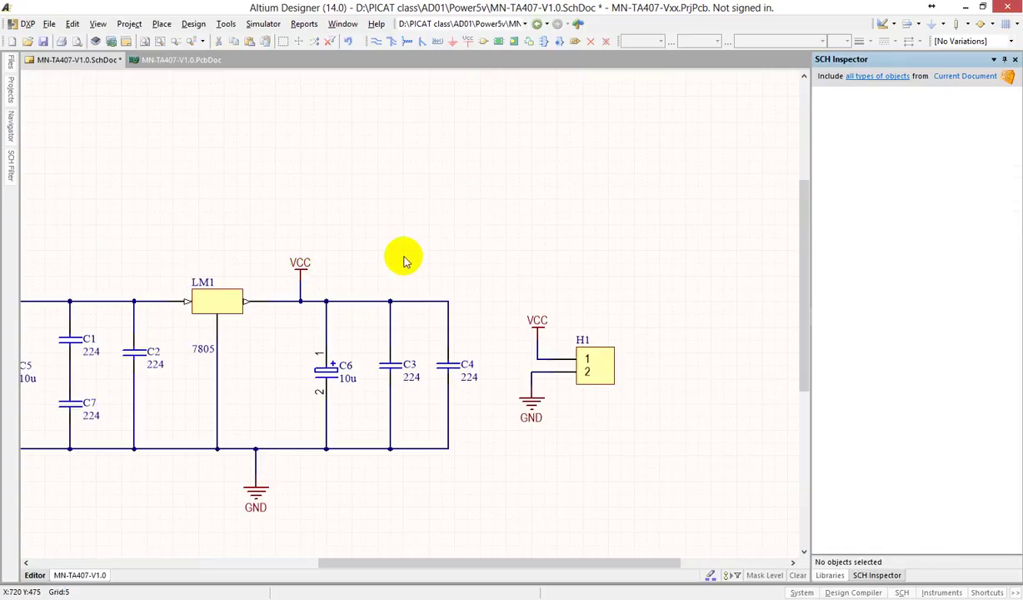
{"action": "right_click_drag", "start_coordinate": [406, 258], "coordinate": [331, 185]}
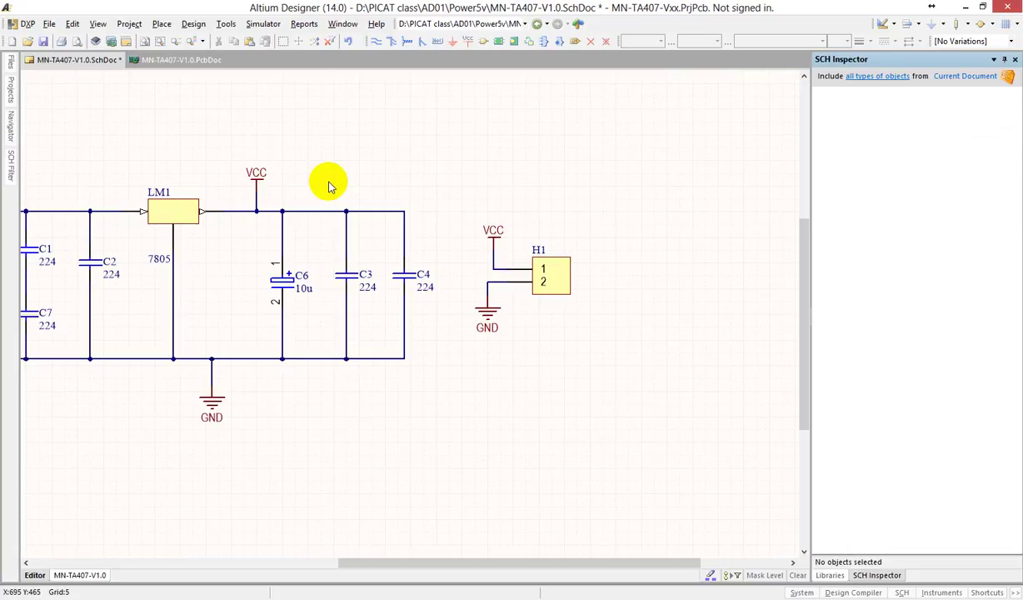
{"action": "left_click", "coordinate": [256, 177]}
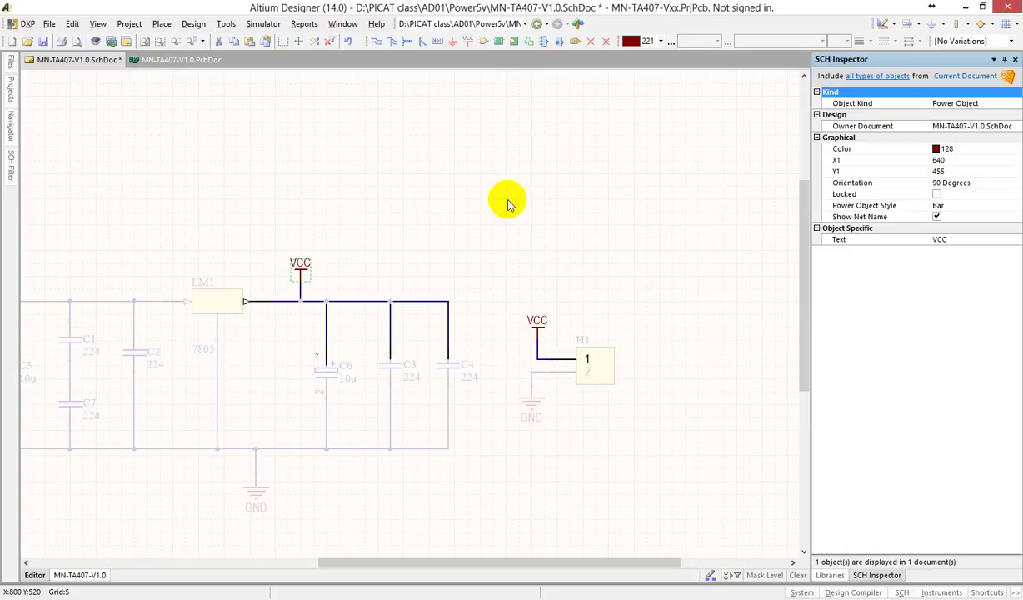
{"action": "left_click", "coordinate": [376, 235]}
Cut a gap in the upper wire between C1 and C2 with Break Wire.
{"action": "right_click_drag", "start_coordinate": [222, 320], "coordinate": [444, 314]}
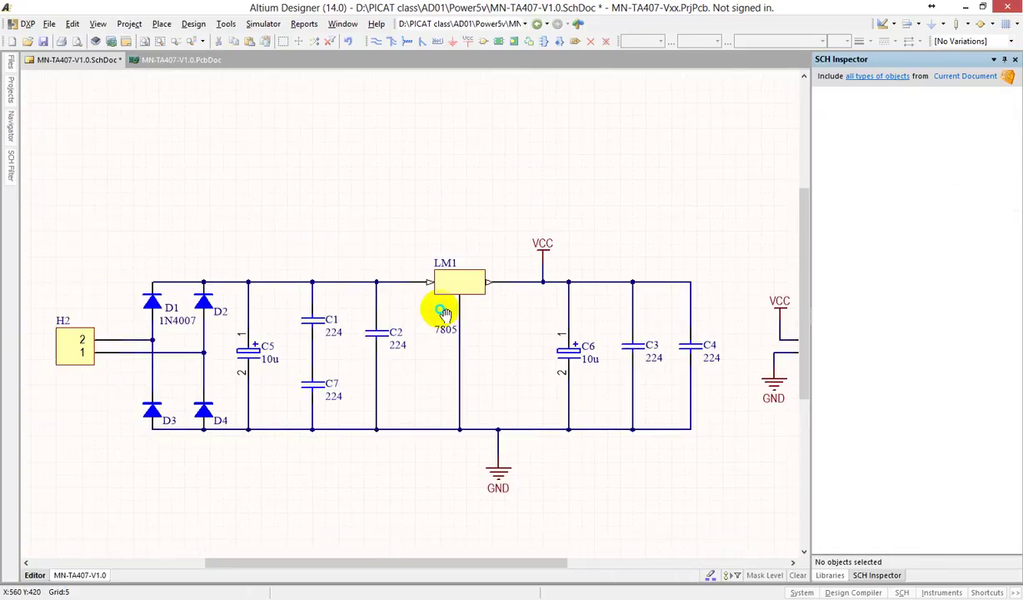
{"action": "scroll", "coordinate": [444, 314], "scroll_direction": "down", "scroll_amount": 2}
{"action": "scroll", "coordinate": [372, 278], "scroll_direction": "up", "scroll_amount": 4, "text": "ctrl"}
{"action": "left_click", "coordinate": [455, 277]}
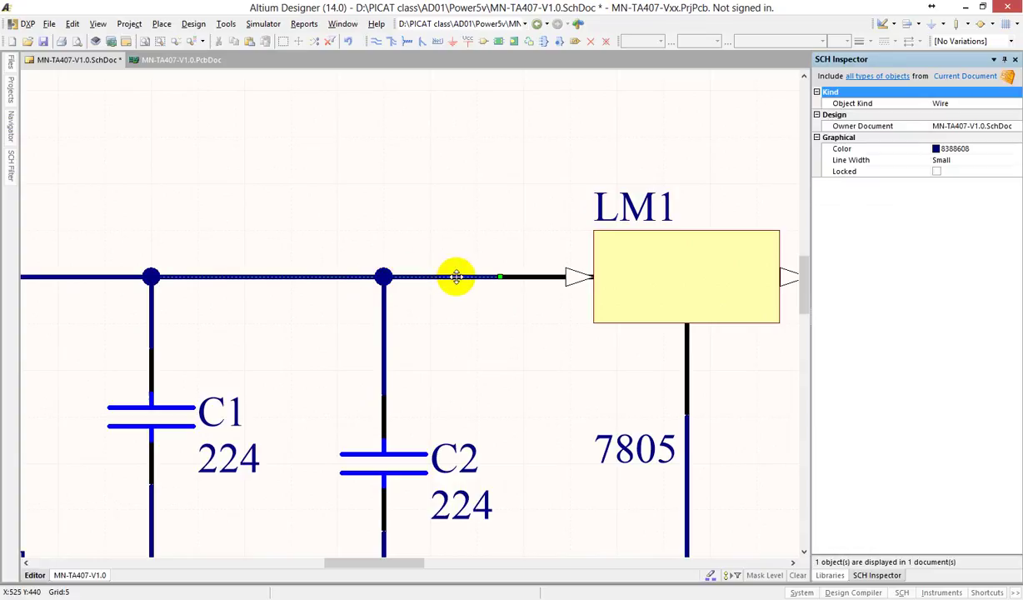
{"action": "scroll", "coordinate": [365, 317], "scroll_direction": "left", "scroll_amount": 3, "text": "shift"}
{"action": "scroll", "coordinate": [366, 318], "scroll_direction": "down", "scroll_amount": 2, "text": "ctrl"}
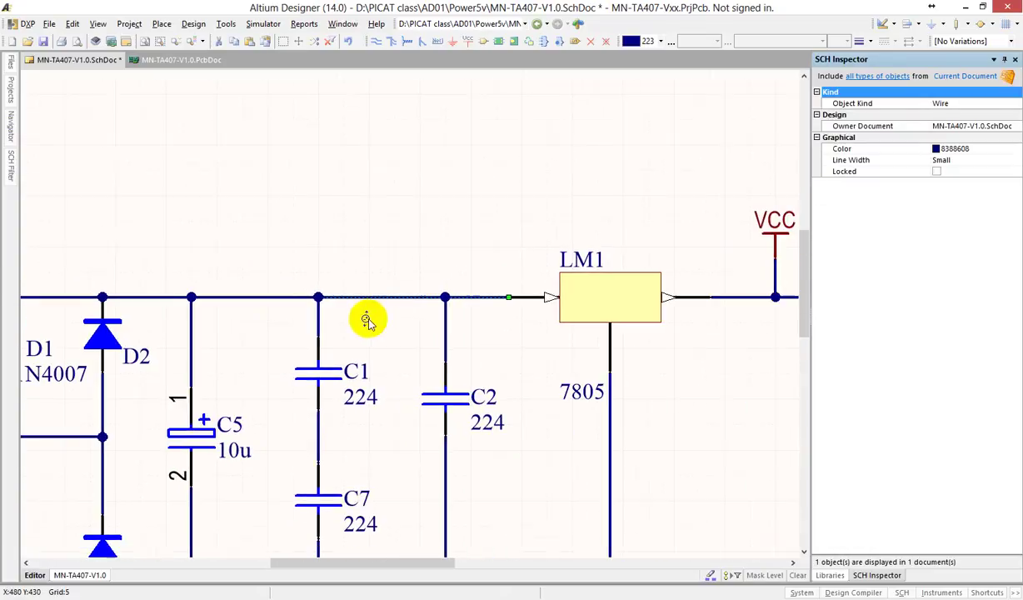
{"action": "left_click", "coordinate": [368, 237]}
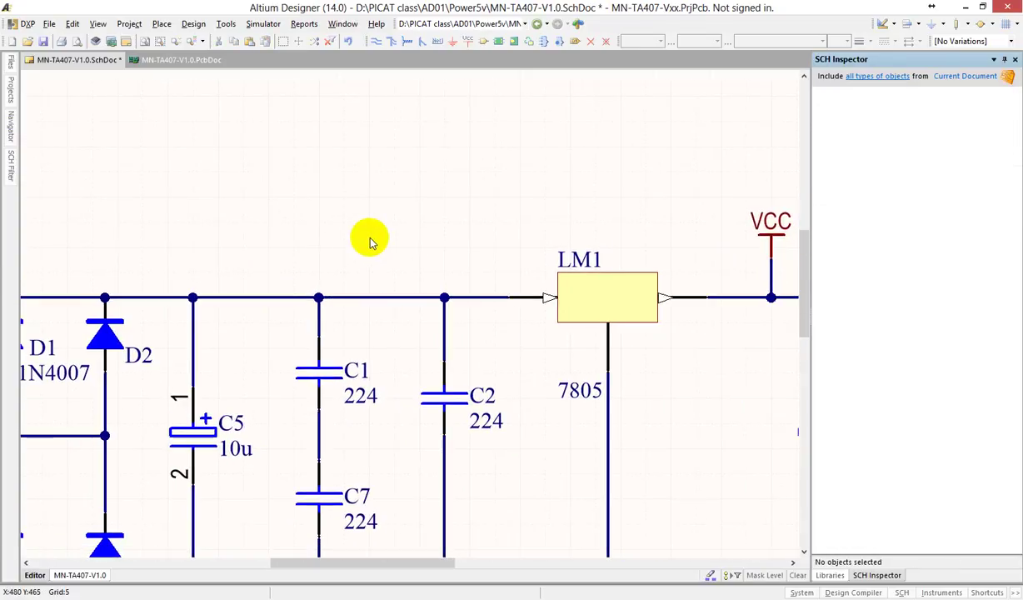
{"action": "scroll", "coordinate": [371, 240], "scroll_direction": "down", "scroll_amount": 1, "text": "ctrl"}
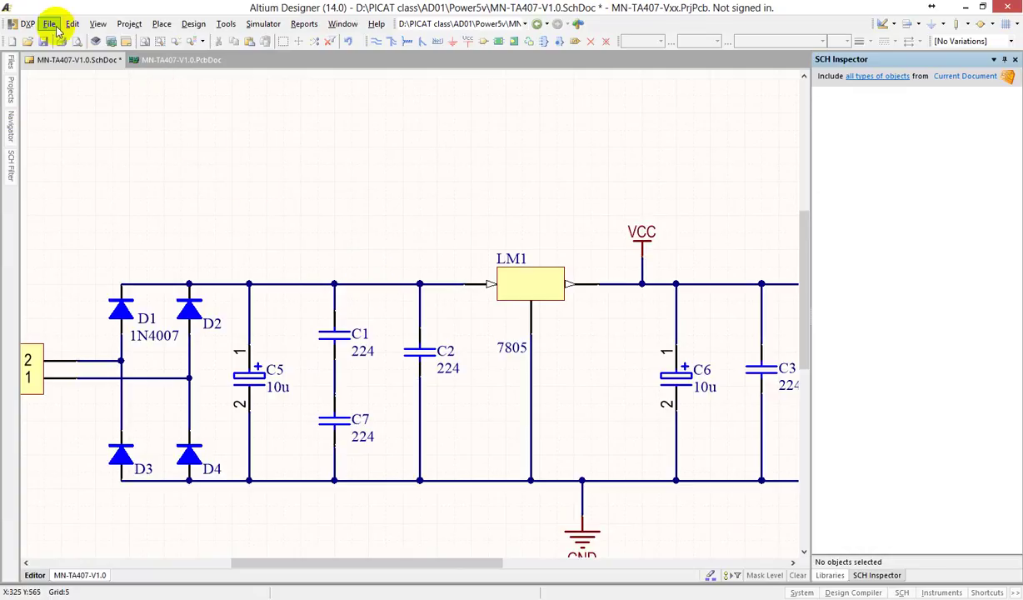
{"action": "left_click", "coordinate": [73, 23]}
{"action": "left_click", "coordinate": [70, 216]}
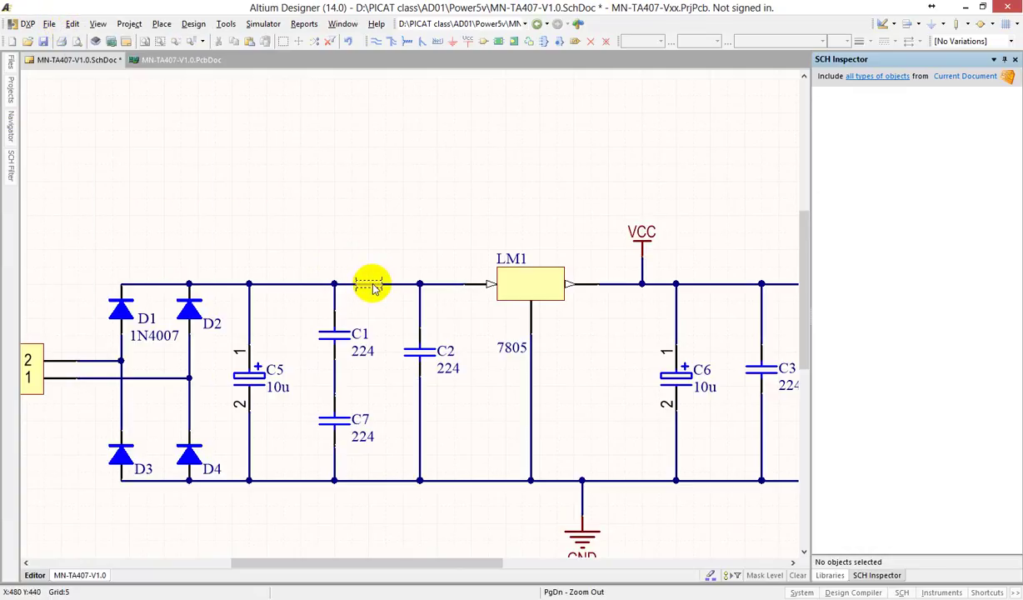
{"action": "left_click", "coordinate": [372, 286]}
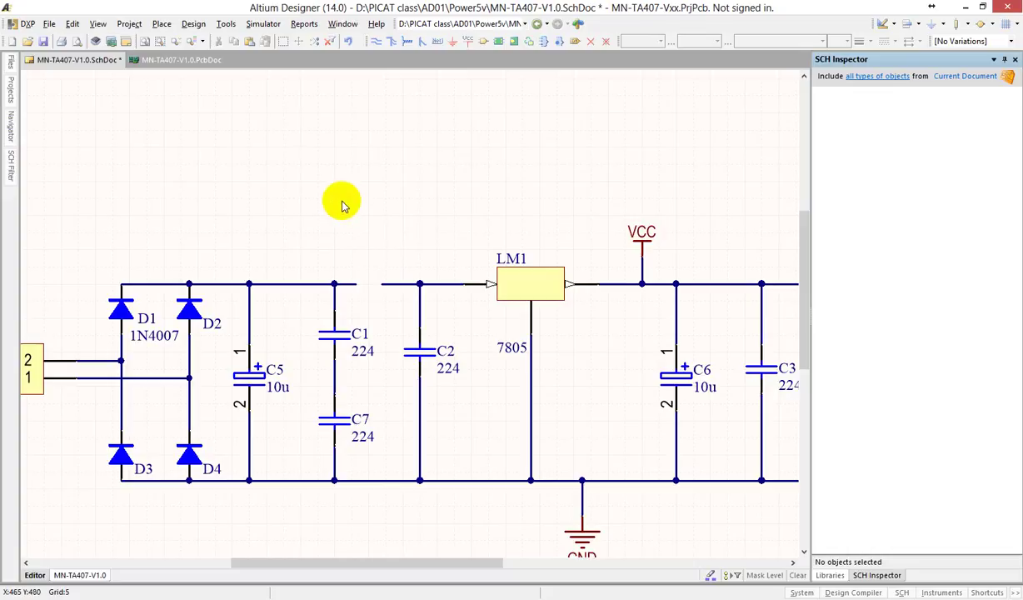
Move capacitor C2 off its wires so that its upper pin crosses the wire leading to LM1.
{"action": "key", "text": "ctrl+Page_Down"}
{"action": "key", "text": "Page_Up"}
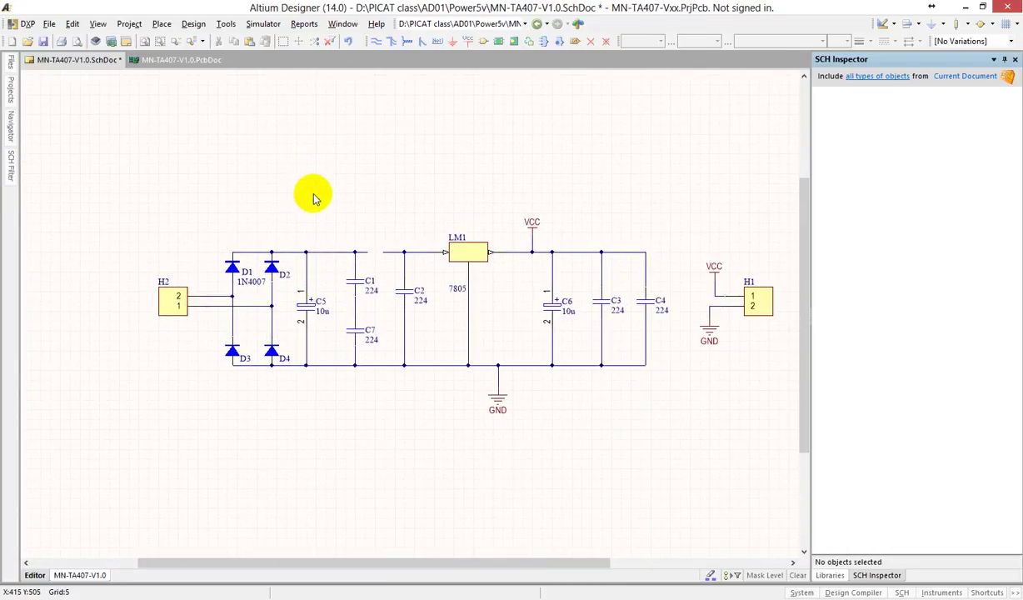
{"action": "key", "text": "Page_Up"}
{"action": "key", "text": "Page_Up"}
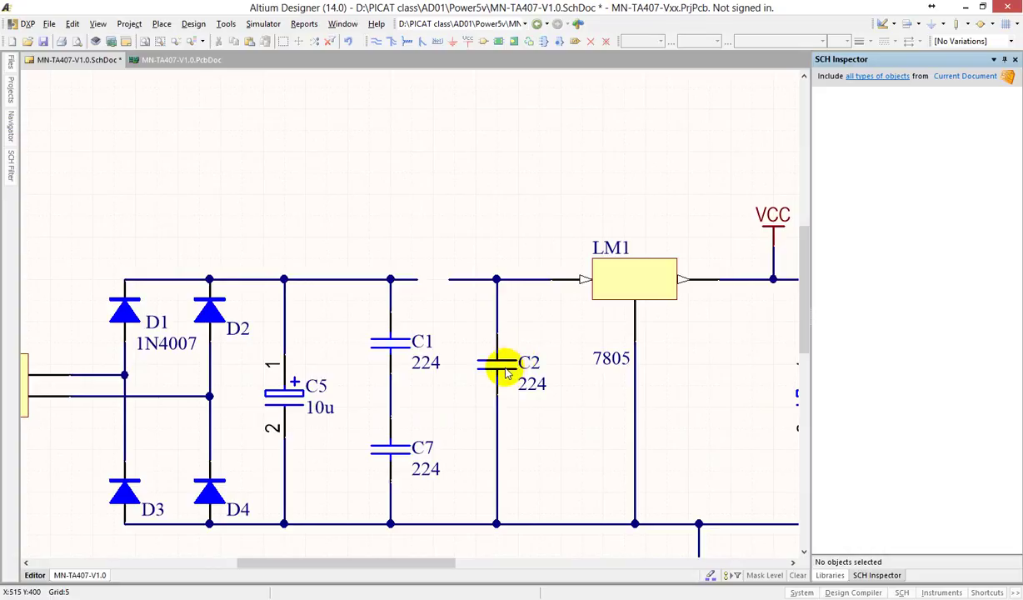
{"action": "left_click_drag", "start_coordinate": [502, 358], "coordinate": [527, 269]}
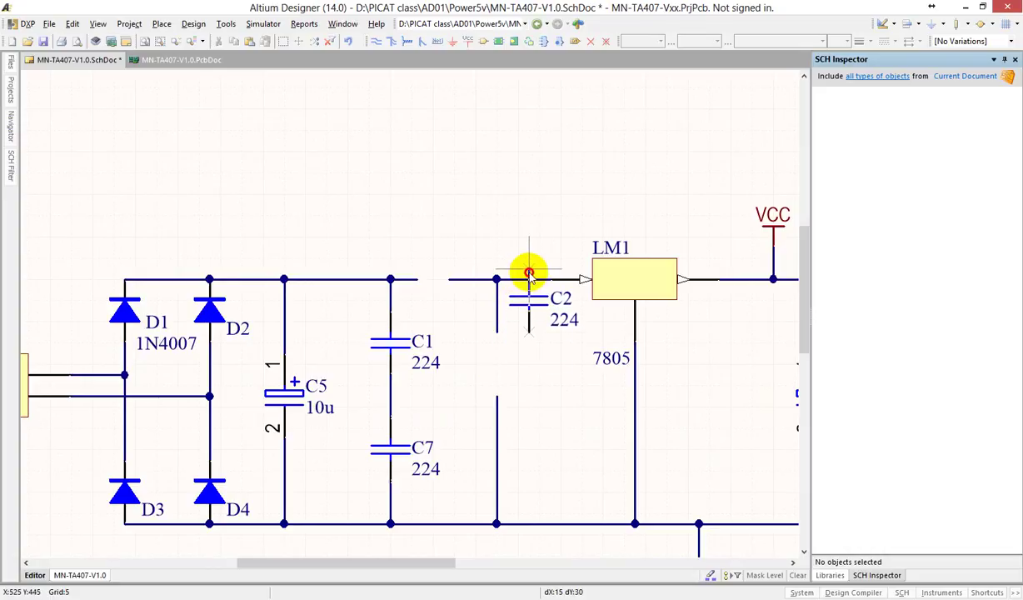
Examine closely how the pin ends of the displaced C2 meet the wire leading to LM1.
{"action": "key", "text": "Page_Up"}
{"action": "key", "text": "Page_Up"}
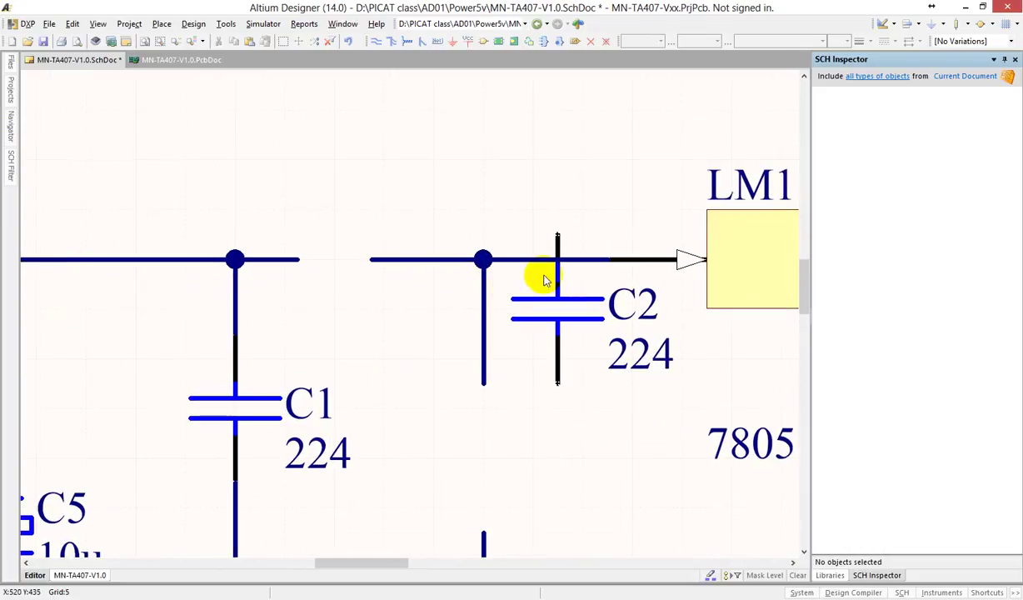
{"action": "key", "text": "Page_Down"}
{"action": "key", "text": "Page_Down"}
{"action": "key", "text": "Page_Down"}
{"action": "key", "text": "Page_Down"}
{"action": "key", "text": "Page_Down"}
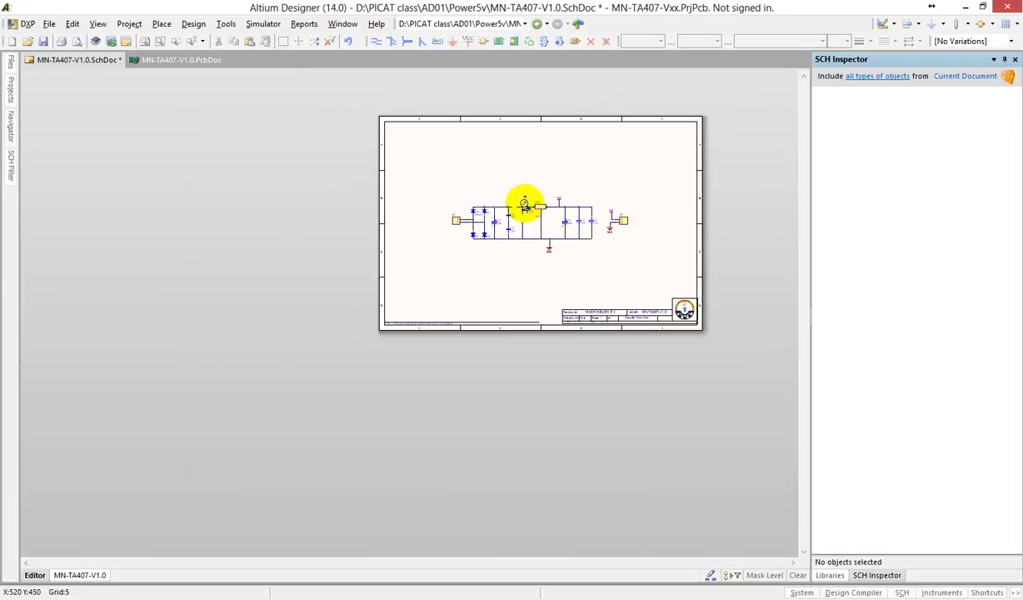
{"action": "key", "text": "Page_Up"}
{"action": "key", "text": "Page_Up"}
{"action": "key", "text": "Page_Up"}
{"action": "key", "text": "Page_Up"}
{"action": "key", "text": "Page_Up"}
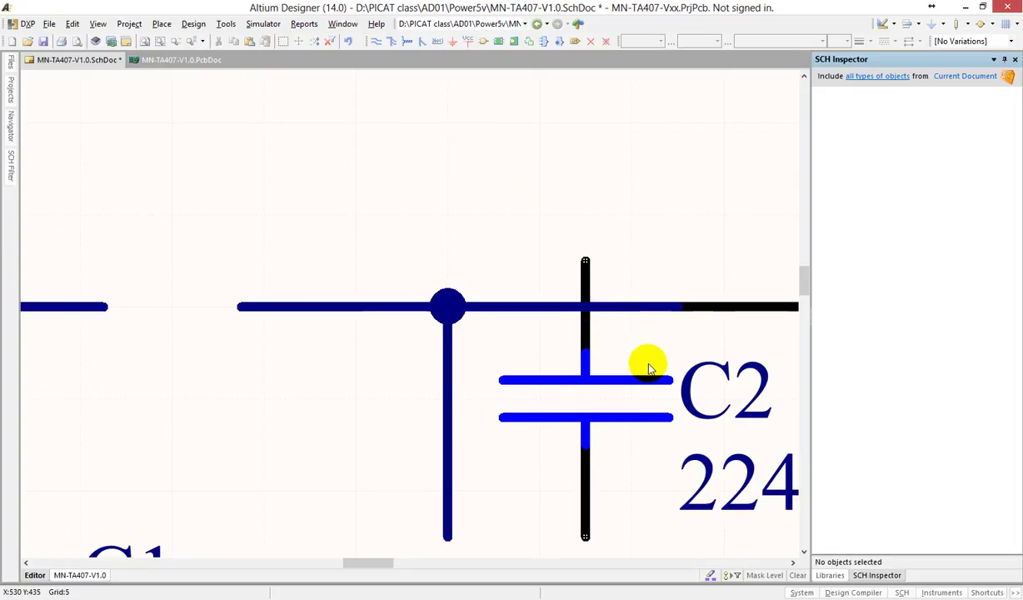
{"action": "mouse_move", "coordinate": [742, 338]}
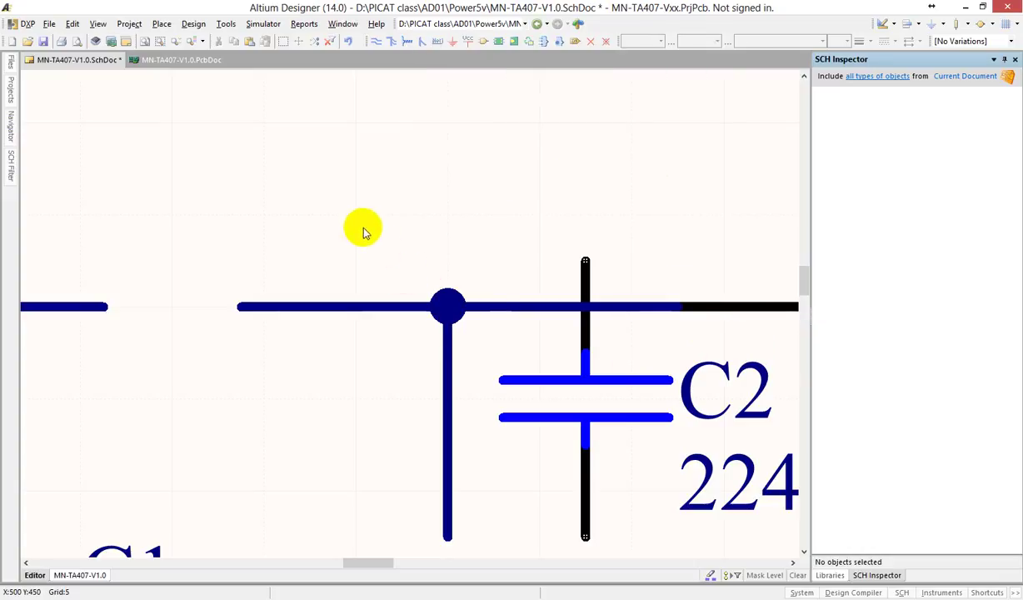
Move capacitor C2 back between its upper and lower vertical wires.
{"action": "scroll", "coordinate": [517, 258], "scroll_direction": "down", "scroll_amount": 5}
{"action": "scroll", "coordinate": [511, 244], "scroll_direction": "down", "scroll_amount": 3, "text": "ctrl"}
{"action": "scroll", "coordinate": [577, 313], "scroll_direction": "up", "scroll_amount": 2}
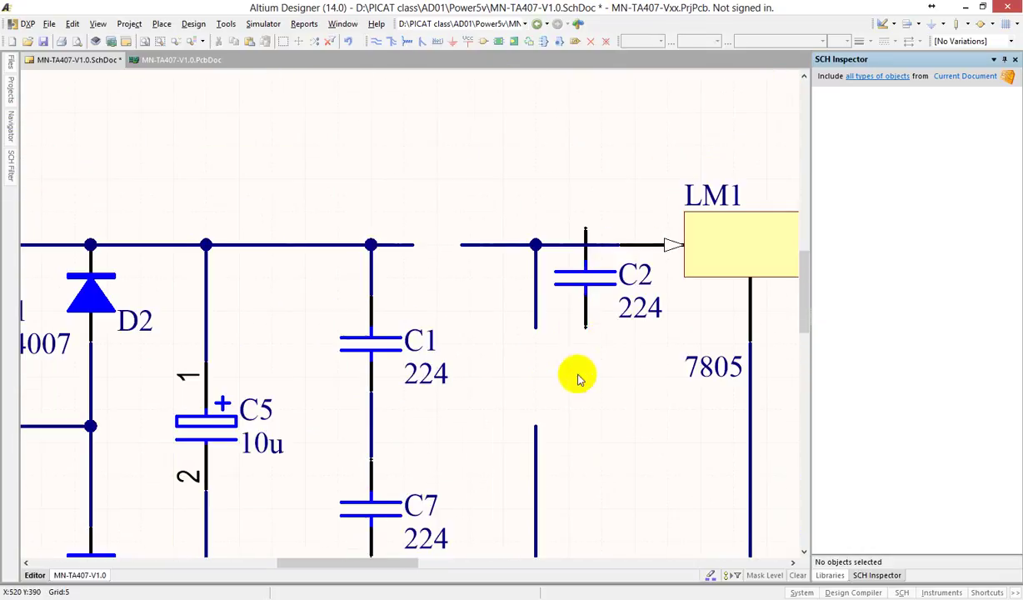
{"action": "left_click_drag", "start_coordinate": [585, 231], "coordinate": [534, 334]}
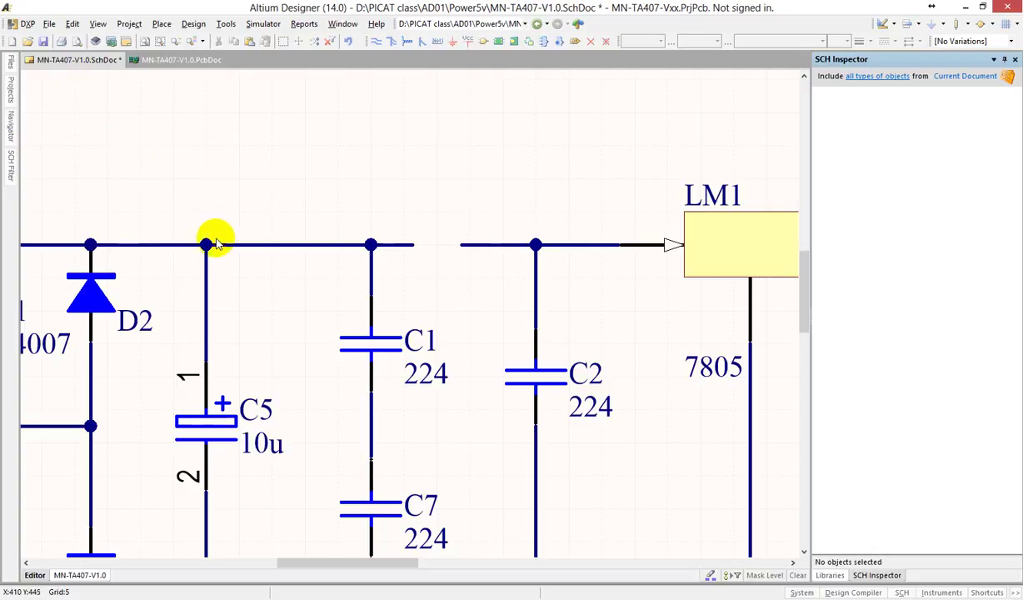
Highlight the net of the upper wire between C5 and C1 to check its connections, and clear the highlighting.
{"action": "scroll", "coordinate": [259, 251], "scroll_direction": "down", "scroll_amount": 3, "text": "ctrl"}
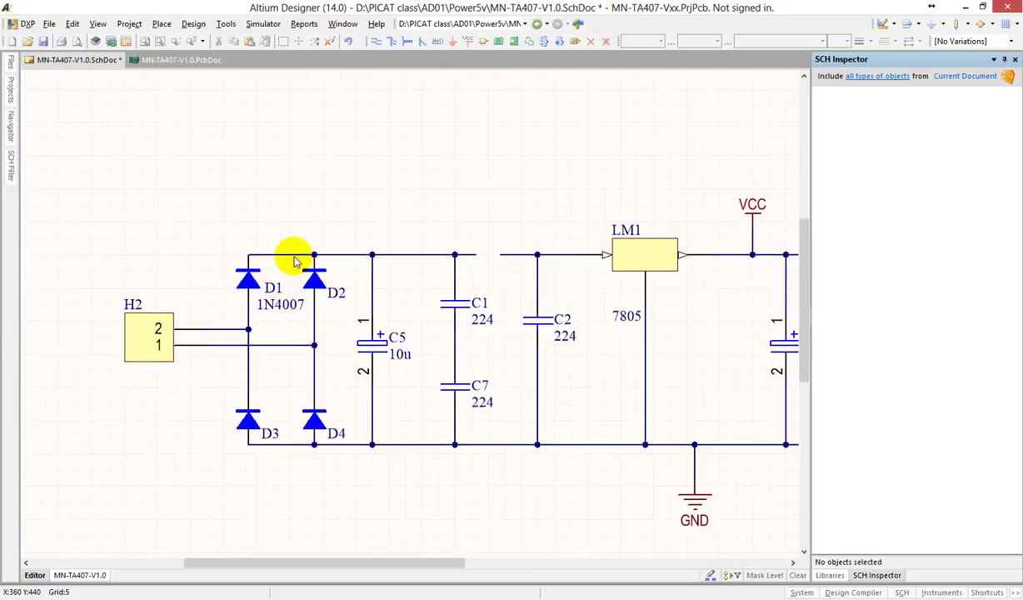
{"action": "left_click", "coordinate": [389, 254], "text": "alt"}
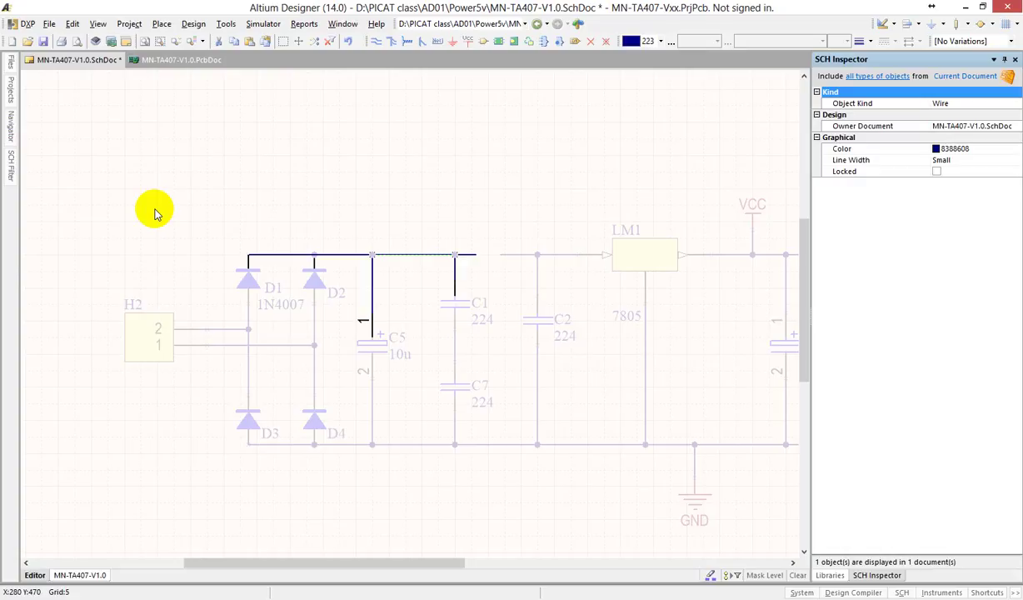
{"action": "left_click", "coordinate": [87, 138]}
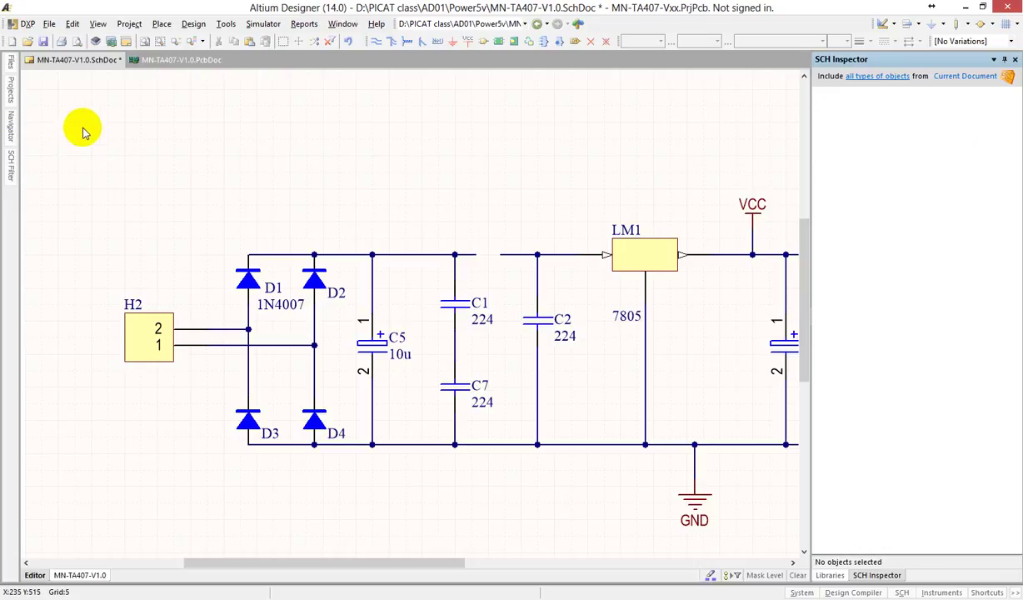
Open the preferences and review the General and Graphical Editing options for schematics.
{"action": "left_click", "coordinate": [27, 25]}
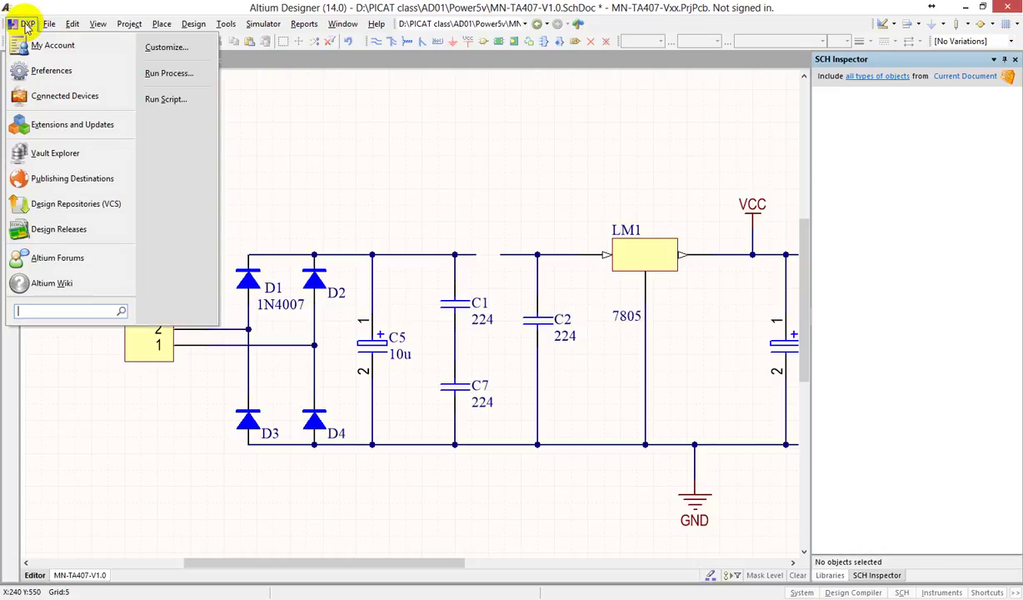
{"action": "left_click", "coordinate": [52, 73]}
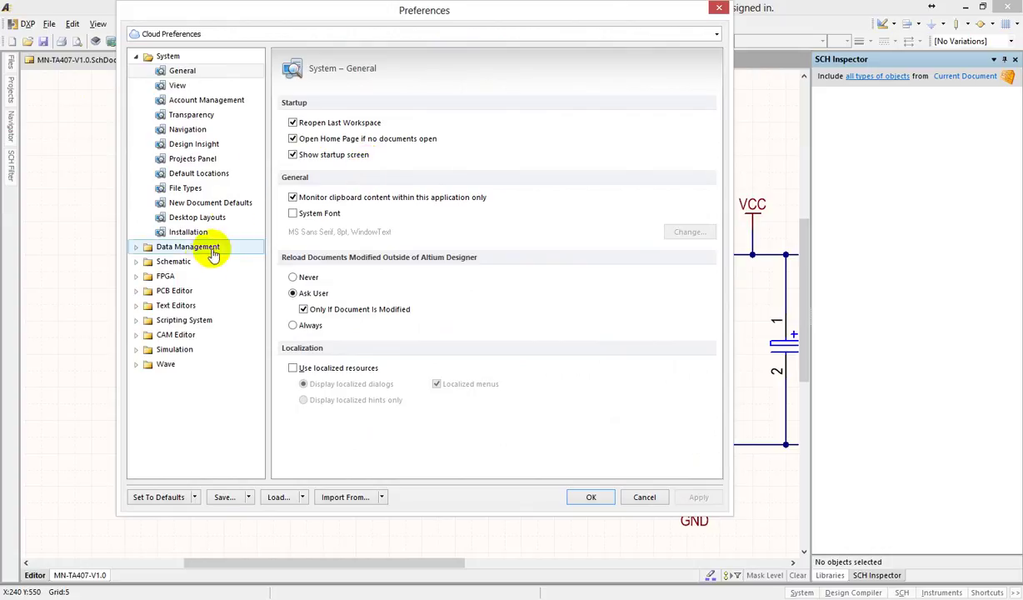
{"action": "left_click", "coordinate": [178, 261]}
{"action": "left_click", "coordinate": [184, 101]}
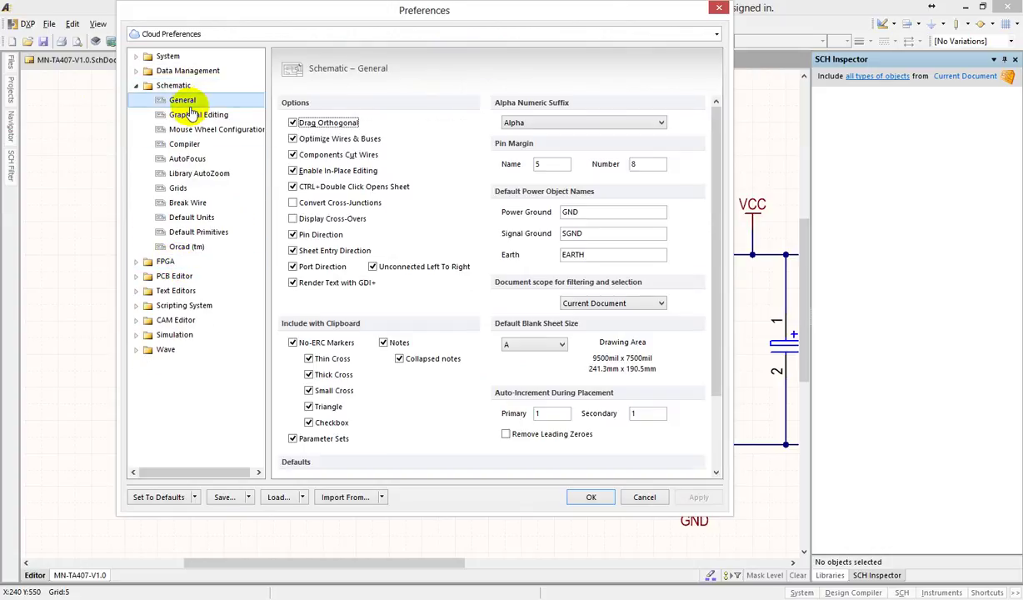
{"action": "left_click", "coordinate": [195, 116]}
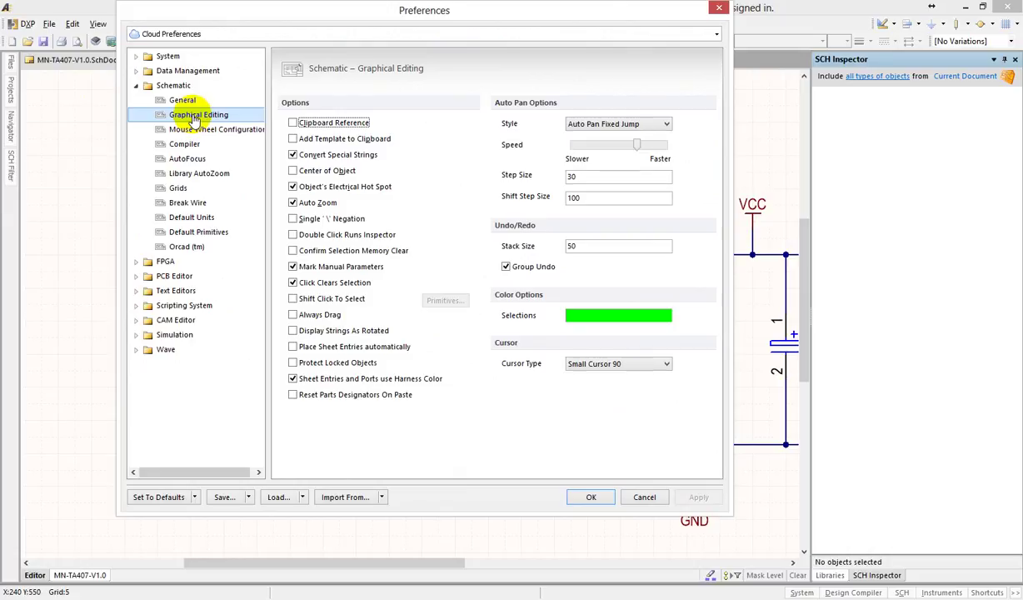
Enable the Connective Graph highlight method with Include Power Parts in the System Navigation preferences, and apply the change.
{"action": "left_click", "coordinate": [167, 57]}
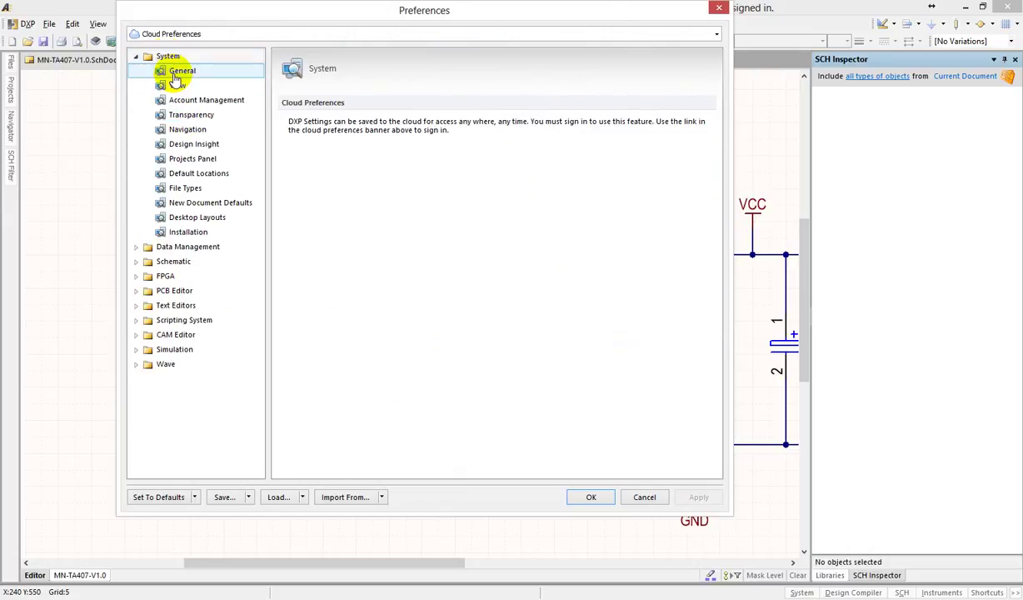
{"action": "left_click", "coordinate": [166, 73]}
{"action": "left_click", "coordinate": [175, 85]}
{"action": "left_click", "coordinate": [182, 100]}
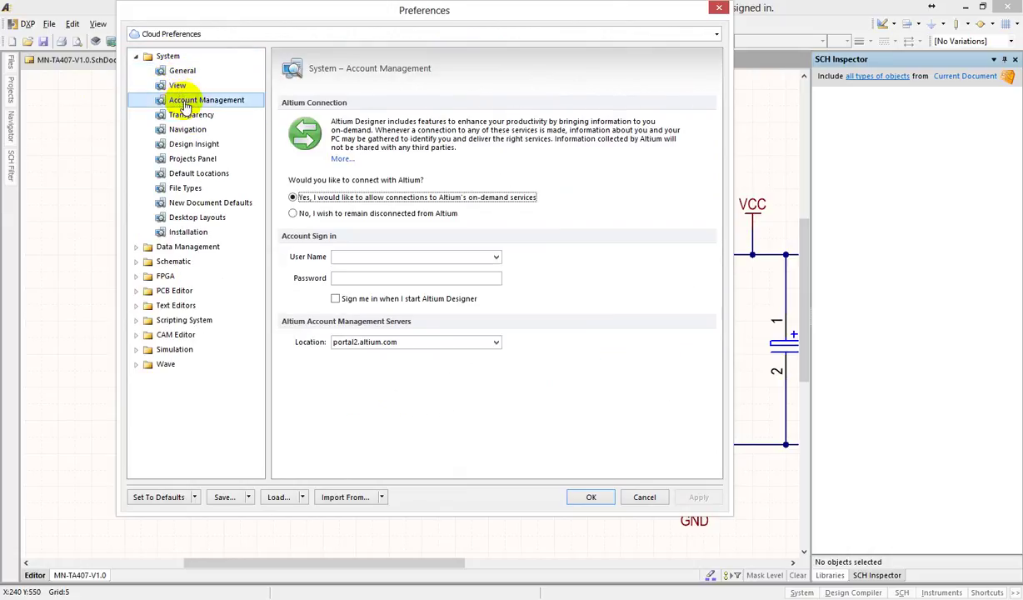
{"action": "left_click", "coordinate": [190, 115]}
{"action": "left_click", "coordinate": [188, 129]}
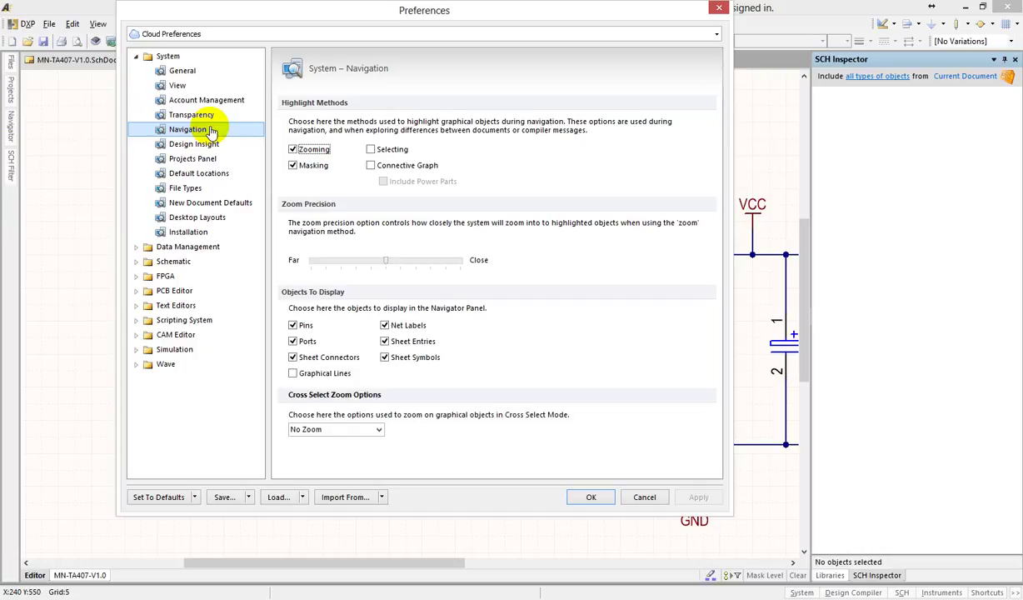
{"action": "left_click", "coordinate": [370, 165]}
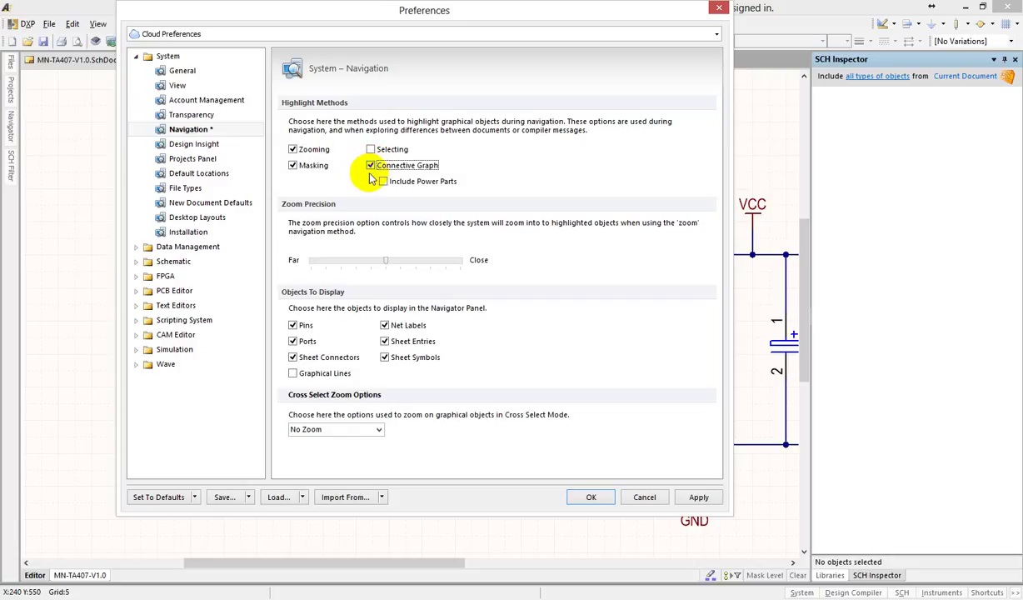
{"action": "left_click", "coordinate": [427, 182]}
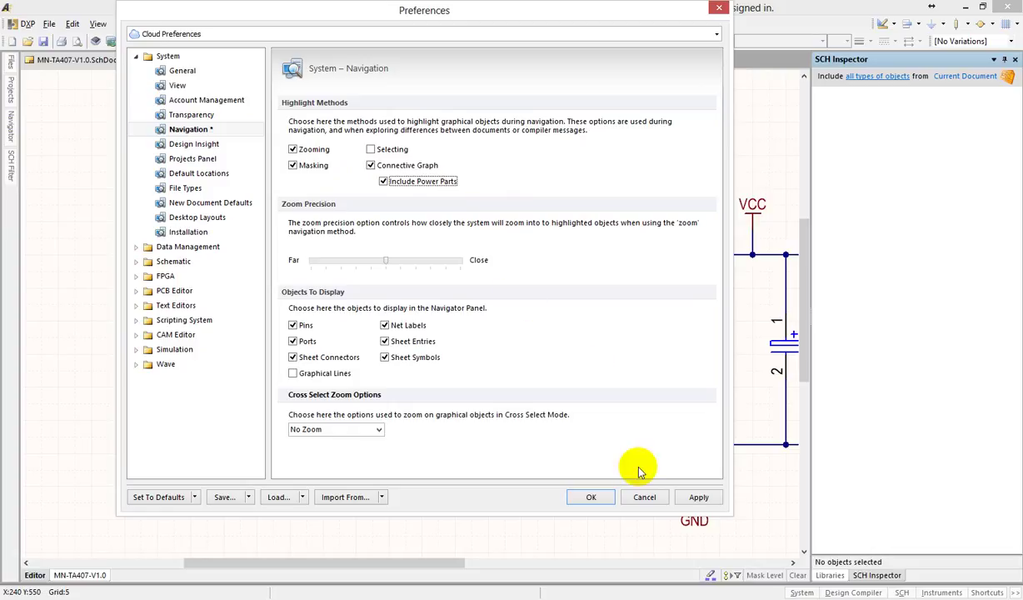
{"action": "left_click", "coordinate": [588, 495]}
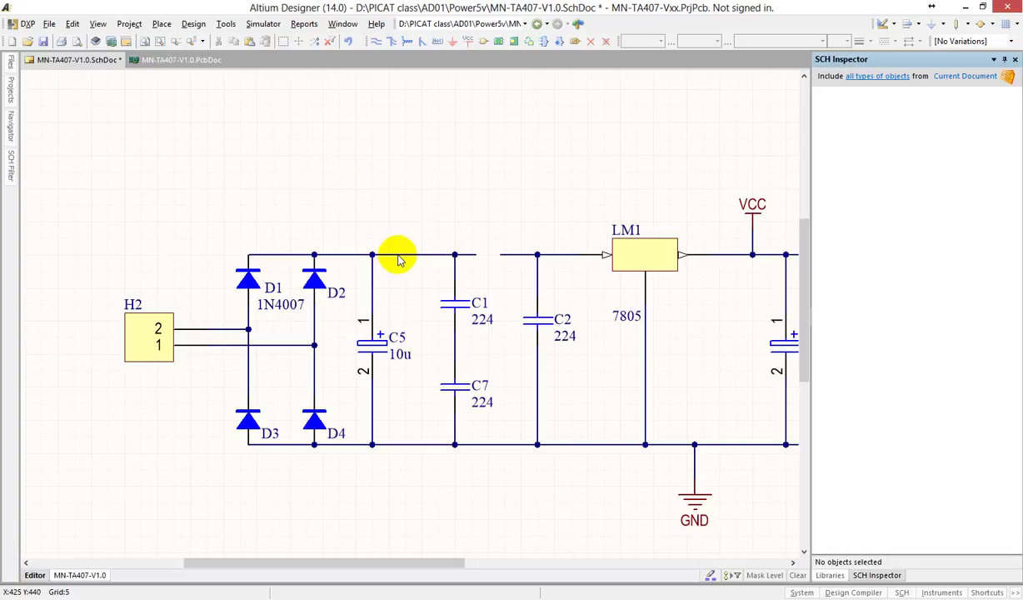
Highlight the net of the upper wire between C5 and C1 to check its connective graph.
{"action": "left_click_drag", "start_coordinate": [398, 256], "coordinate": [398, 254]}
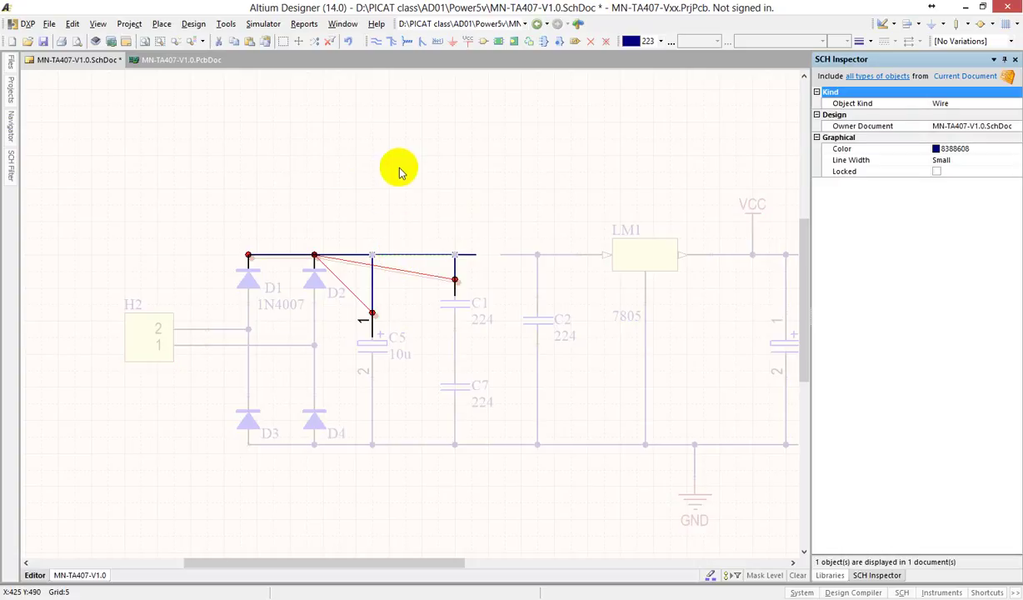